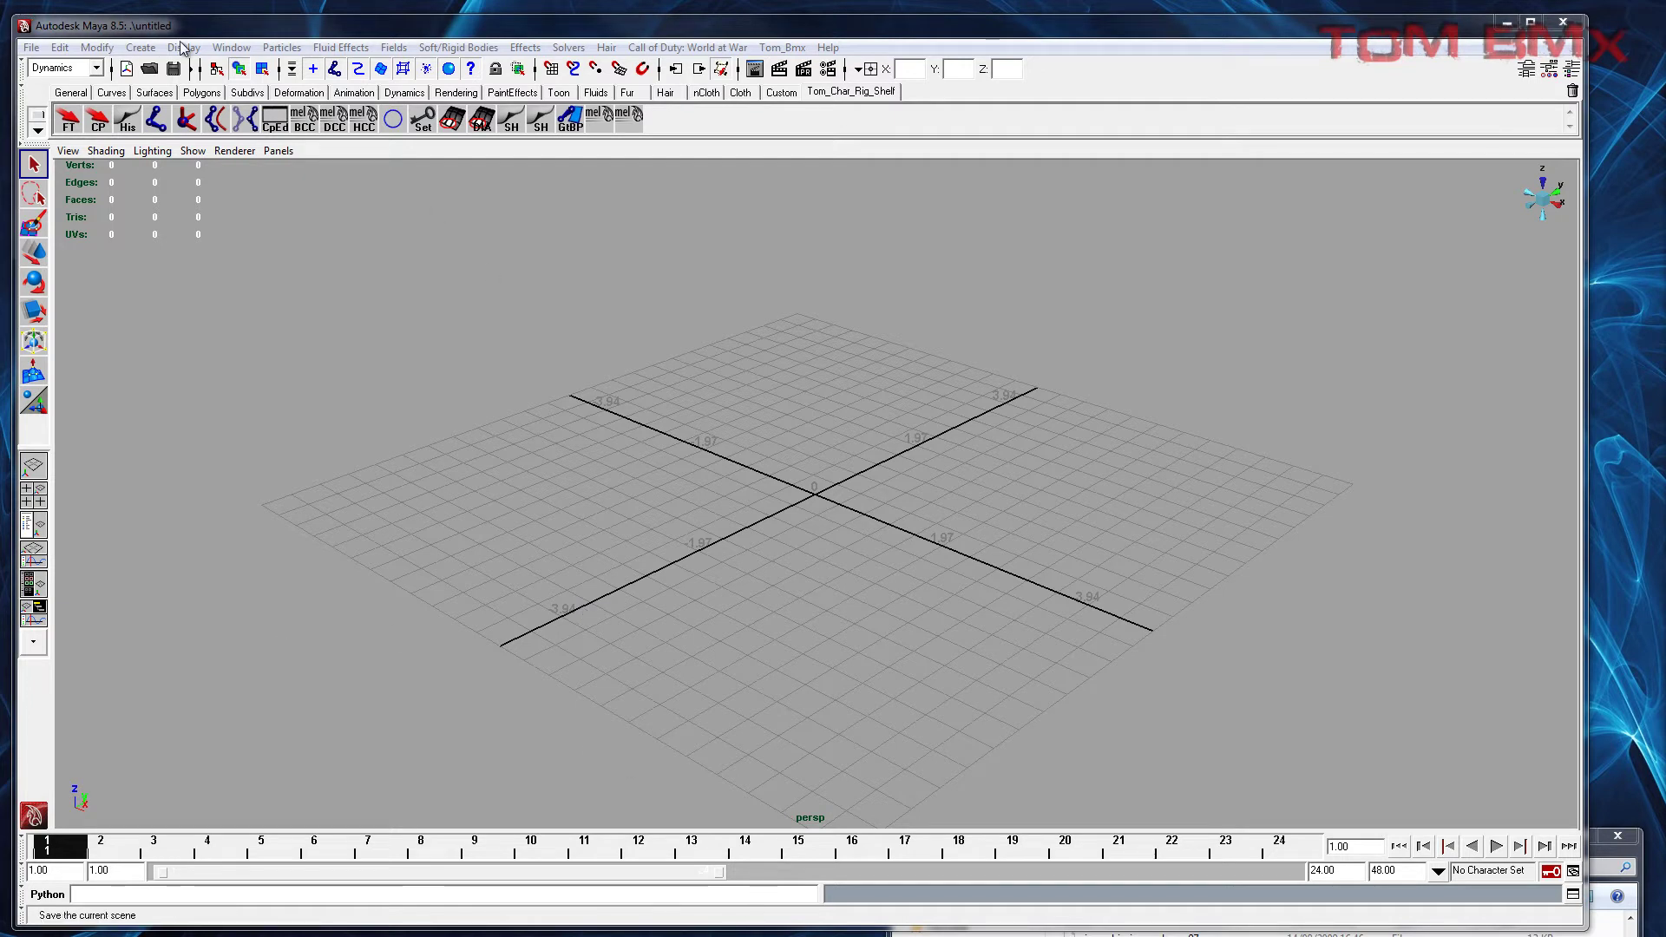
Step: Check in the Plug-in Manager that Tom_xAnim.mll is loaded, and close the manager
click(227, 47)
mouse_move(299, 139)
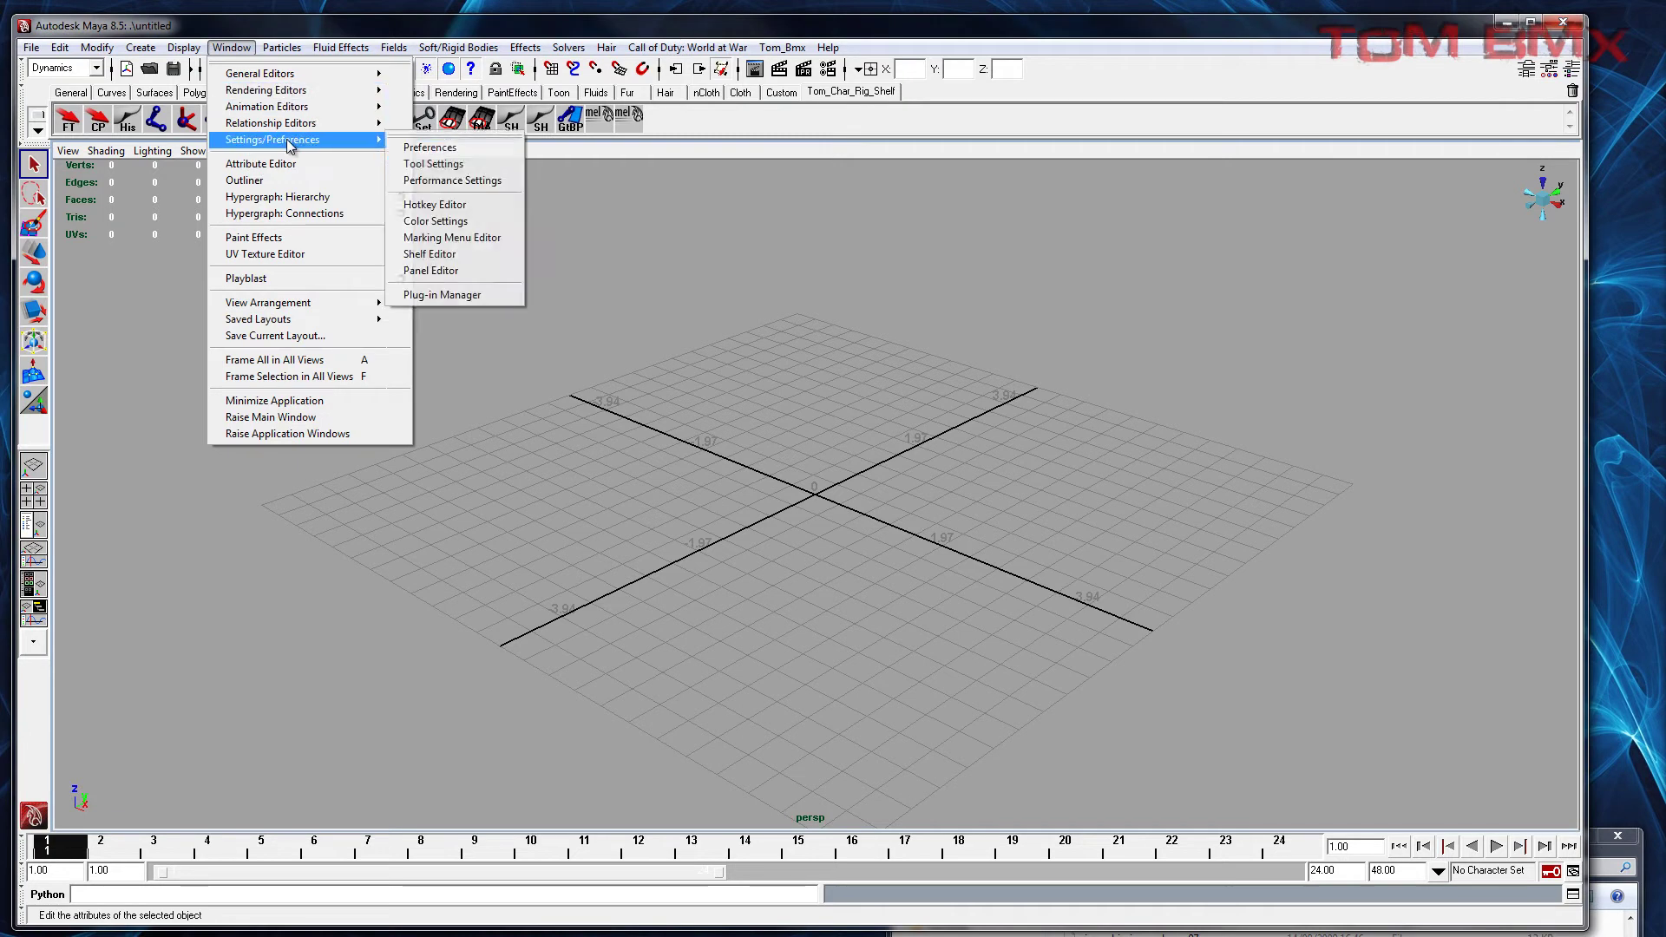
click(478, 296)
drag(1135, 312, 1173, 356)
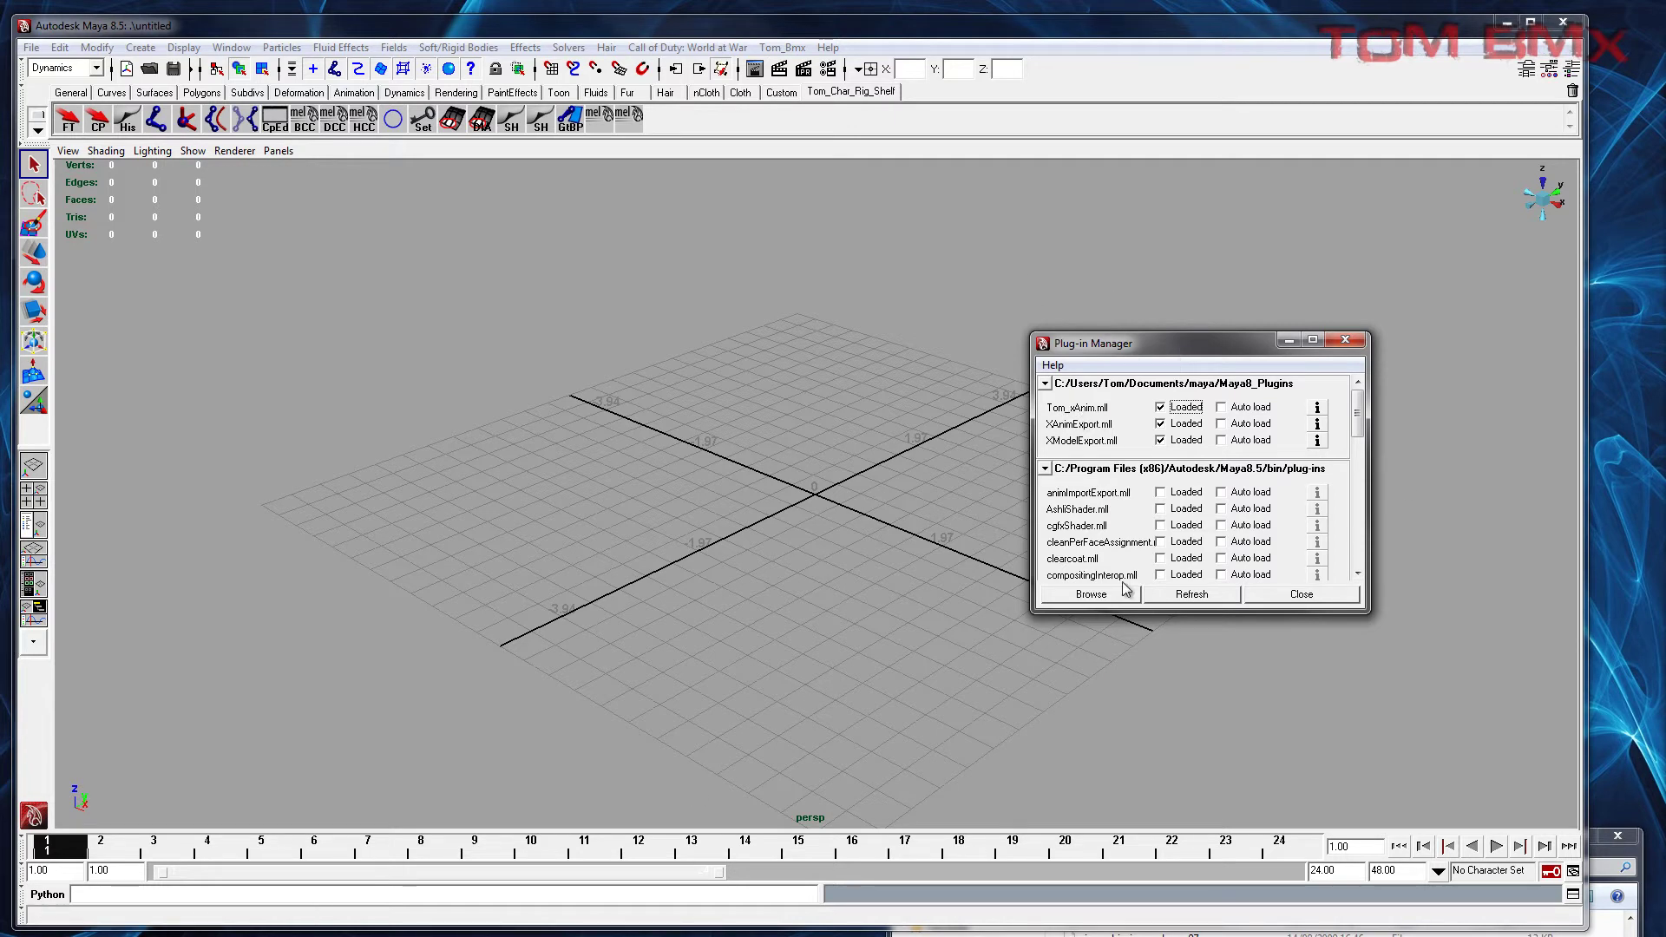
click(1345, 340)
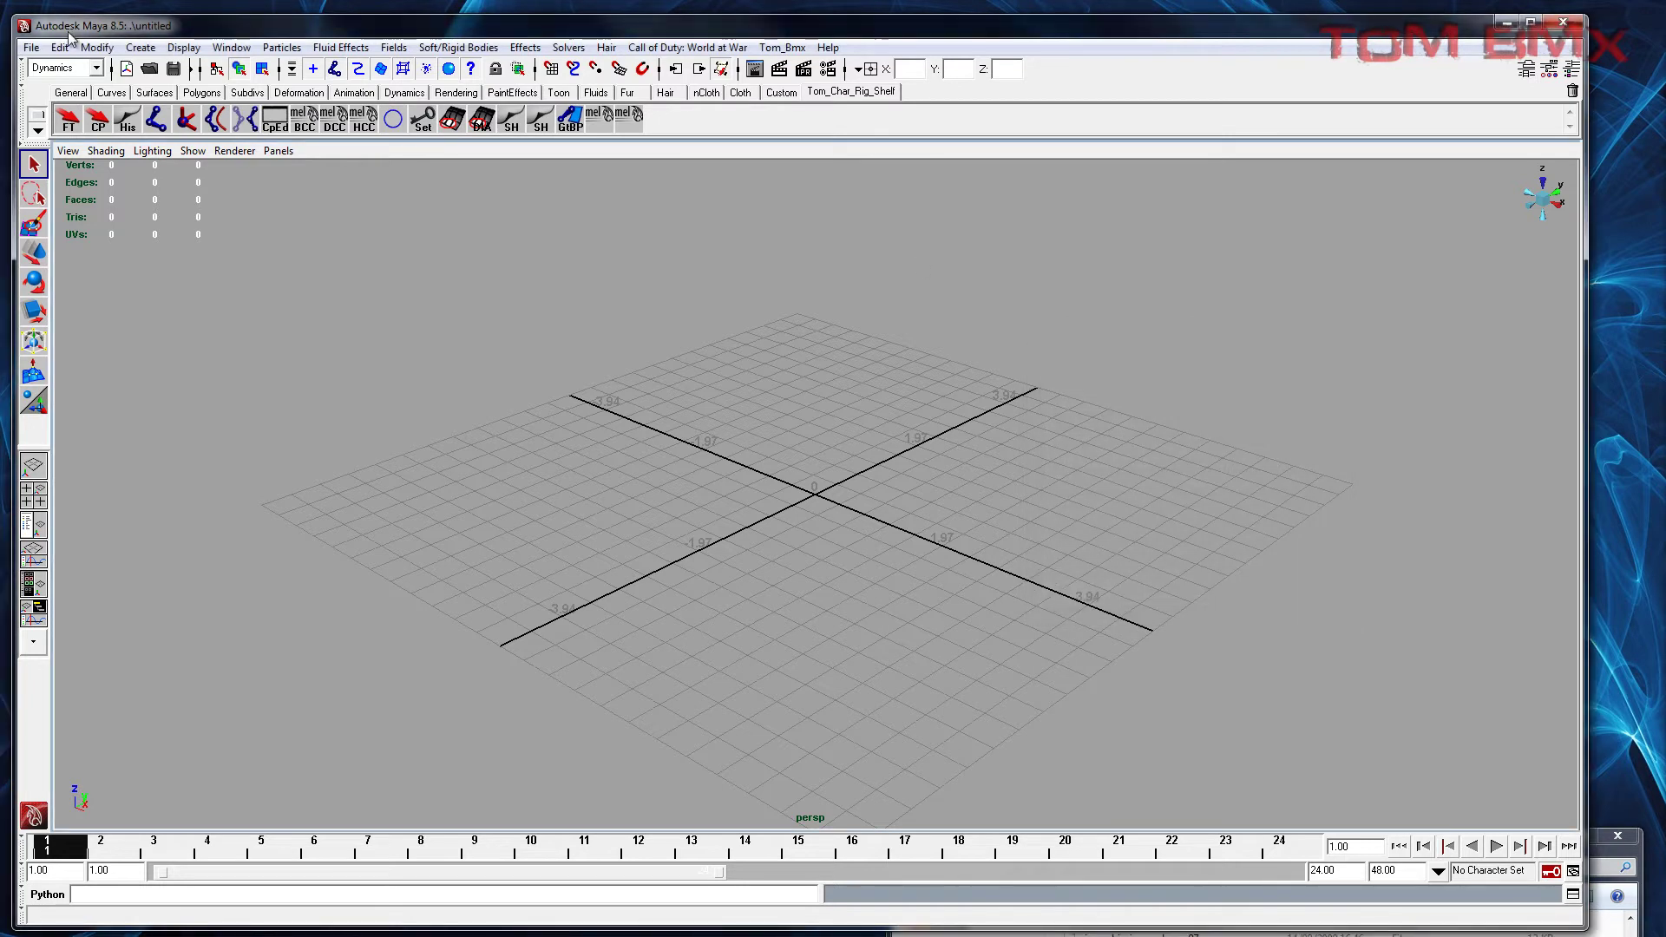
Step: Switch to Xmodel Utils, filter the model list by "char_", and load char_ger_honorgd_body1_1
click(31, 47)
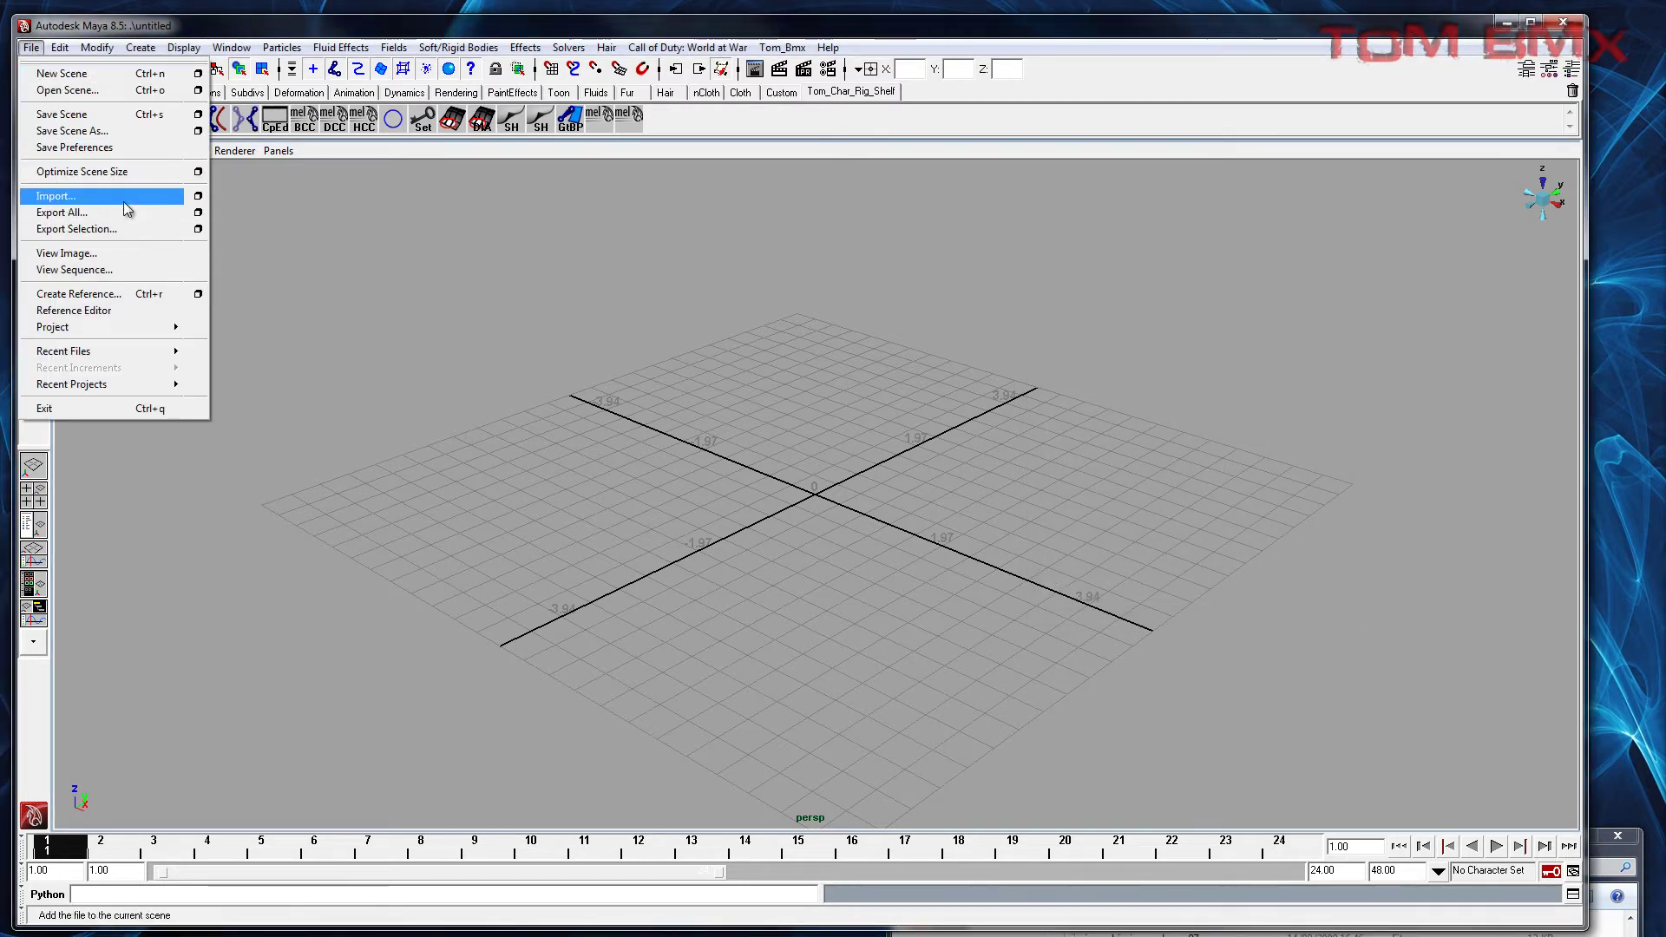
click(749, 602)
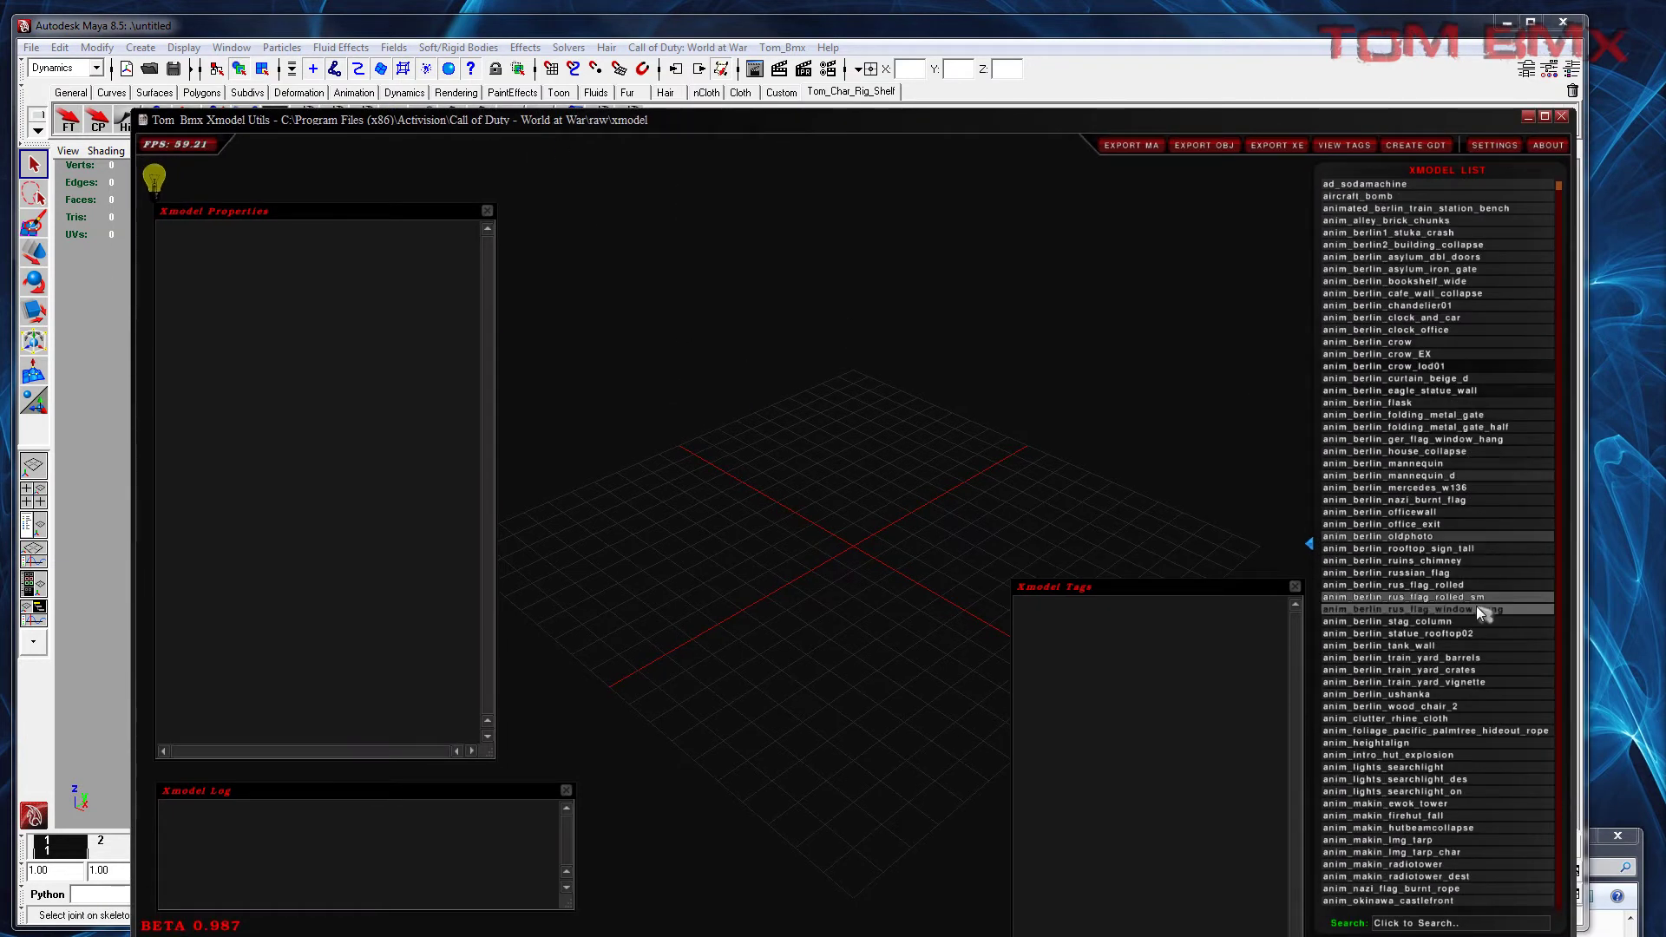
click(1438, 925)
text(char_)
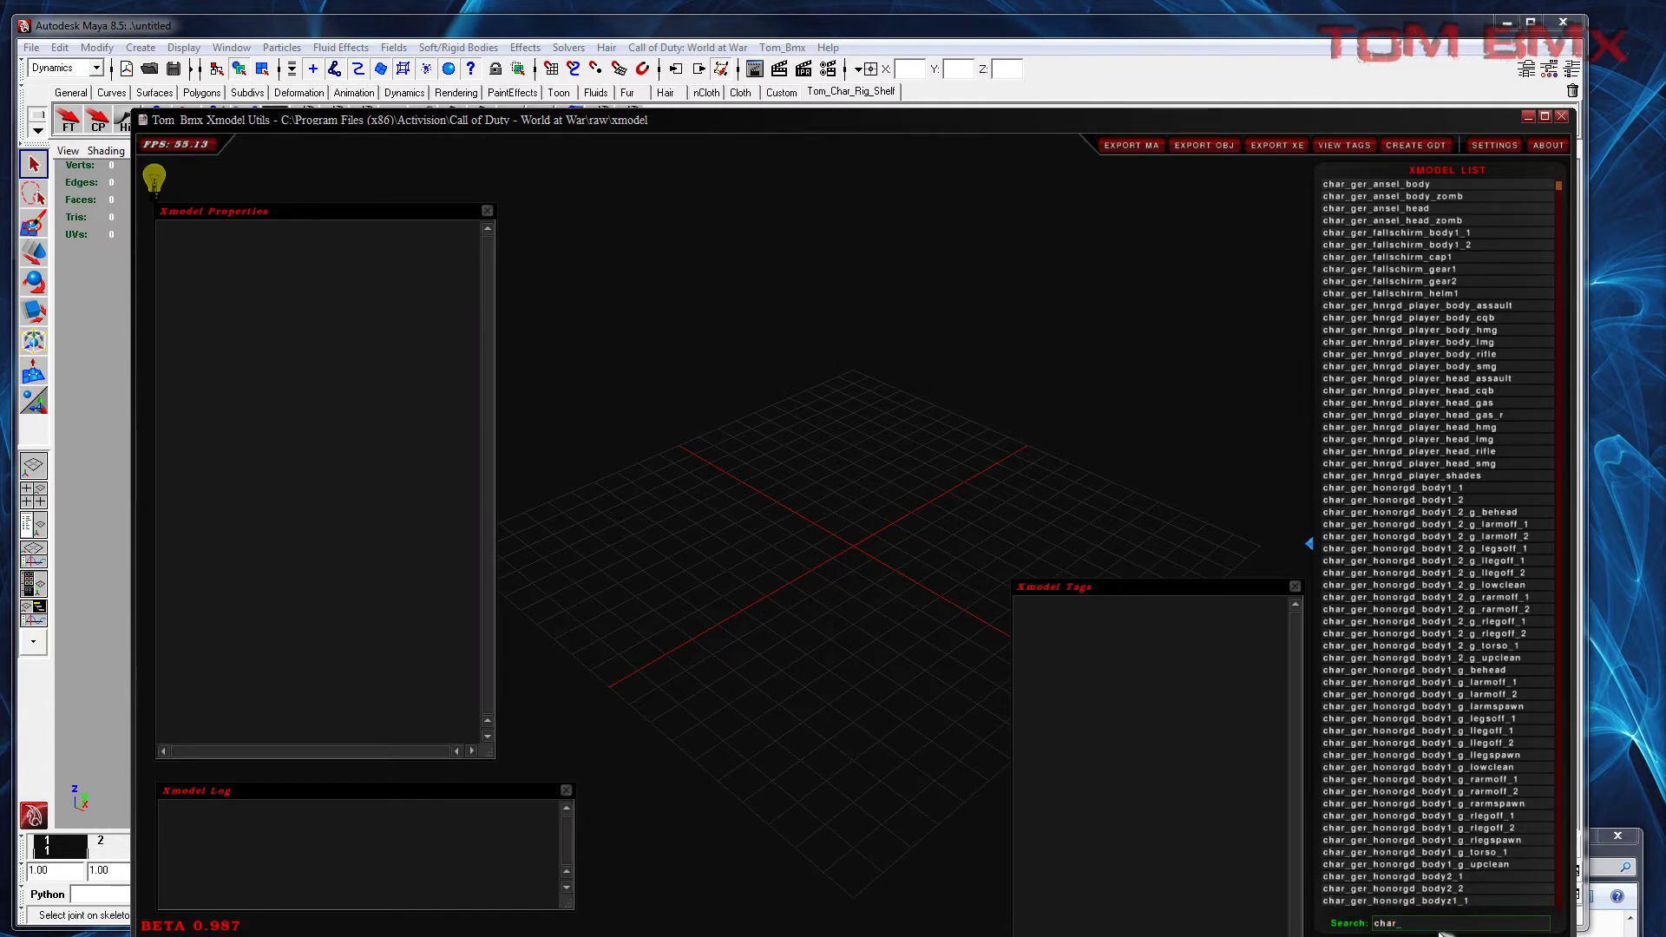
click(1449, 486)
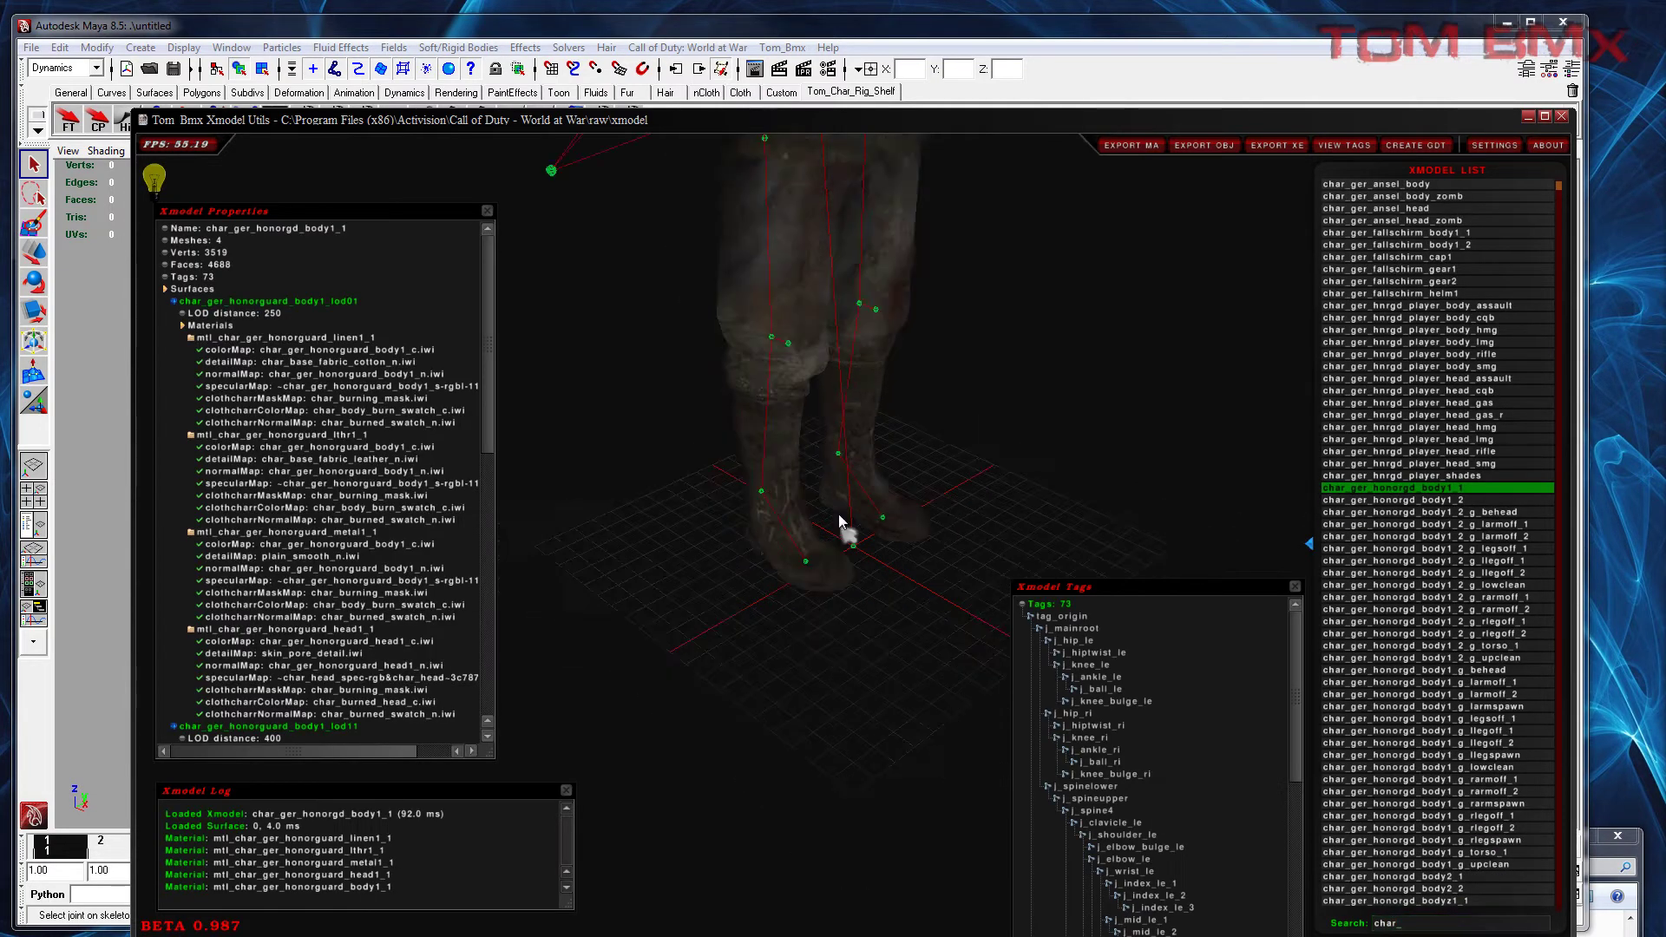
Step: Inspect the loaded character, export it as an MA file, and minimize Xmodel Utils
right_drag(847, 555, 866, 413)
drag(866, 413, 847, 519)
right_drag(847, 519, 840, 662)
drag(840, 662, 810, 627)
mouse_move(1109, 593)
mouse_down()
mouse_move(1060, 591)
mouse_move(1093, 598)
mouse_up()
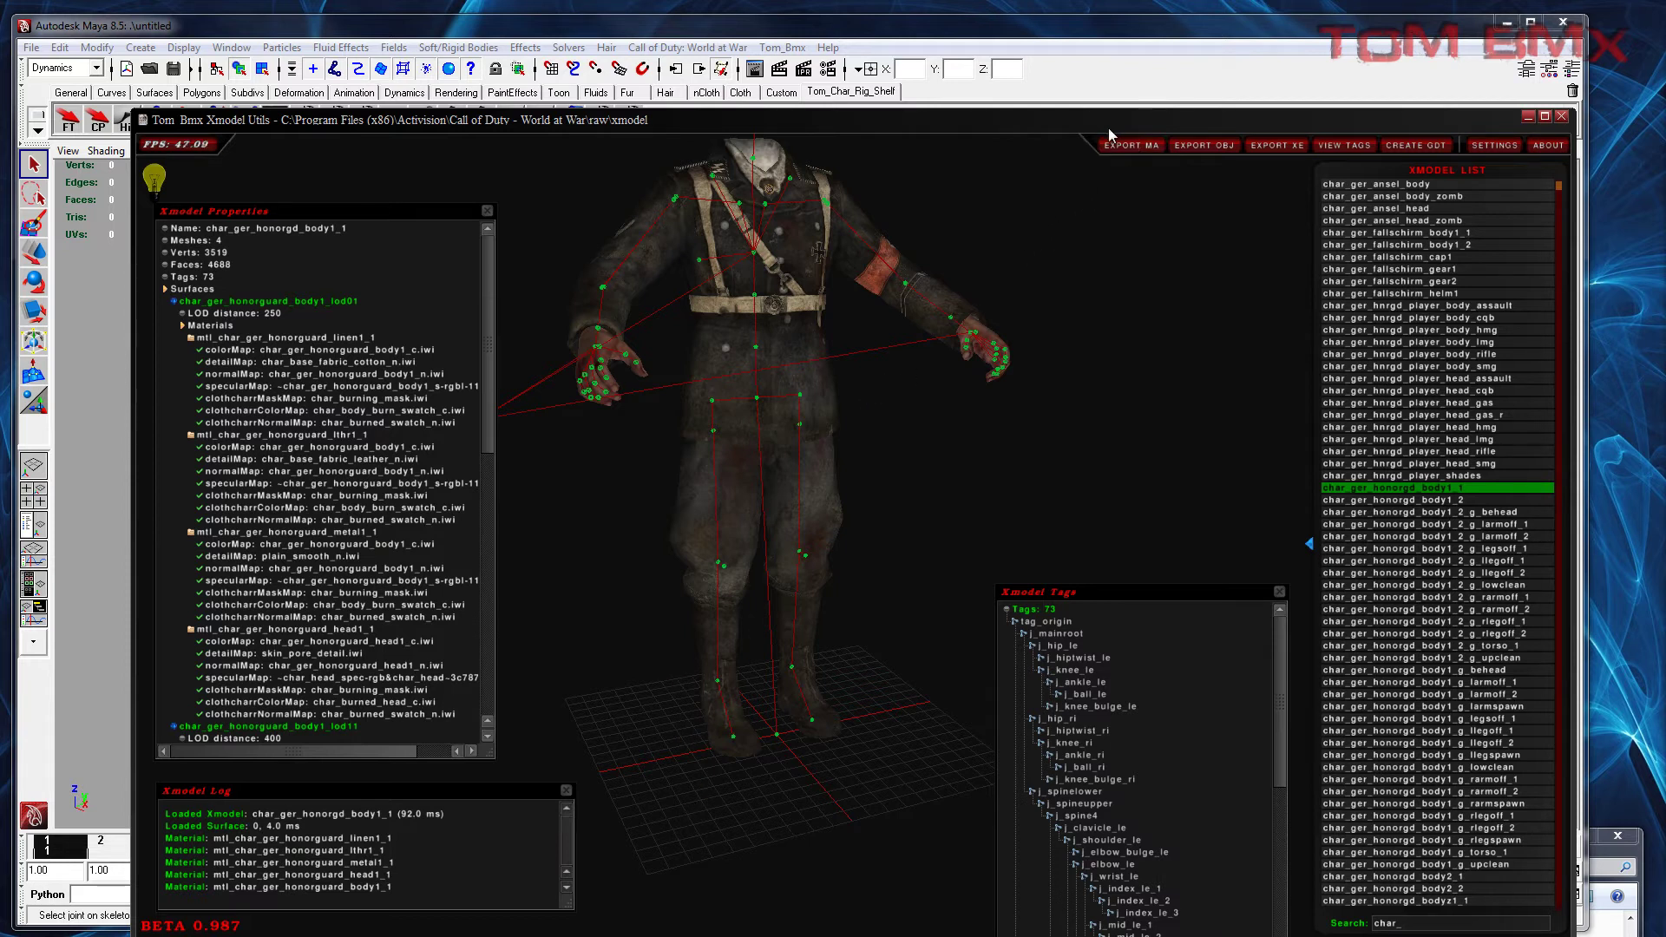
click(1528, 117)
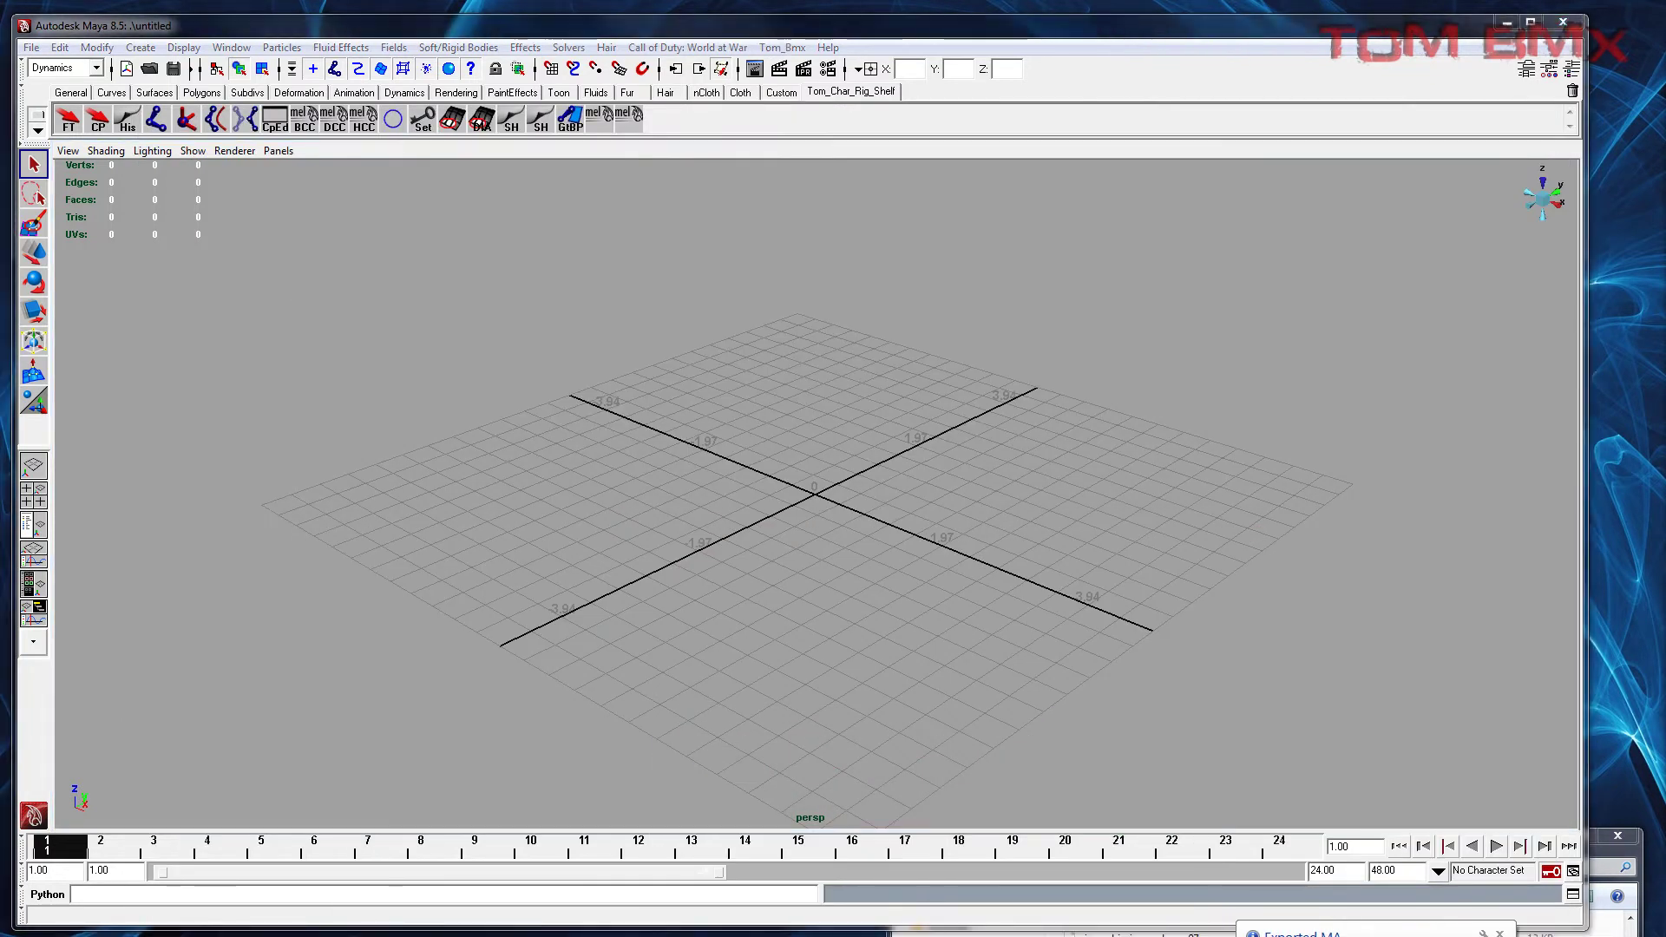
Step: Bring char_ger_honorguard_body1_lod01 from the exported char_ger_honorgd_body1_1 folder into the Maya scene and show it textured
drag(1071, 341, 1131, 357)
double_click(1101, 518)
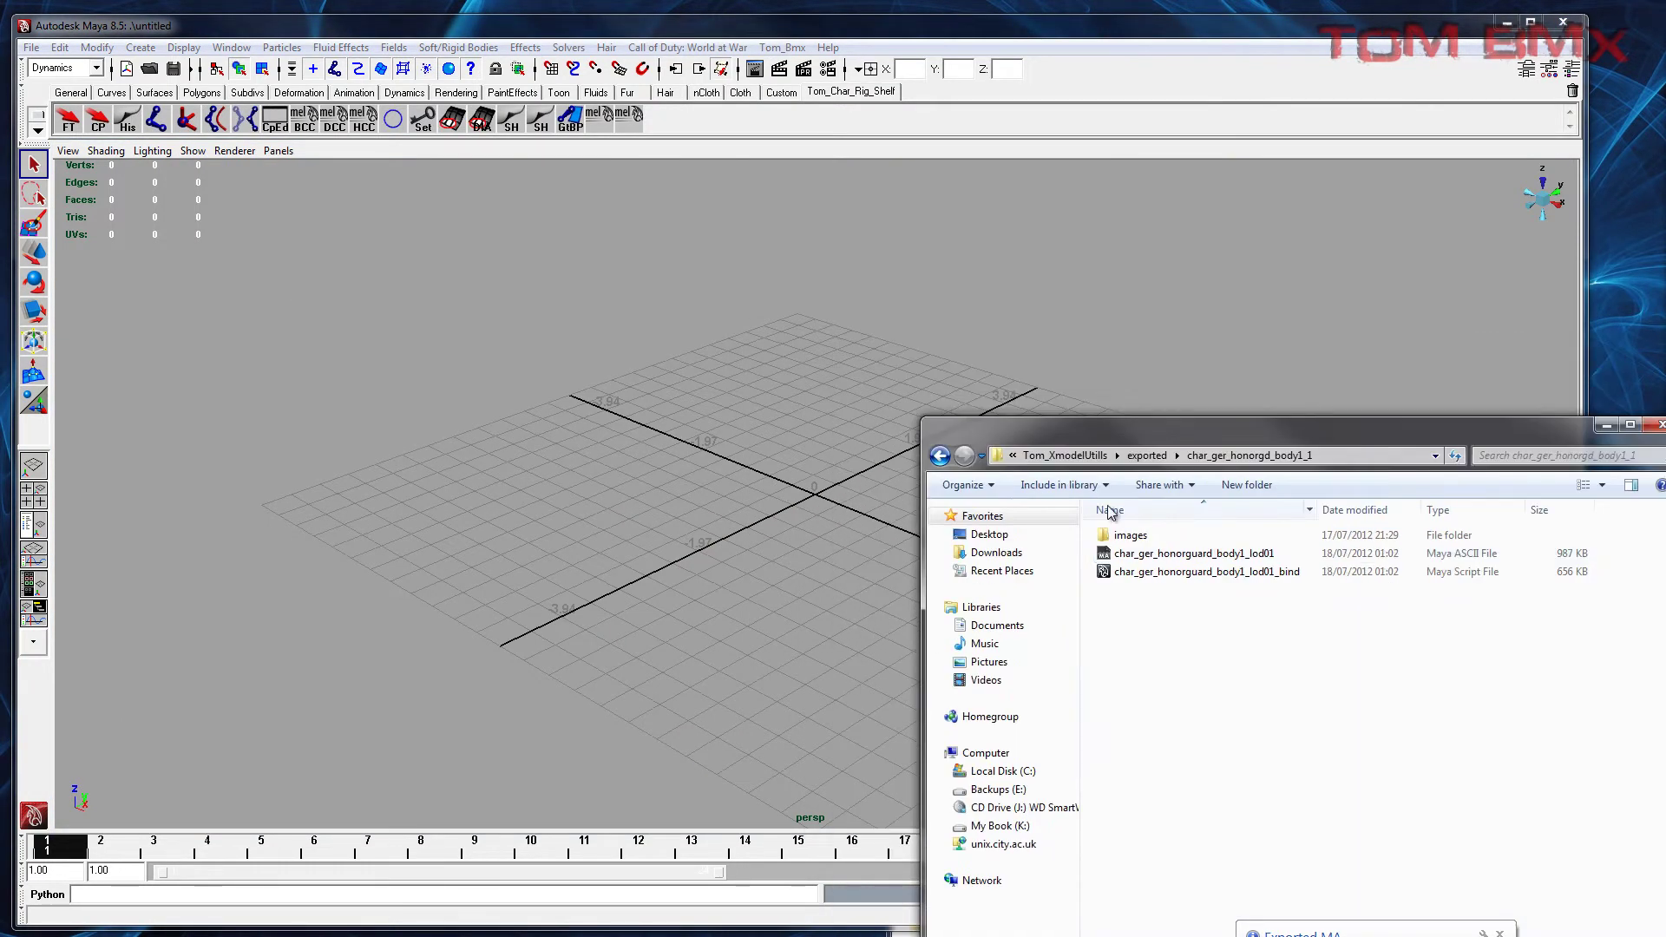
click(1194, 553)
drag(1194, 553, 524, 524)
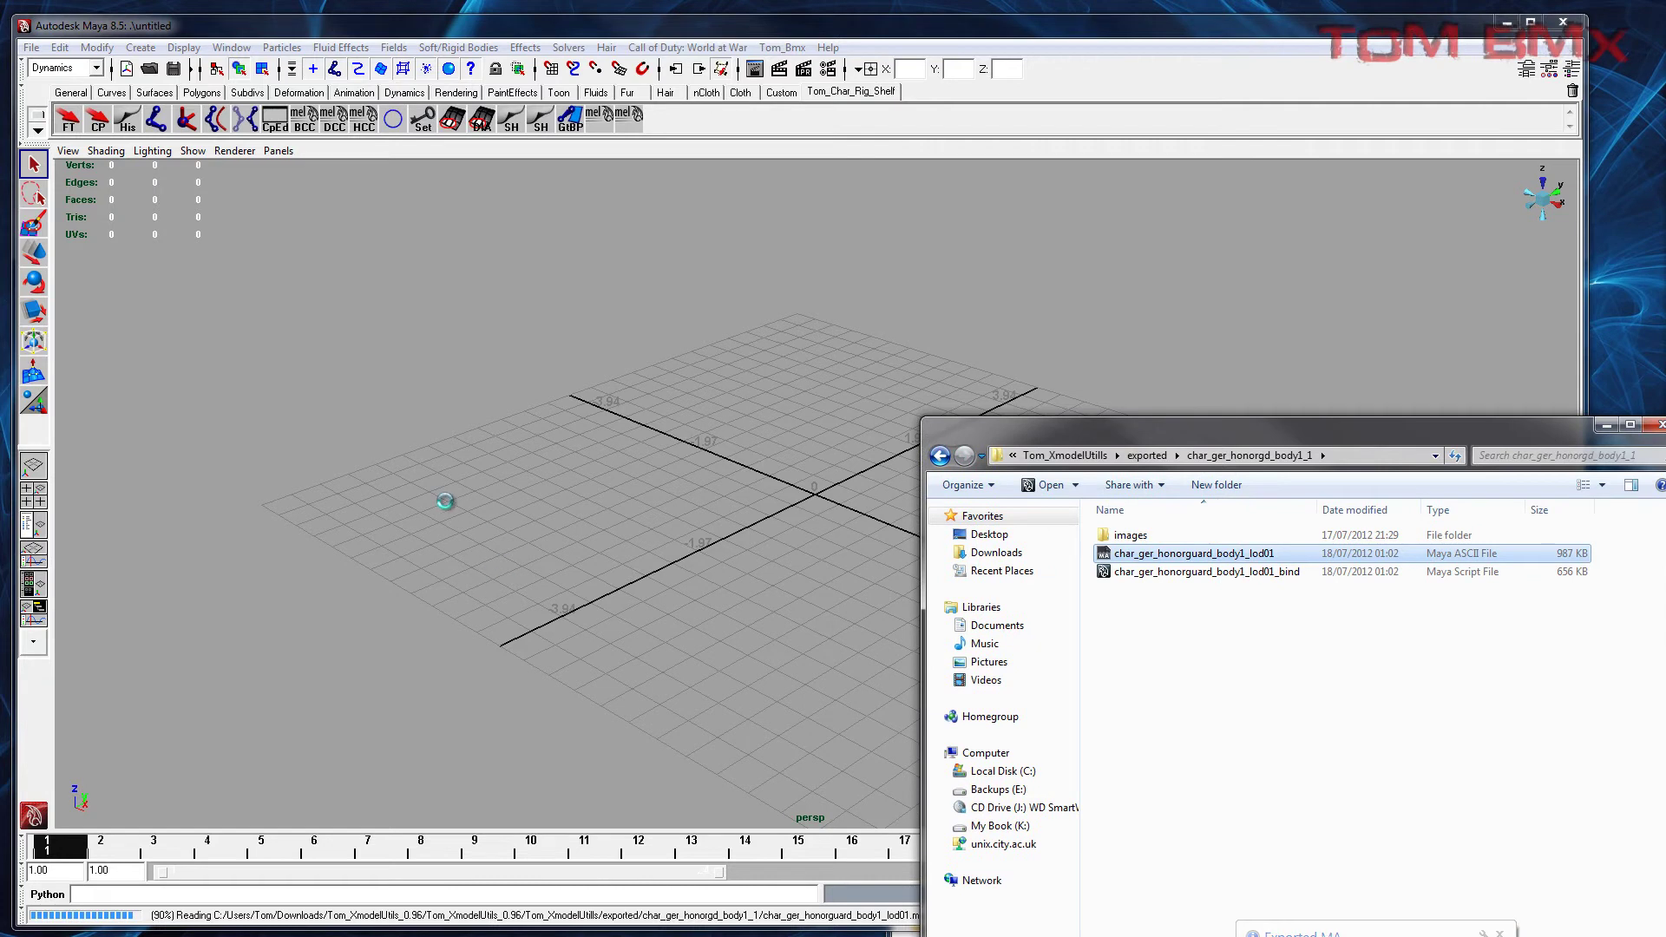
alt+right_drag(803, 442, 745, 342)
alt+middle_drag(745, 342, 726, 631)
key(6)
alt+right_drag(733, 500, 672, 615)
Step: Try moving the skeleton's tag_origin root joint, and undo the move
click(788, 707)
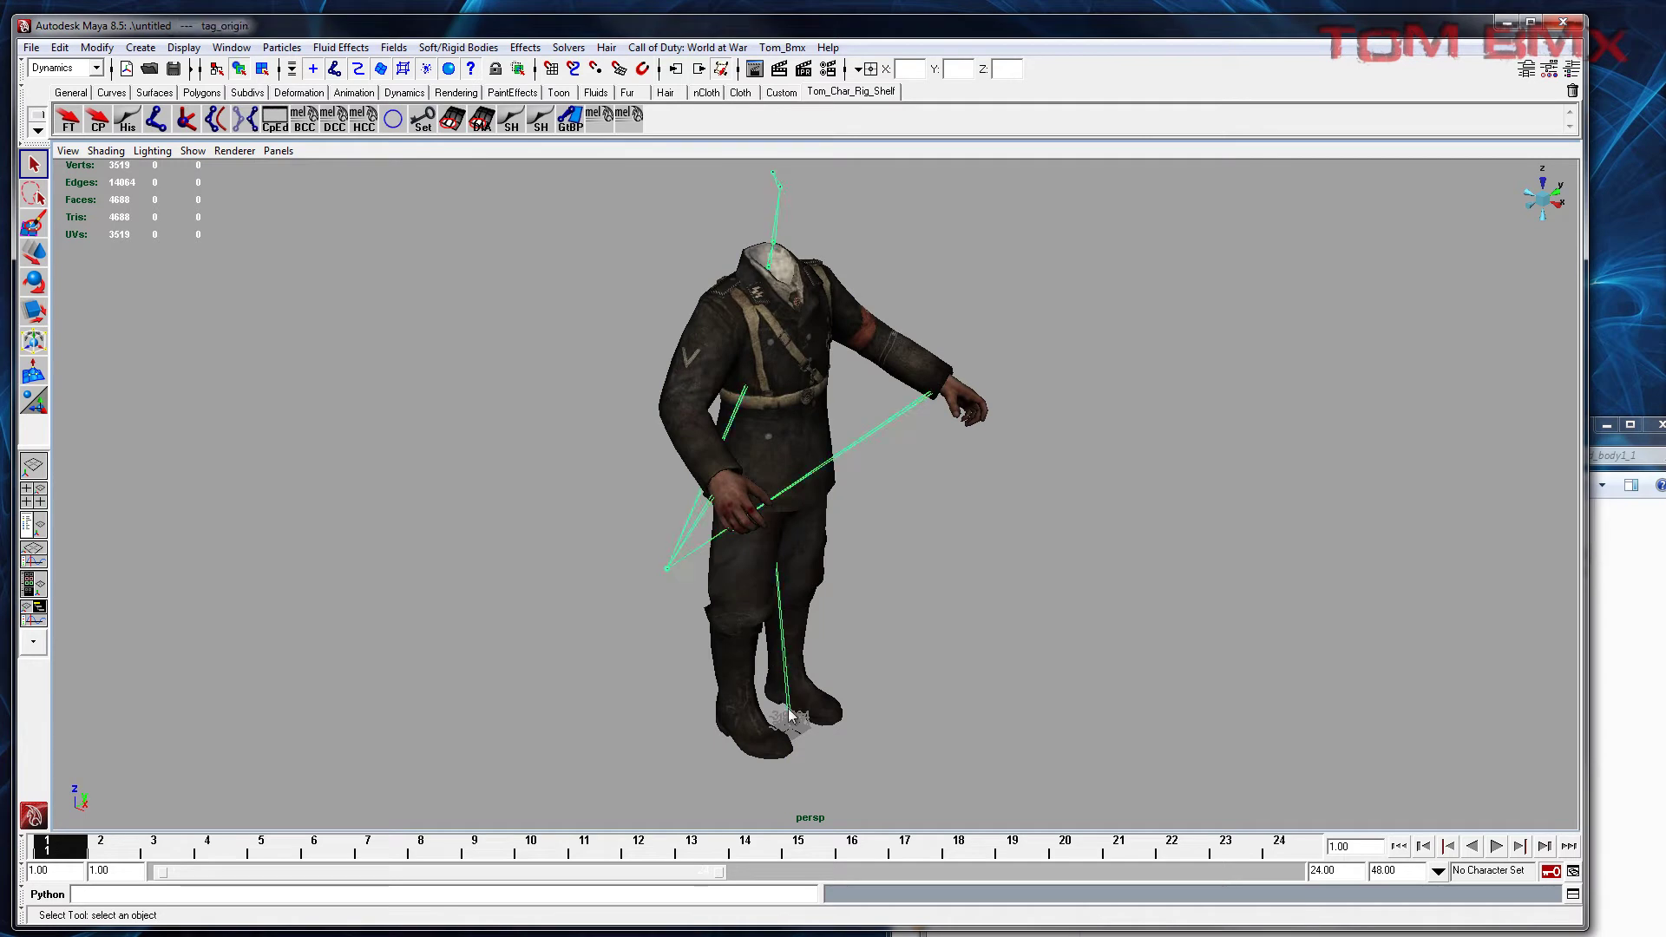
key(w)
drag(788, 722, 1027, 693)
key(ctrl+z)
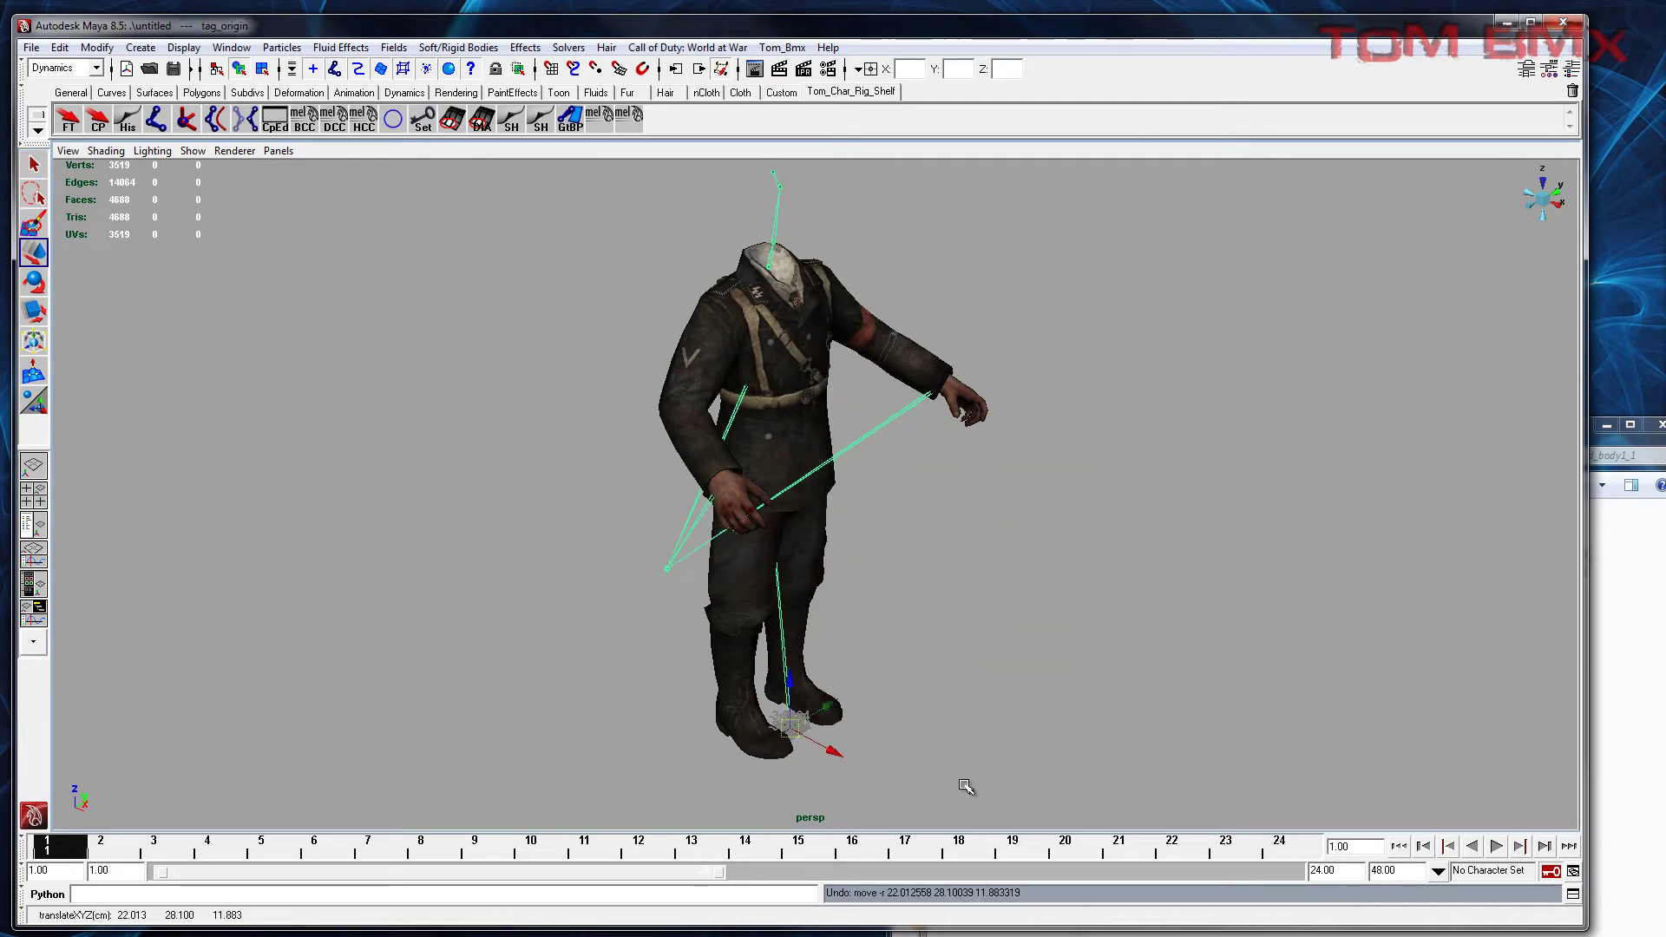
Step: Run the exported char_ger_honorguard_body1_lod01_bind script in the Maya scene to bind the mesh to its joints
key(alt+Tab)
click(1195, 575)
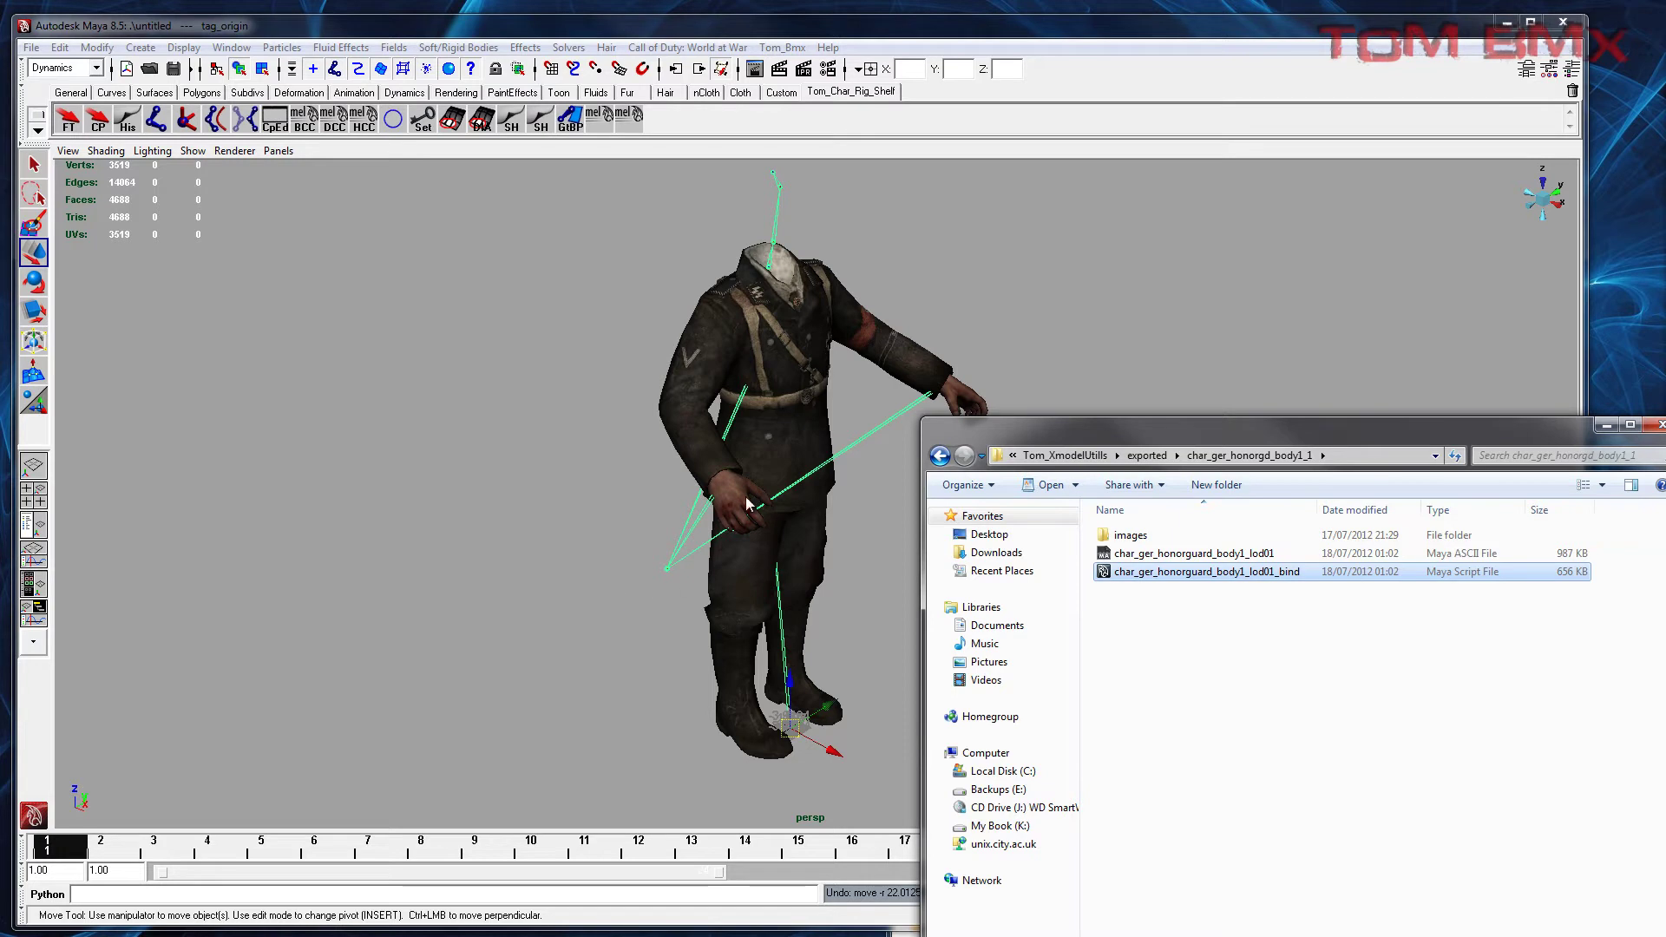
click(614, 407)
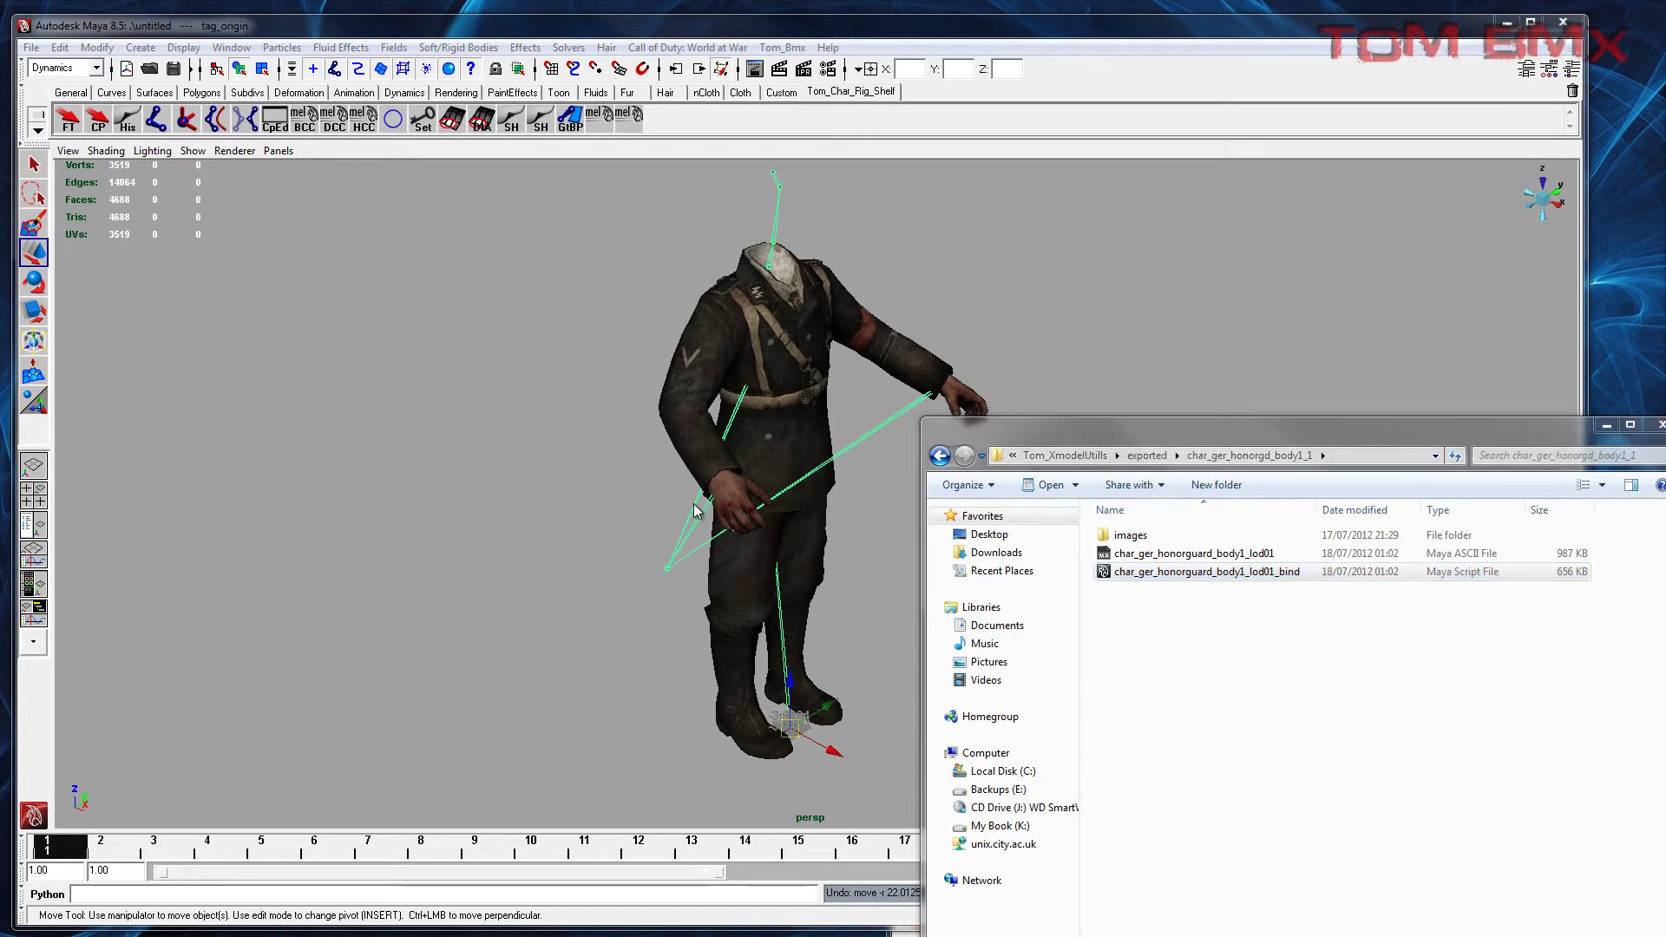
click(618, 486)
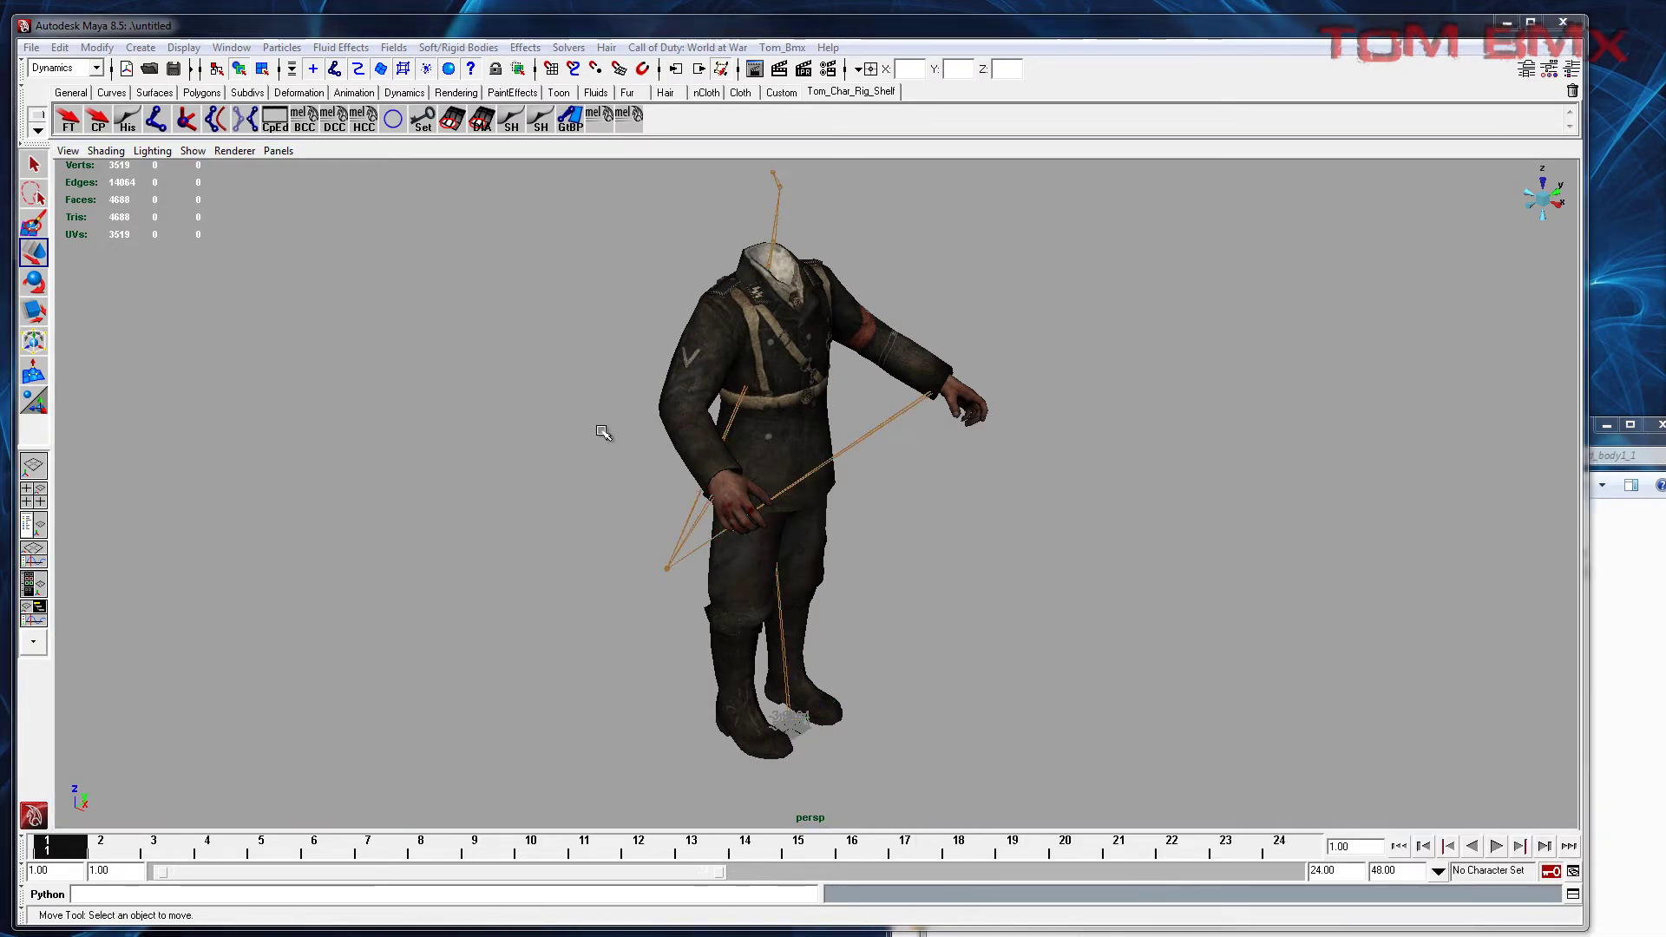
Step: Display the character in wireframe and test the binding by rotating a joint at the knee
key(4)
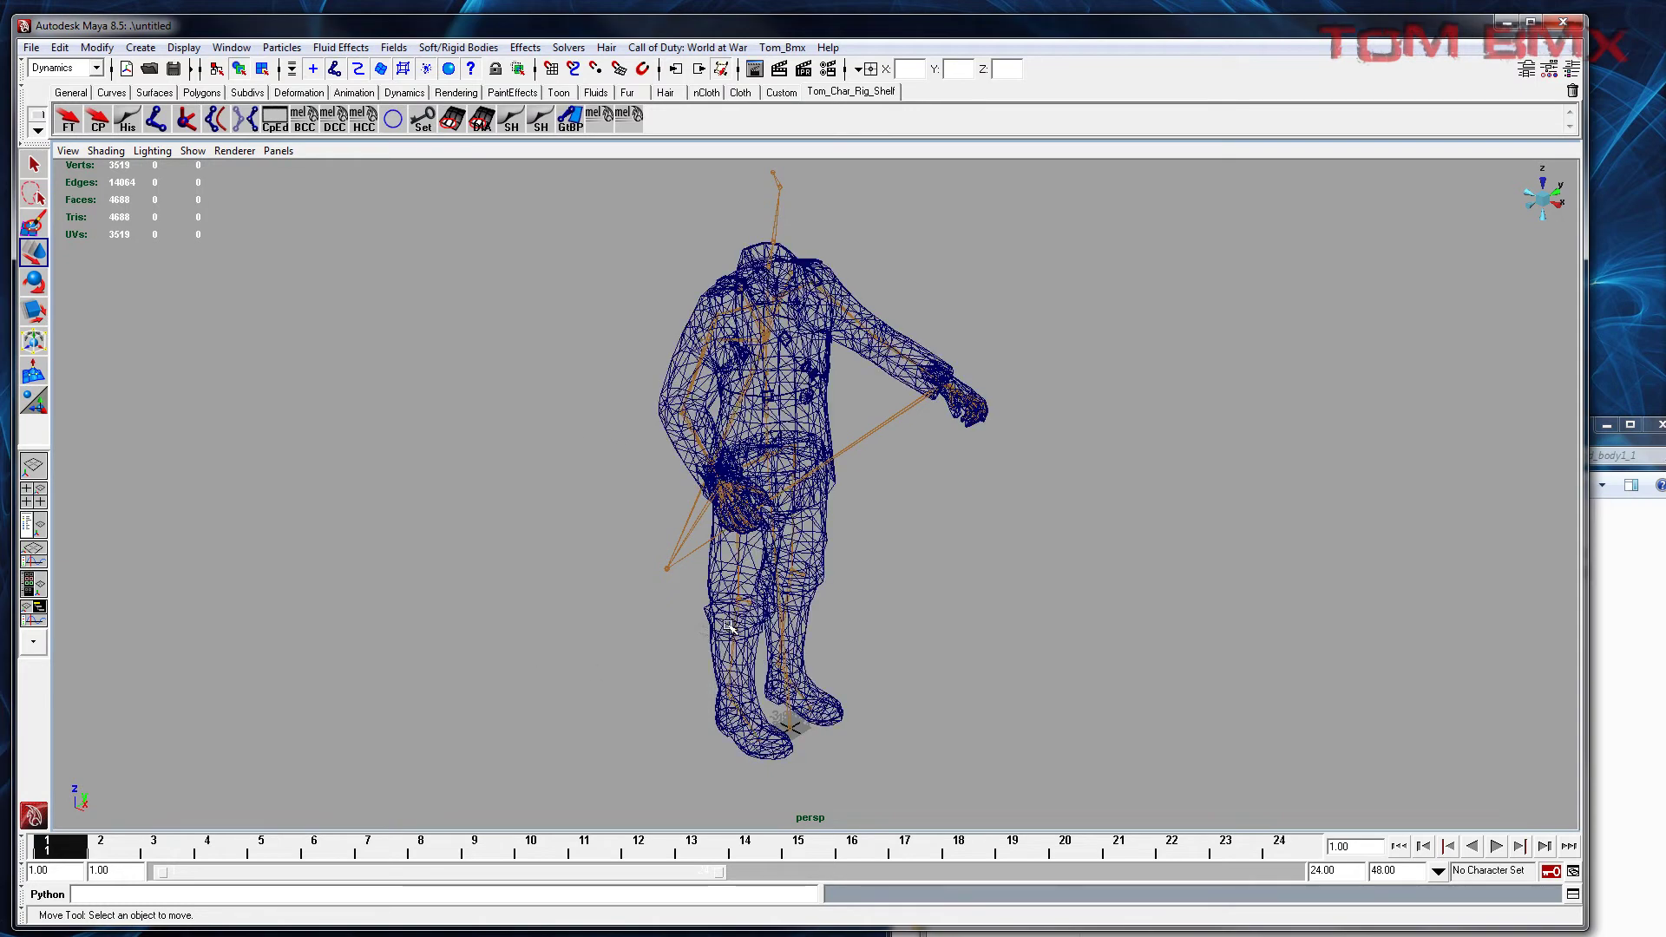
click(729, 622)
click(748, 623)
key(e)
mouse_move(764, 625)
mouse_down()
mouse_move(794, 615)
mouse_move(781, 603)
mouse_move(859, 670)
mouse_move(716, 610)
mouse_move(664, 538)
mouse_move(878, 529)
mouse_move(751, 652)
mouse_up()
click(510, 518)
alt+middle_drag(468, 376, 469, 390)
alt+middle_drag(625, 426, 595, 428)
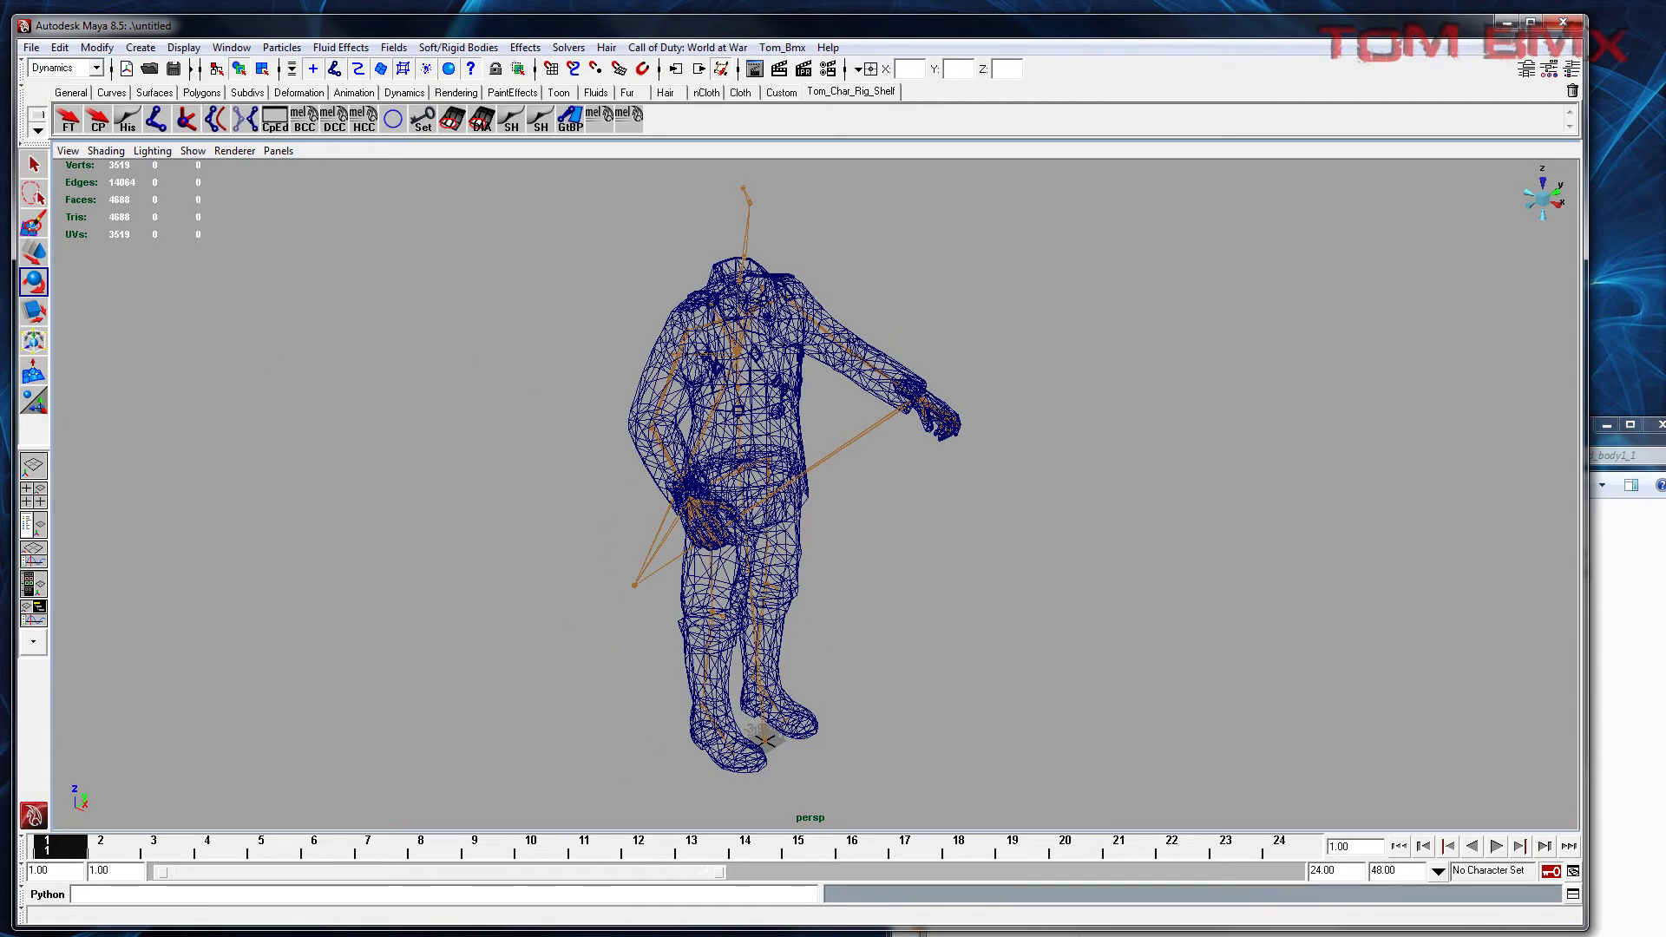
mouse_move(156, 936)
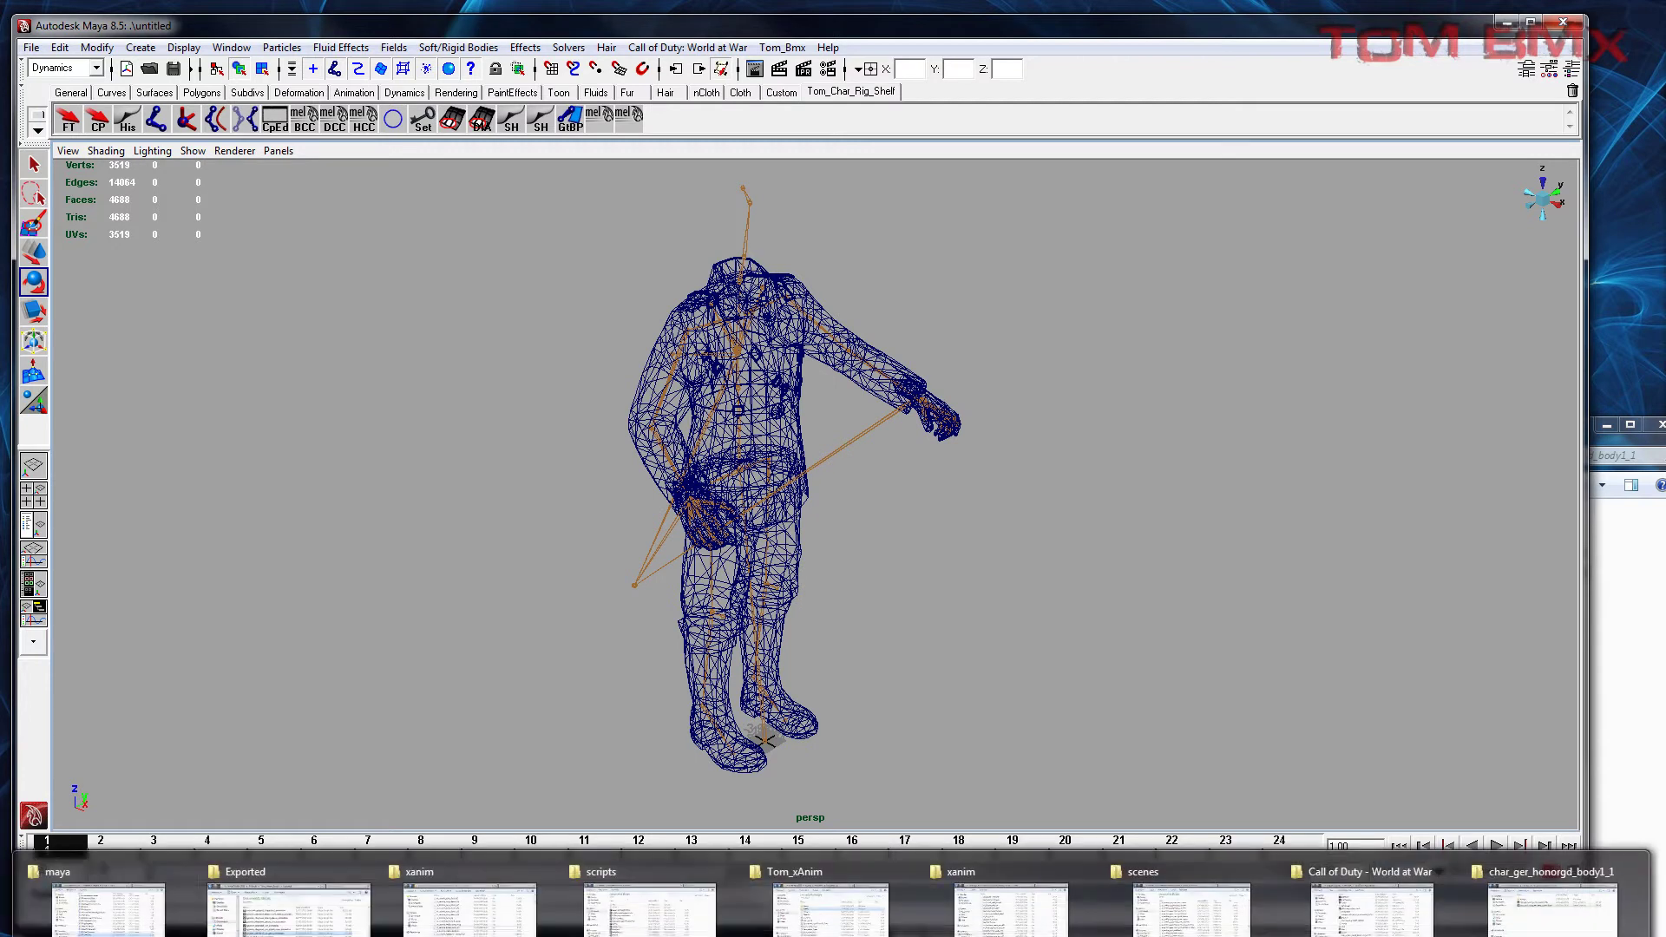
click(960, 873)
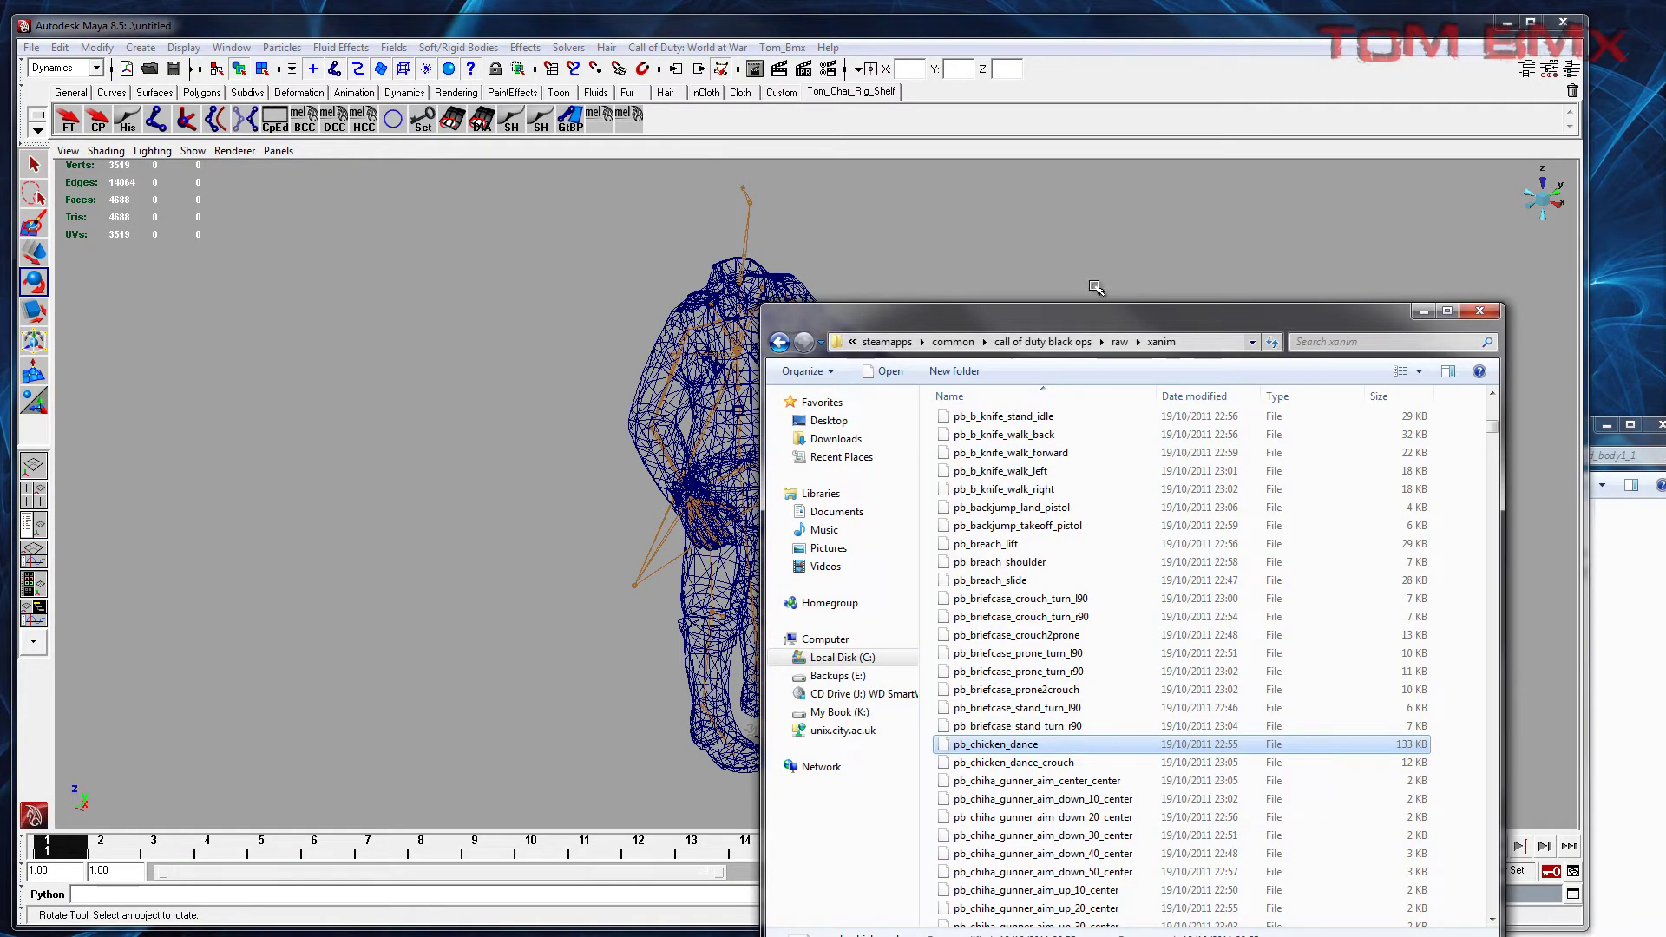
click(1424, 311)
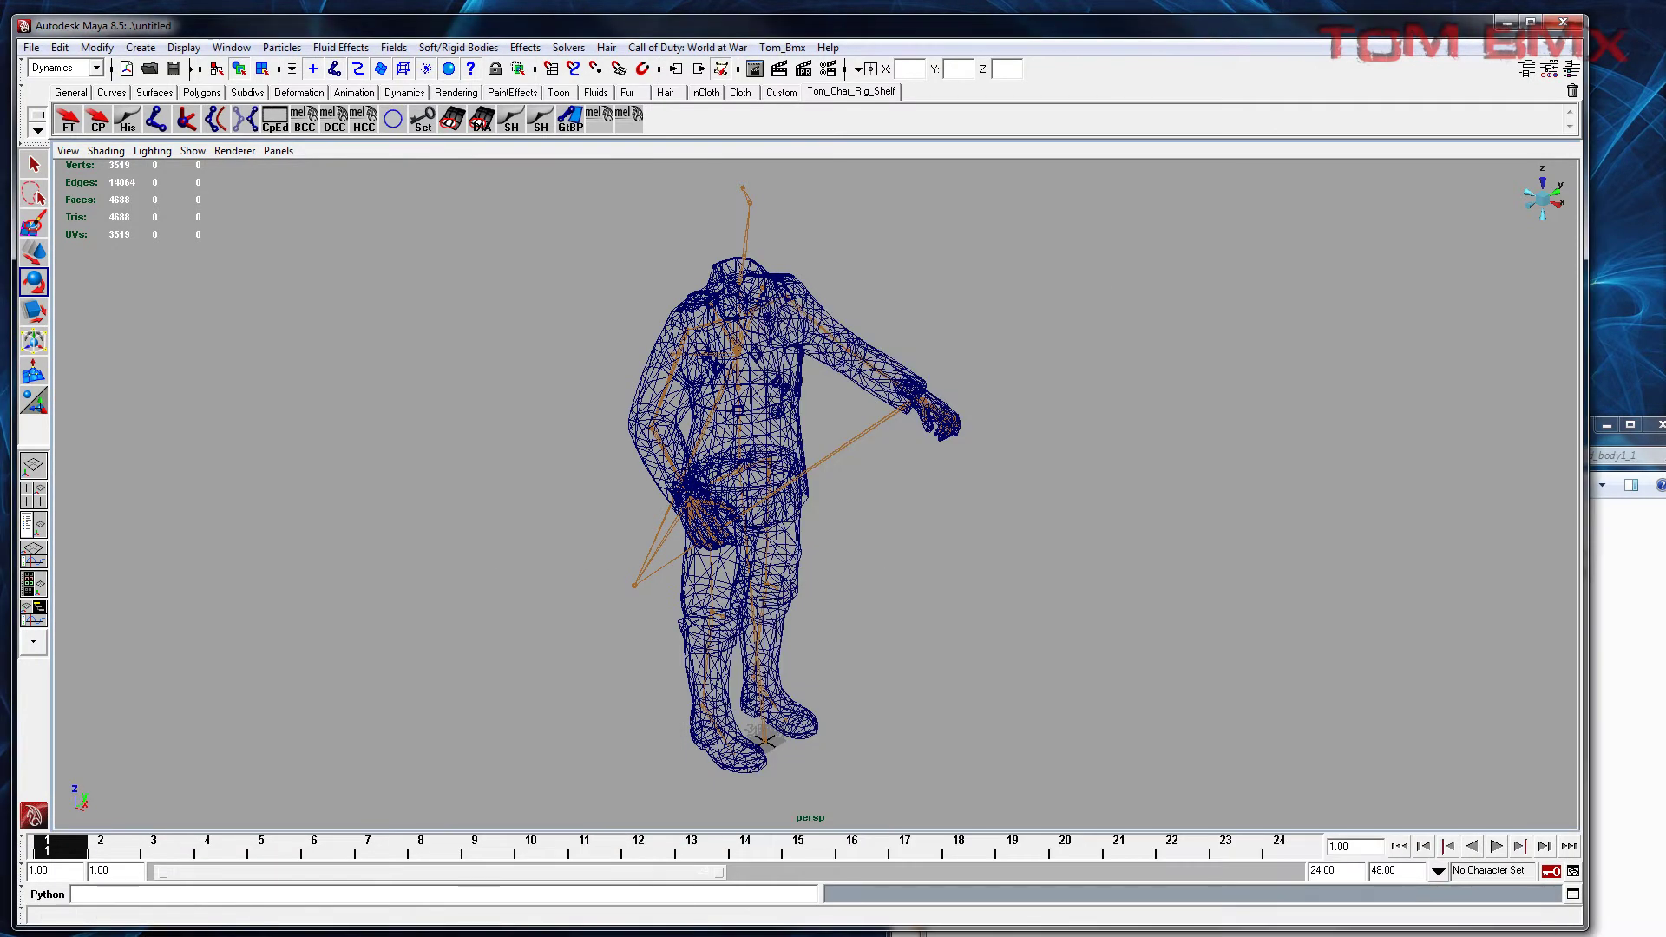
Step: Bring up the Call of Duty - World at War raw\xanim folder and browse its animation files
key(alt+Tab)
mouse_move(1042, 842)
mouse_down()
mouse_move(710, 90)
mouse_move(845, 366)
mouse_move(172, 367)
mouse_up()
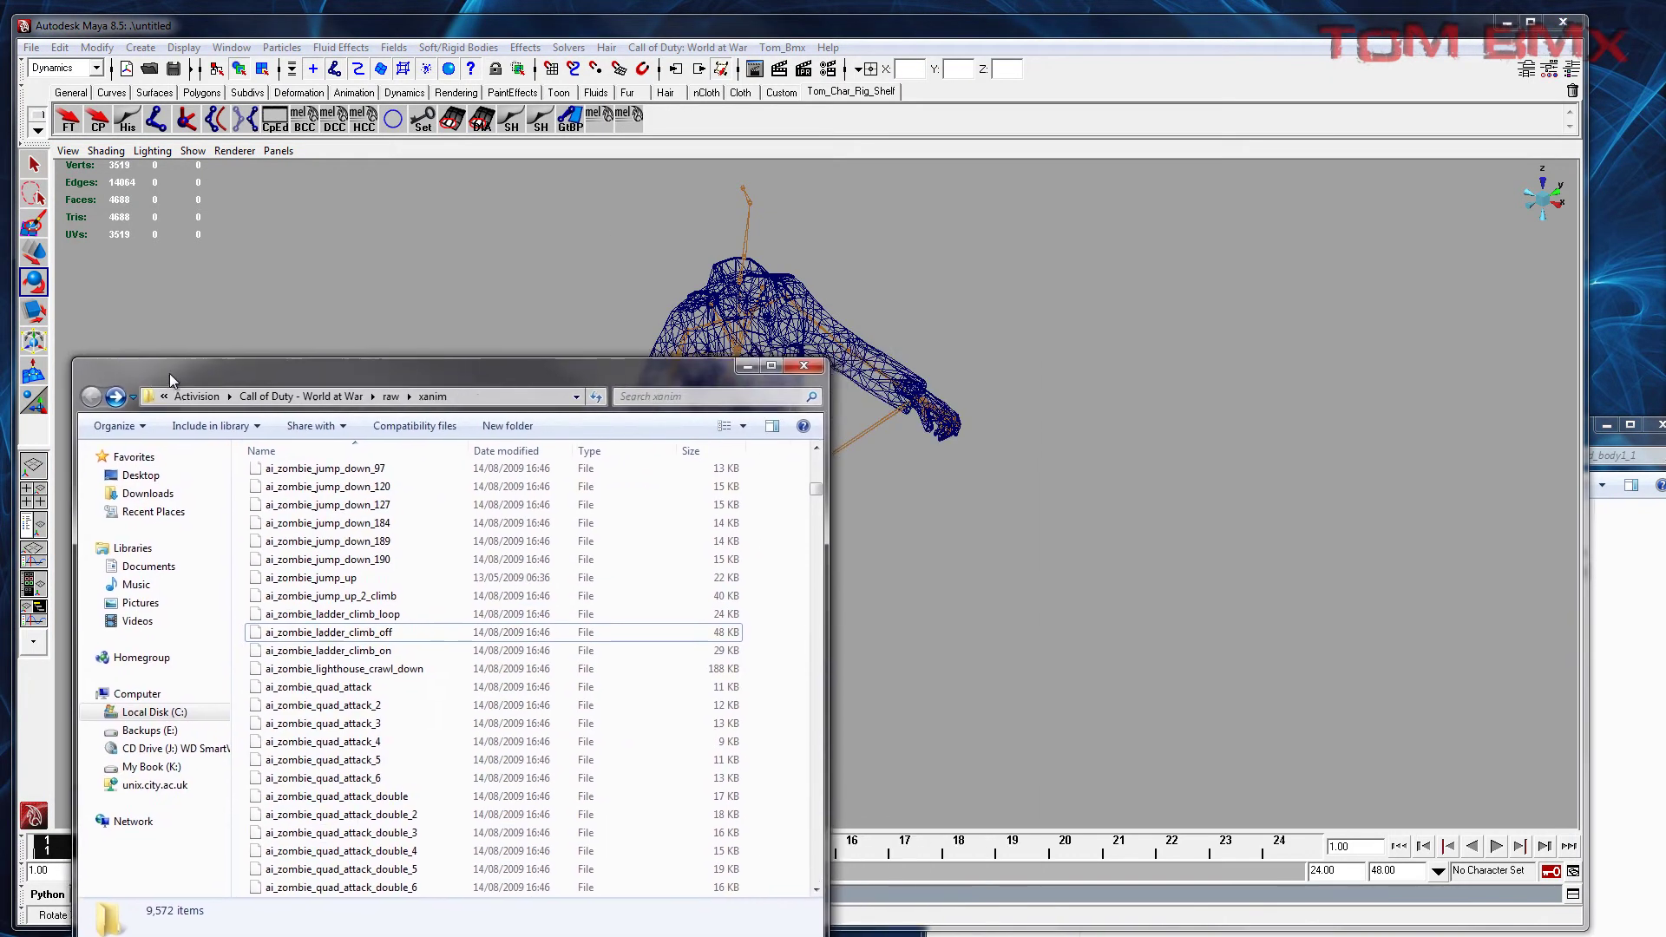
drag(819, 495, 819, 465)
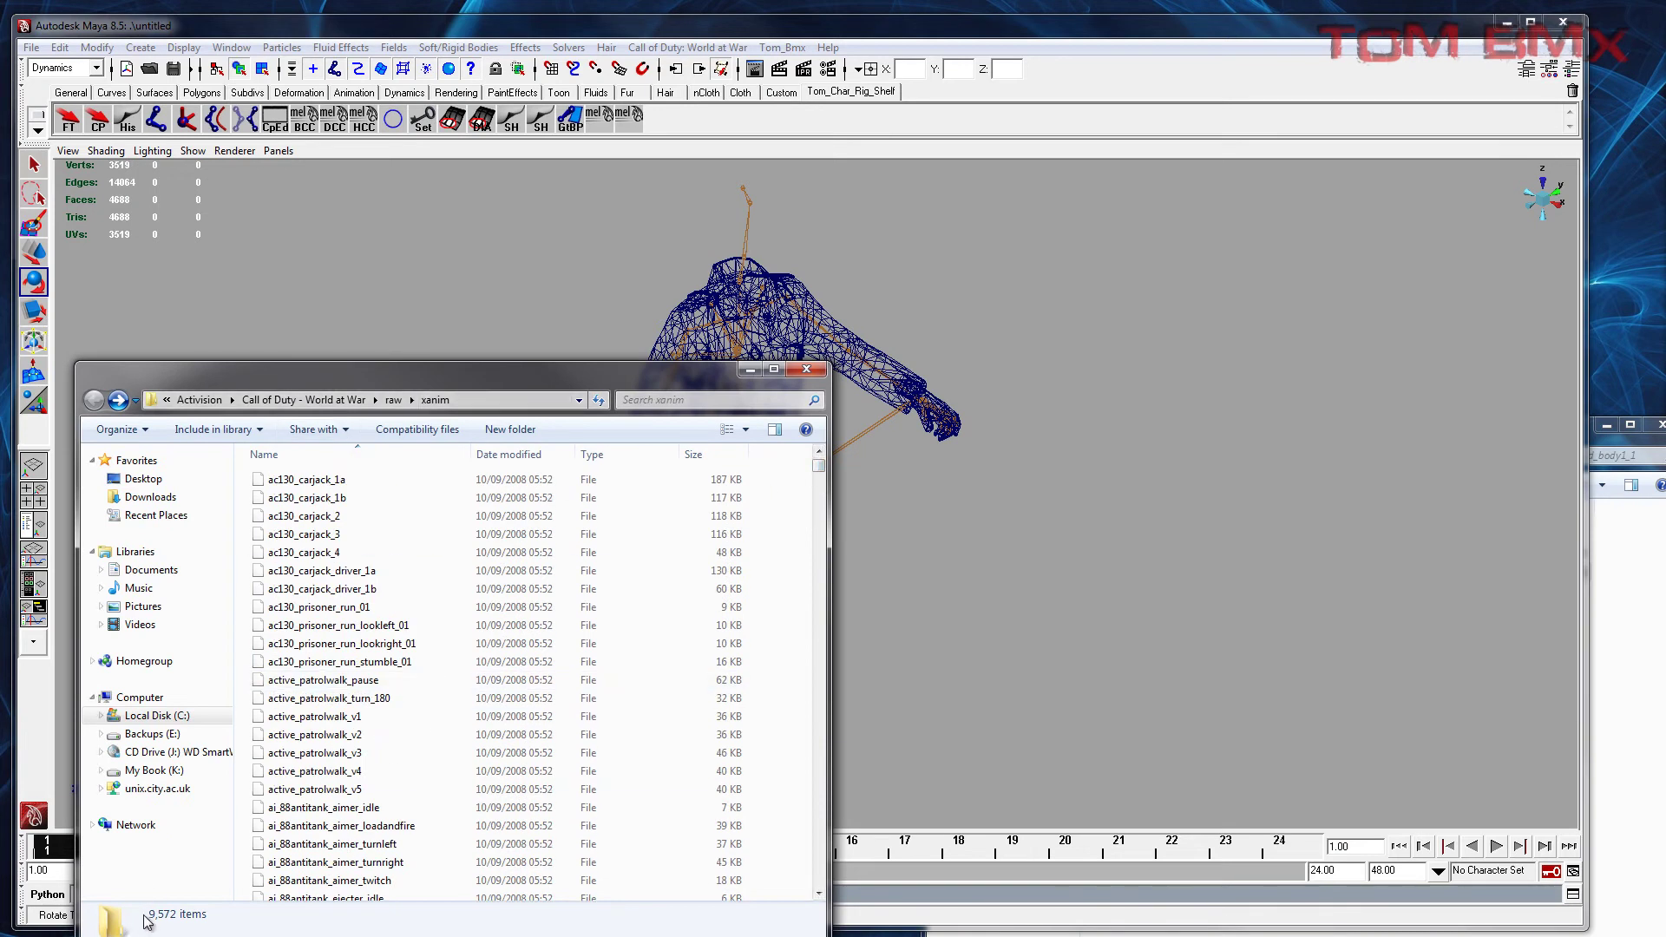
drag(819, 465, 755, 838)
drag(367, 373, 384, 409)
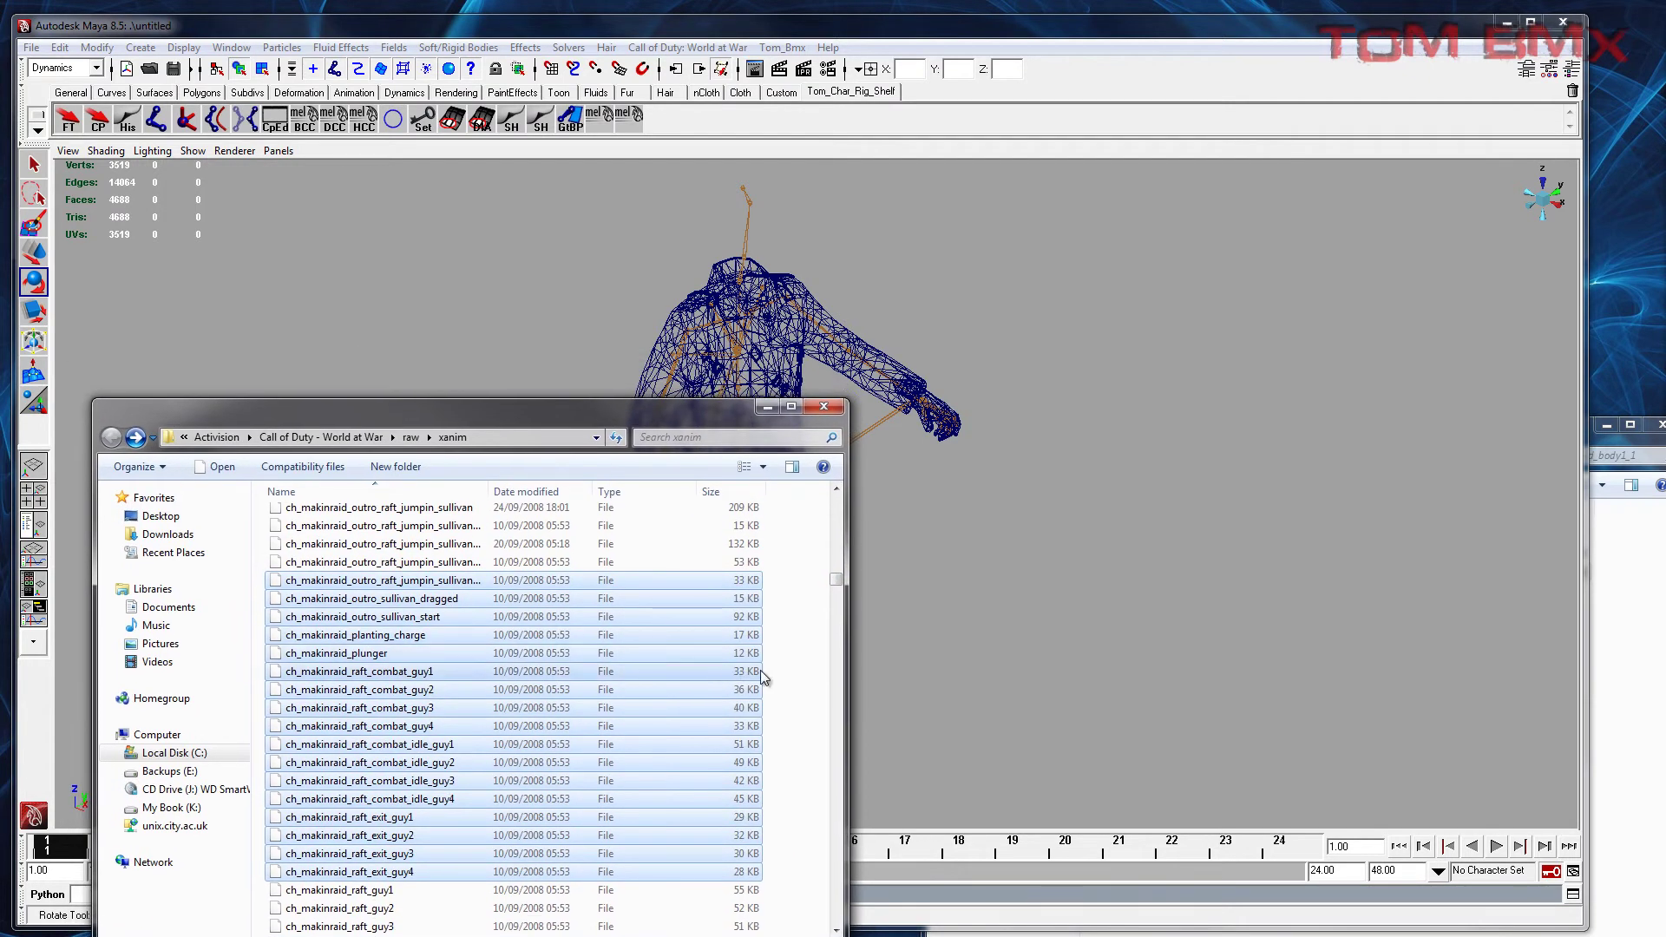
Step: Place the xanim folder window beside the character and select the ch_makinraid_raft_combat_guy2 animation file
click(369, 672)
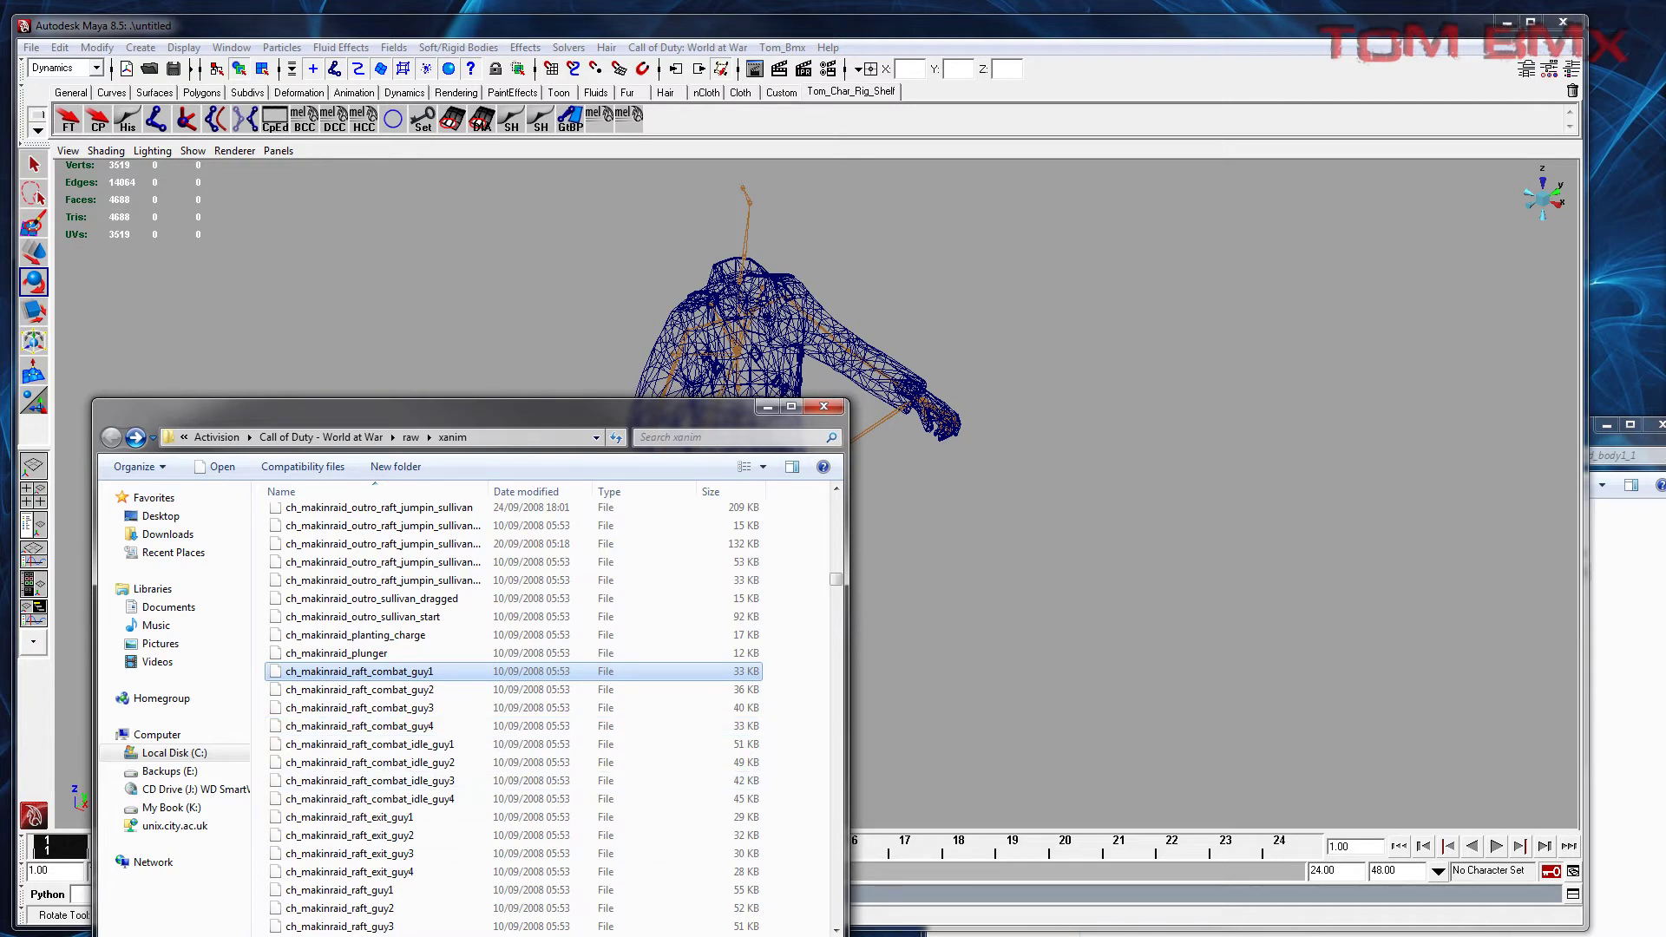
drag(489, 491, 550, 490)
drag(510, 420, 1300, 410)
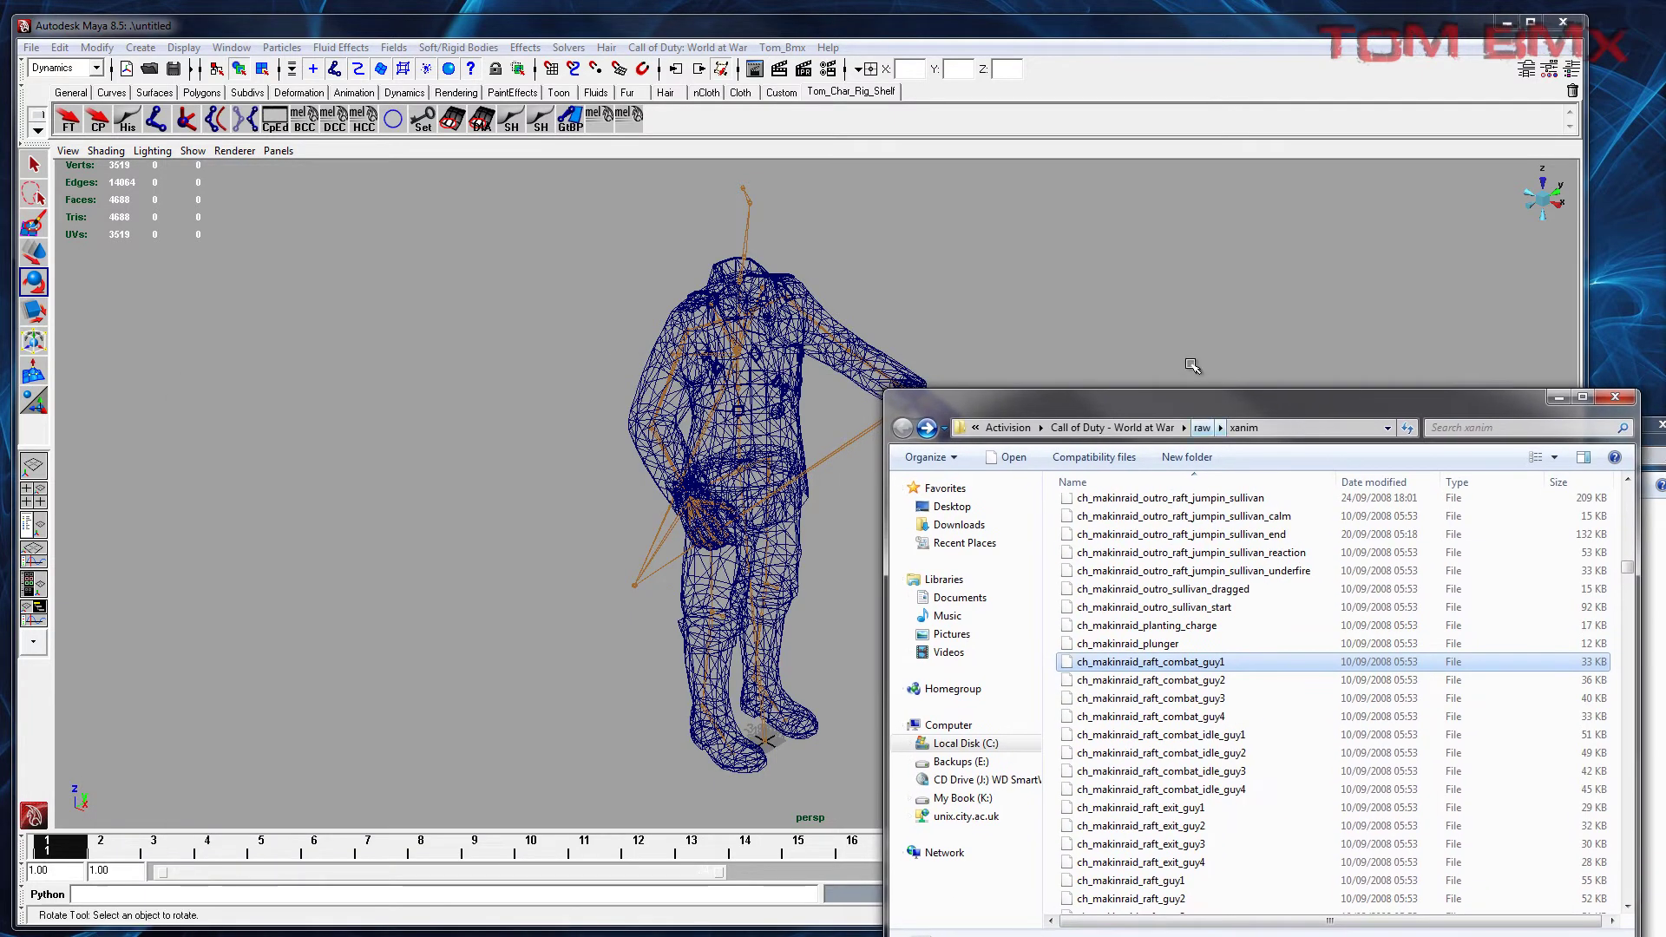
drag(1190, 393, 1169, 412)
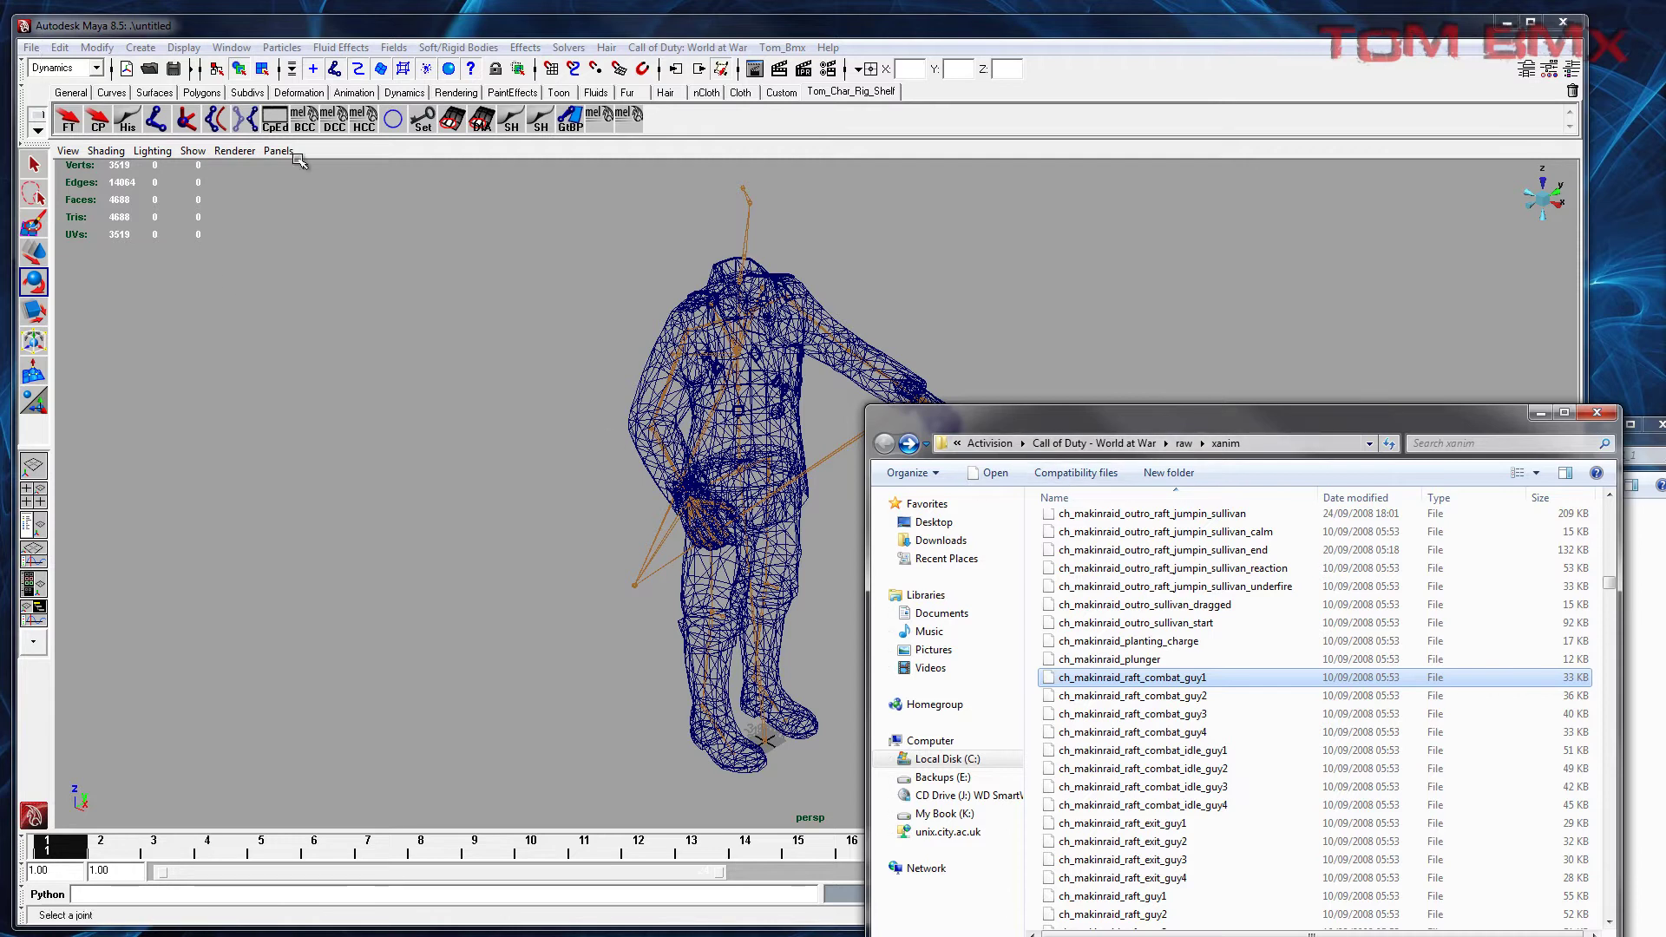
key(Down)
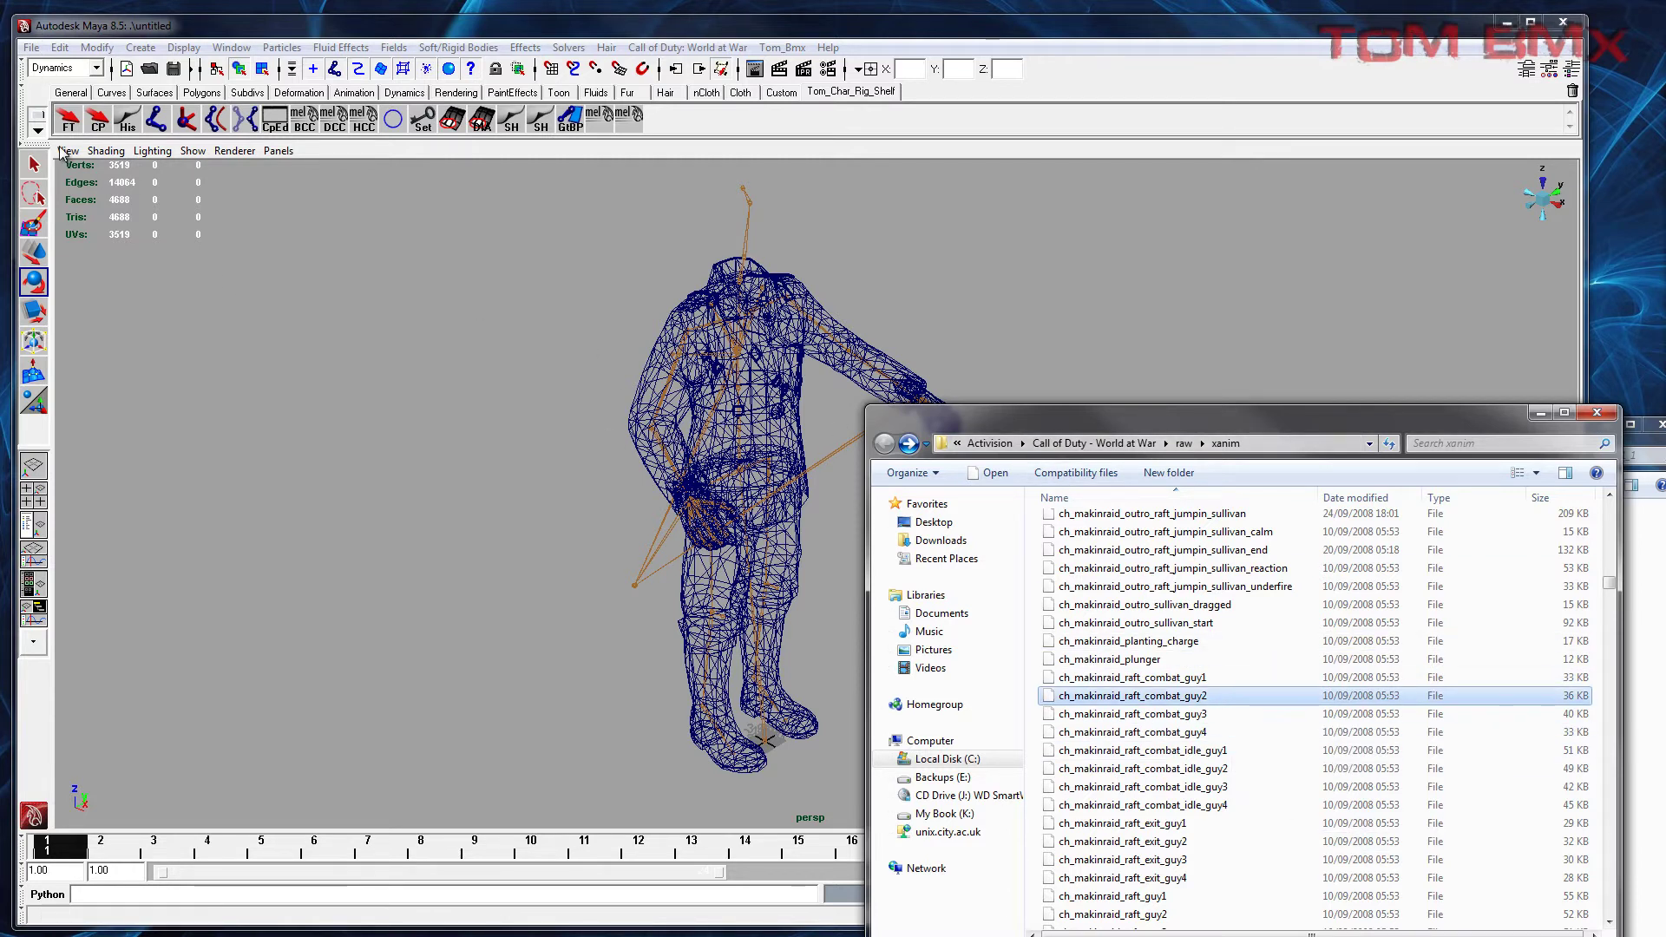
Step: Open Maya's import options and choose COD xAnim as the file type
click(30, 47)
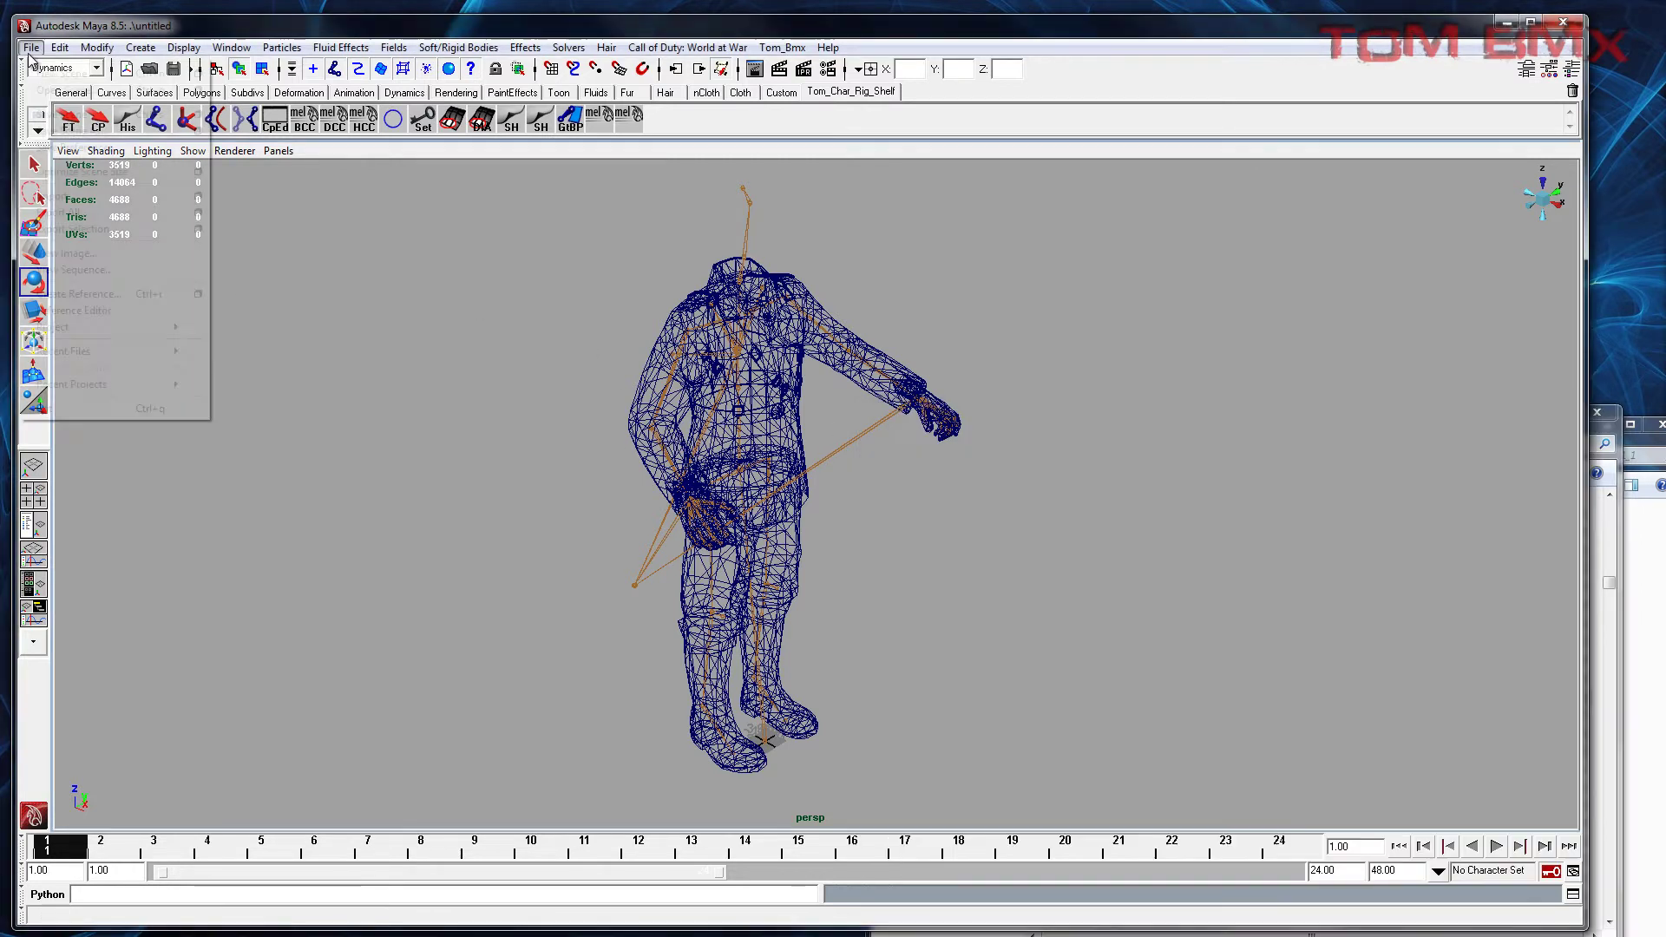
click(199, 196)
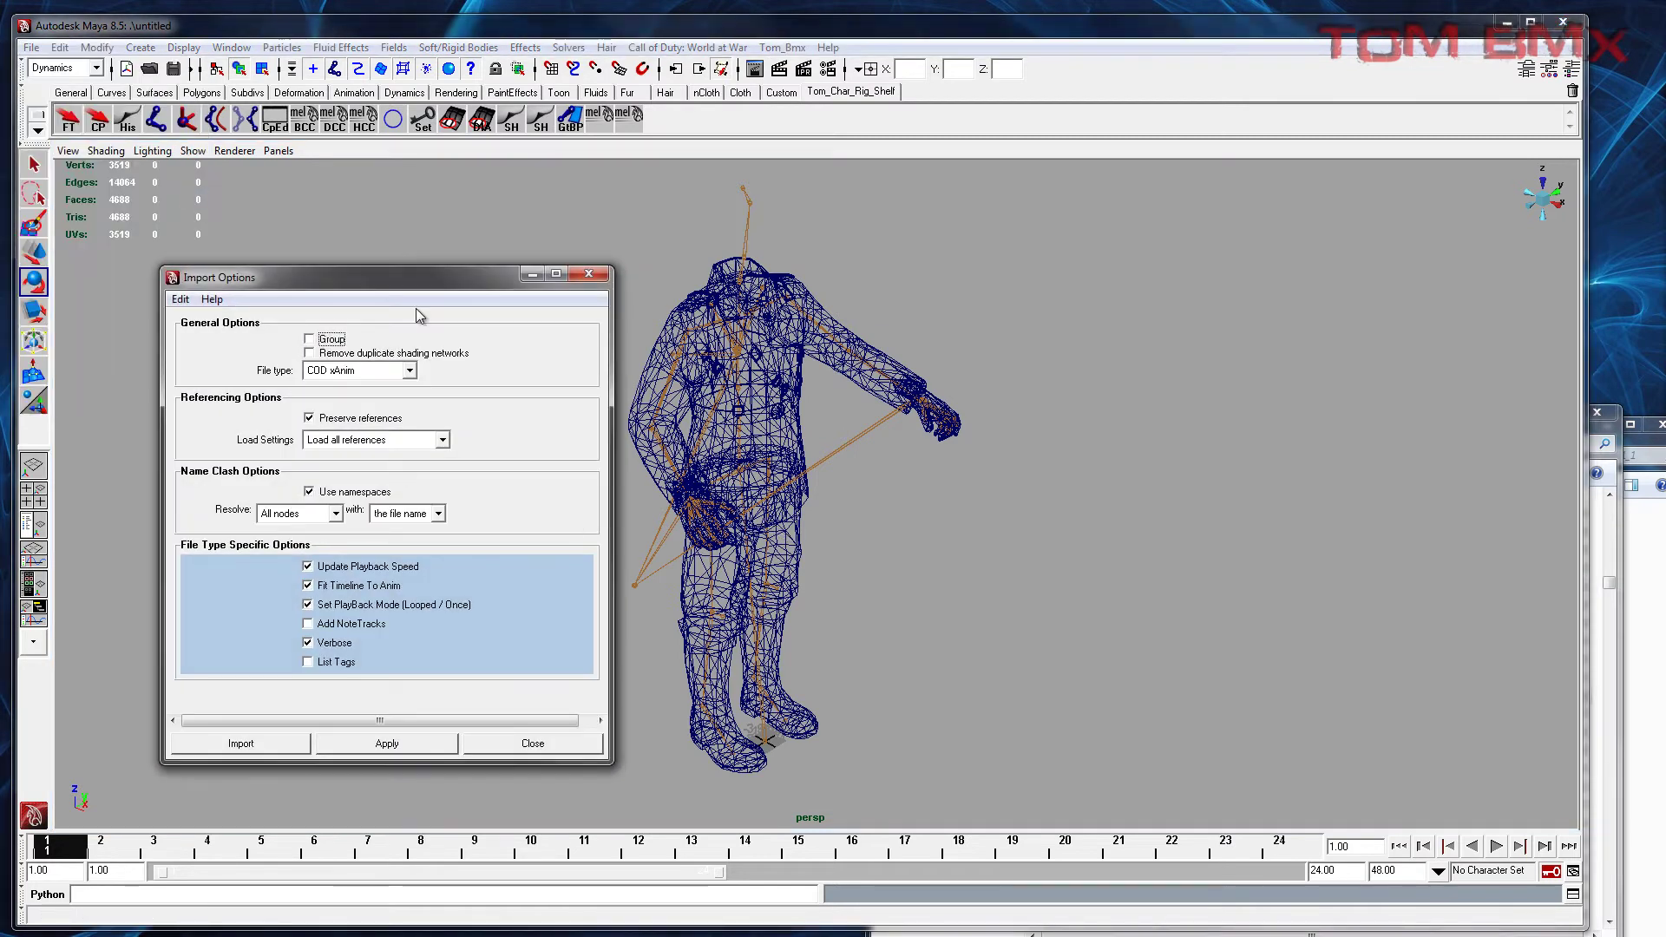
click(356, 371)
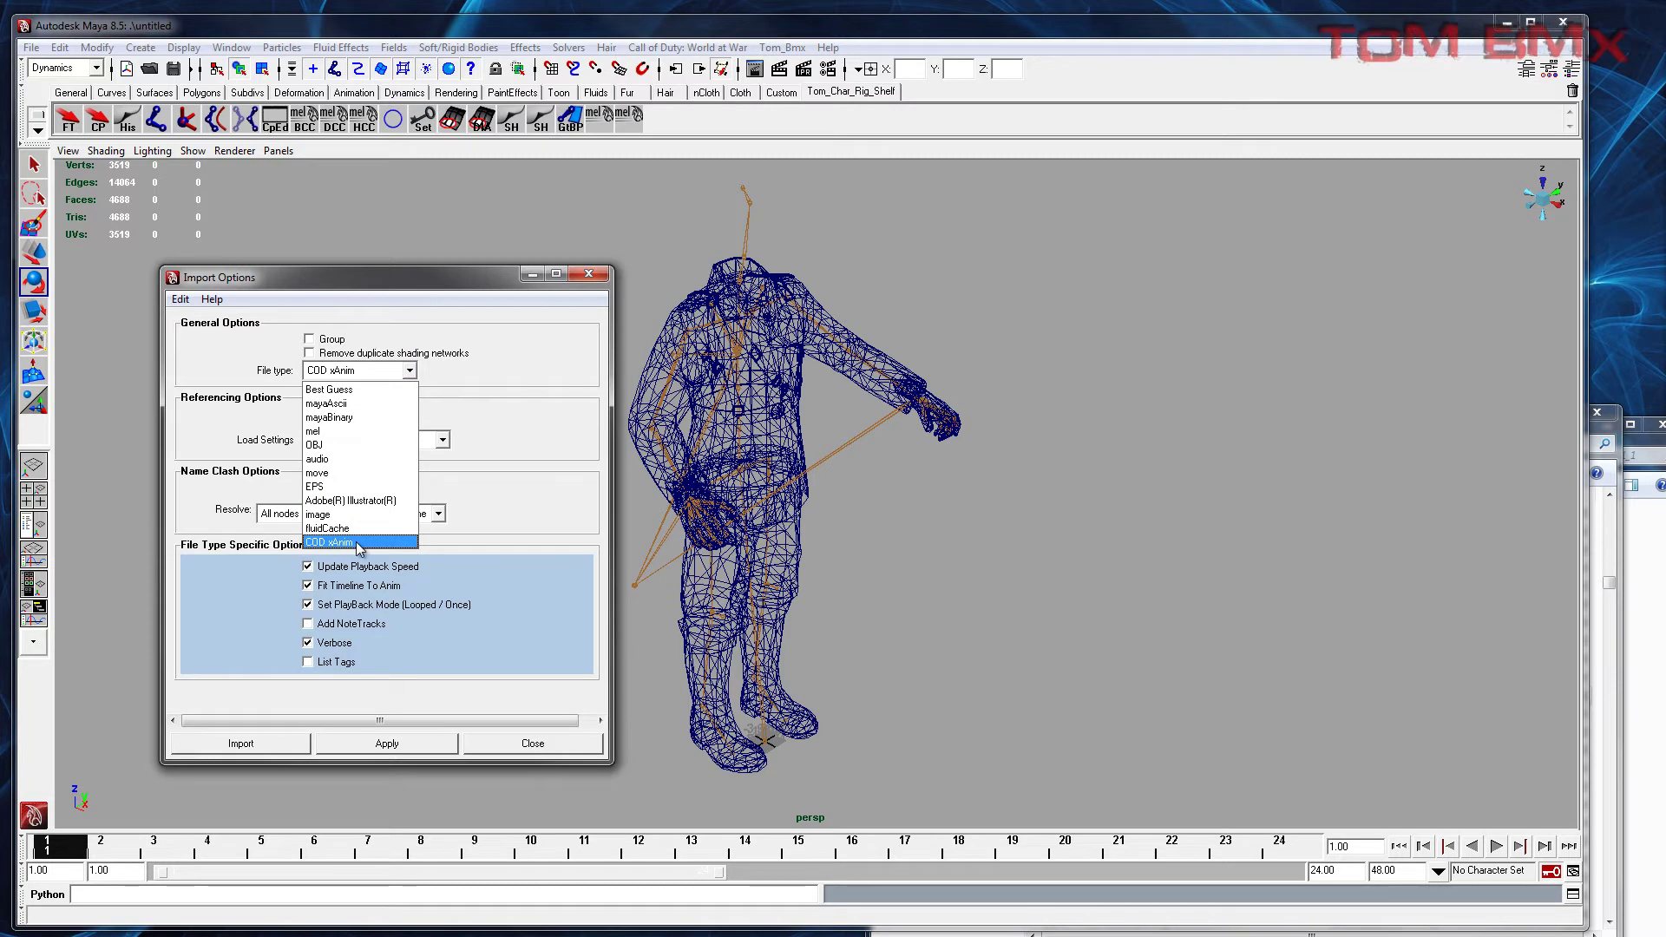
click(359, 544)
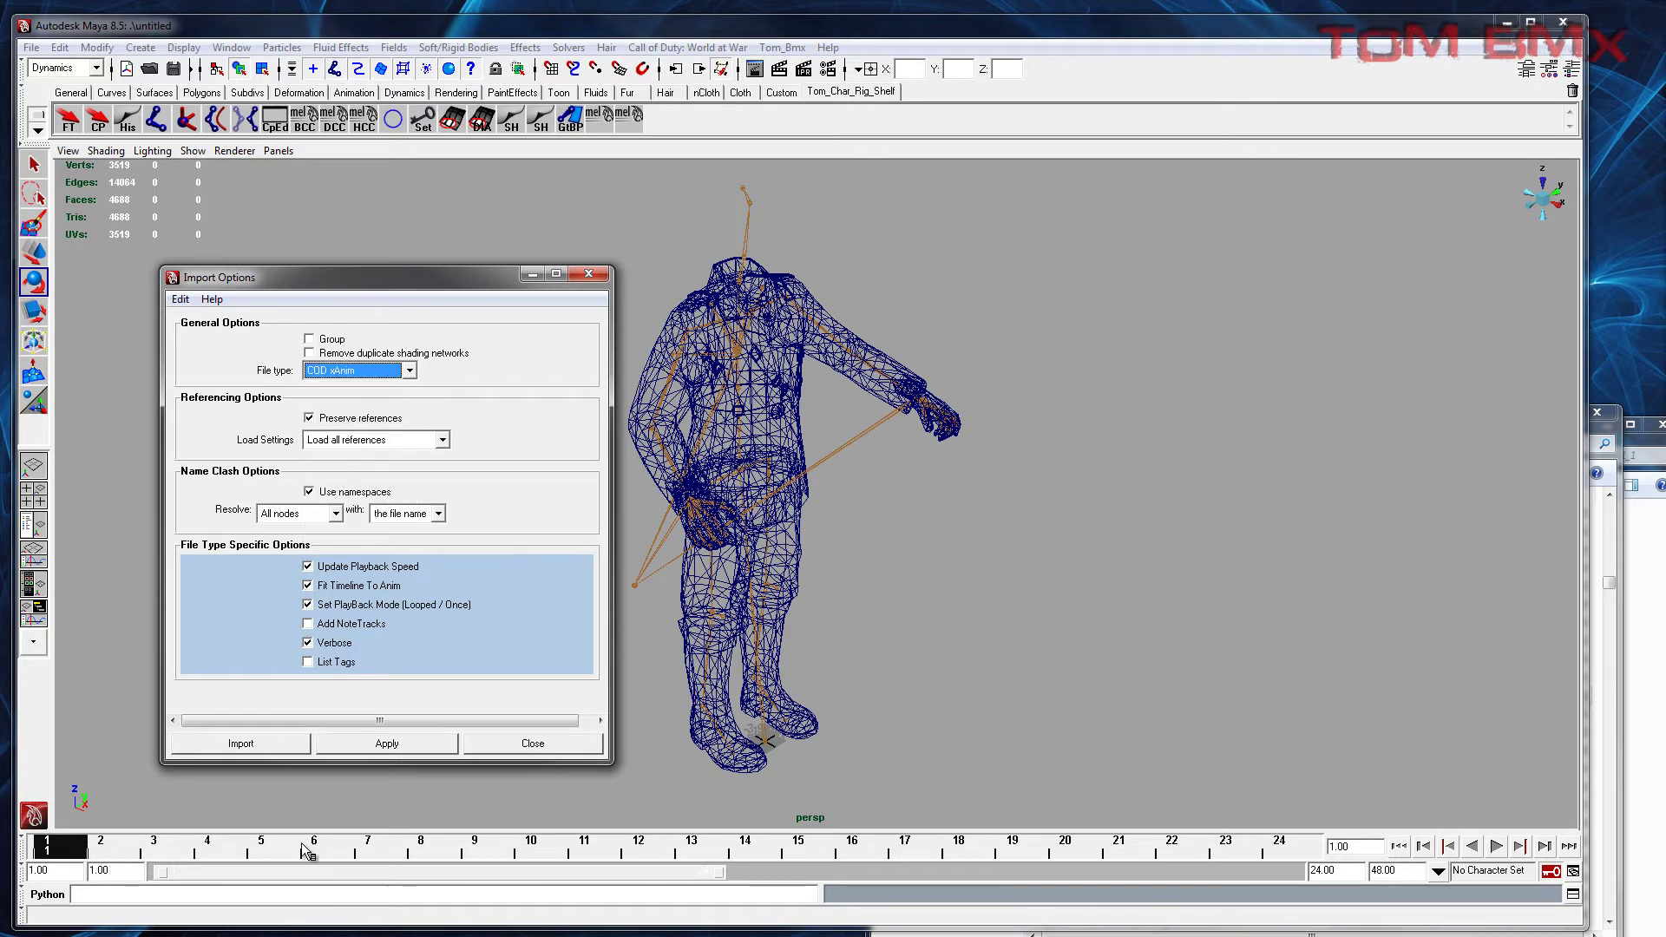
Step: Reset the import settings to their defaults and set the file type to COD xAnim again
click(181, 300)
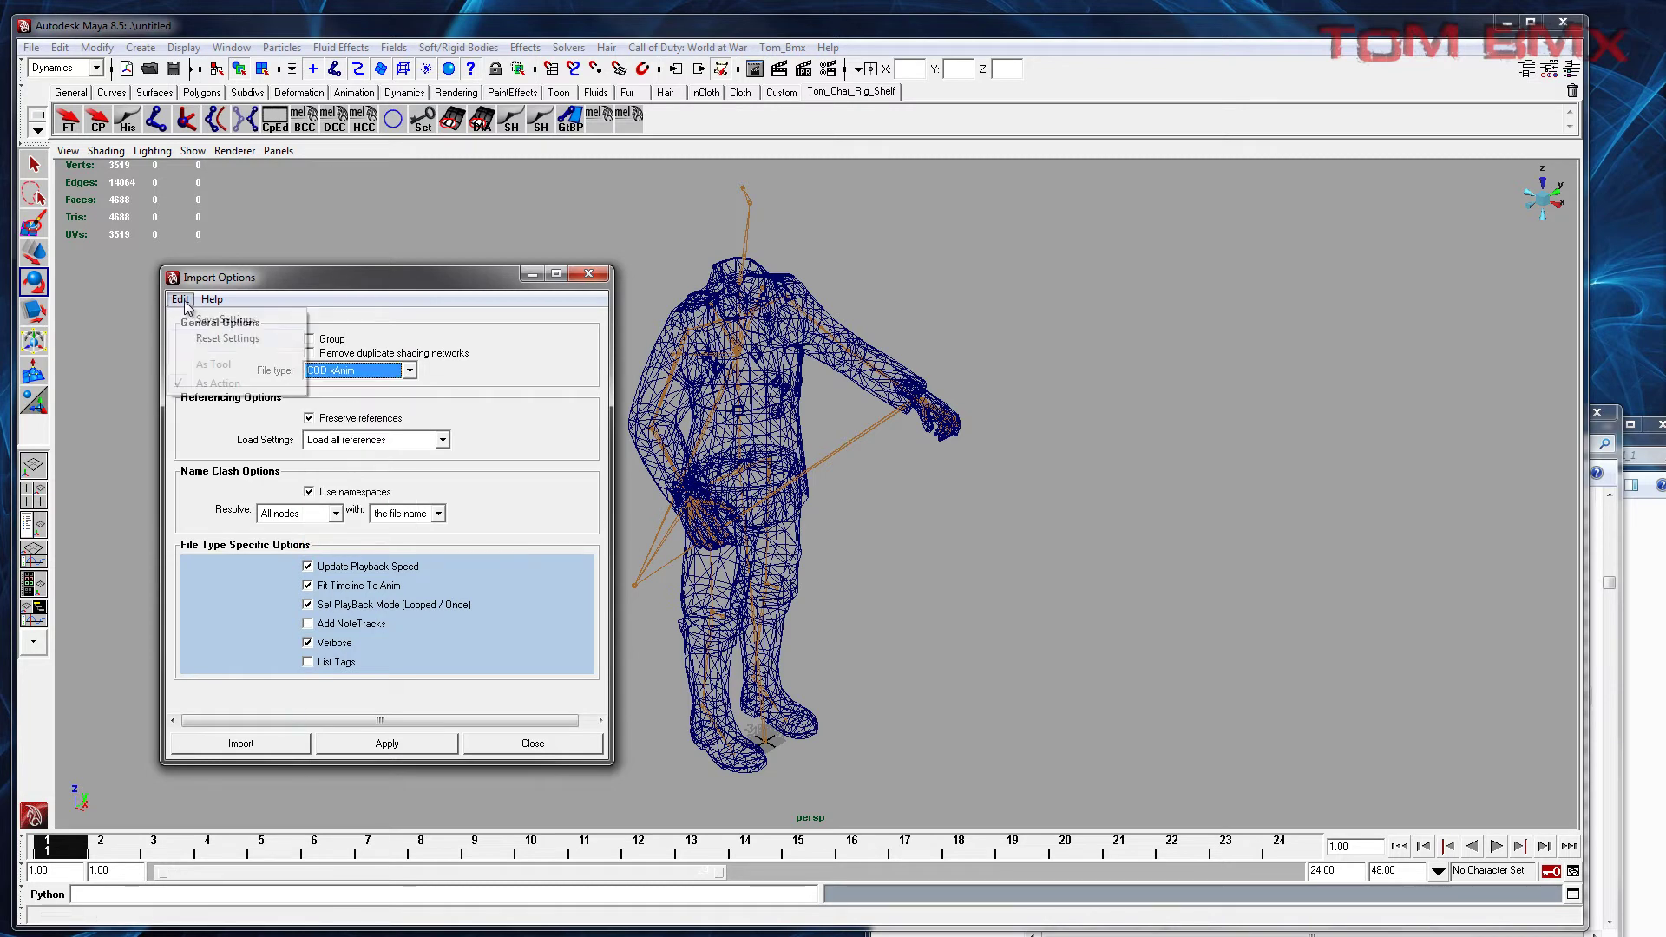
click(228, 339)
click(375, 373)
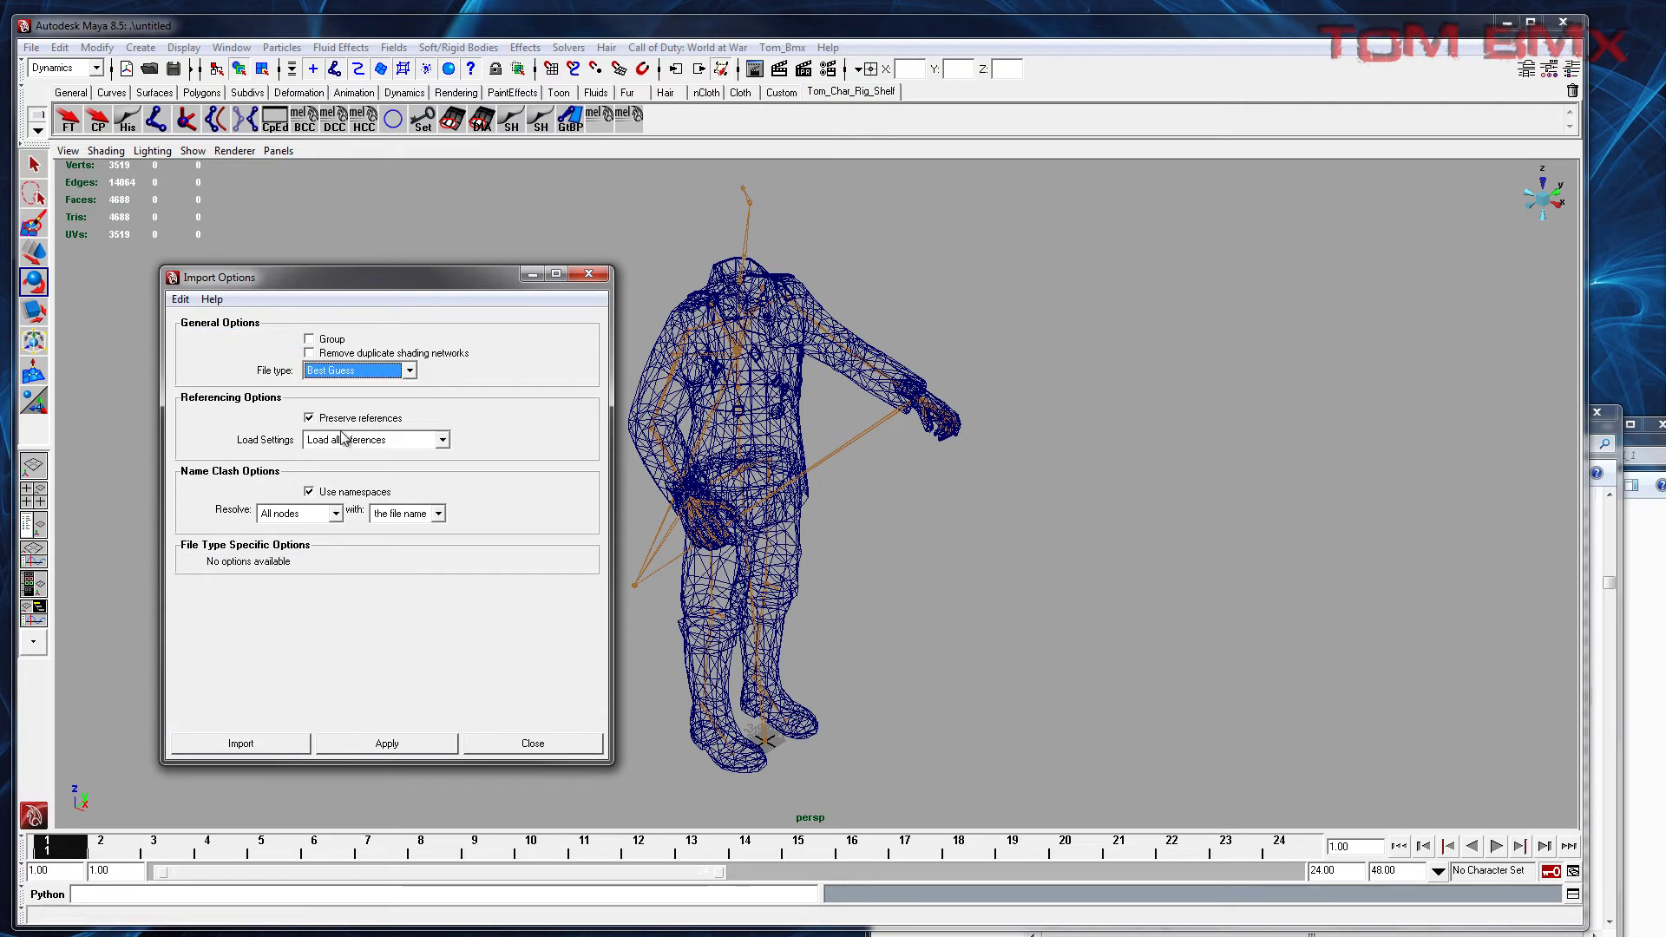
click(391, 375)
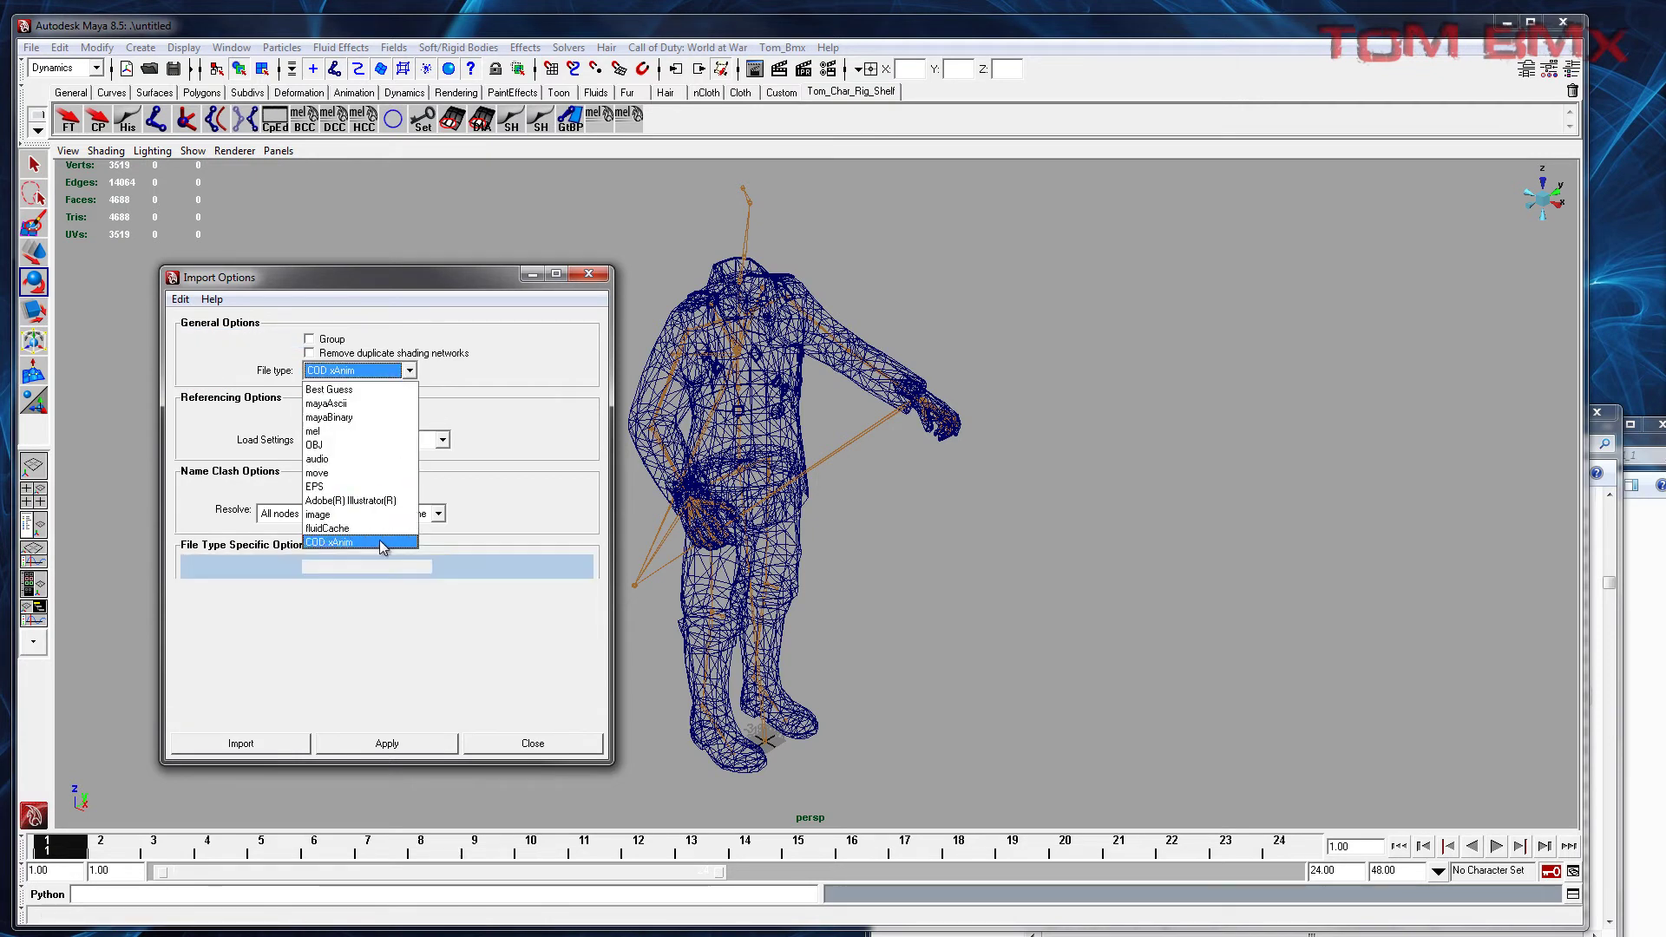
Step: Set the import file type to COD xAnim and examine the playback speed choices in the timeline preferences
click(347, 542)
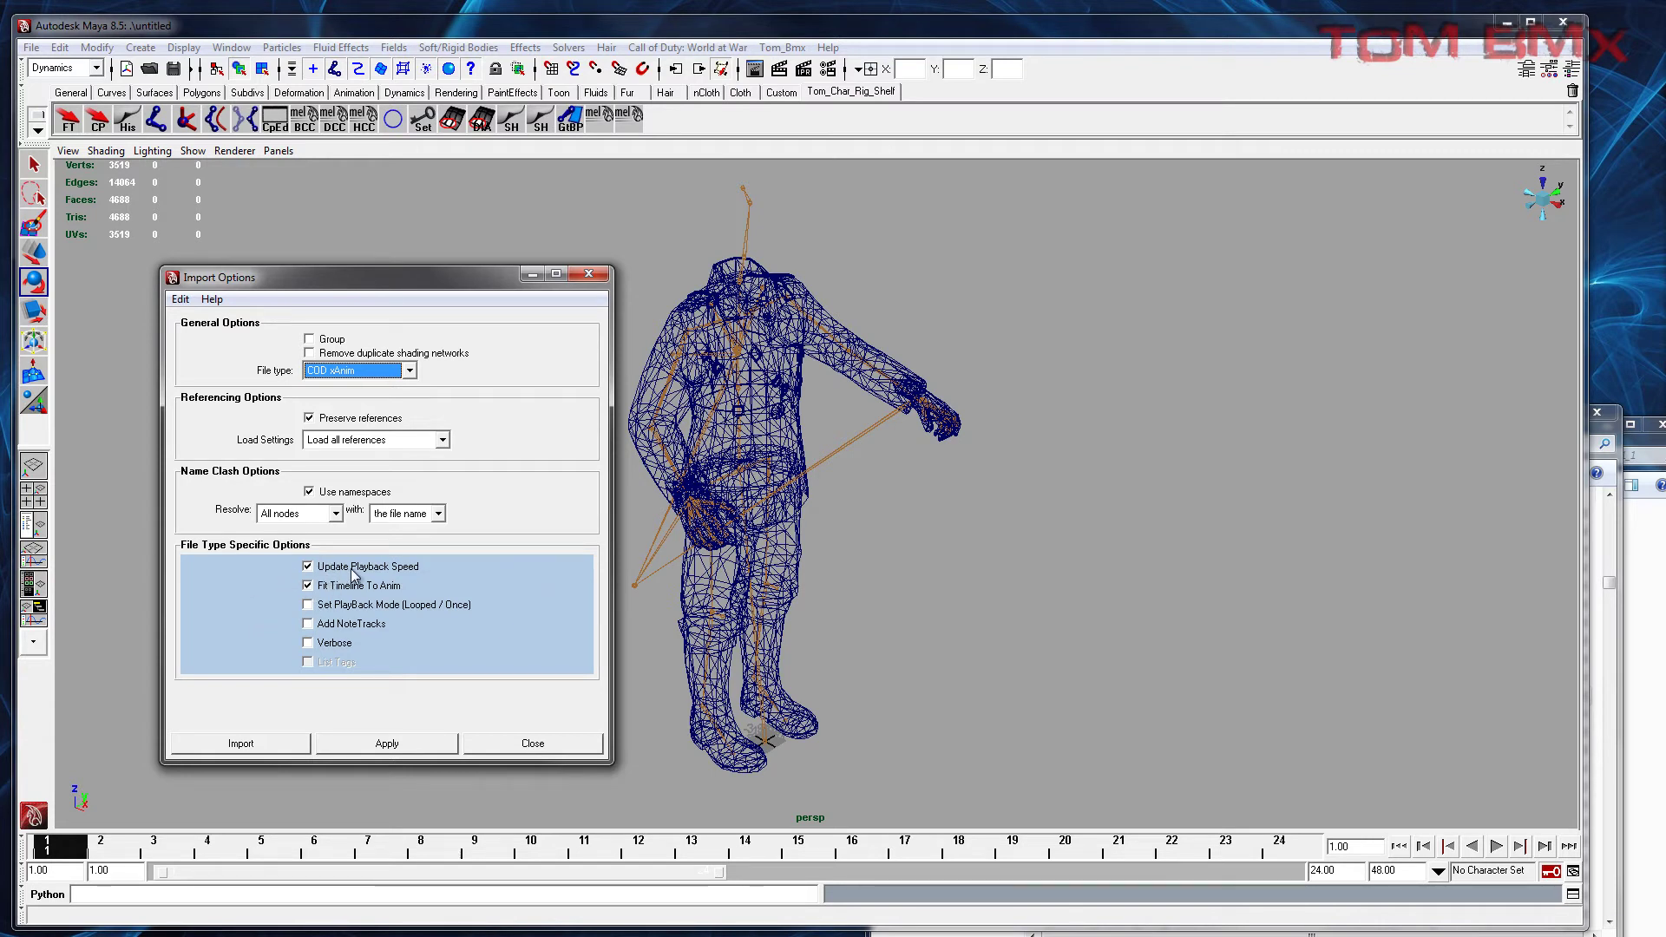
click(1574, 871)
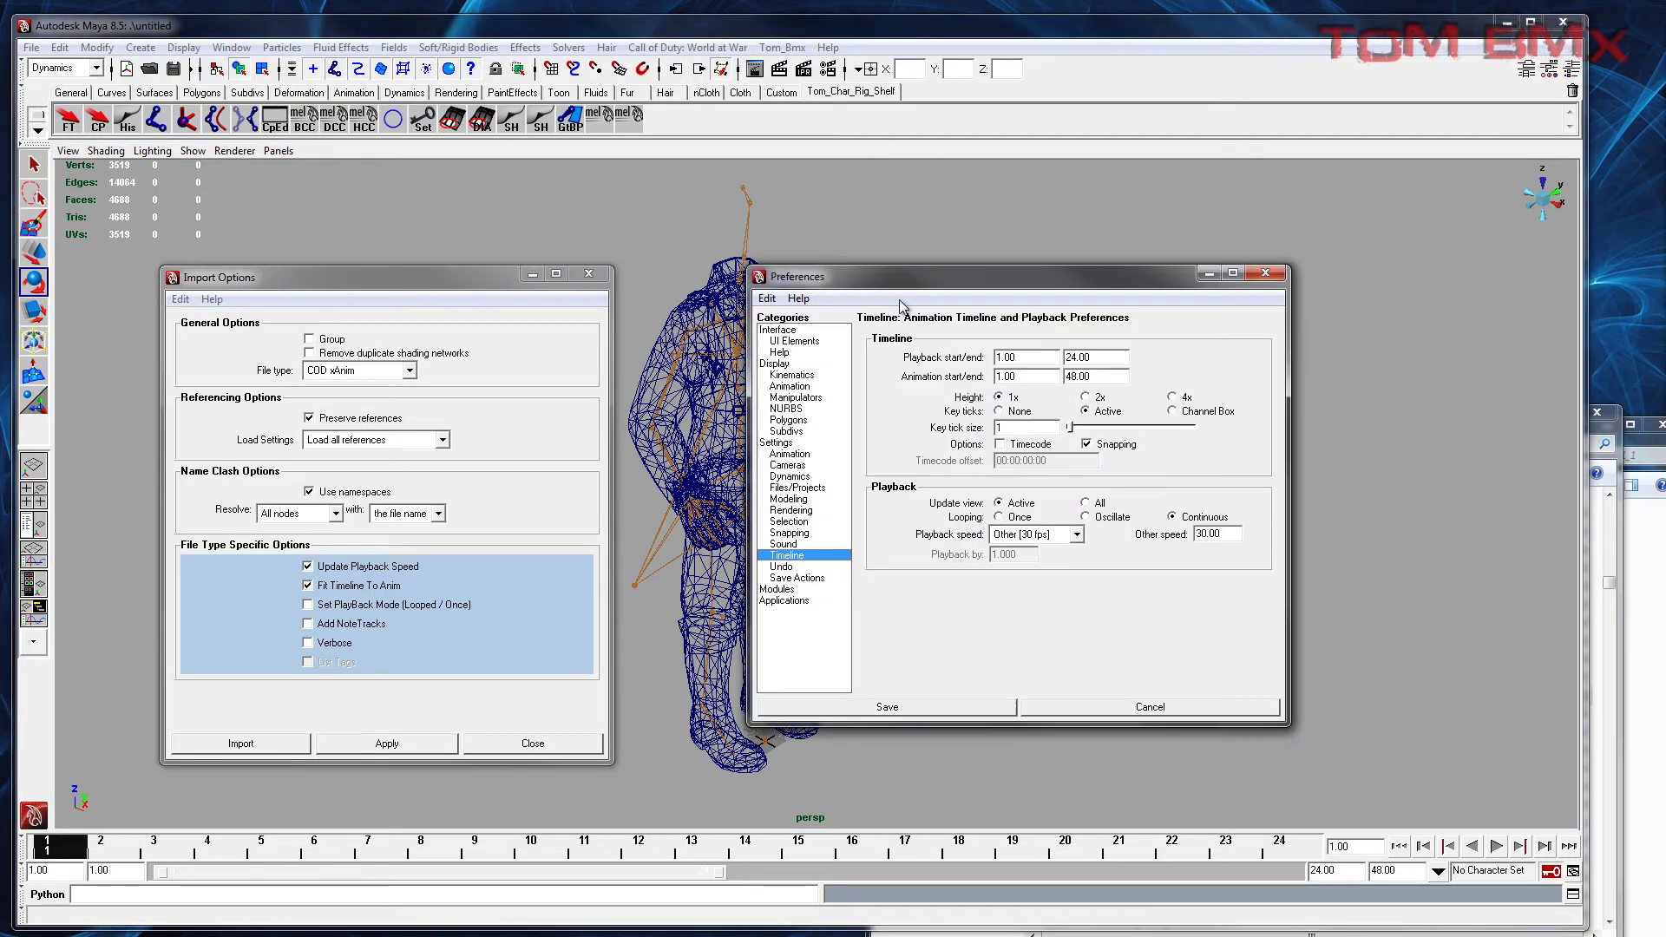
click(1078, 535)
click(1080, 536)
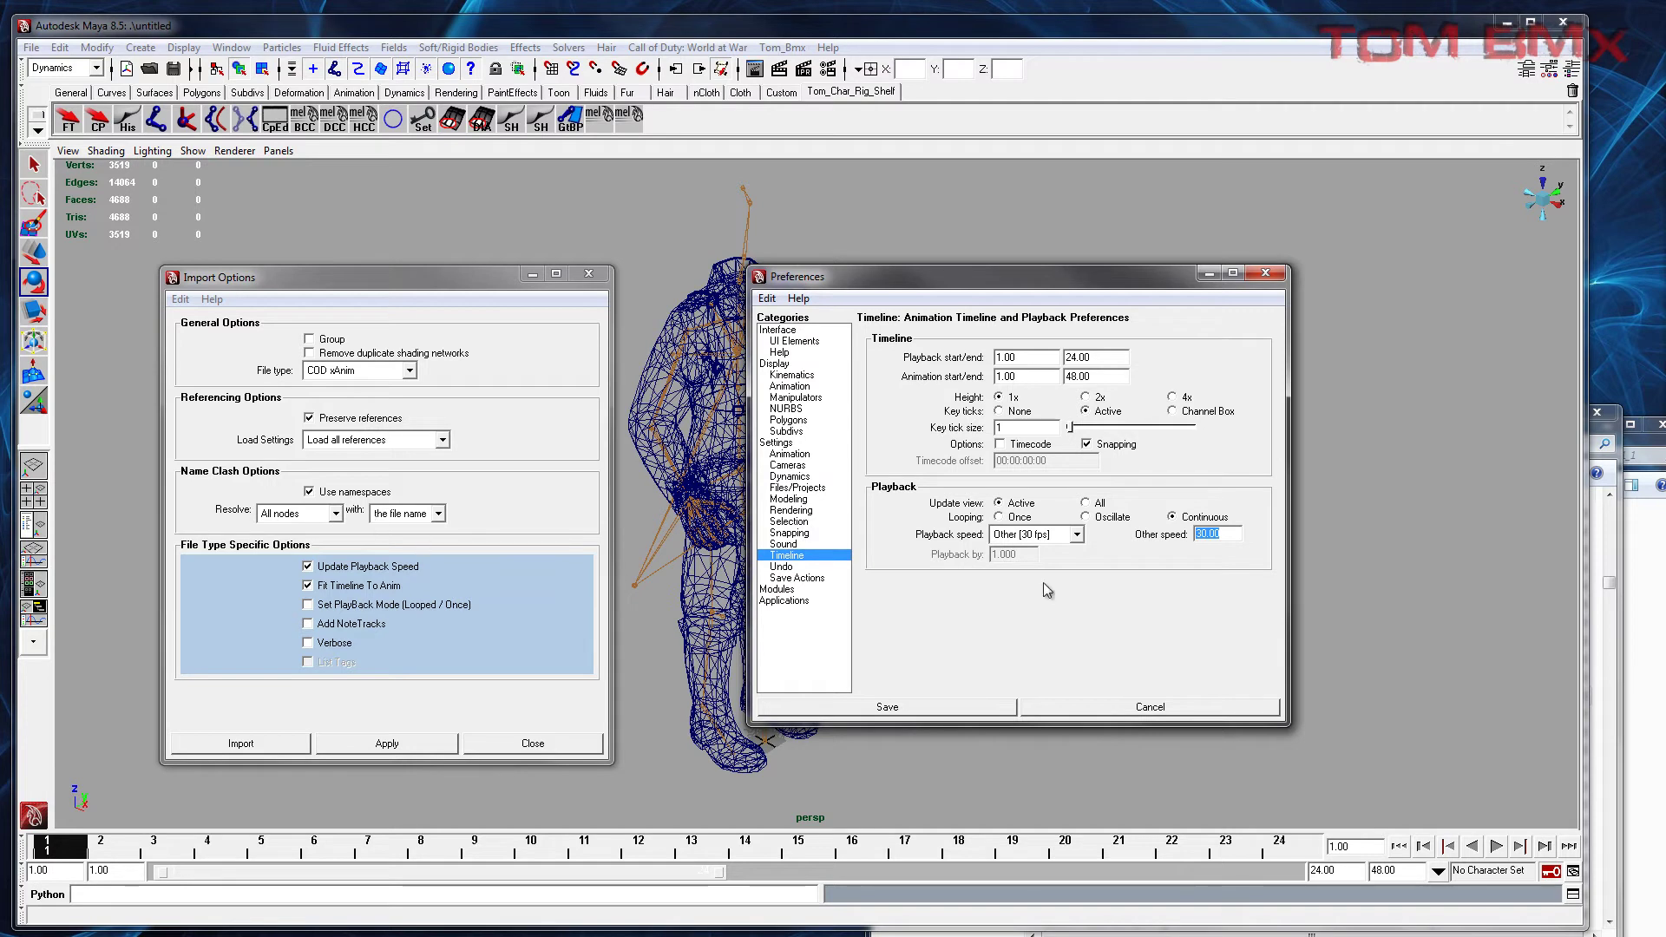
click(332, 573)
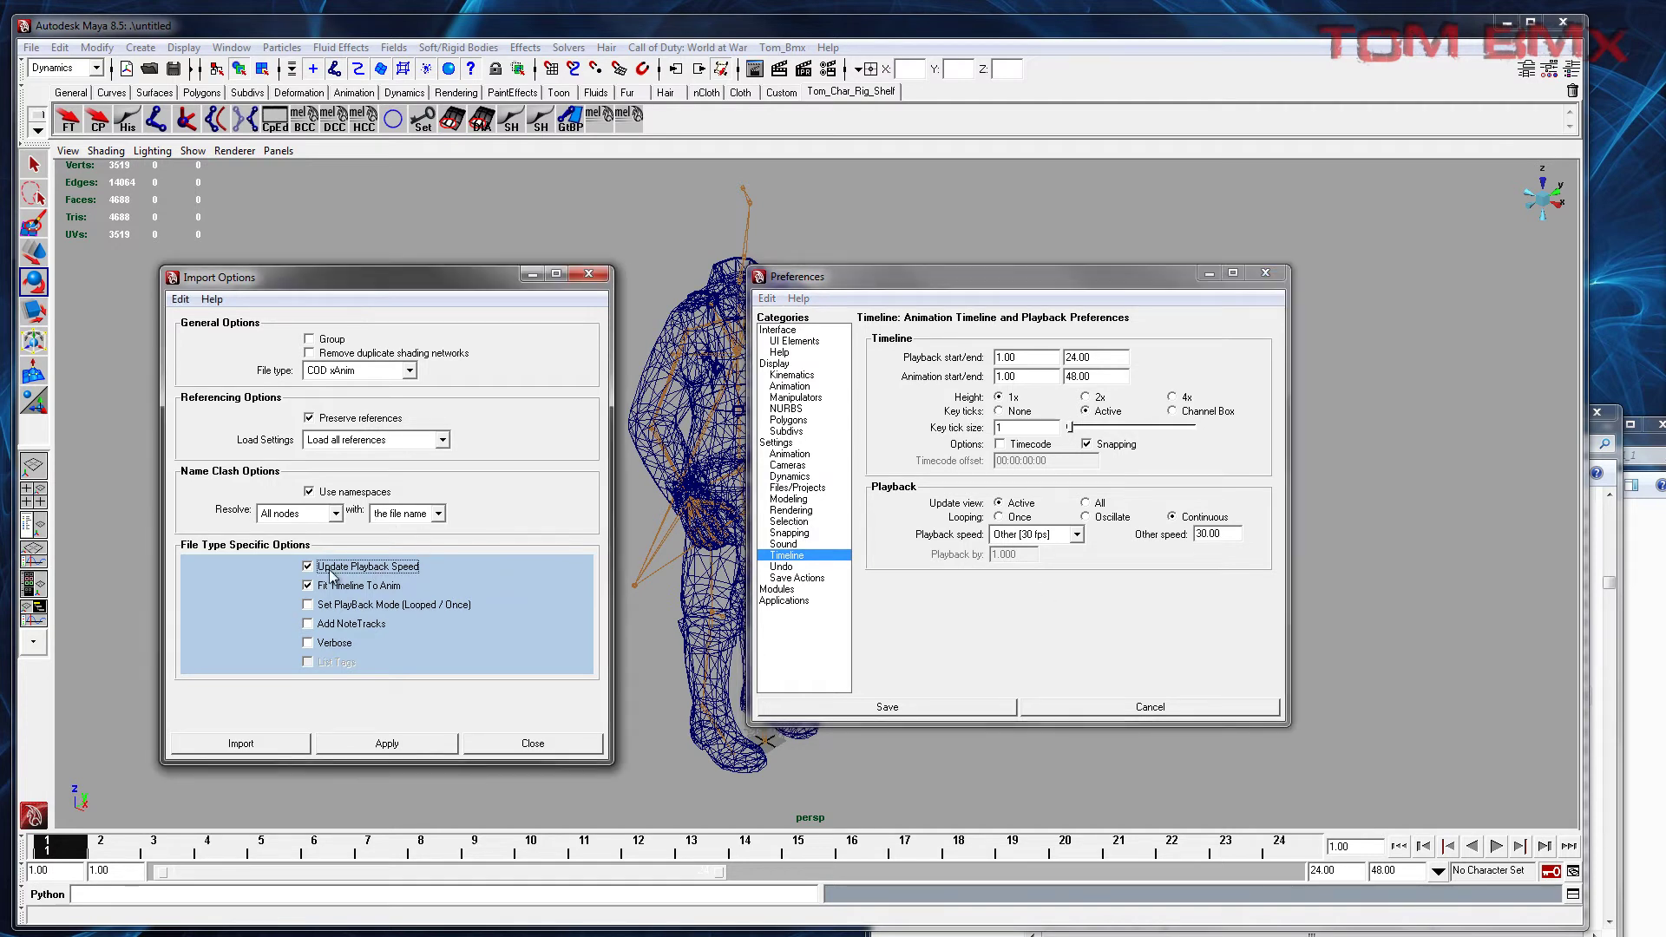
drag(453, 273, 443, 281)
drag(894, 274, 890, 296)
click(1074, 555)
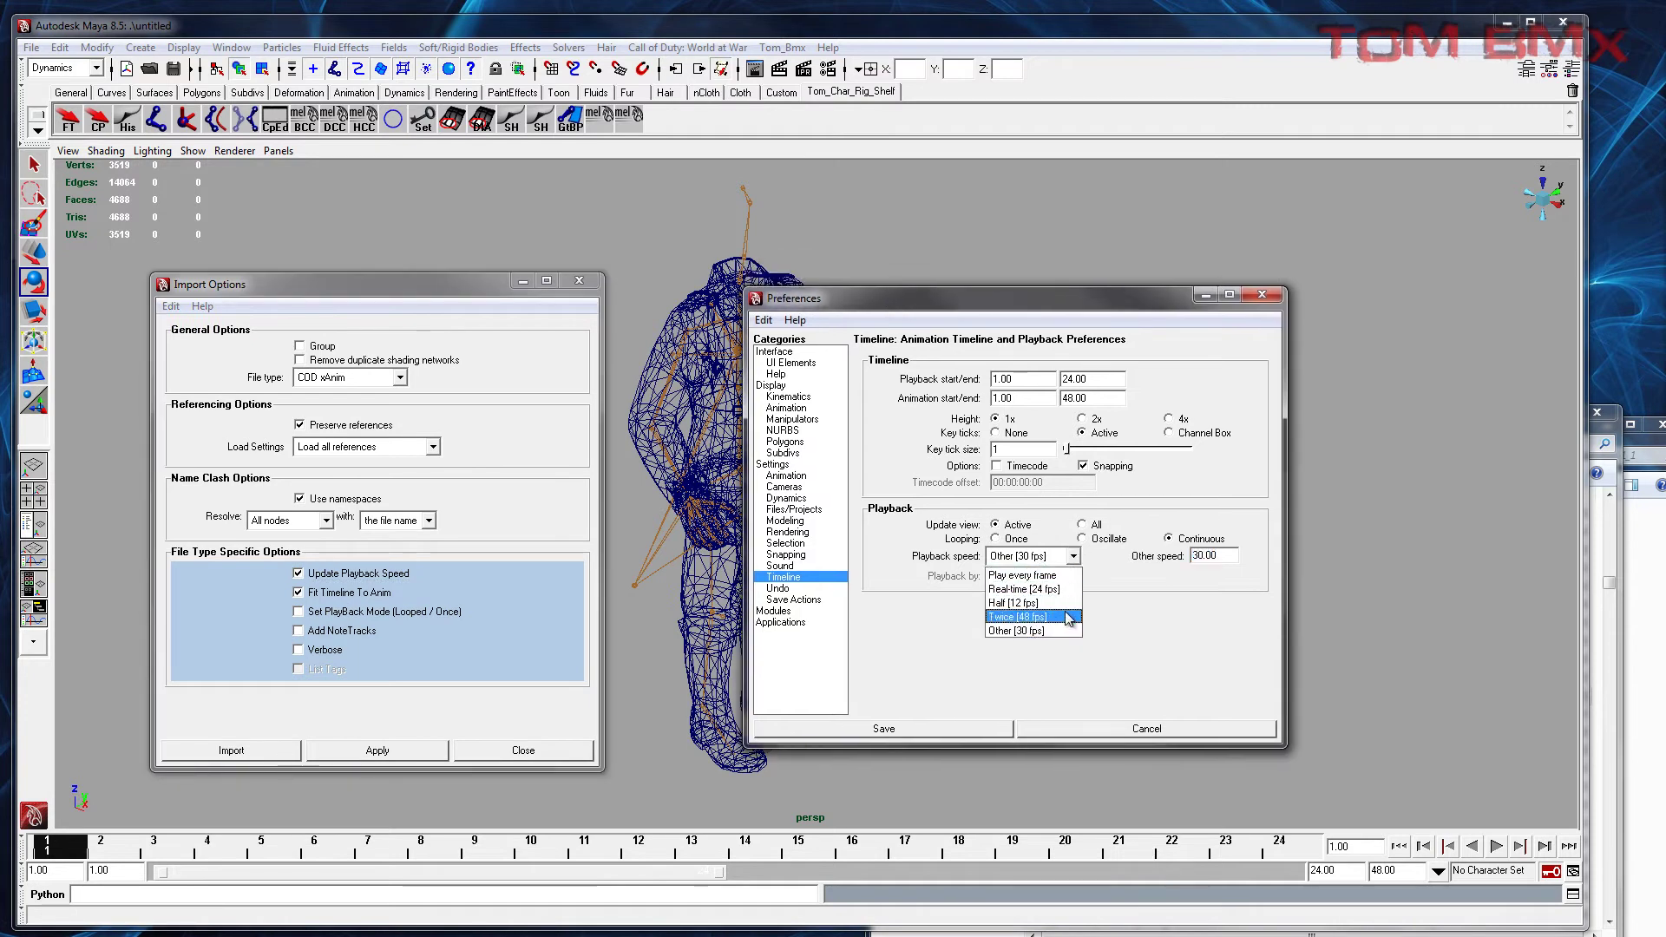
click(1152, 615)
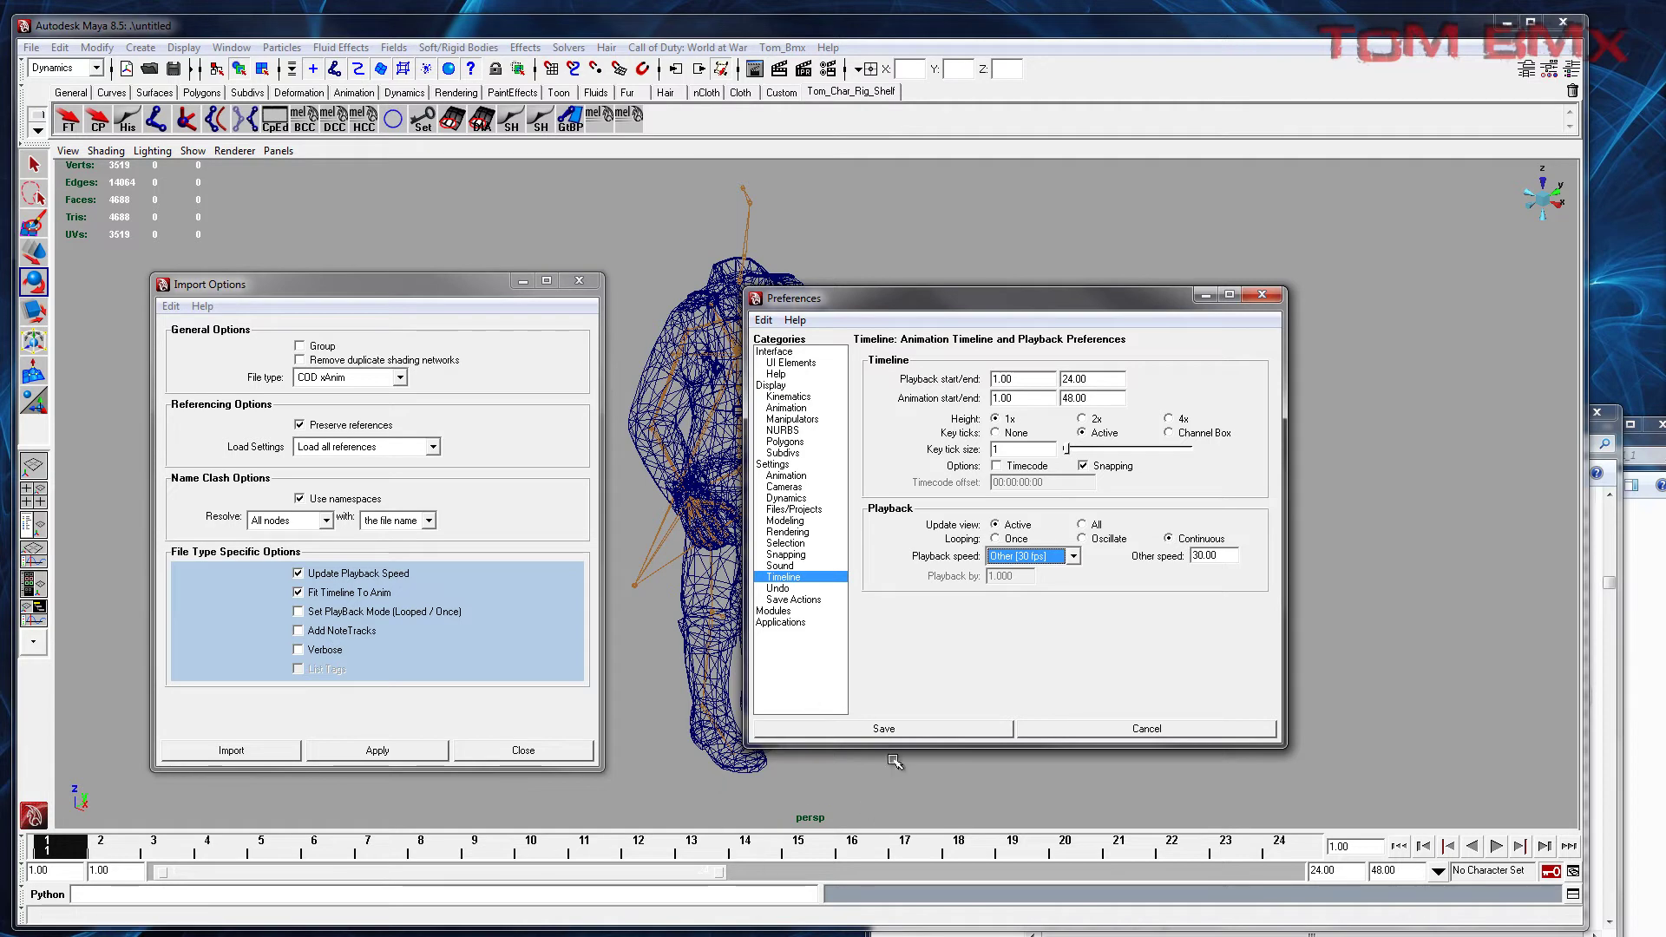
click(1400, 862)
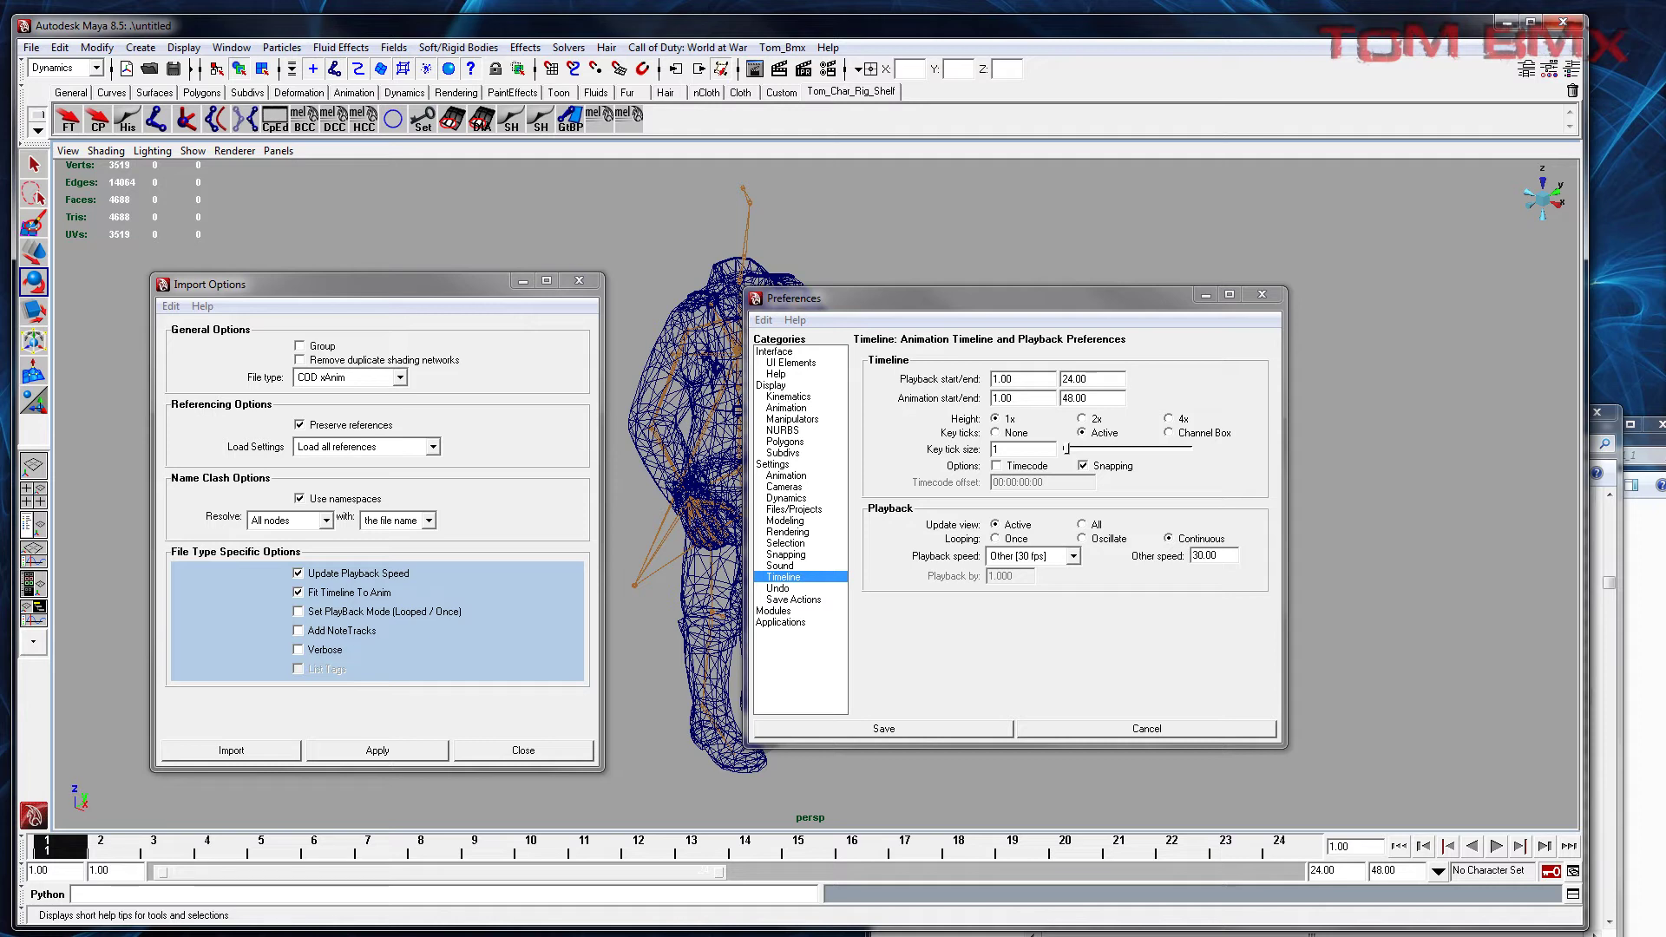
Step: Enable Add NoteTracks for the import, and look over the Call of Duty Animation Exporter window before closing it
click(299, 631)
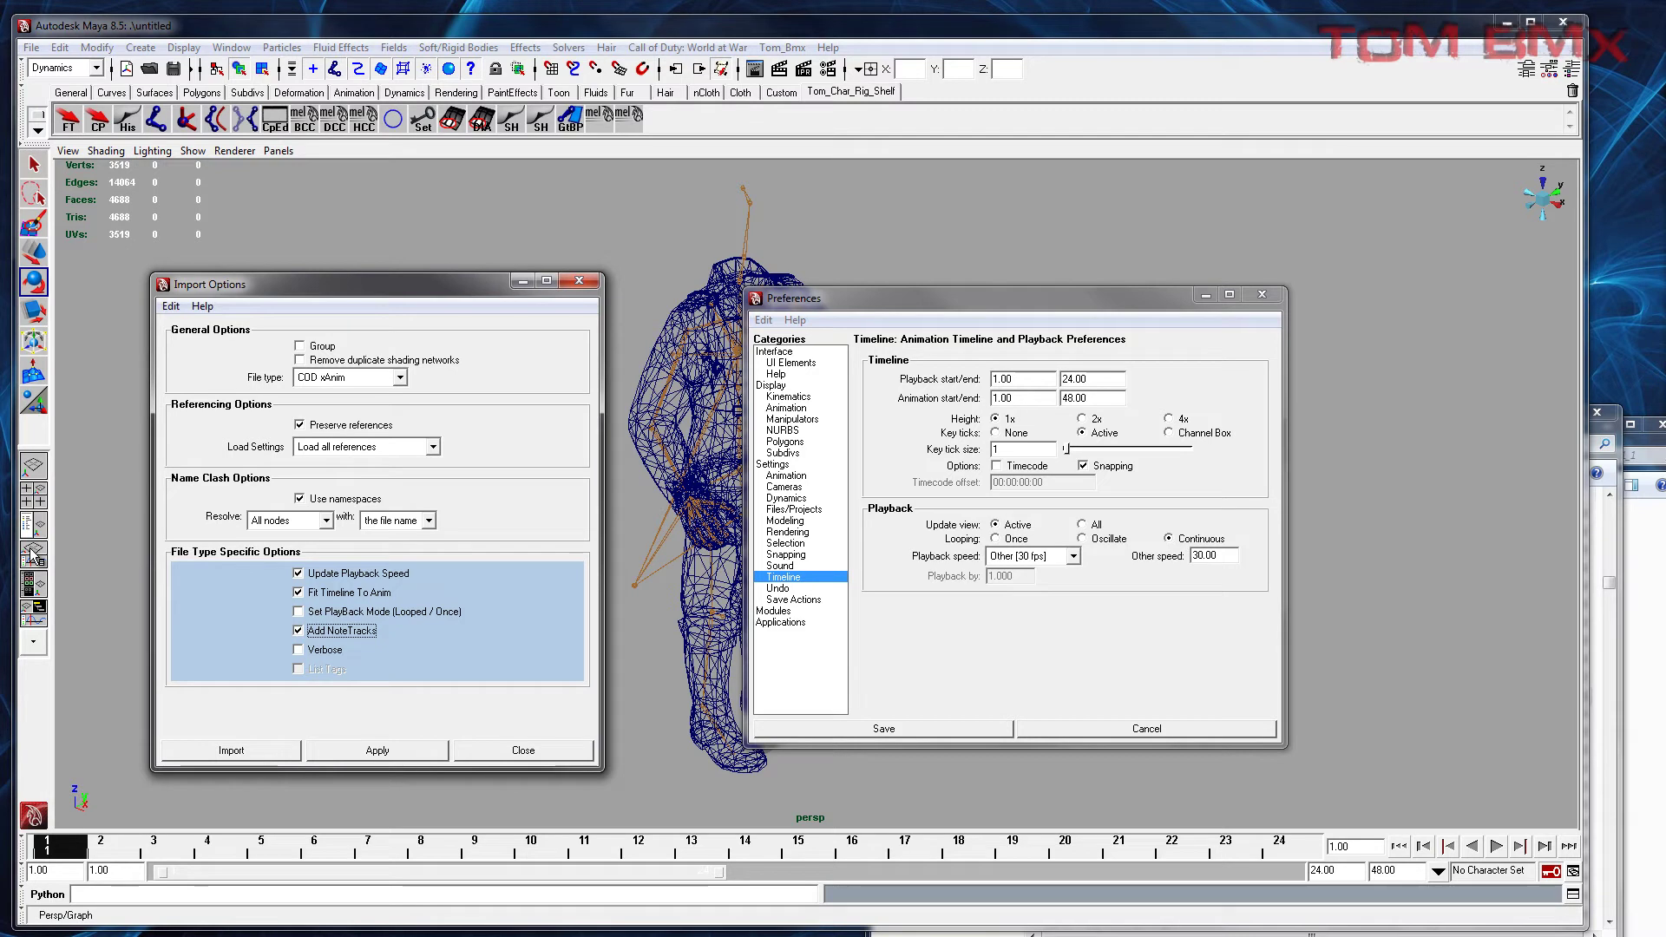
click(686, 47)
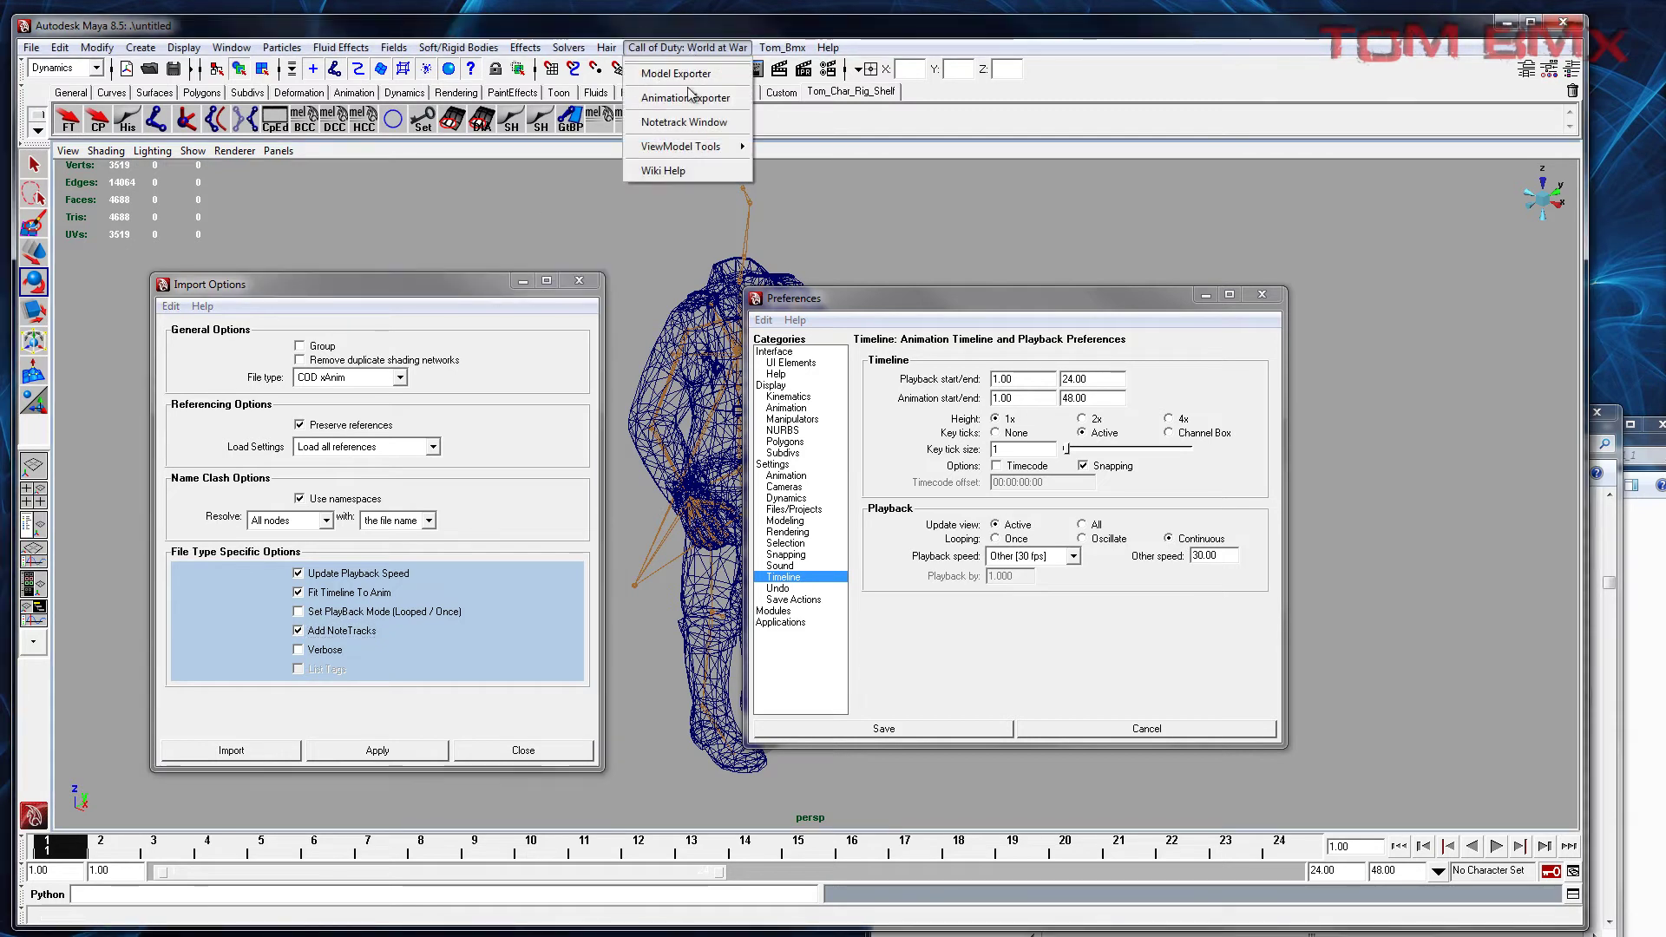
click(692, 98)
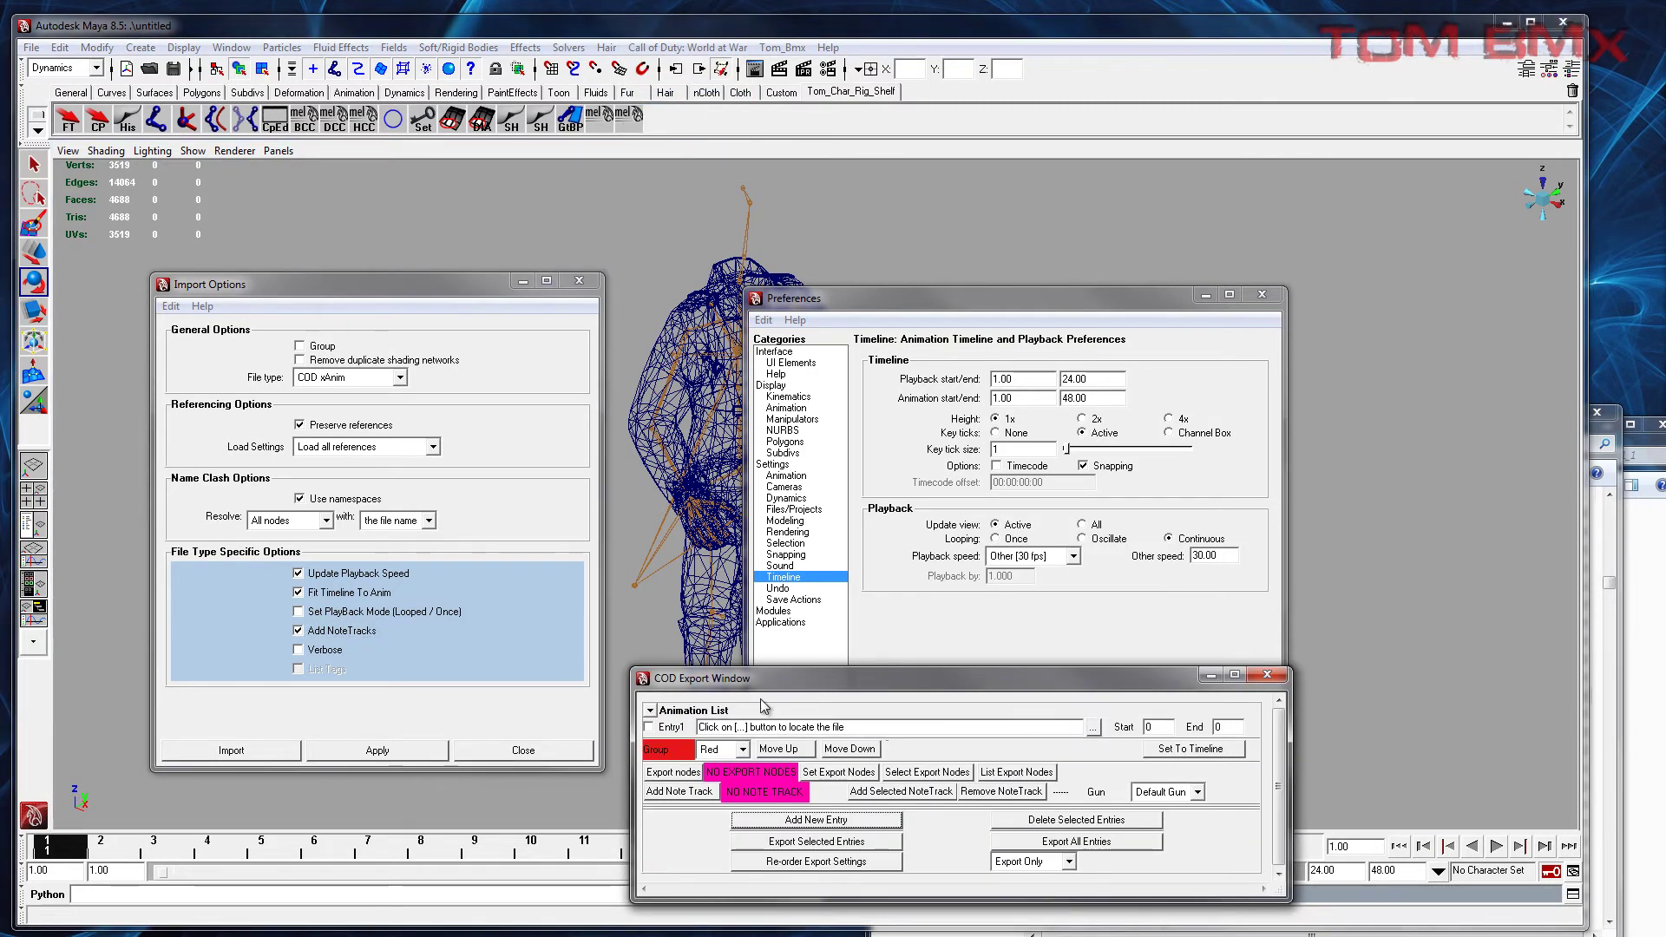
drag(752, 669, 751, 620)
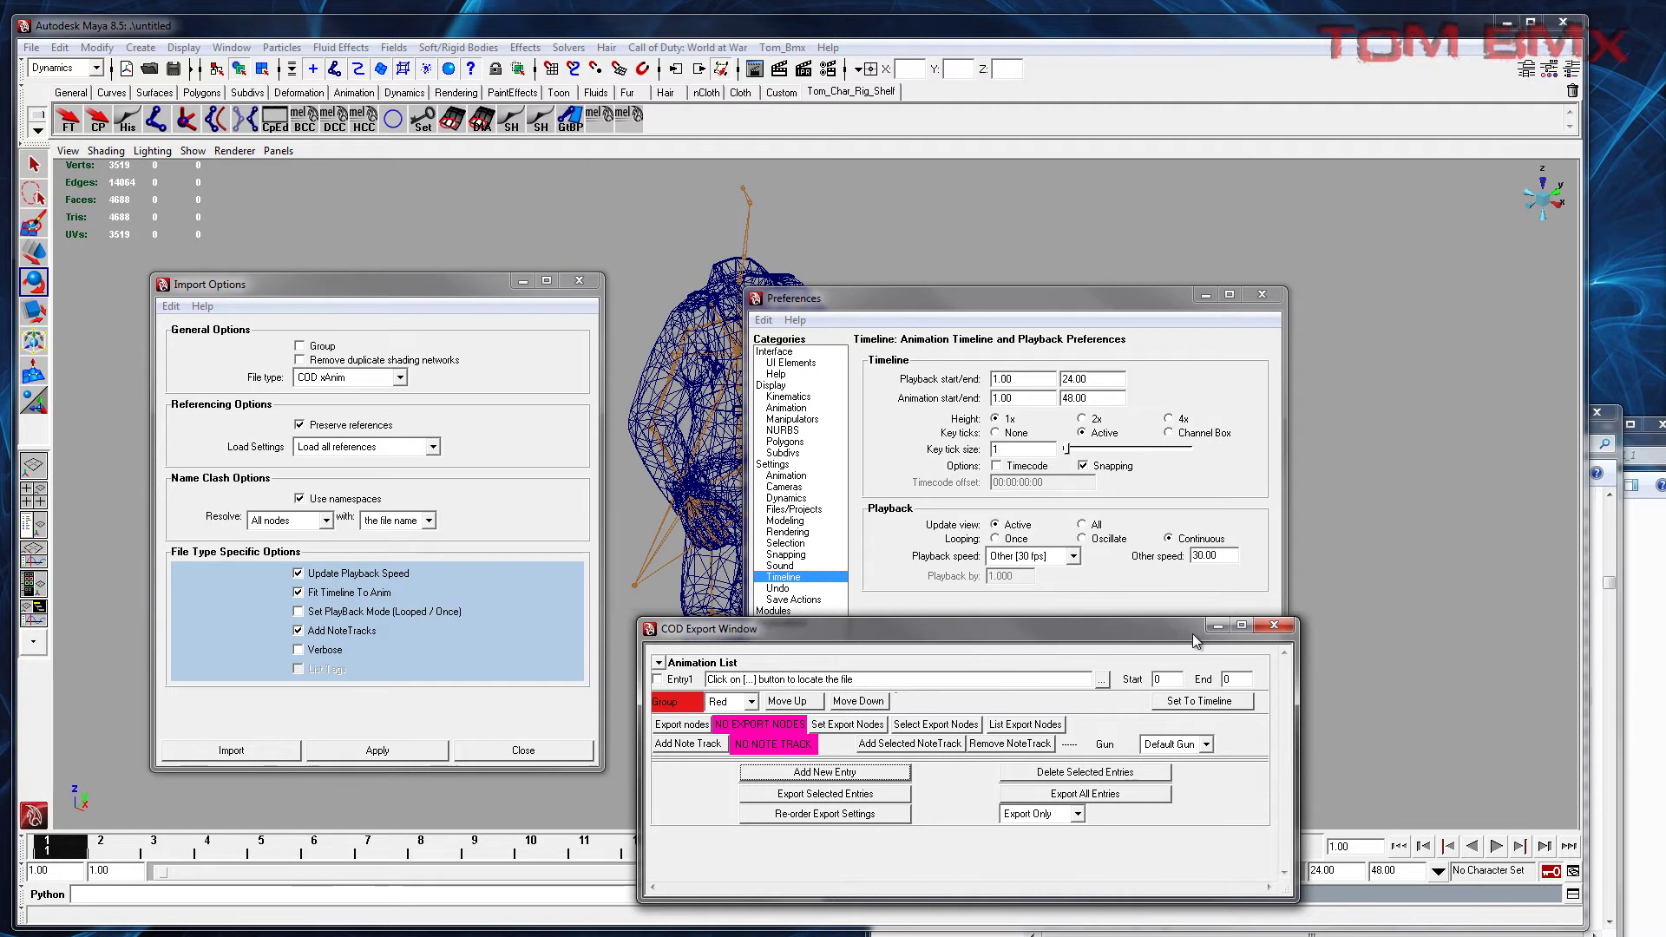
click(1268, 626)
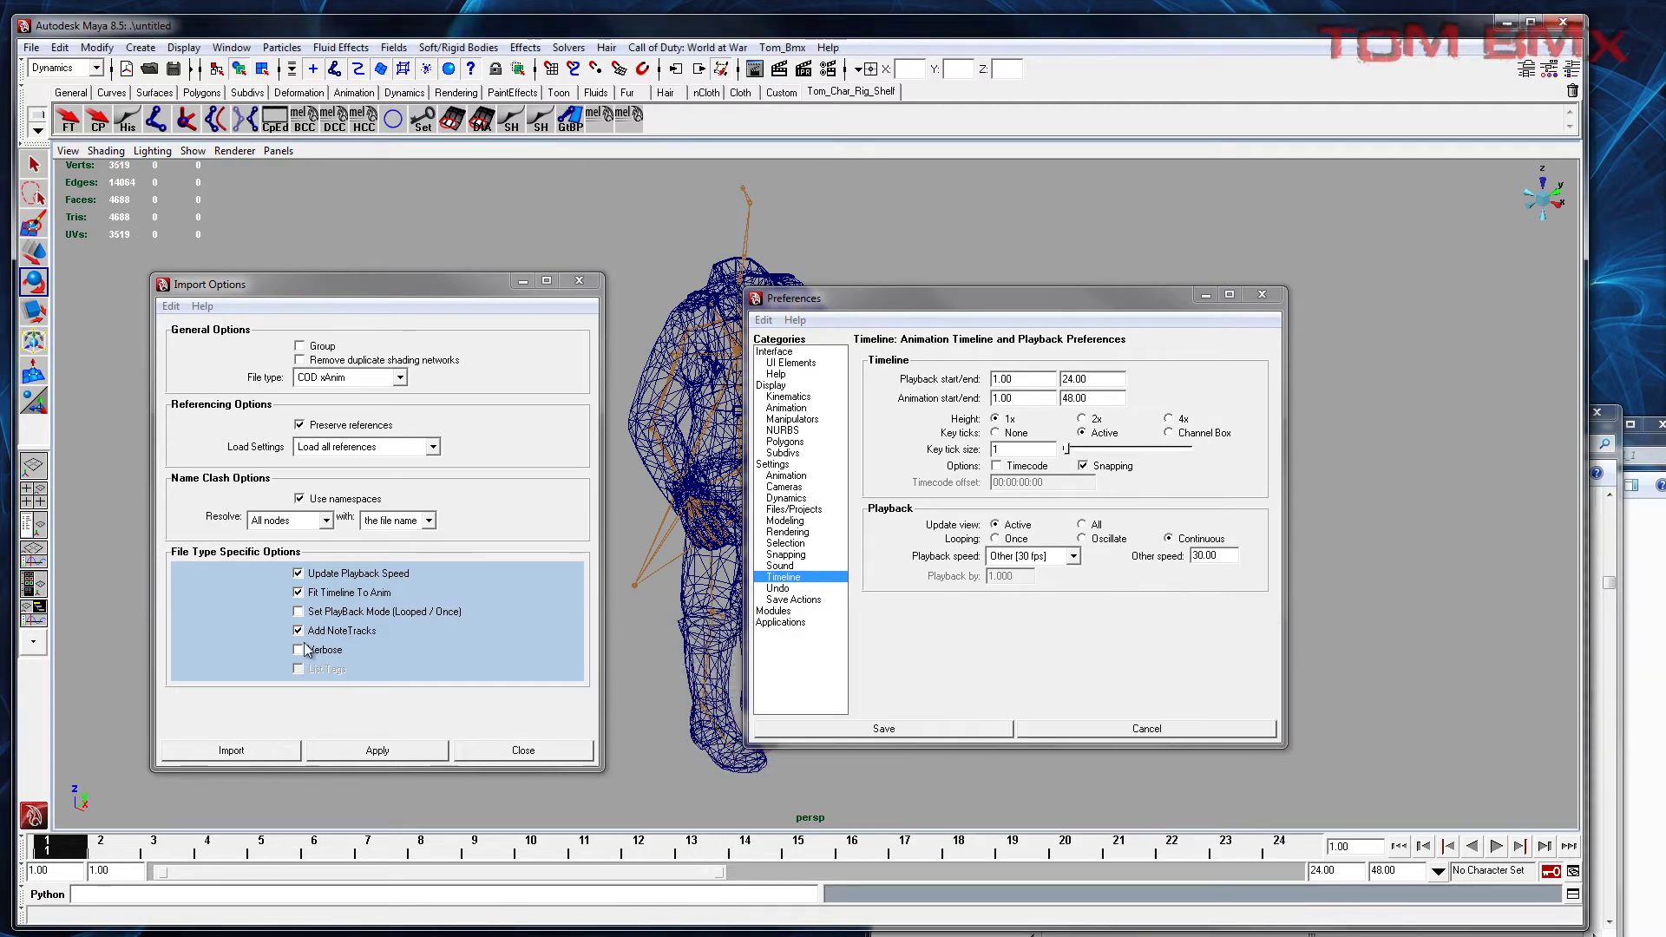
Step: Enable the Verbose and Set PlayBack Mode (Looped / Once) options for the xAnim import
mouse_move(347, 936)
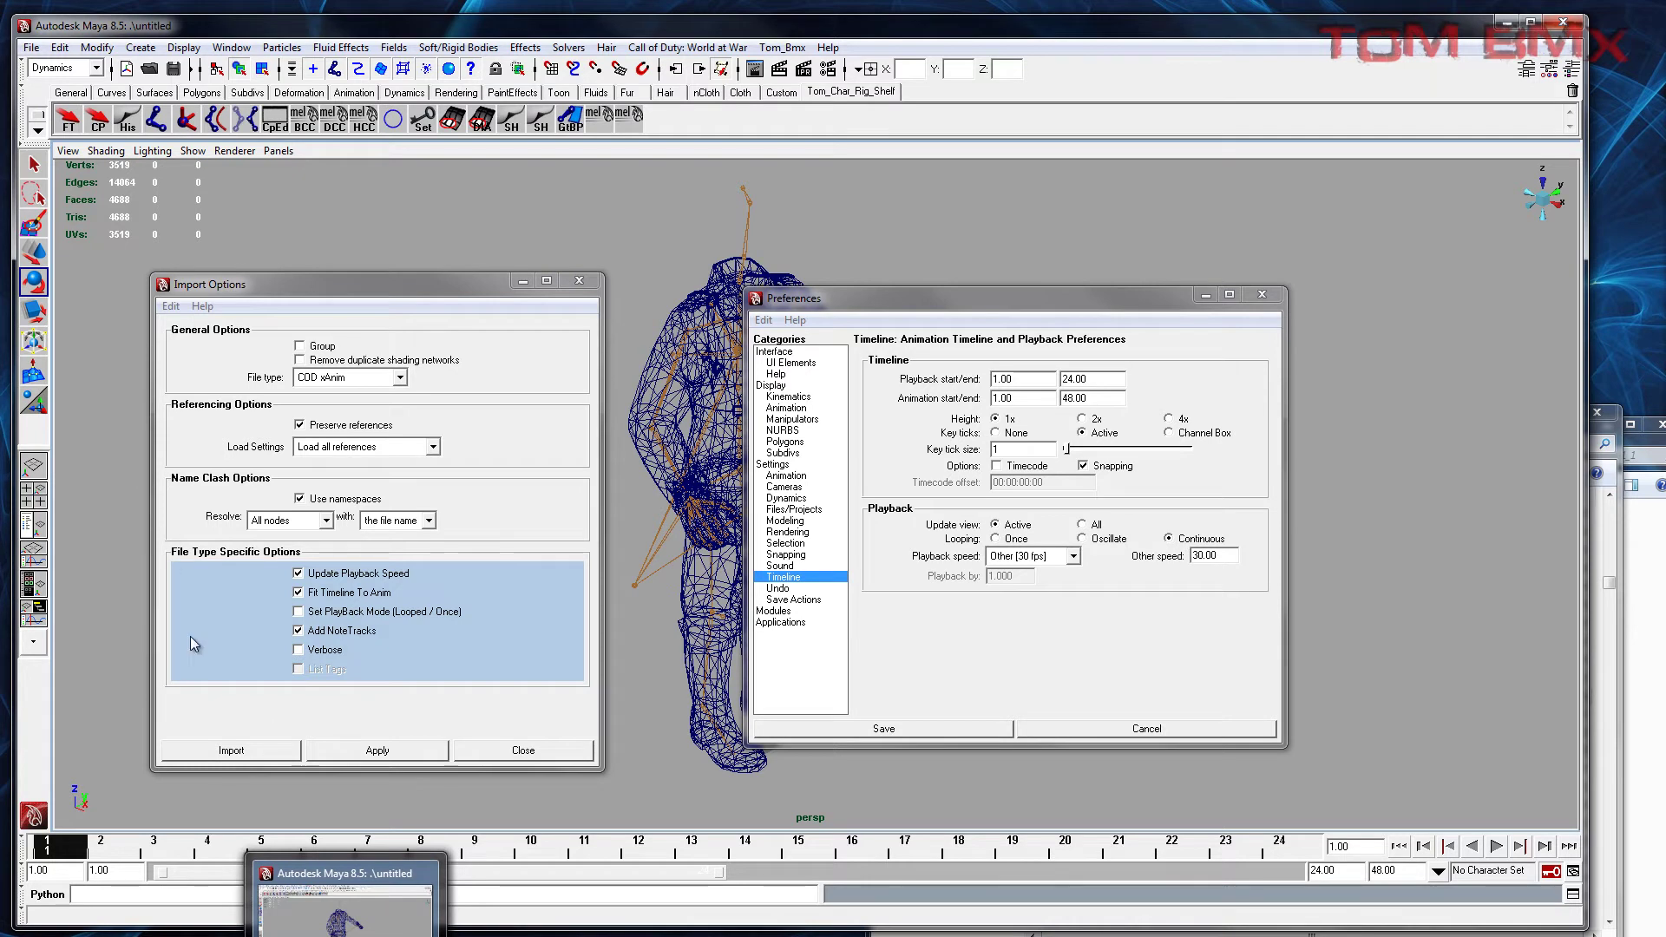
click(299, 650)
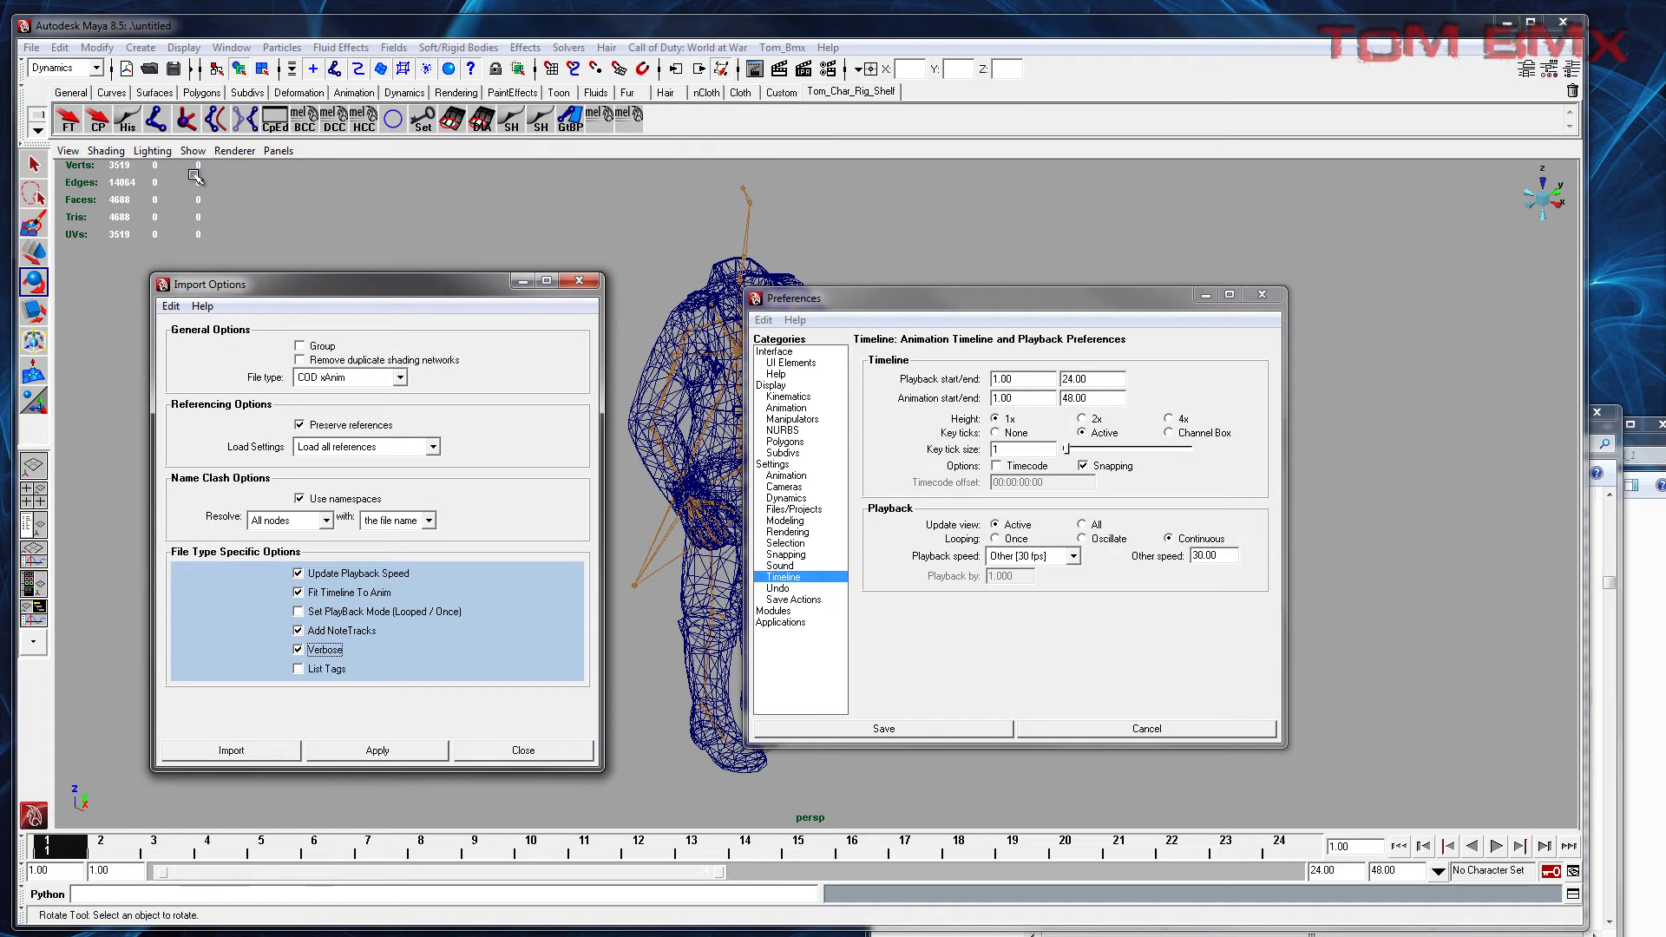
drag(398, 298, 401, 270)
click(304, 586)
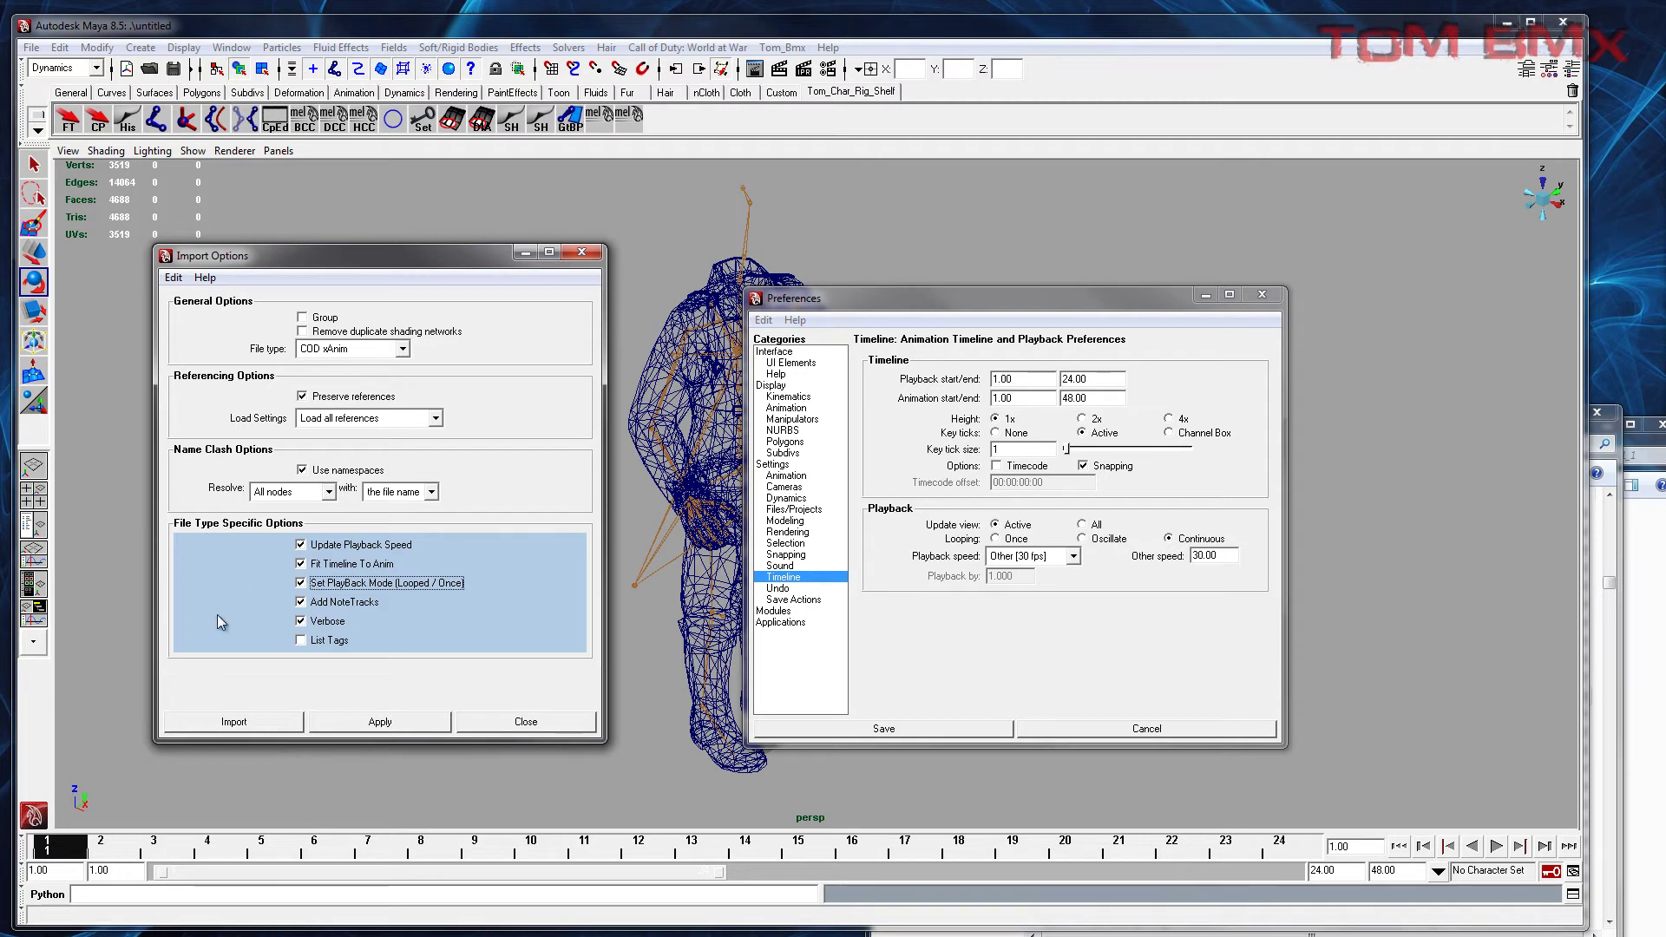
Step: Import the ai_zombie_quad_crawl_run_5.tanim animation from the scenes folder onto the character and close the Preferences window
click(243, 725)
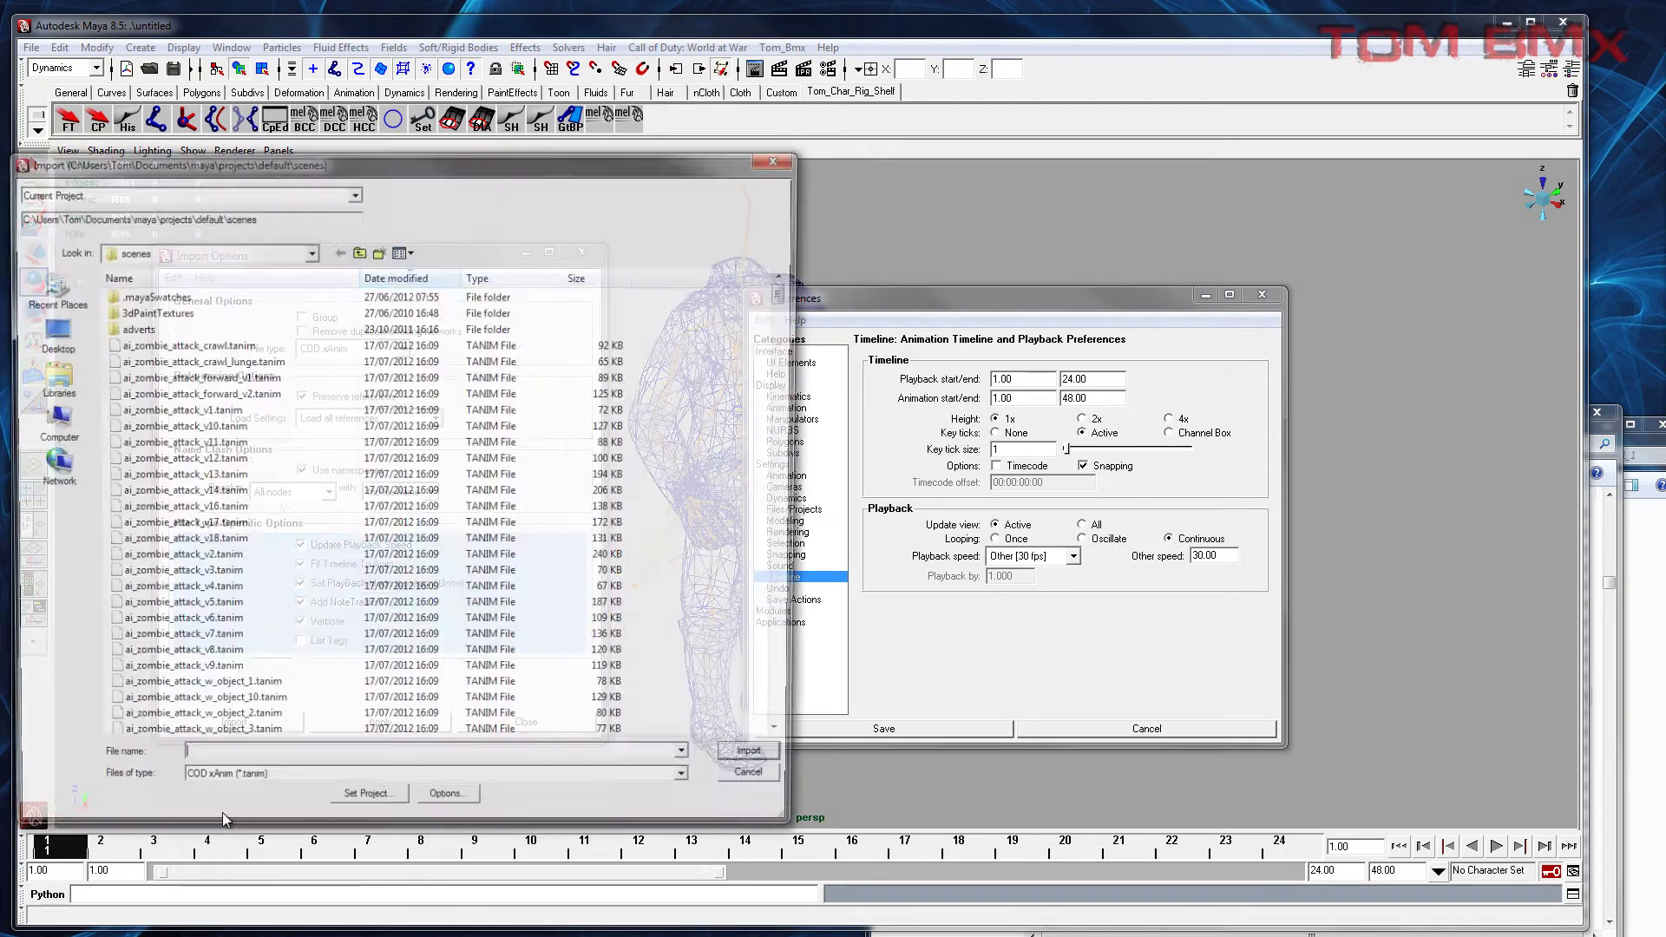
drag(363, 160, 670, 174)
click(707, 359)
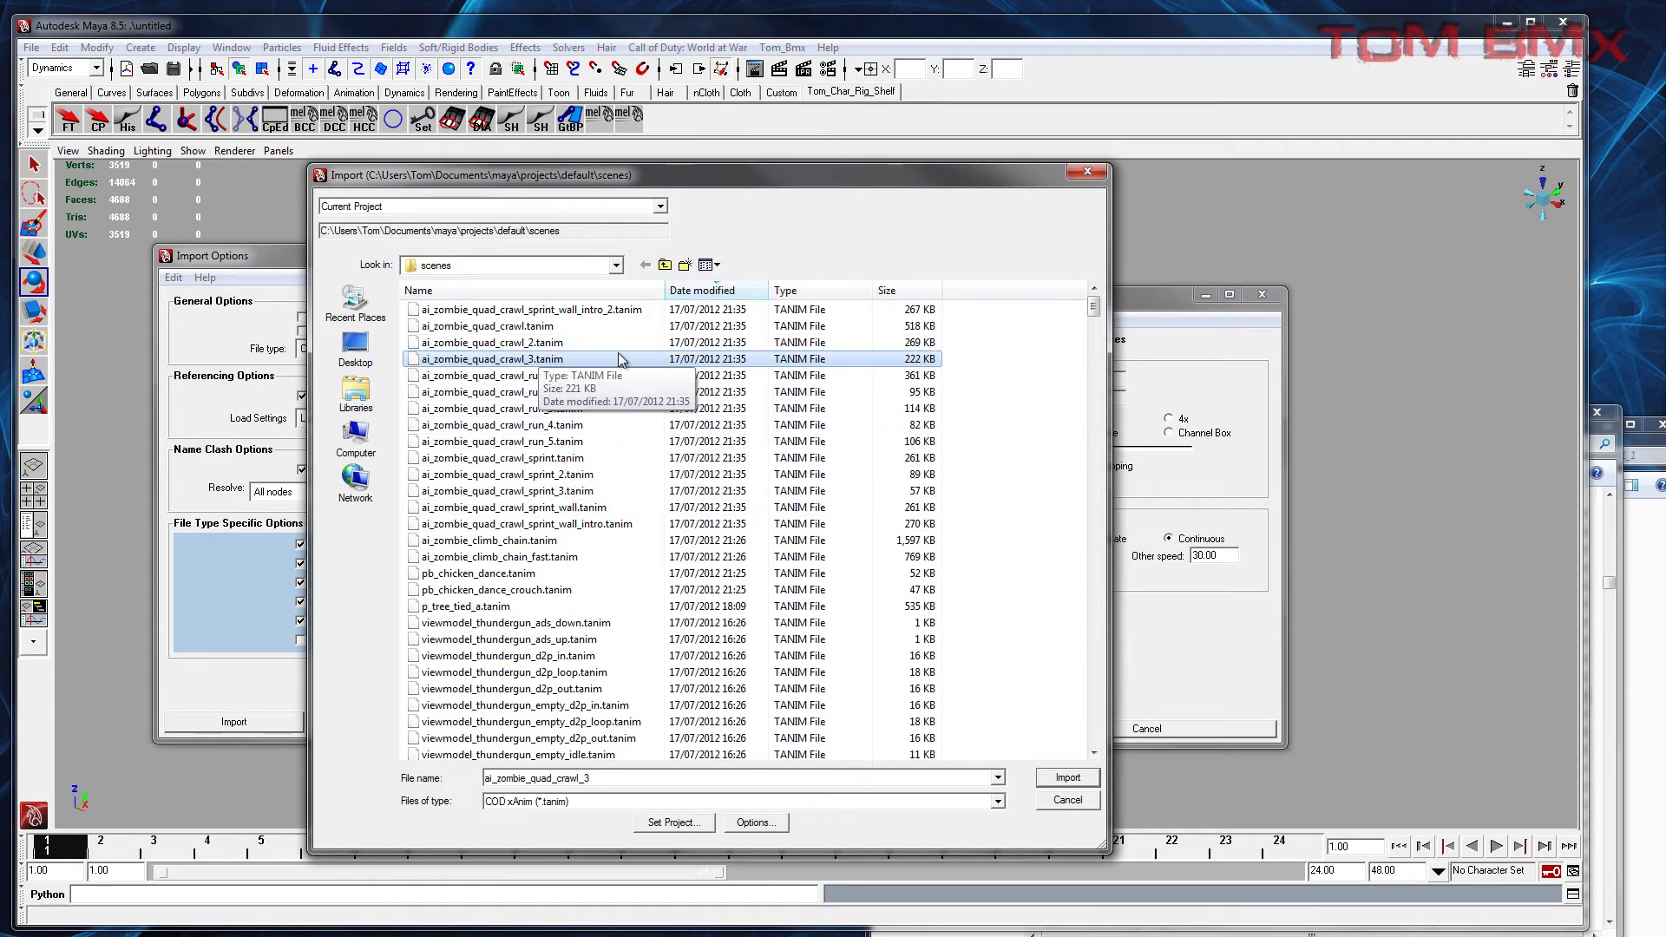
click(595, 446)
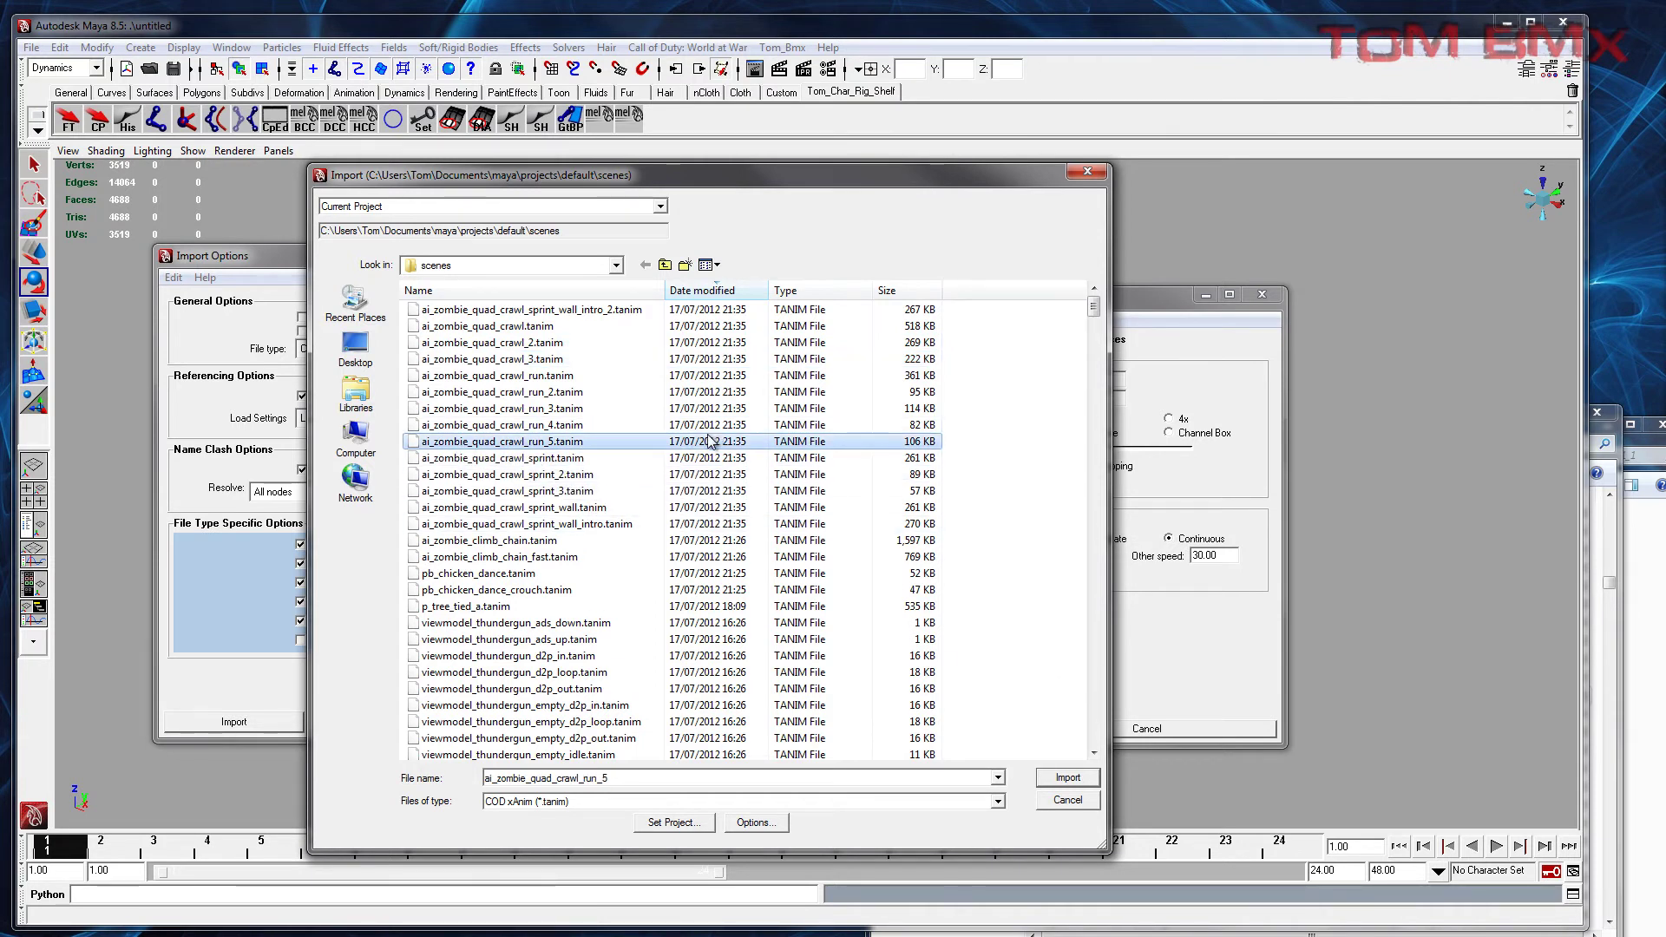
double_click(610, 501)
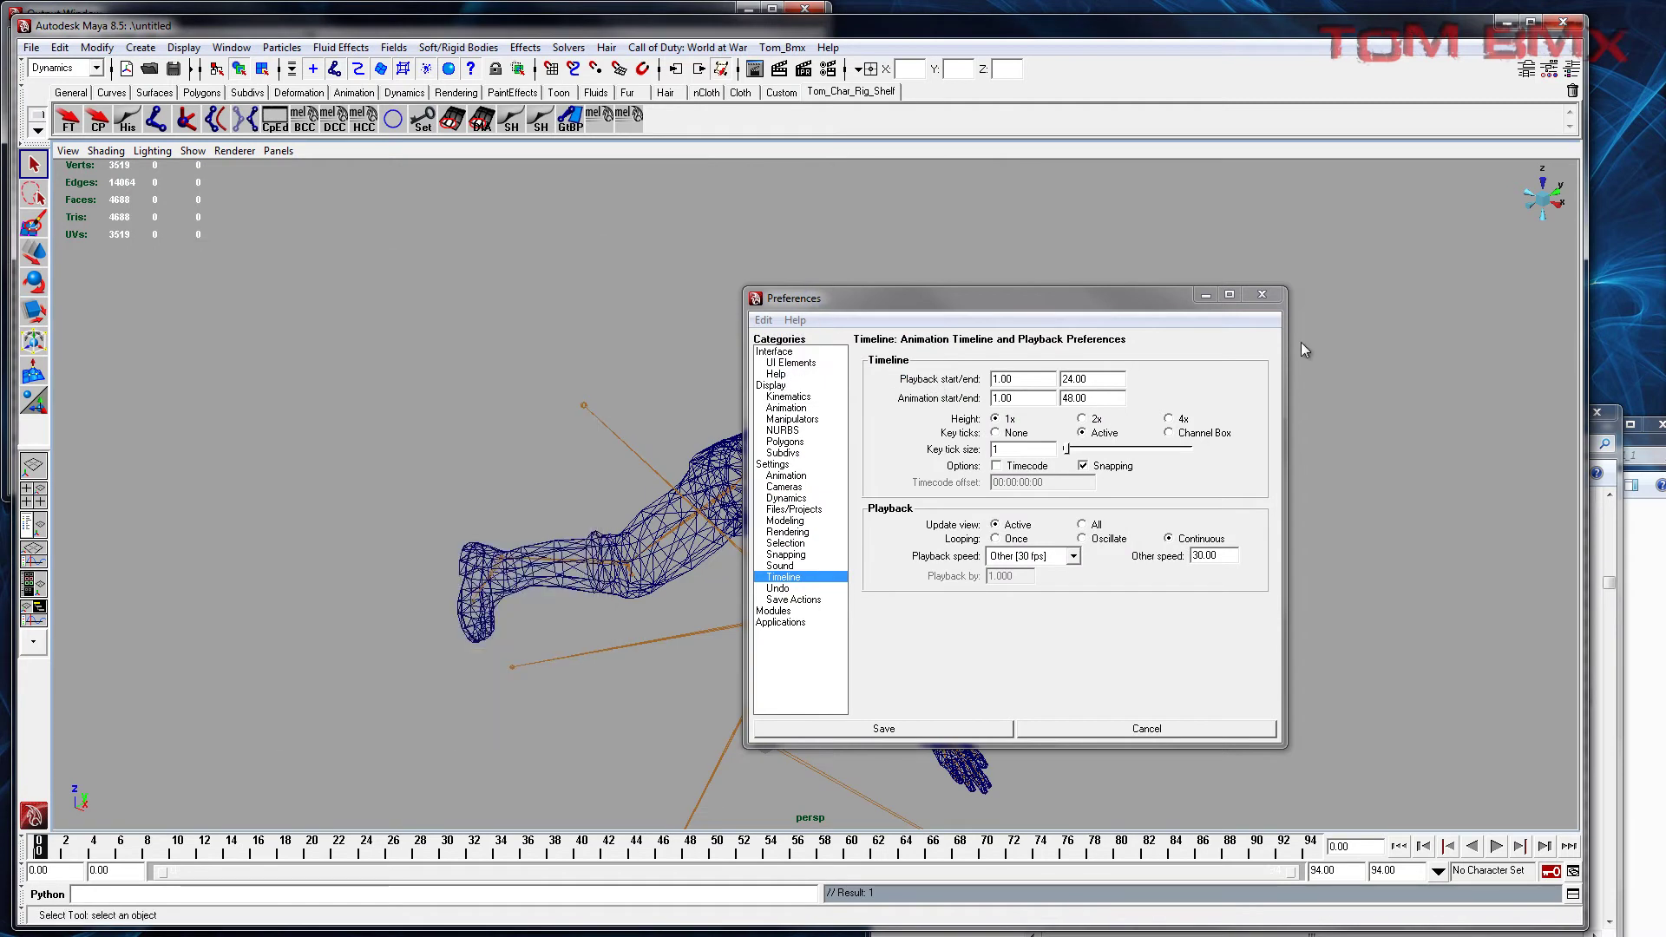
click(1263, 299)
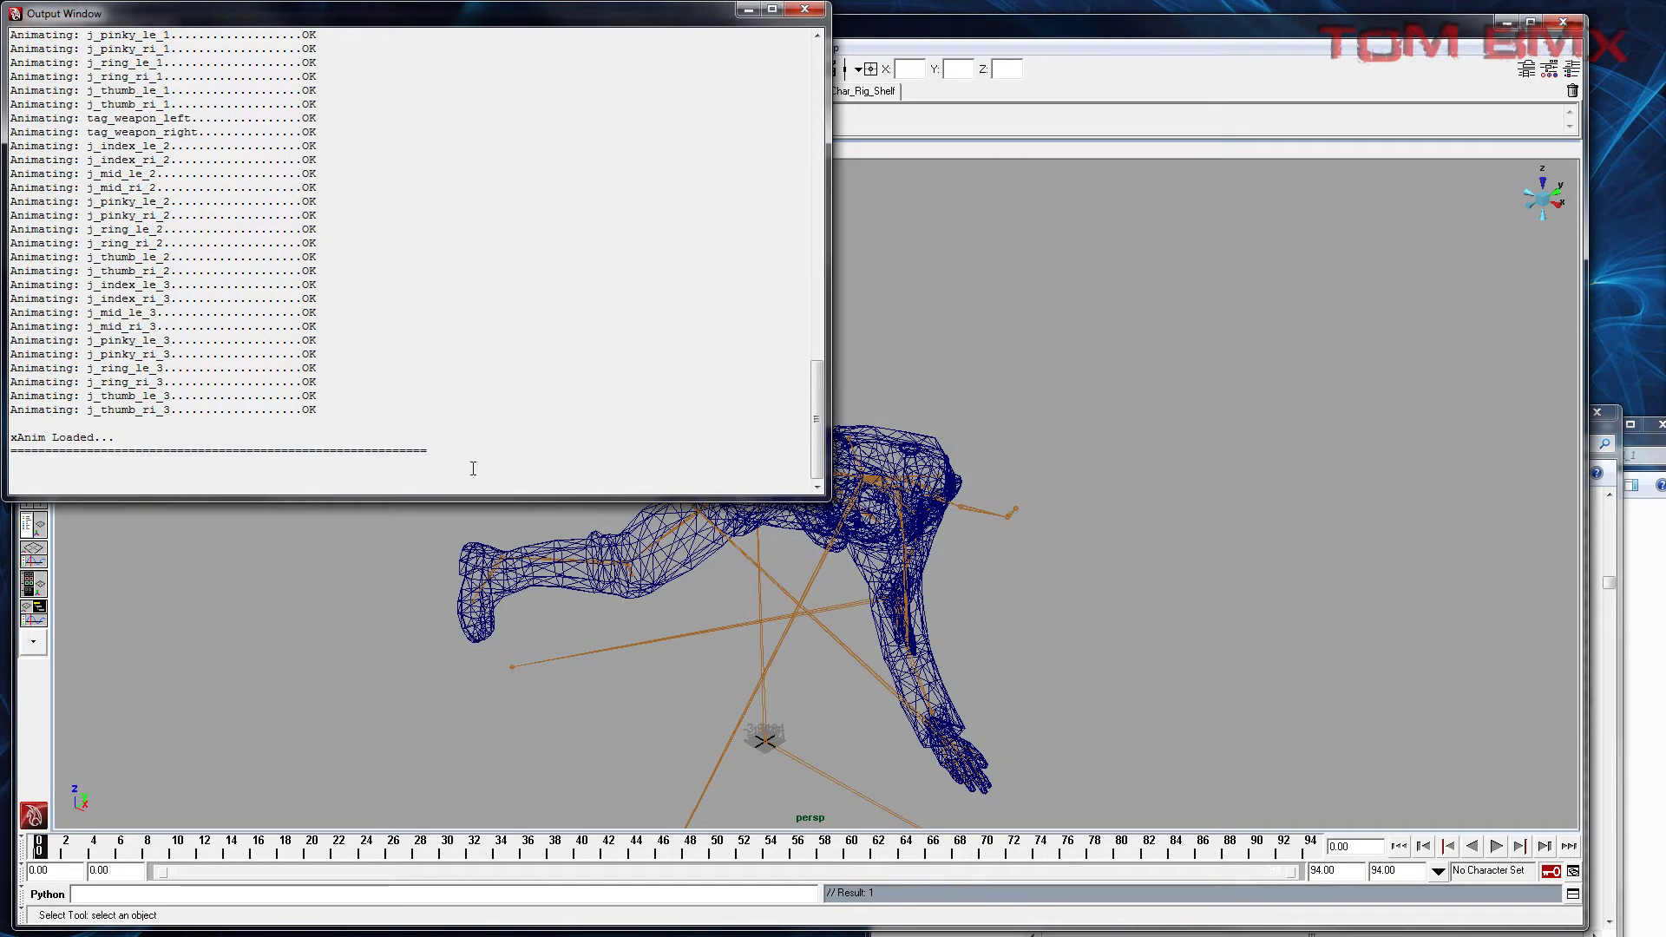
Step: Enlarge the Output Window and examine the animation details and note track section at the start of the log
drag(465, 499, 553, 876)
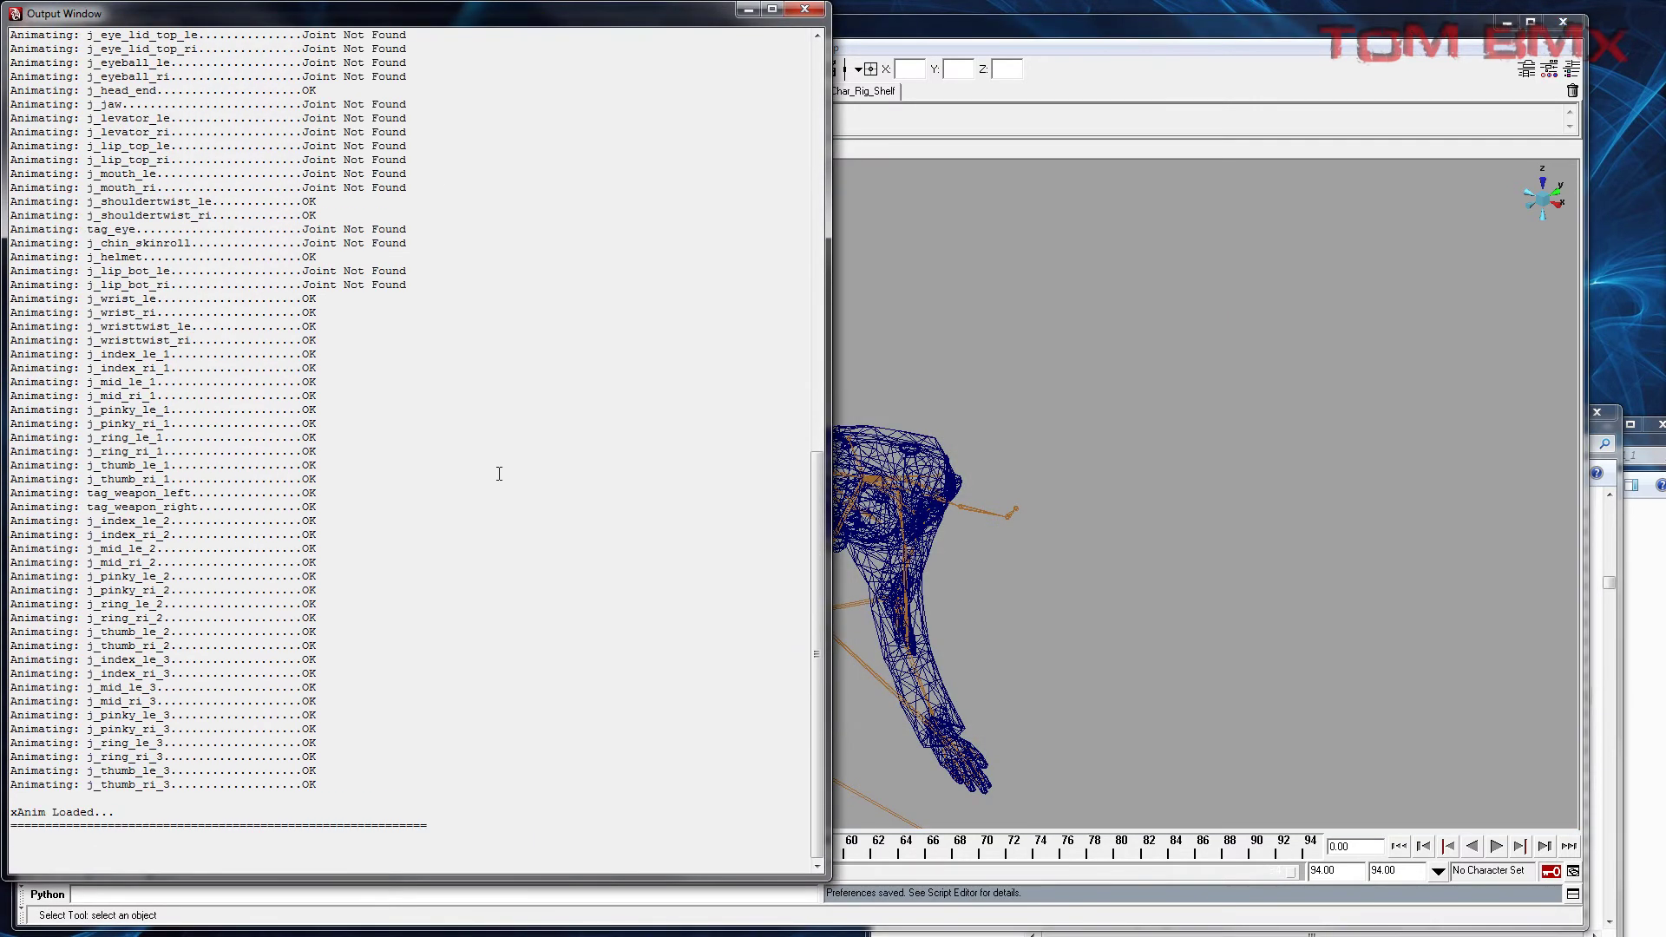
scroll(486, 512, up, 20)
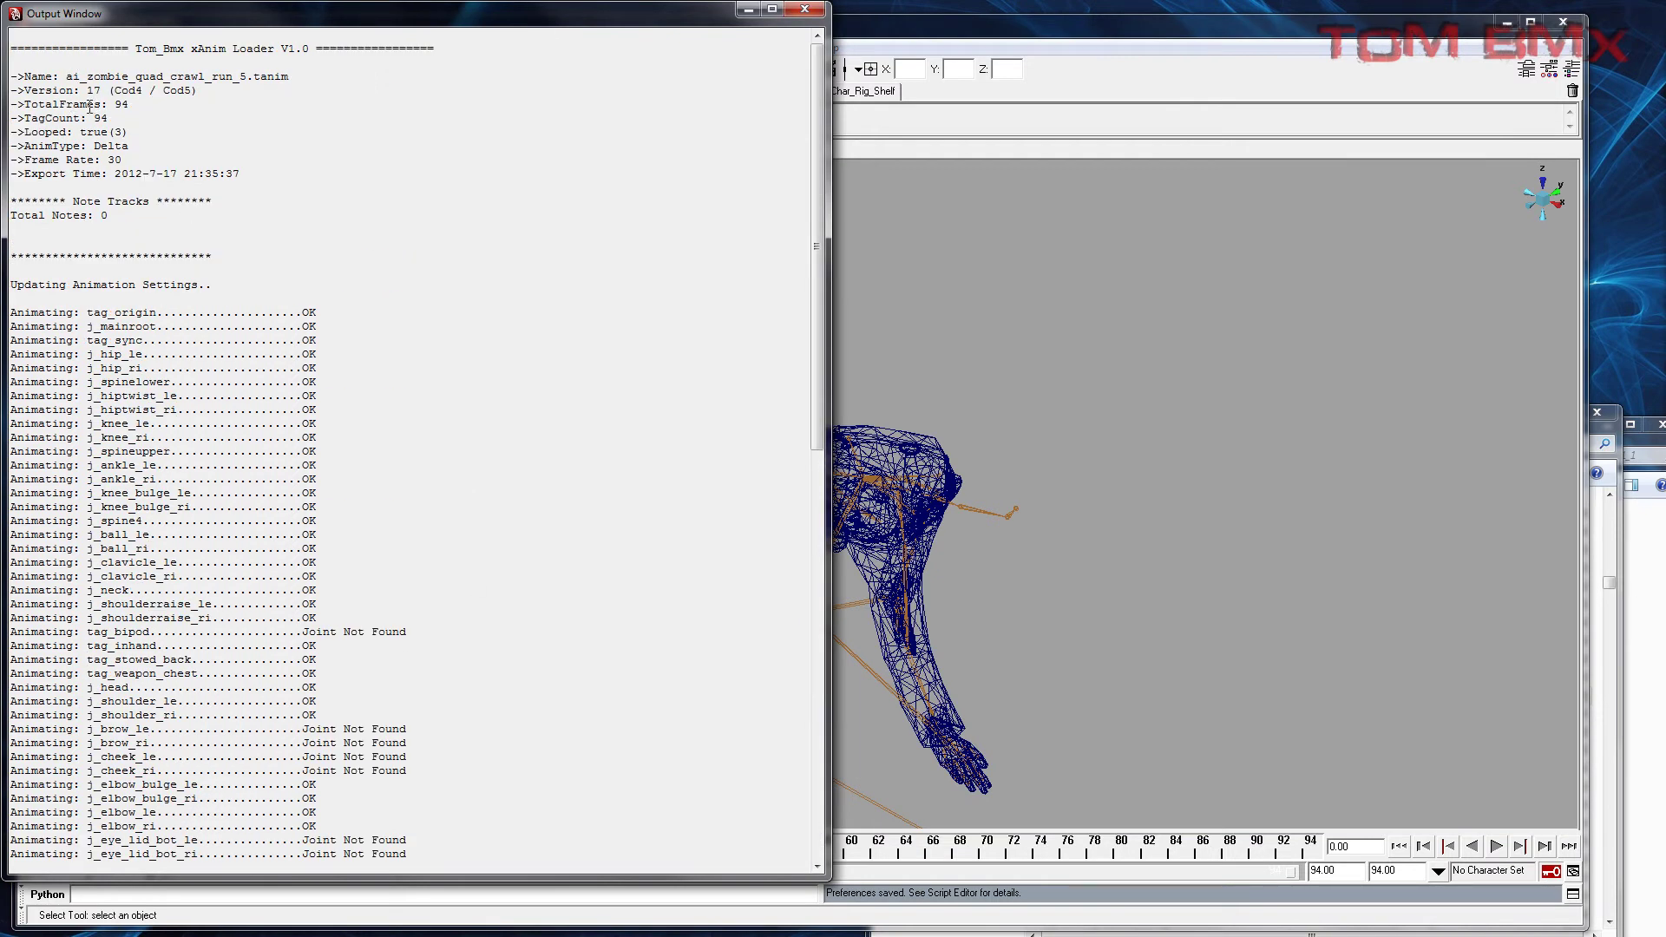
drag(114, 98, 168, 178)
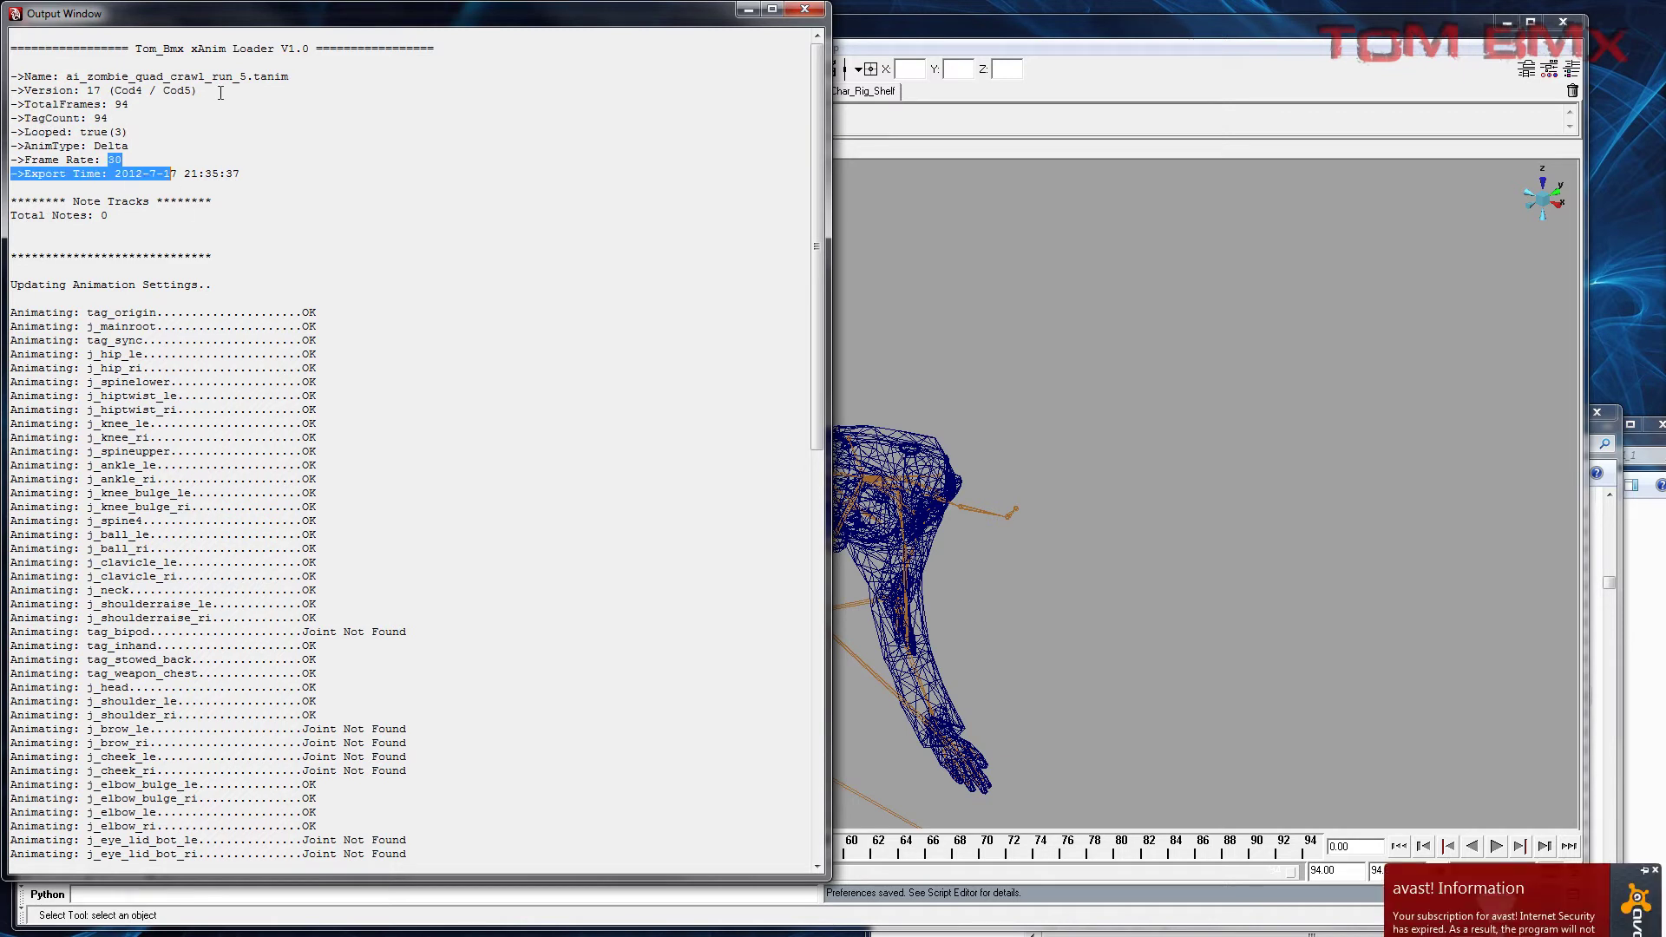
click(134, 233)
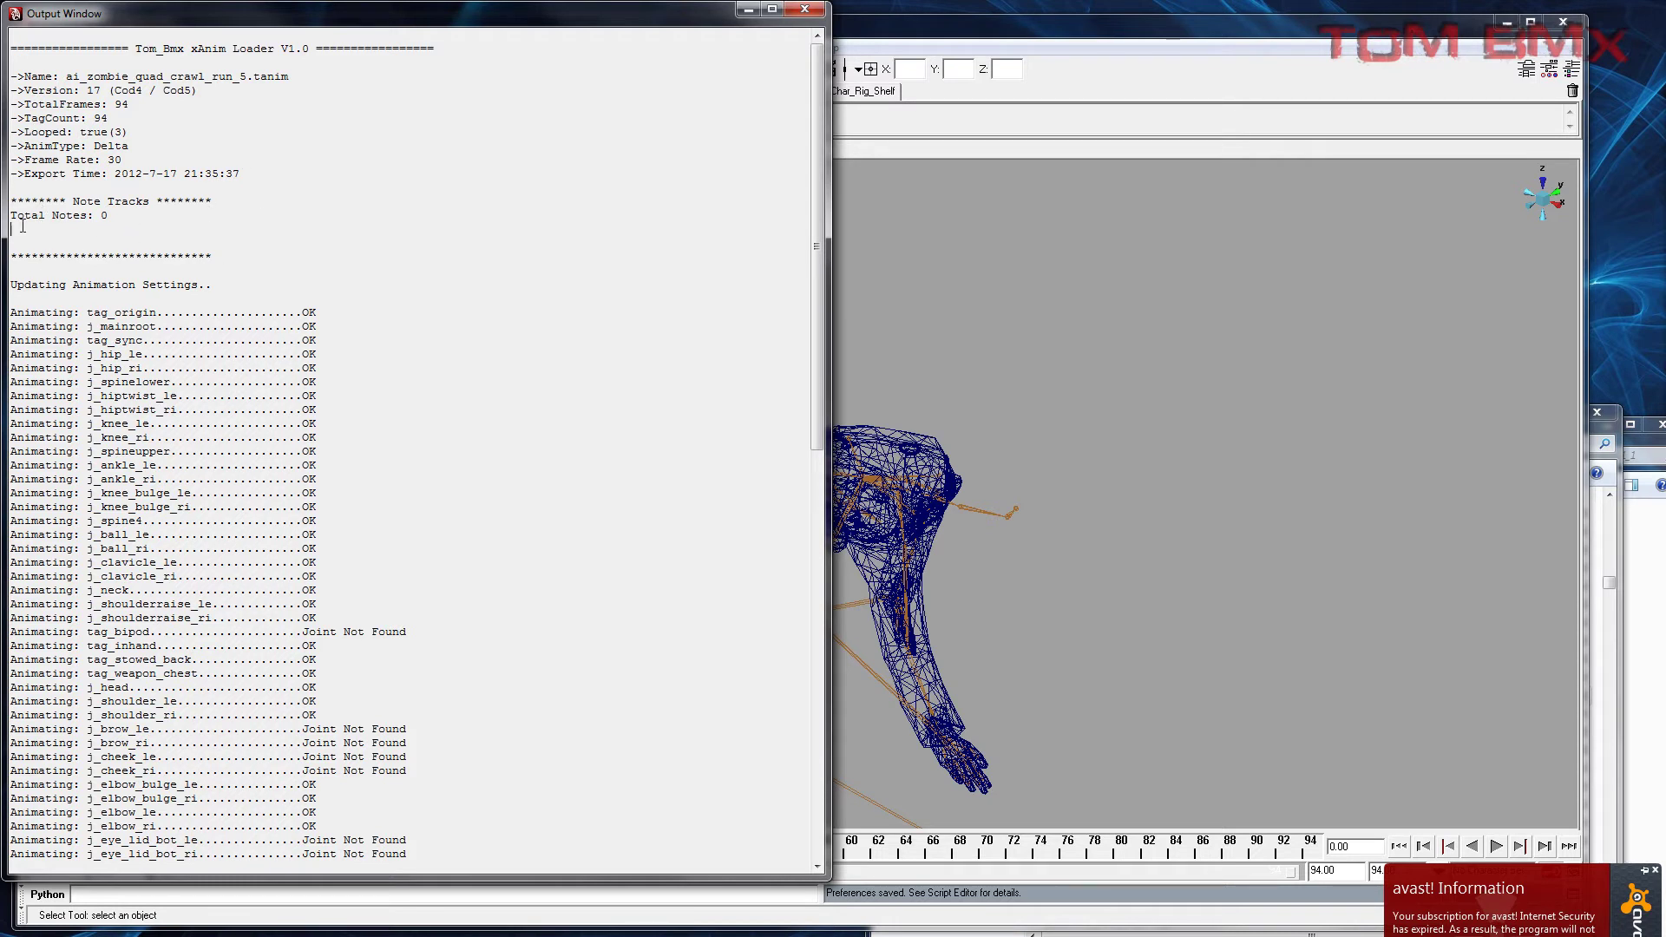
Step: Show the Outliner beside the perspective view and shift the Maya window to uncover part of the output log
click(1097, 326)
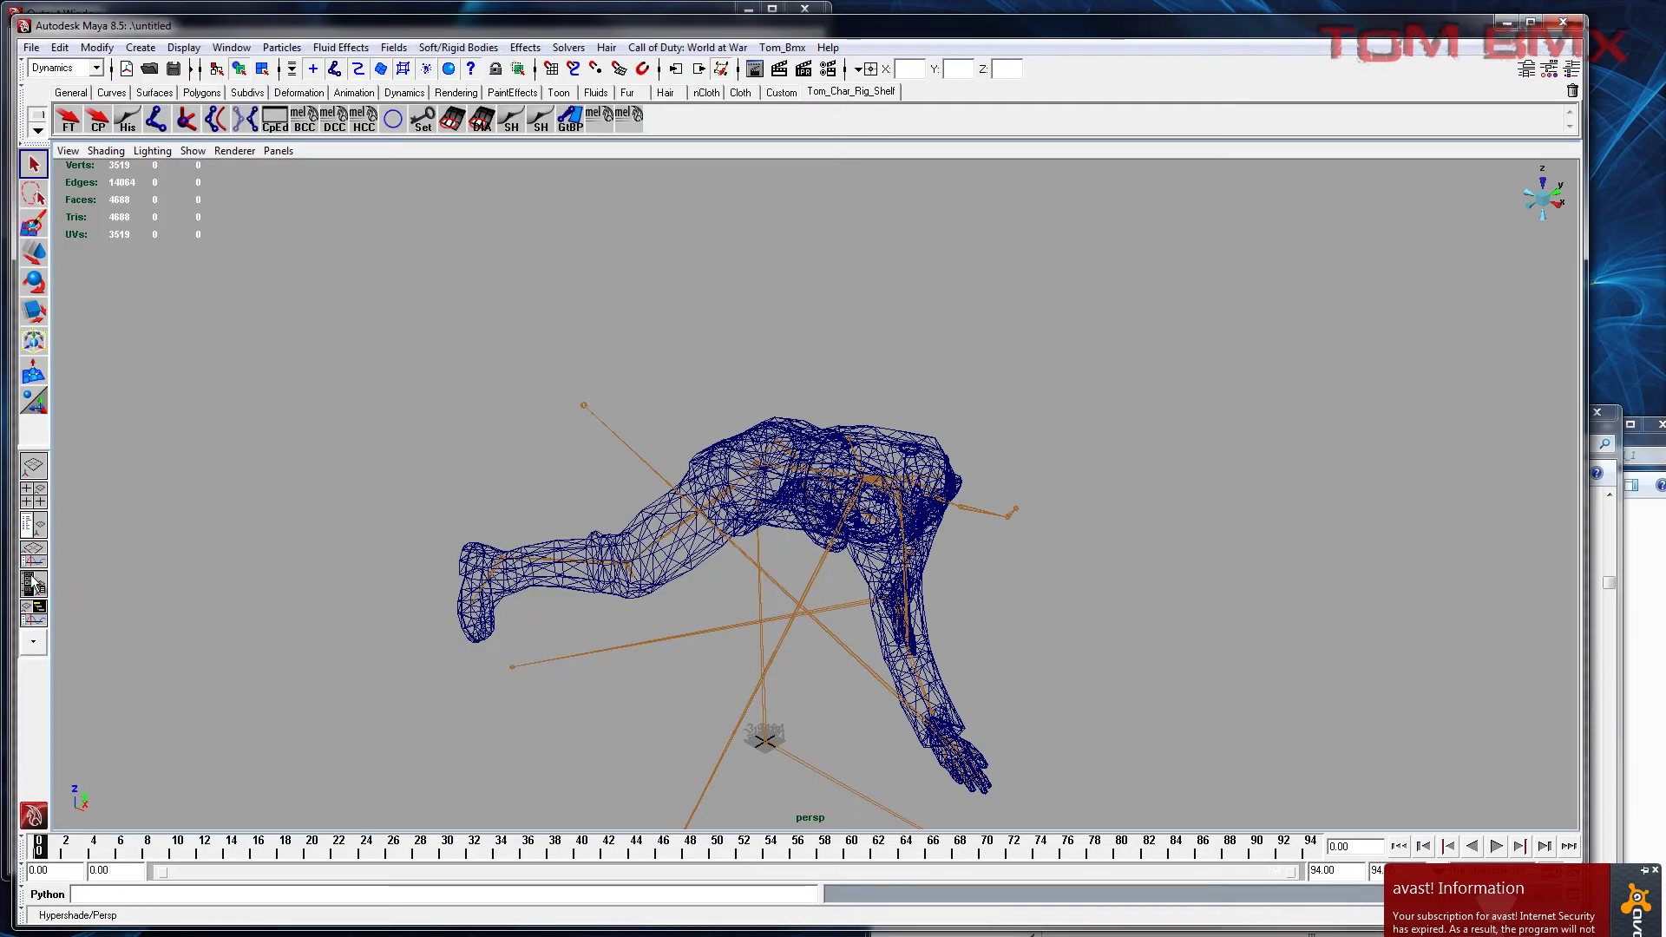
click(28, 526)
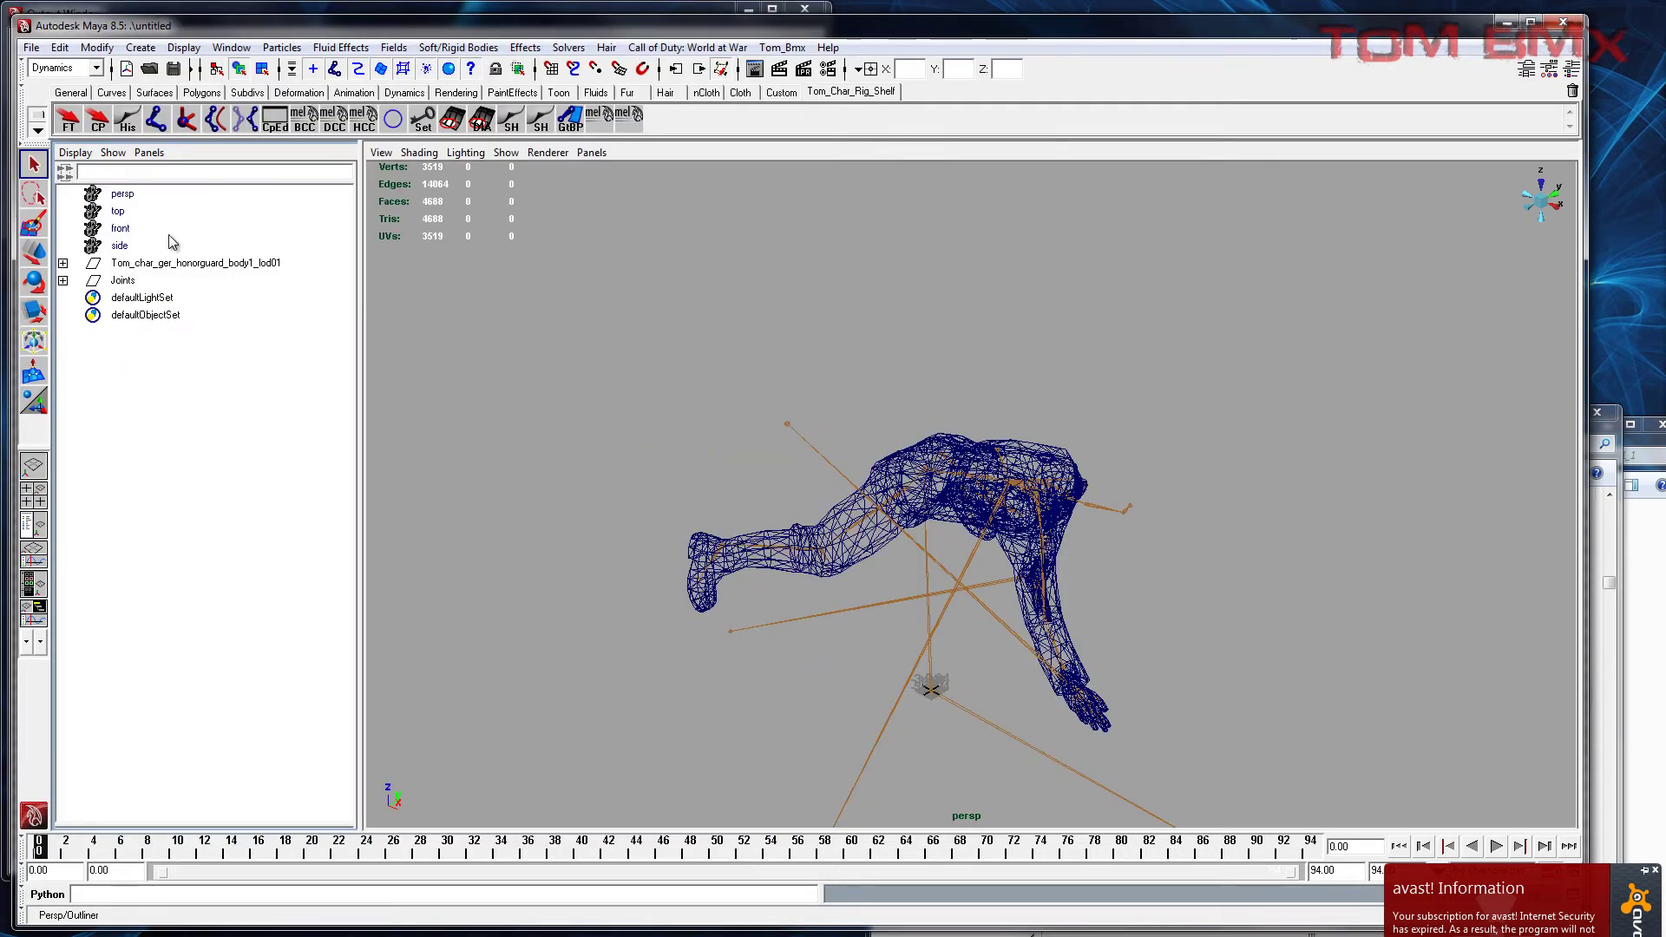
drag(178, 26, 254, 47)
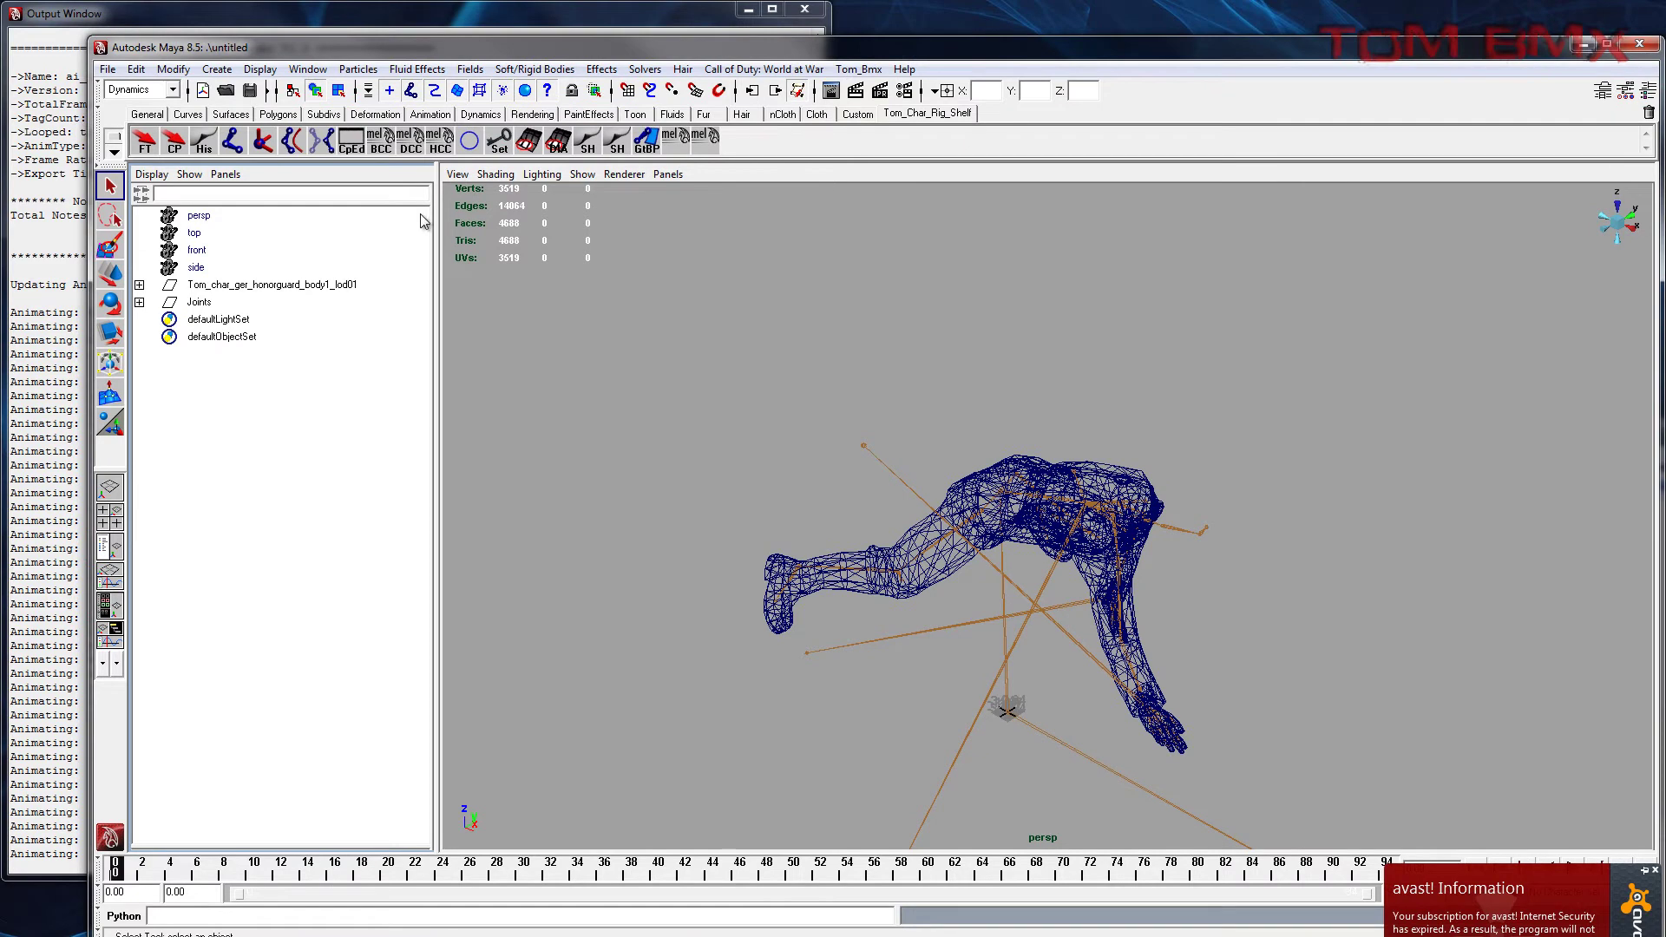
Step: Create a locator in the scene and rename it NoteTrack
click(277, 113)
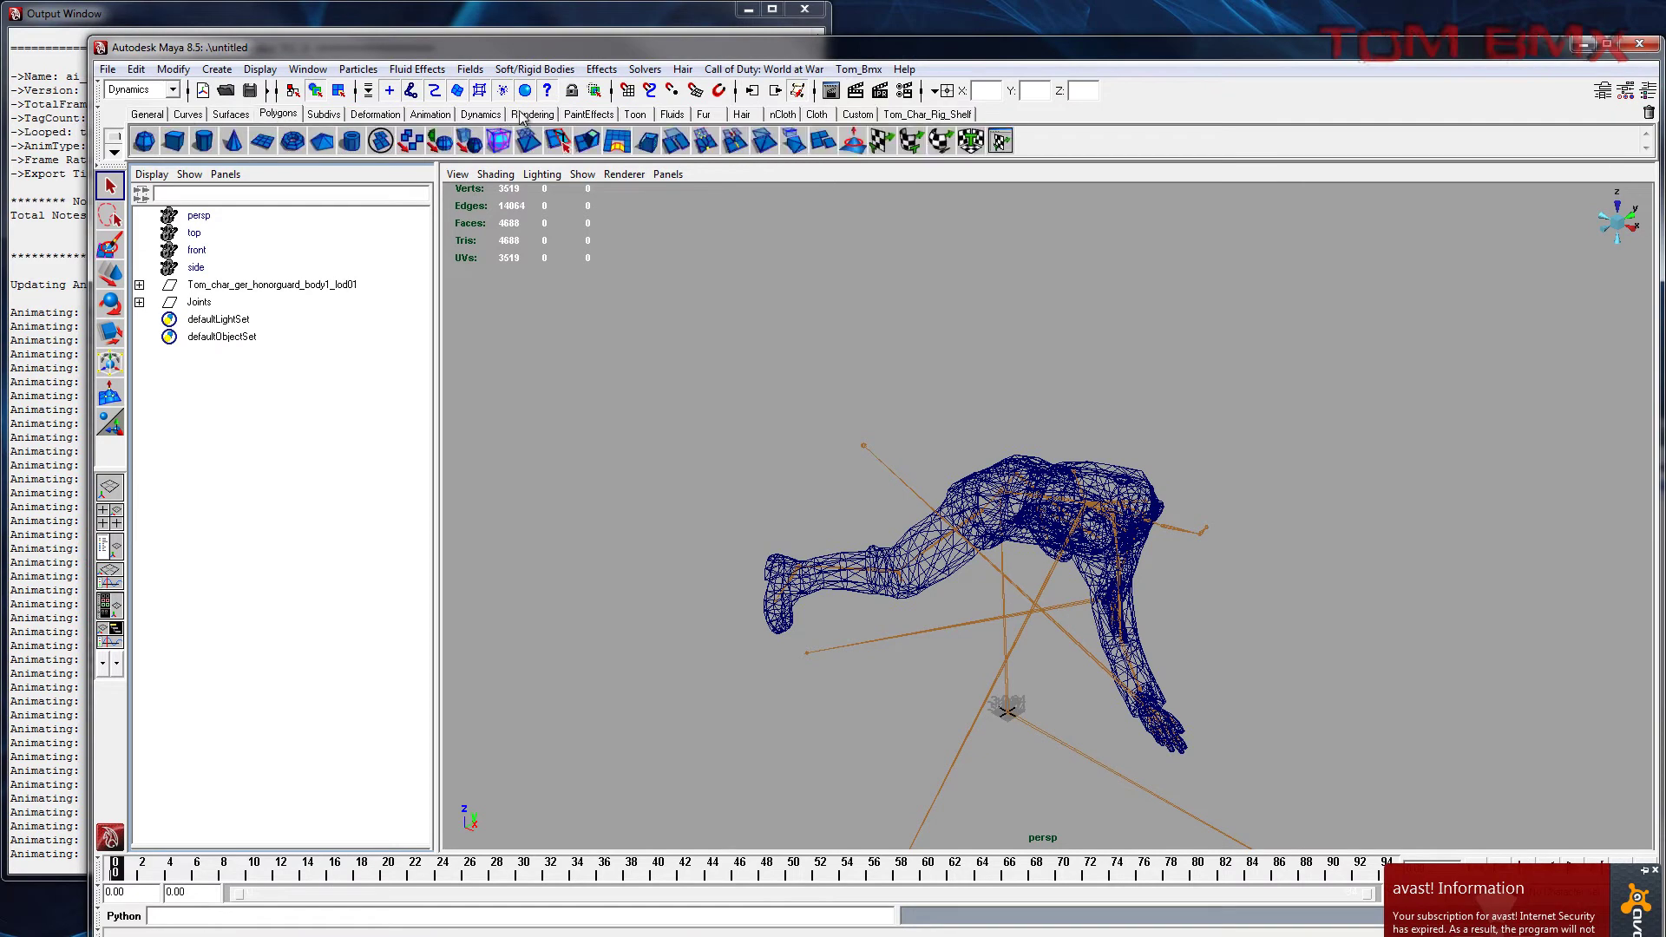
click(441, 117)
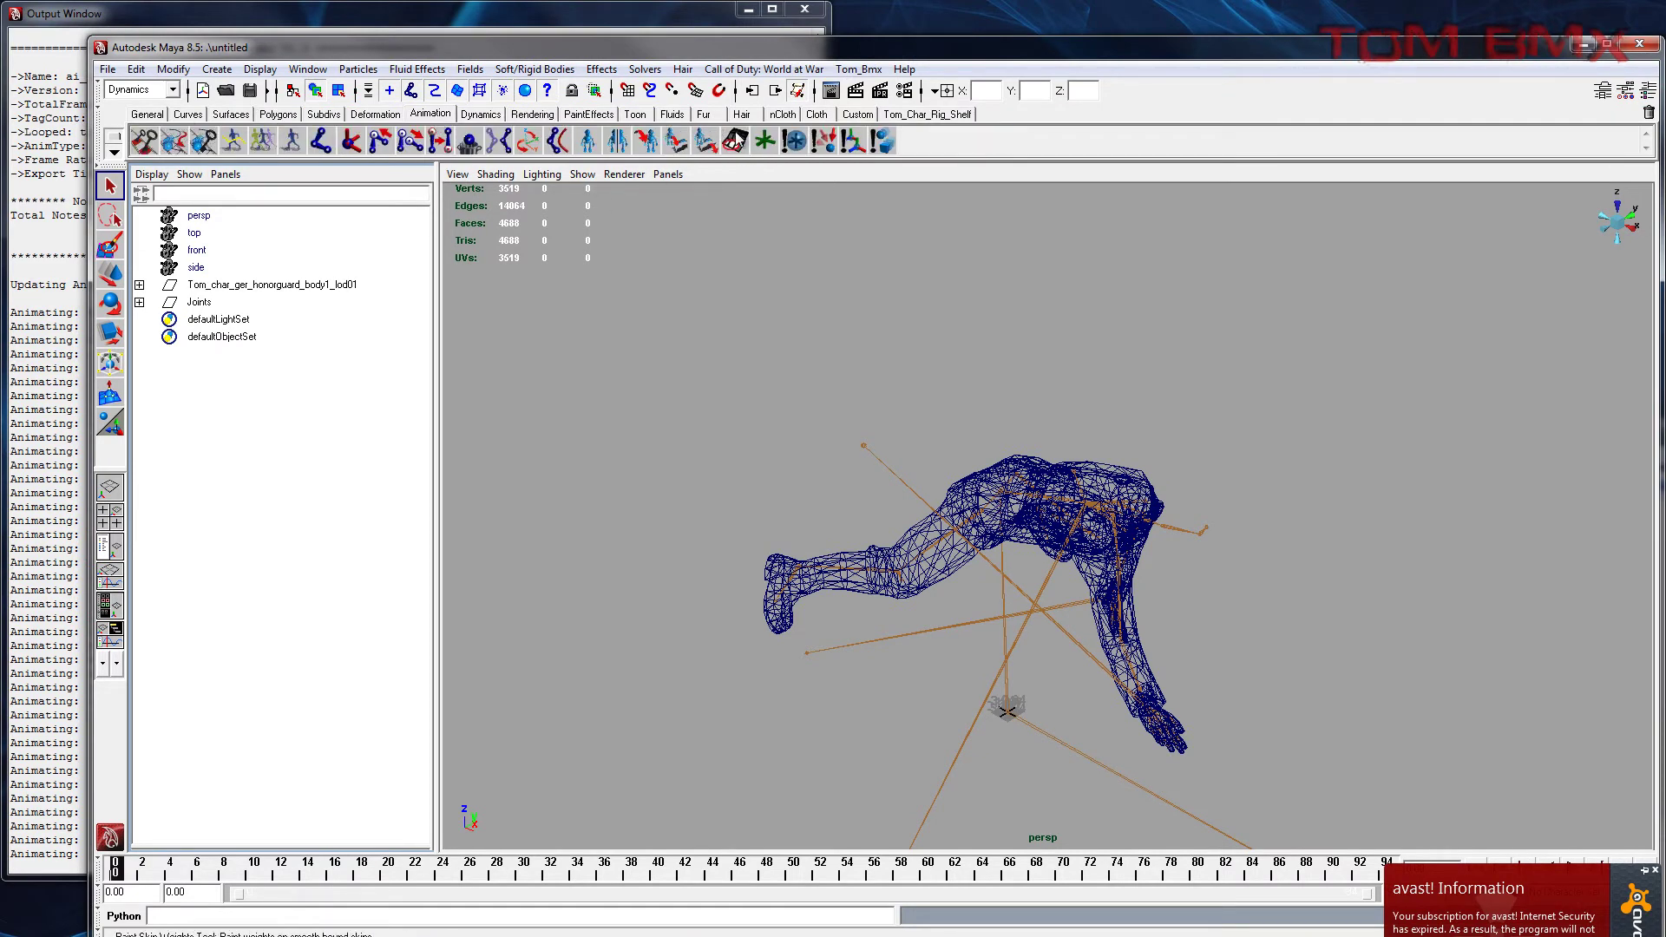
click(765, 141)
double_click(208, 320)
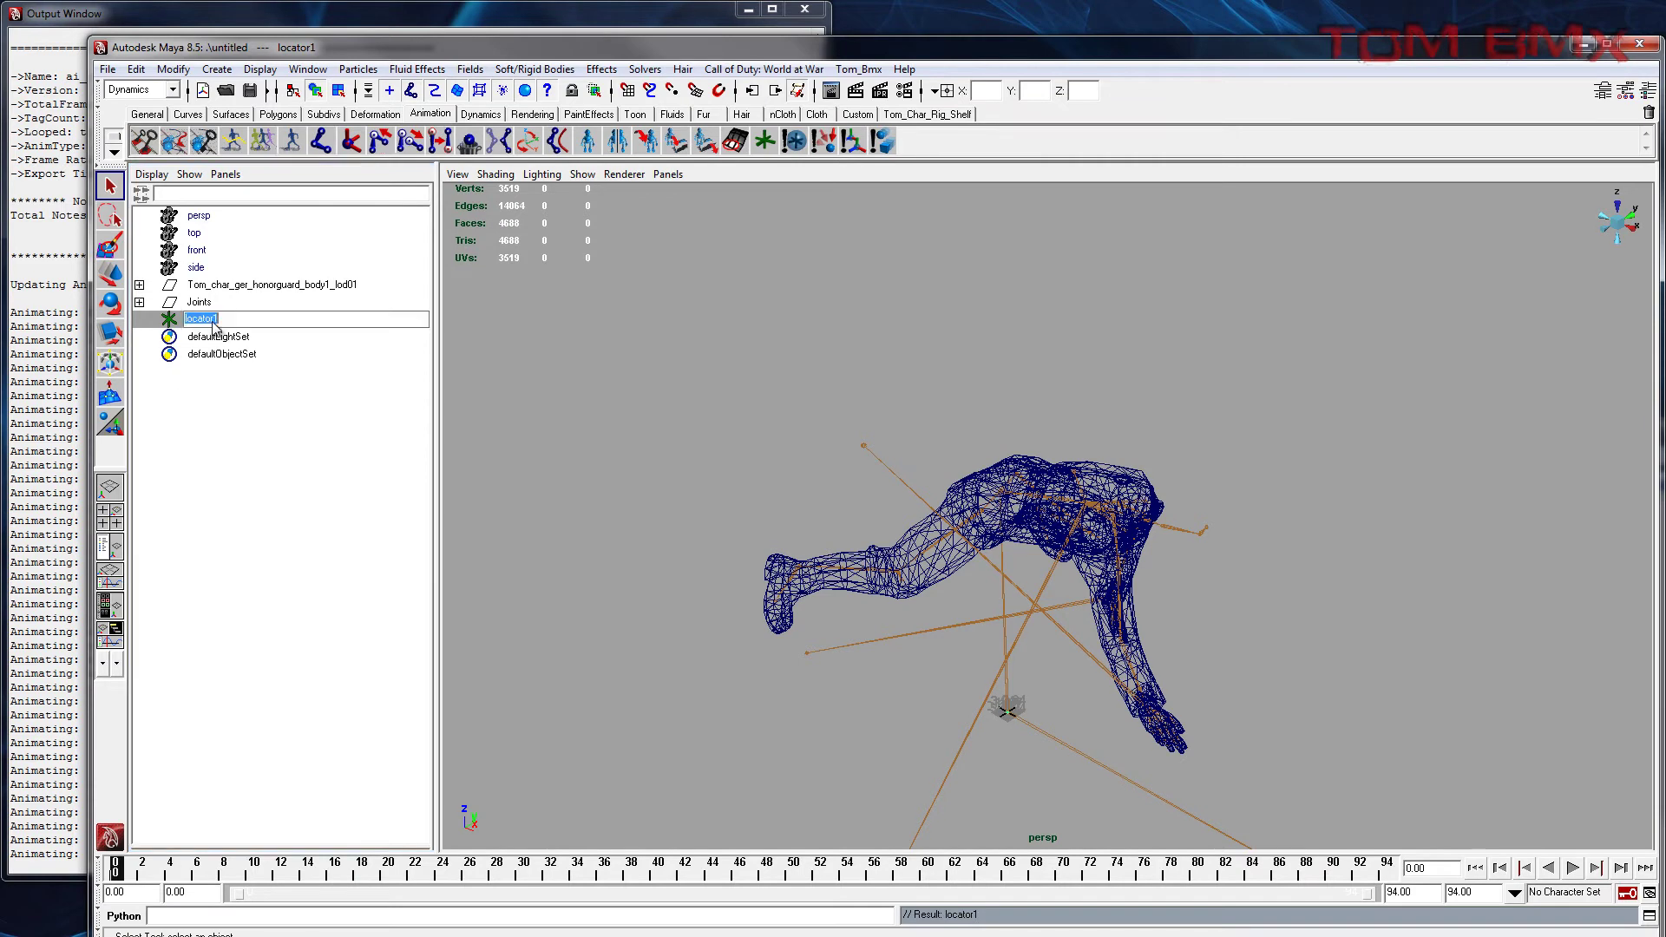
text(NoteTrack)
key(Return)
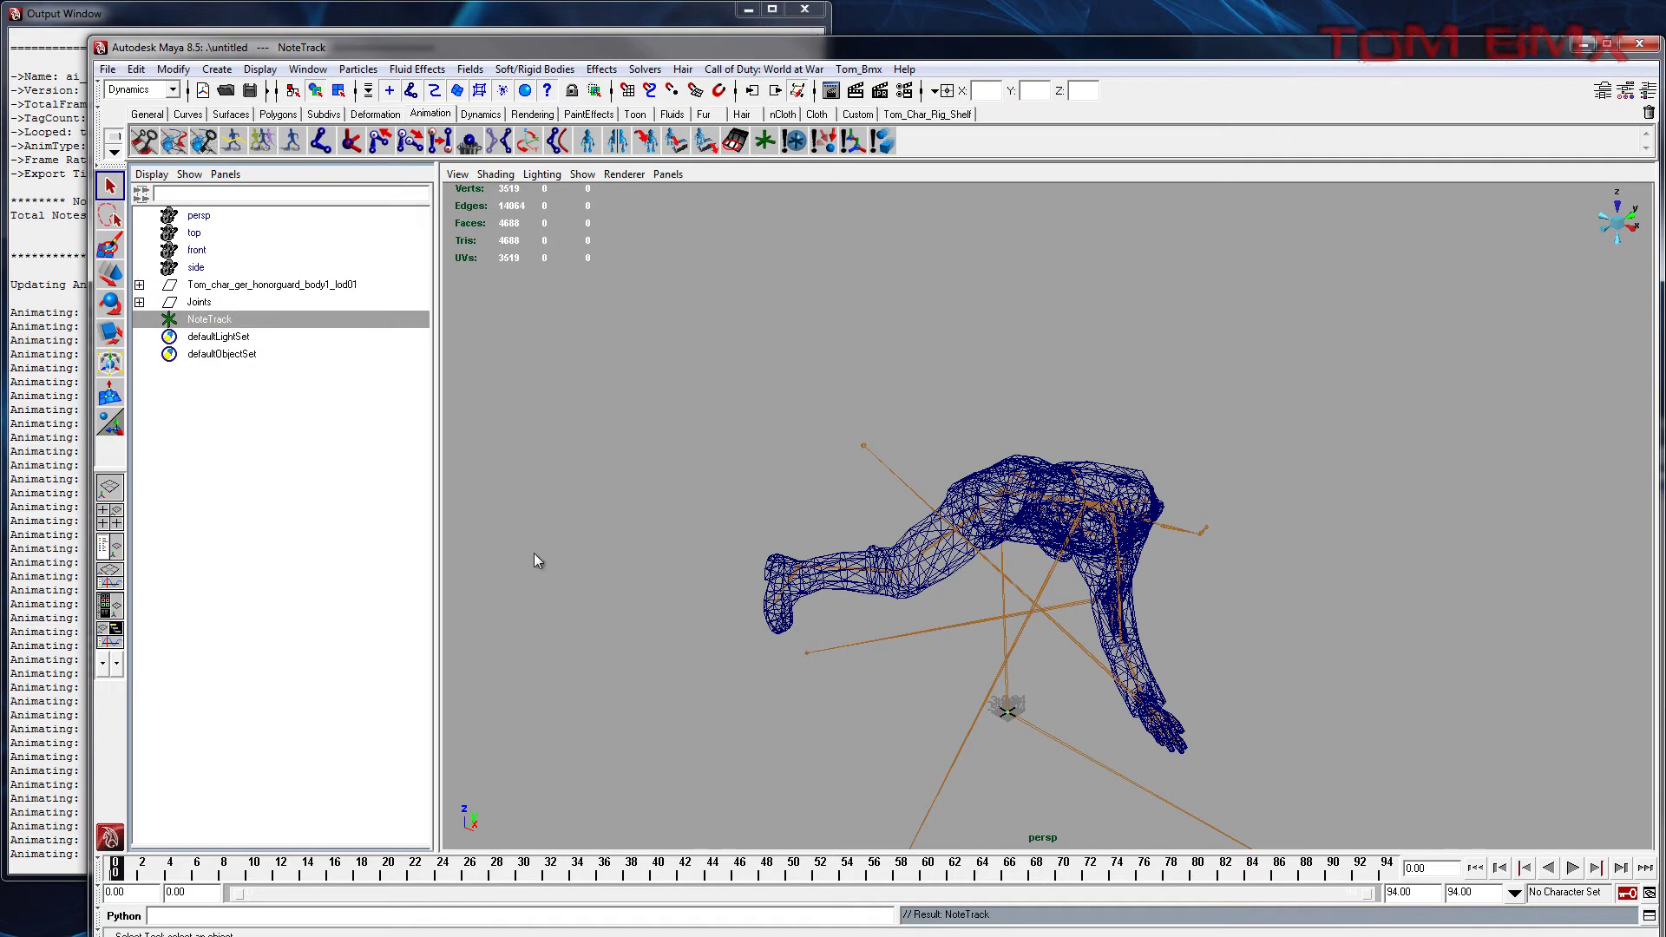
Step: Examine the output log's per-joint list to check which joints the xAnim loader animated
click(40, 224)
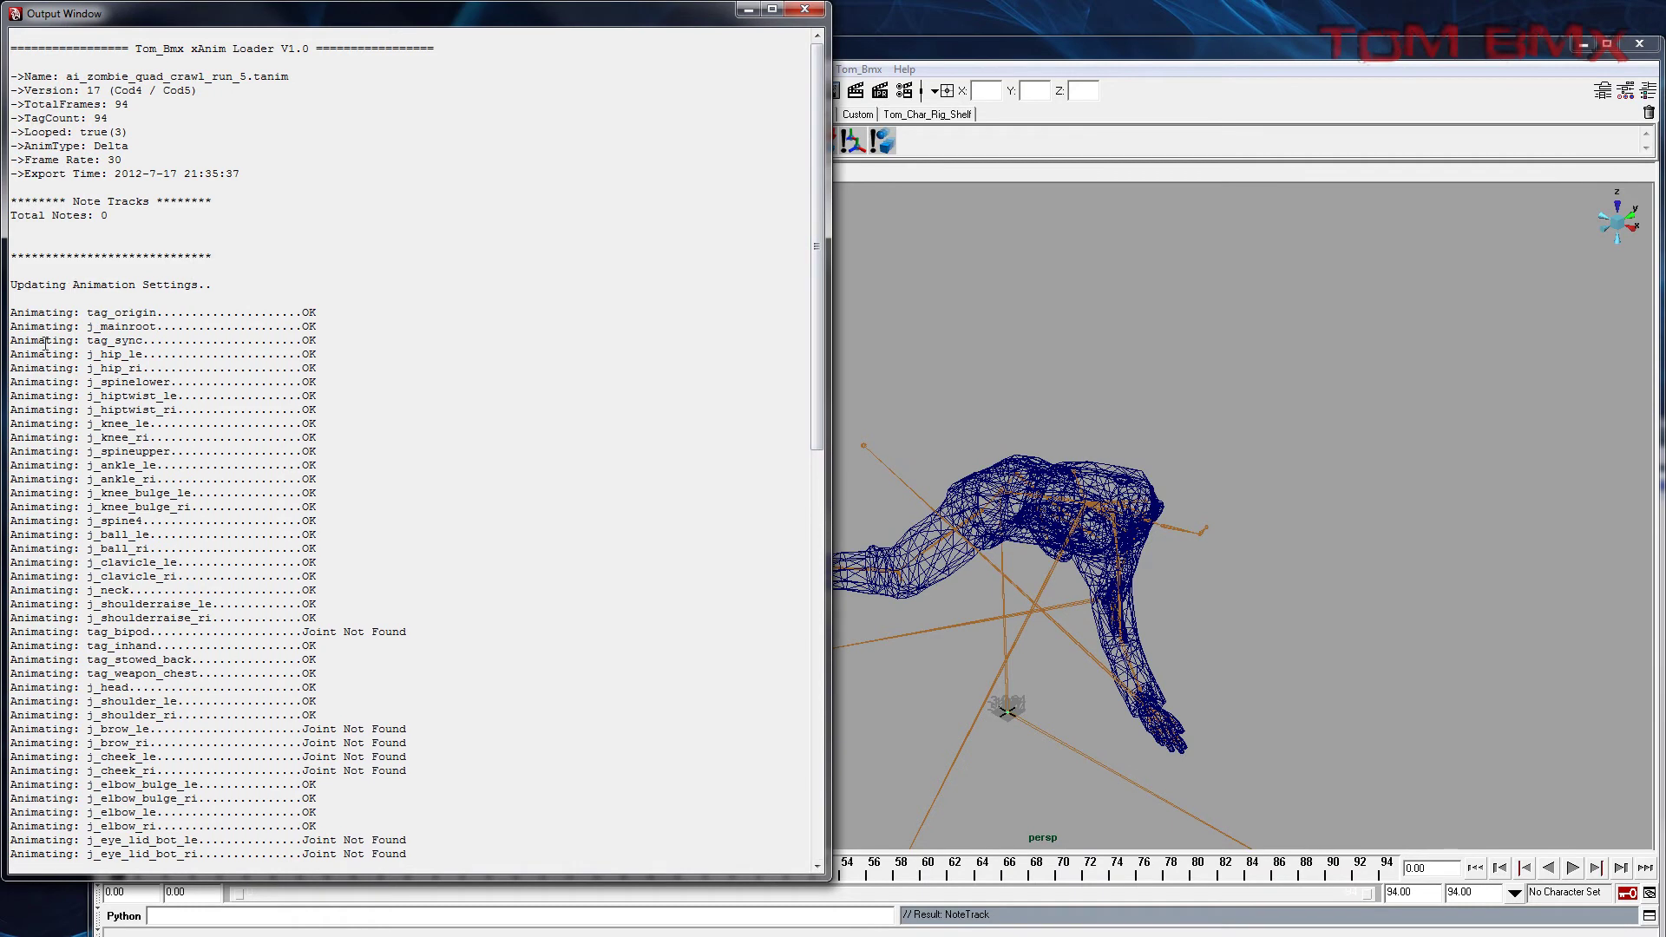
drag(77, 301, 156, 771)
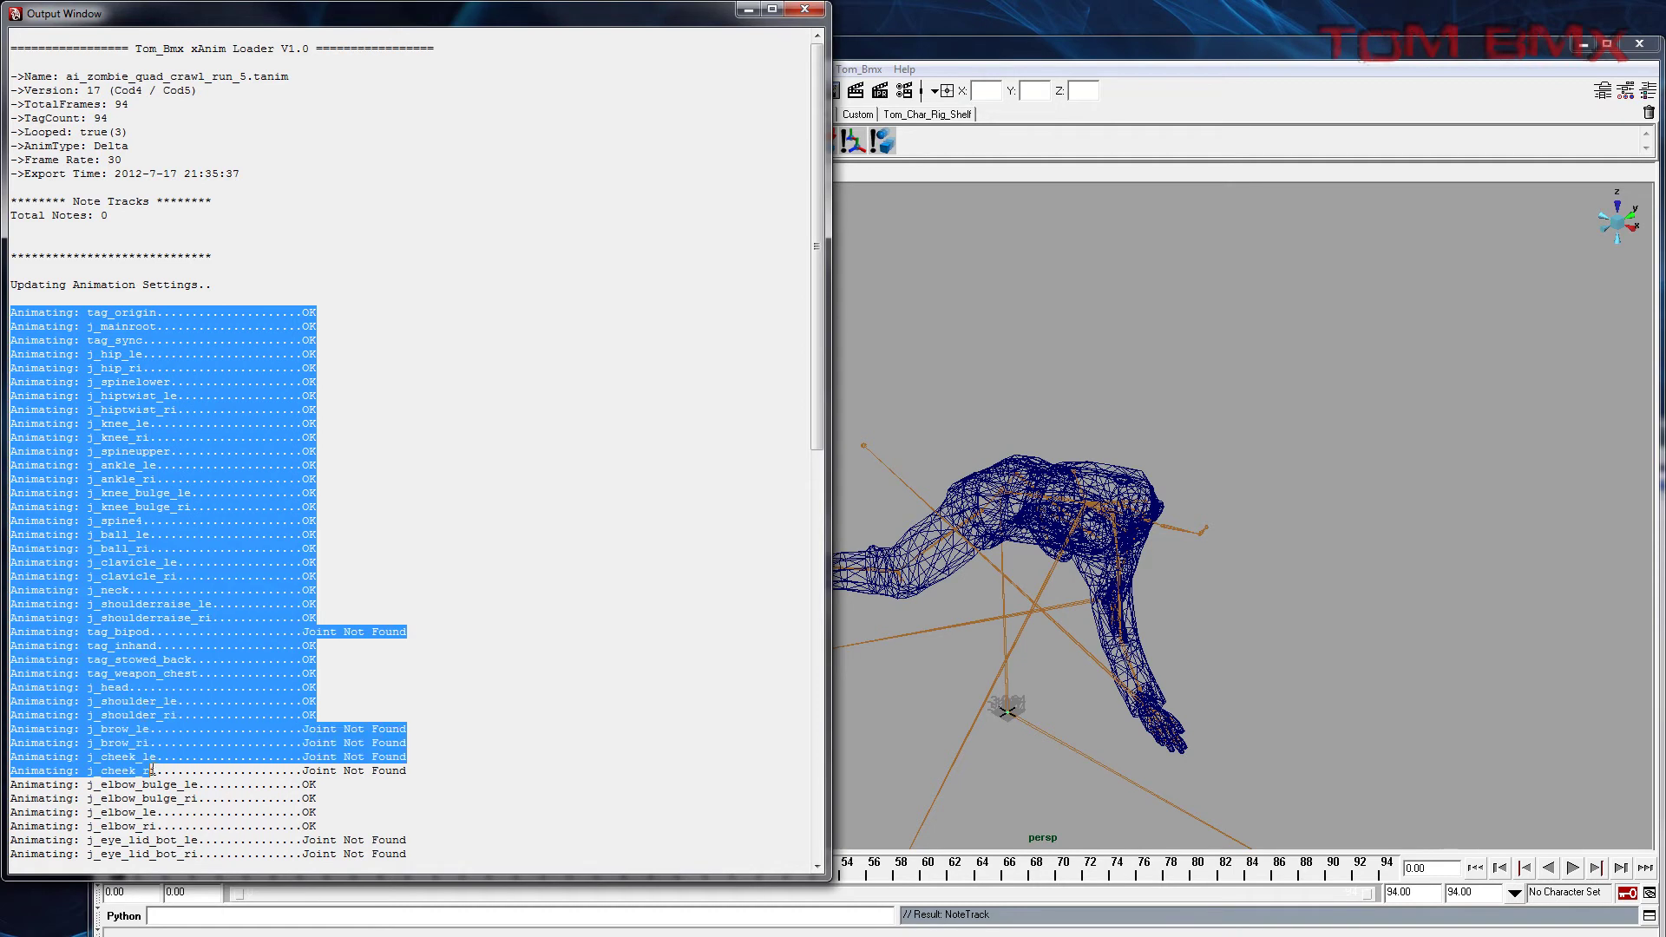
click(164, 383)
click(988, 593)
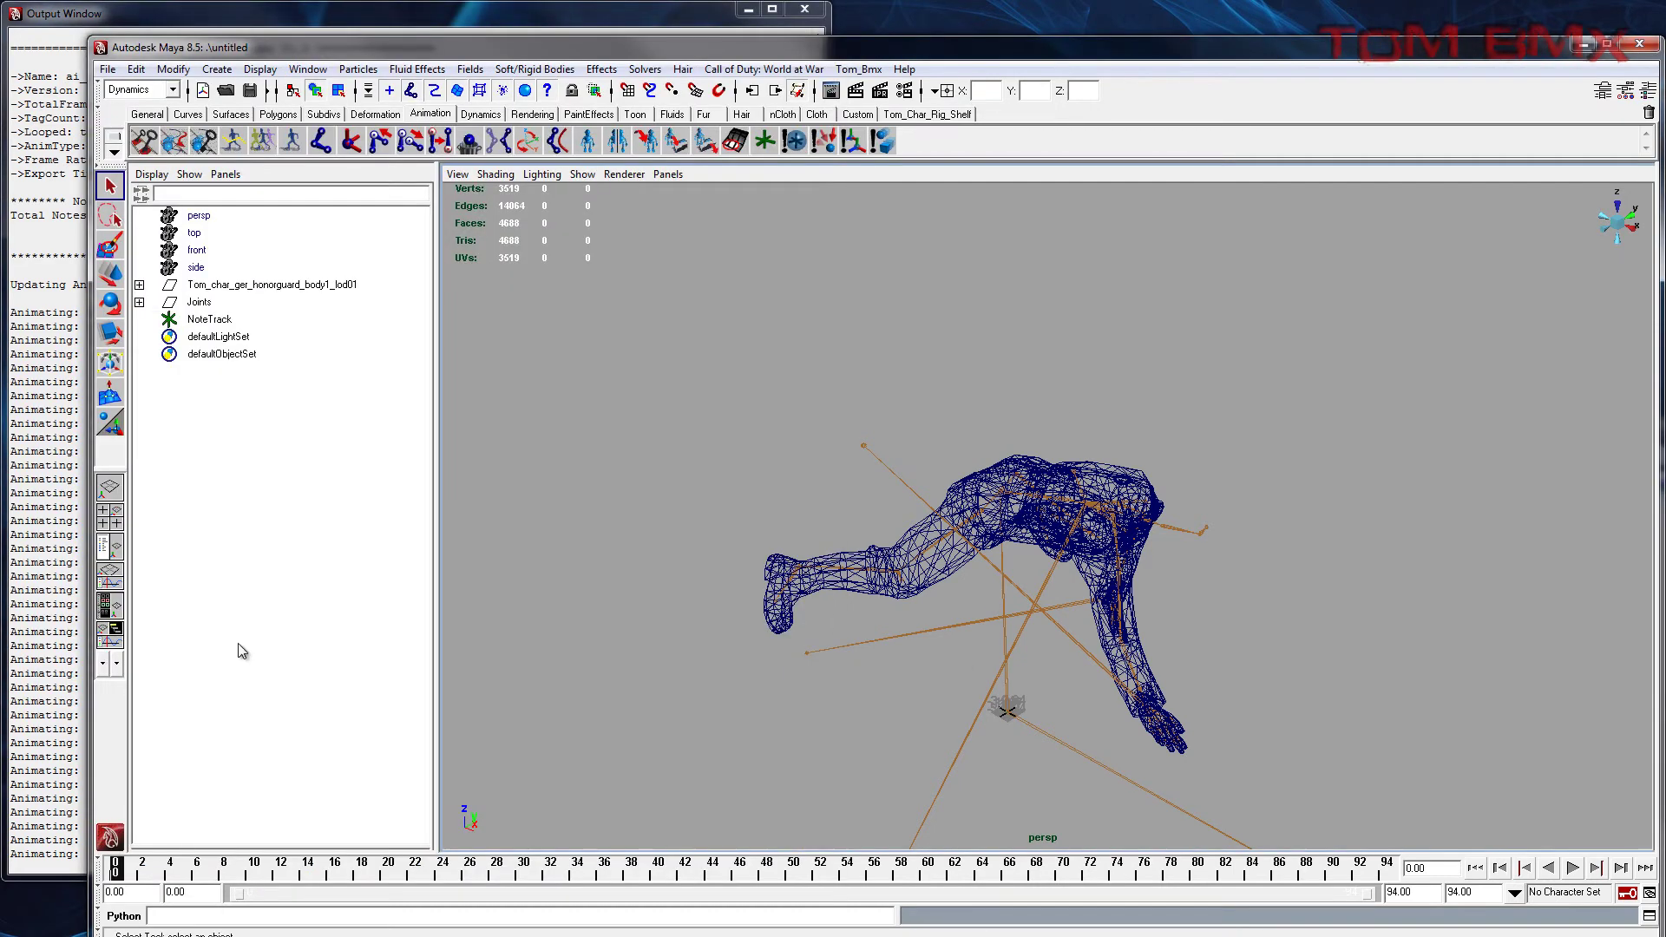
click(41, 611)
drag(94, 424, 952, 420)
scroll(356, 672, down, 4)
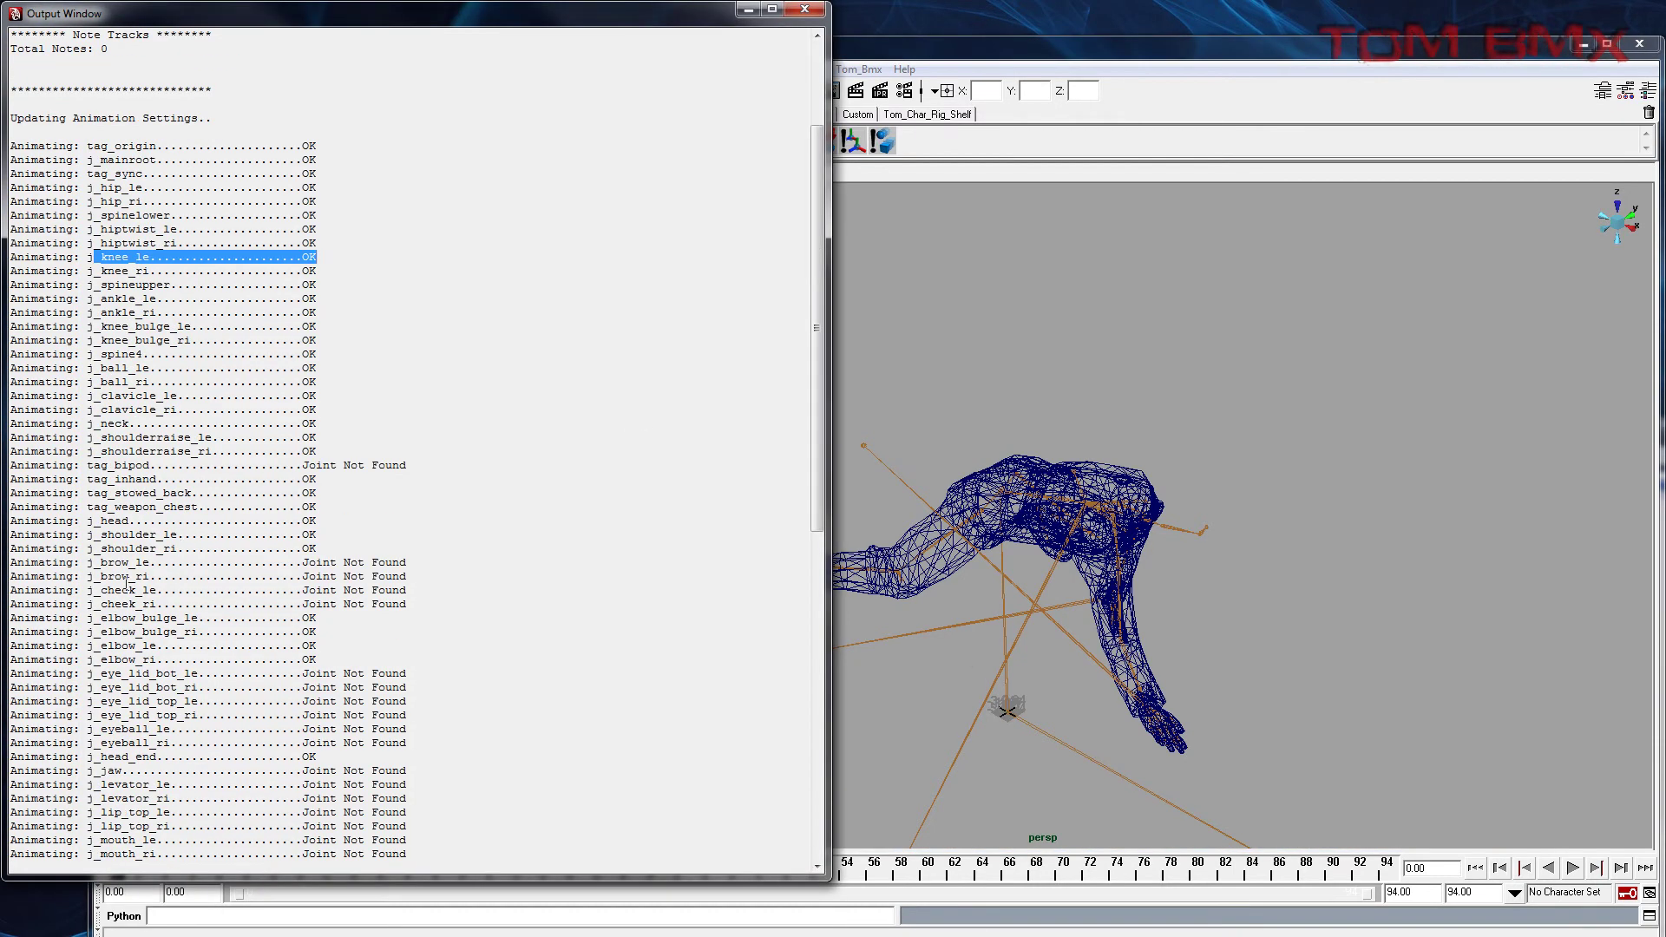
Step: Read the rest of the output log's joint list down to the loader's closing line
drag(121, 590, 471, 537)
scroll(334, 569, down, 4)
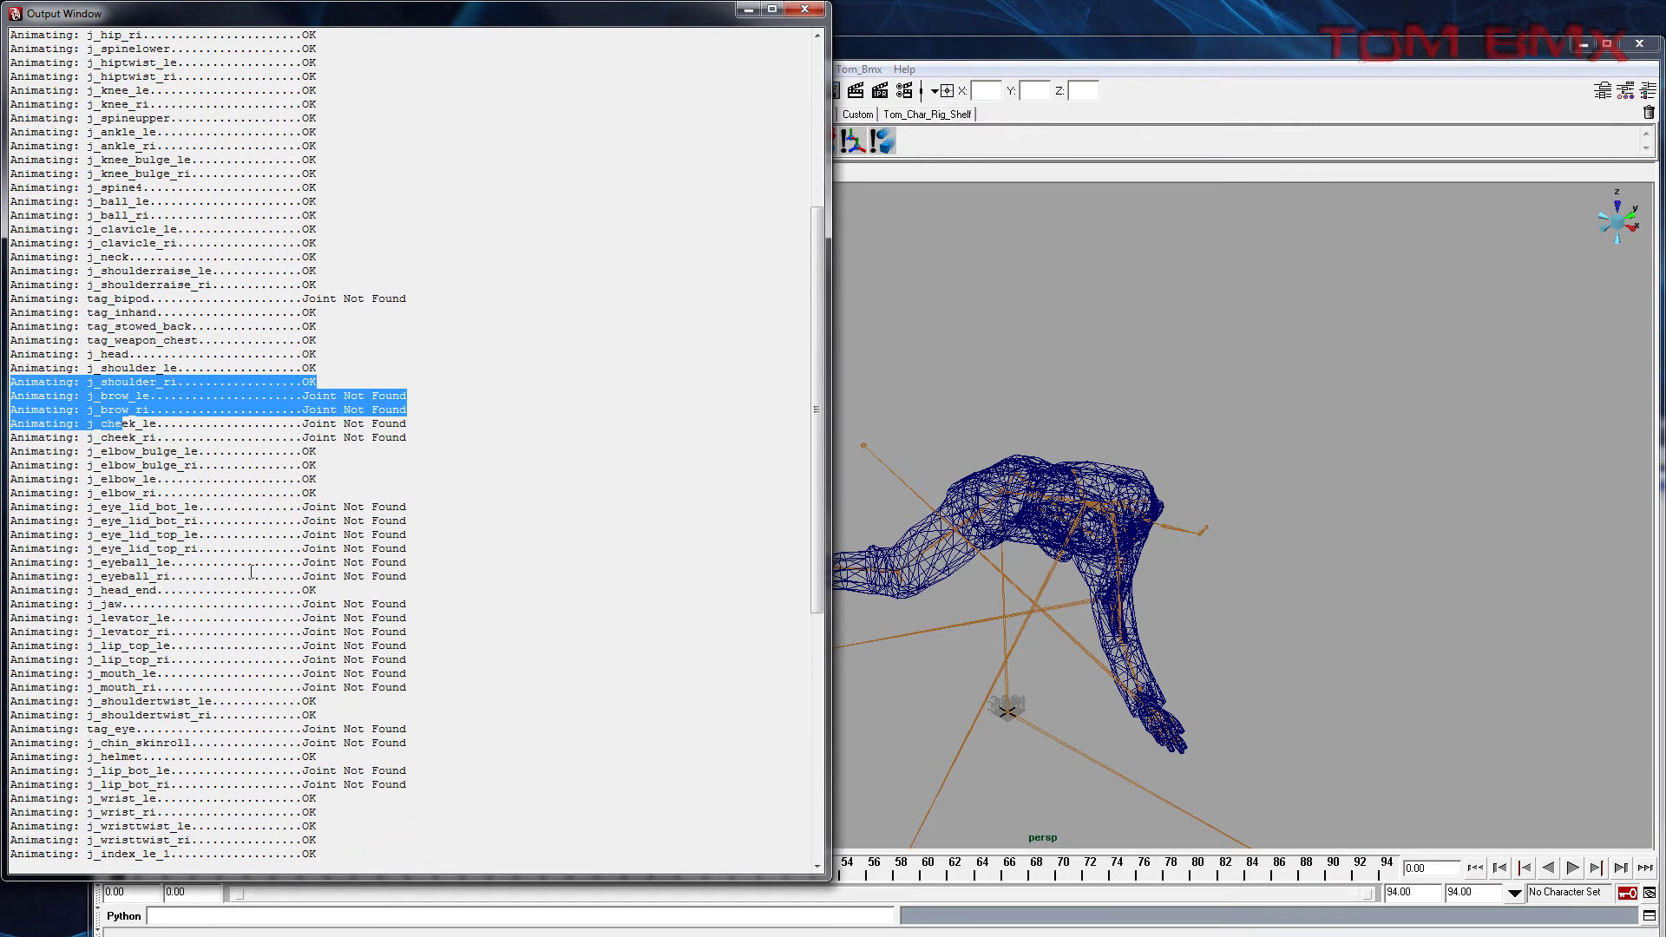
click(306, 634)
scroll(241, 580, down, 12)
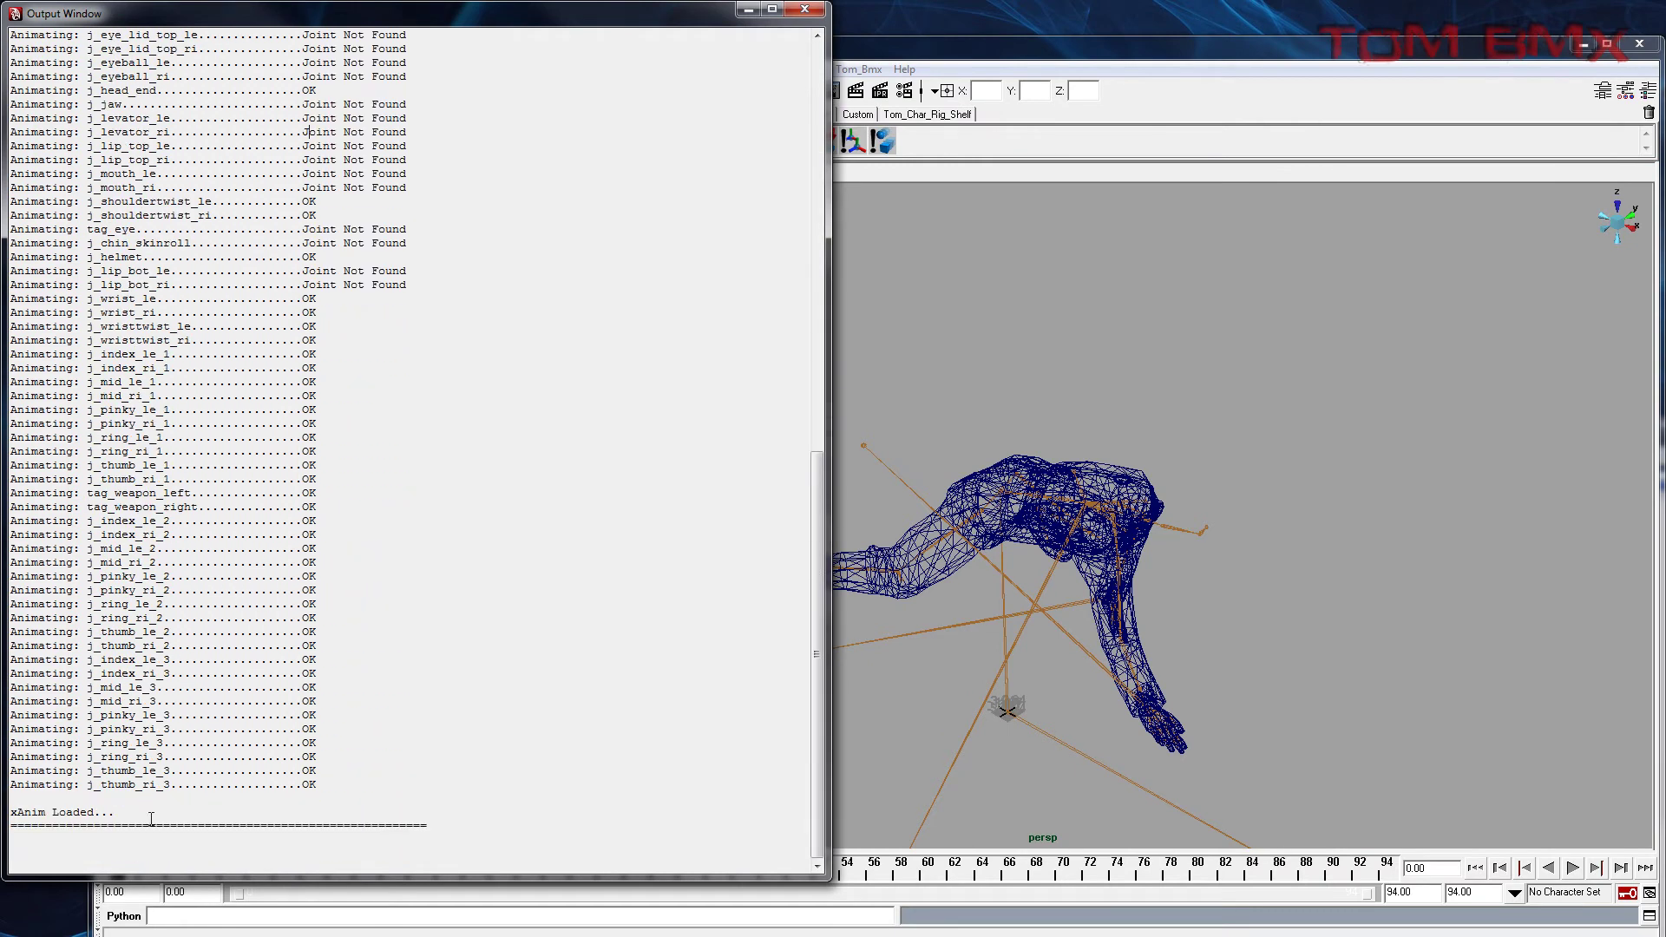
Step: Display the character with textures in the perspective view and hide the joints
click(936, 444)
alt+drag(1329, 482, 1041, 486)
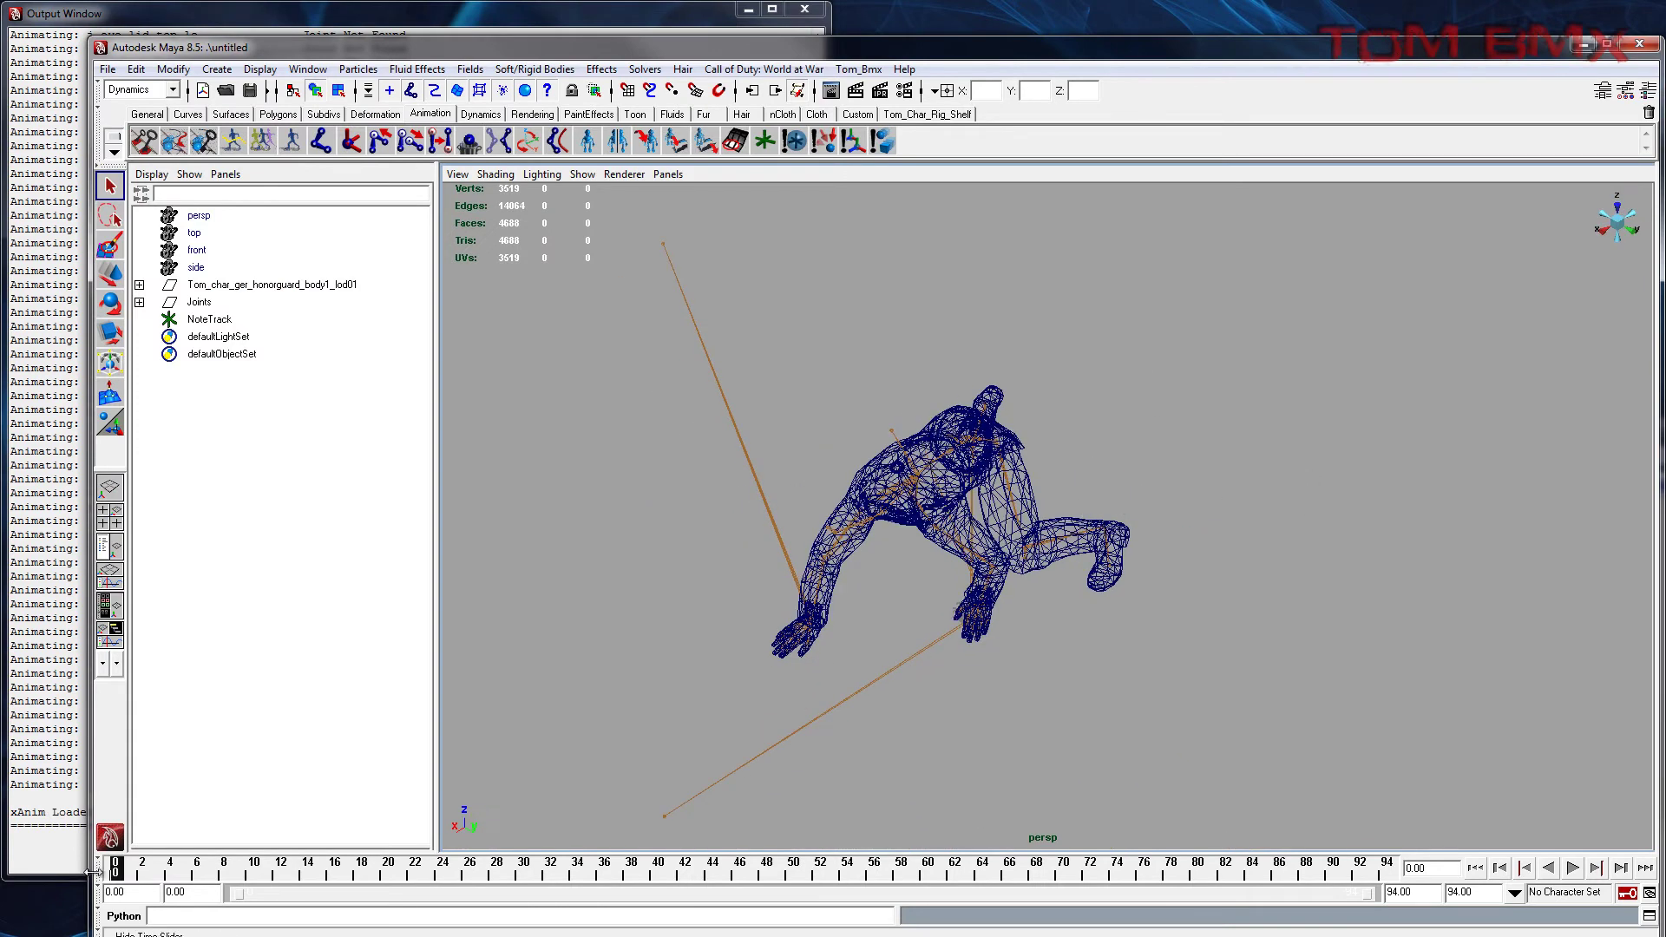
alt+drag(820, 621, 1000, 640)
scroll(999, 639, up, 5)
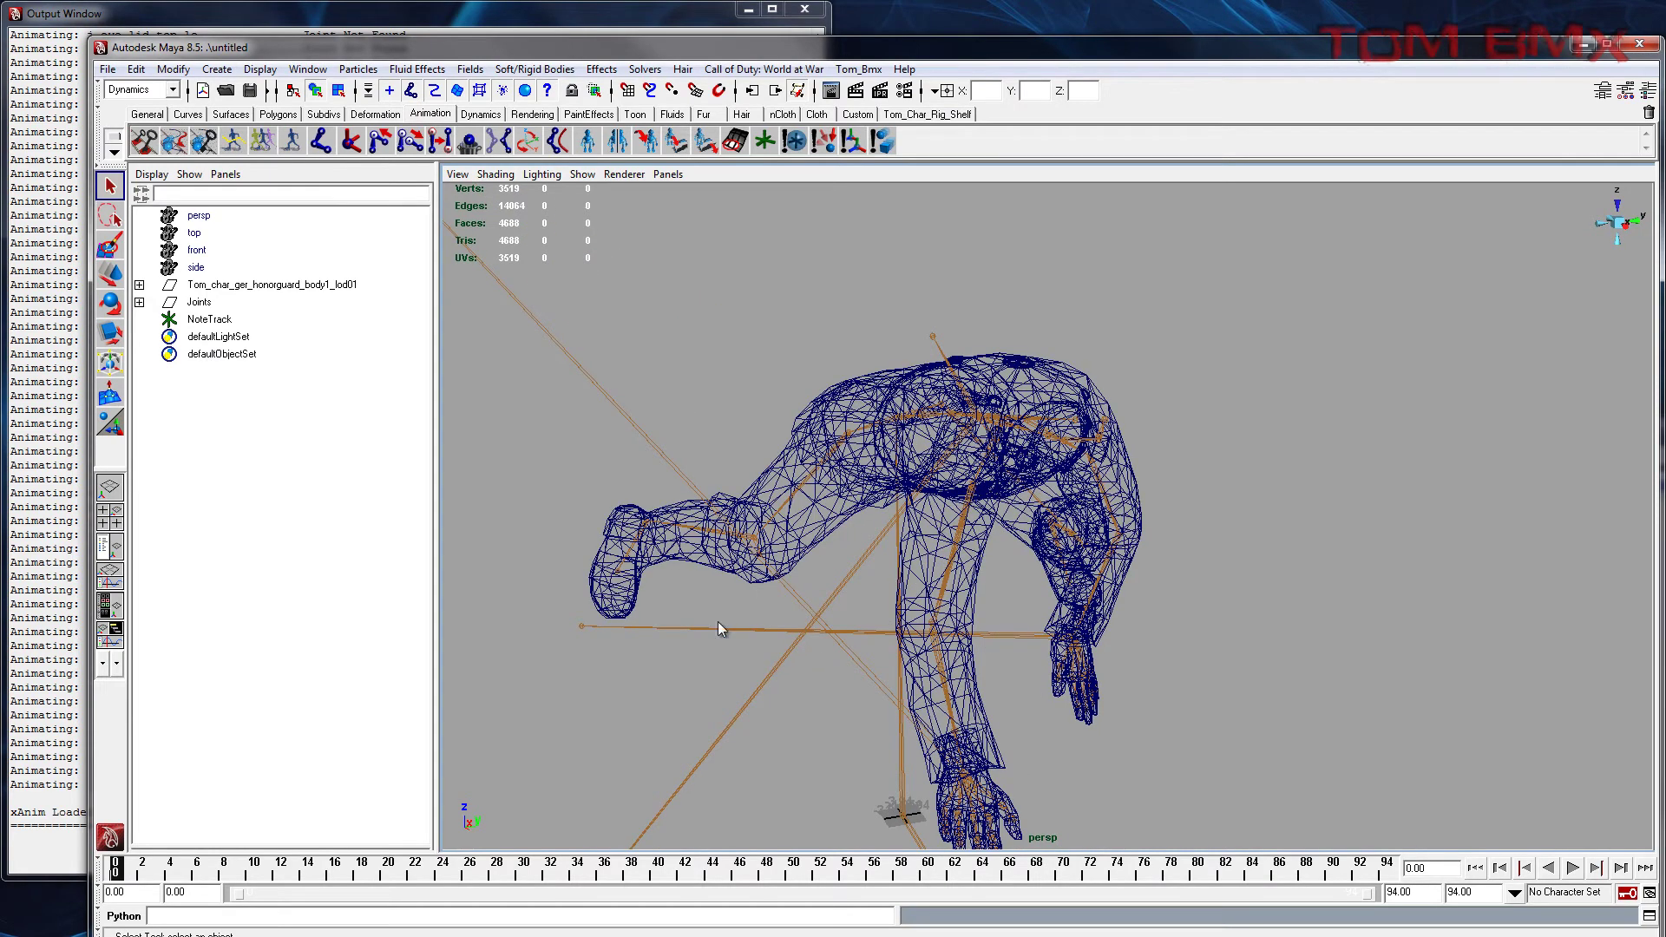
key(6)
scroll(972, 545, down, 1)
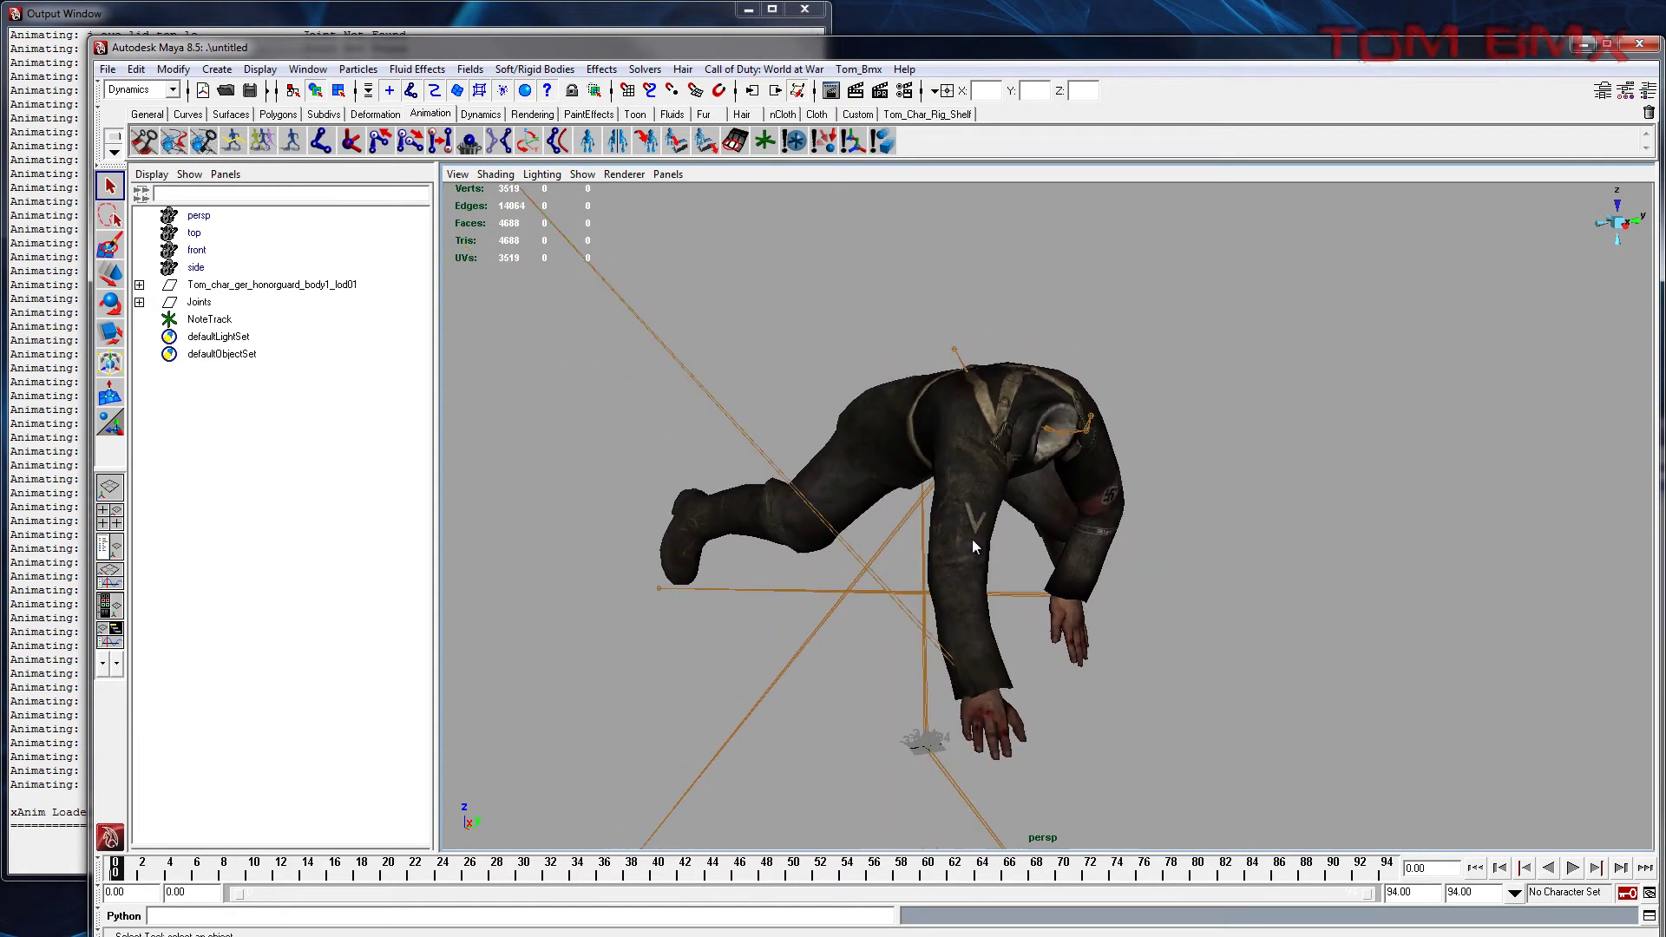
click(582, 176)
click(598, 382)
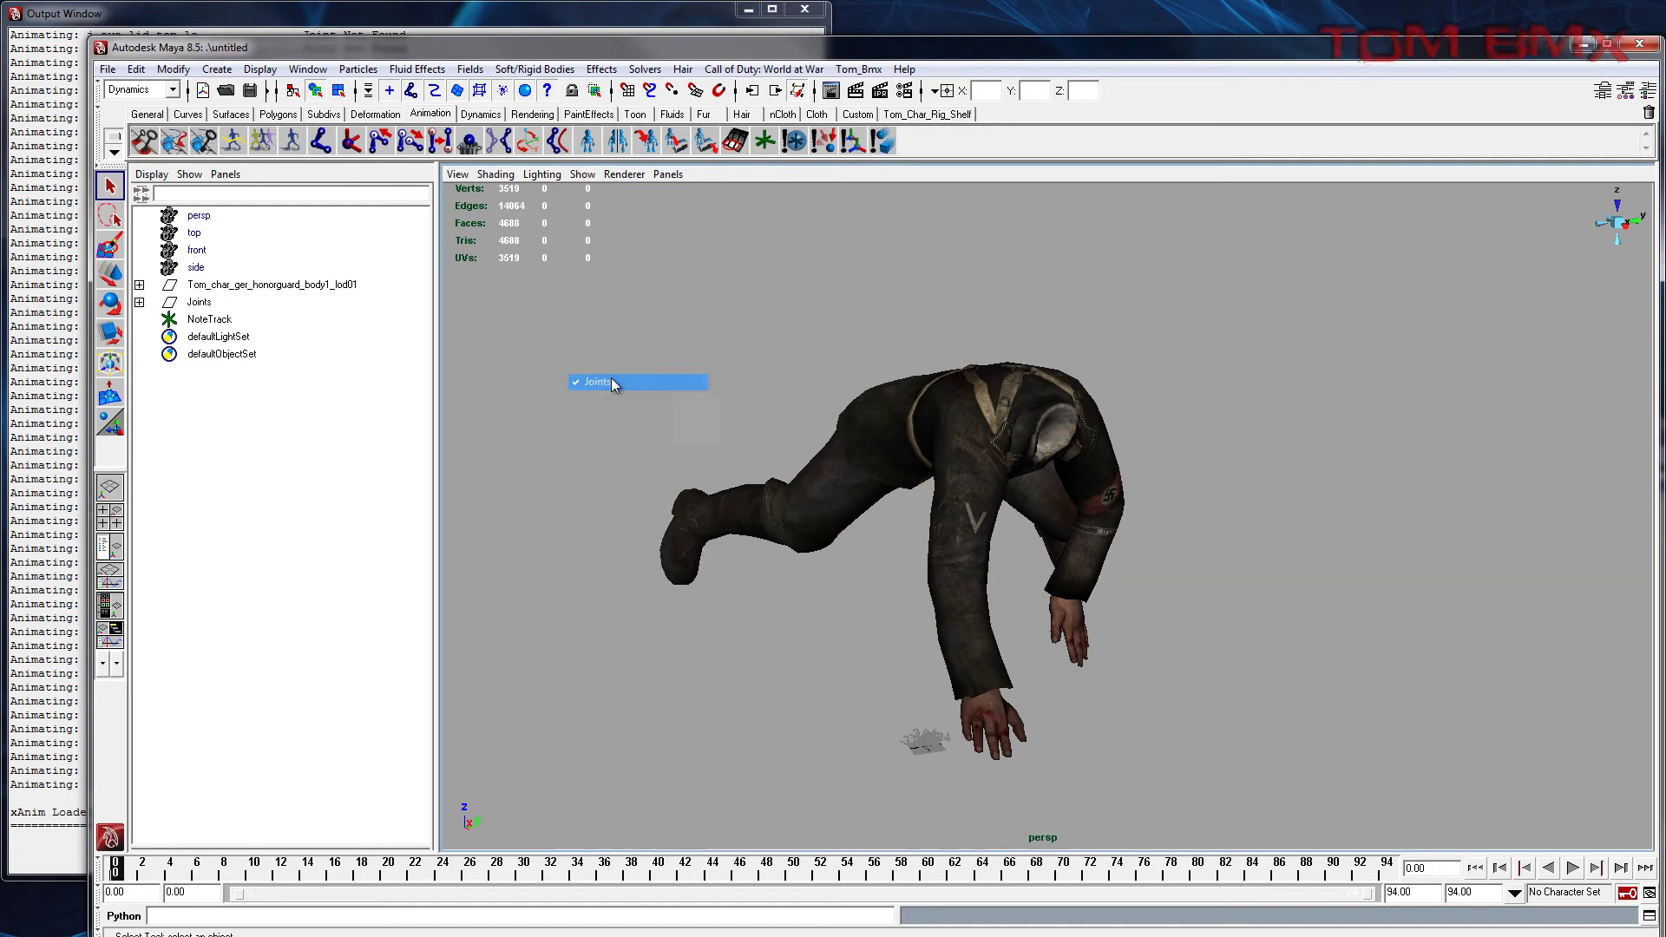
Step: Create a polygon plane beneath the character and scale it to about 120.66, stretching its X scale to about 1042
click(277, 113)
click(268, 147)
alt+middle_drag(773, 487, 711, 412)
alt+drag(712, 412, 740, 432)
key(r)
alt+drag(798, 488, 876, 495)
drag(844, 688, 1070, 673)
drag(899, 706, 1380, 734)
Step: Set the plane's Rotate X to 90 so it can serve as the floor
key(e)
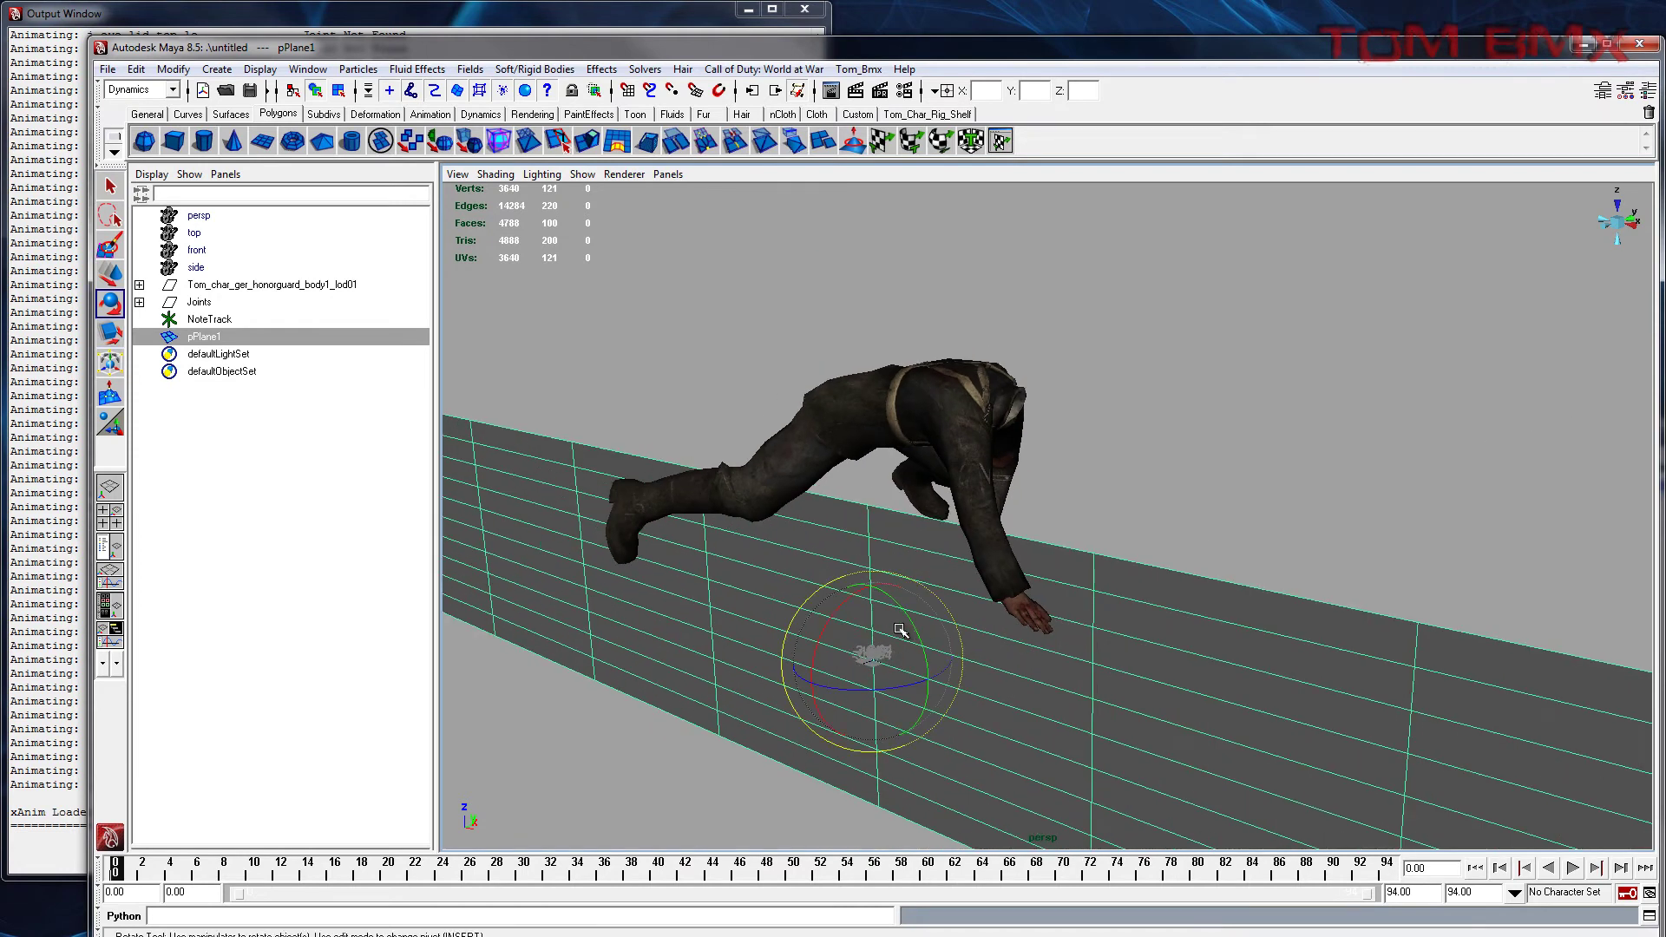
click(1648, 96)
click(1626, 275)
text(90)
key(Return)
Step: Adjust the plane's height and widen it into a broad floor under the character
alt+middle_drag(840, 636, 894, 636)
key(w)
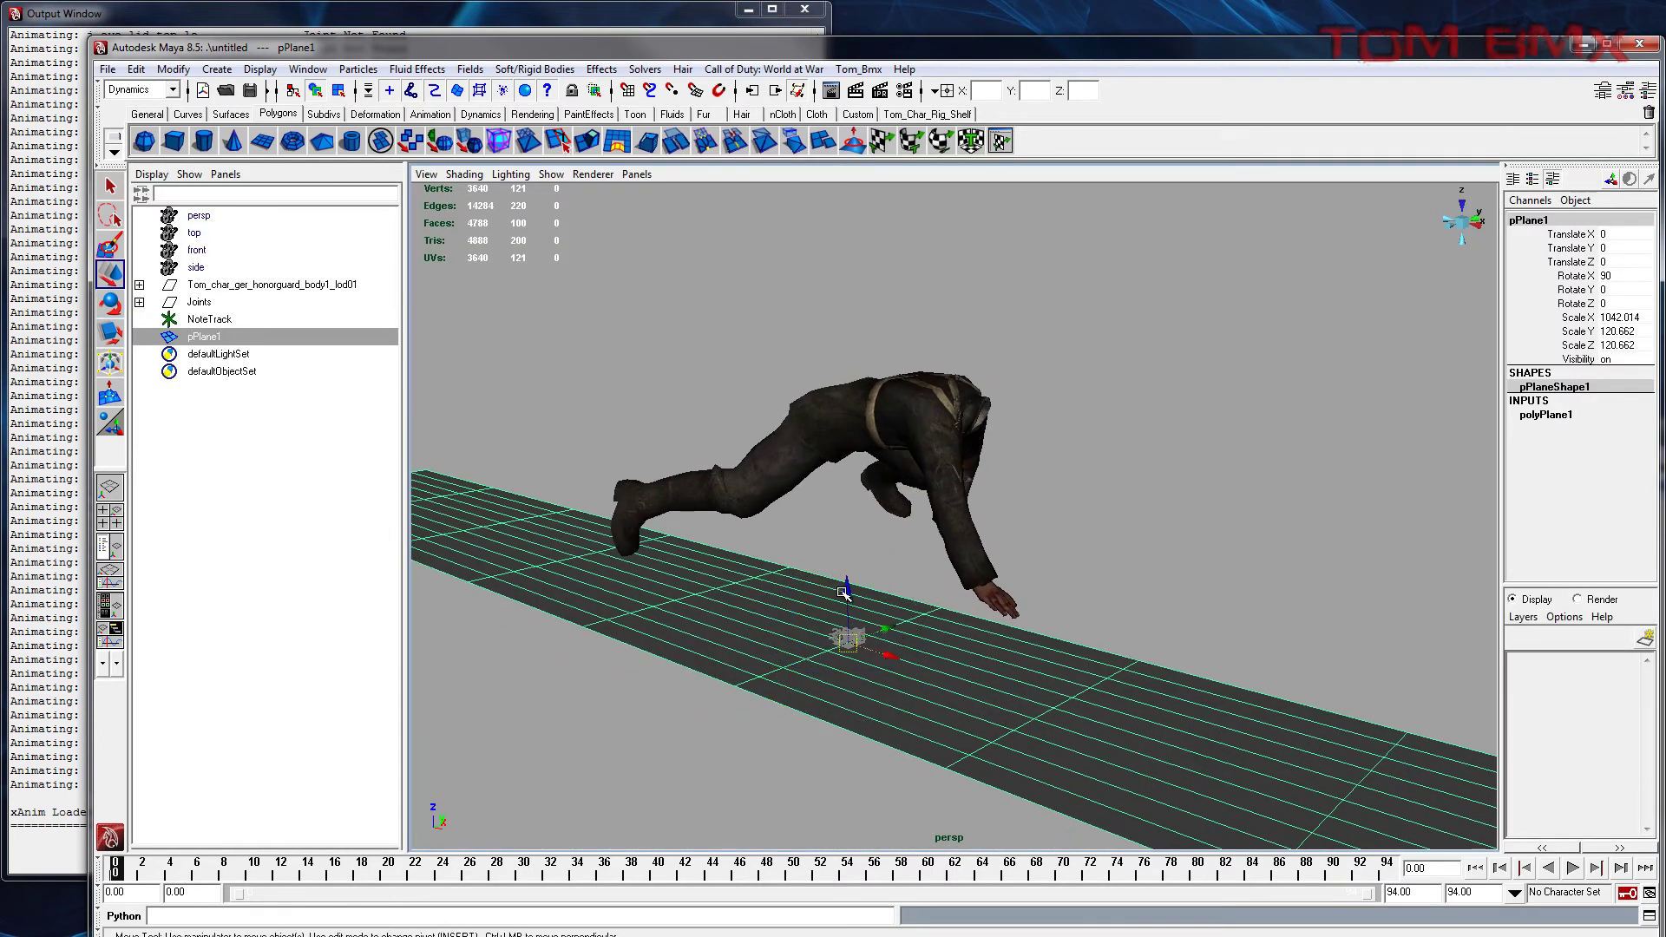
drag(841, 593, 851, 553)
drag(787, 619, 1037, 597)
key(w)
alt+drag(793, 512, 978, 498)
click(1083, 398)
alt+drag(1083, 398, 1121, 416)
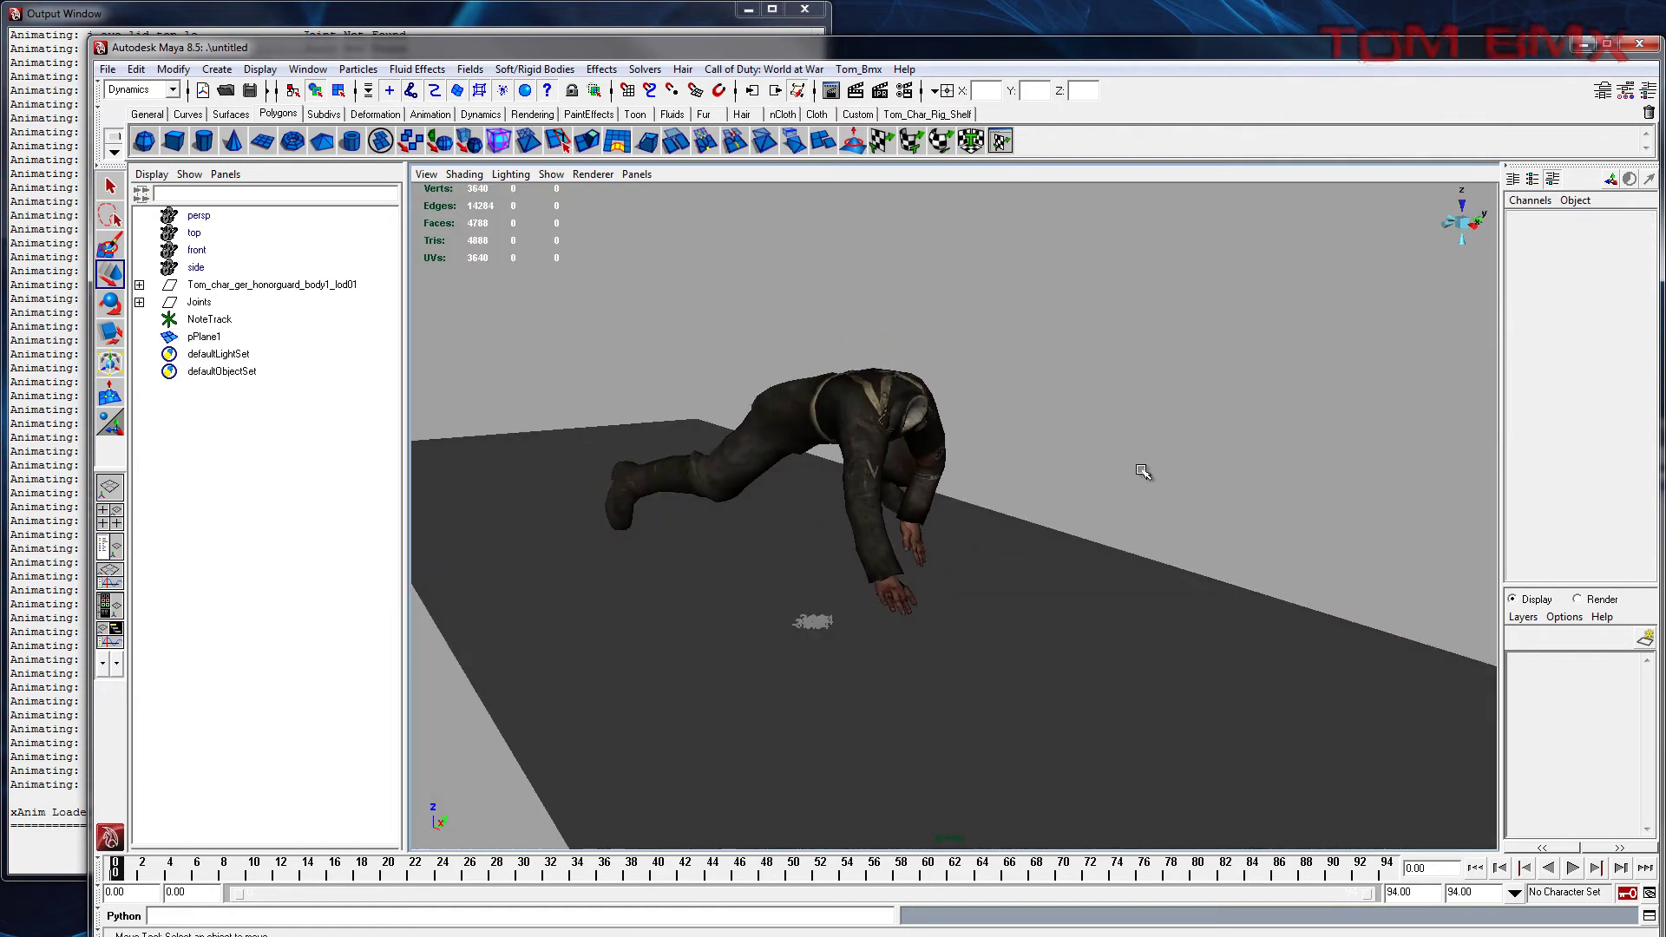
Step: Play the crawl animation on the character and review its name and details in the output log
click(1573, 868)
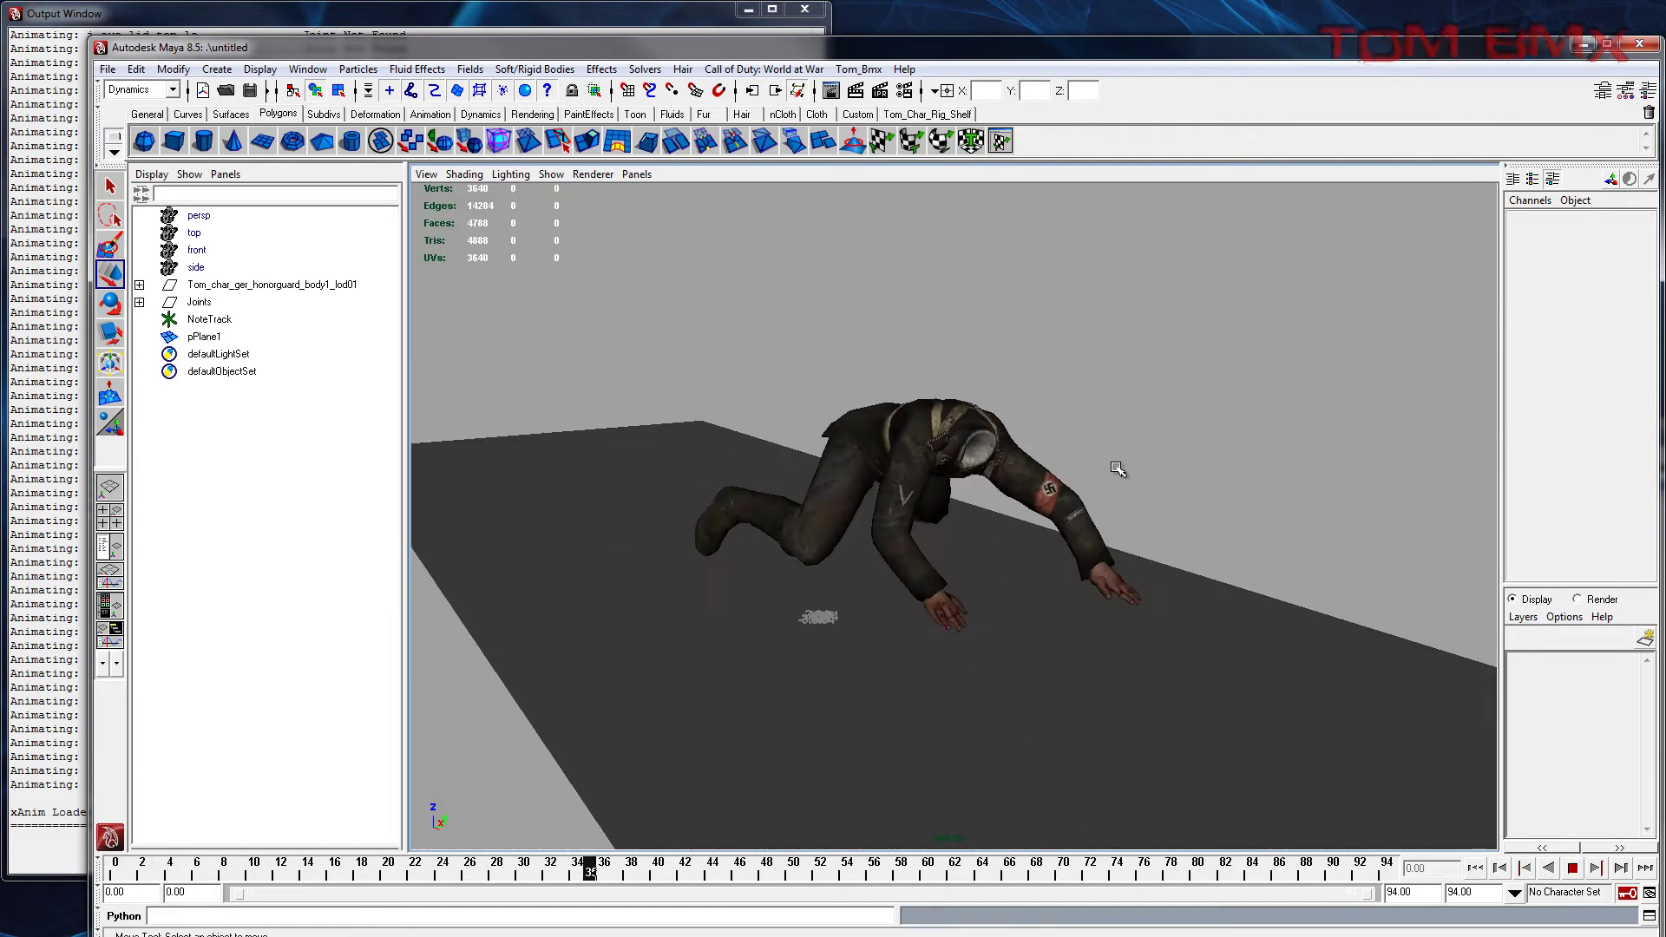
alt+drag(1227, 517, 847, 681)
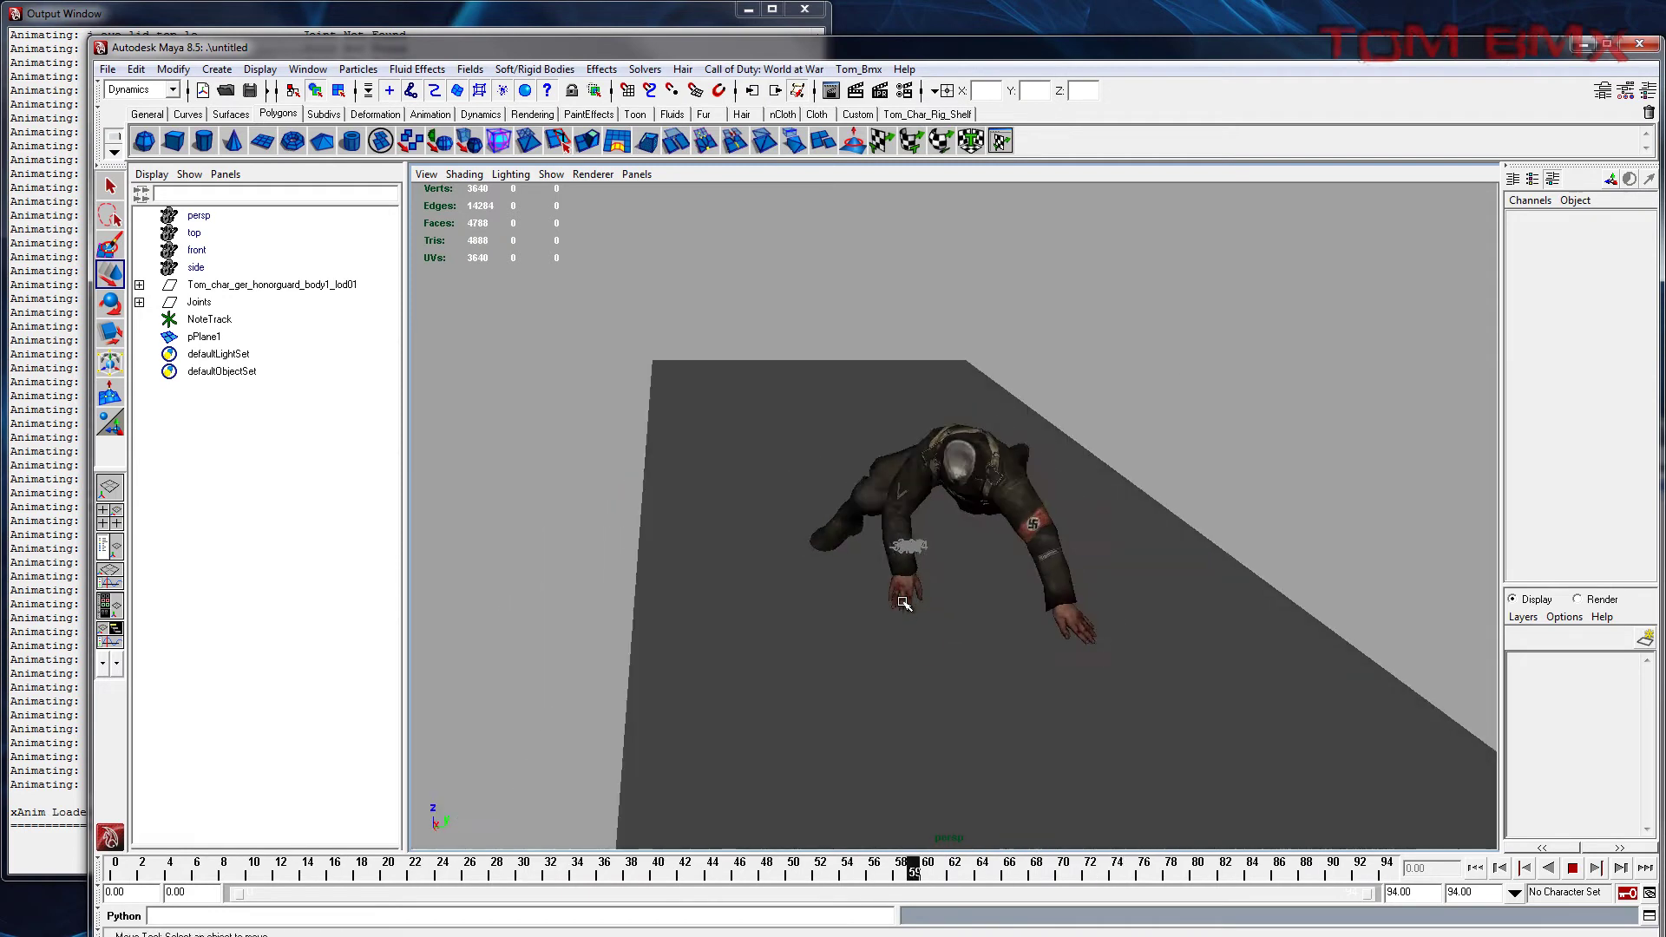
click(76, 119)
scroll(77, 119, up, 15)
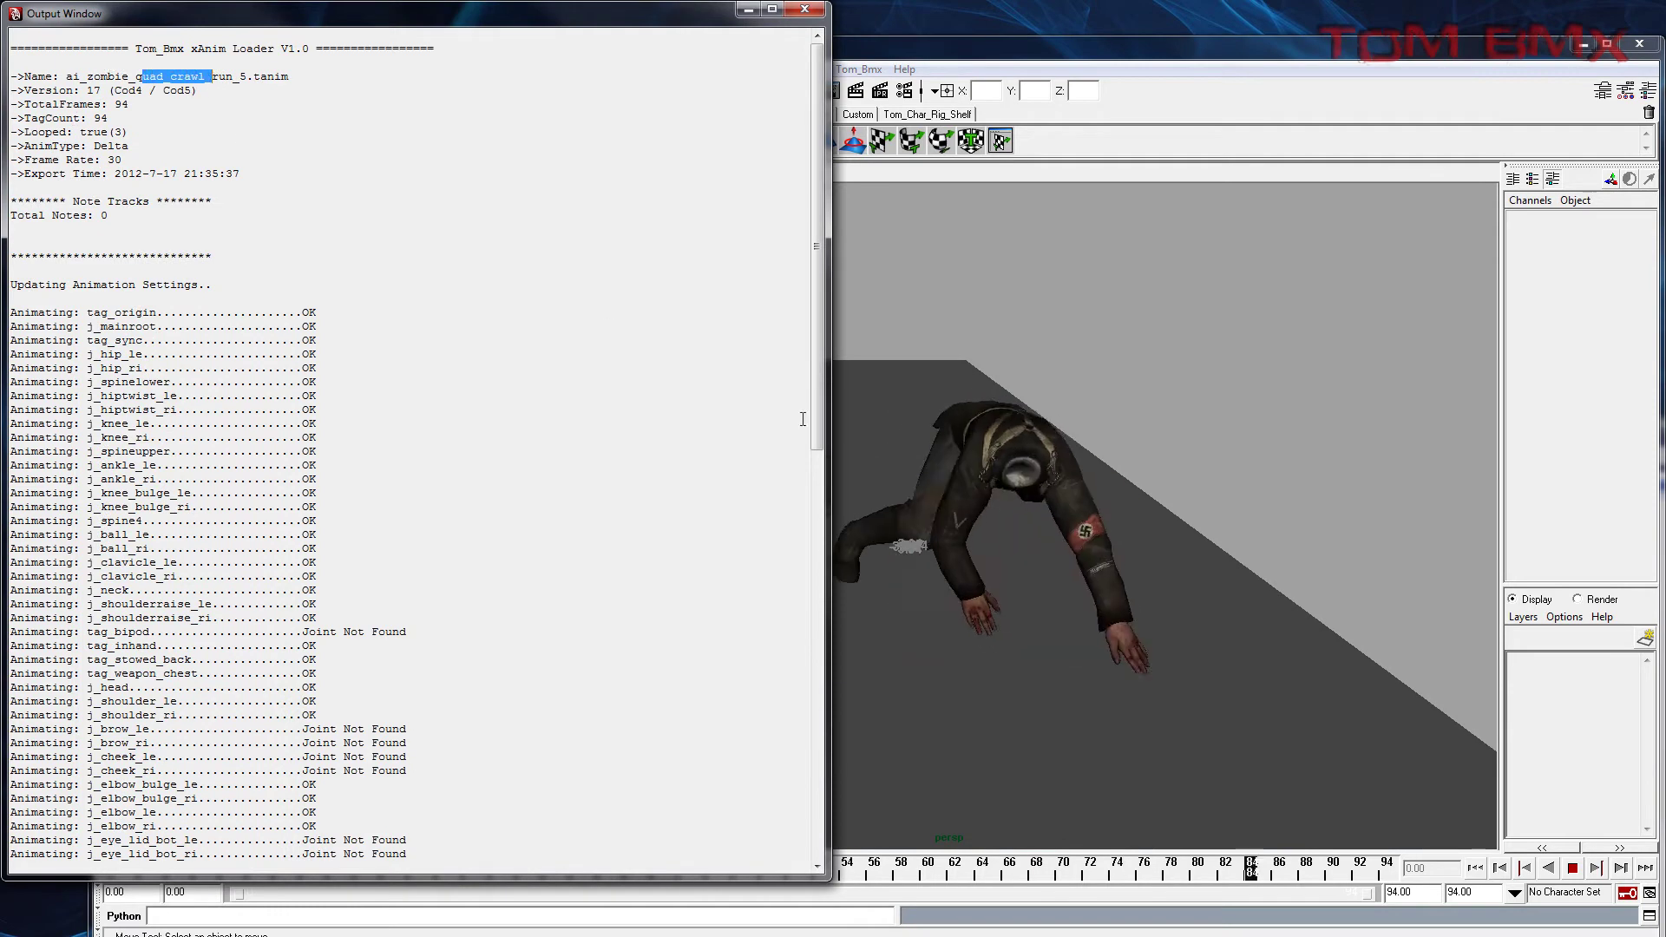
click(1034, 617)
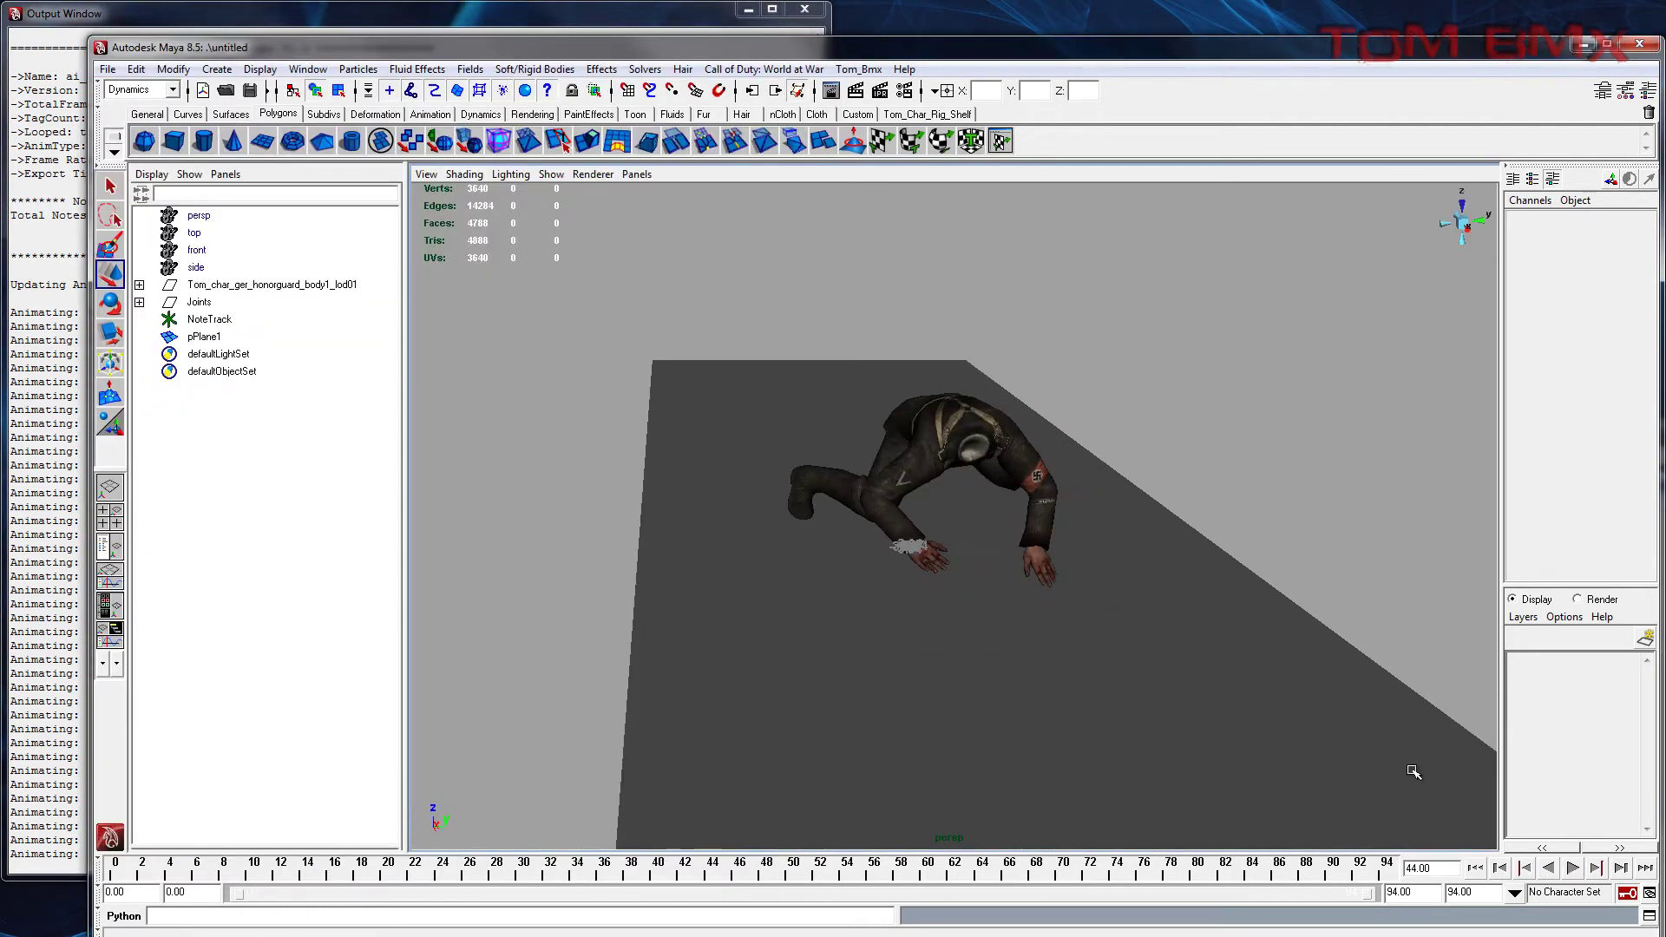
Step: Open the Graph Editor and select the whole Joints hierarchy, revealing it expanded in the Outliner
click(308, 69)
mouse_move(346, 130)
click(509, 136)
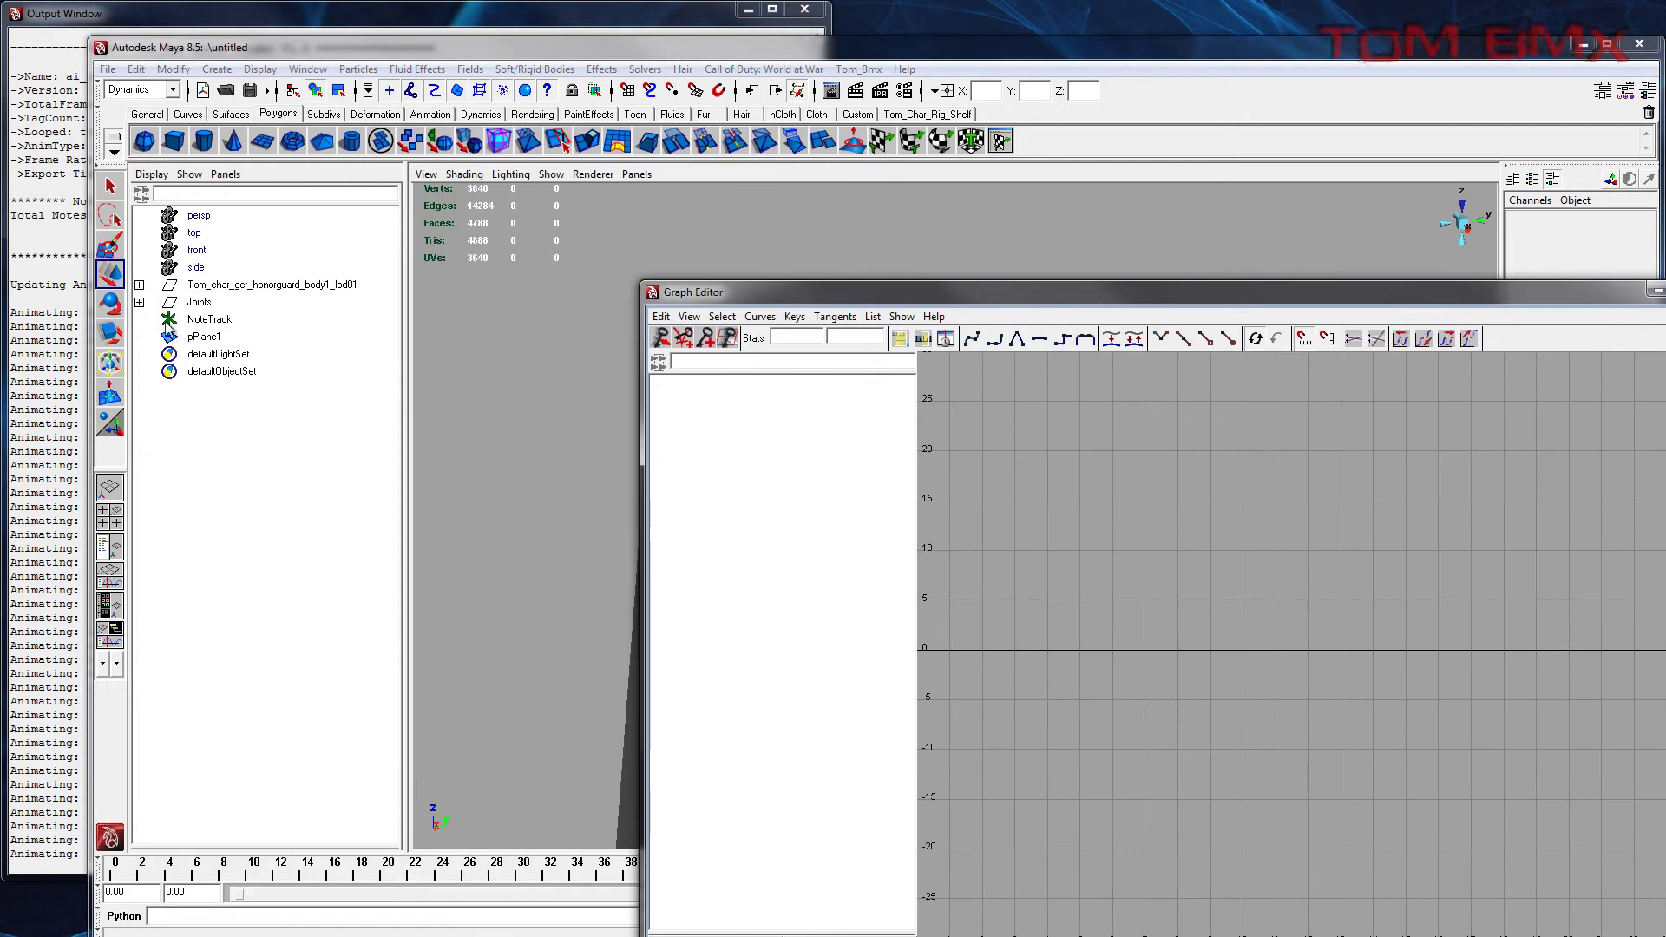
click(220, 302)
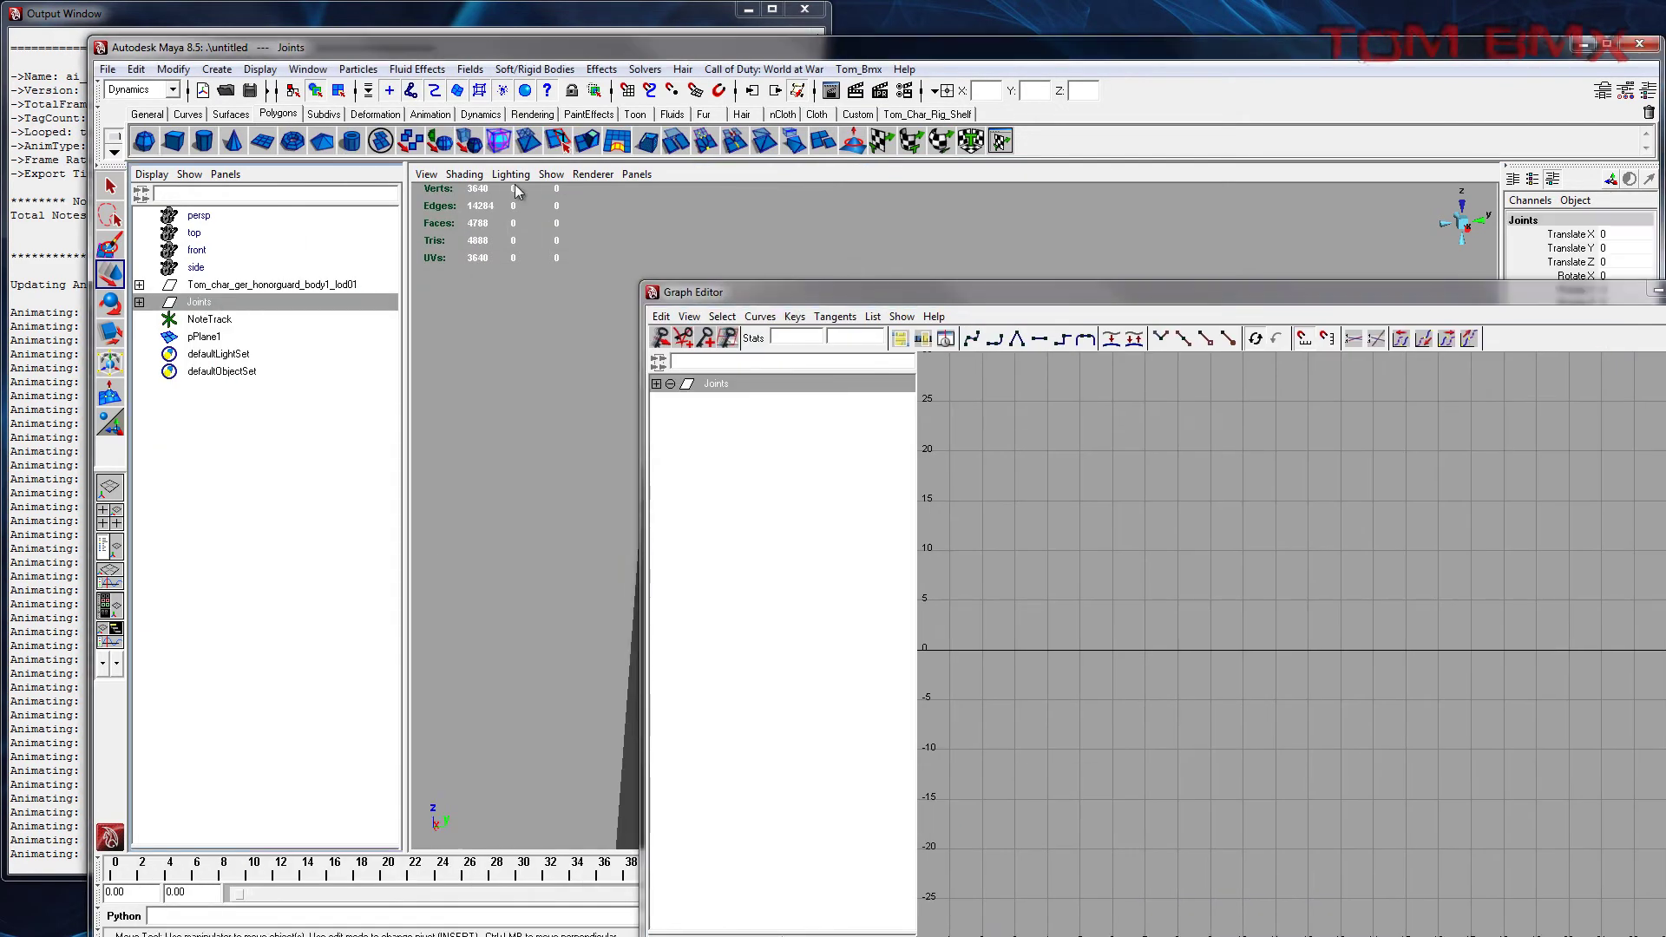
click(935, 114)
click(713, 148)
click(152, 175)
click(176, 307)
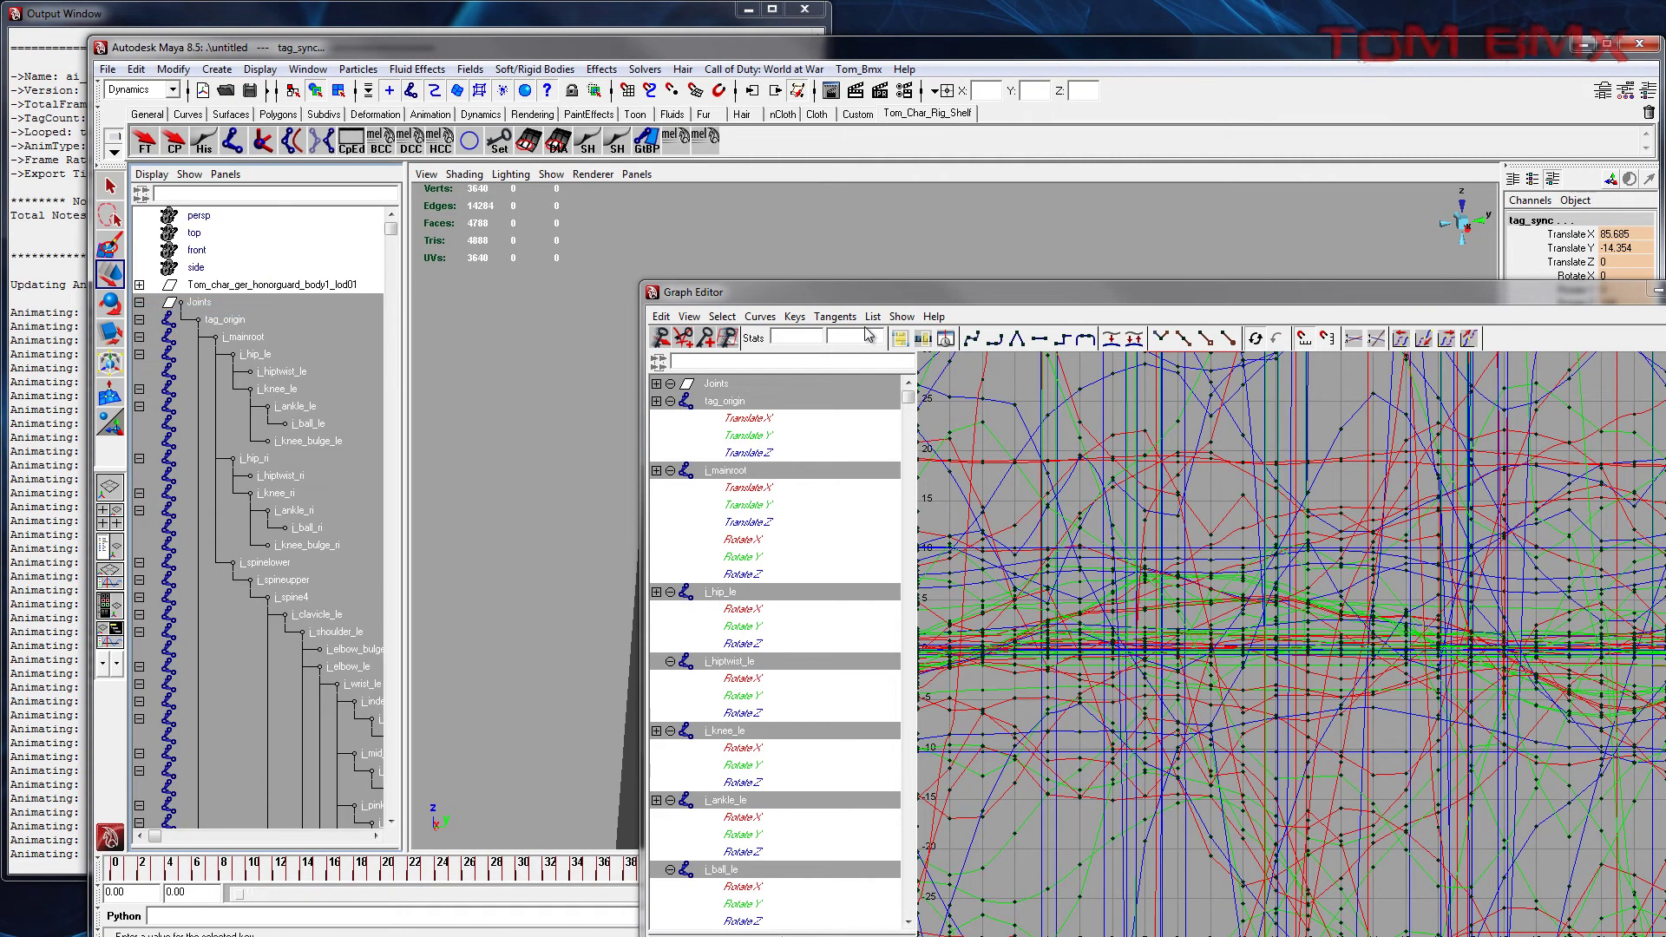
Step: Examine the animation curves of all the joints in the Graph Editor, framing and panning across their keys
drag(885, 294, 739, 227)
scroll(1169, 541, down, 7)
key(a)
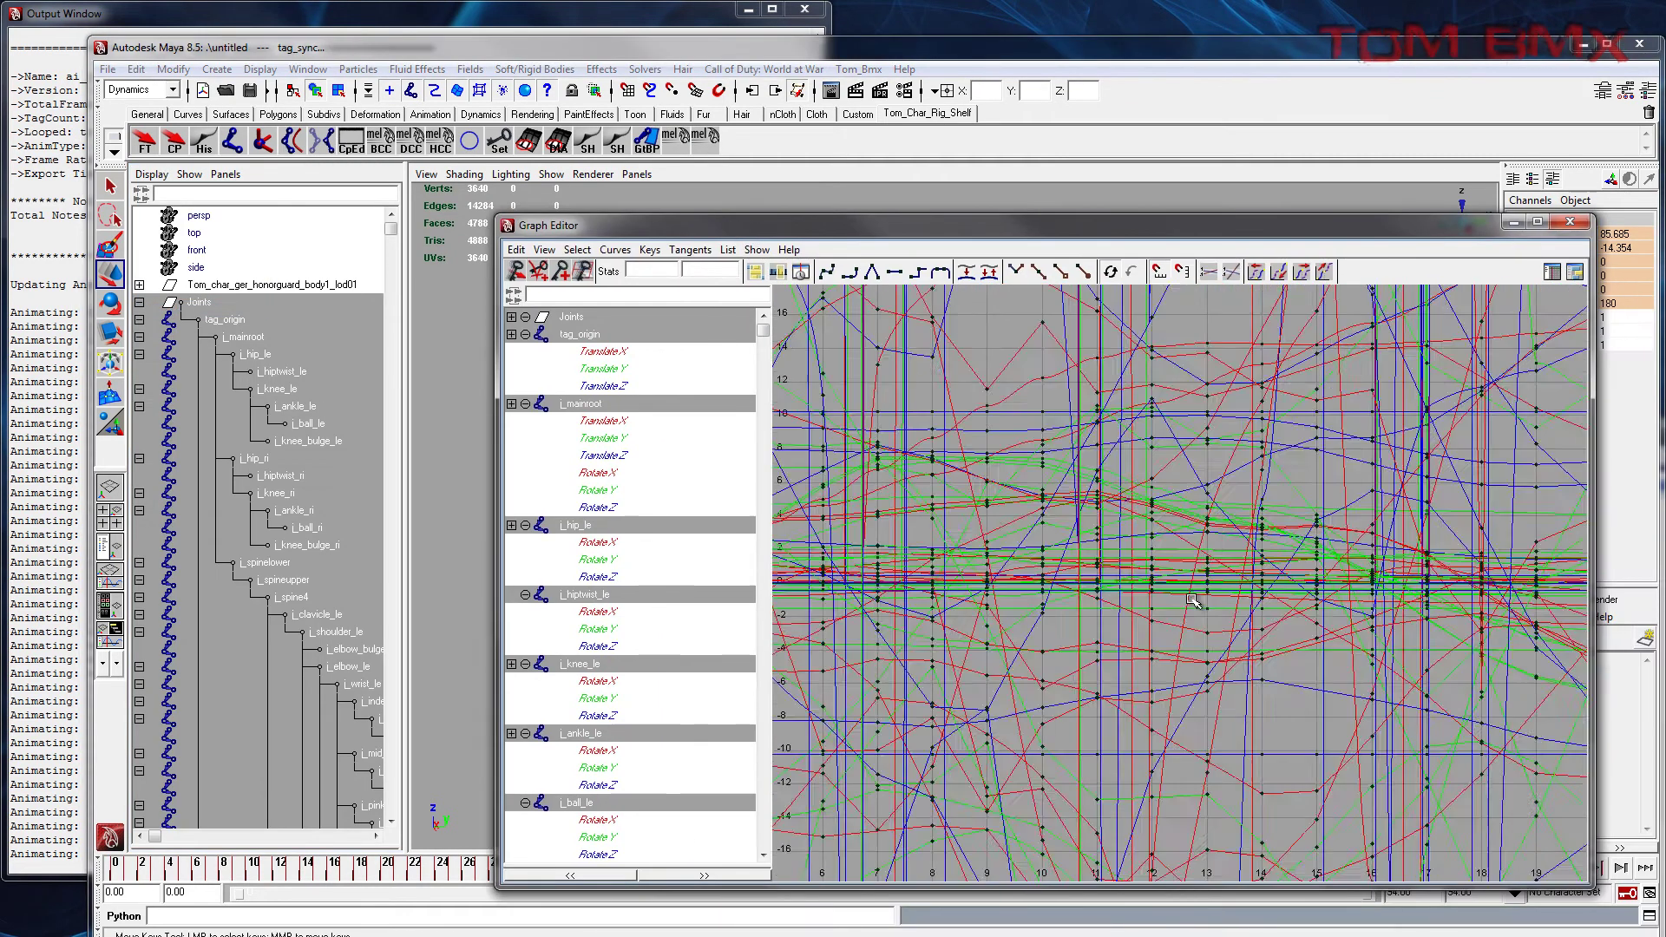
alt+middle_drag(1193, 621, 962, 625)
scroll(1016, 627, down, 4)
alt+middle_drag(1216, 626, 1082, 614)
drag(727, 228, 782, 256)
click(639, 221)
Step: Select j_mainroot, inspect its translate and rotate curves in the Graph Editor, and clear the editor from view
click(243, 337)
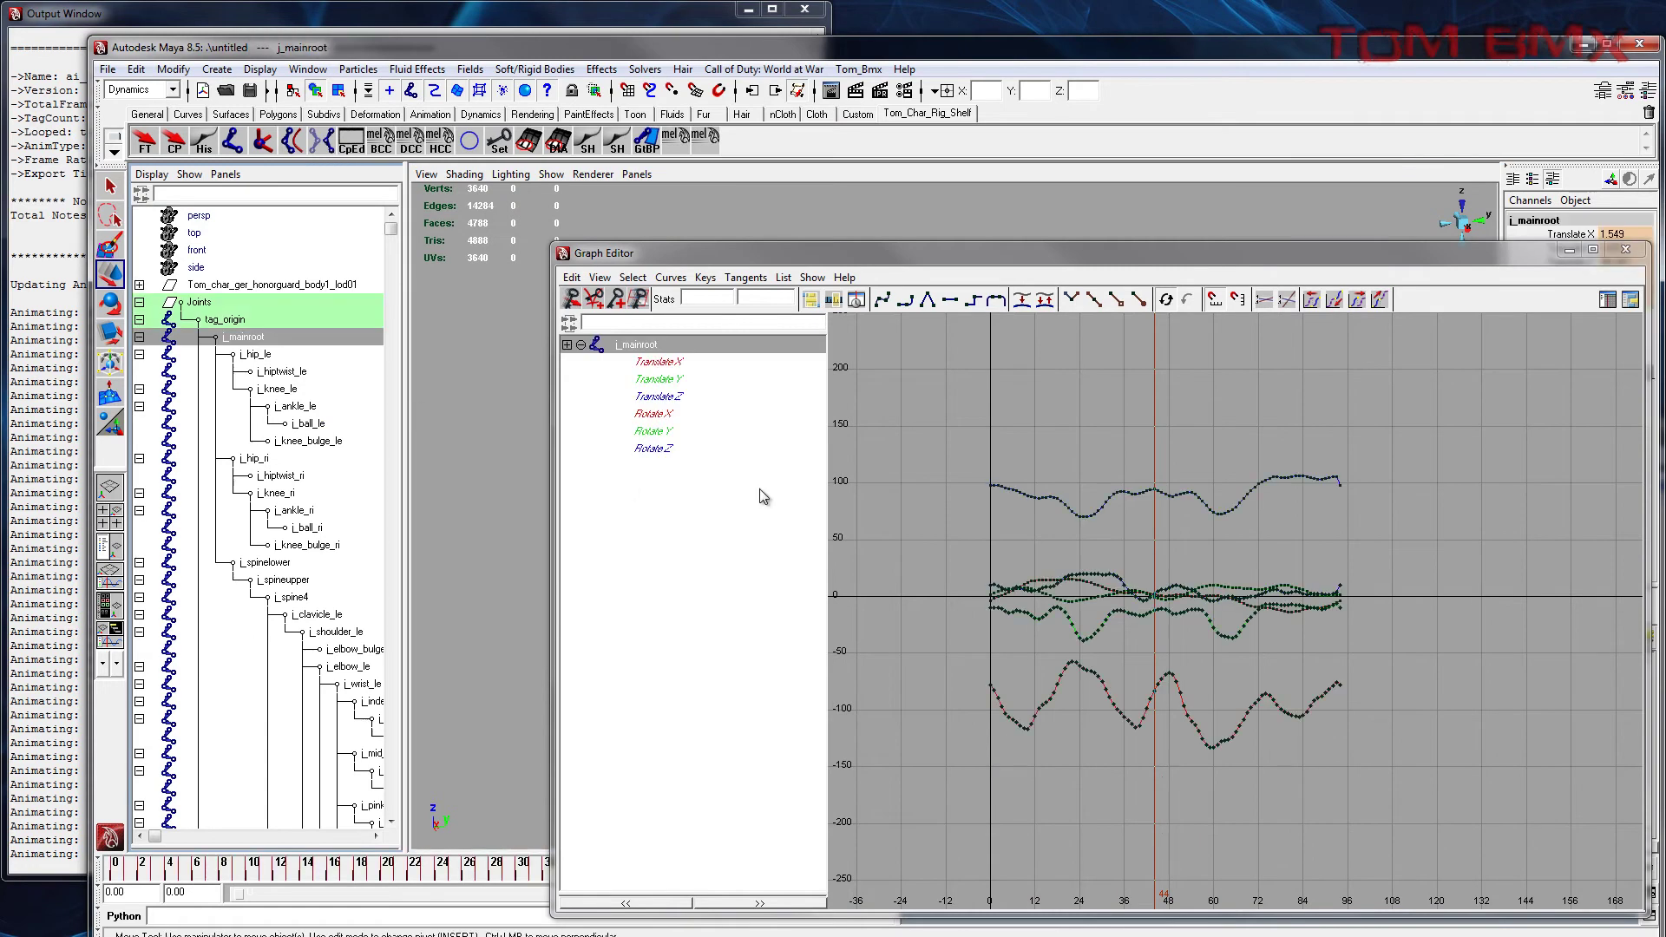
click(675, 446)
scroll(1209, 639, up, 3)
scroll(1079, 503, up, 4)
scroll(1302, 680, down, 8)
scroll(1195, 620, up, 5)
drag(725, 258, 1665, 599)
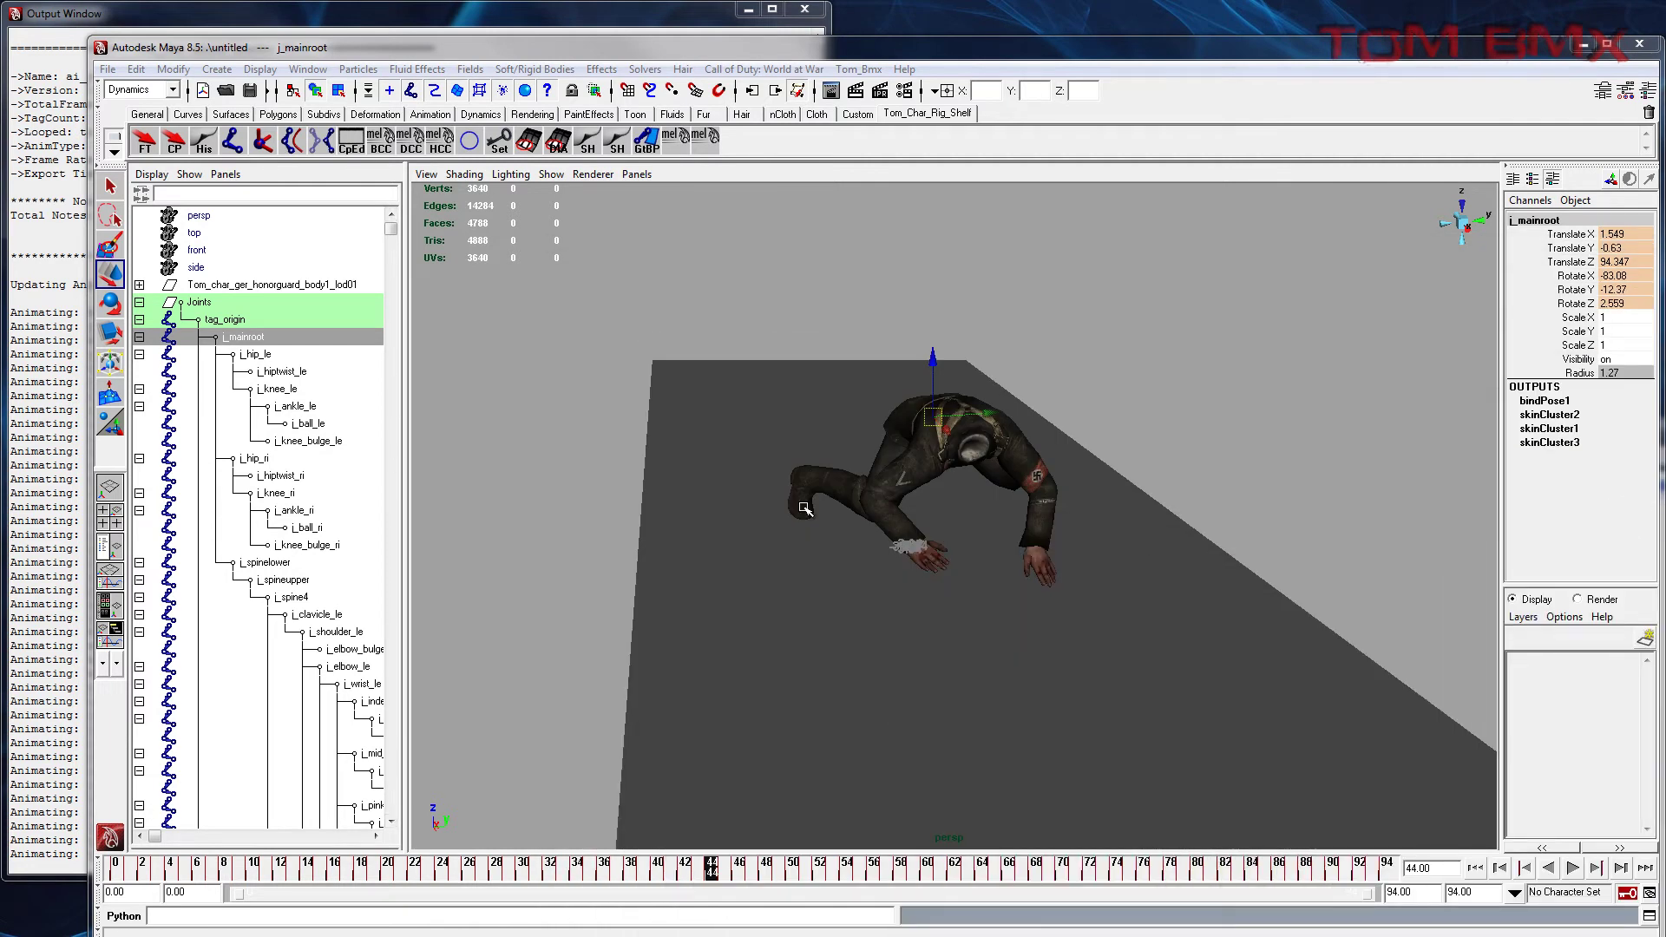
Step: Import ai_zombie_climb_chain.tanim onto the character and check its total frames in the output log
click(388, 137)
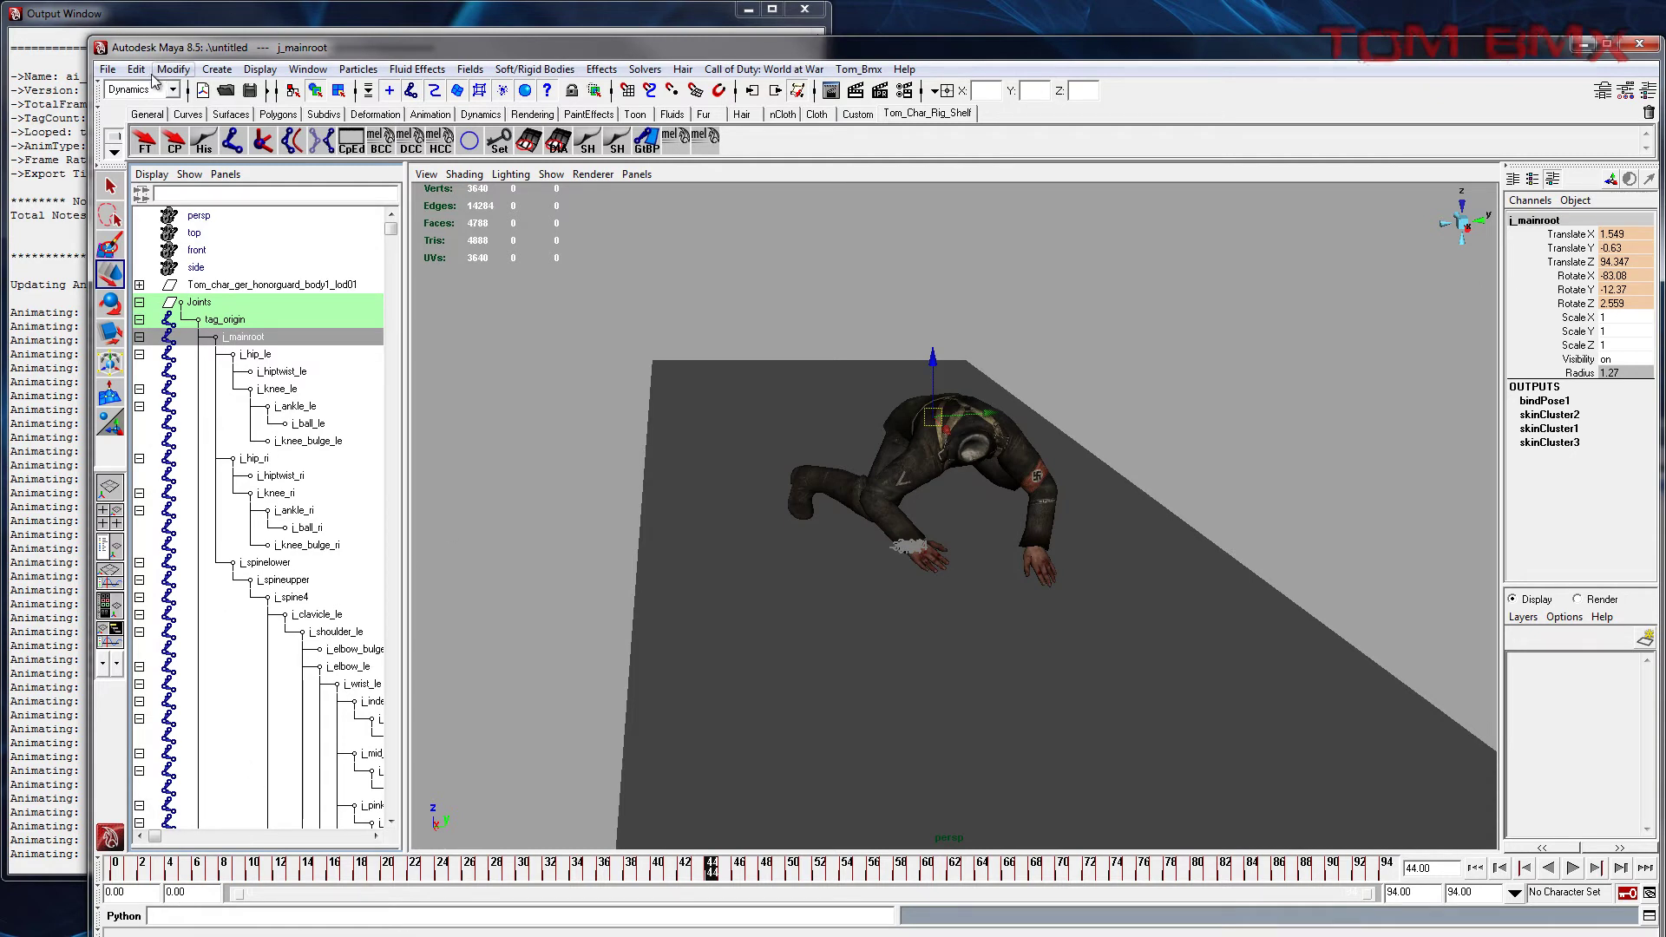
click(107, 70)
click(174, 218)
click(655, 526)
double_click(668, 533)
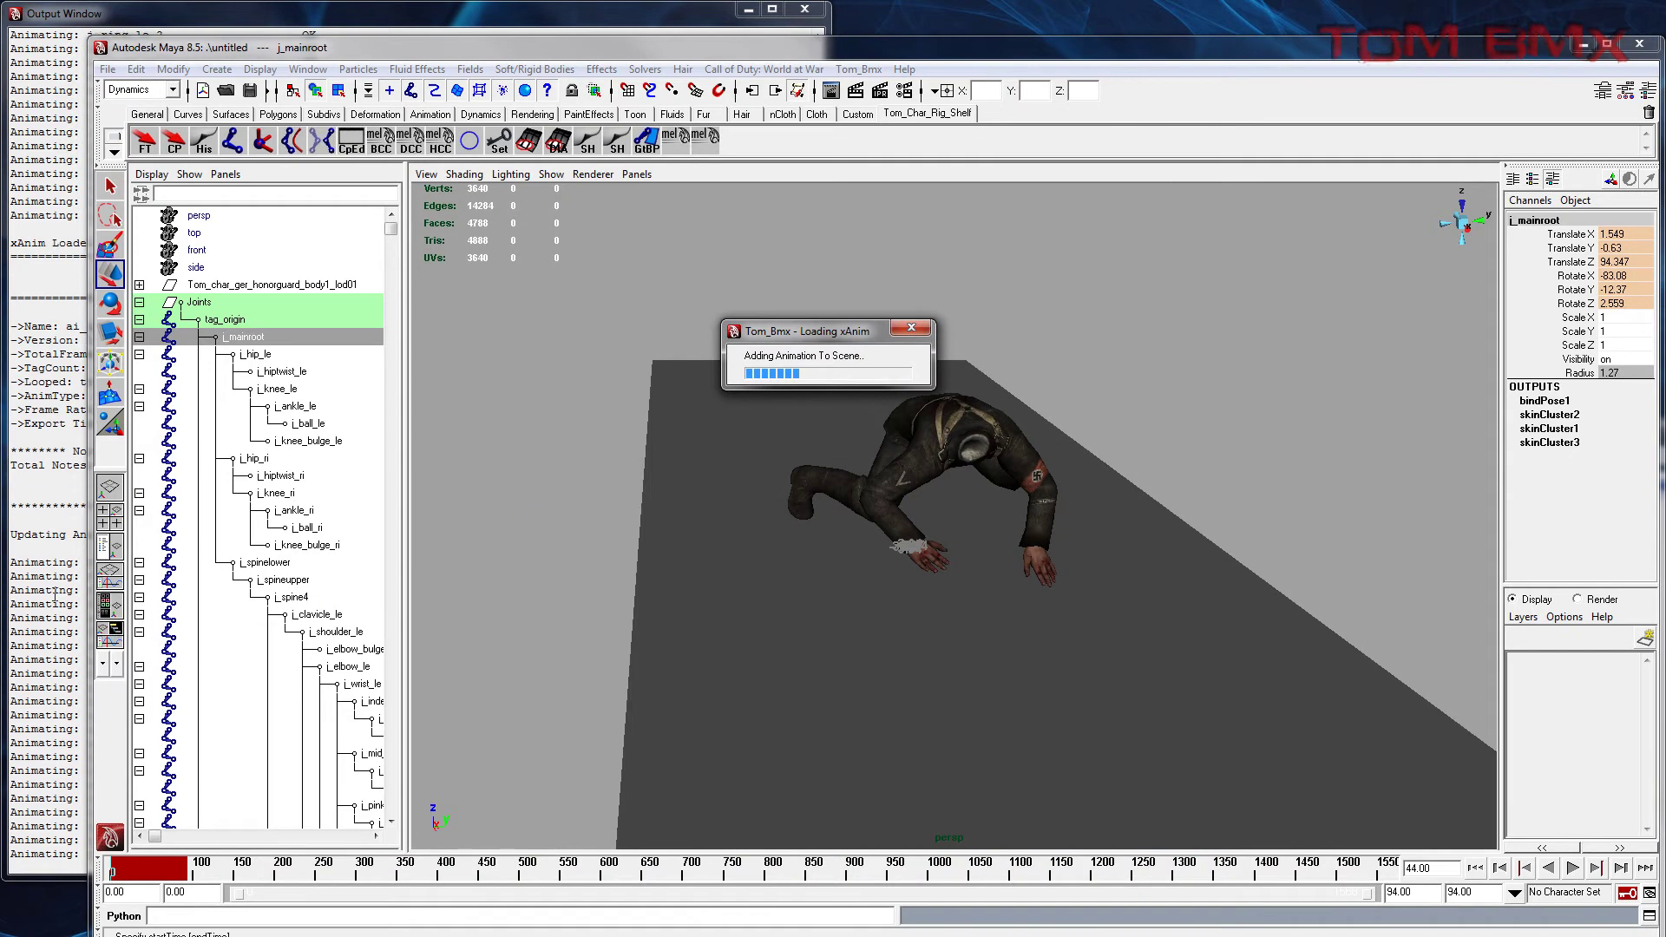
click(82, 599)
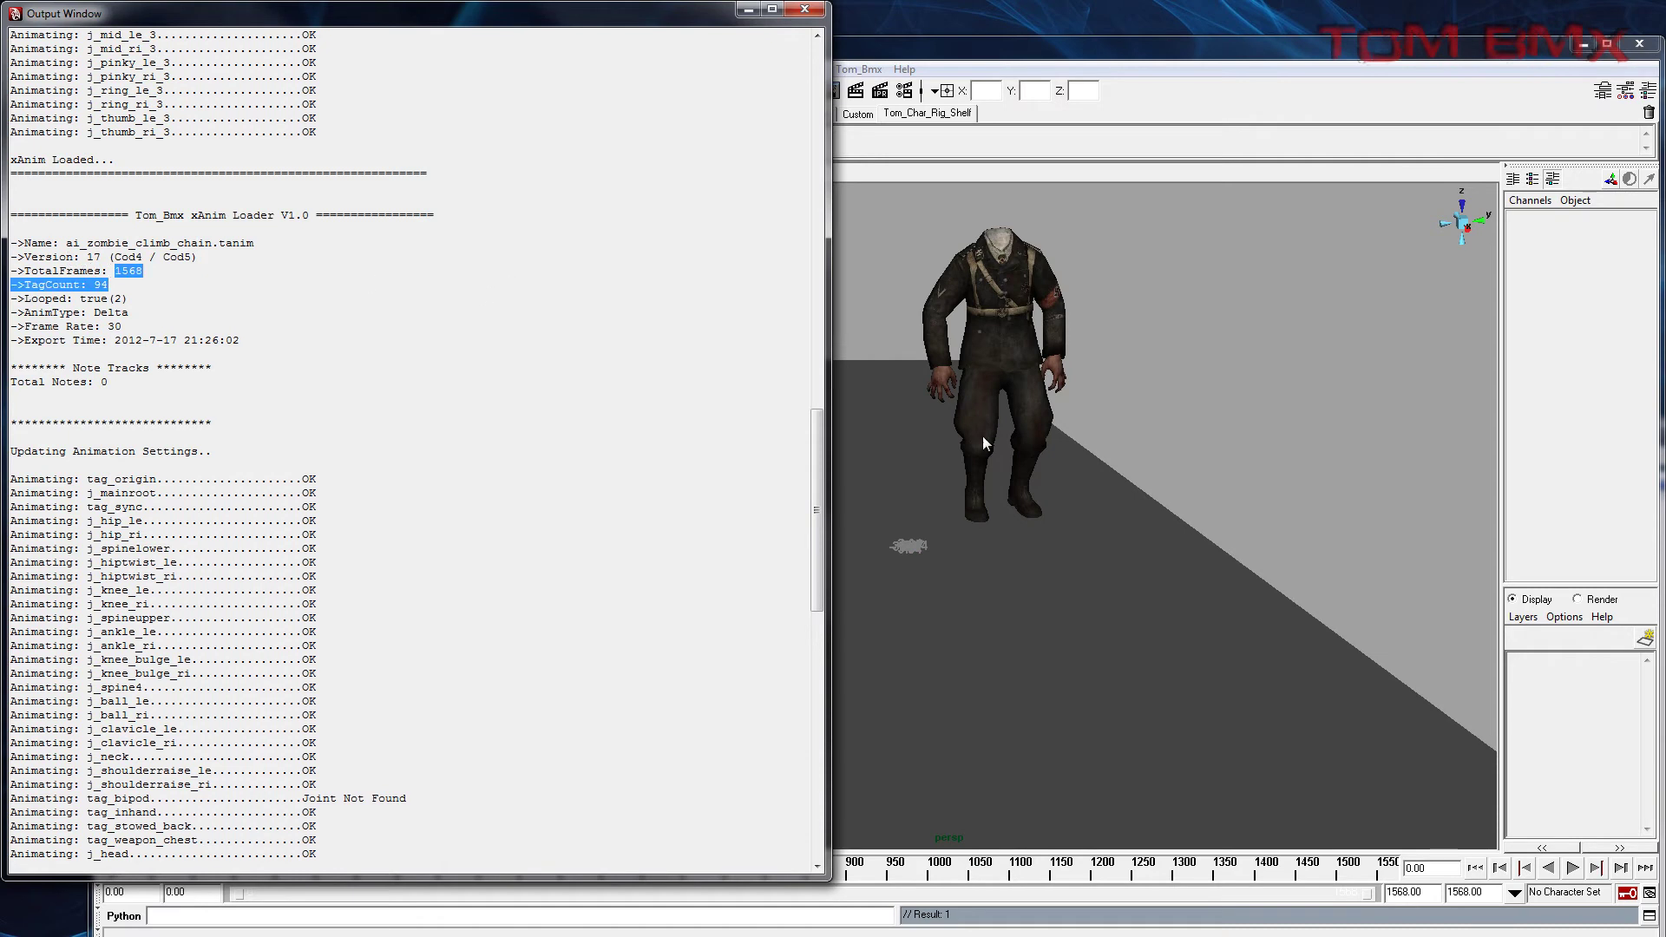
Step: Set the persp camera's Far Clip Plane to 100000
click(991, 533)
scroll(965, 505, down, 3)
click(919, 508)
alt+middle_drag(961, 500, 746, 566)
click(425, 176)
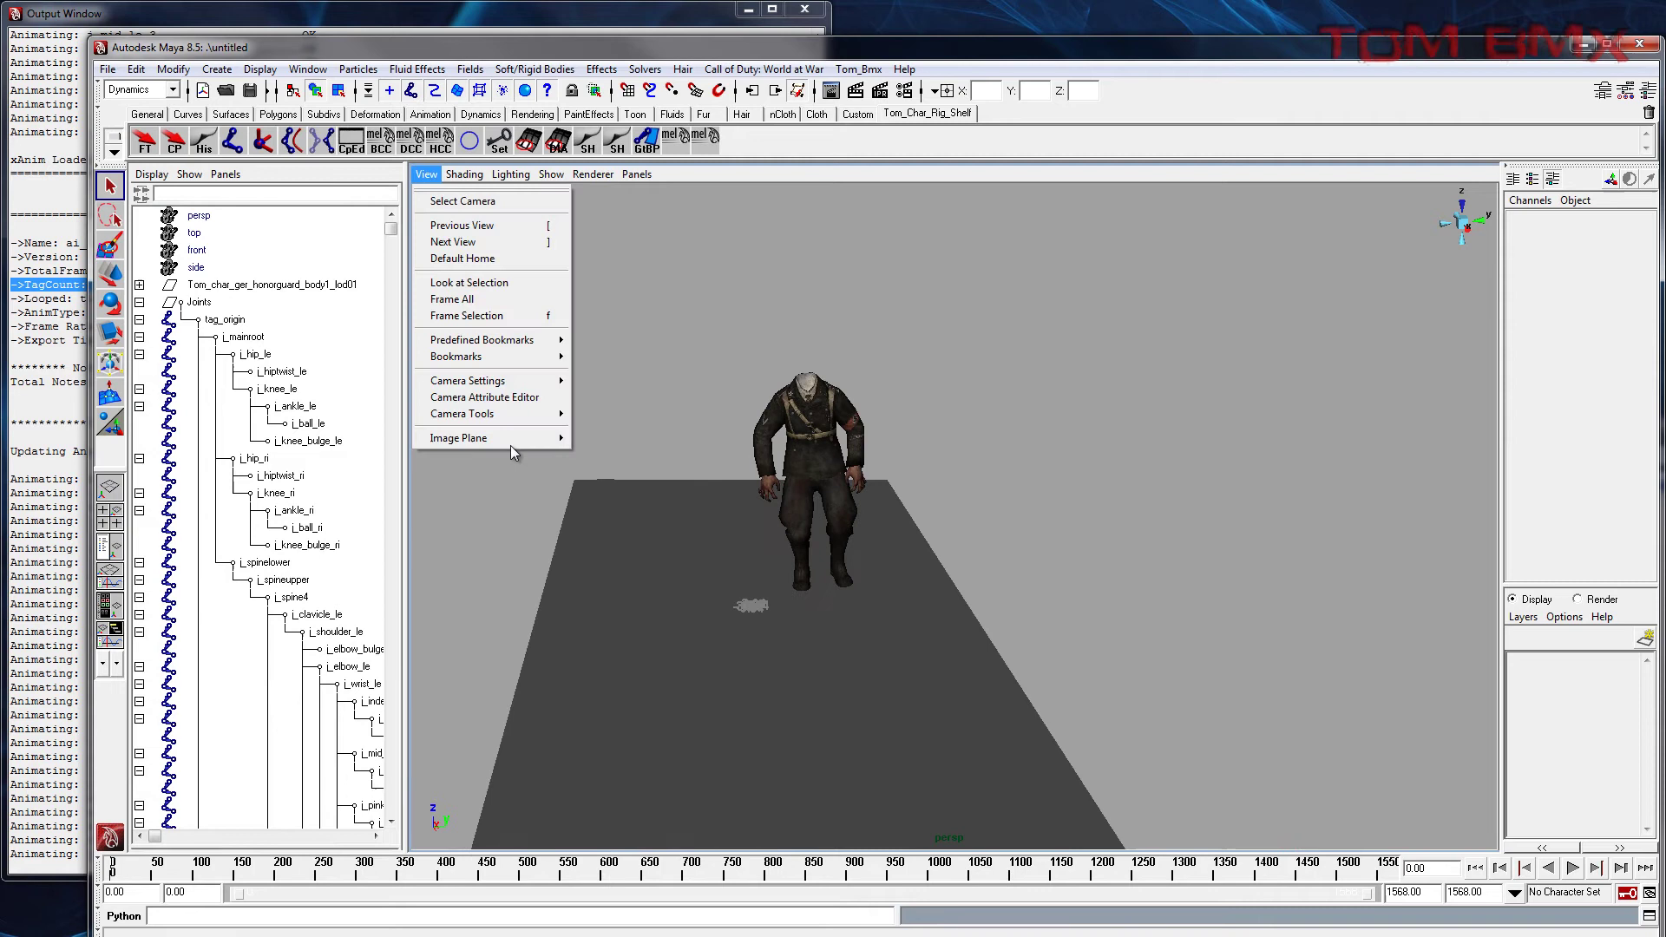
click(519, 399)
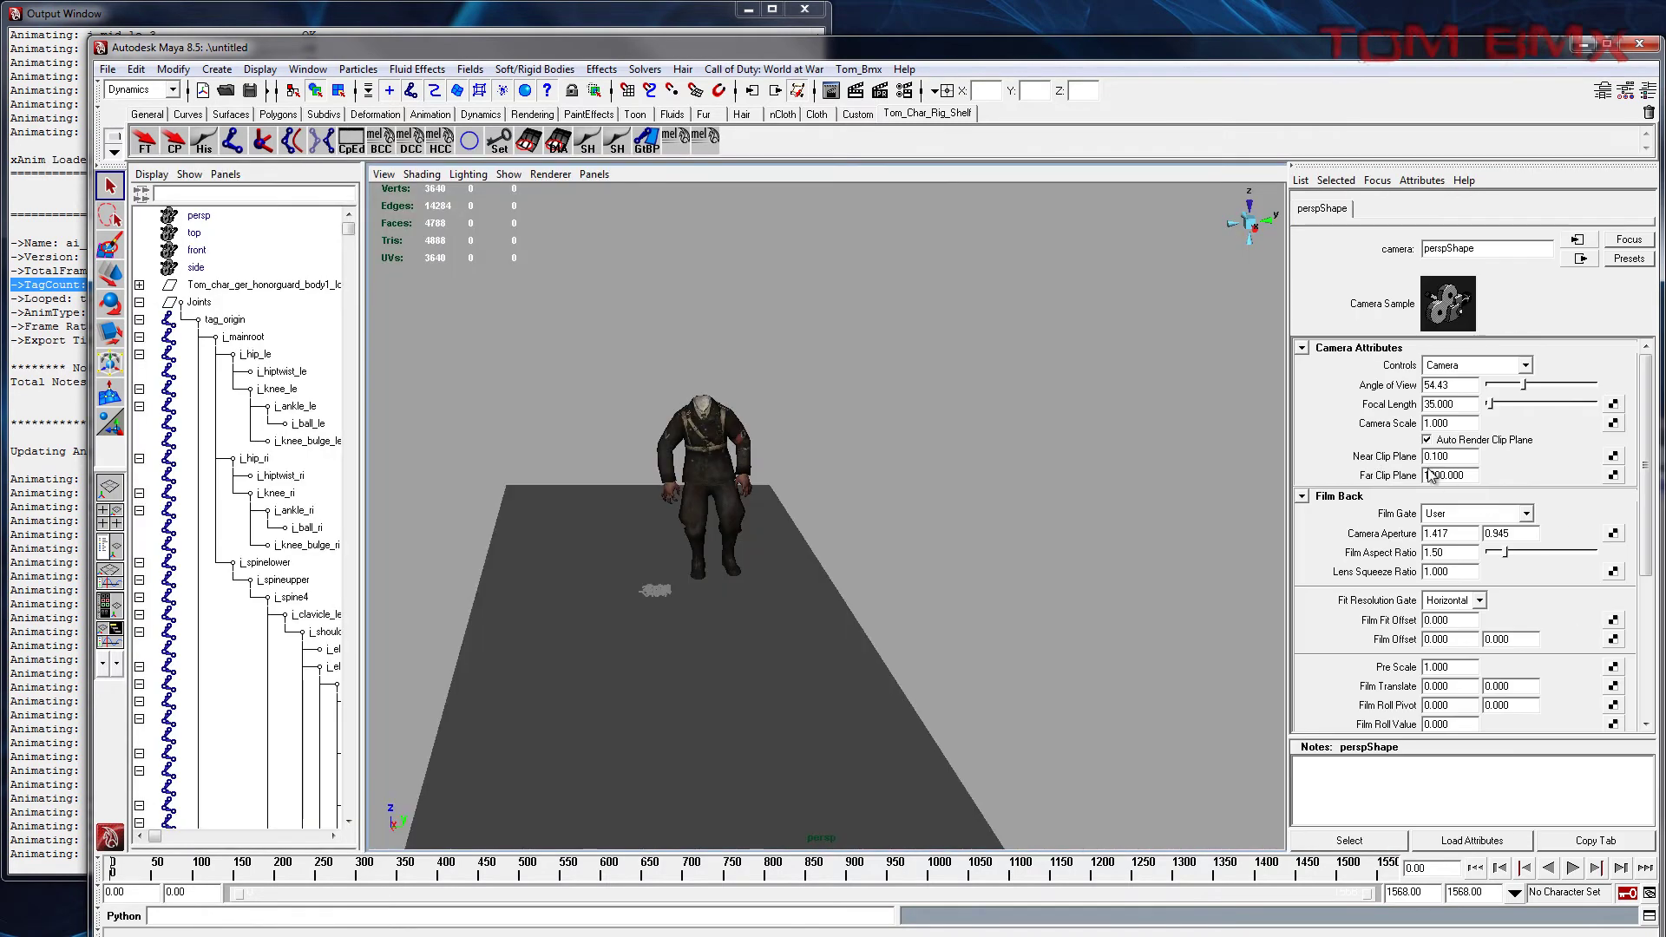
key(Return)
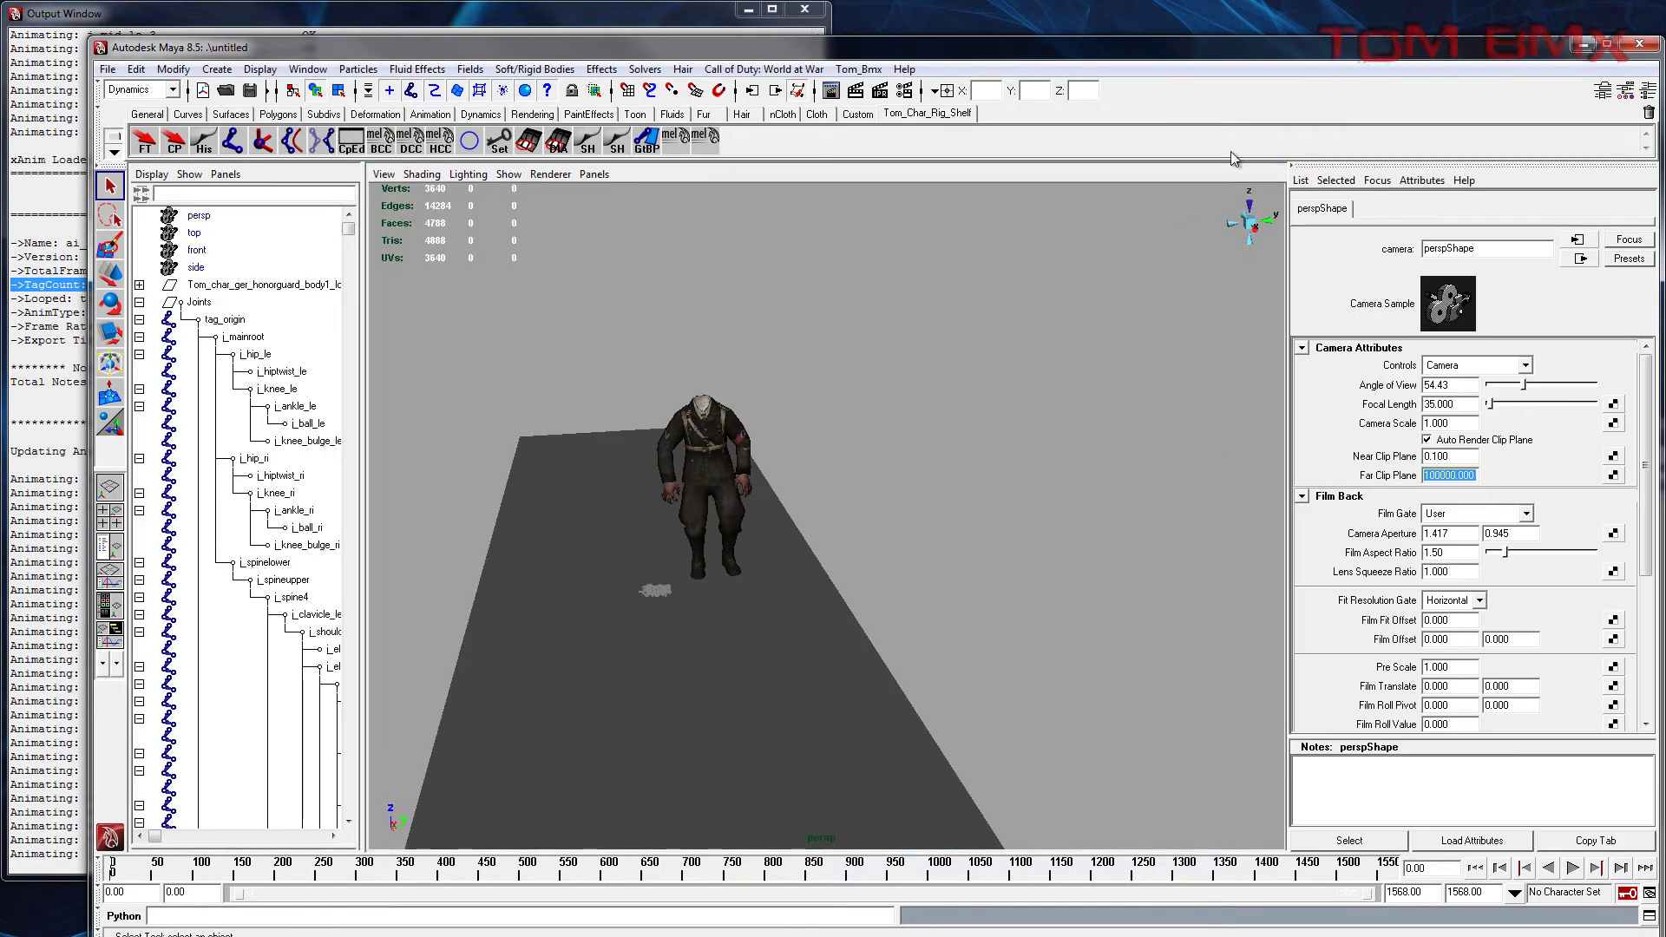
click(1296, 171)
Step: Move the floor plane along the ground so that the character stands near one end of it
alt+drag(868, 564, 1125, 583)
alt+middle_drag(1125, 583, 988, 614)
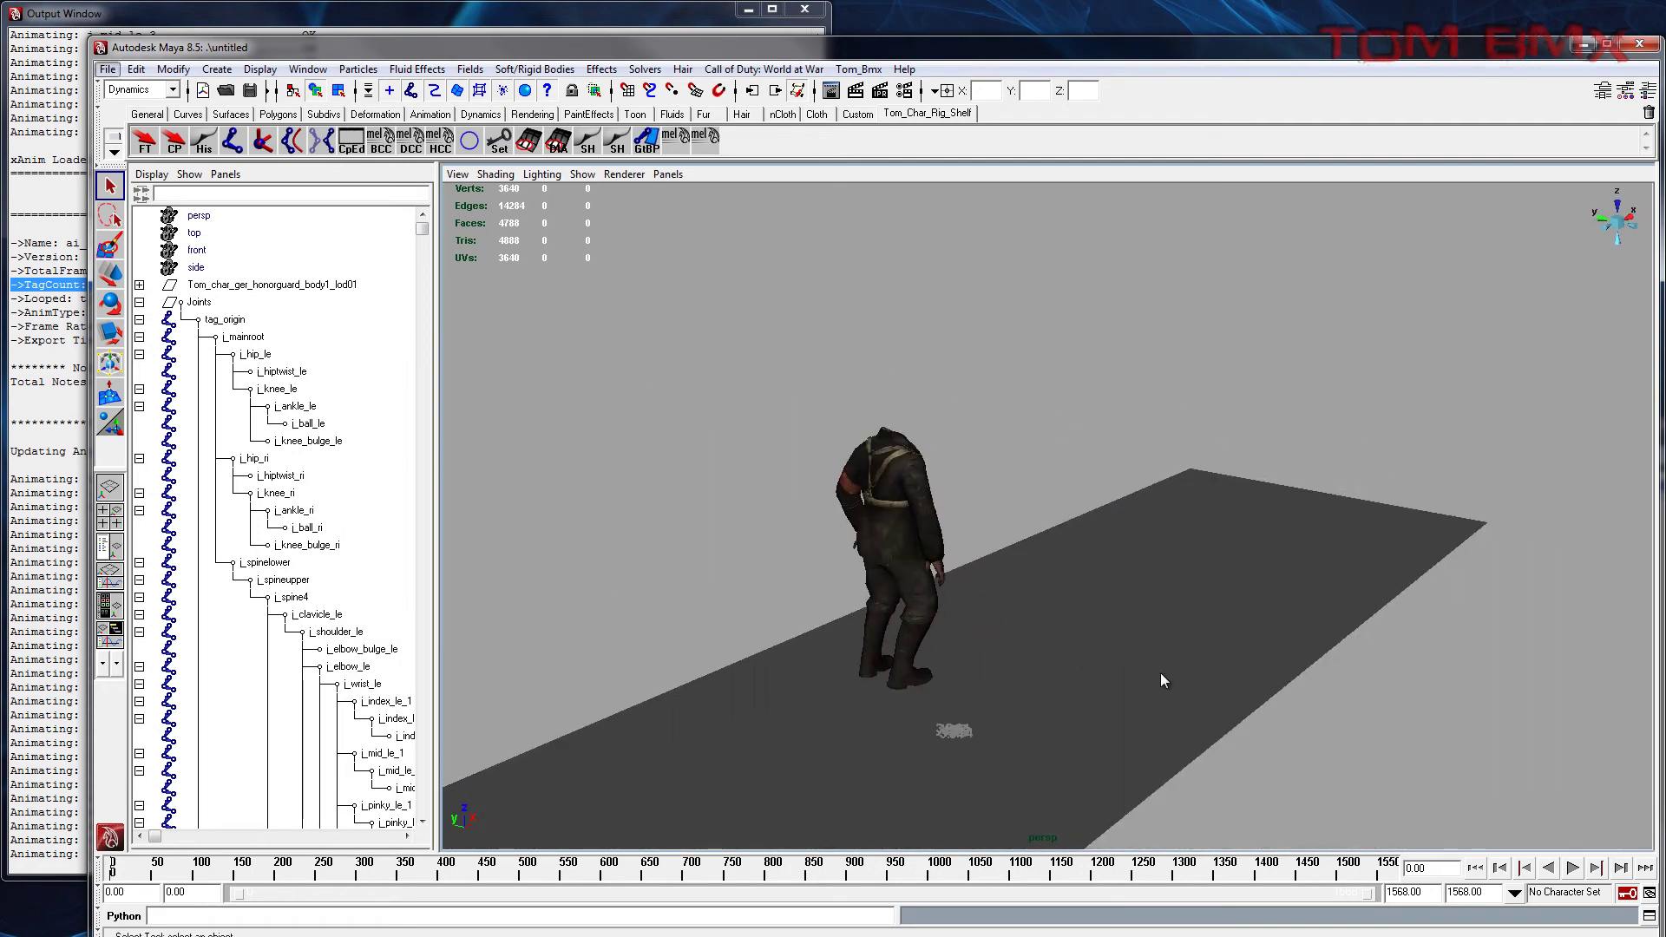
click(987, 710)
key(w)
alt+drag(902, 716, 1297, 493)
alt+drag(1317, 638, 1291, 657)
alt+middle_drag(1090, 612, 1041, 662)
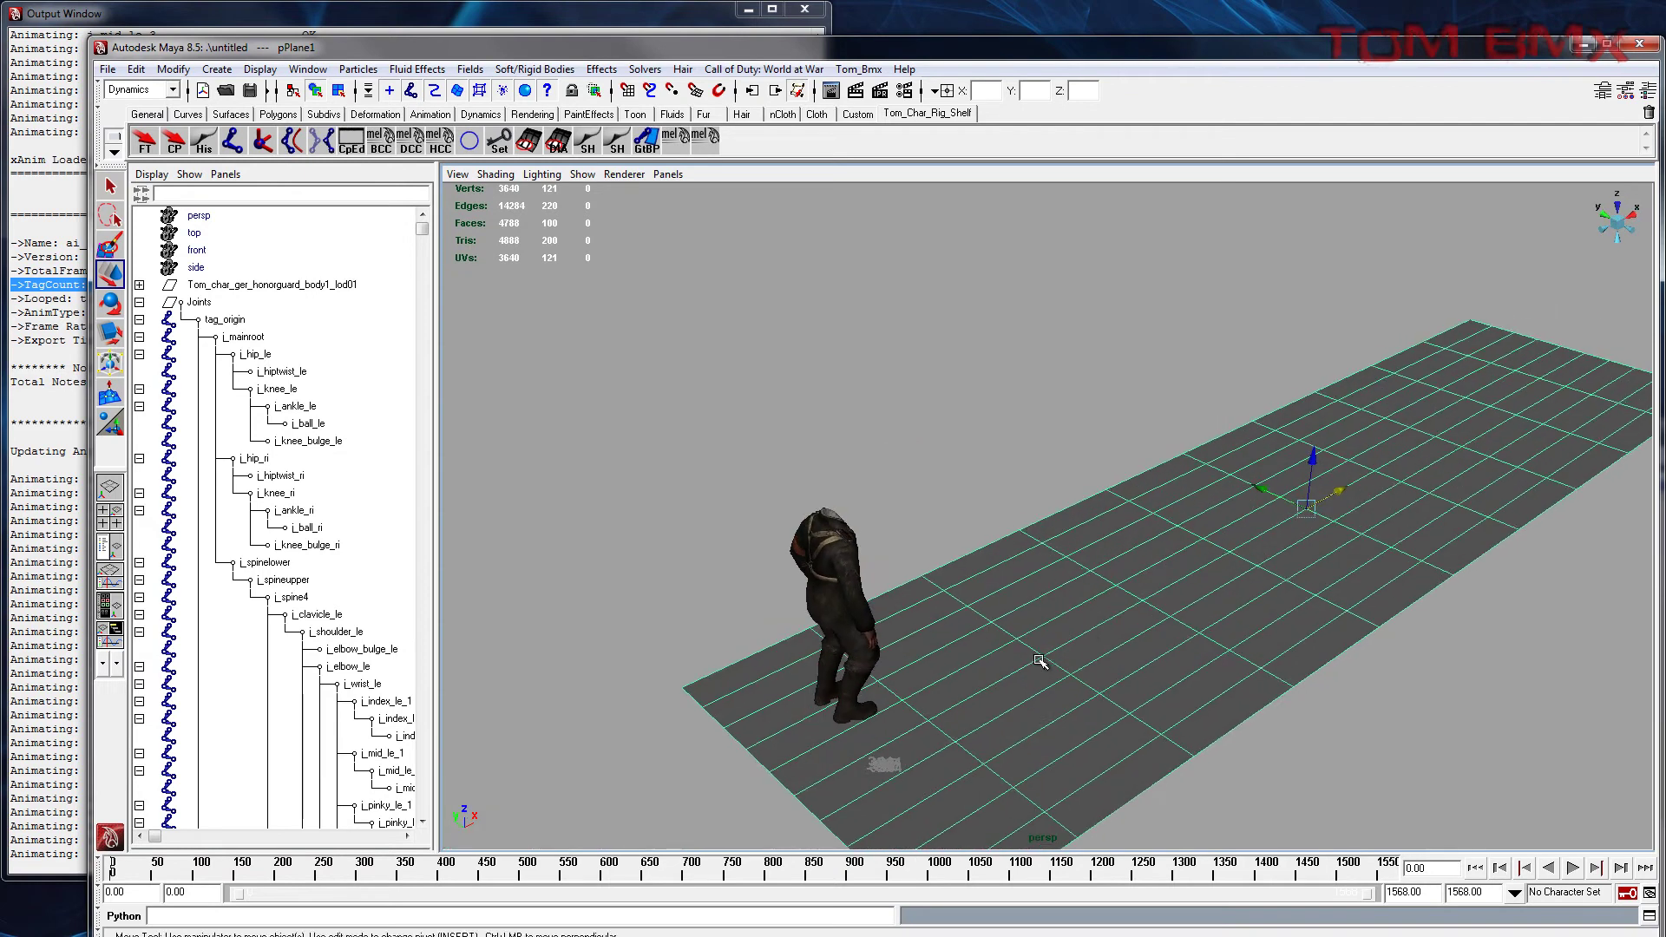
ctrl+click(1110, 547)
Step: Play and scrub through the chain climb animation, following the character as it climbs above the floor plane
click(1572, 868)
mouse_move(1146, 555)
alt+mouse_down()
mouse_move(1083, 524)
mouse_move(959, 621)
mouse_move(1059, 587)
mouse_move(938, 608)
alt+mouse_up()
drag(1206, 751, 1189, 703)
alt+drag(946, 820, 991, 800)
click(815, 875)
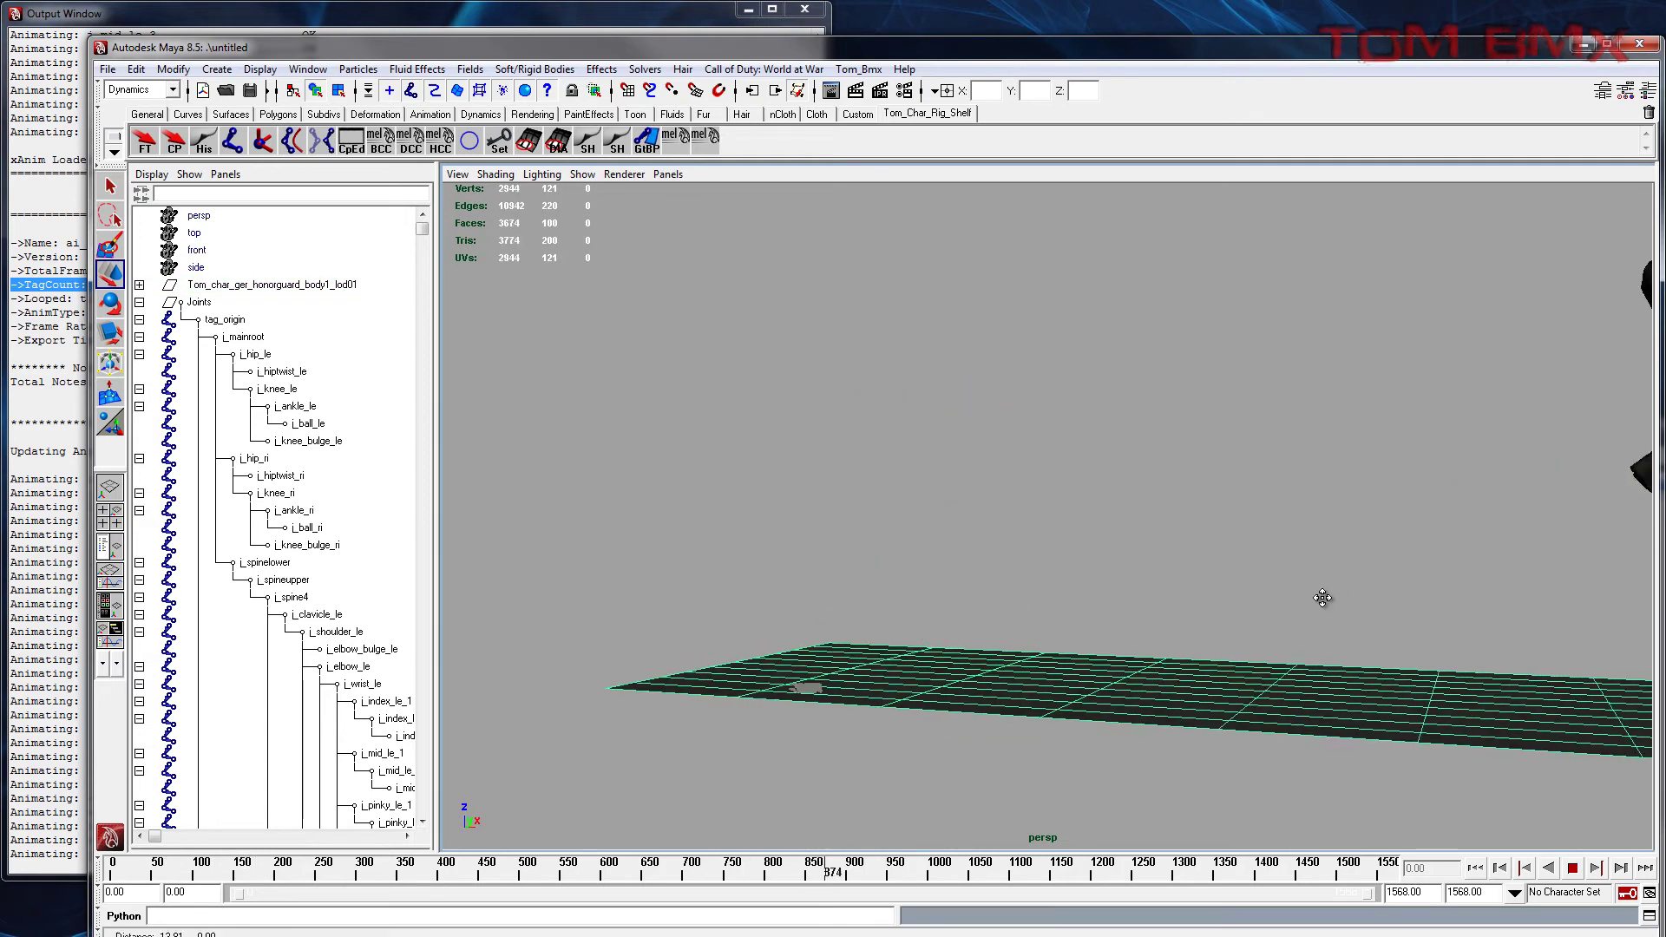
alt+drag(1339, 599, 845, 680)
alt+drag(1198, 644, 851, 706)
alt+drag(1101, 655, 1038, 637)
click(852, 535)
alt+drag(882, 578, 1477, 825)
key(Escape)
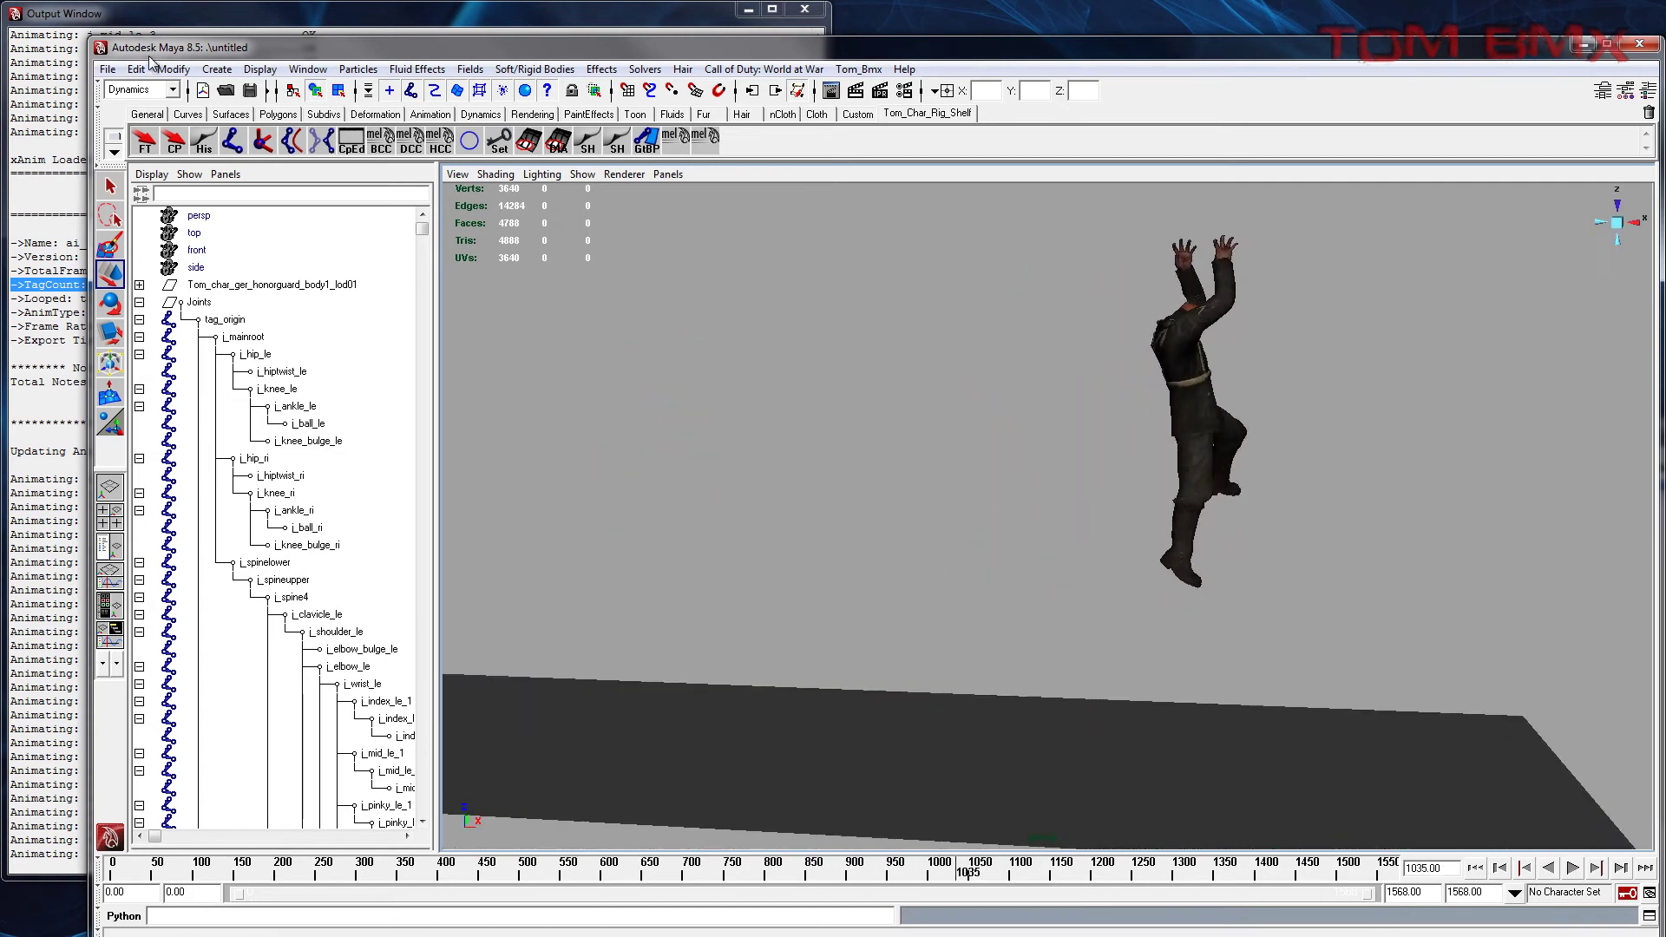
Step: Browse the COD xAnim files available for import in the scenes folder, from the newest animations through the zombie and zombie dog sets
click(108, 68)
click(156, 217)
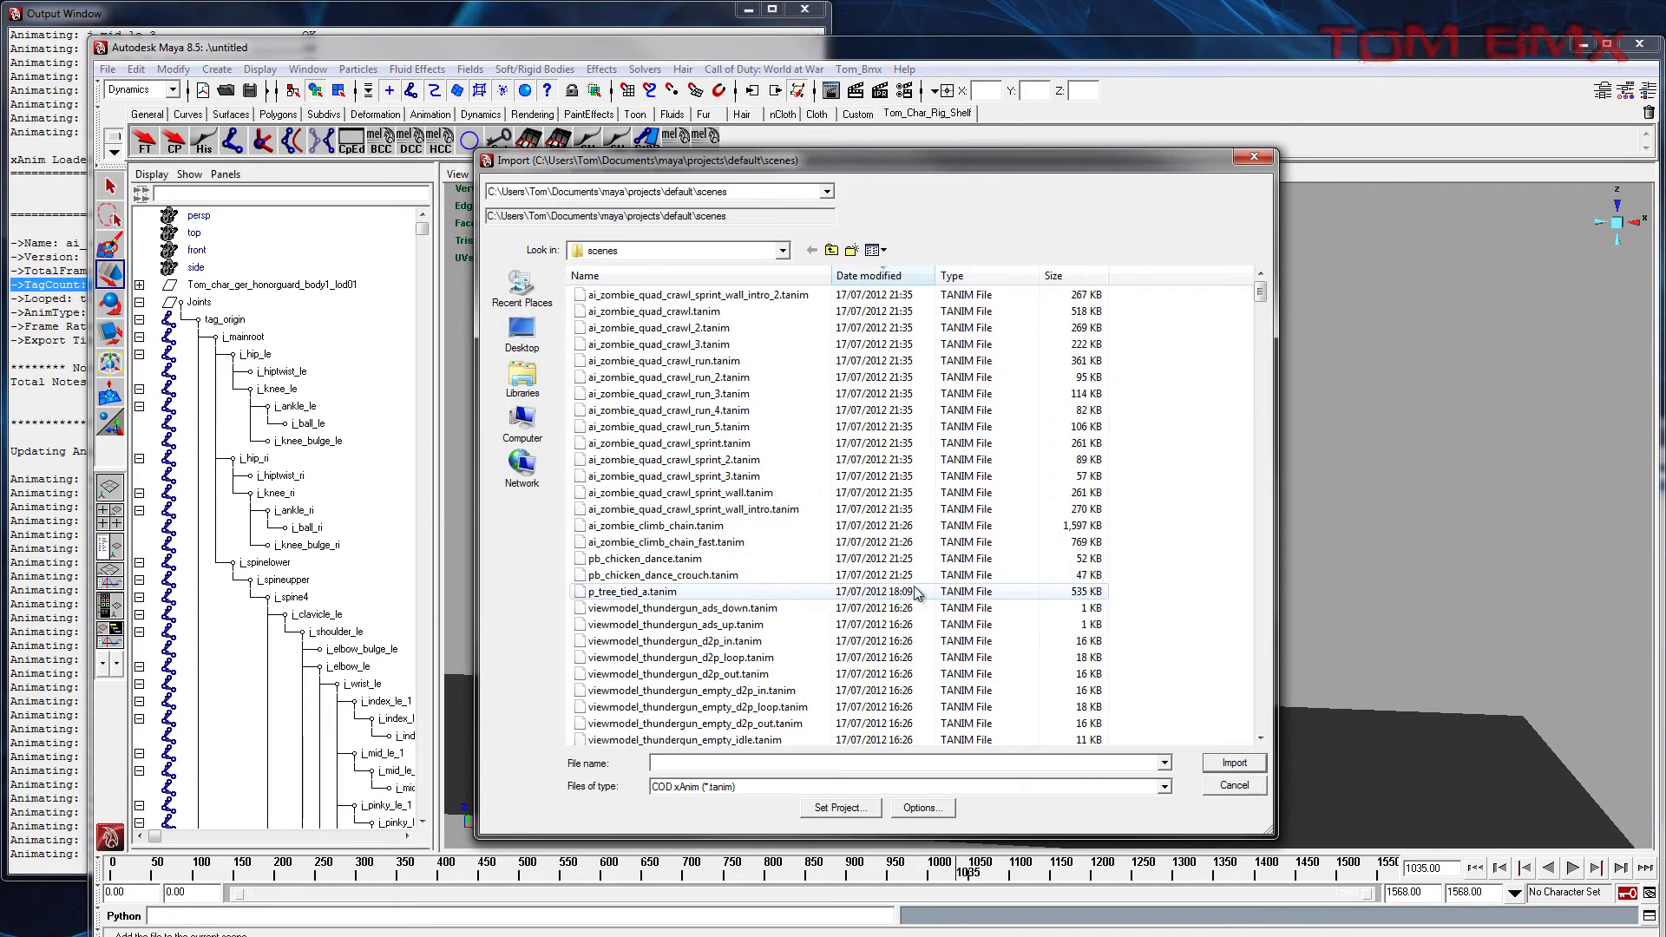
click(848, 510)
scroll(846, 514, down, 15)
scroll(846, 514, down, 15)
scroll(733, 533, down, 9)
scroll(734, 533, down, 12)
scroll(774, 534, down, 12)
scroll(773, 533, down, 12)
scroll(774, 534, up, 10)
scroll(774, 534, up, 10)
scroll(773, 534, up, 10)
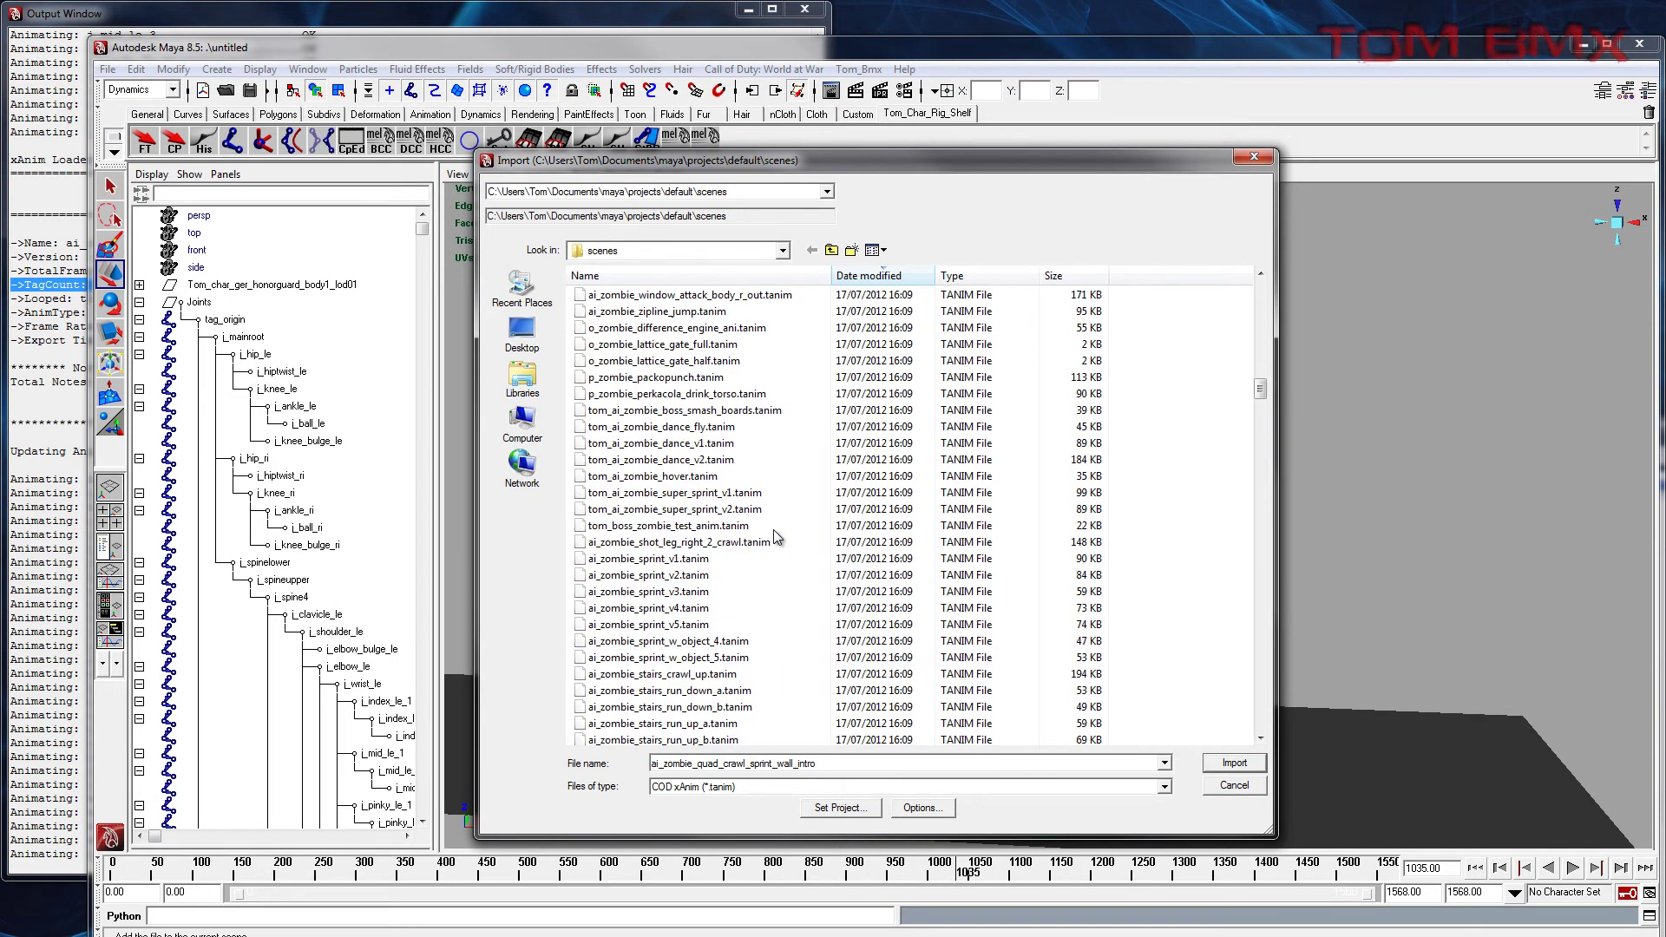
scroll(782, 554, down, 10)
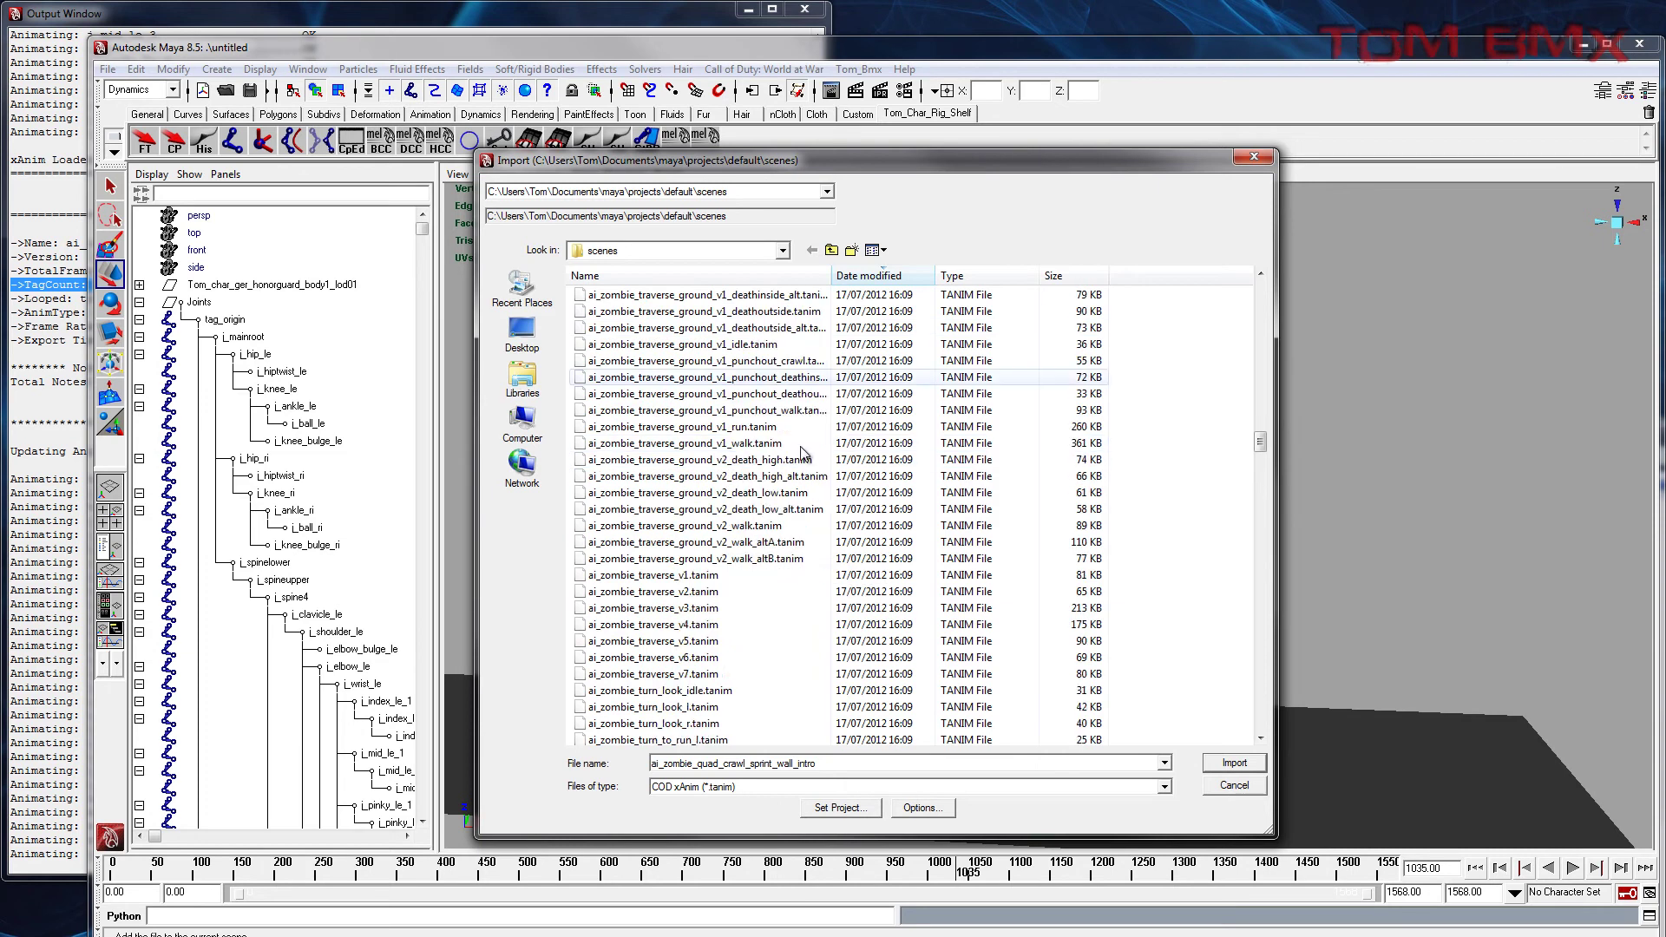
scroll(802, 451, down, 8)
scroll(801, 452, down, 10)
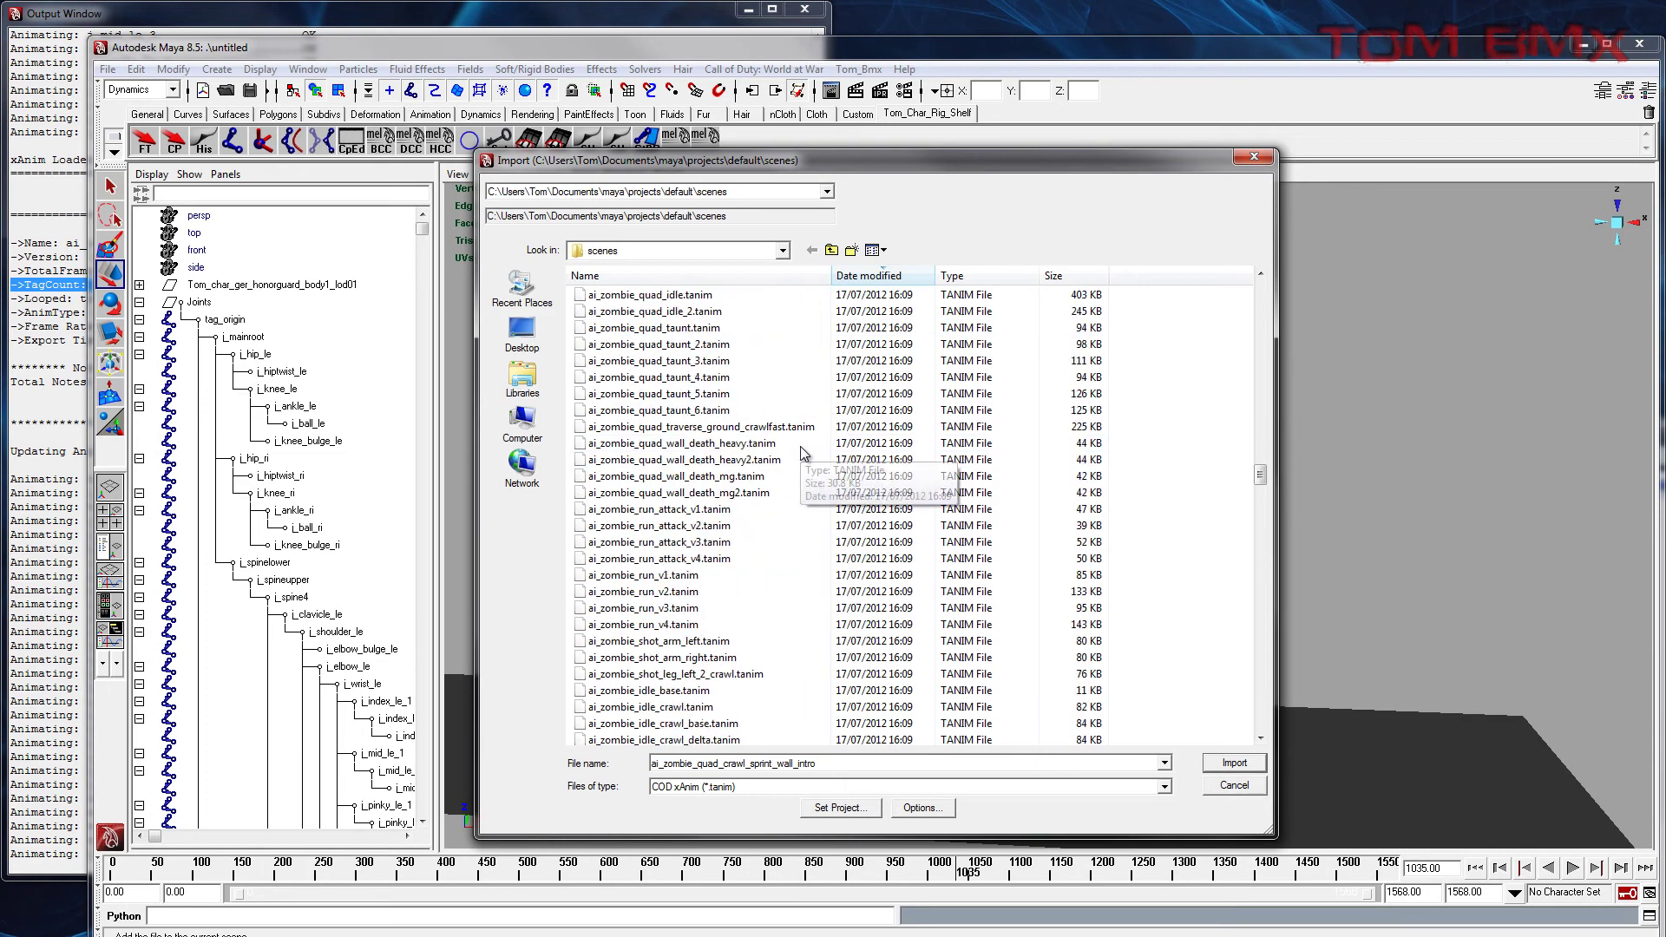
scroll(801, 446, down, 10)
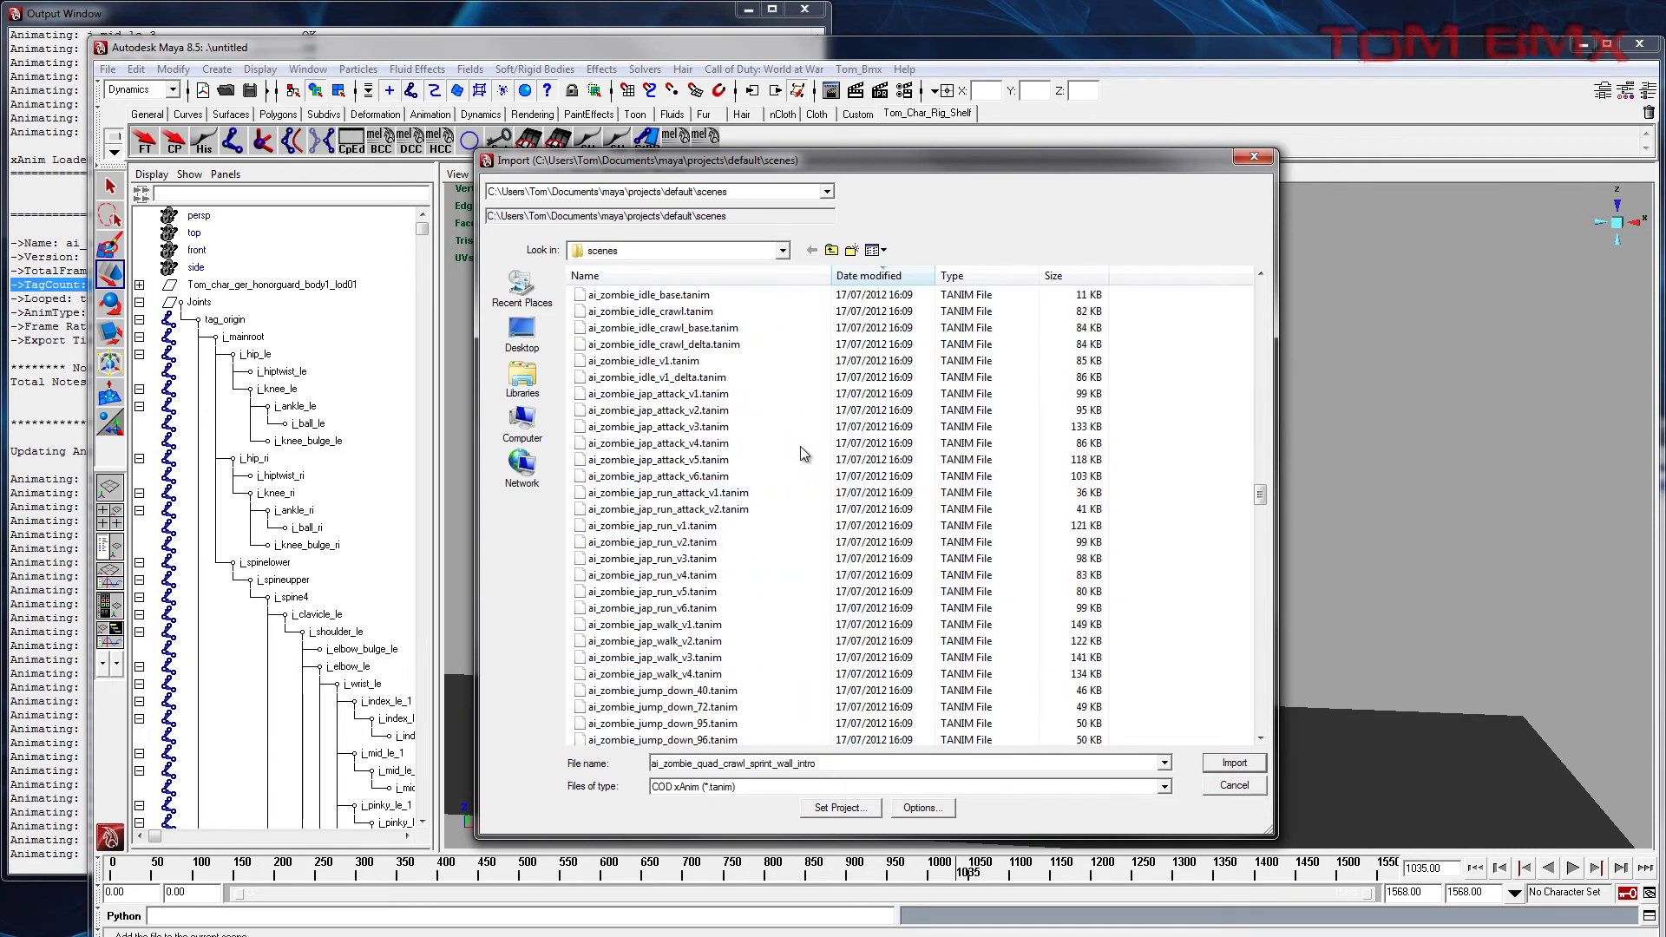
scroll(801, 446, down, 4)
scroll(800, 446, down, 11)
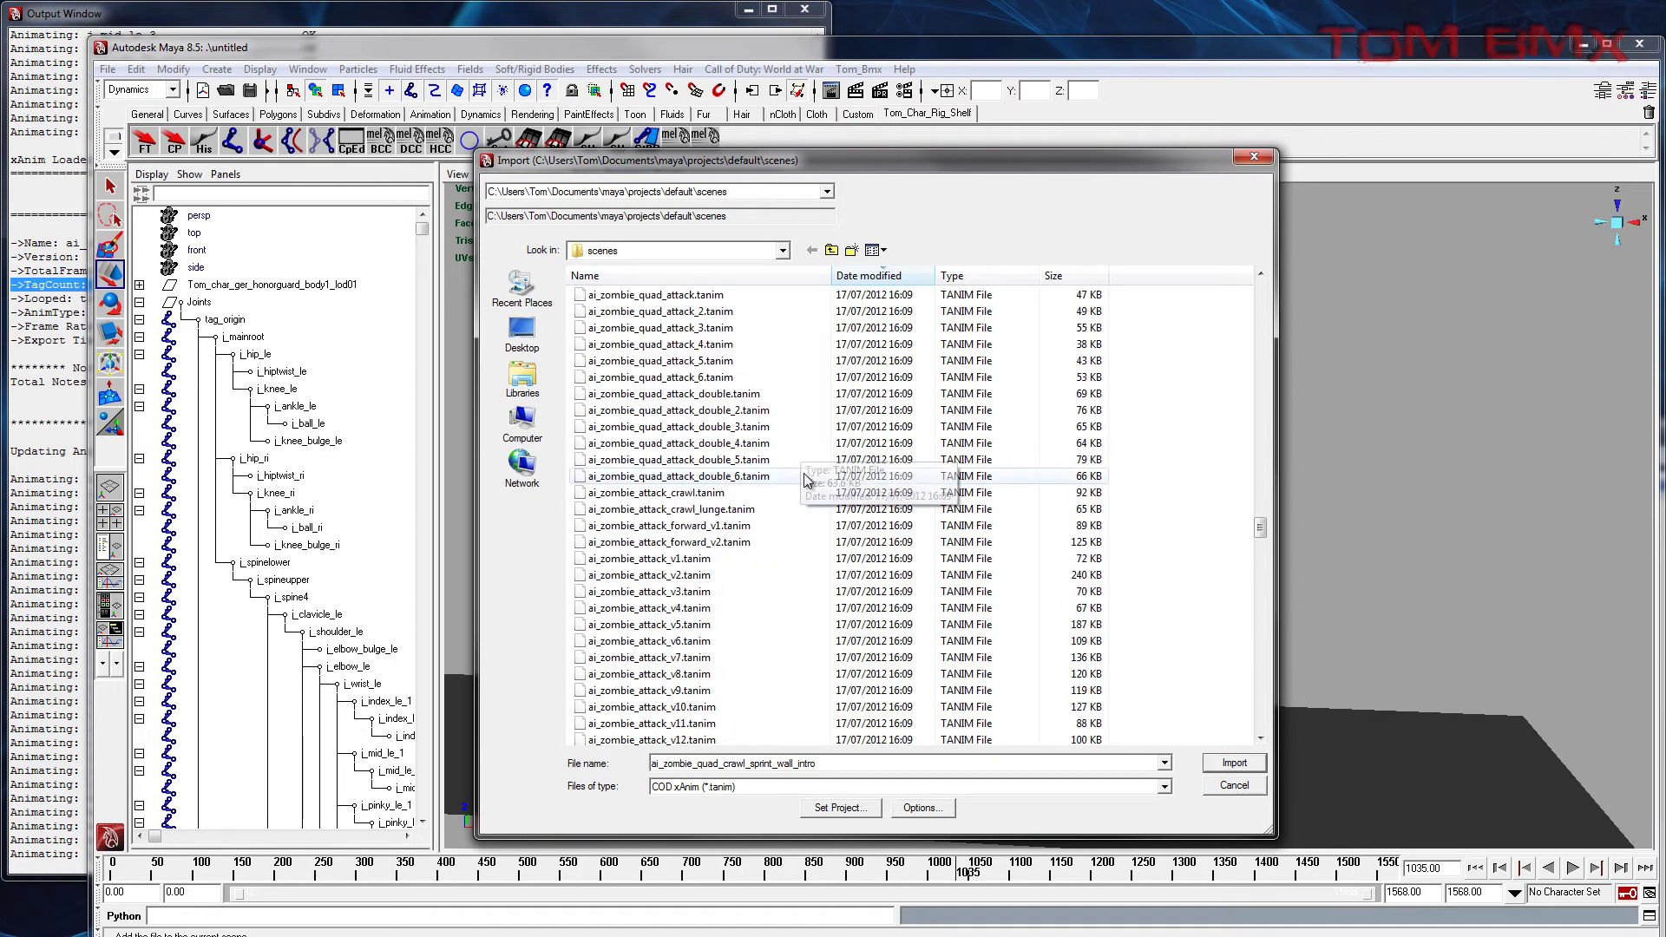
scroll(803, 479, down, 10)
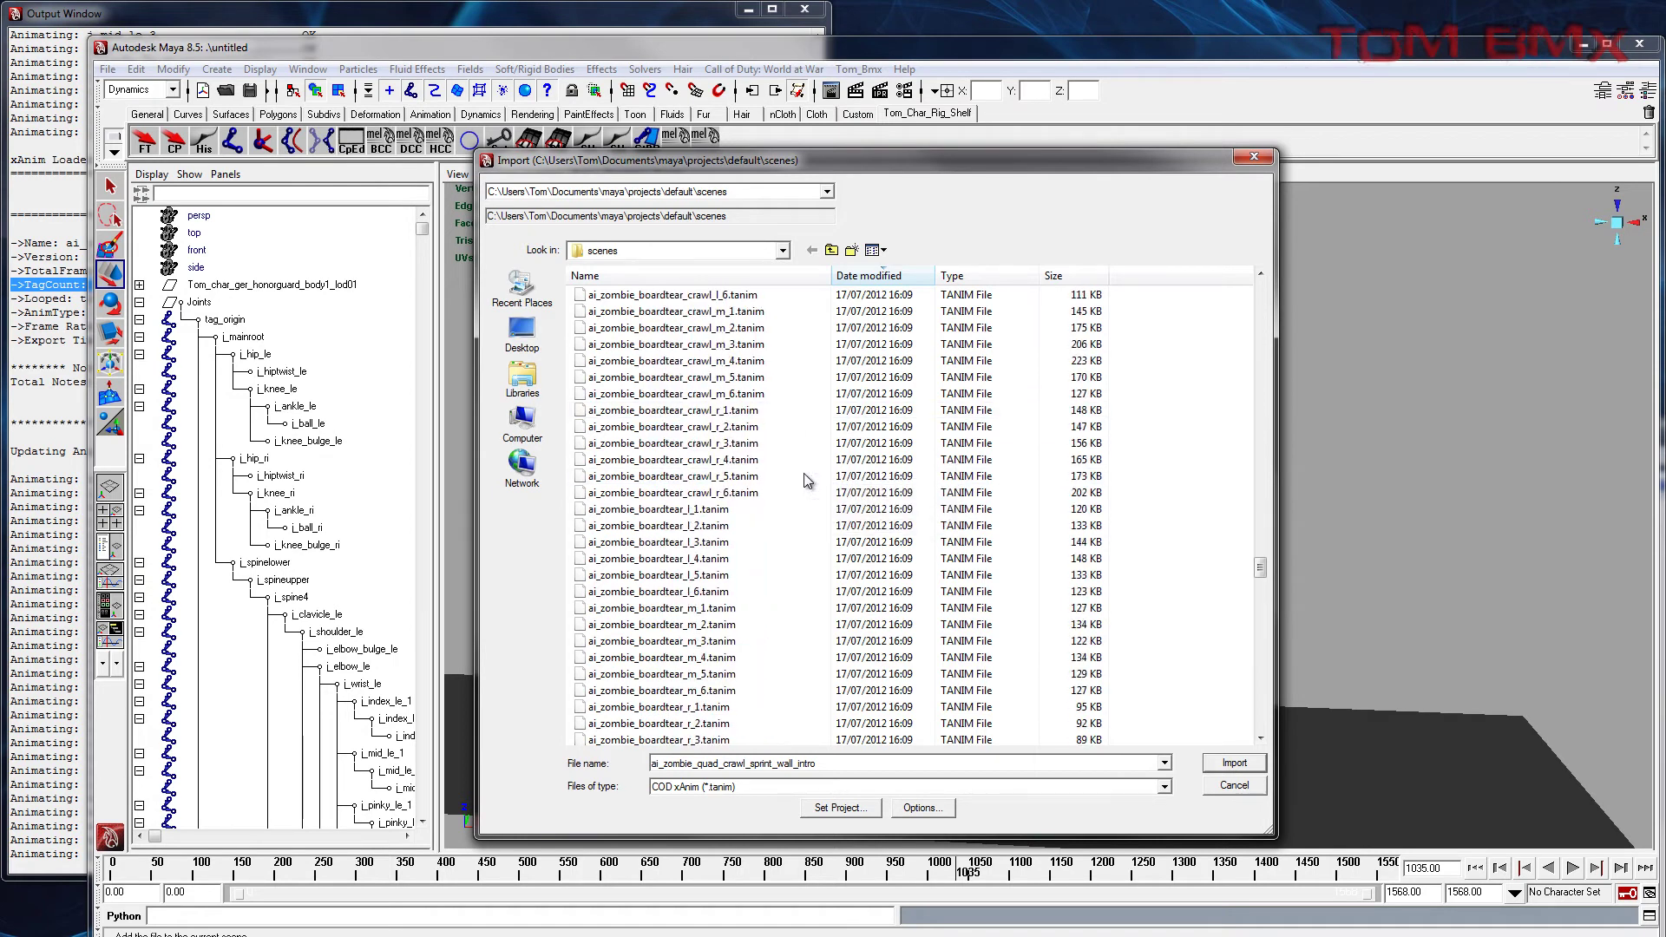
click(752, 410)
scroll(767, 469, down, 4)
scroll(767, 473, down, 11)
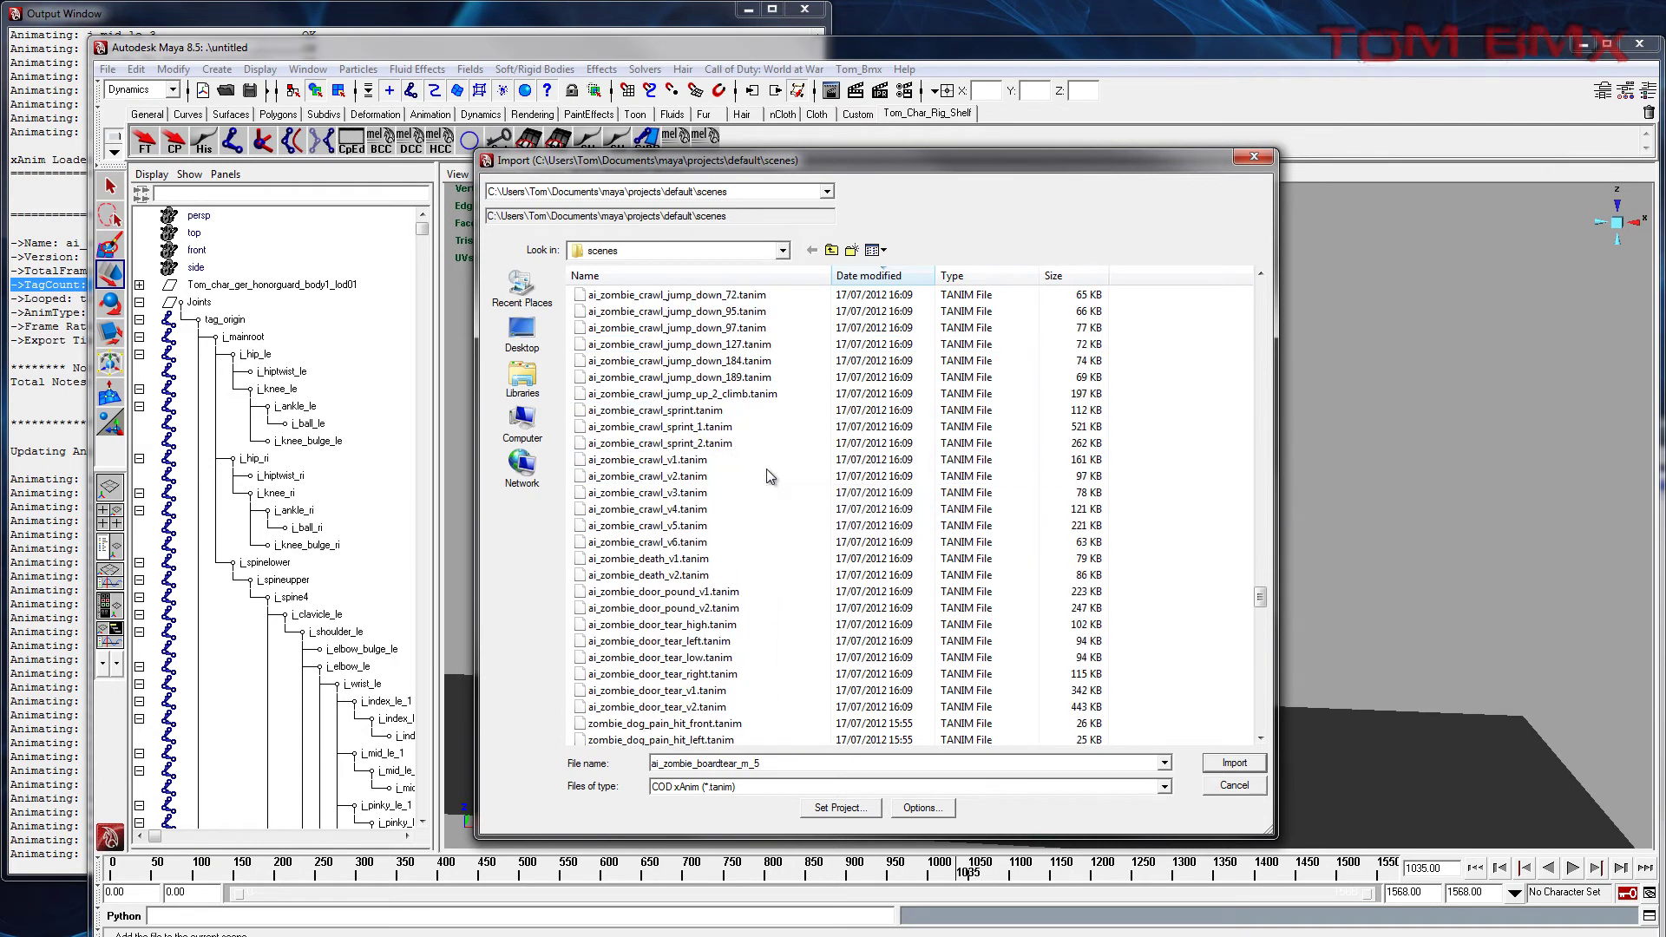
scroll(767, 476, down, 12)
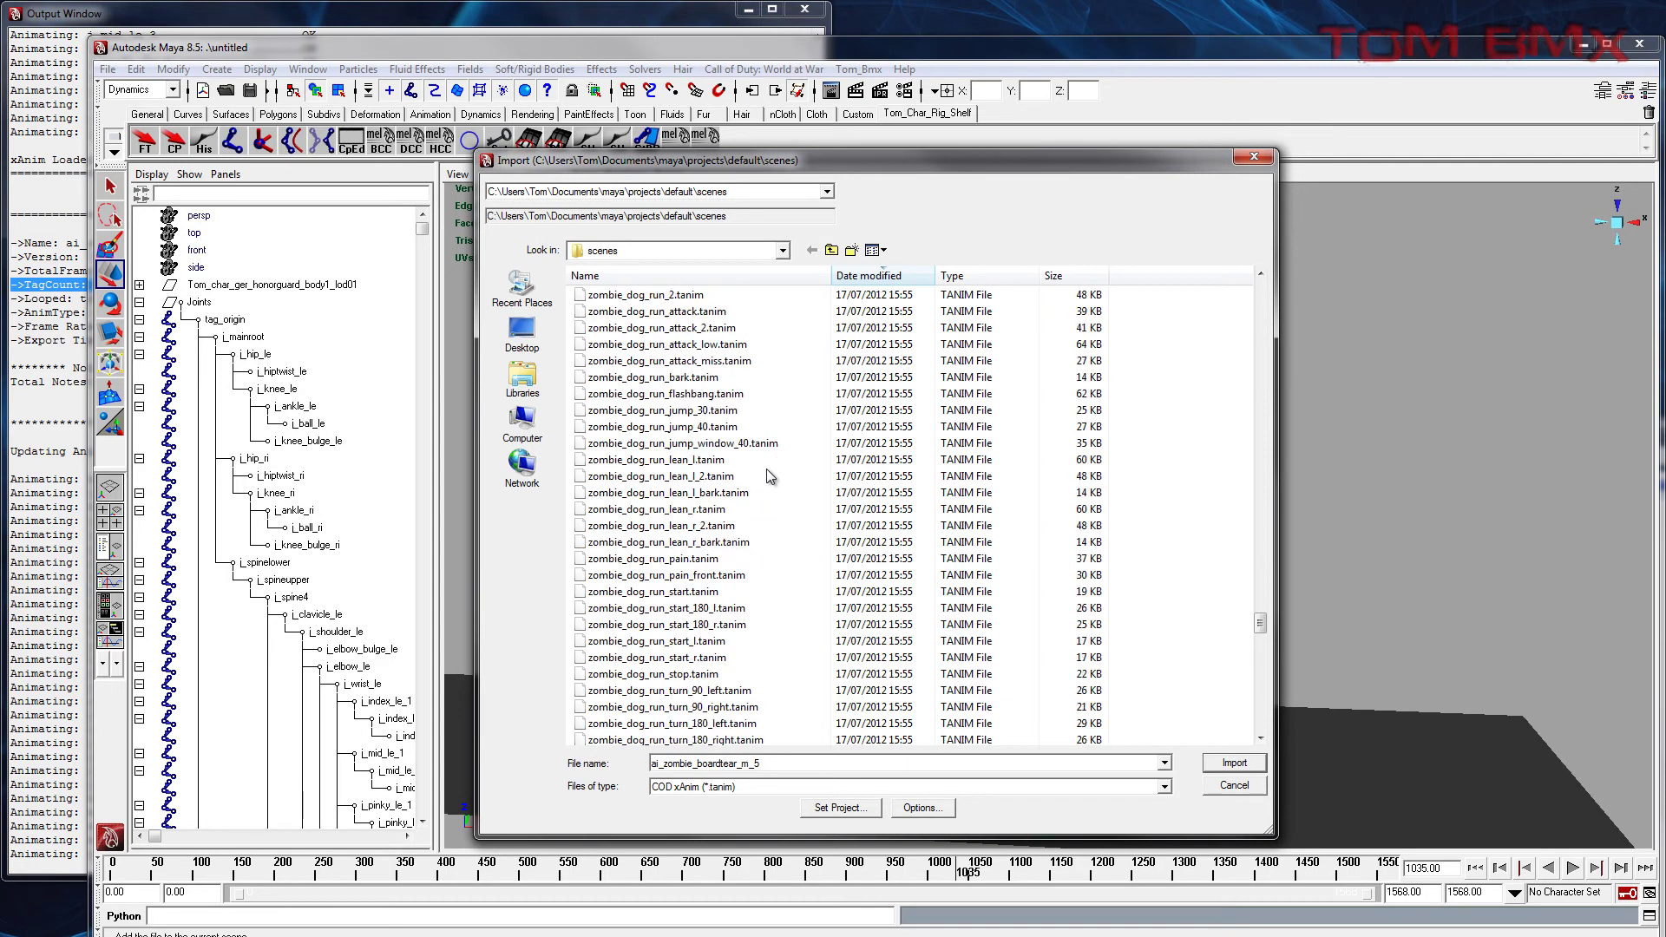
scroll(767, 475, down, 8)
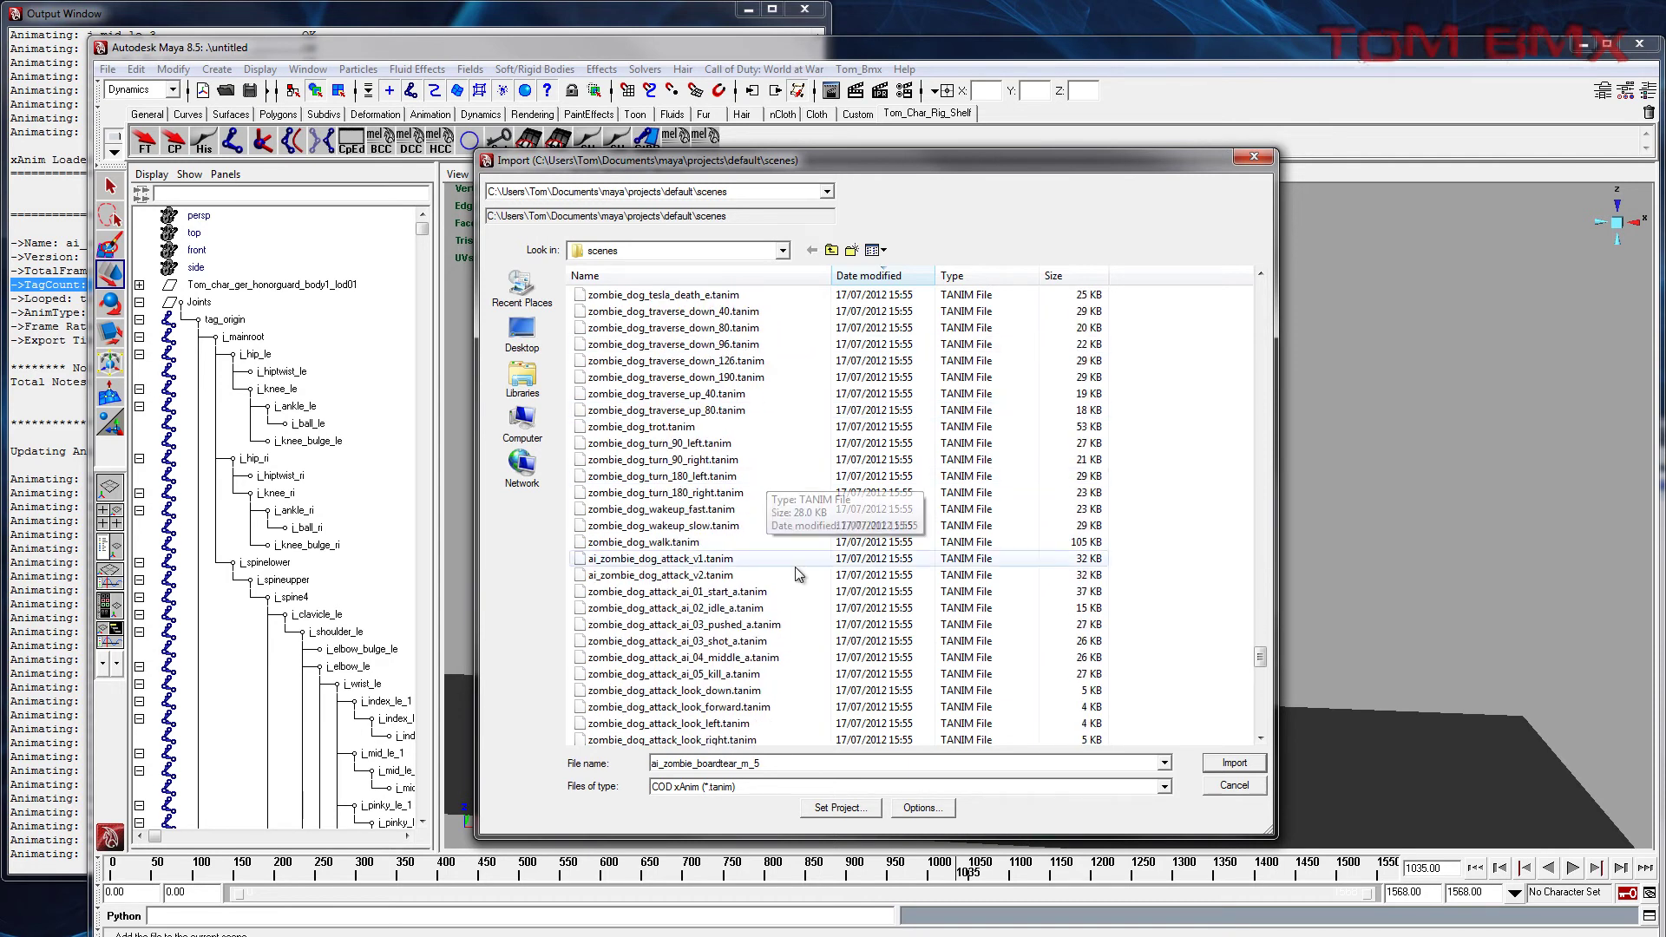
Step: Import ai_zombie_door_tear_v2.tanim onto the character
scroll(763, 530, up, 7)
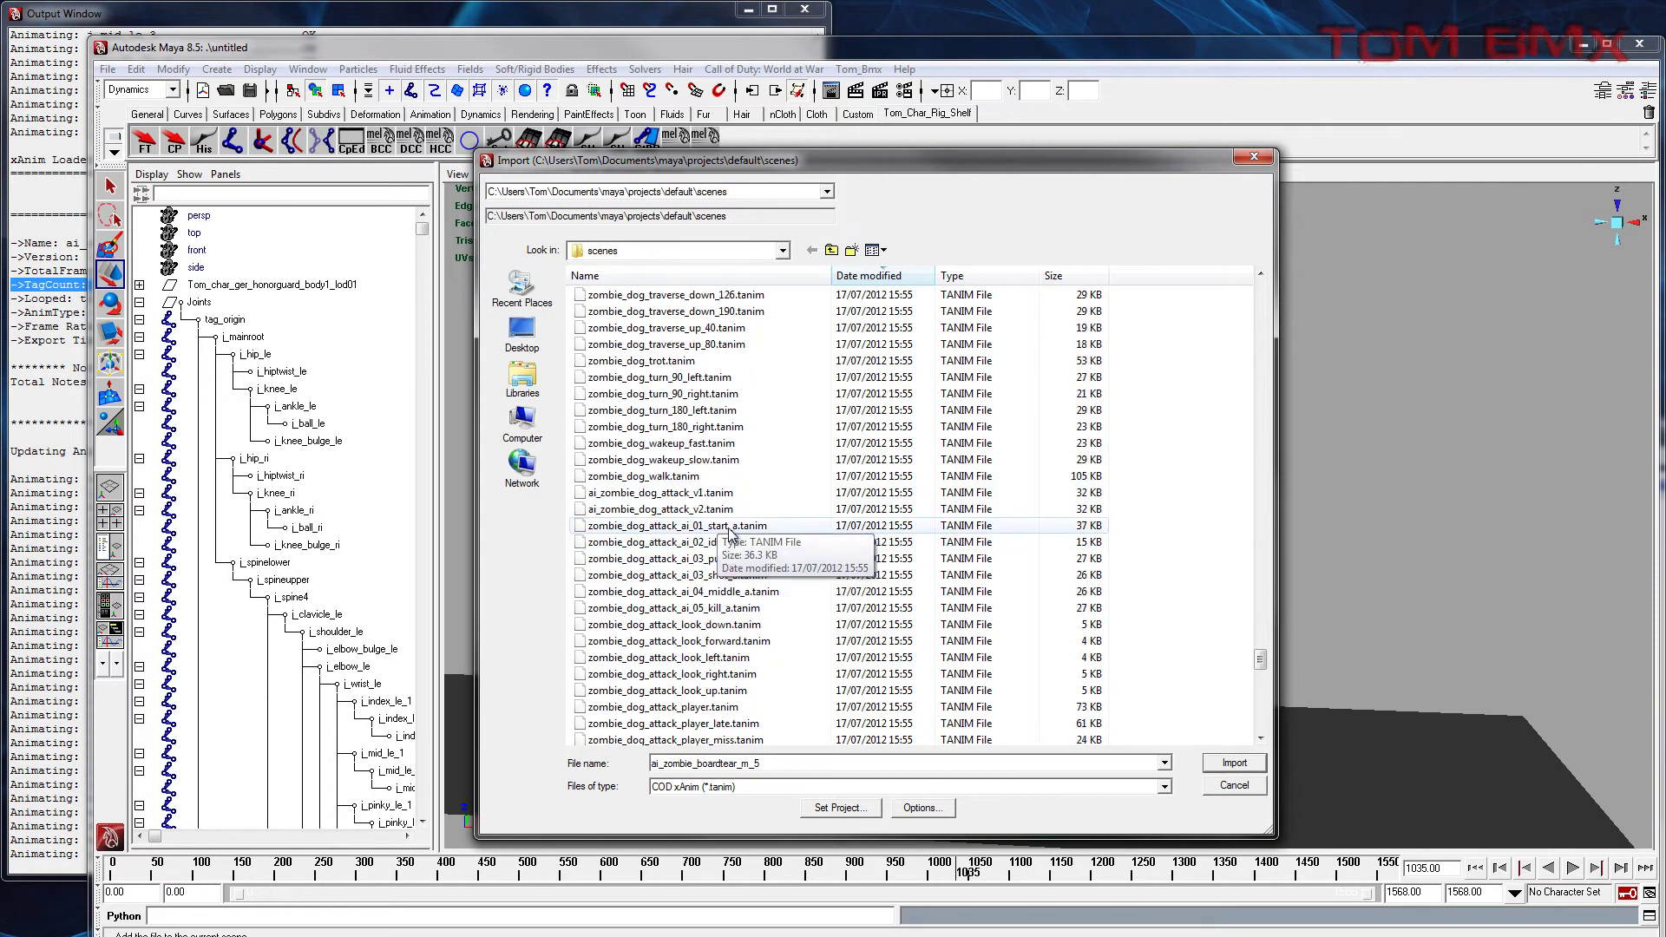
scroll(807, 573, up, 7)
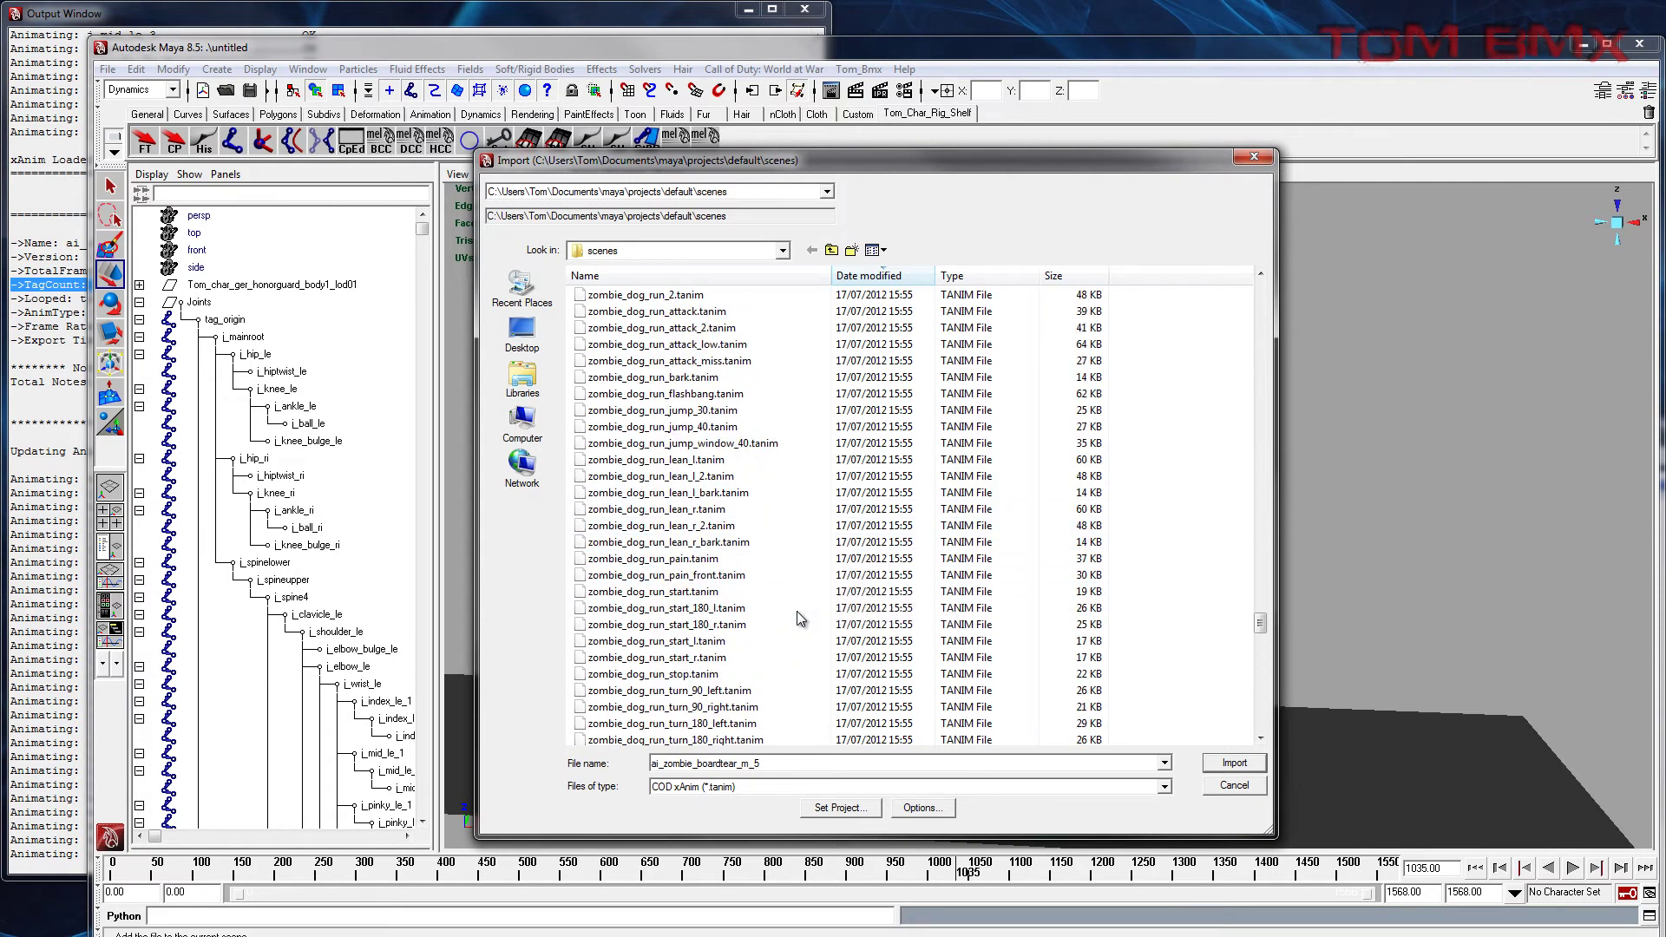
scroll(799, 617, up, 7)
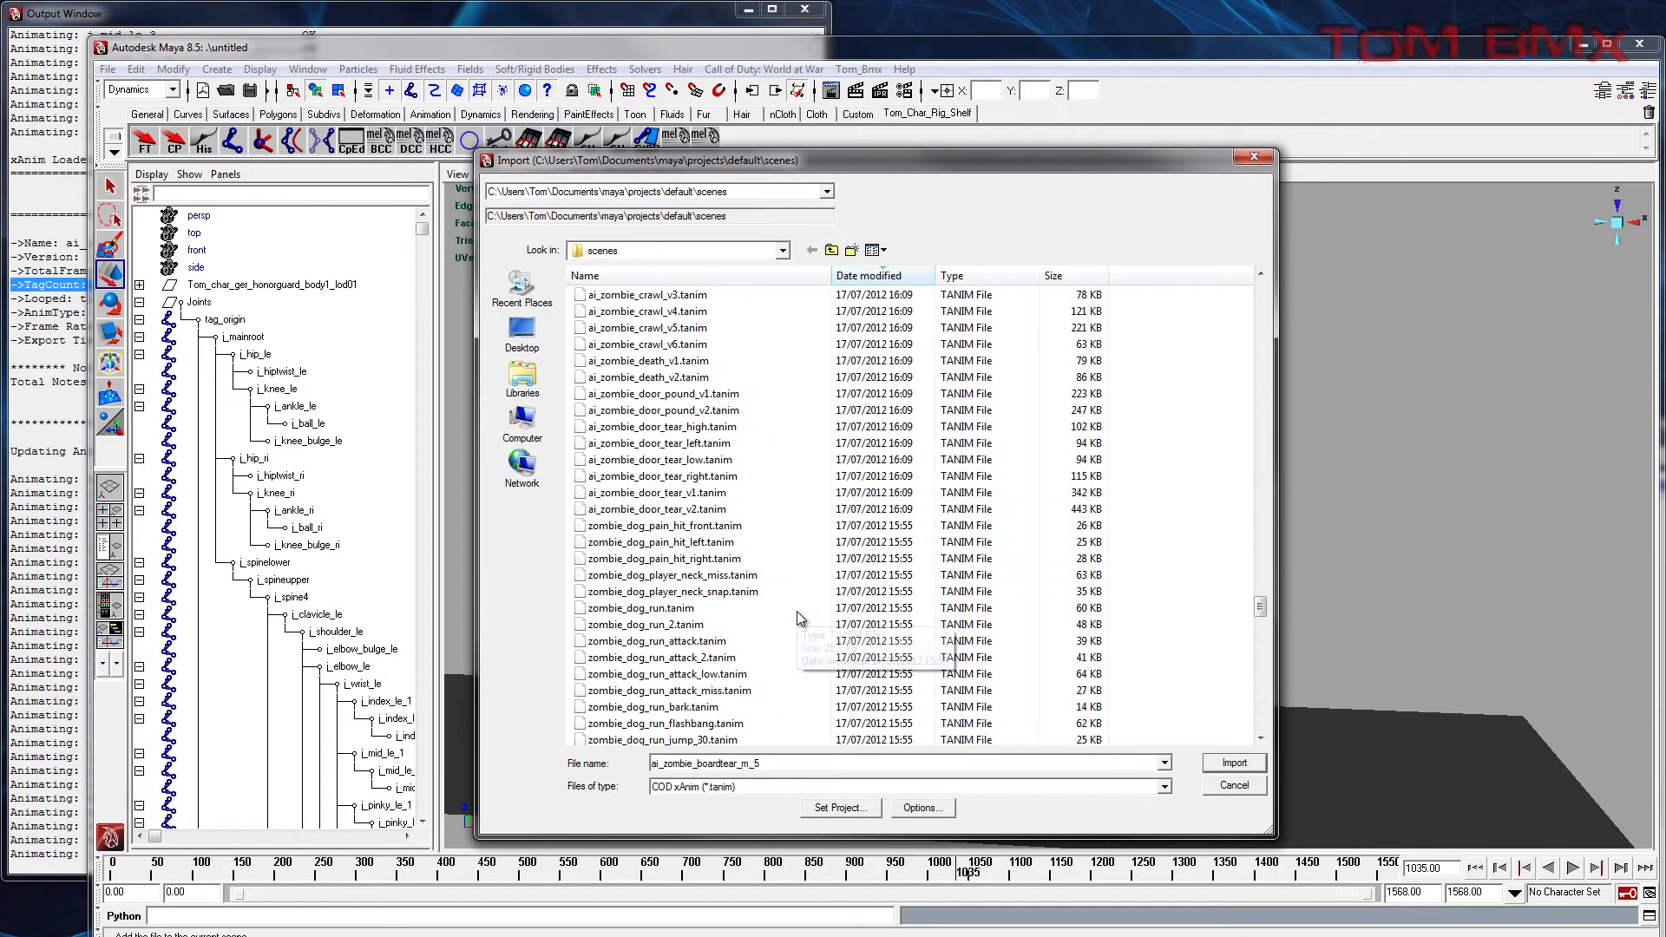
double_click(774, 509)
alt+drag(898, 469, 917, 724)
scroll(916, 723, up, 1)
alt+middle_drag(917, 724, 707, 499)
Step: Check the animation name and note tracks of the door tear import in the output log
click(54, 434)
scroll(167, 409, up, 20)
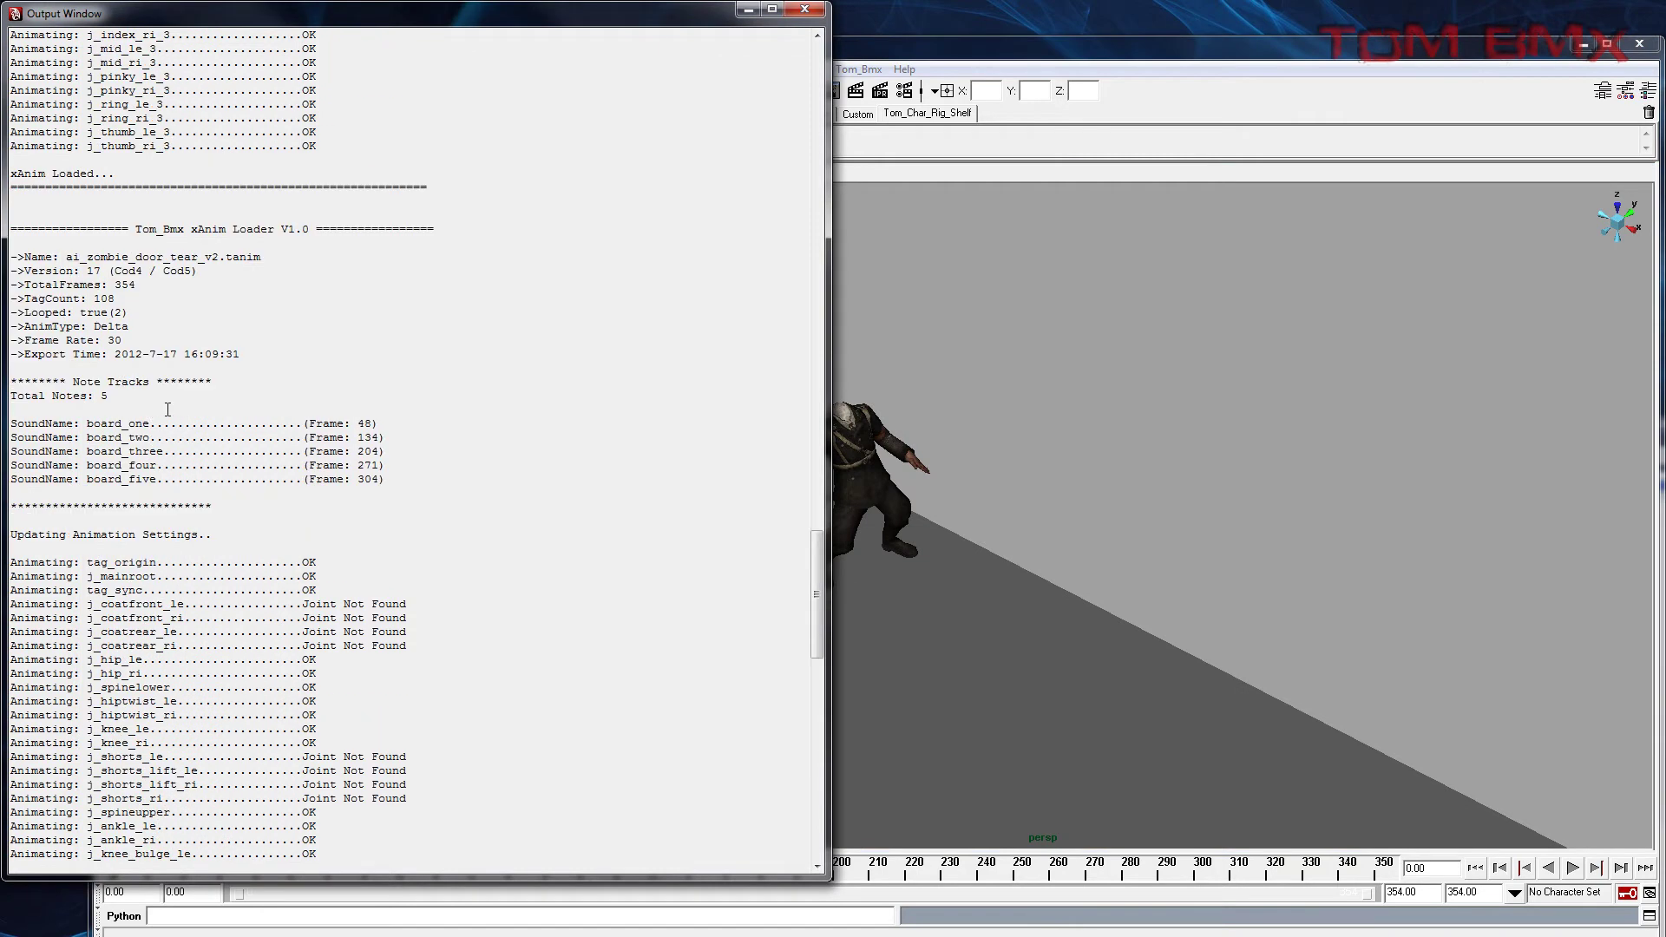
drag(92, 259, 10, 257)
Step: Play the door tear animation, viewing the character from several angles, and stop playback
click(1115, 339)
click(1572, 868)
scroll(911, 653, up, 1)
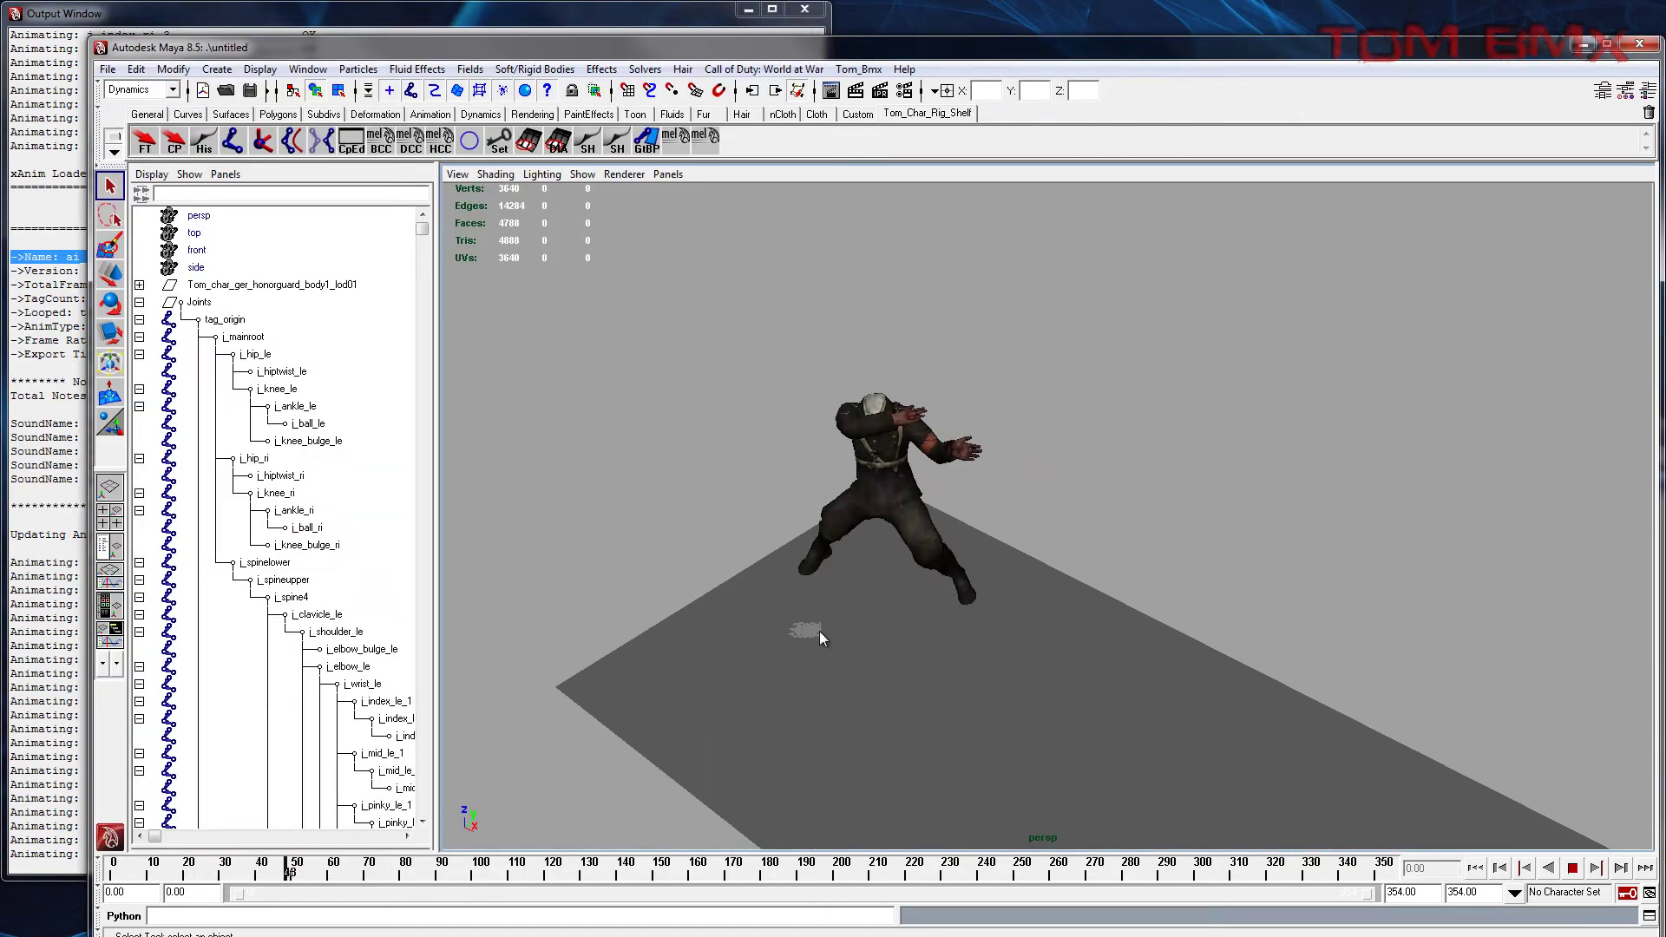
alt+drag(784, 626, 864, 621)
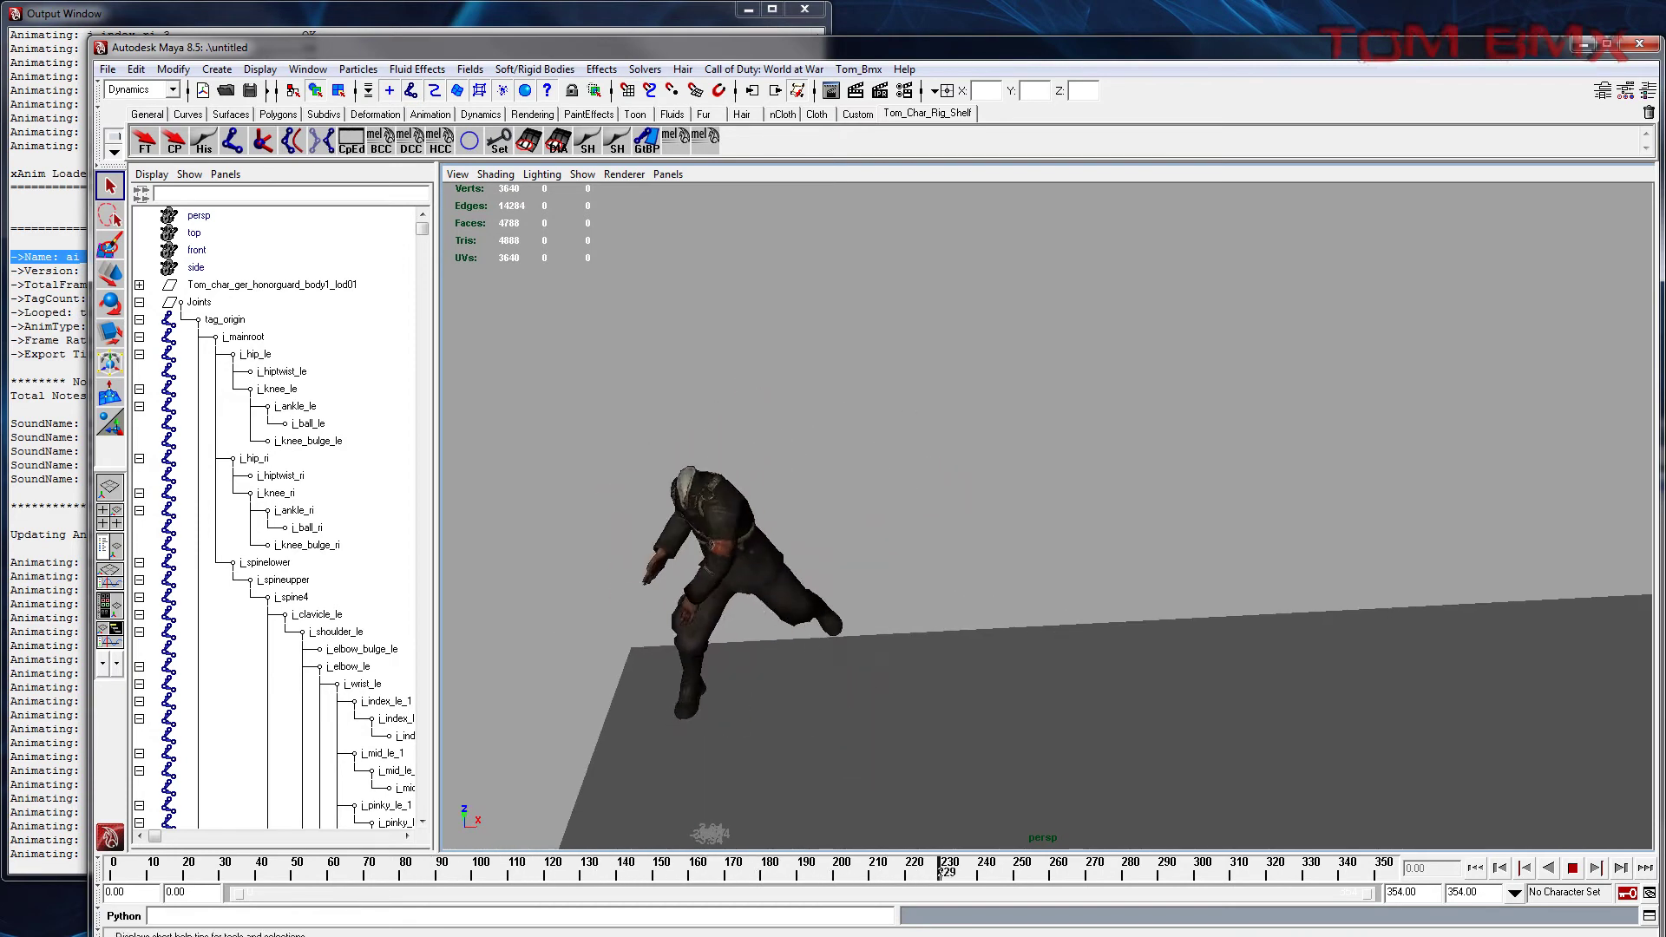
alt+drag(902, 690, 1518, 696)
click(1573, 868)
Step: Switch to Tom_Bmx Xmodel Utils and filter the xmodel list by "zombie_w"
drag(994, 59, 946, 64)
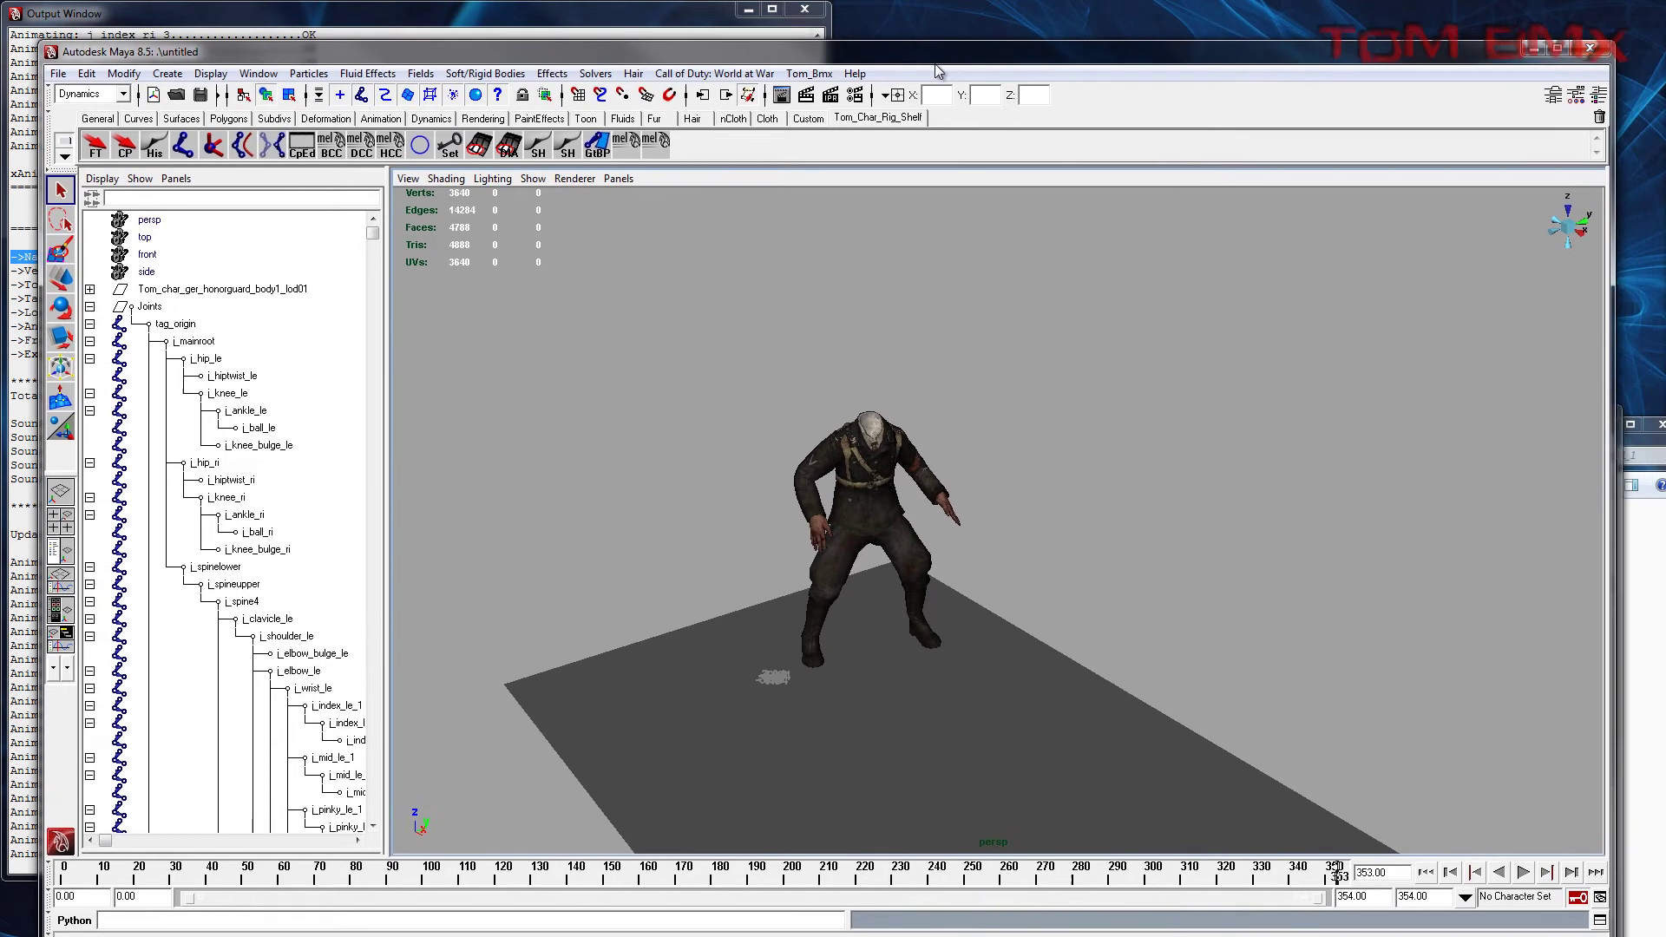
right_click(349, 936)
click(347, 934)
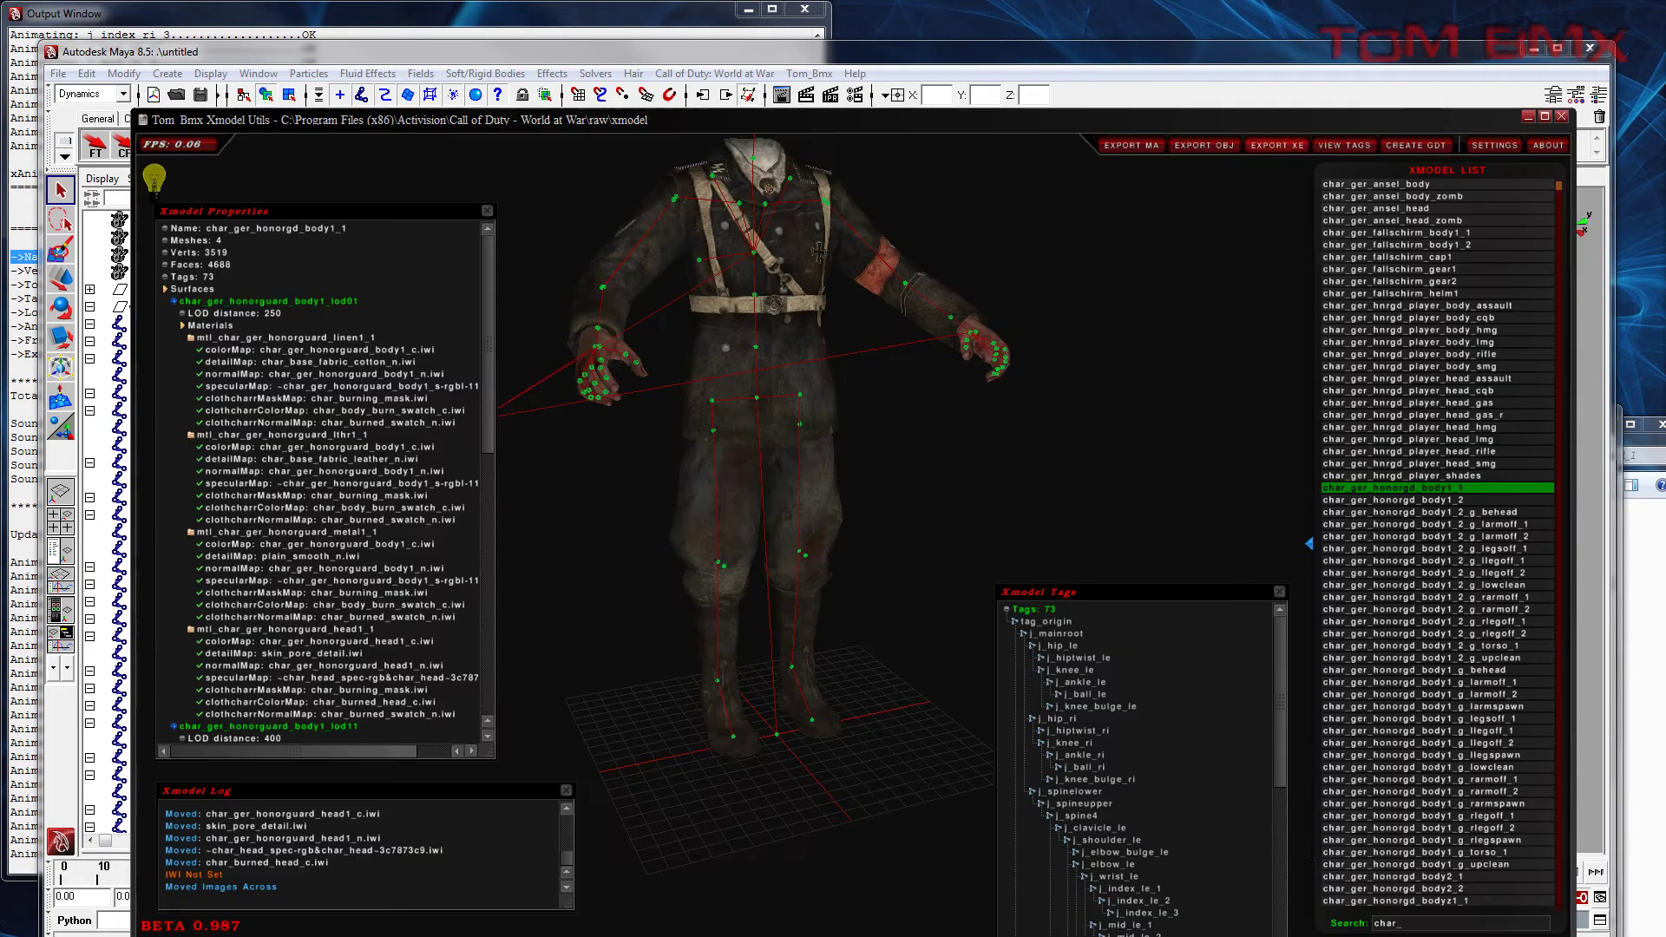
key(BackSpace)
key(BackSpace)
key(BackSpace)
key(BackSpace)
key(BackSpace)
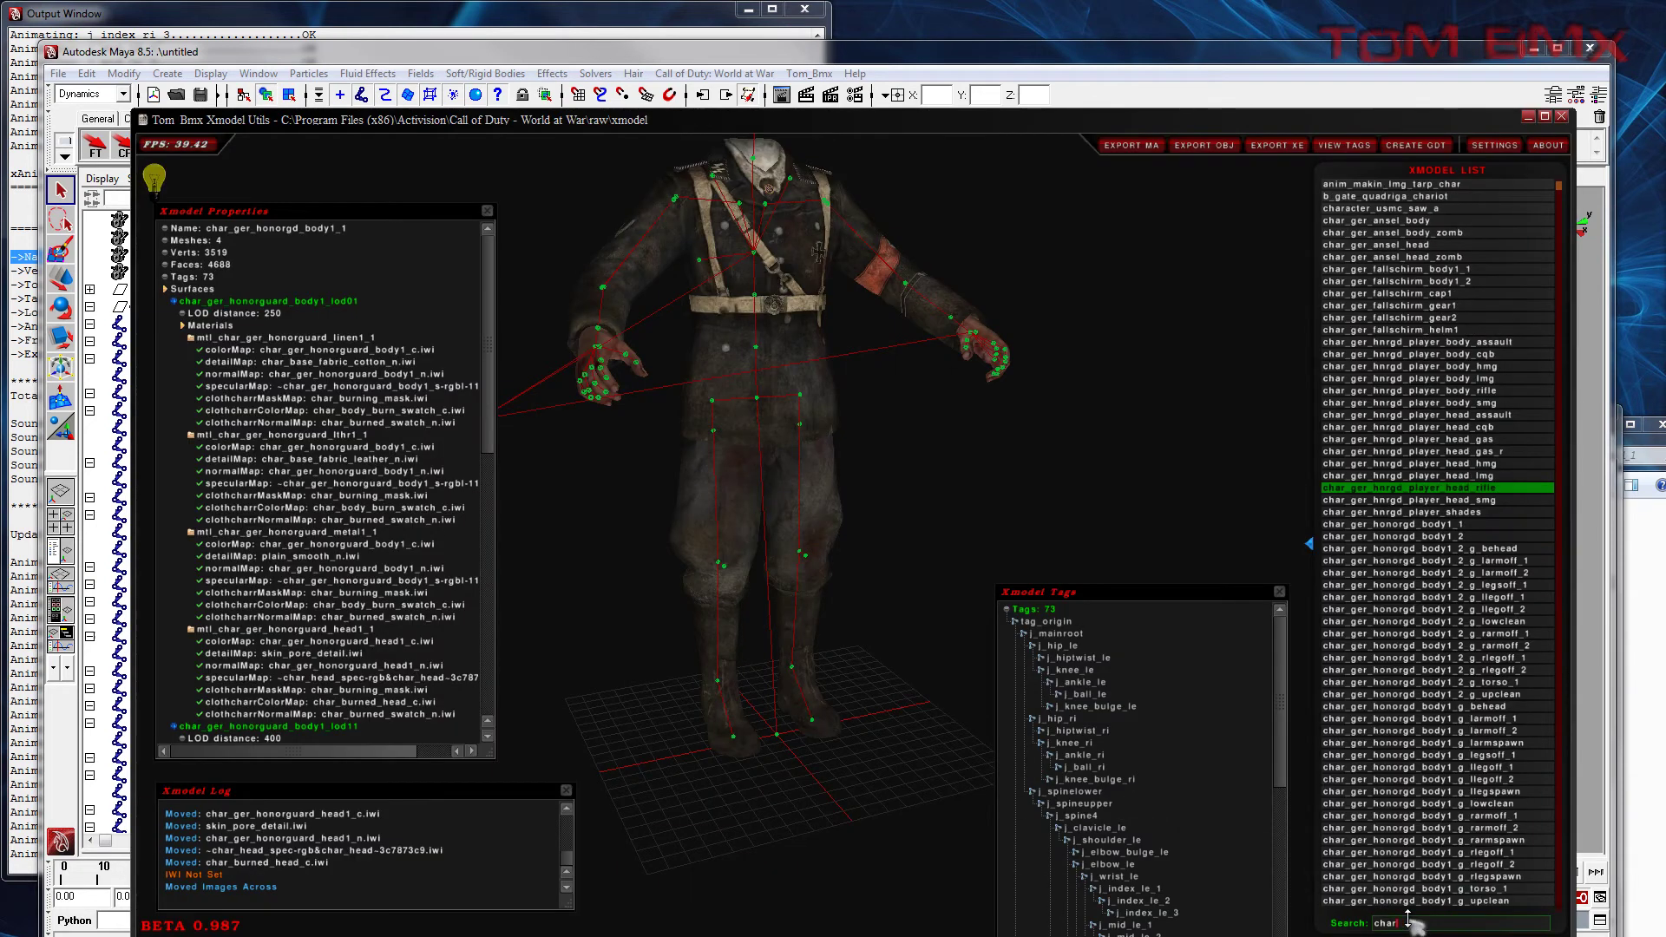
text(zombie_w)
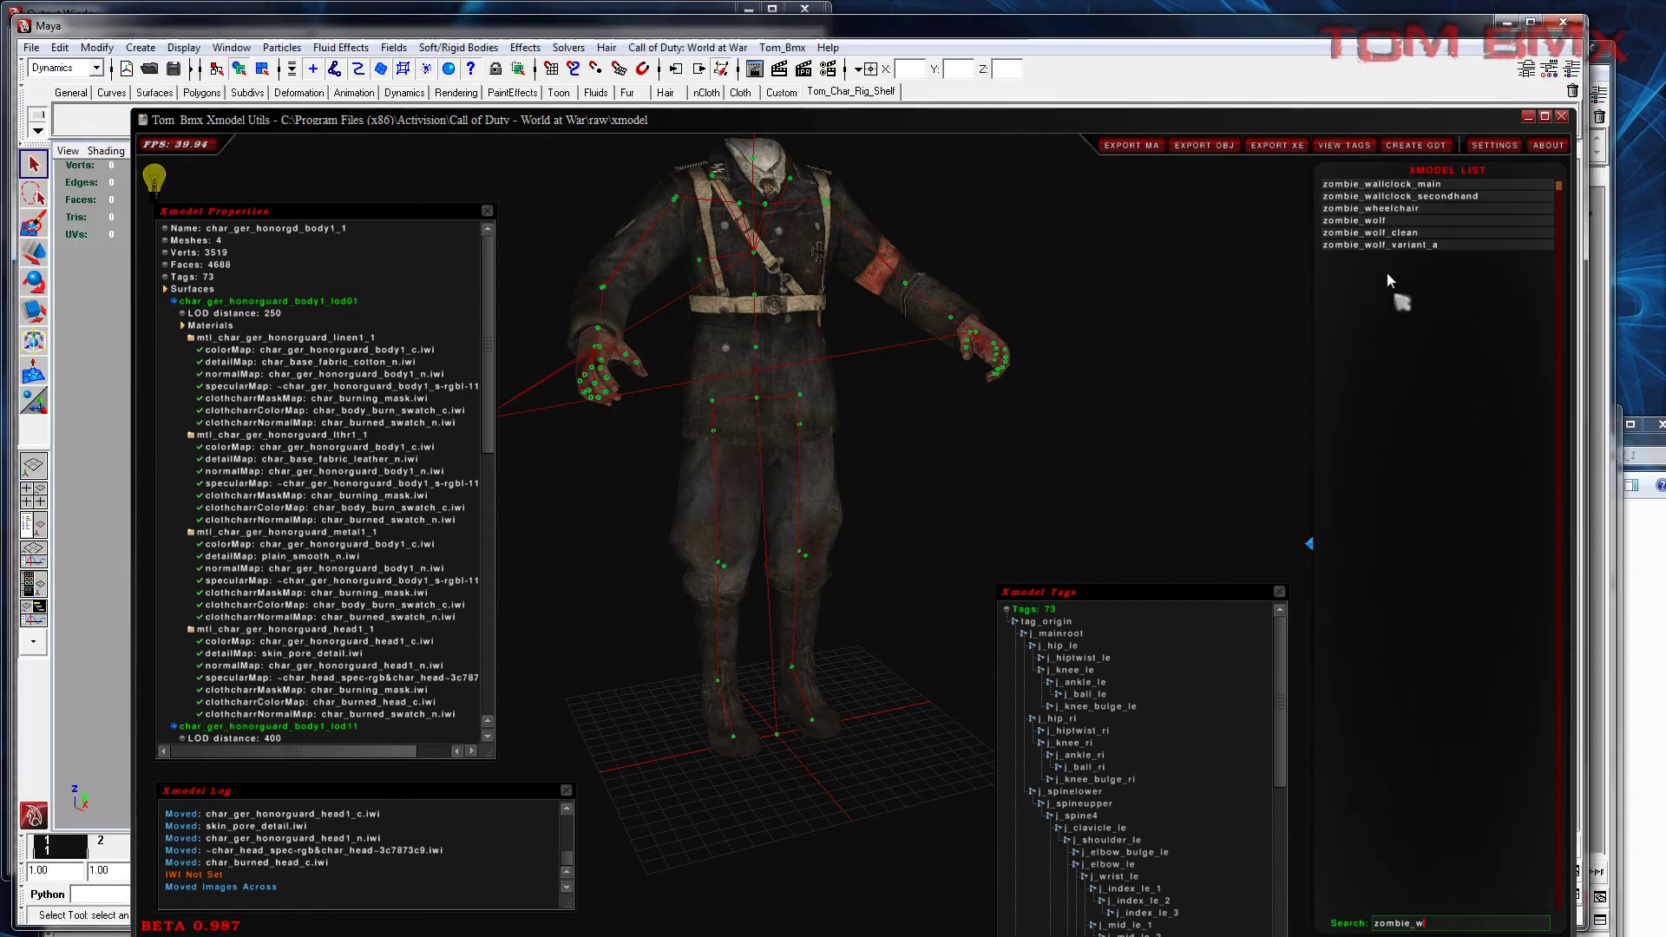
Step: Load the zombie_wolf model, inspect it and export it as MA, leaving Xmodel Utils minimized
click(1375, 224)
drag(680, 571, 933, 369)
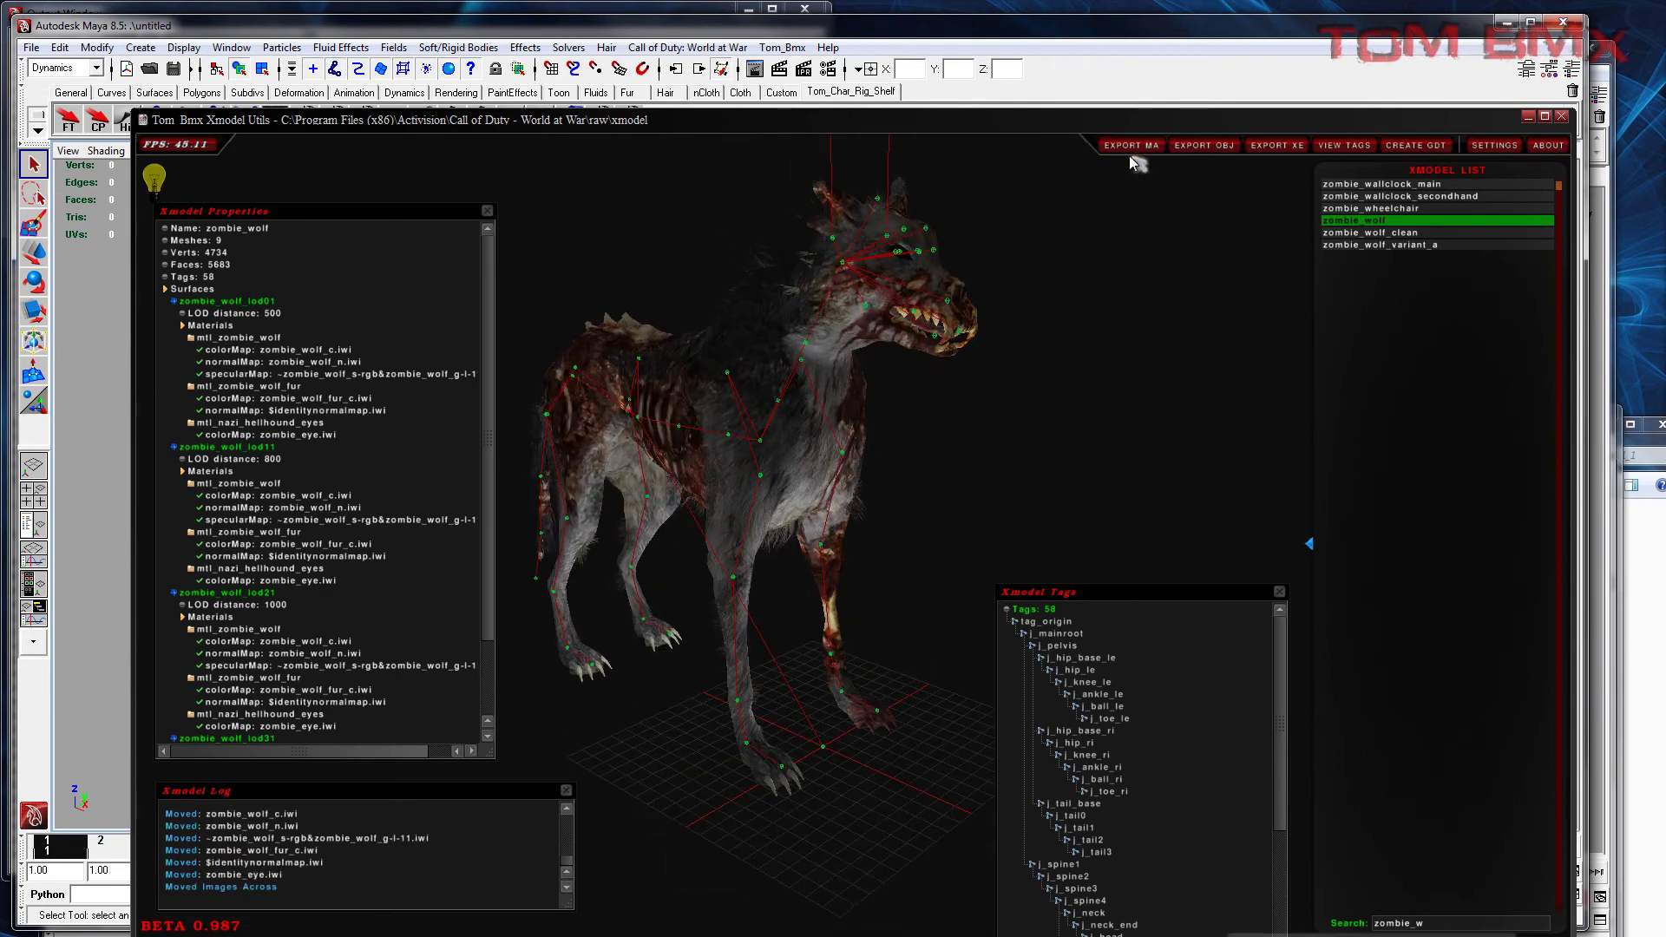
click(1529, 117)
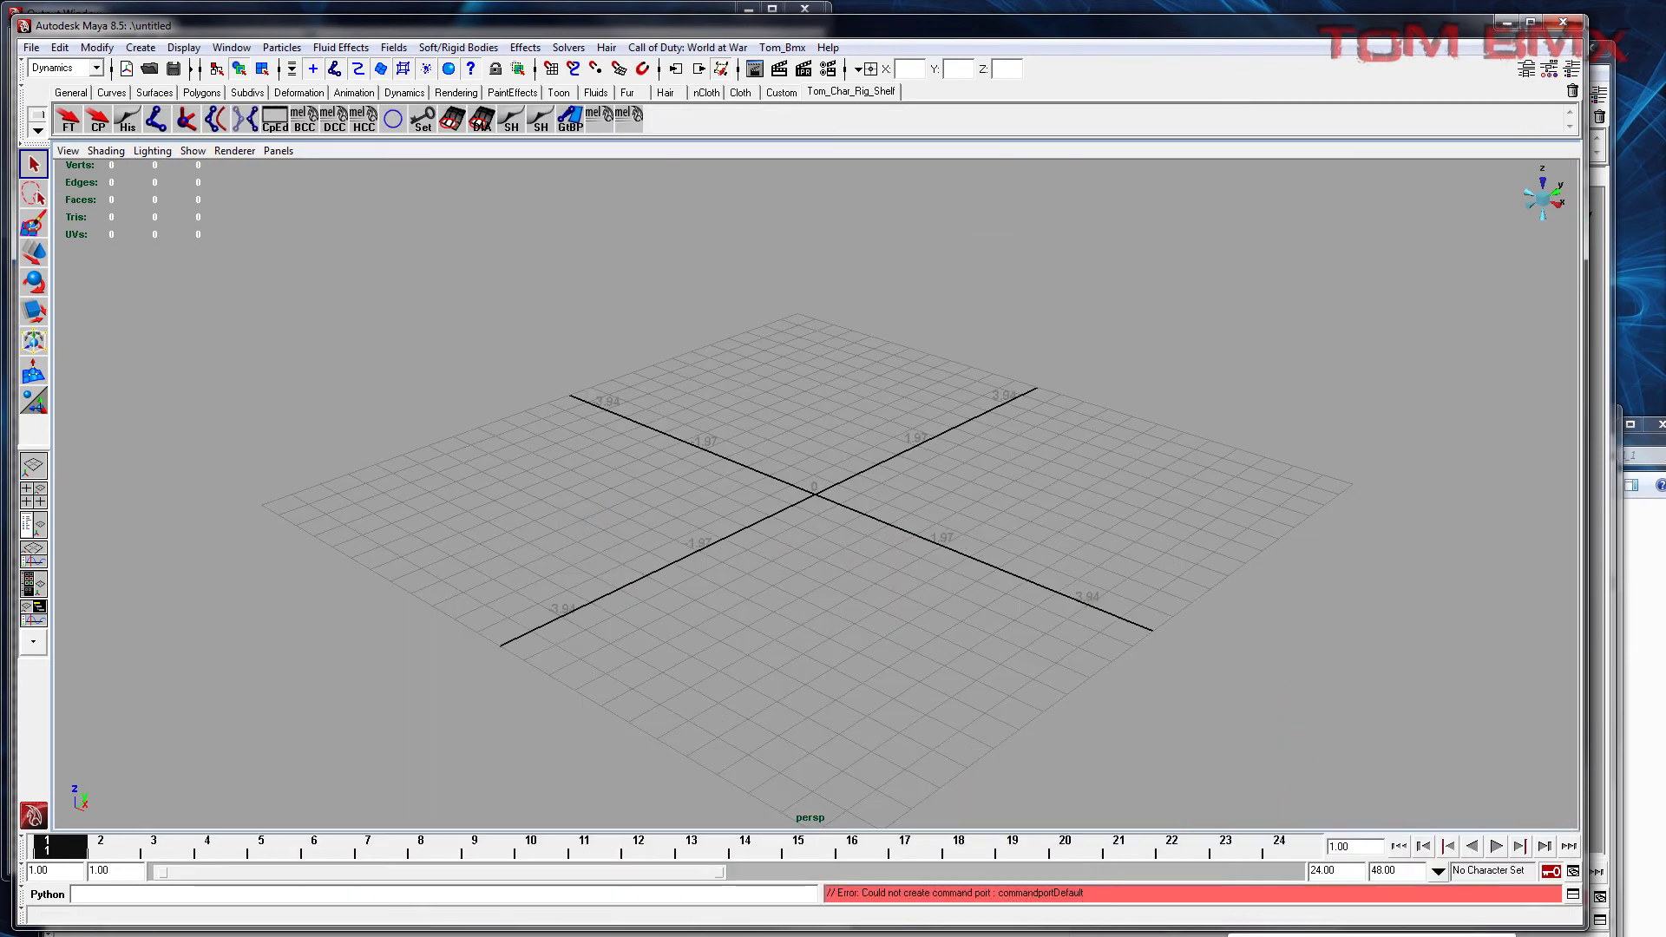
Step: Bring the zombie_wolf model from the exported folder into the empty Maya scene and display it textured
click(1654, 758)
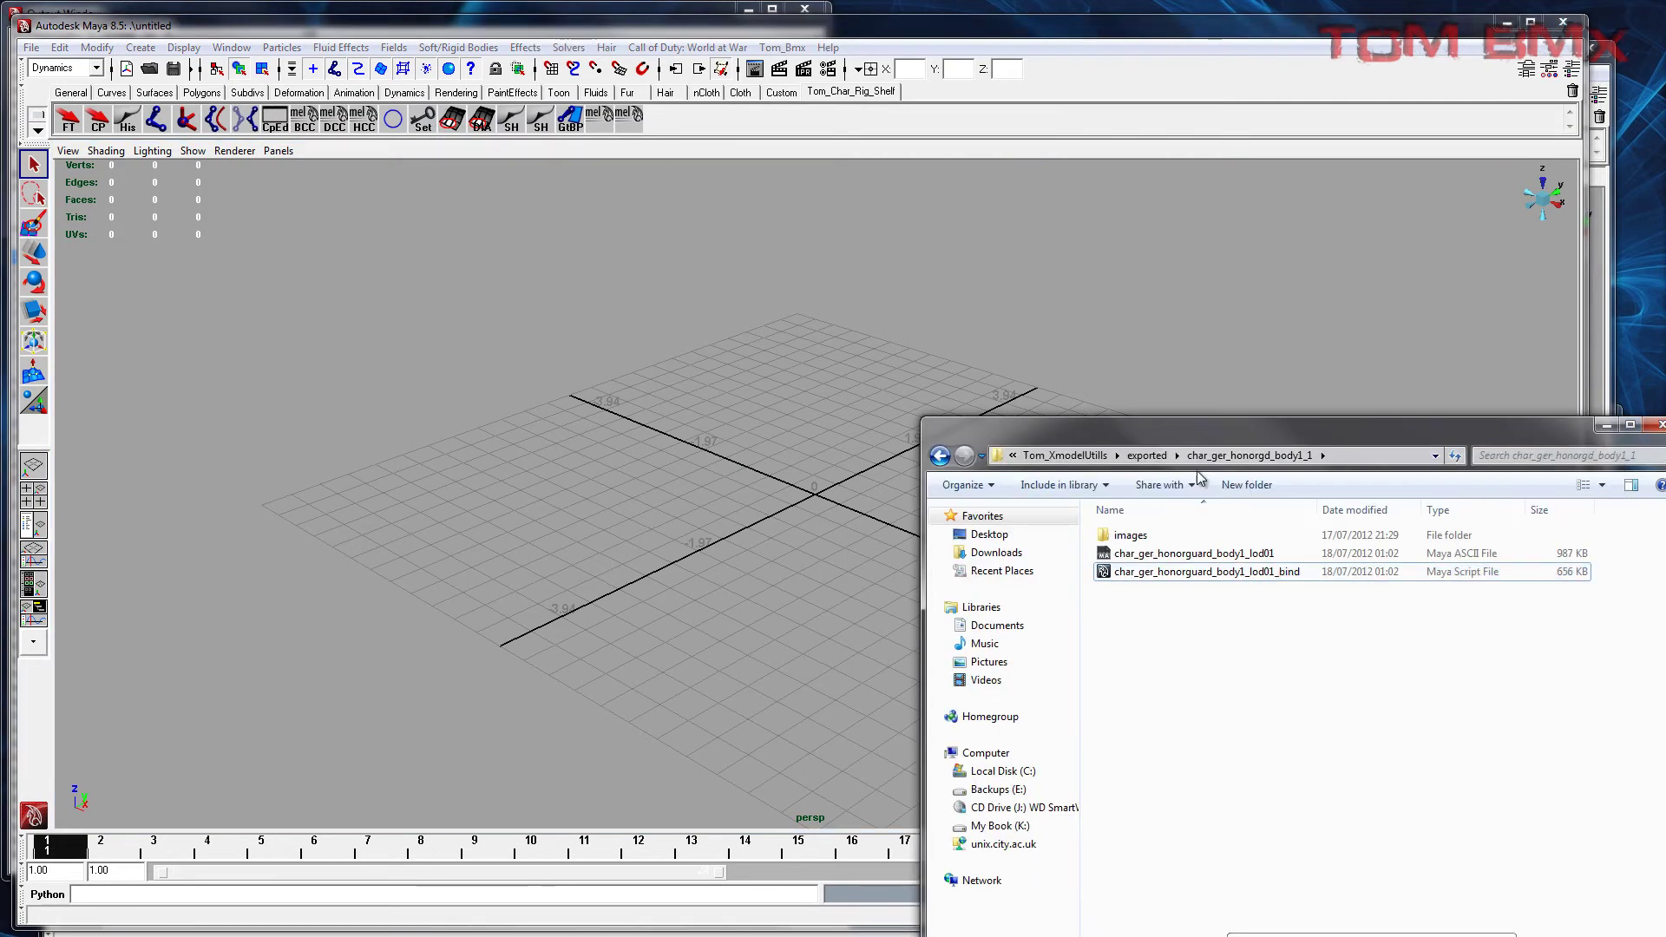
click(1142, 455)
click(1089, 846)
scroll(1115, 865, down, 1)
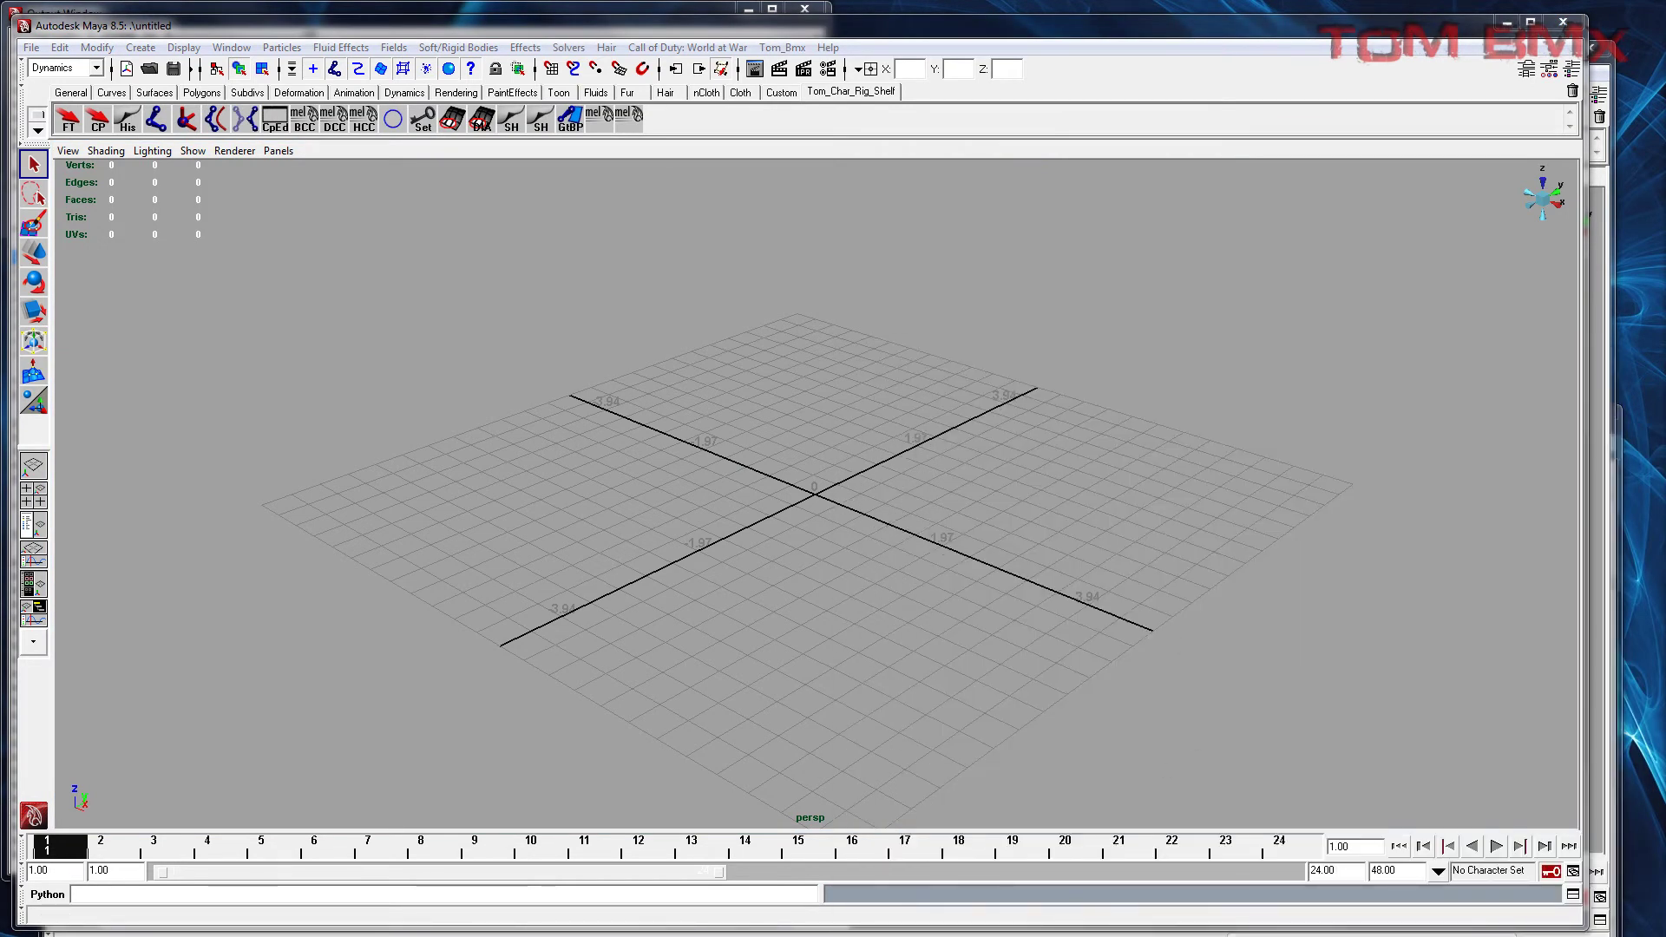
scroll(615, 584, down, 5)
scroll(615, 580, down, 5)
key(6)
alt+middle_drag(680, 461, 690, 674)
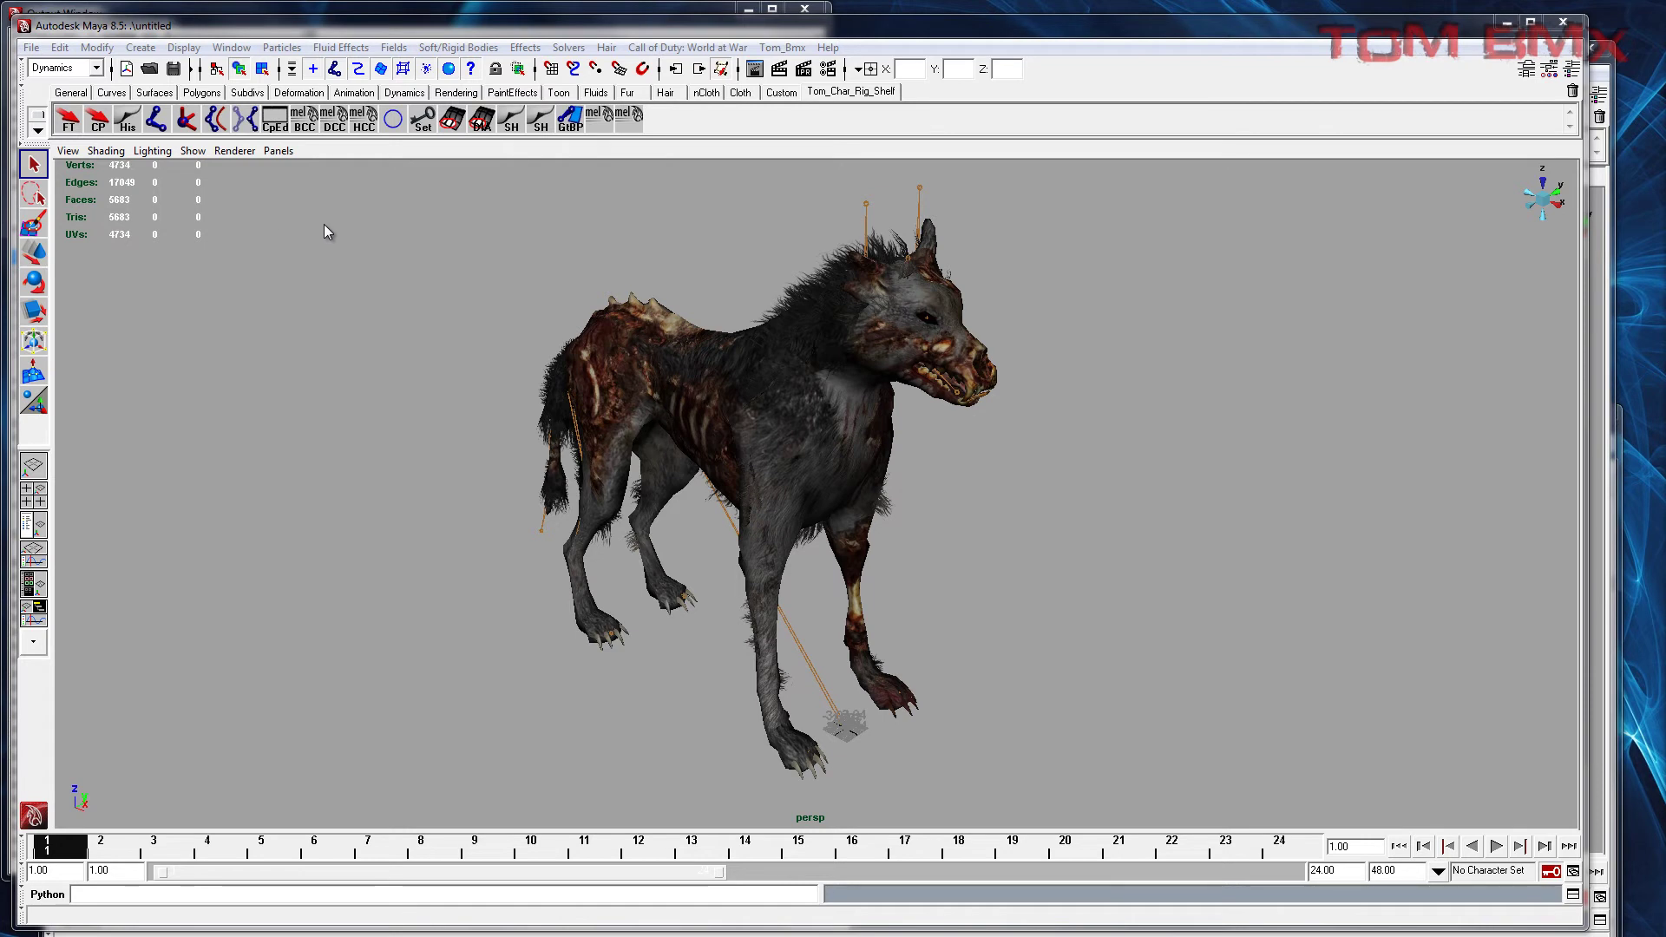
Step: Import zombie_dog_run_attack_low.tanim as a COD xAnim onto the wolf
click(32, 50)
click(70, 193)
click(898, 491)
scroll(868, 486, down, 20)
scroll(862, 485, up, 15)
scroll(667, 476, down, 20)
scroll(692, 460, down, 20)
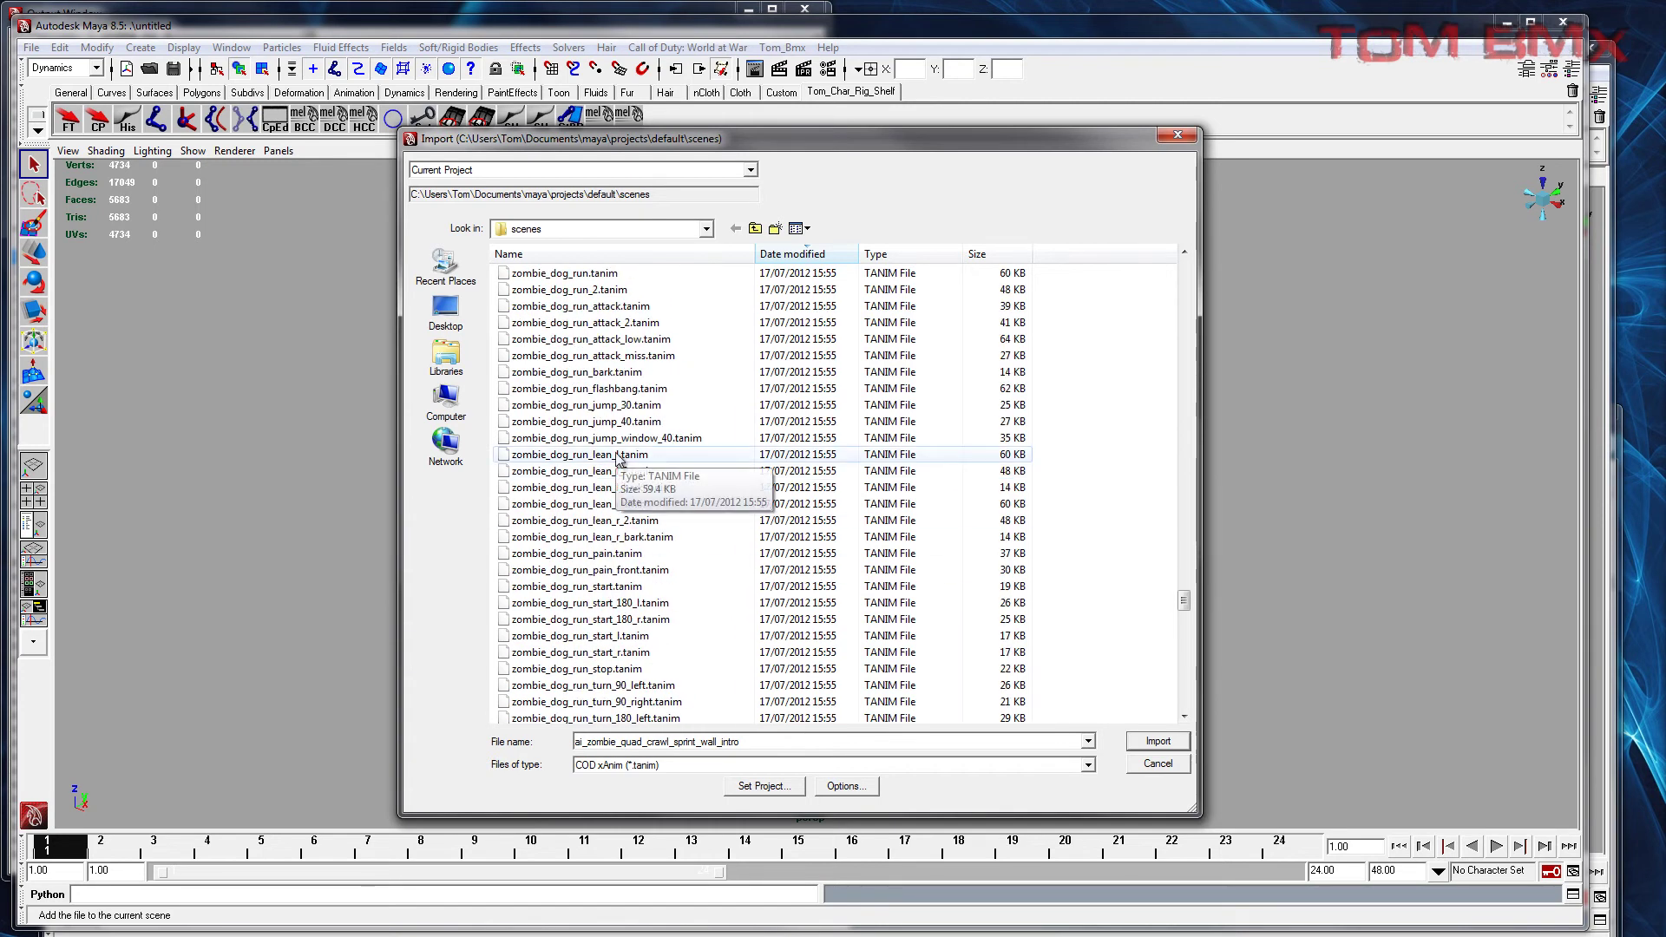
click(719, 371)
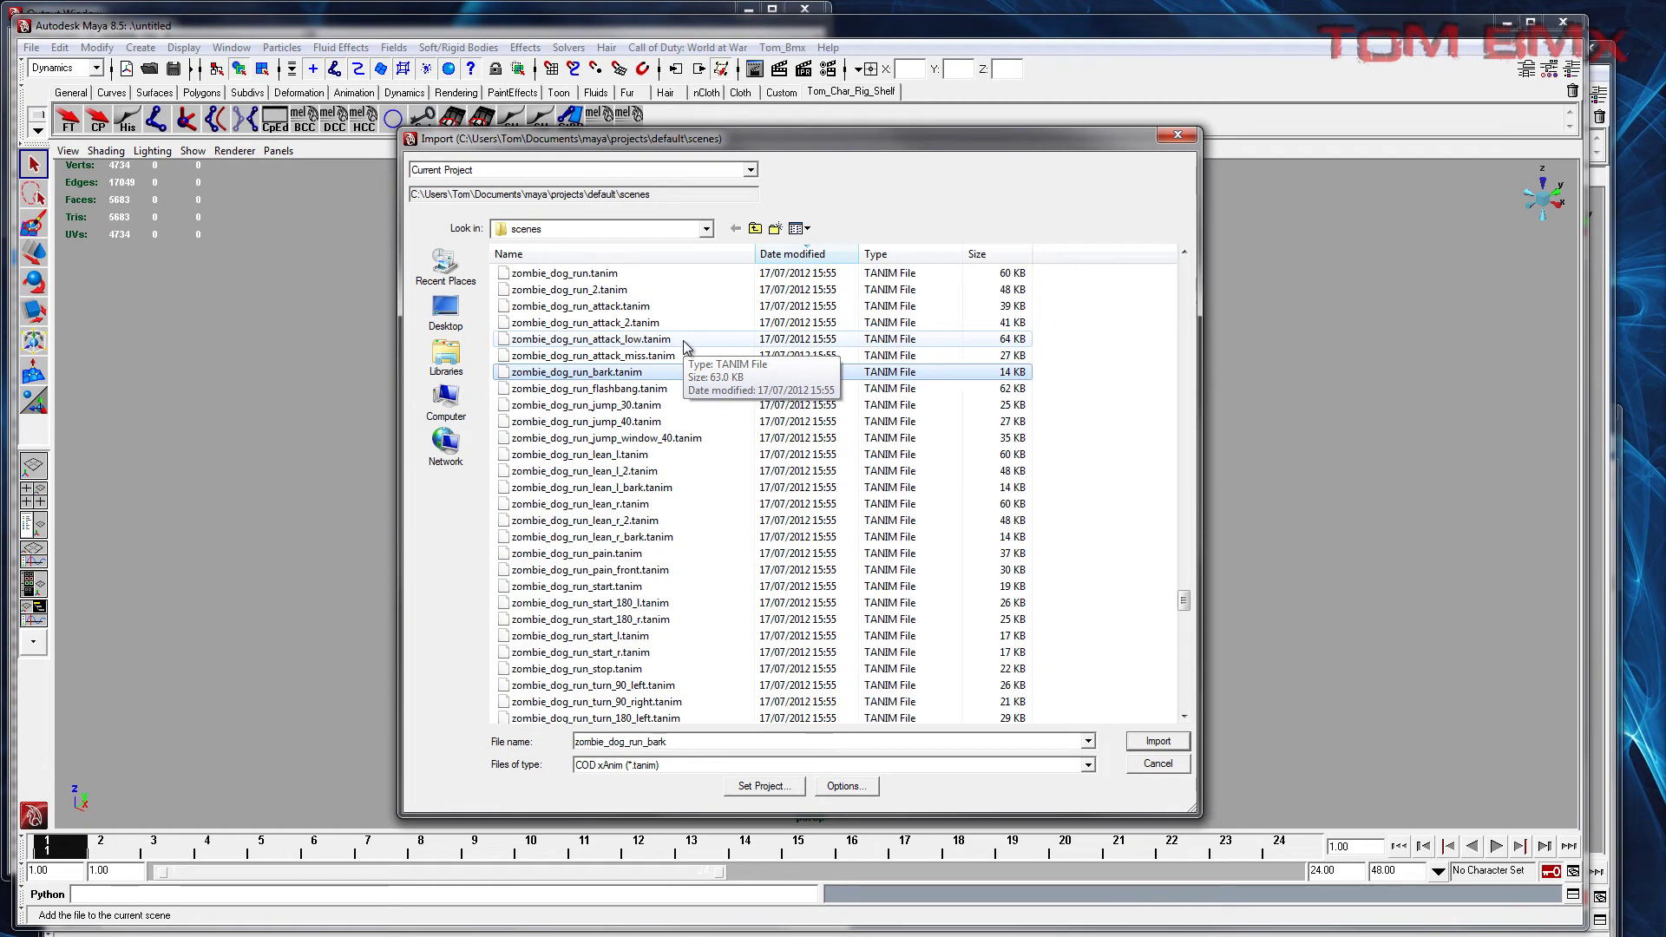
double_click(685, 340)
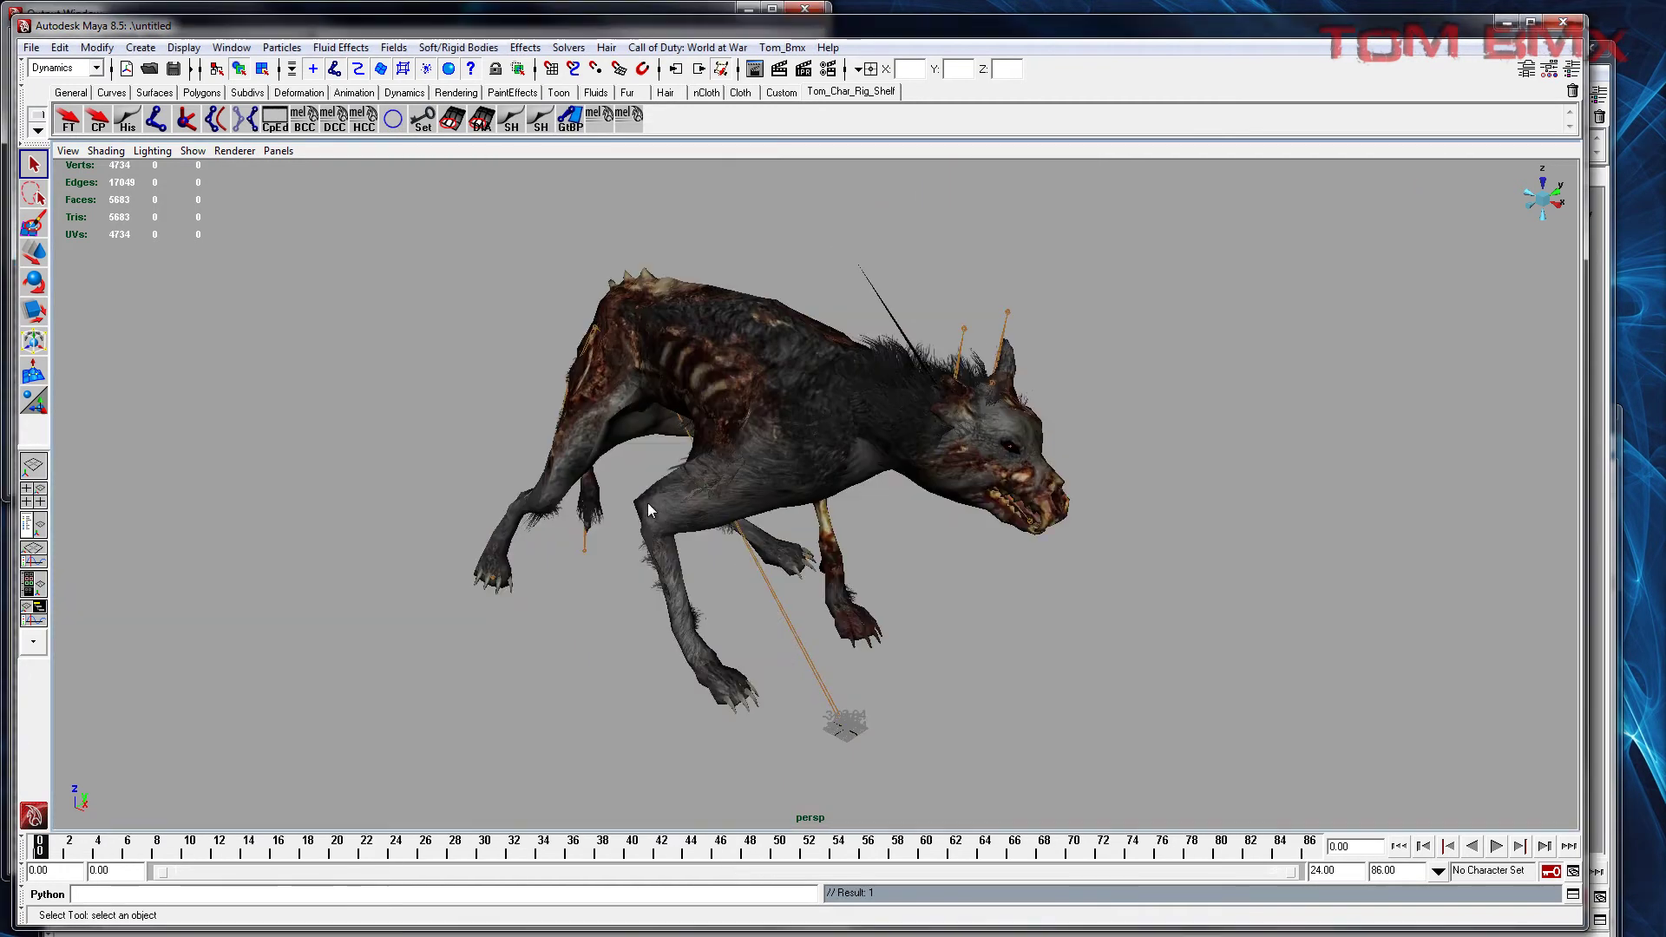
Step: Play the low run attack animation on the wolf and stop it
key(alt+v)
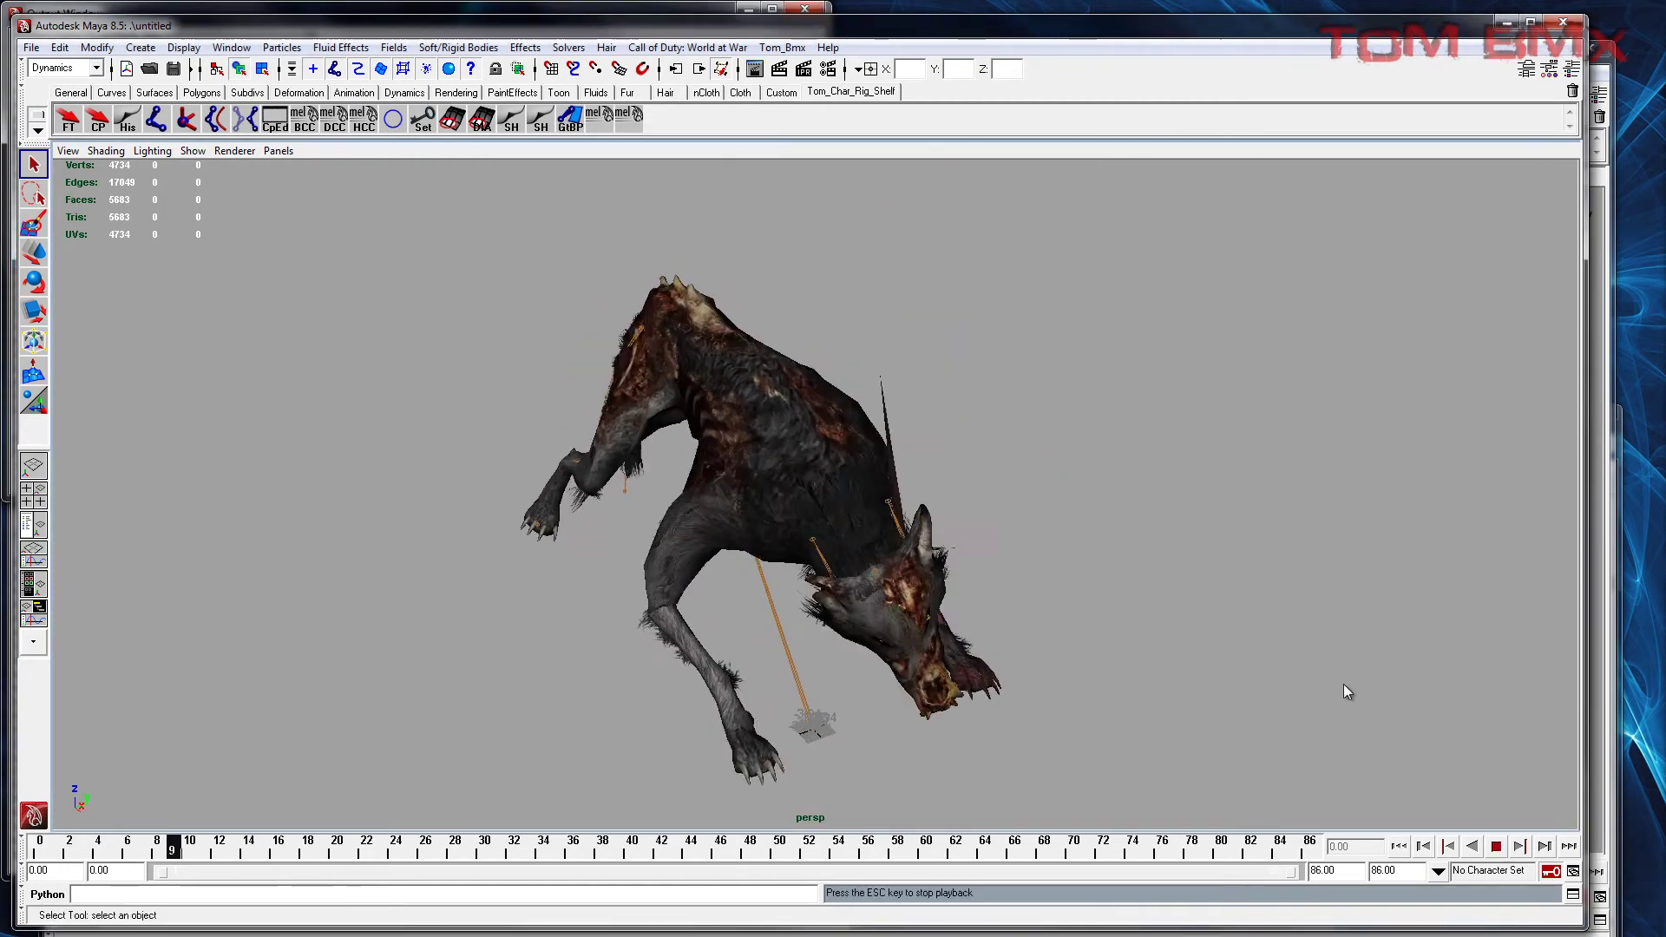
alt+middle_drag(1187, 664, 1136, 634)
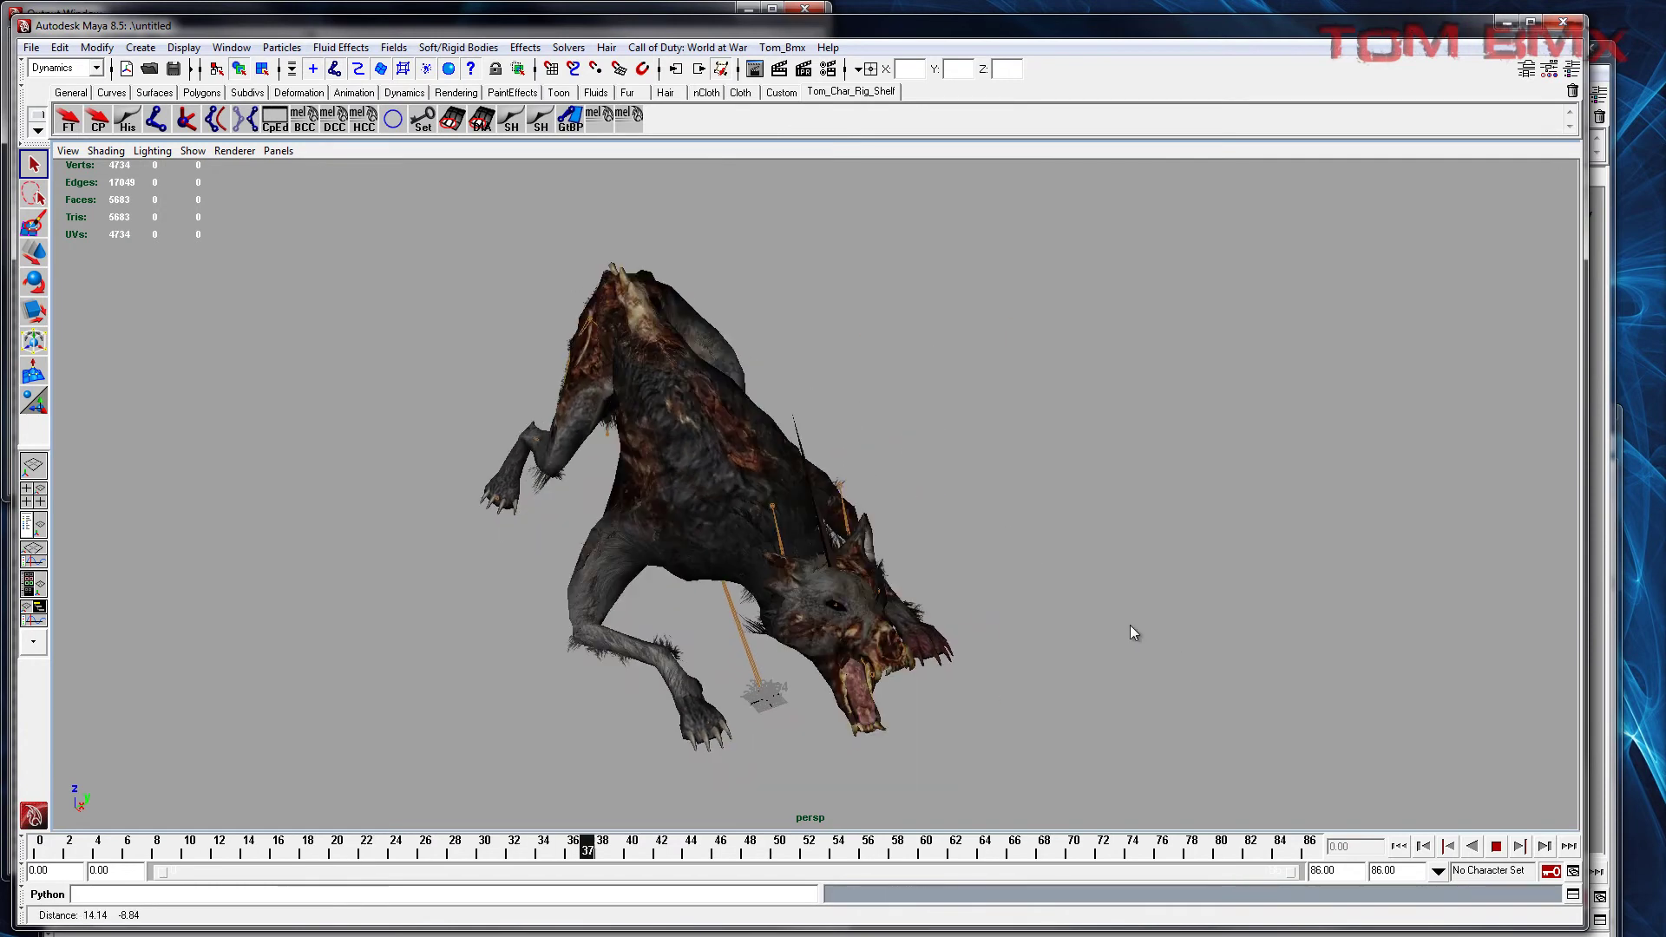
click(1498, 849)
Step: Set the timeline playback speed to Real-time [24 fps] and replay the wolf's attack animation
click(1574, 871)
click(1033, 557)
click(1032, 591)
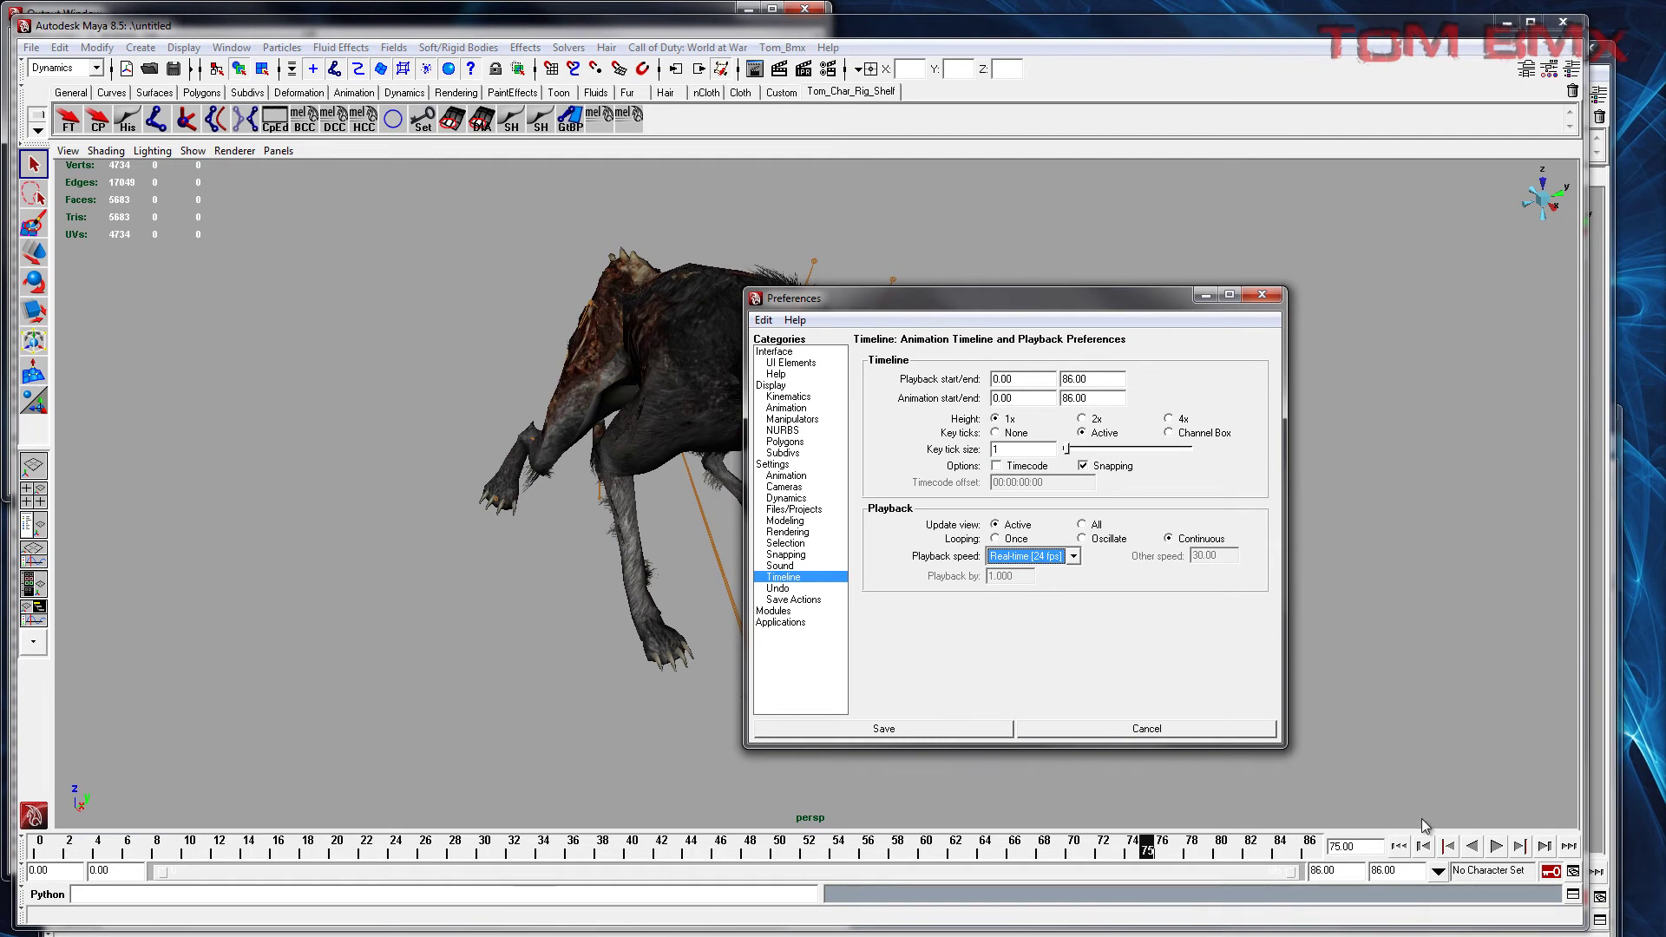
click(1496, 848)
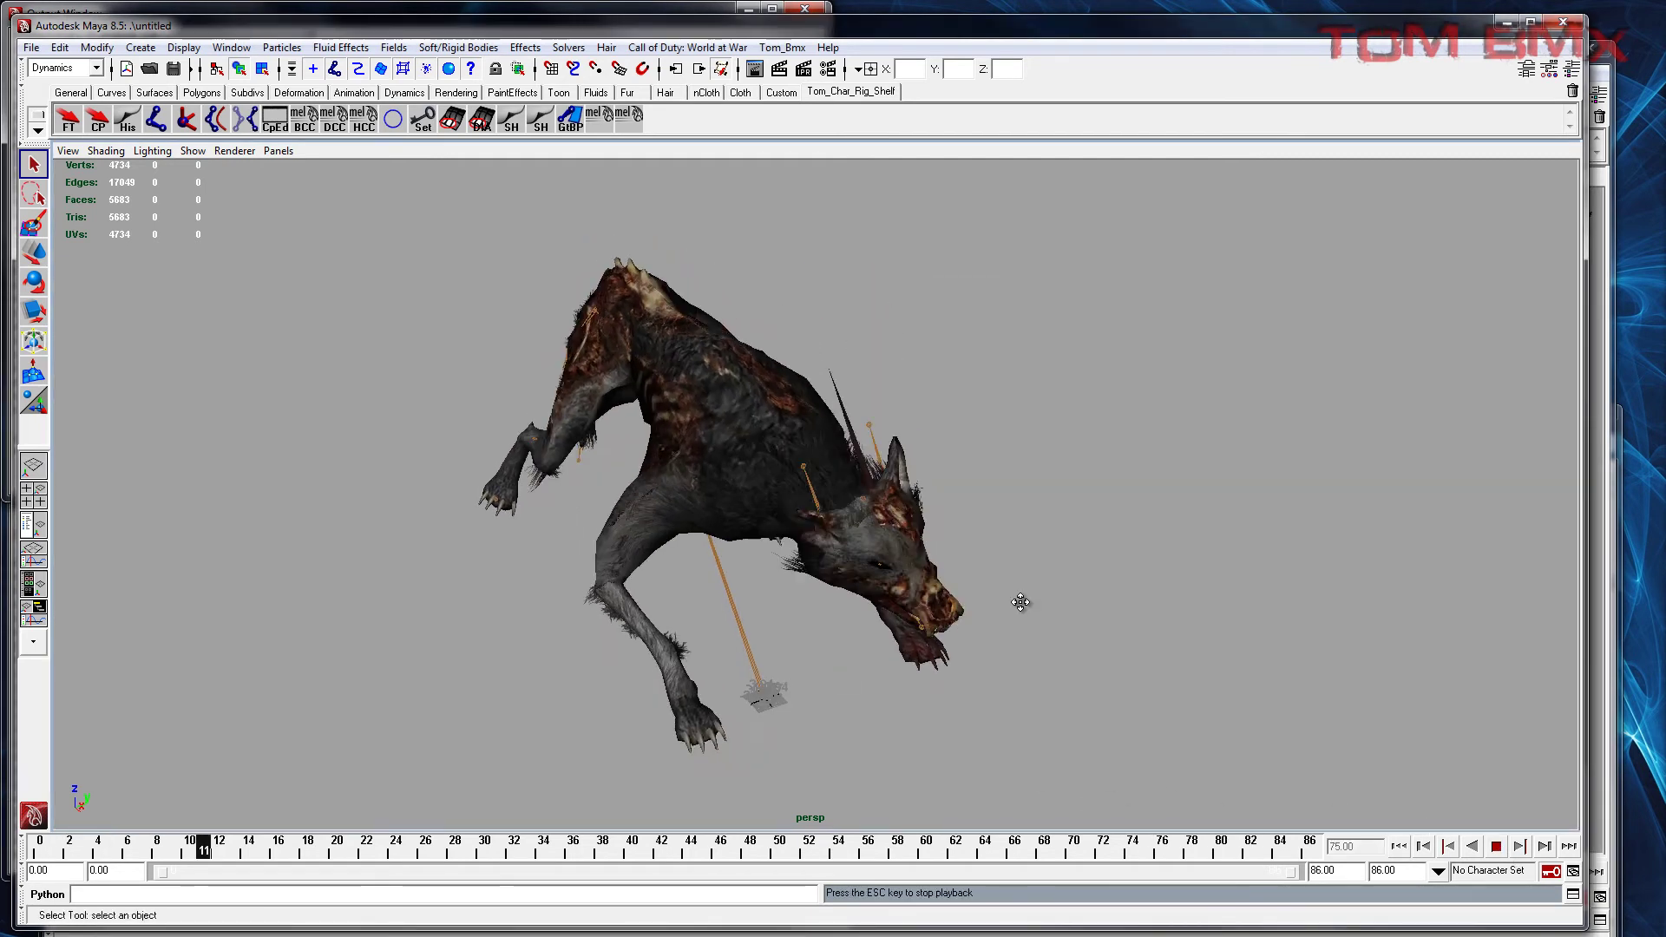
key(Escape)
Step: Import the COD xAnim zombie_dog_attack_player.tanim onto the wolf
click(30, 47)
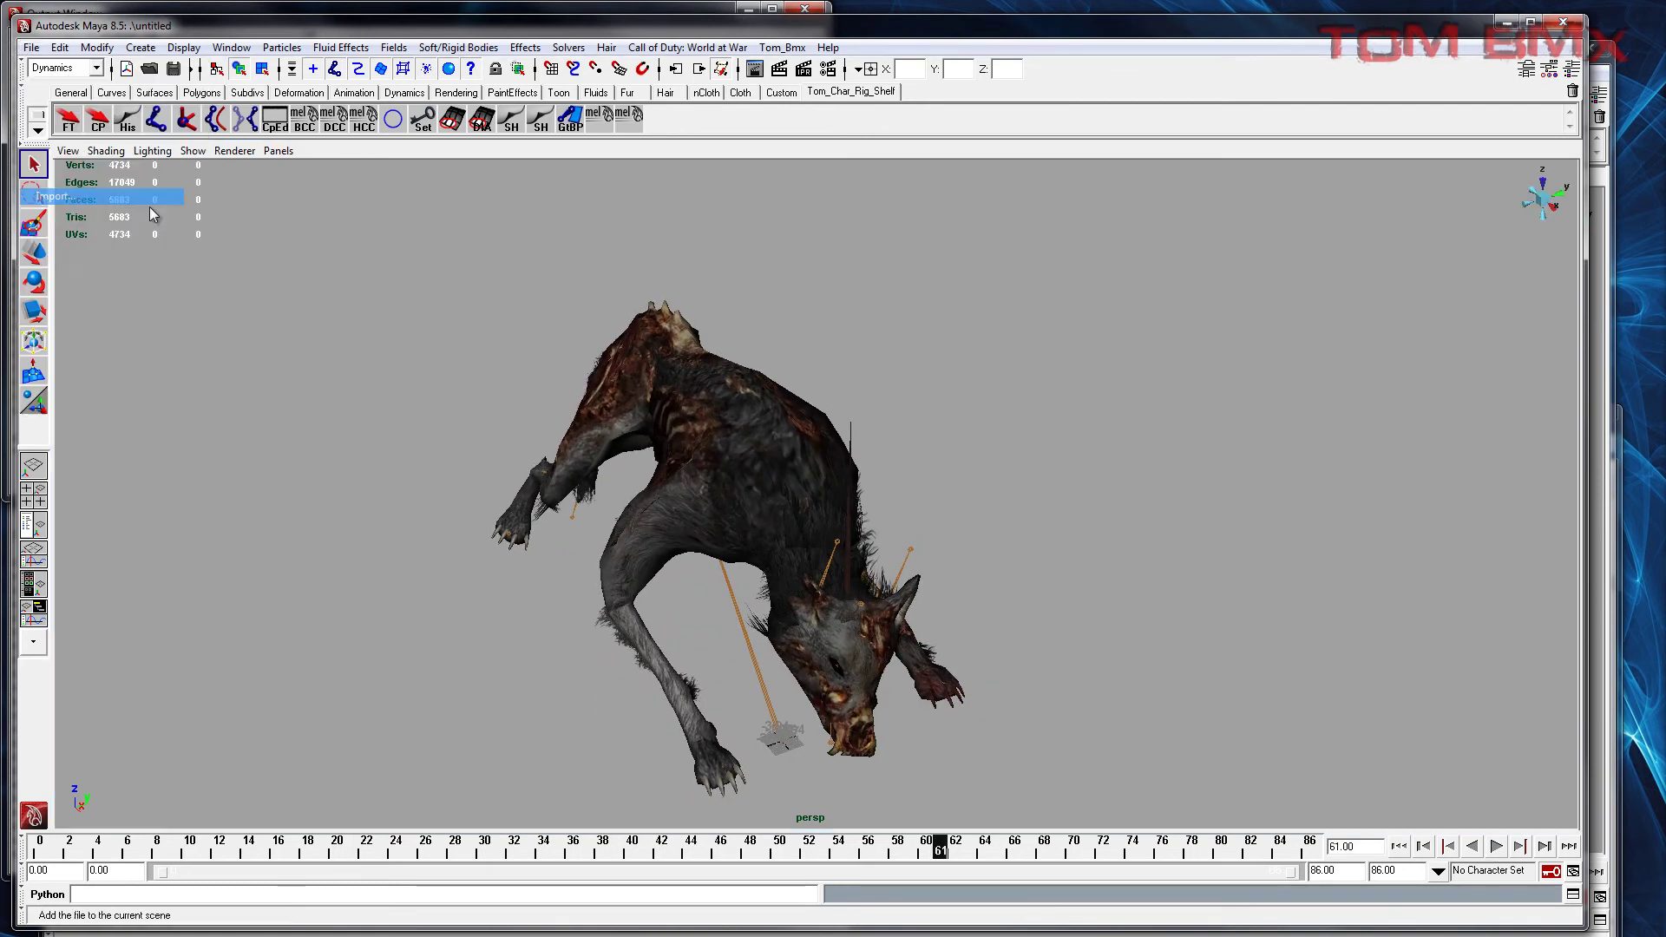
click(61, 197)
click(615, 371)
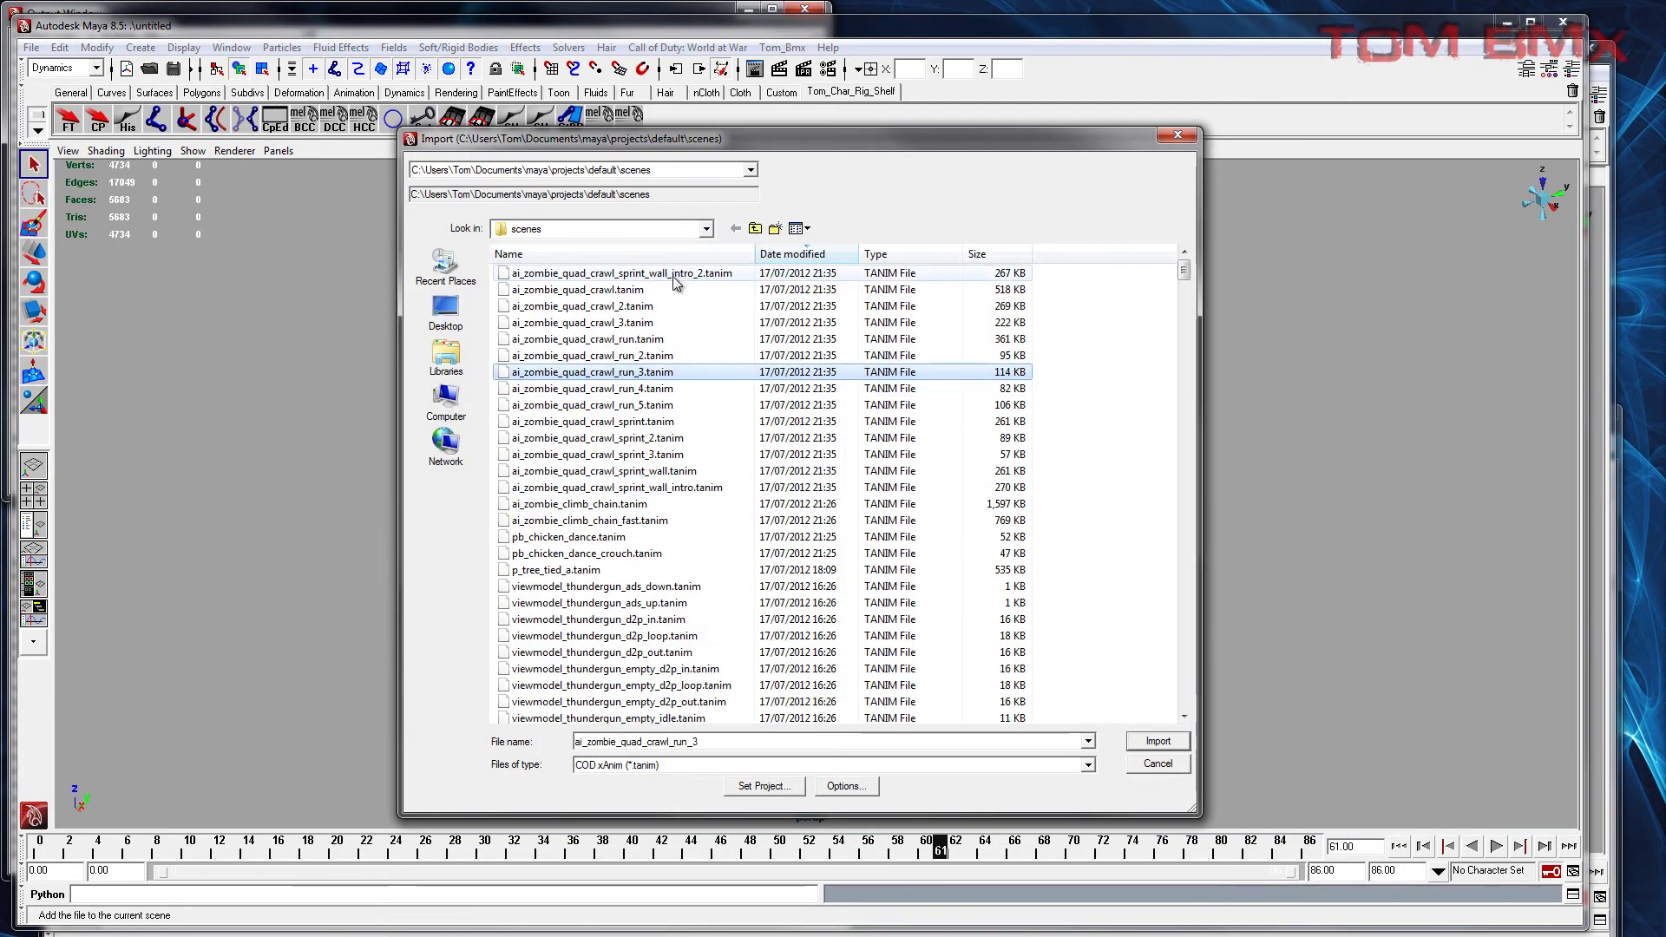
scroll(681, 551, down, 10)
scroll(681, 551, down, 15)
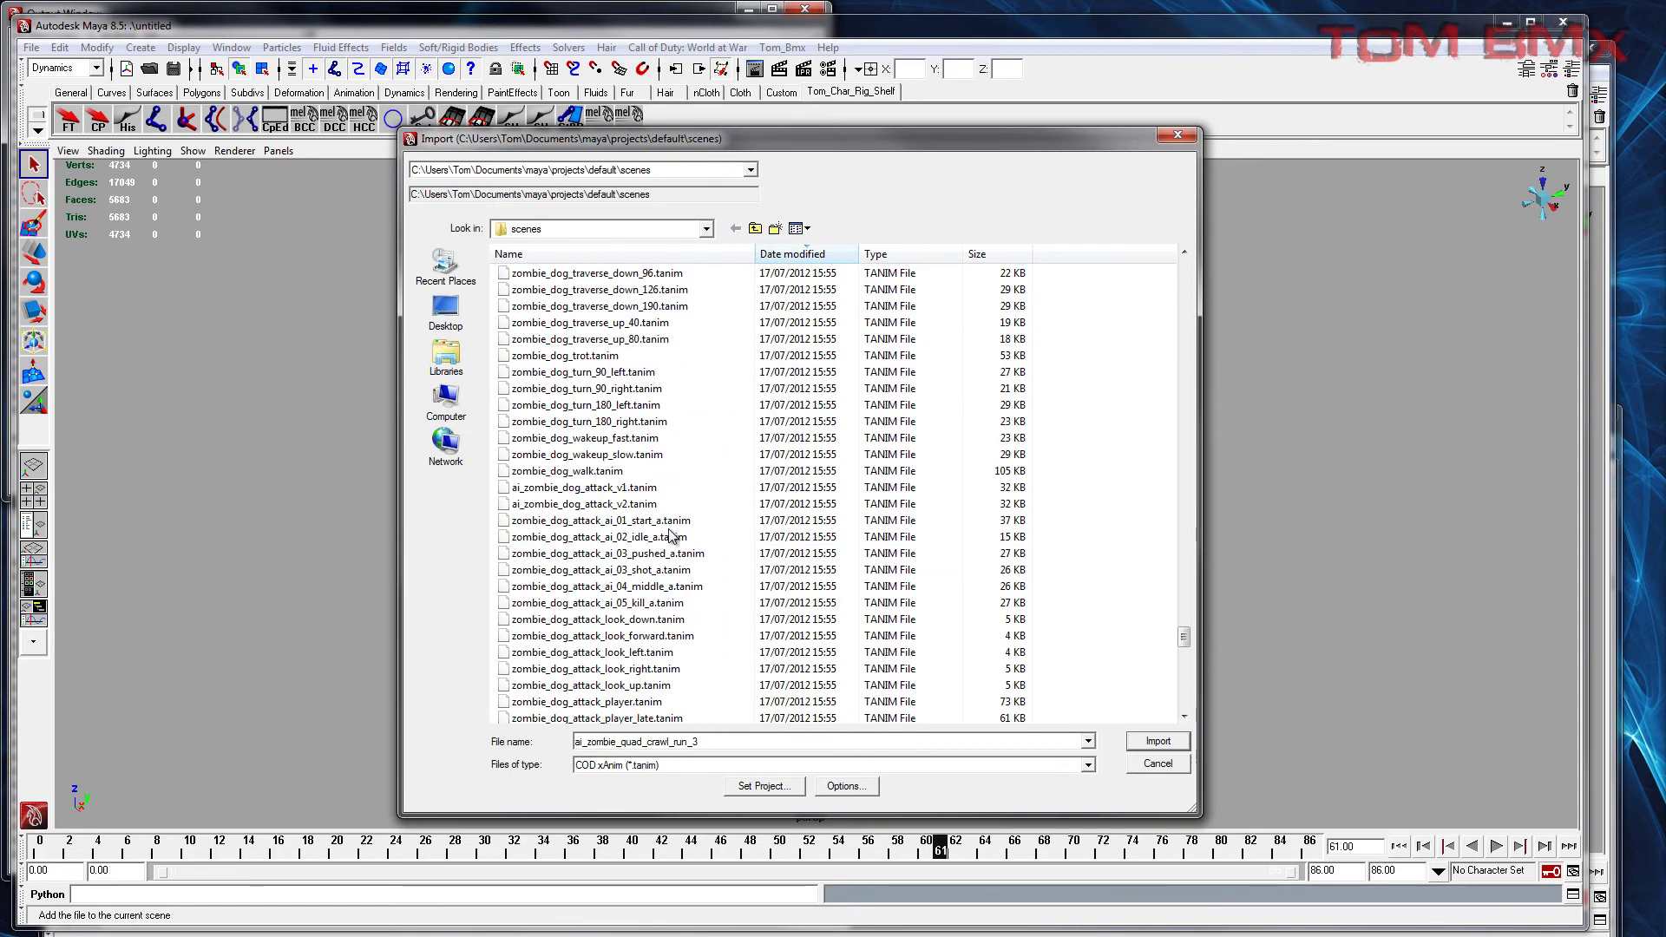
scroll(672, 537, down, 2)
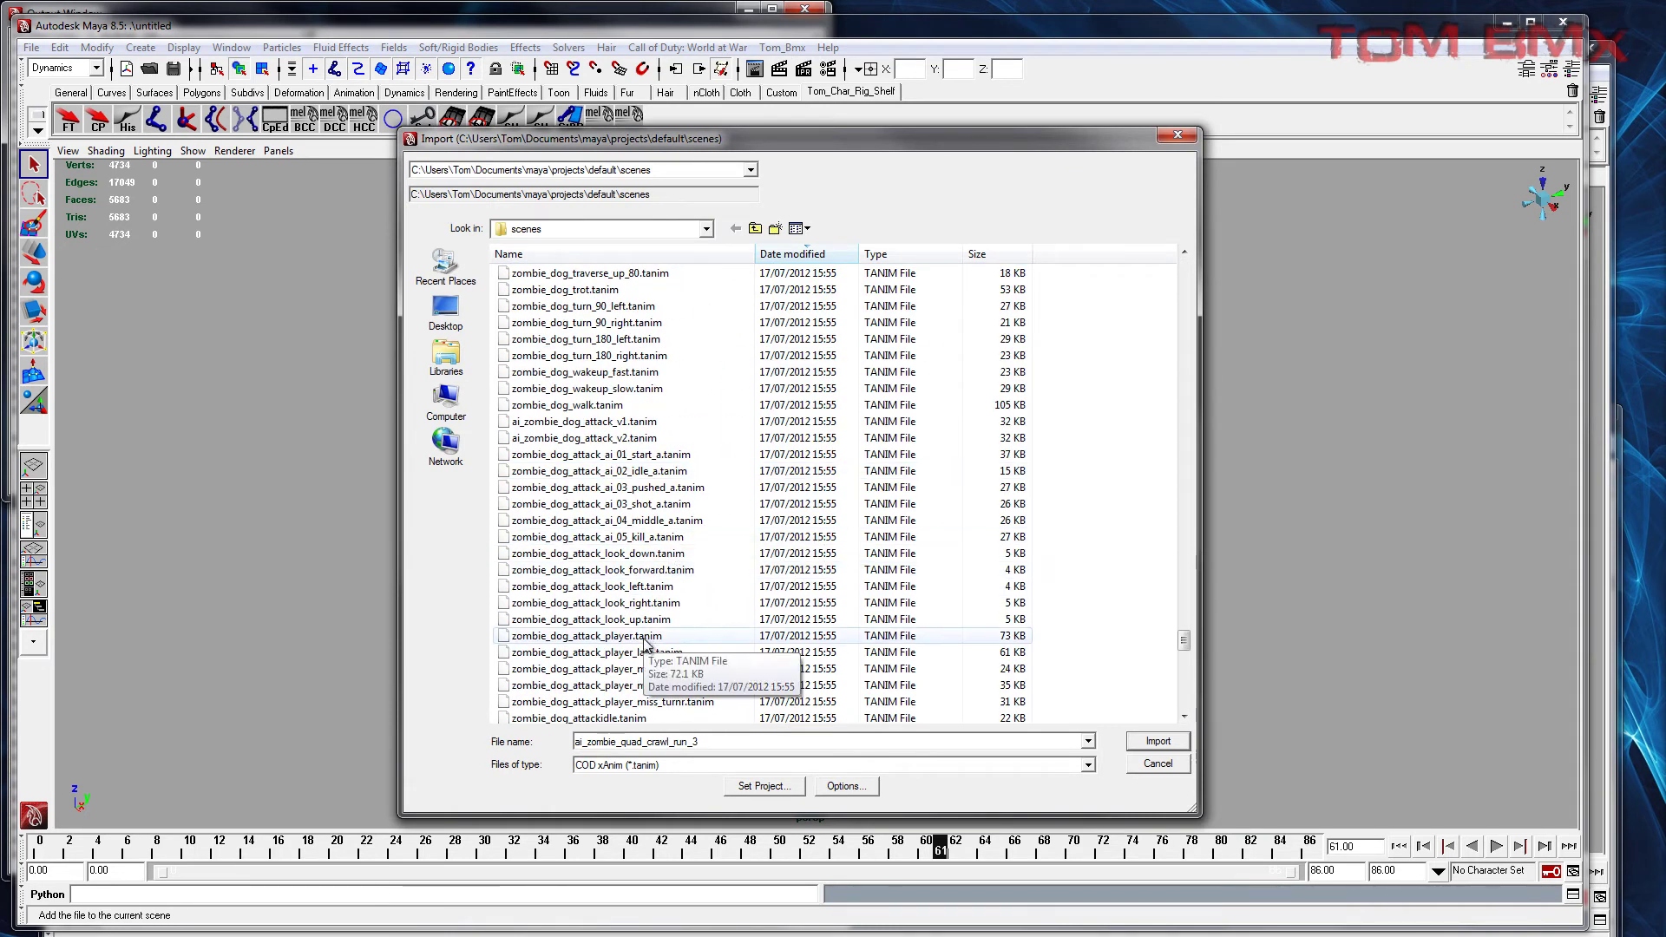
double_click(657, 638)
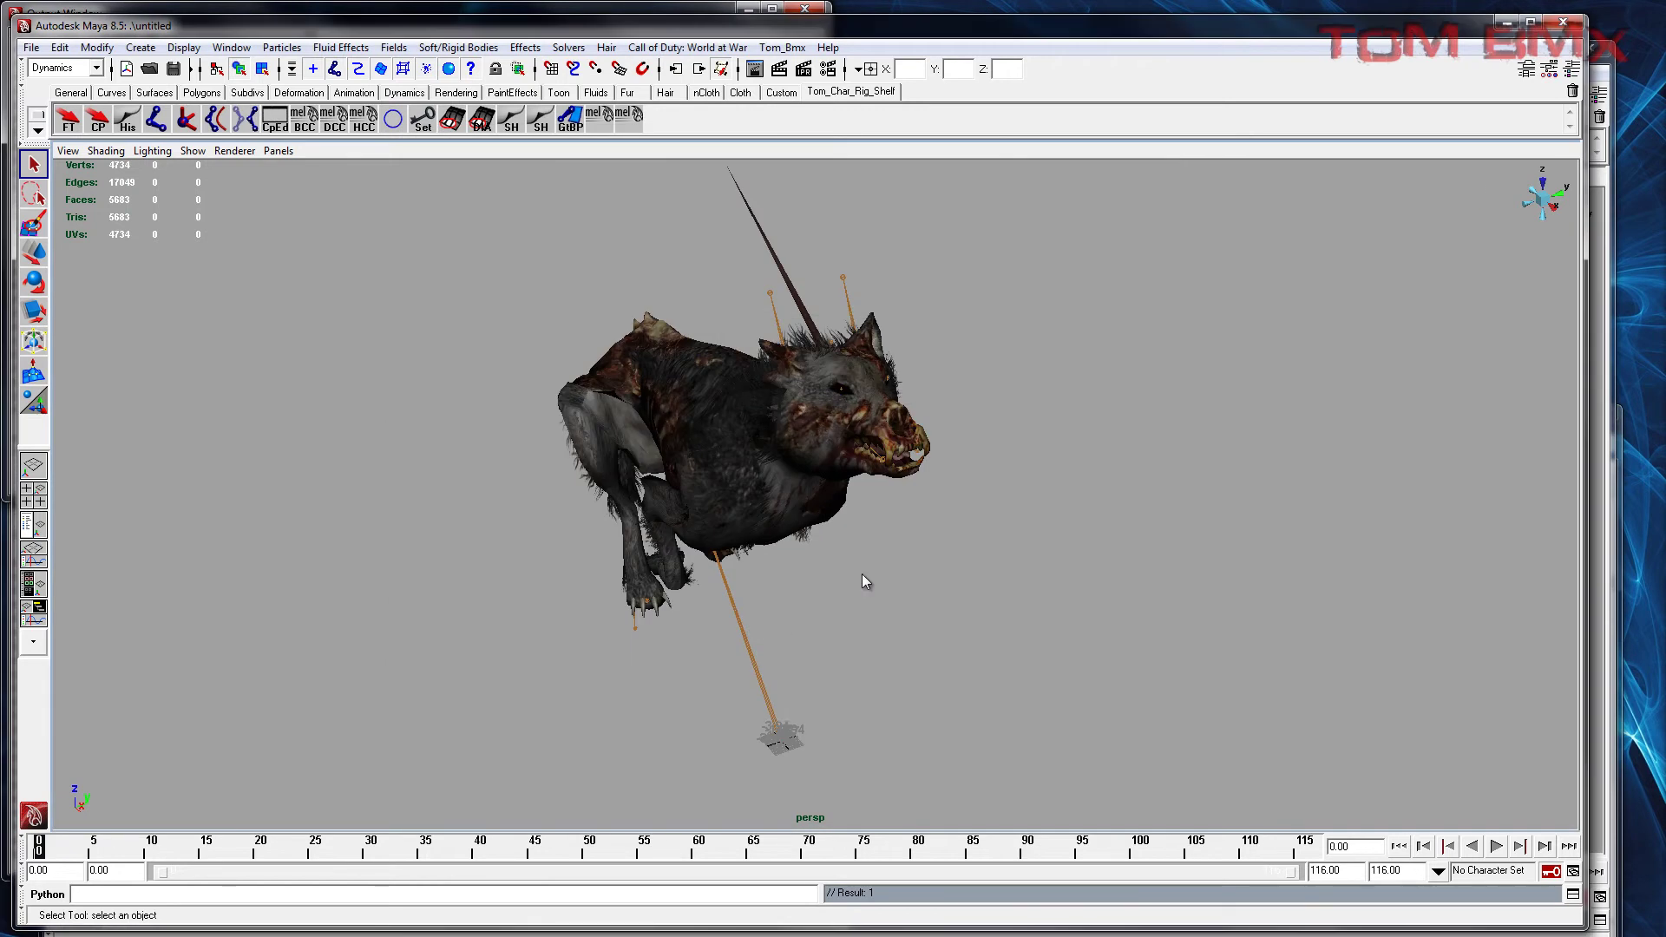
Step: Paint j_jaw skin weight onto the stray spike above the wolf's neck on the body mesh and close the Paint Skin Weights tool
click(782, 274)
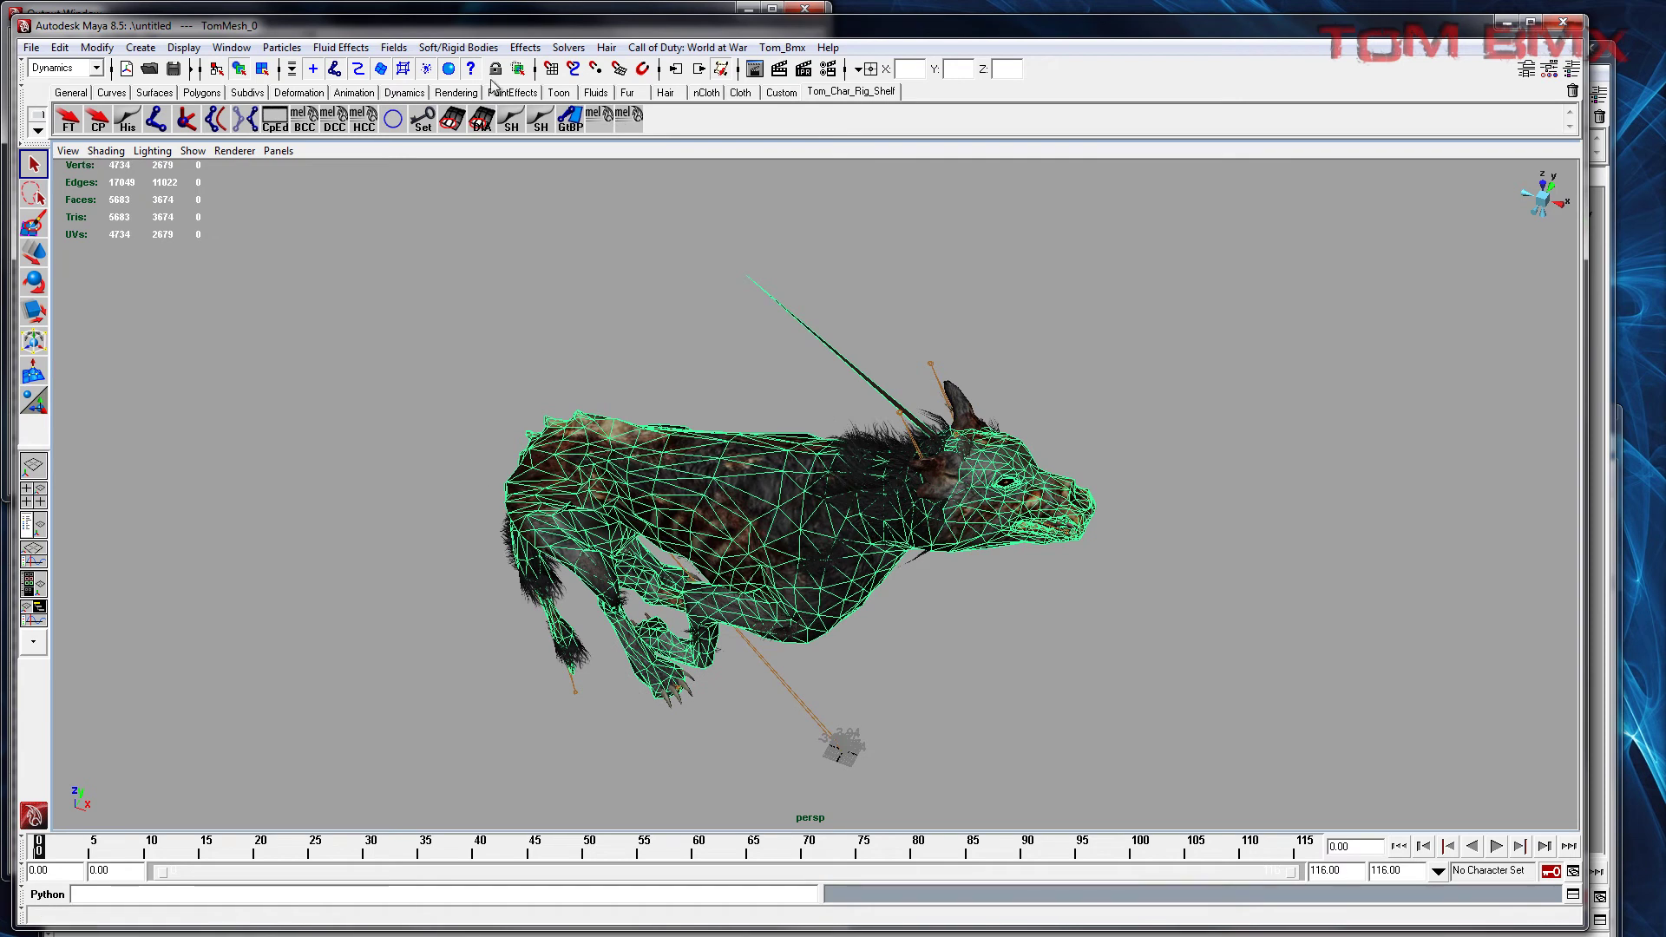
click(481, 124)
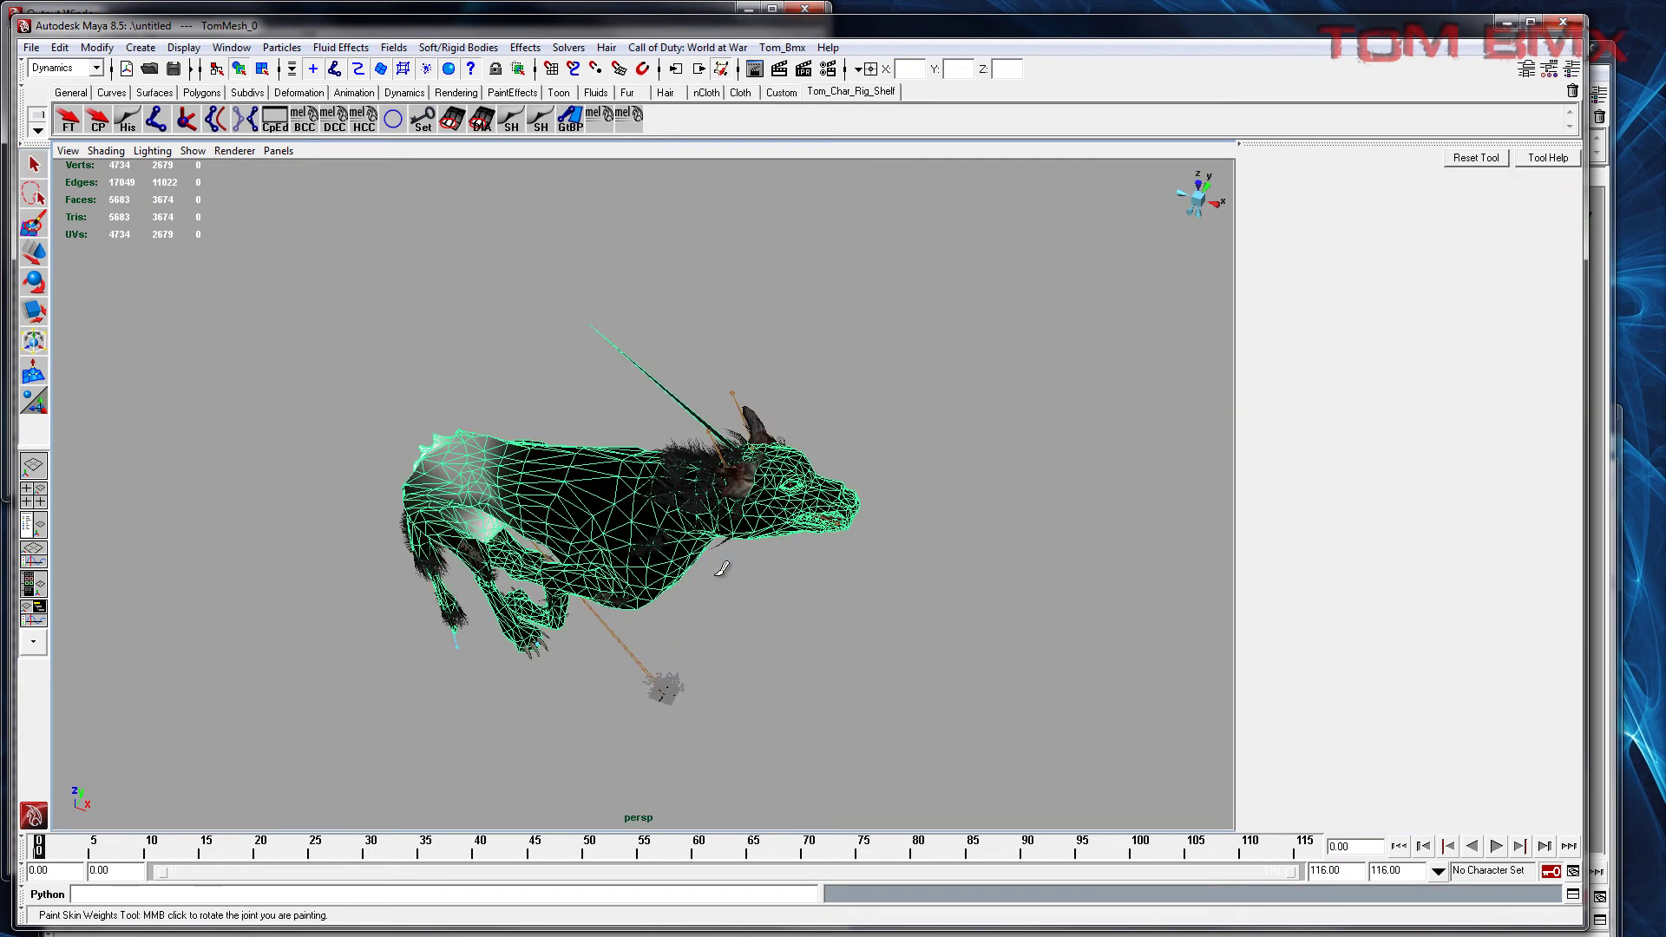
scroll(1491, 372, down, 2)
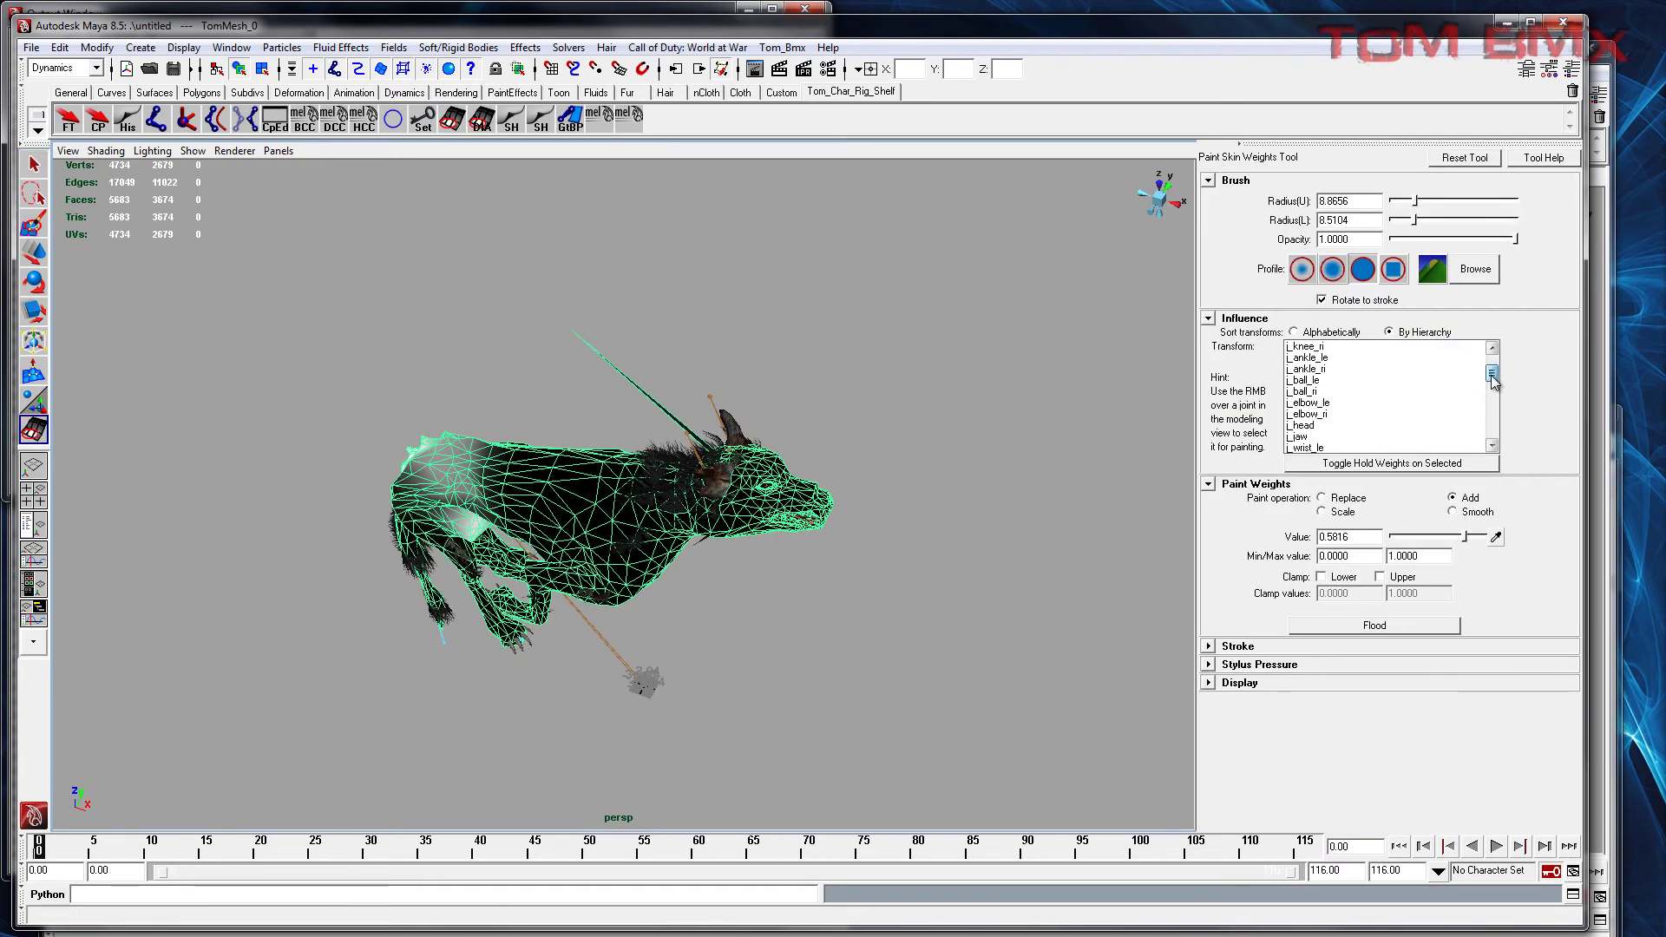
click(1301, 436)
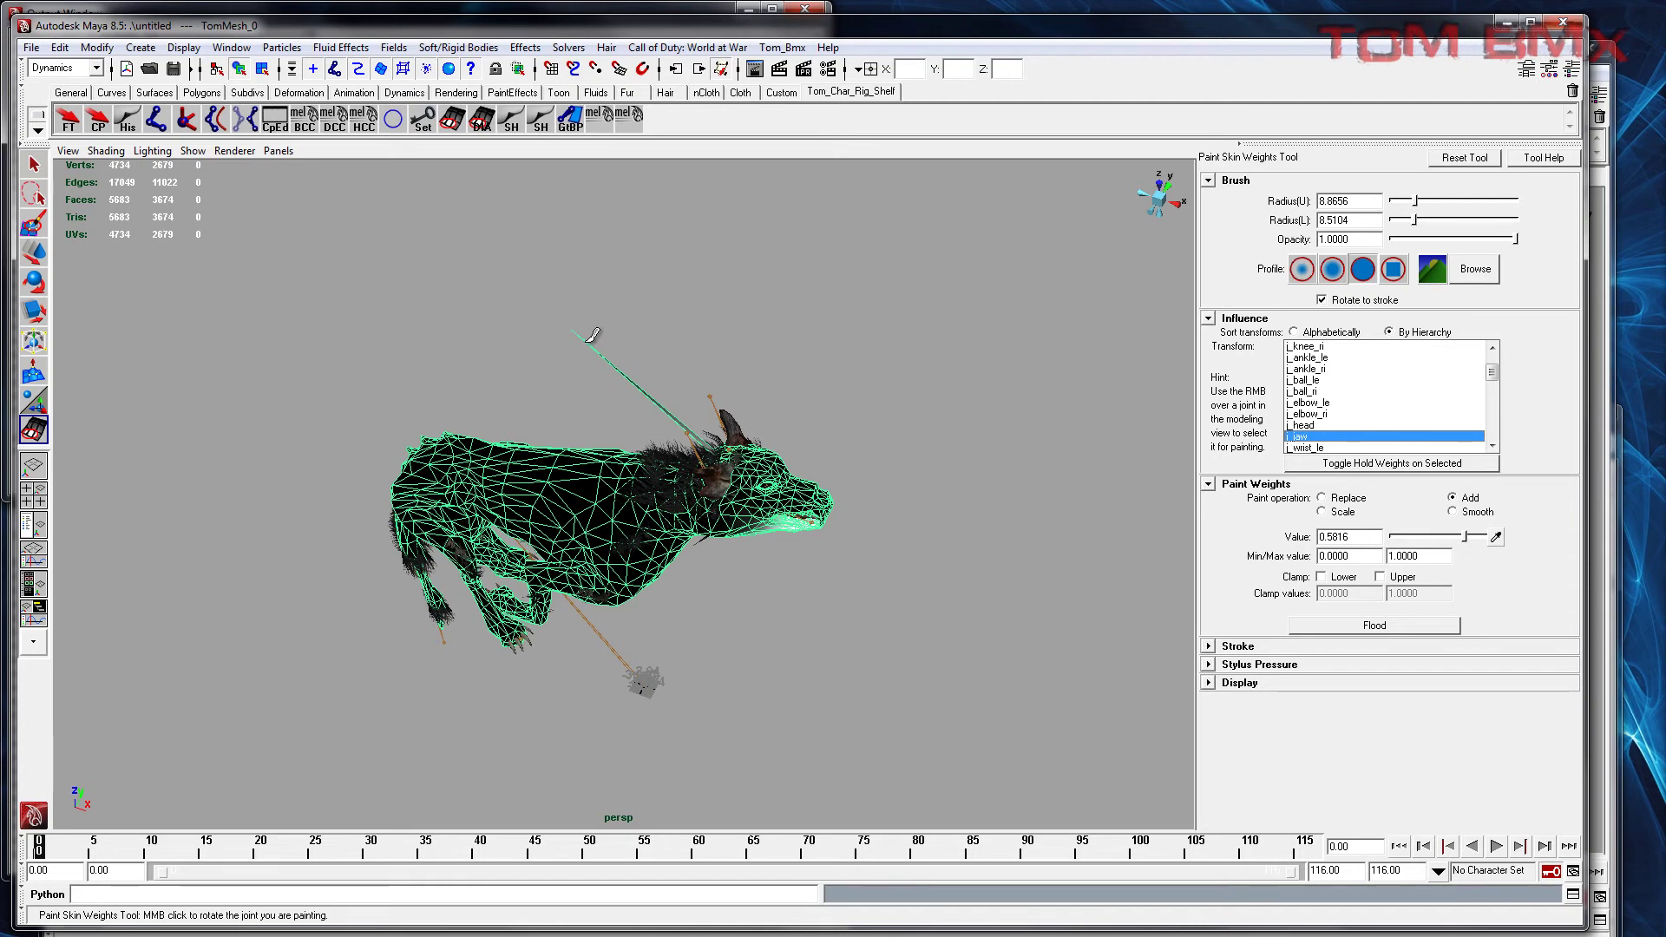
alt+middle_drag(572, 332, 688, 413)
alt+right_drag(687, 413, 647, 420)
alt+middle_drag(615, 422, 461, 461)
alt+middle_drag(606, 290, 672, 396)
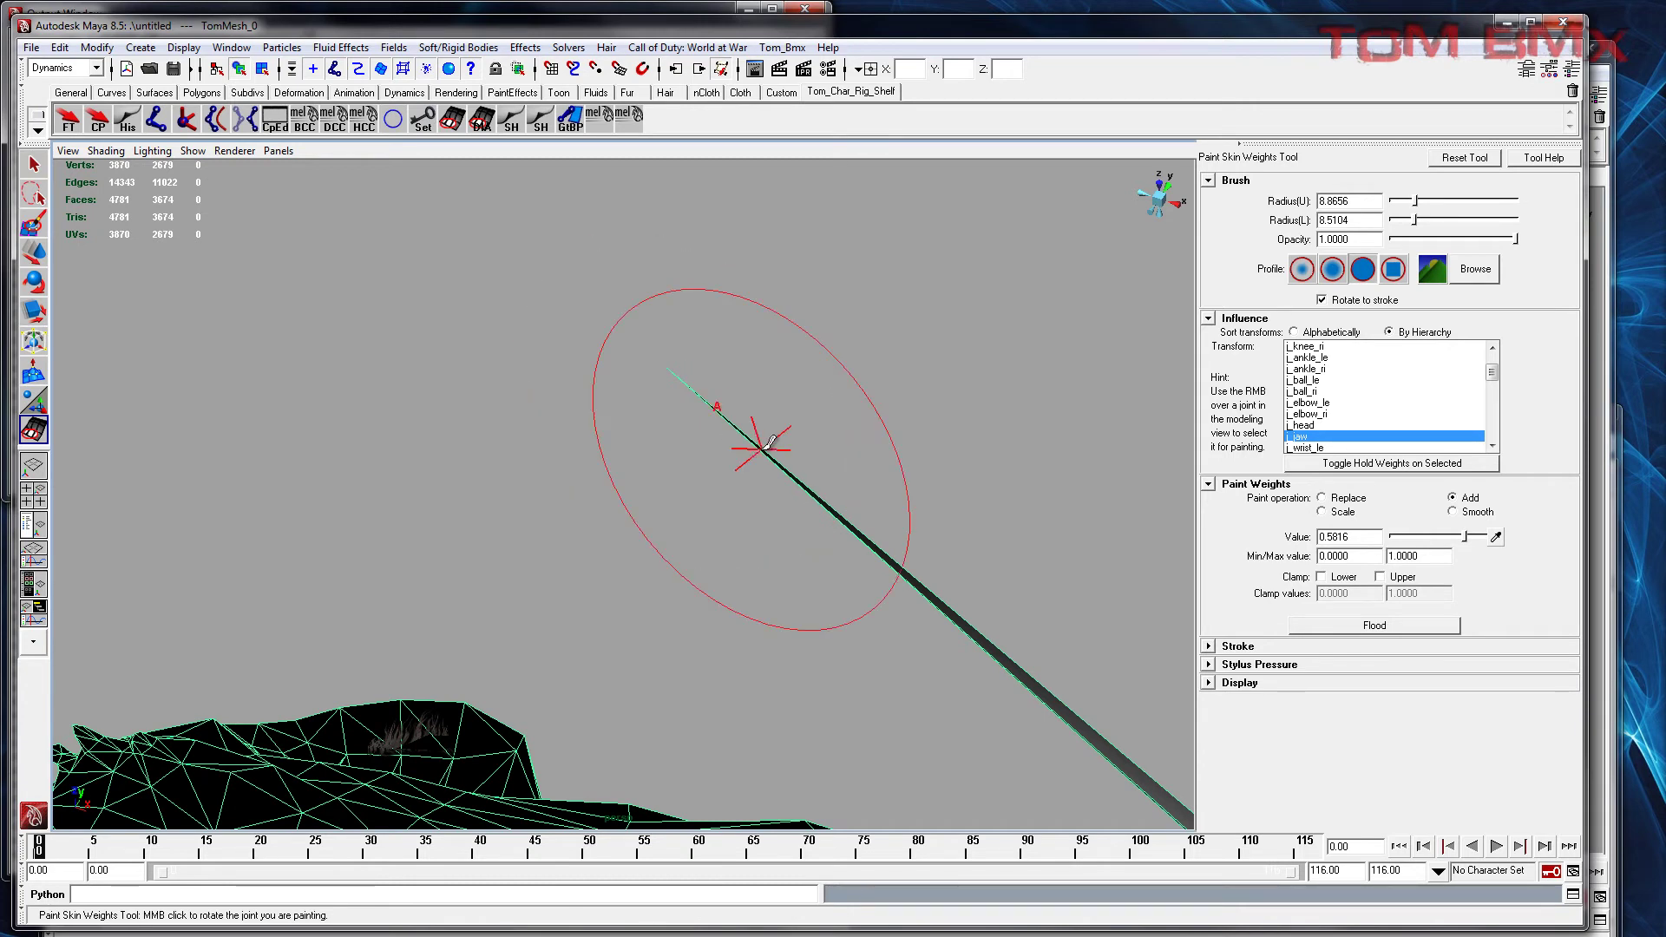
scroll(770, 446, down, 10)
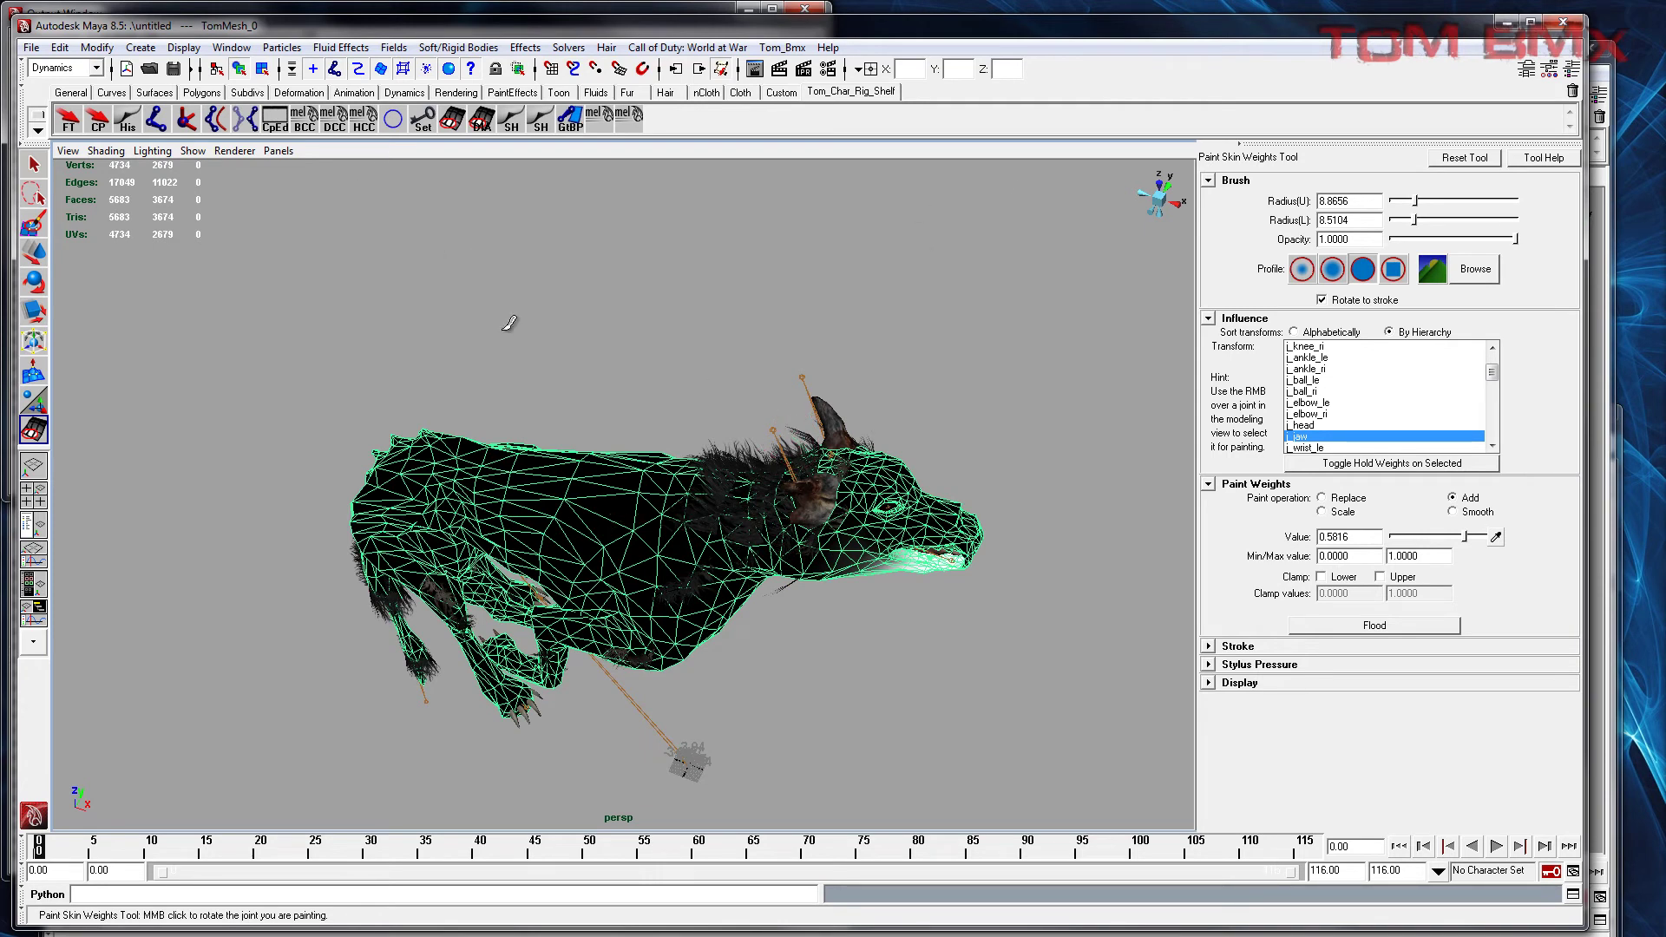
key(q)
click(470, 425)
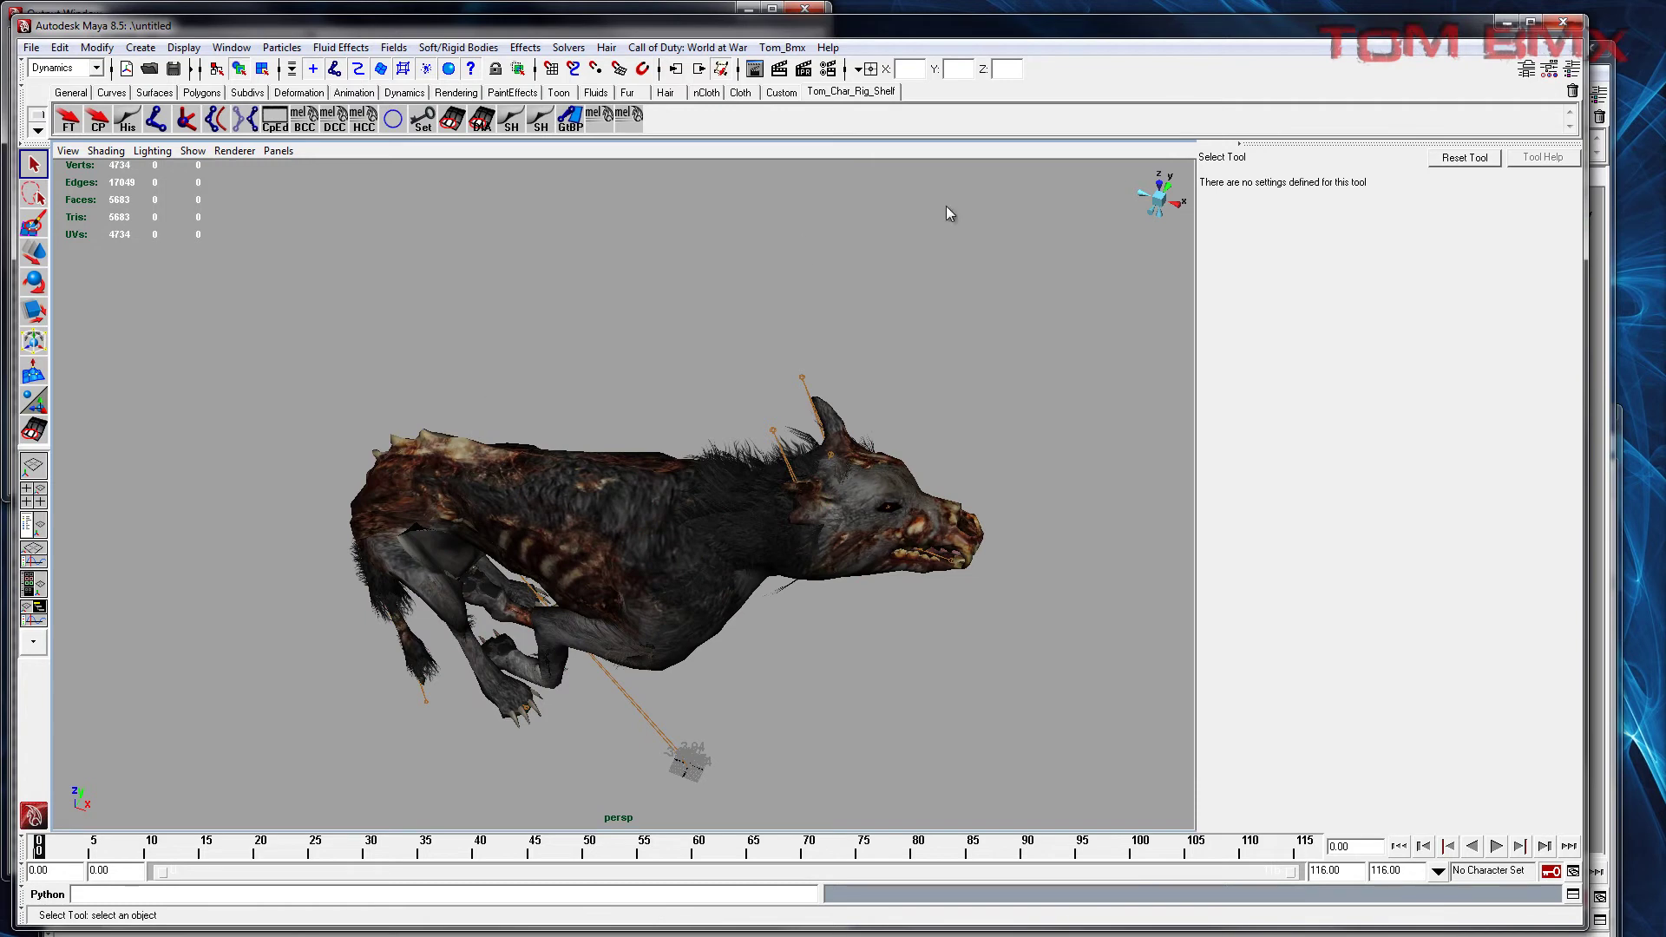
click(1239, 144)
Step: Play the wolf's player attack animation, view it from several angles and stop playback
alt+middle_drag(1053, 566, 1008, 547)
scroll(1008, 546, down, 3)
key(alt+v)
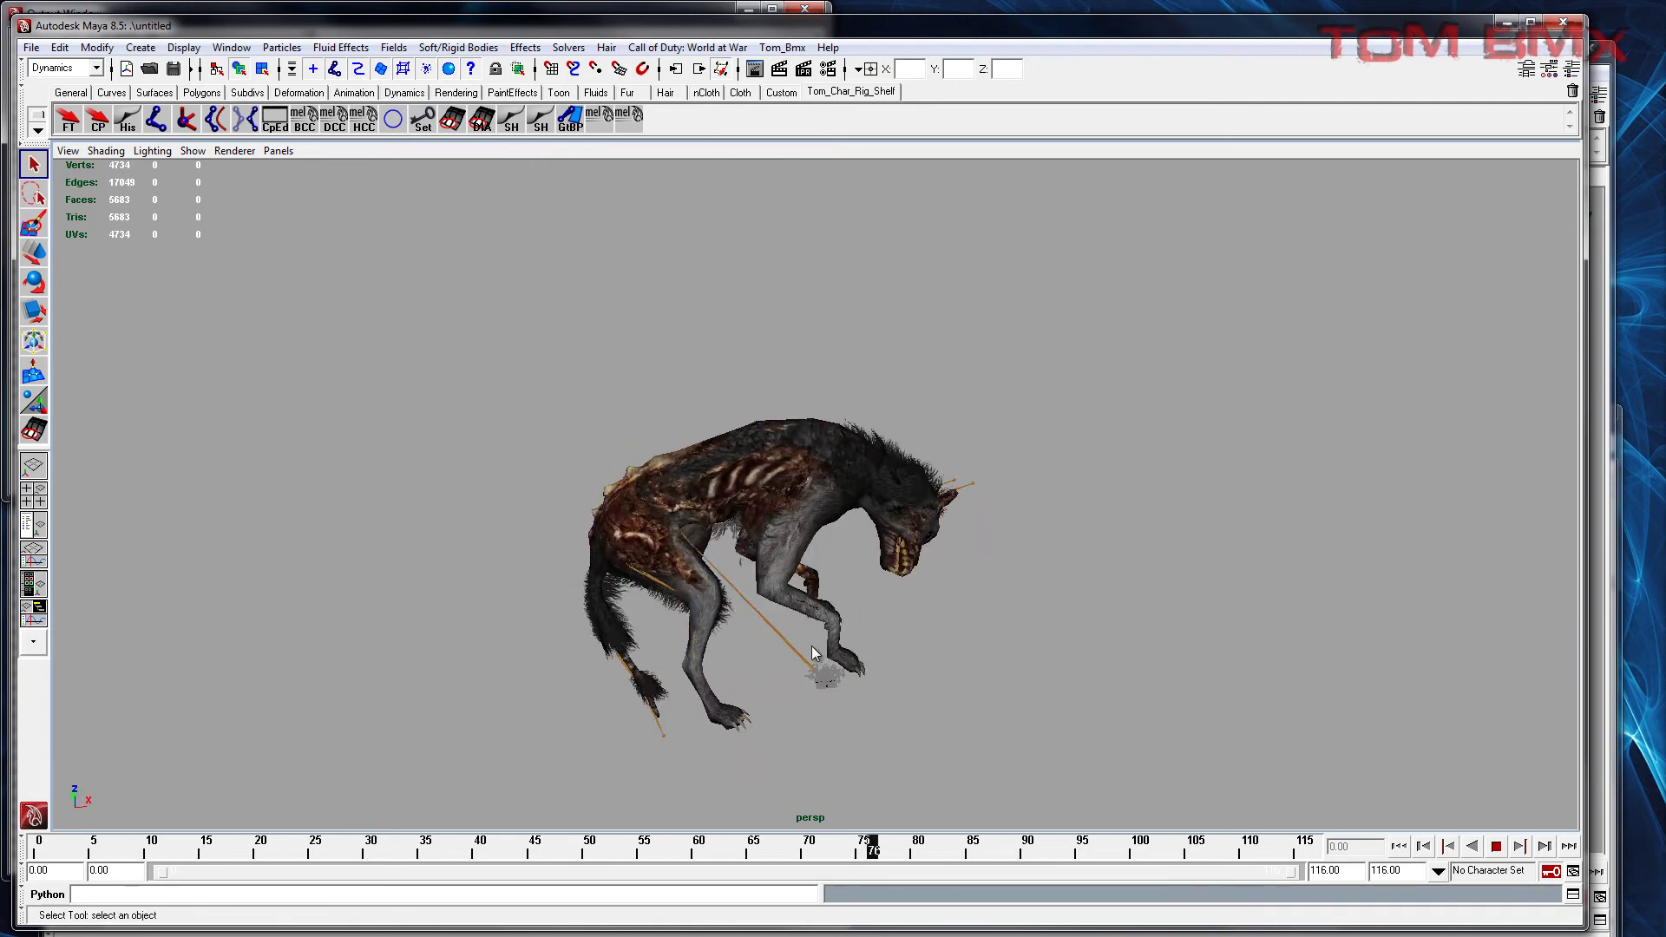
mouse_move(1079, 524)
alt+mouse_down()
mouse_move(829, 551)
mouse_move(696, 543)
alt+mouse_up()
alt+drag(584, 558, 926, 539)
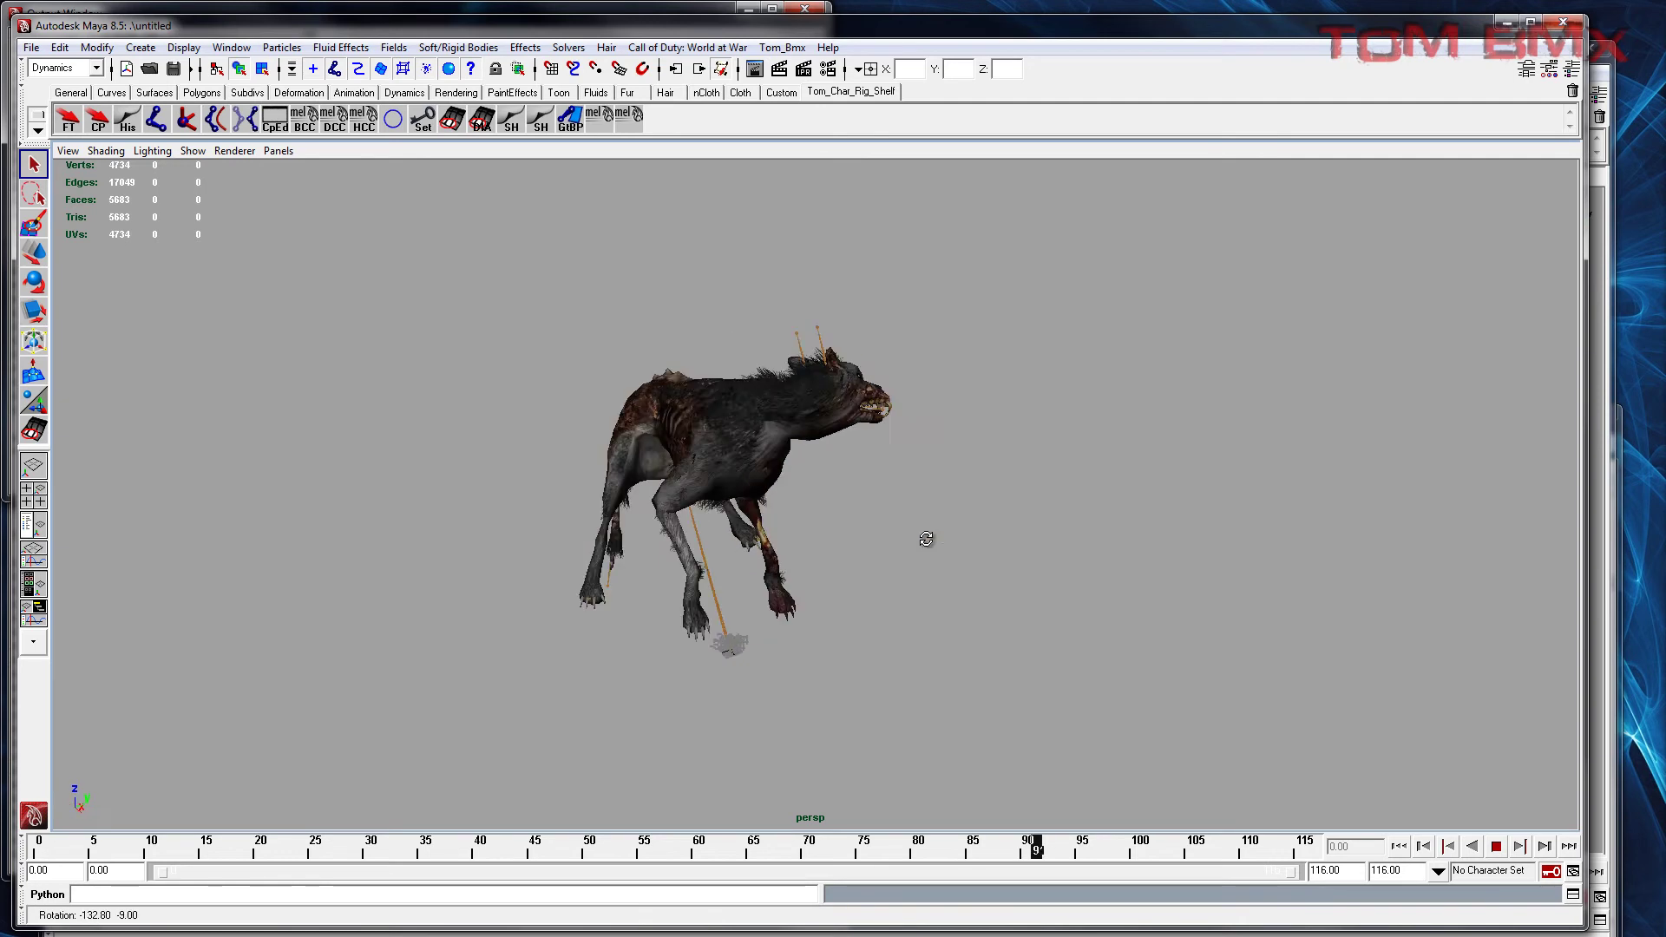
click(1496, 847)
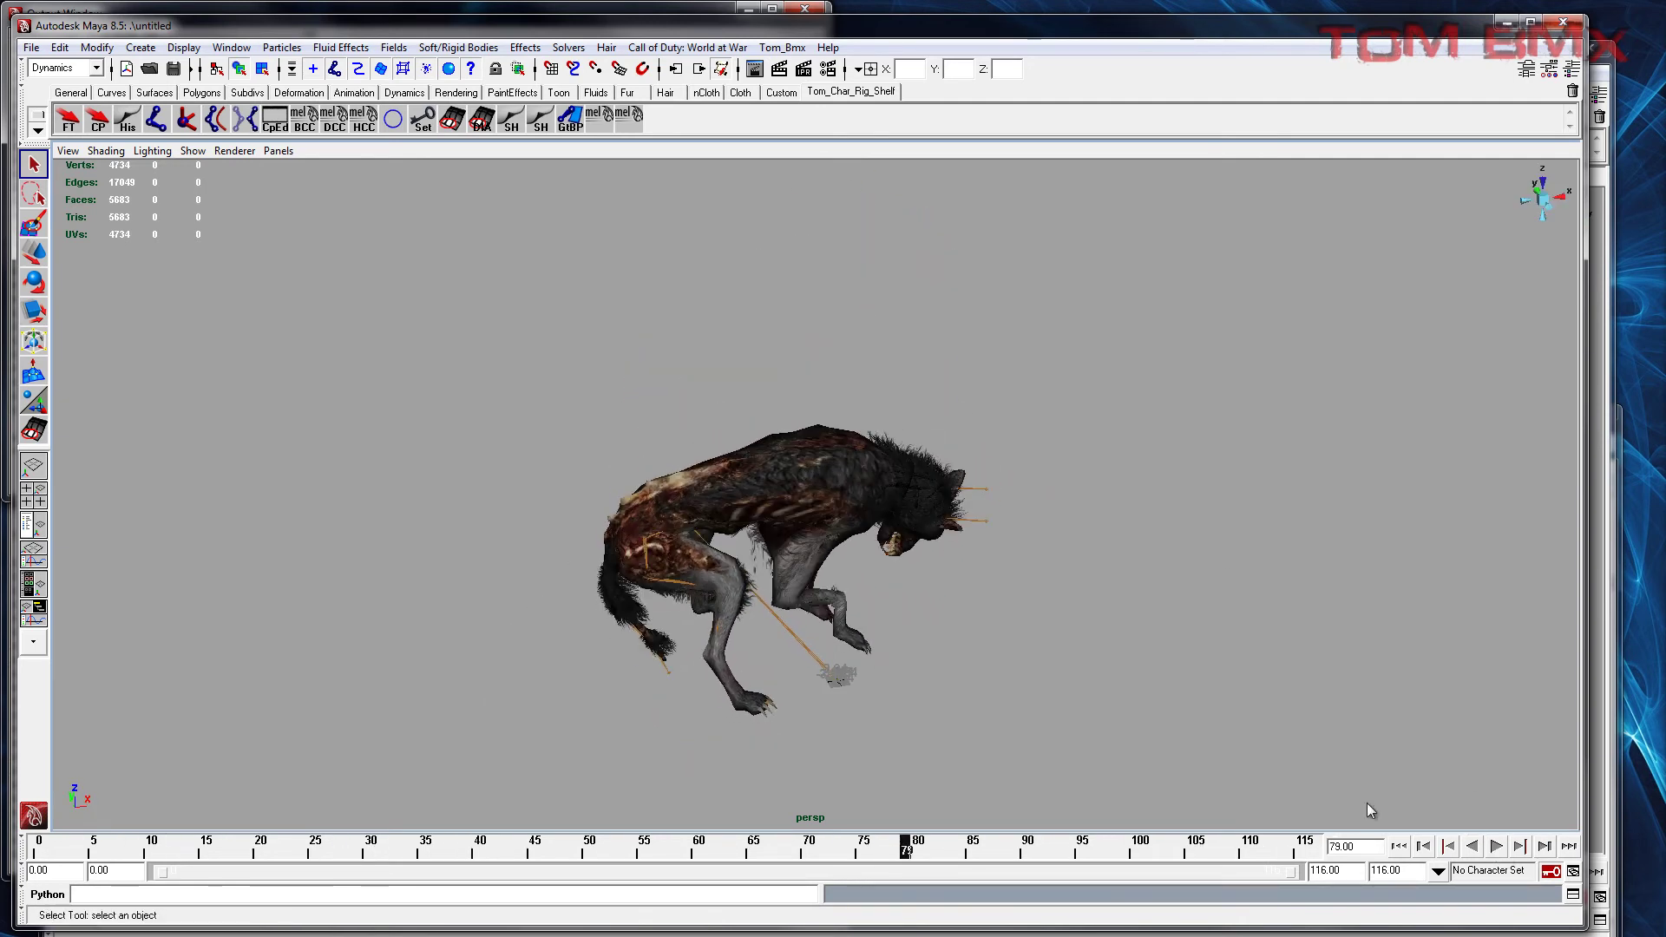
click(1499, 846)
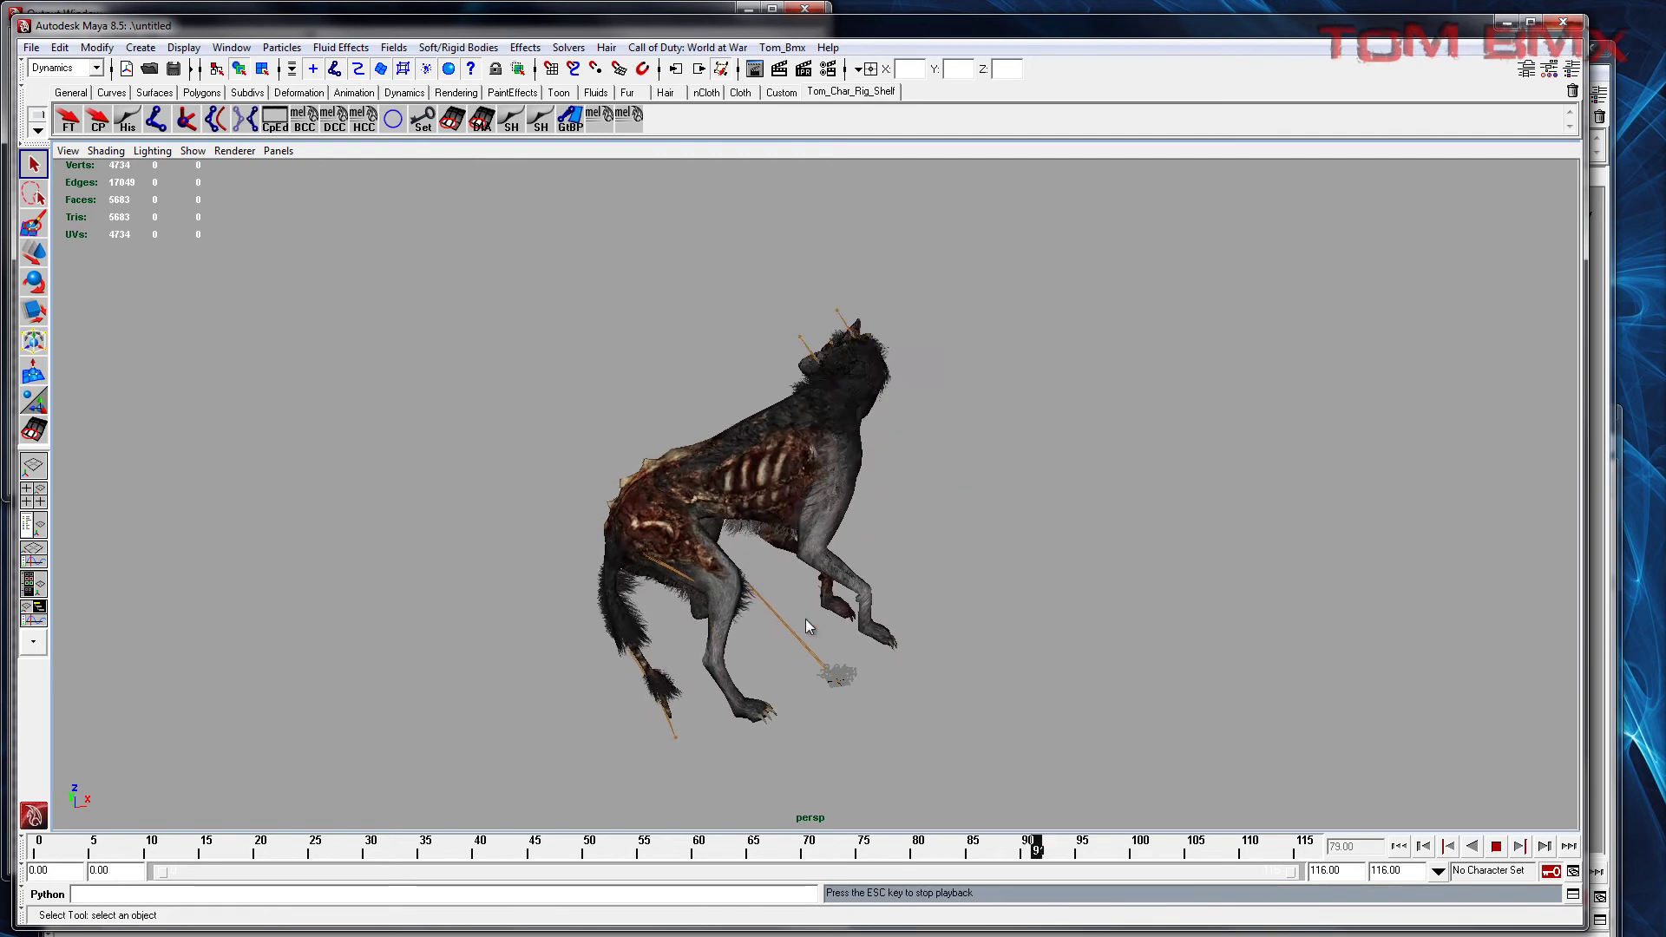
click(1496, 847)
Step: Open the Graph Editor beside the Outliner, select the Joints group and isolate the Rotate Z curve of j_mainroot
click(232, 48)
mouse_move(276, 107)
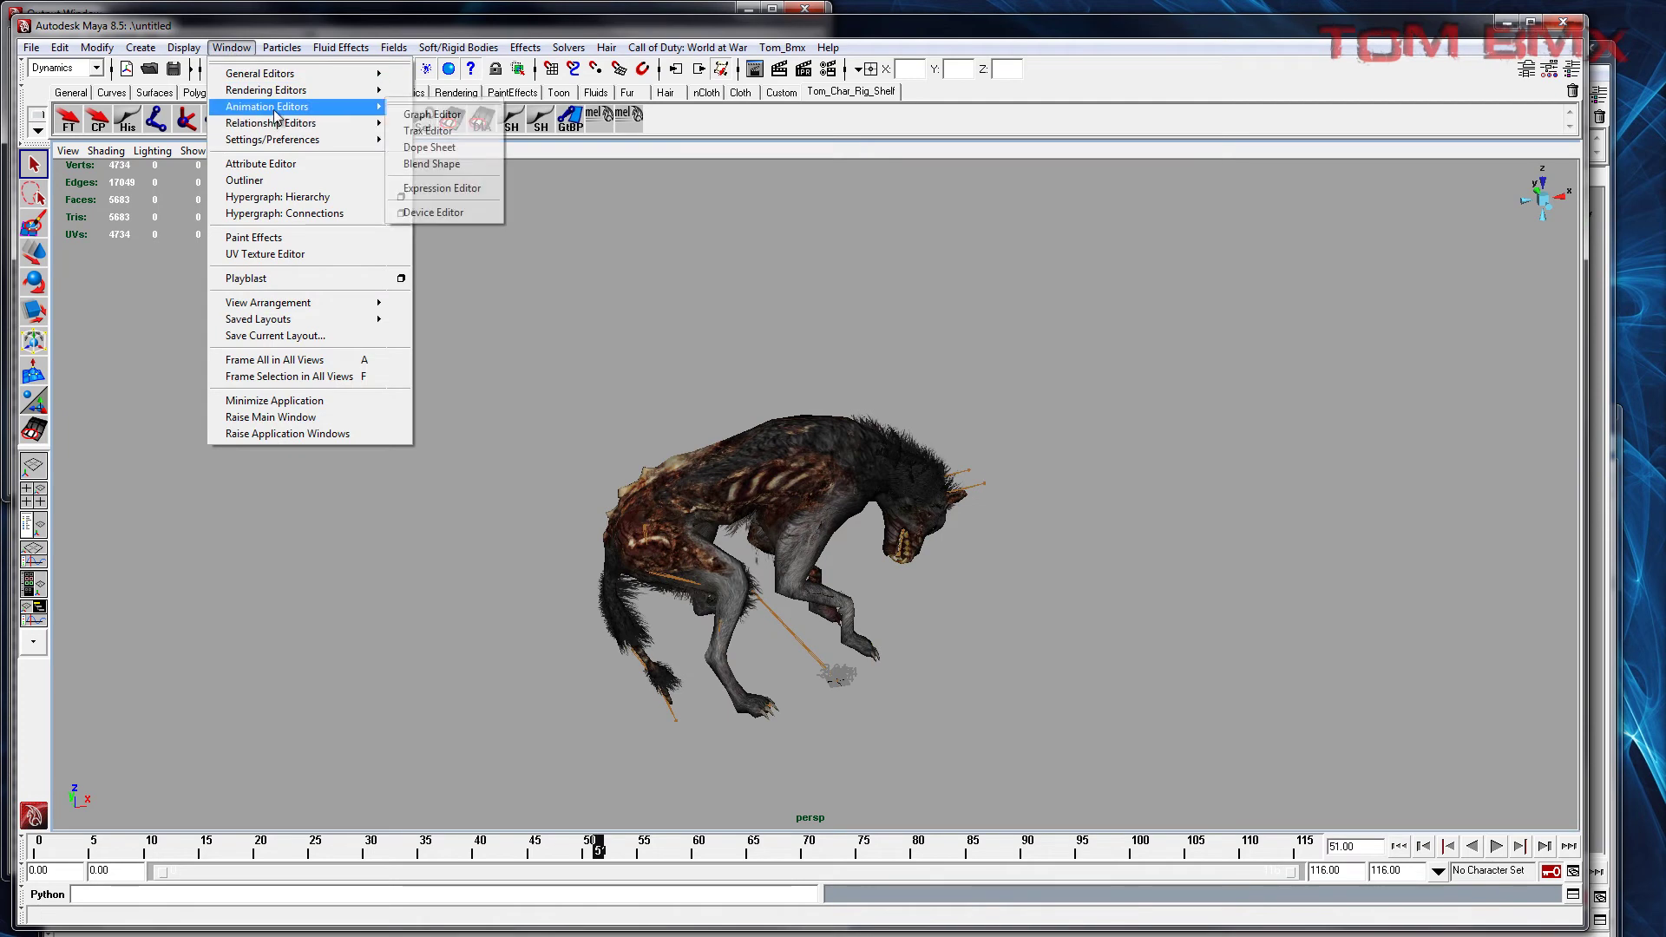
click(423, 114)
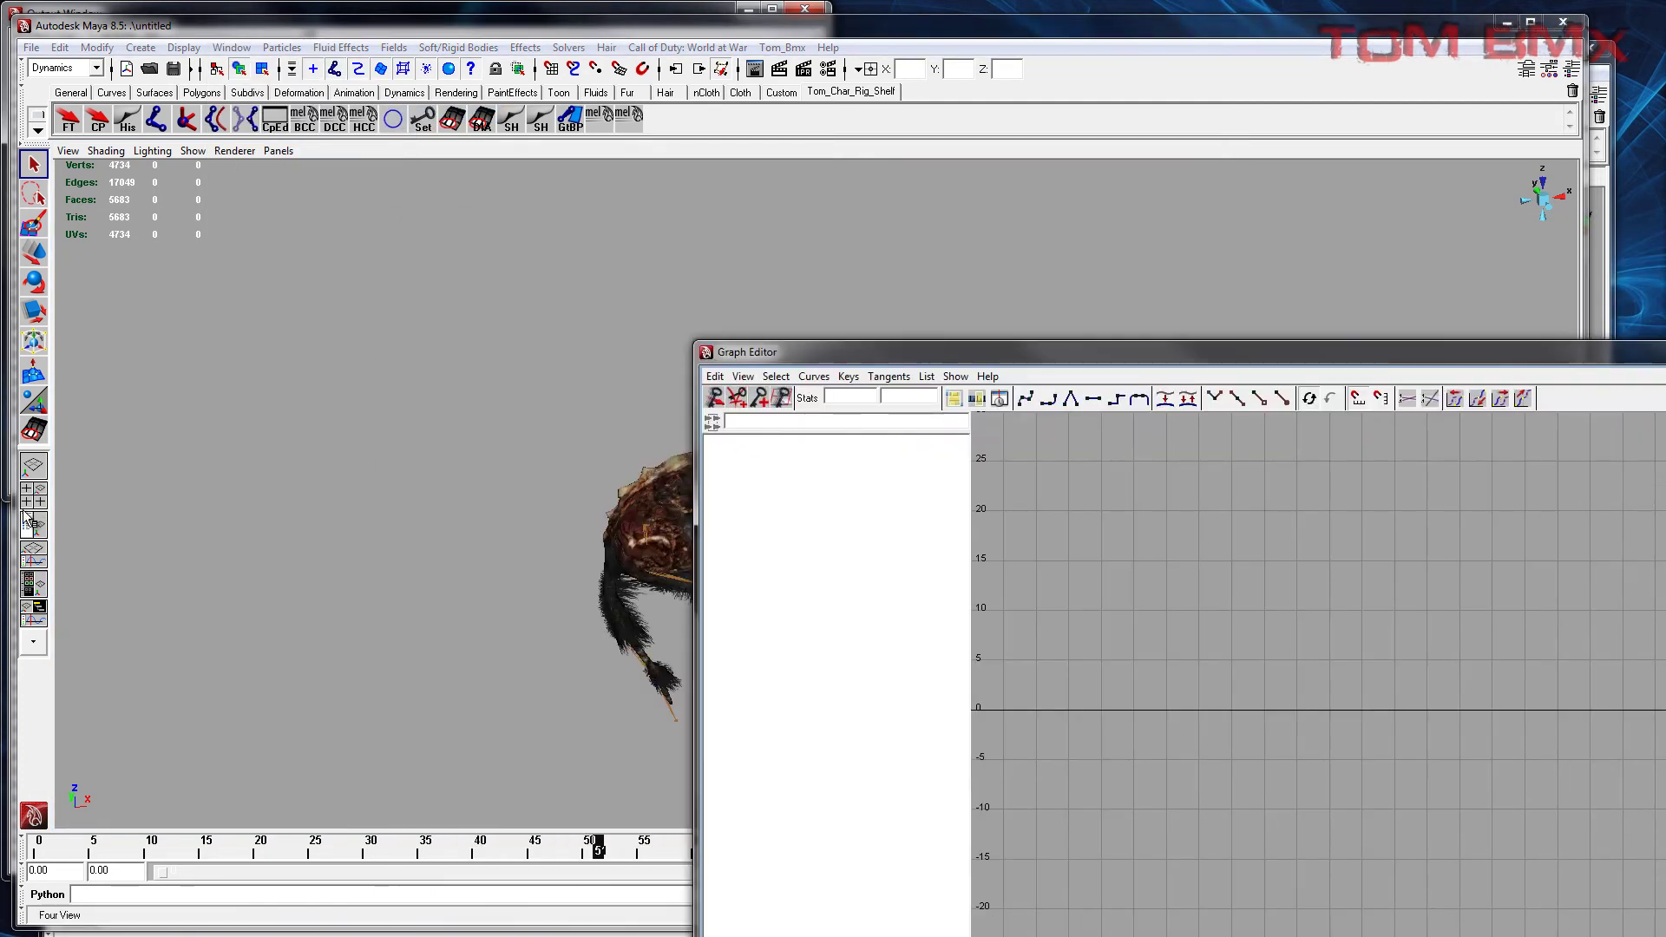
click(29, 519)
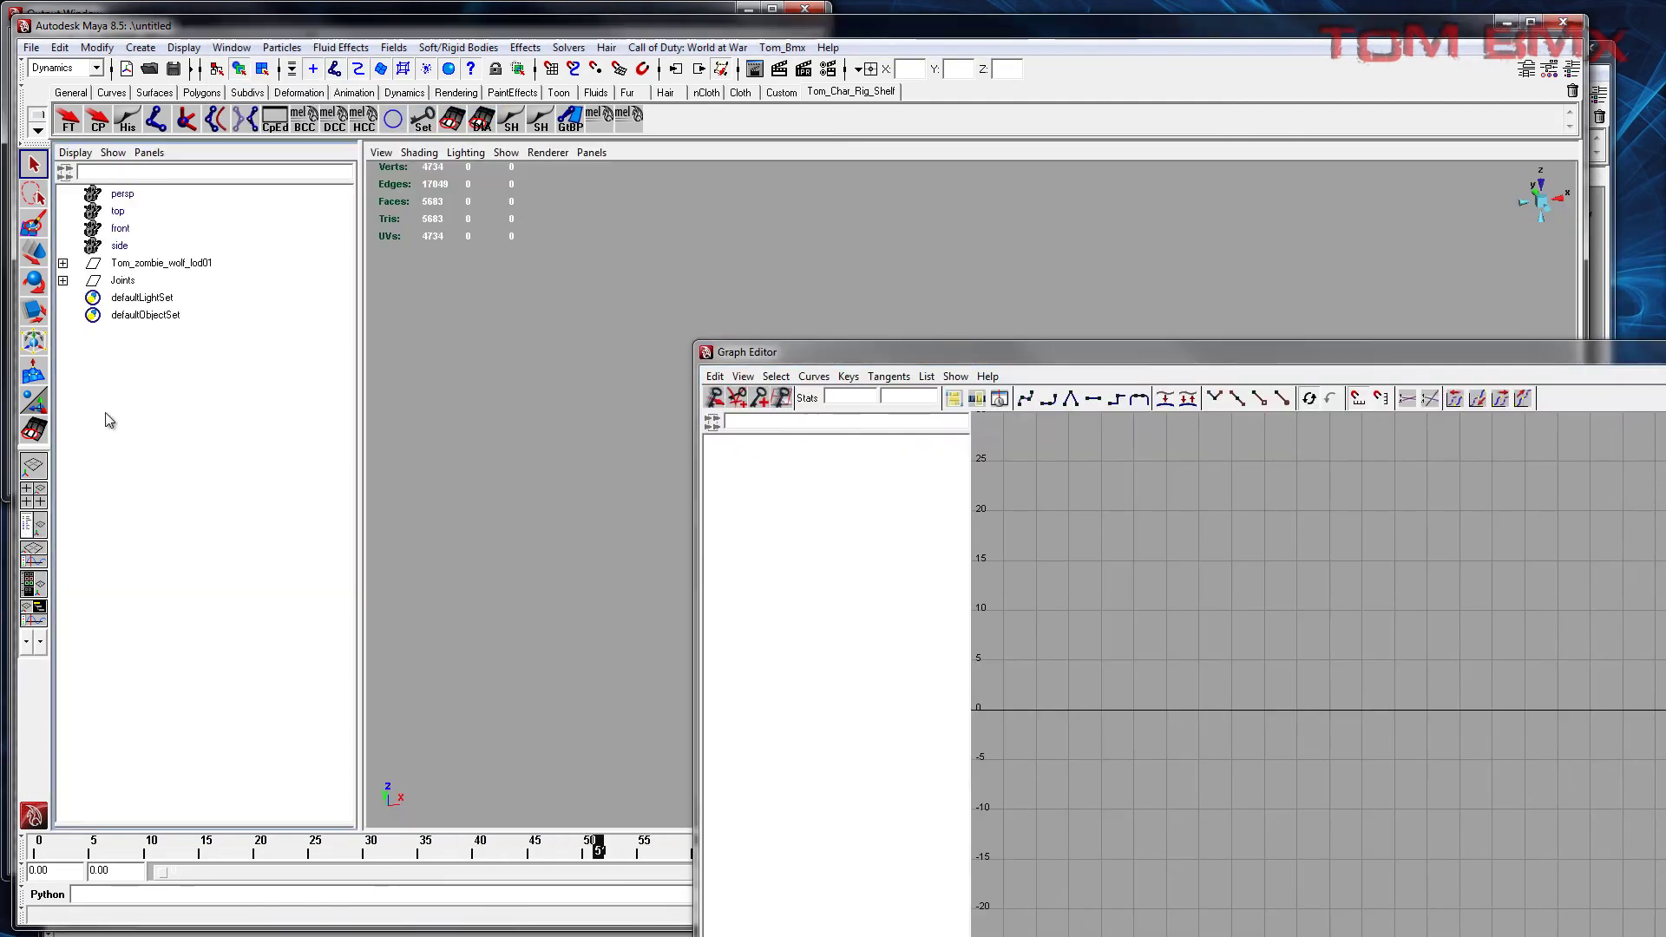
click(123, 281)
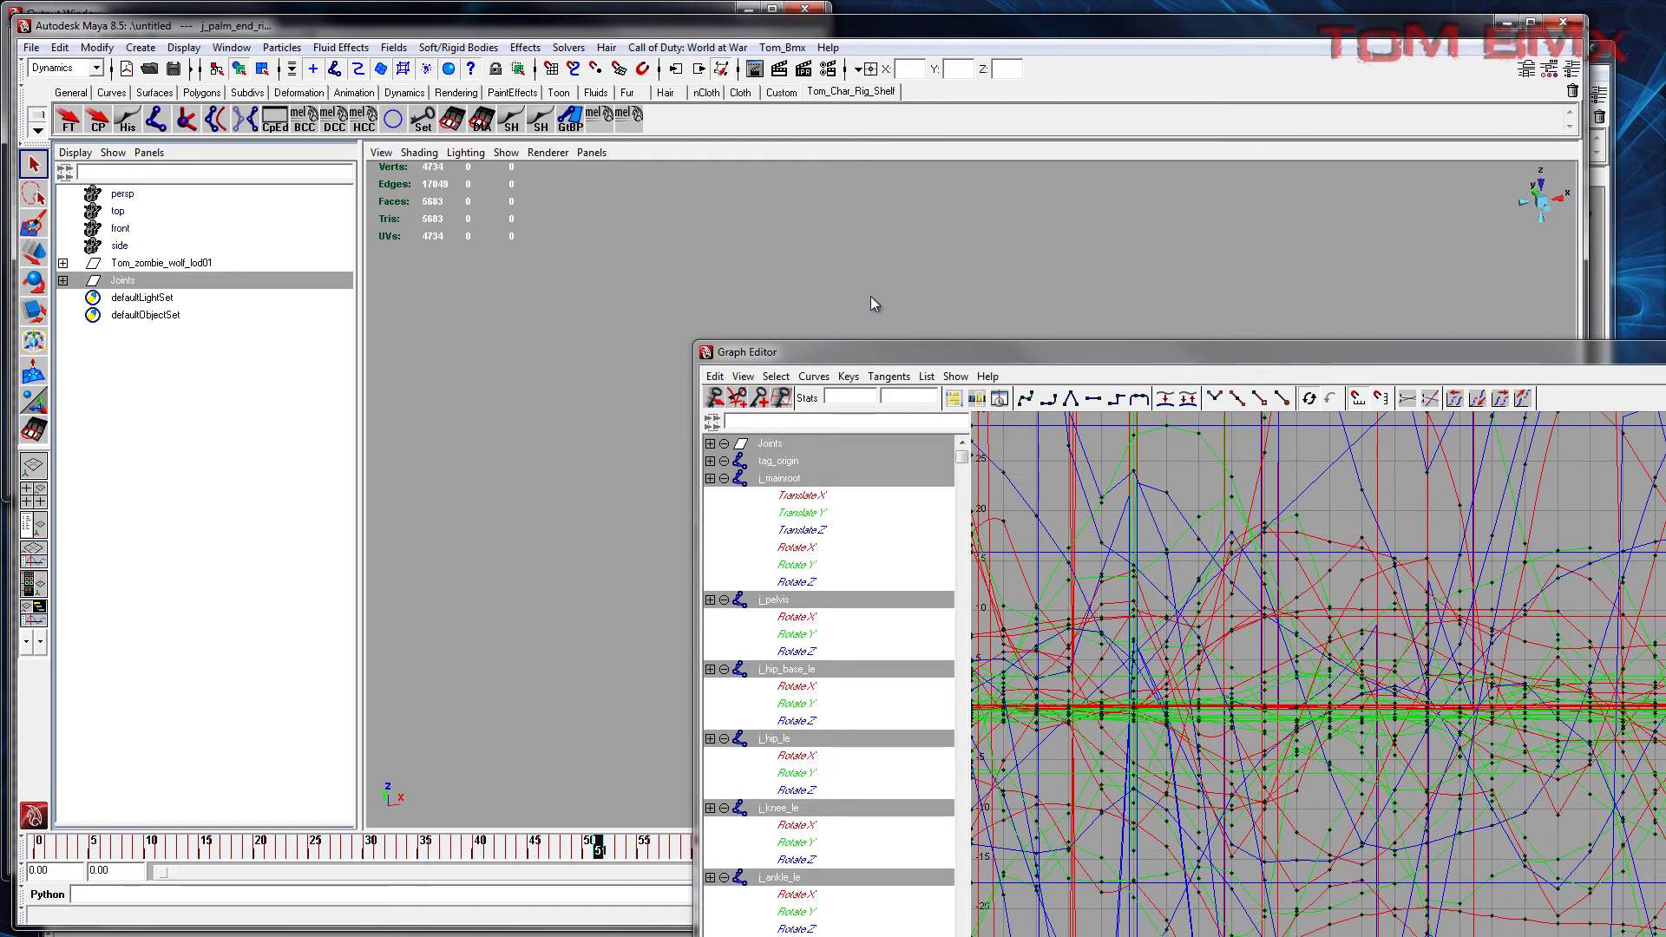
drag(952, 346, 707, 183)
scroll(1024, 593, down, 5)
click(630, 419)
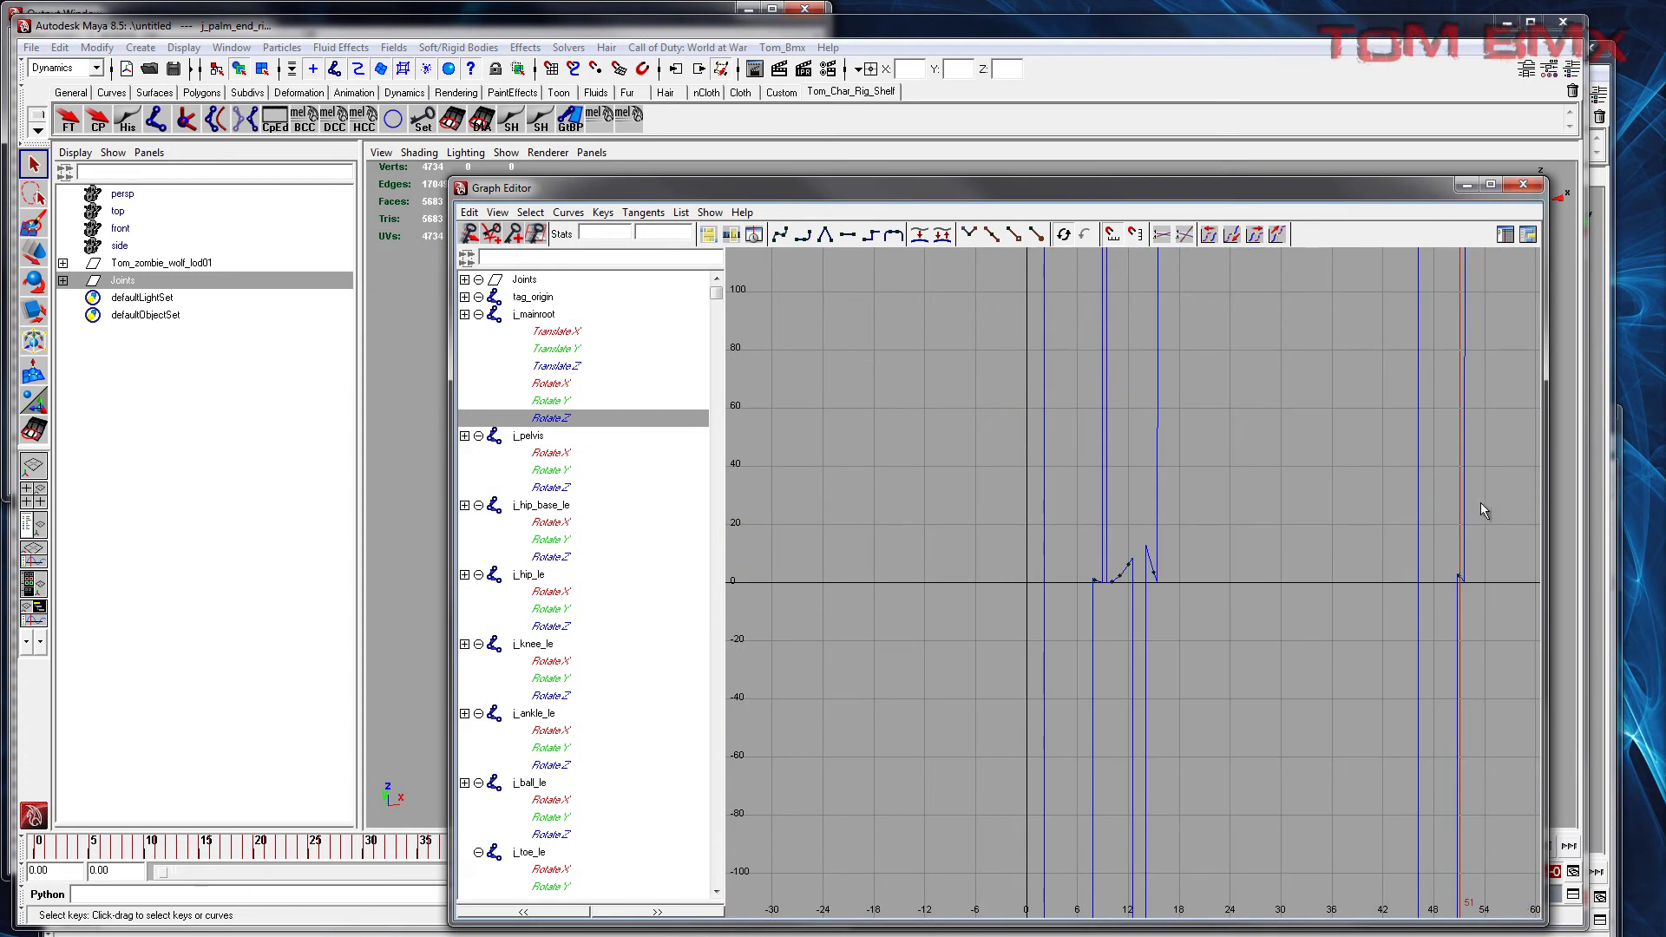
Step: Frame the j_mainroot Rotate Z curve and examine the sudden rotation flips along its keys
key(f)
scroll(1174, 570, up, 10)
key(f)
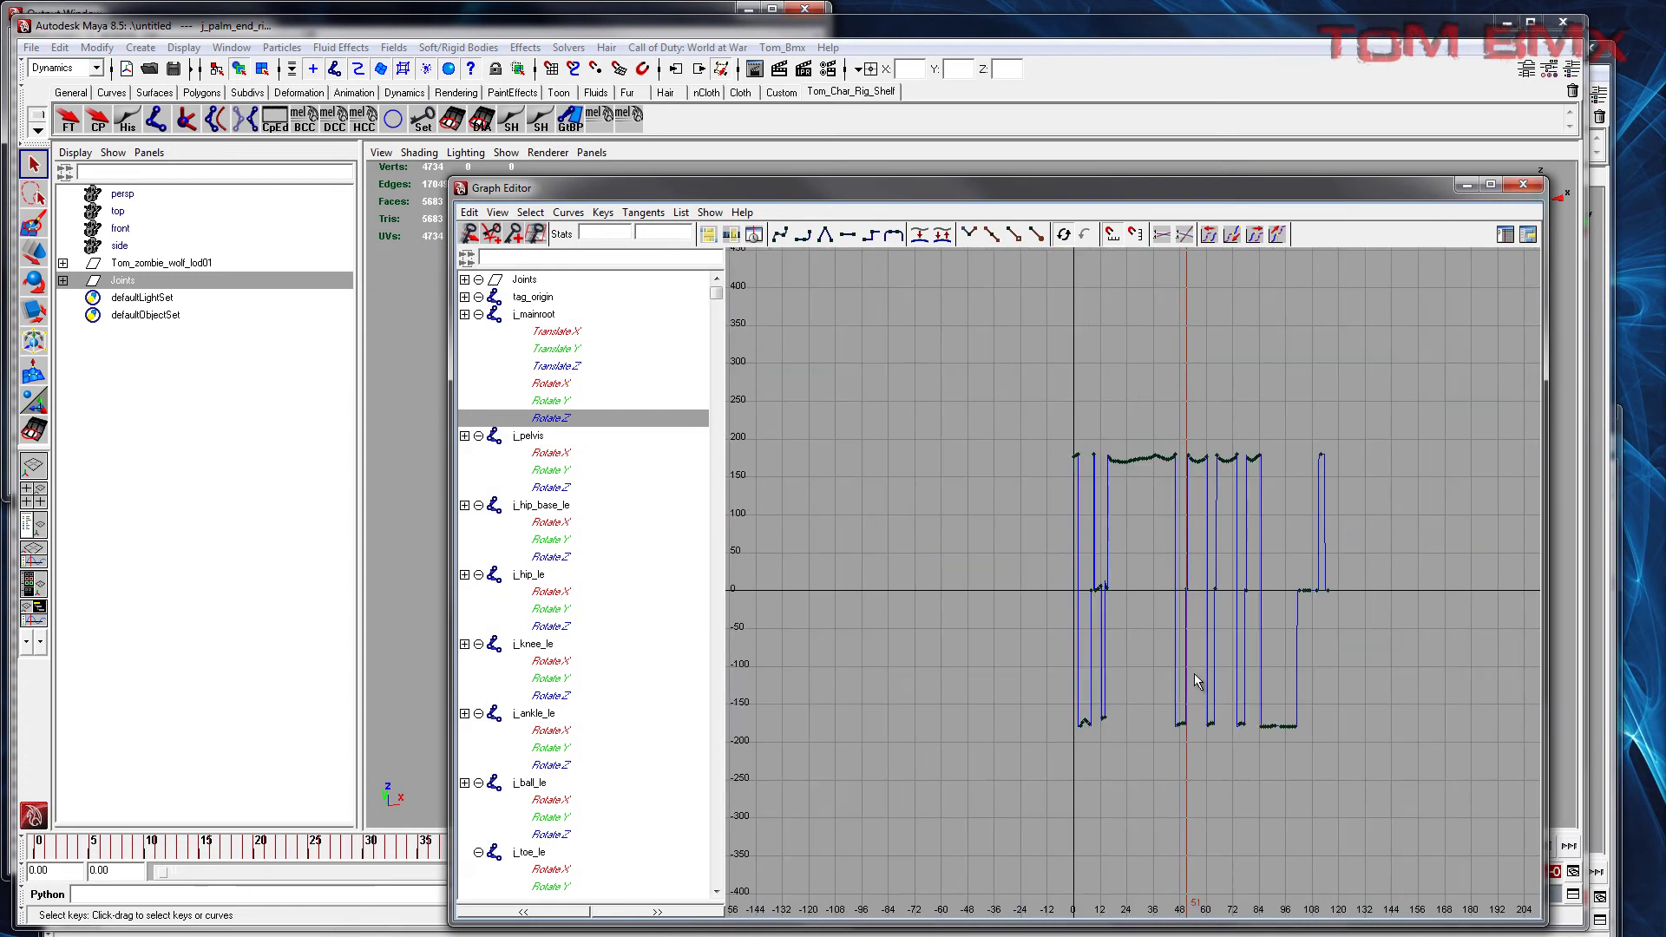
scroll(1039, 593, up, 5)
alt+middle_drag(1081, 533, 1329, 591)
scroll(1283, 622, down, 8)
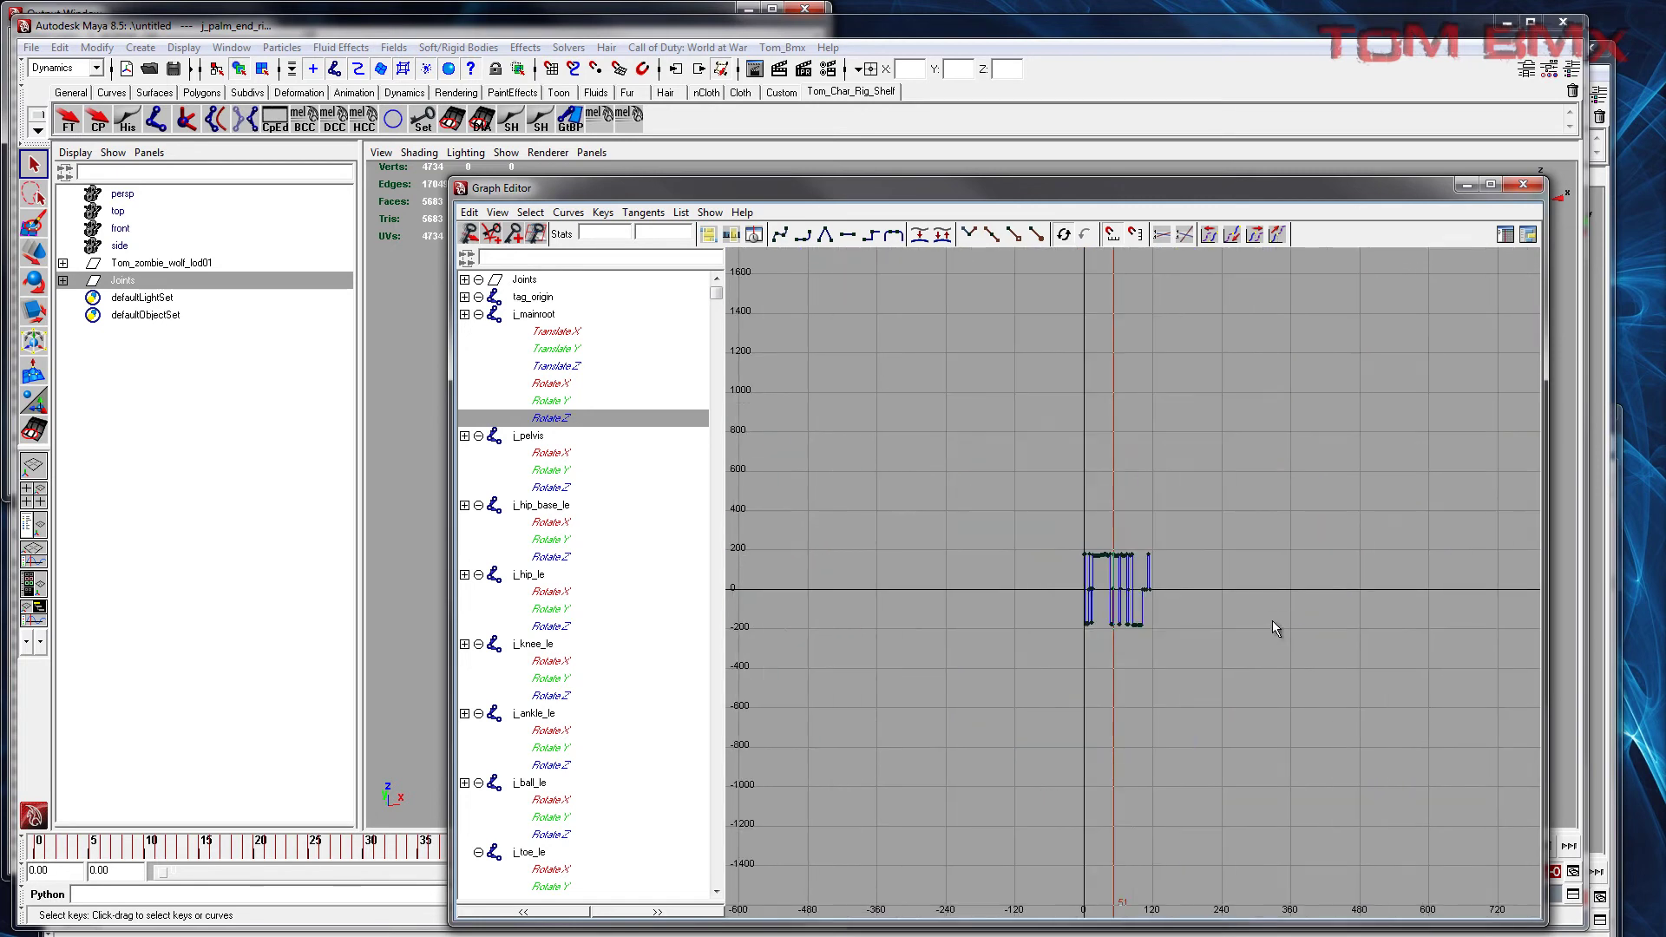
scroll(1217, 617, up, 4)
scroll(1150, 580, up, 4)
alt+middle_drag(1151, 580, 976, 525)
alt+middle_drag(1404, 595, 1251, 562)
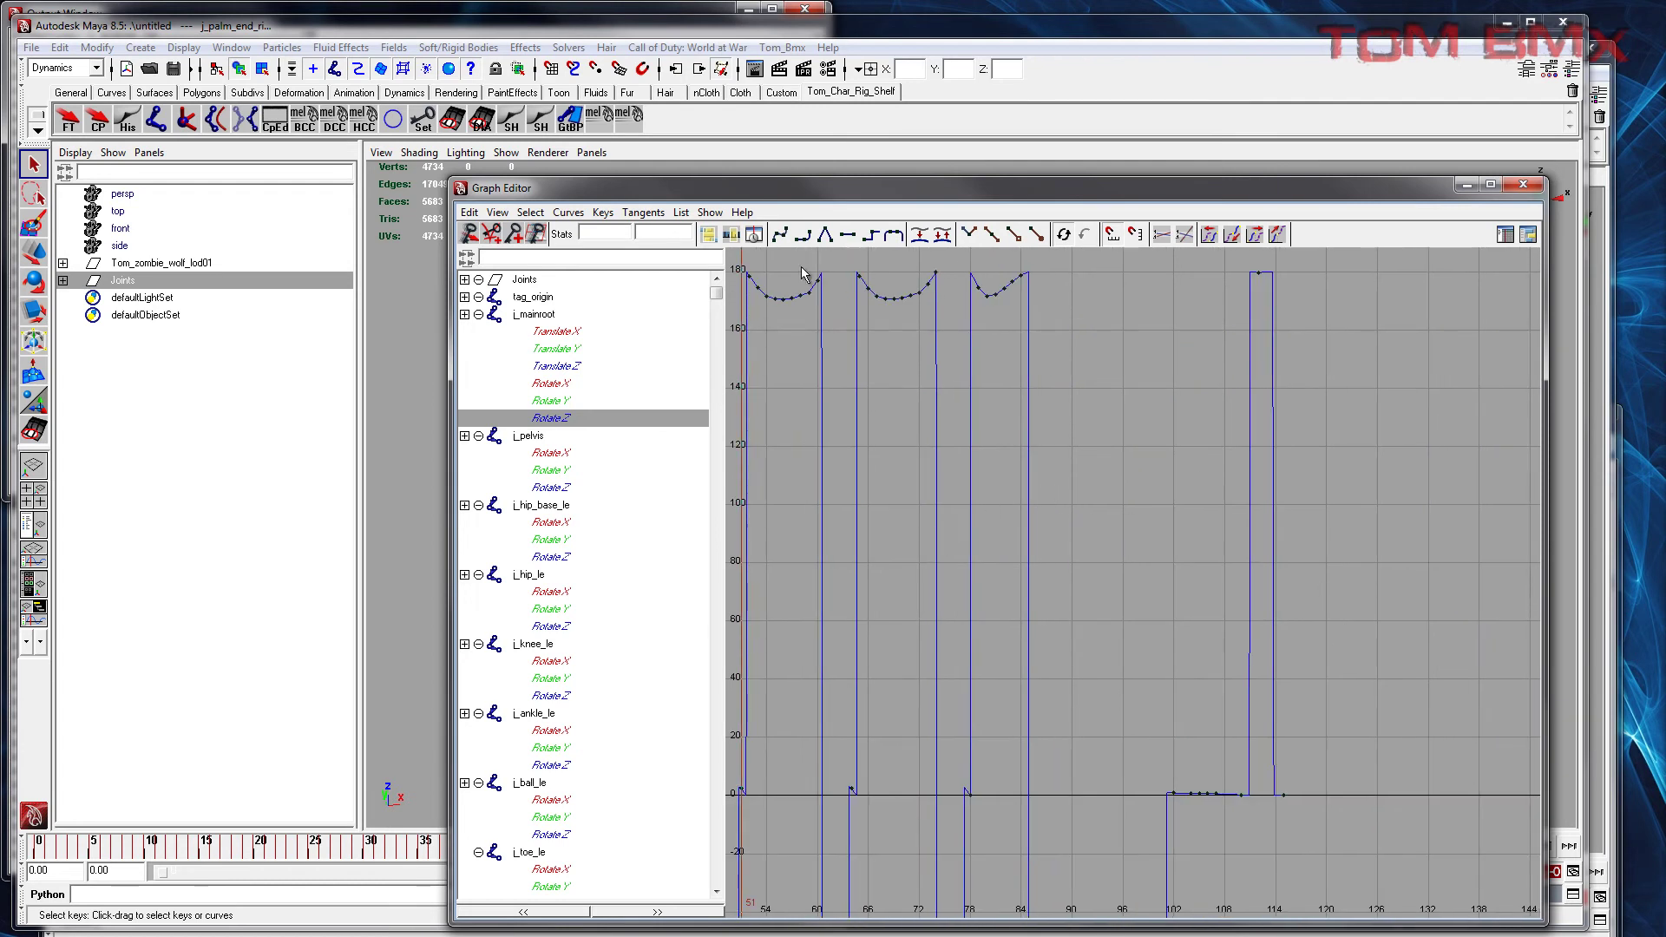
drag(739, 195, 773, 210)
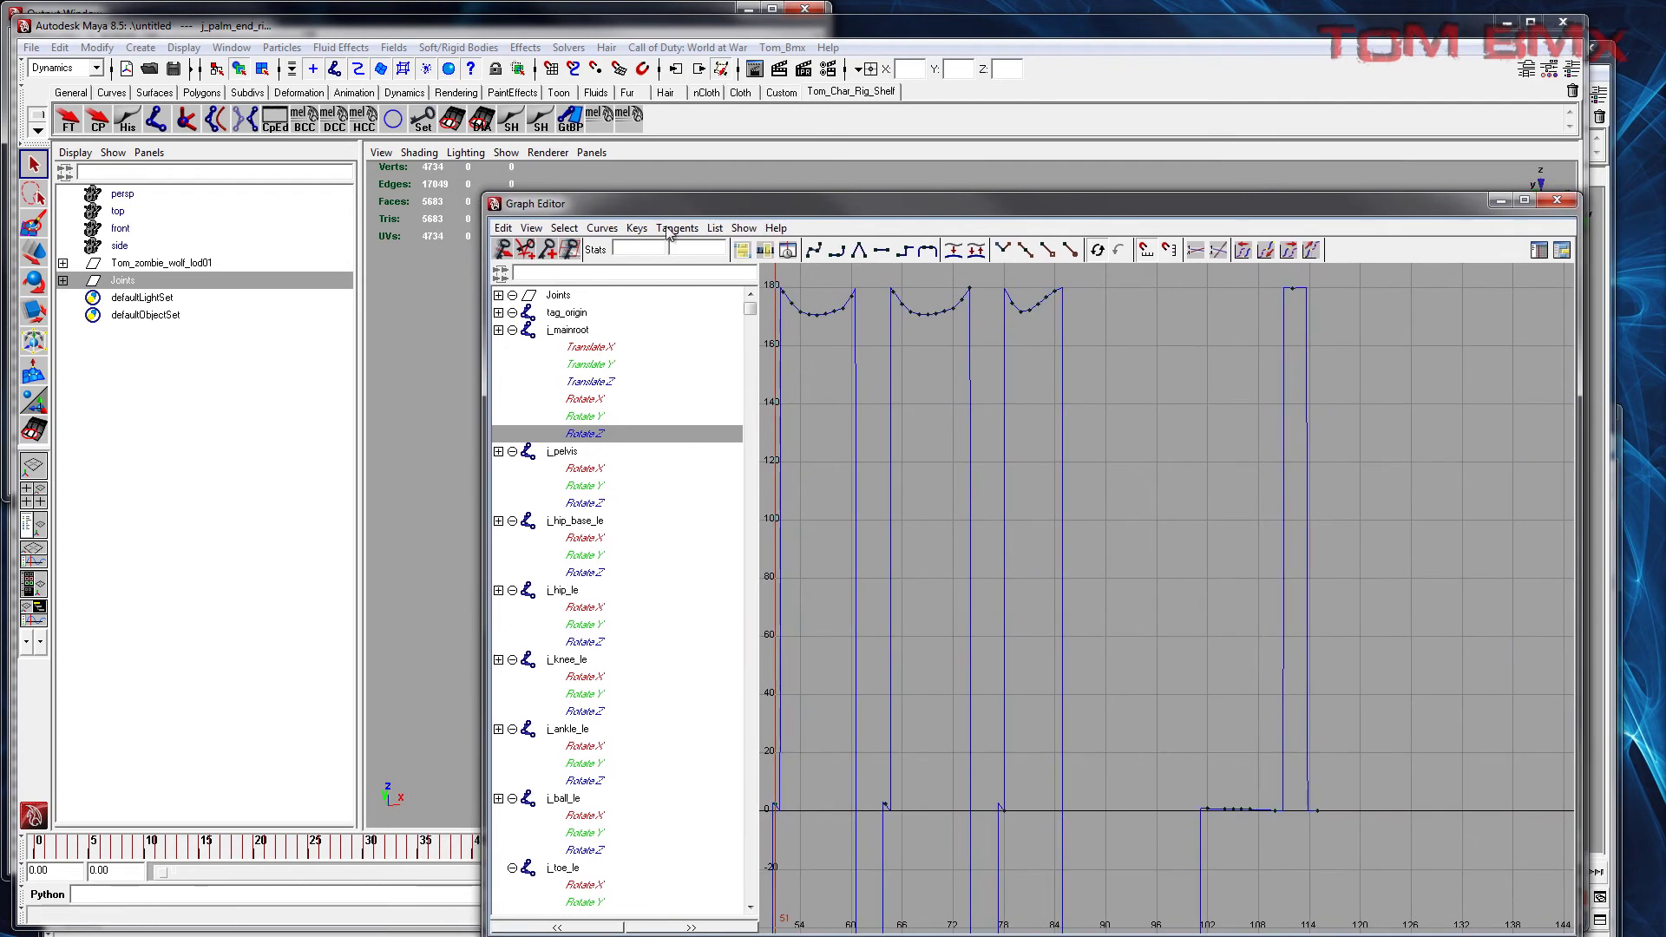
drag(480, 196, 566, 217)
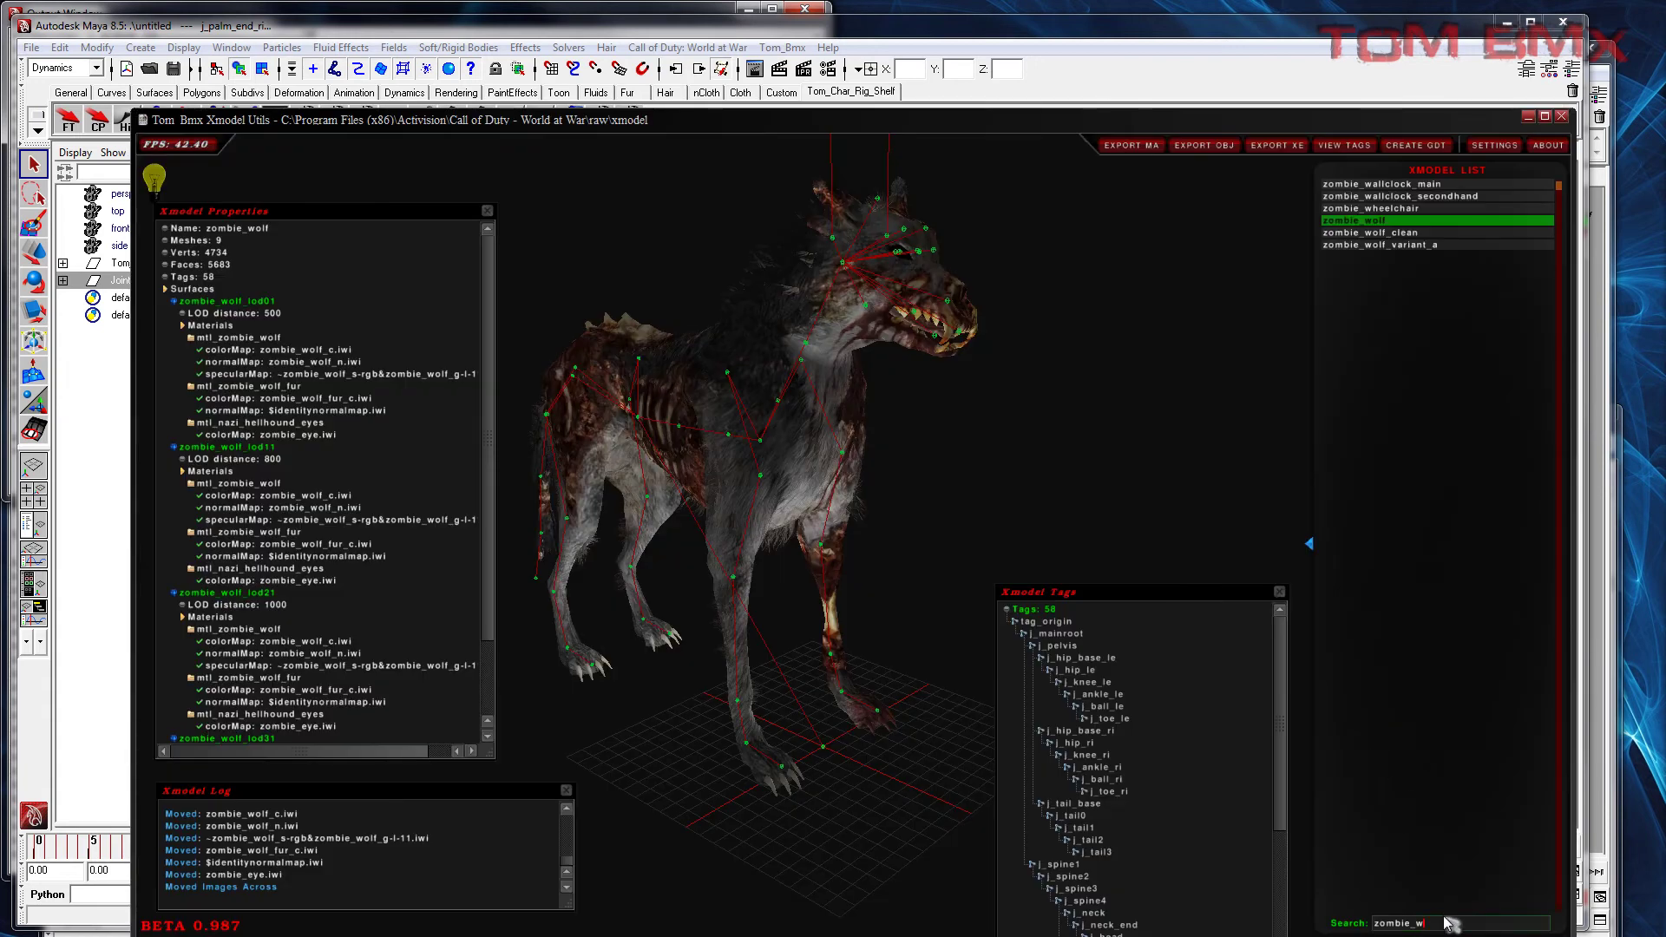
Step: Search Xmodel Utils for "viewmodel", load viewmodel_ak74u and close the Xmodel Tags window
key(BackSpace)
key(BackSpace)
key(BackSpace)
key(BackSpace)
key(BackSpace)
key(BackSpace)
key(BackSpace)
text(vi)
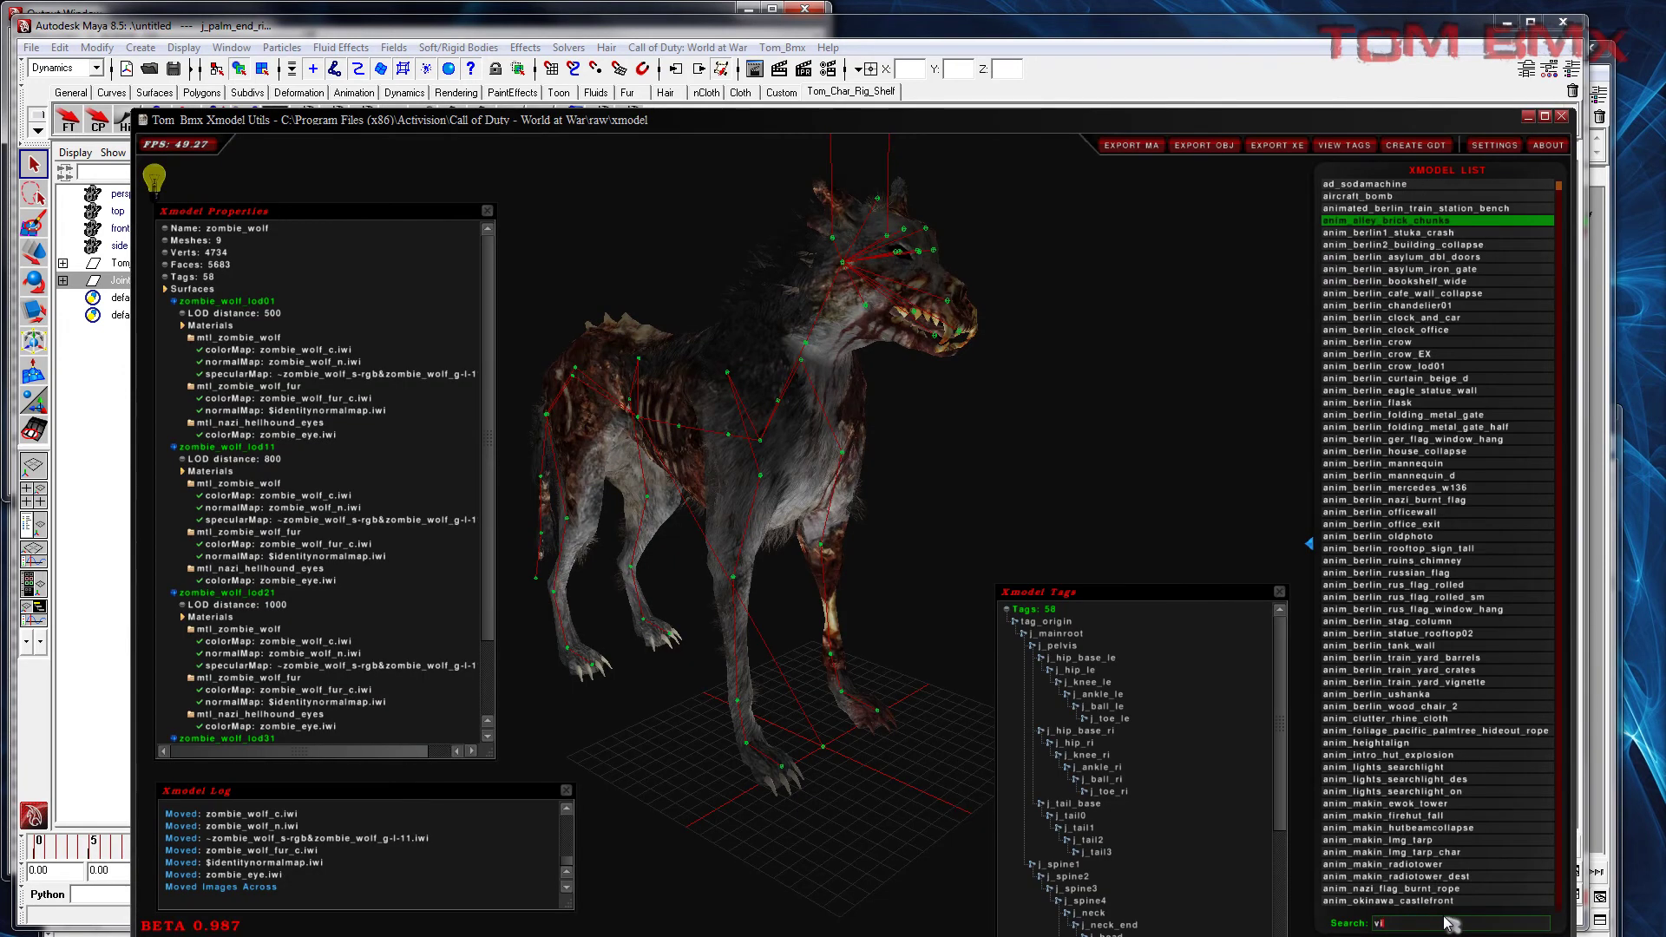
text(ewmodel)
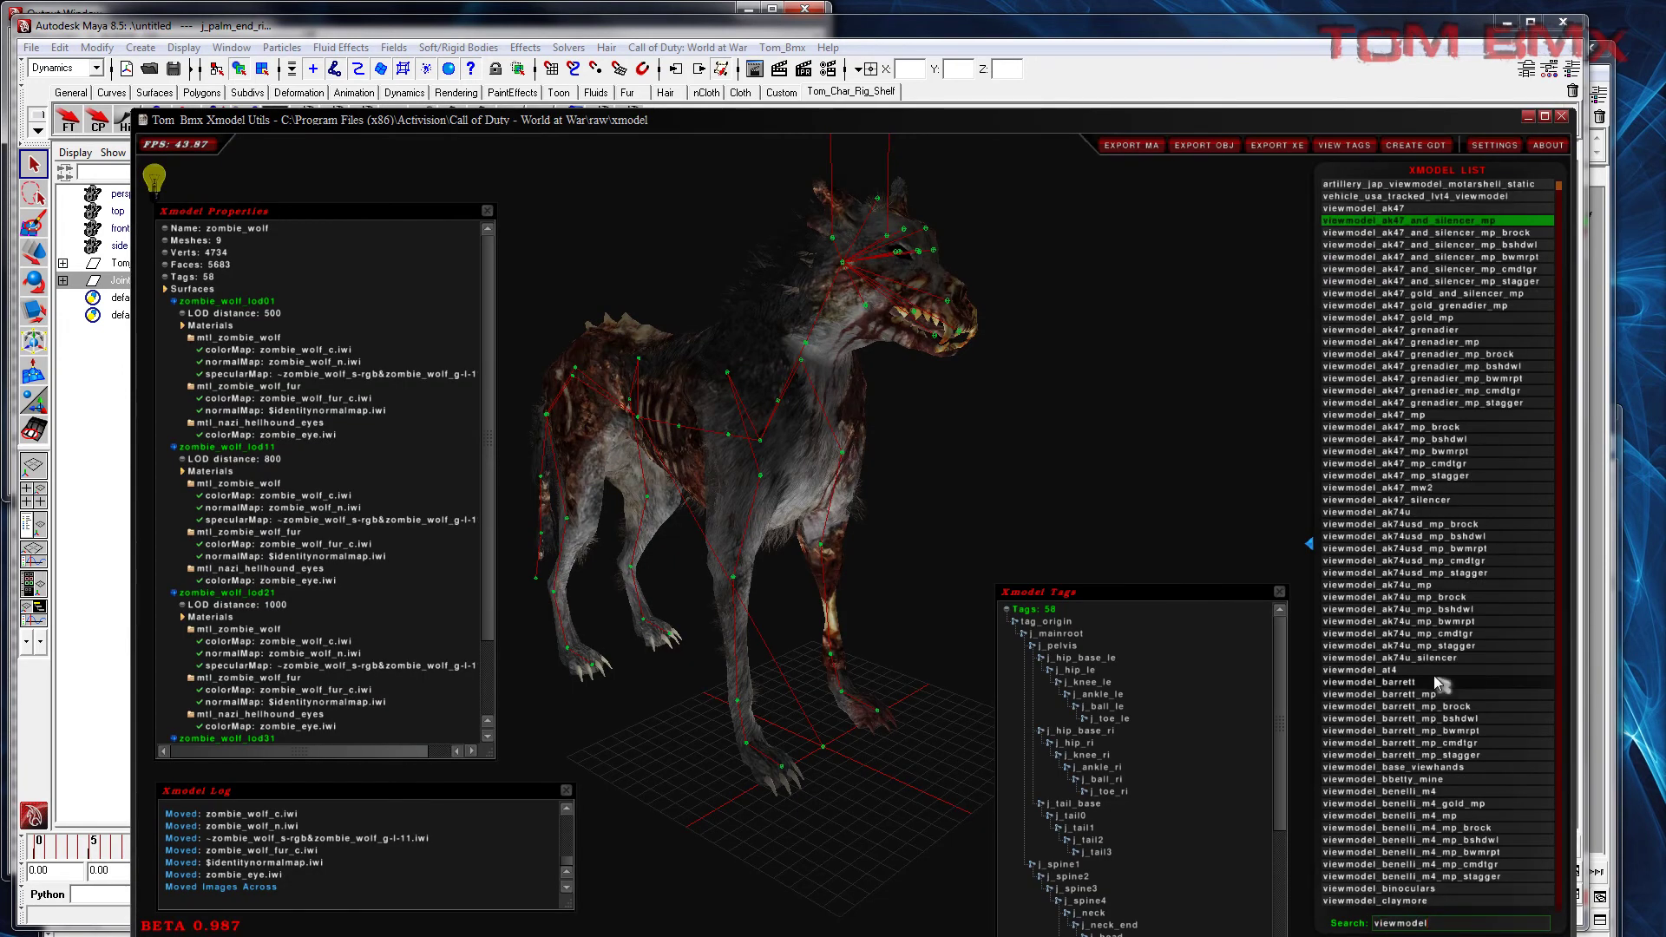
click(1389, 512)
click(1278, 592)
scroll(946, 696, up, 5)
middle_drag(993, 534, 923, 677)
Step: Search the xmodel list for "arms" and load viewmodel_usa_marinewet_arms for viewing
click(1496, 926)
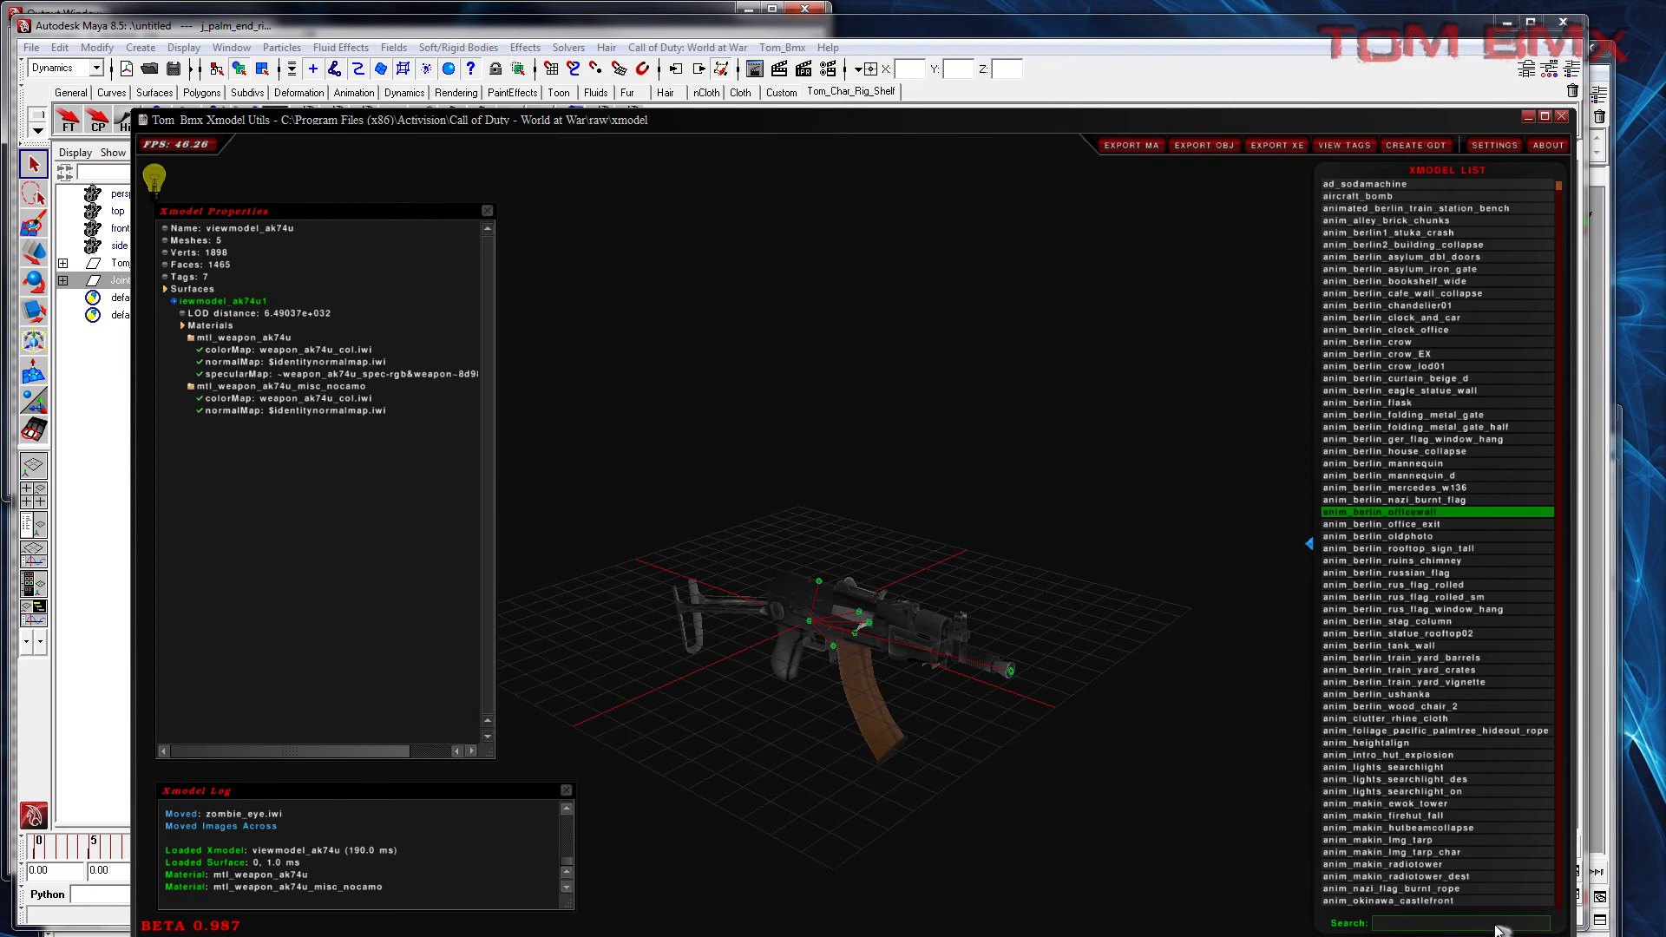
text(arms)
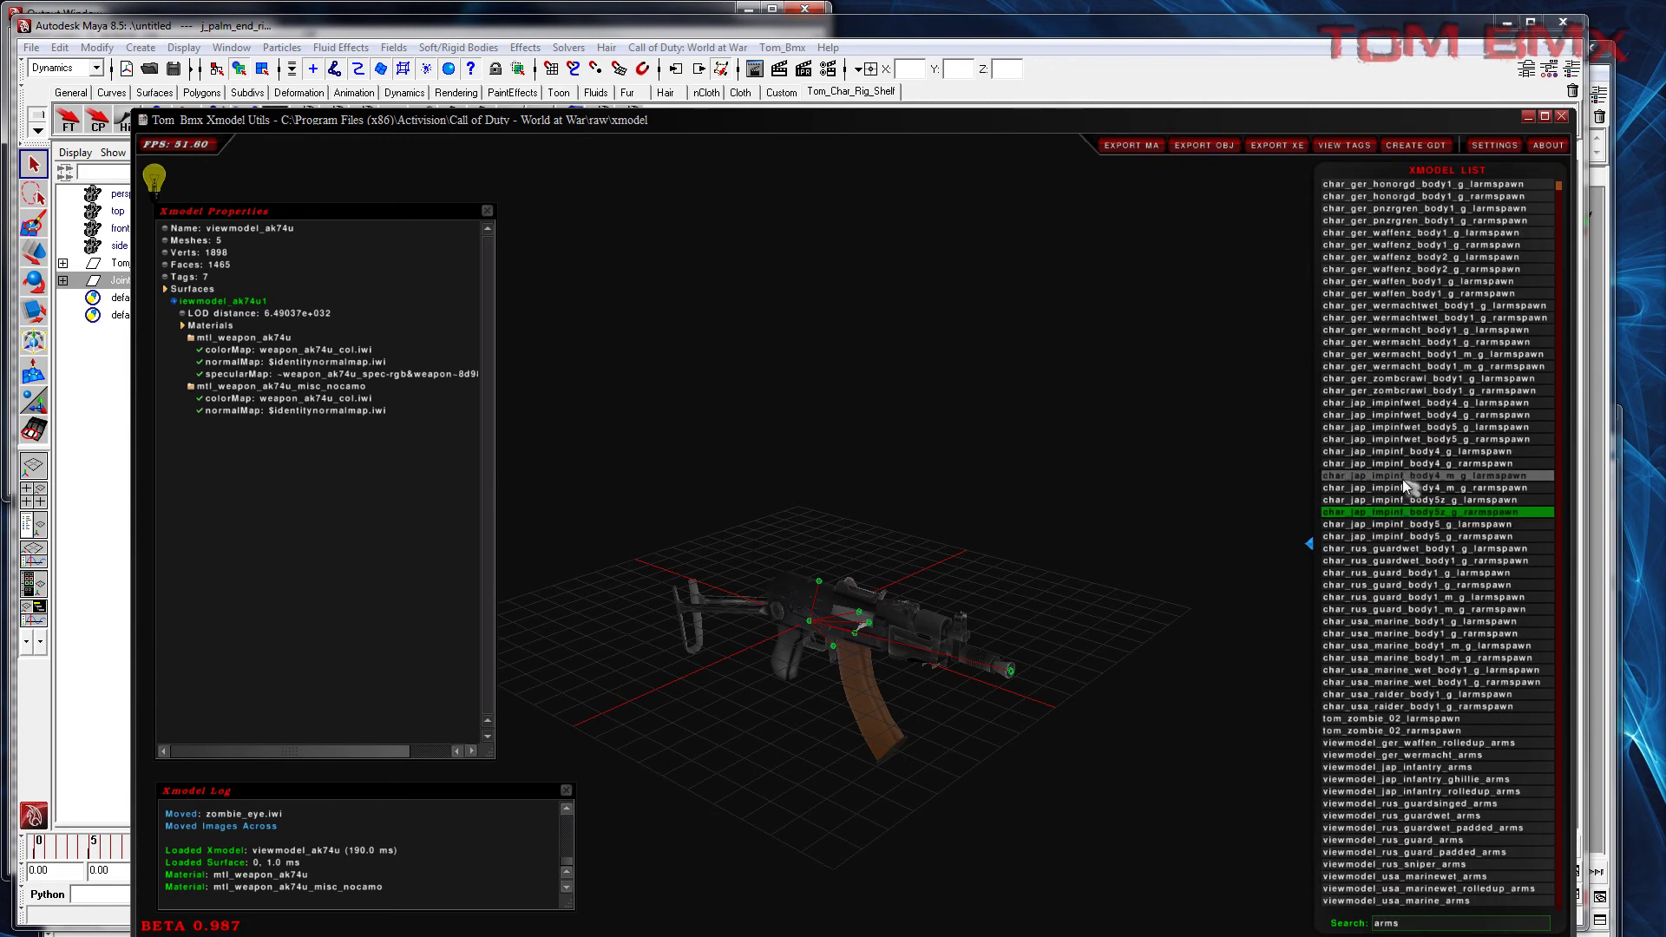
scroll(1411, 560, down, 1)
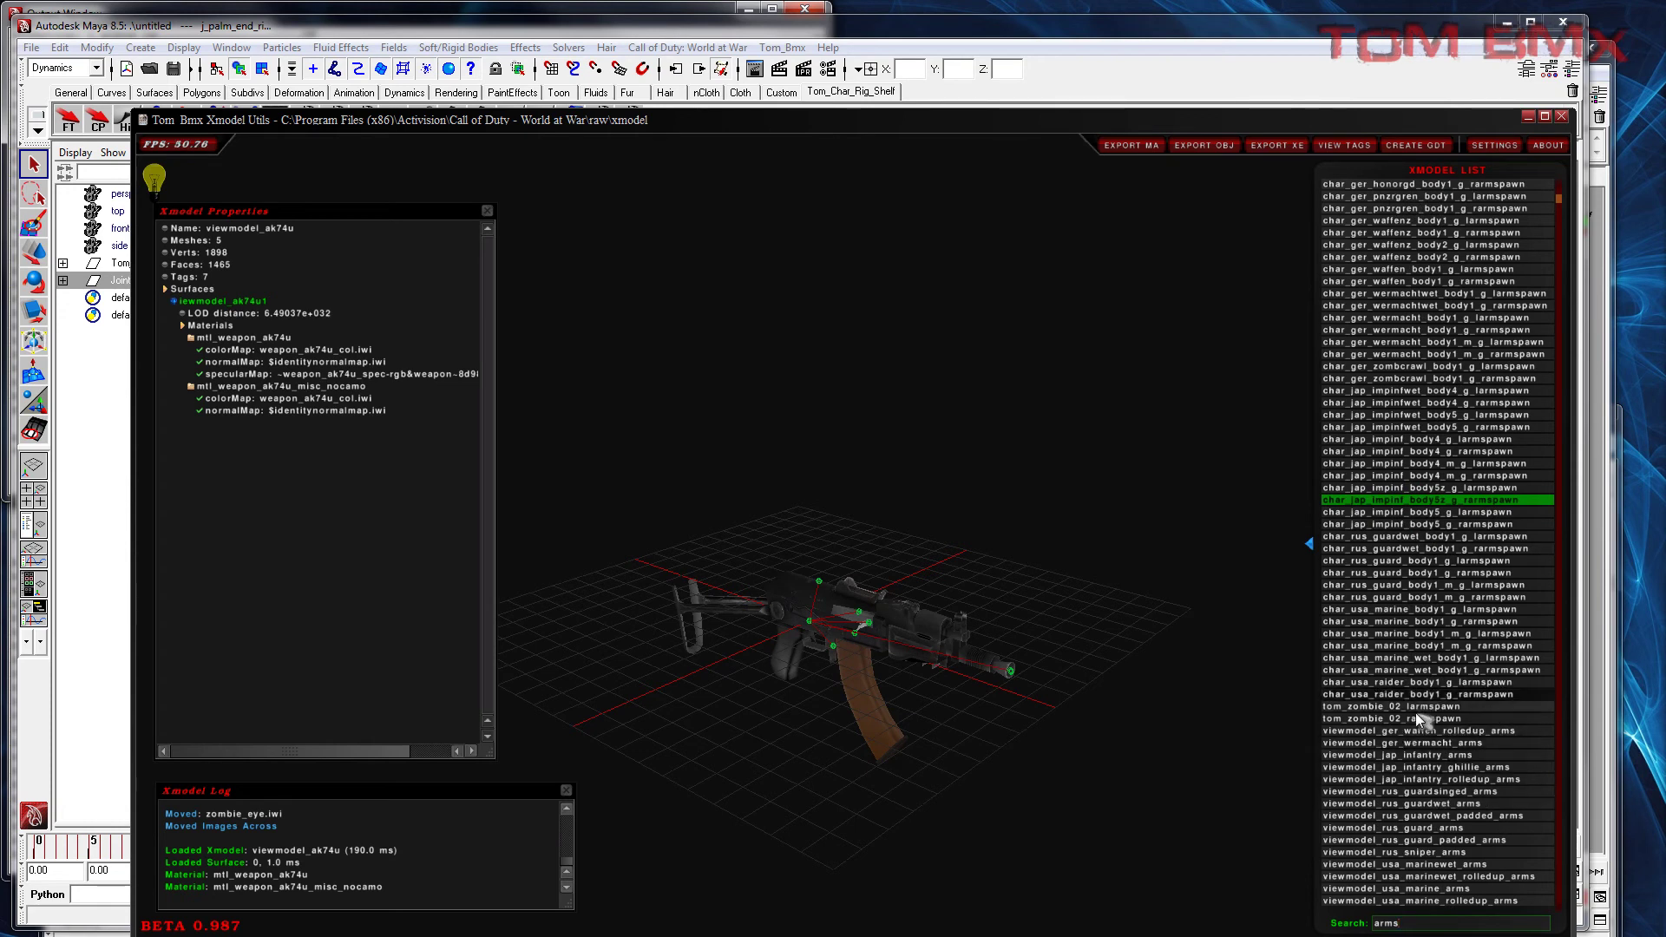
scroll(1458, 772, down, 3)
click(1467, 828)
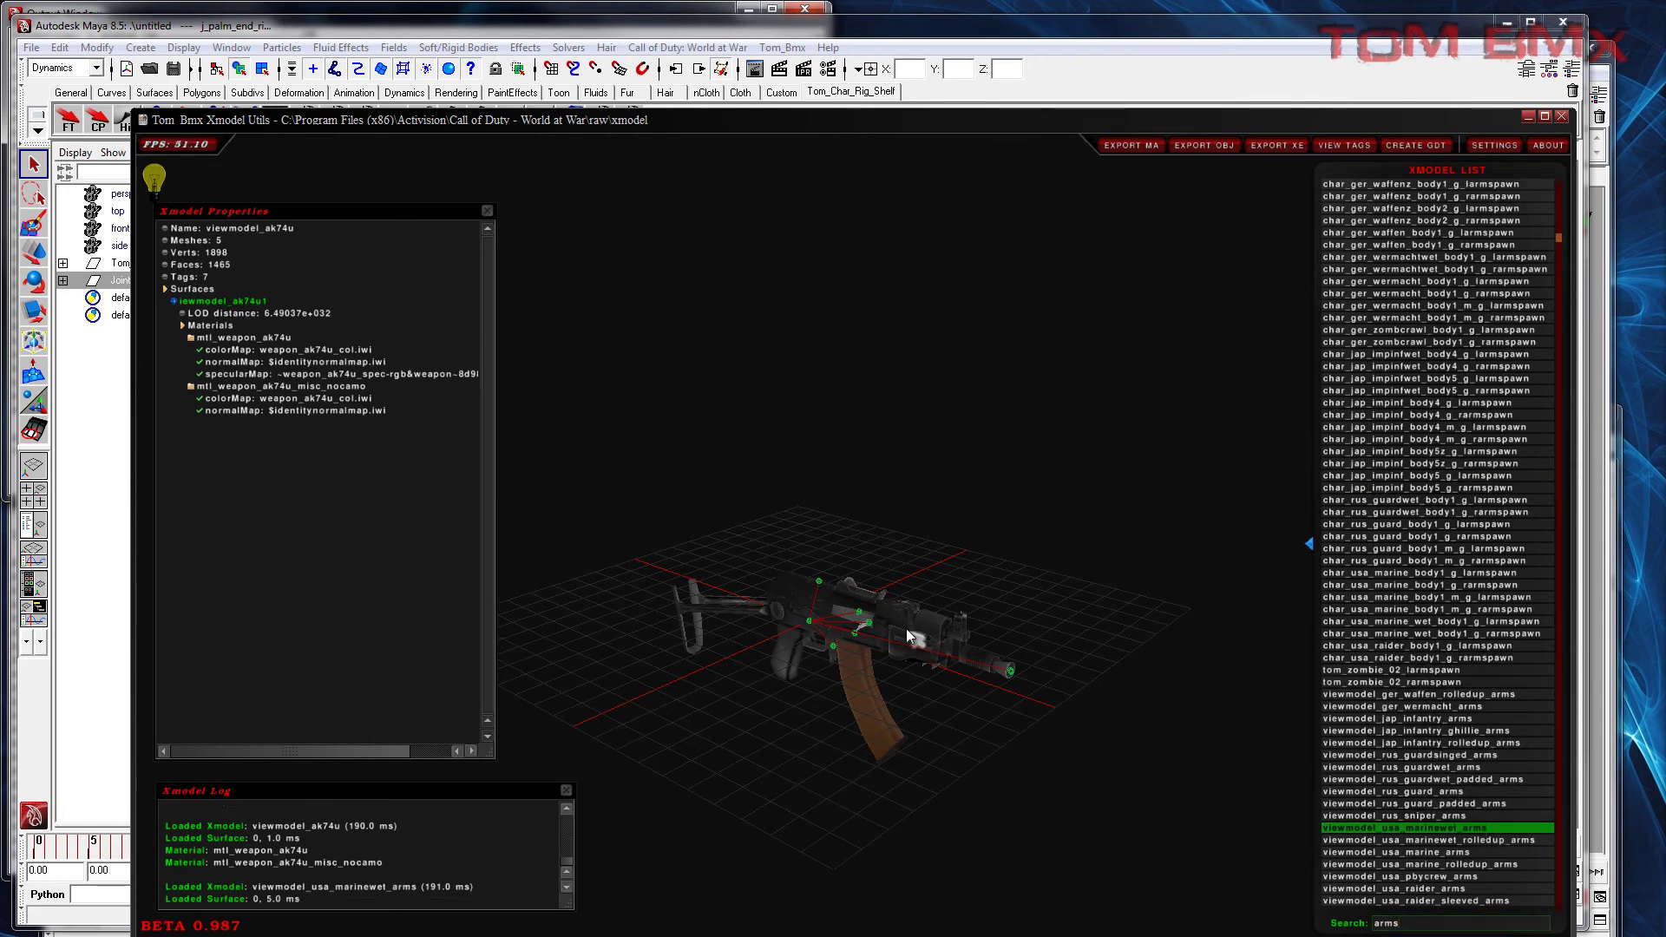
drag(904, 566, 872, 598)
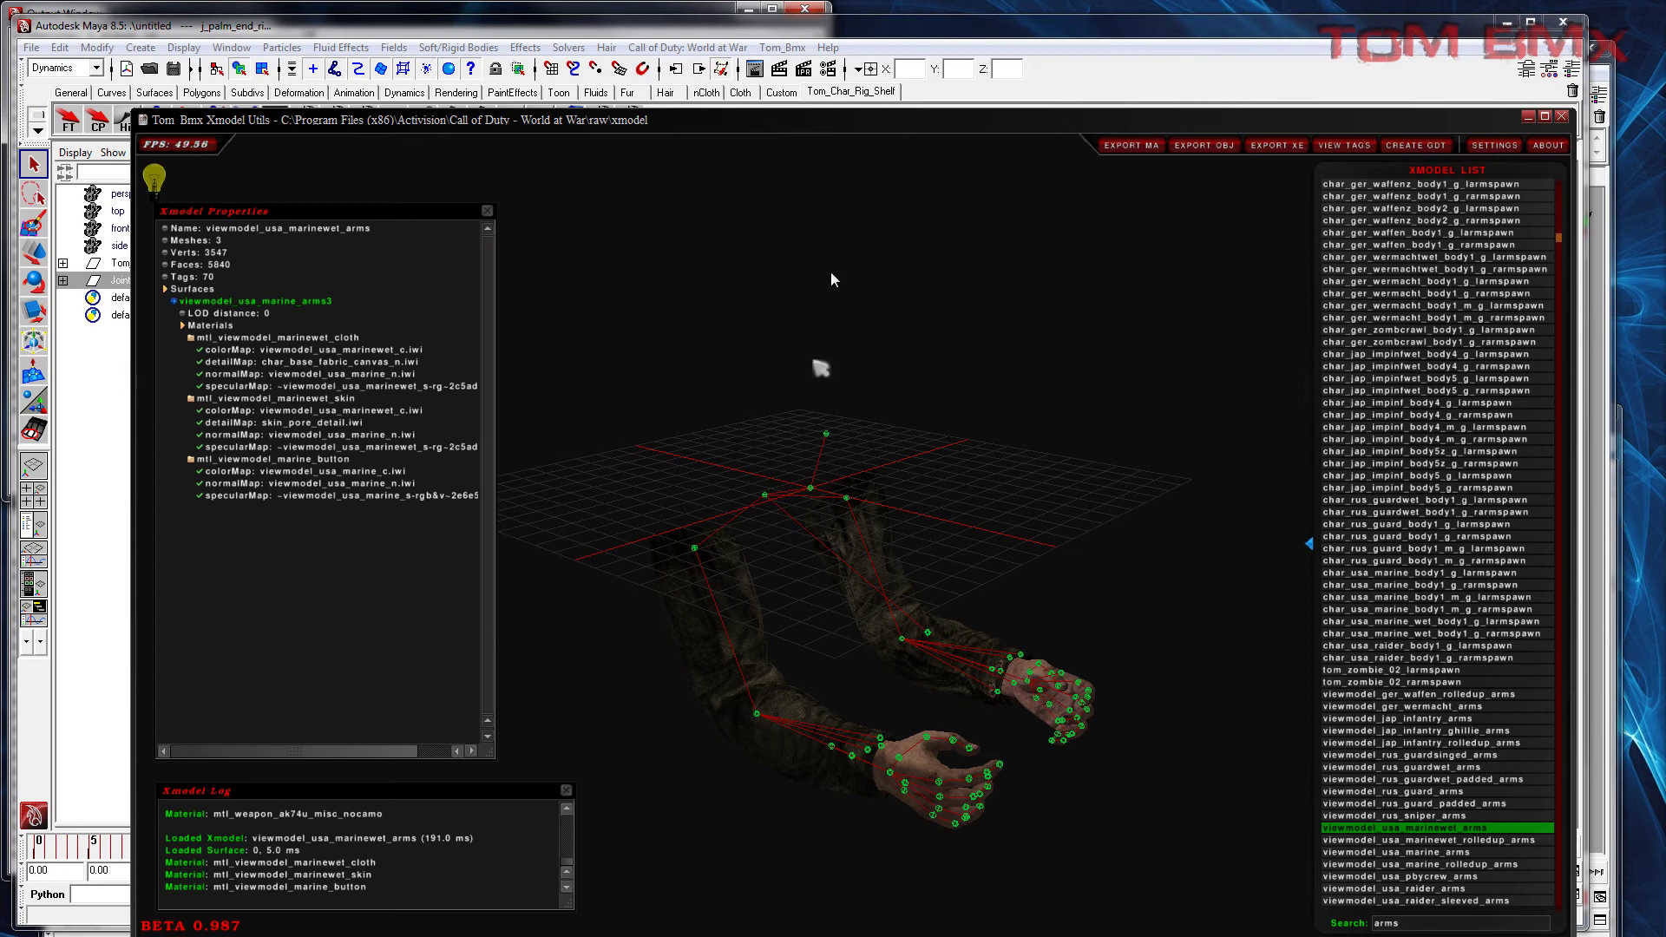
Step: Return to Maya, deselect the wolf's joints and close the Graph Editor
click(782, 47)
drag(851, 450, 721, 345)
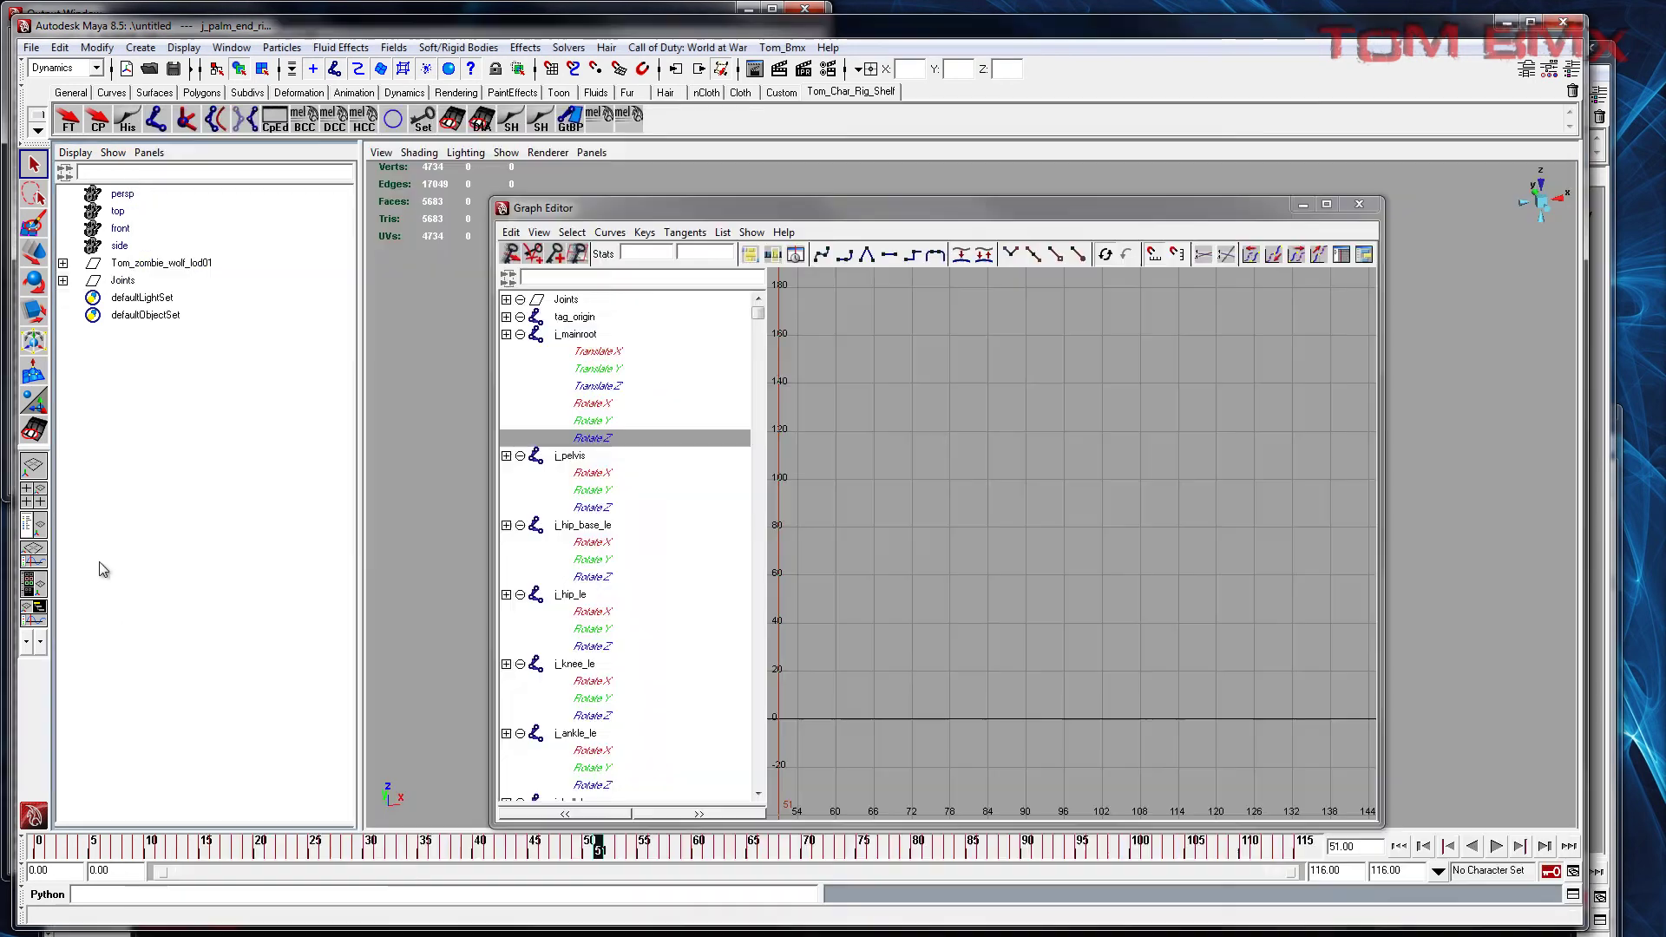
click(99, 561)
click(1359, 204)
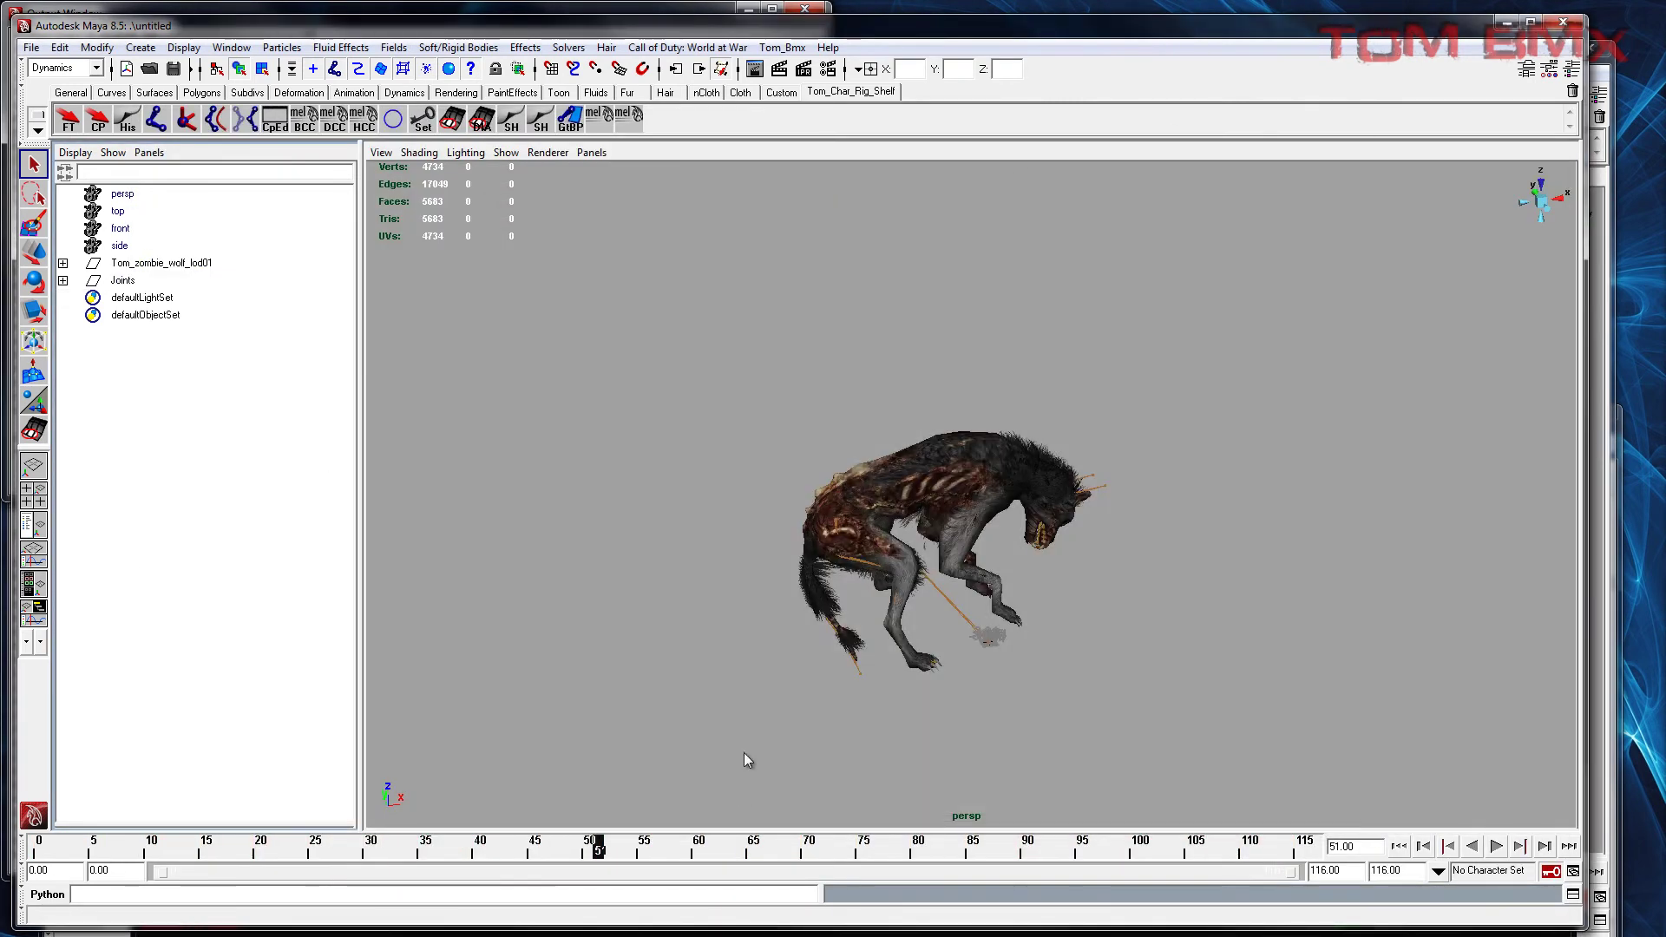
Step: Launch a fresh Maya session and close the session holding the zombie wolf scene
right_click(345, 936)
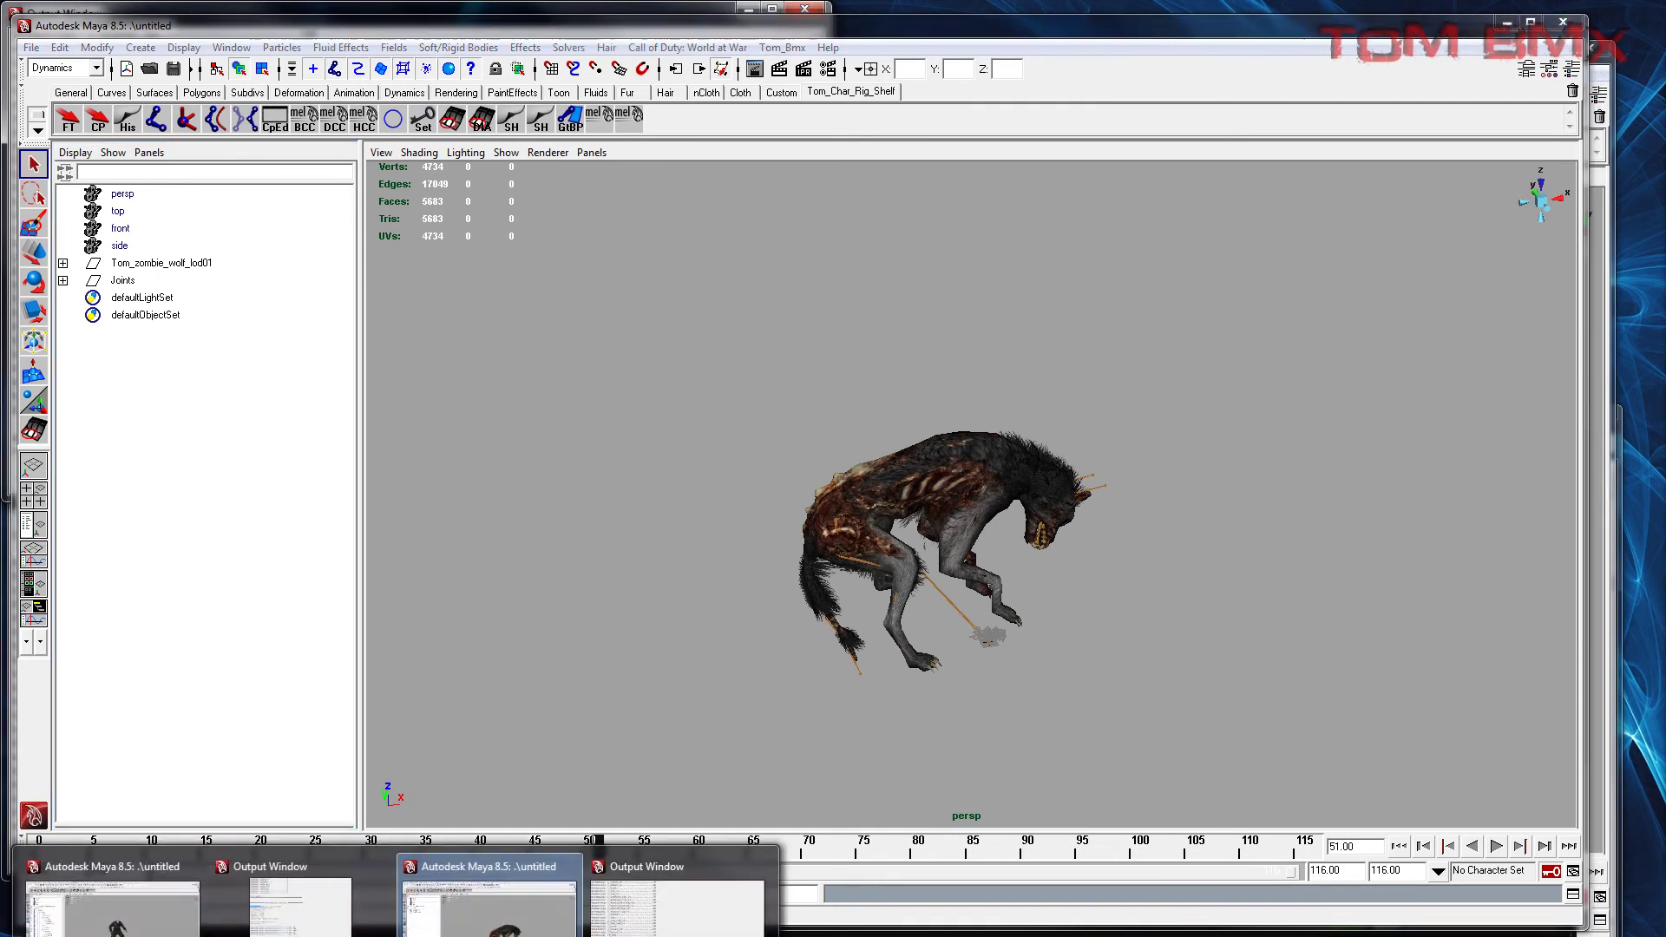
click(321, 930)
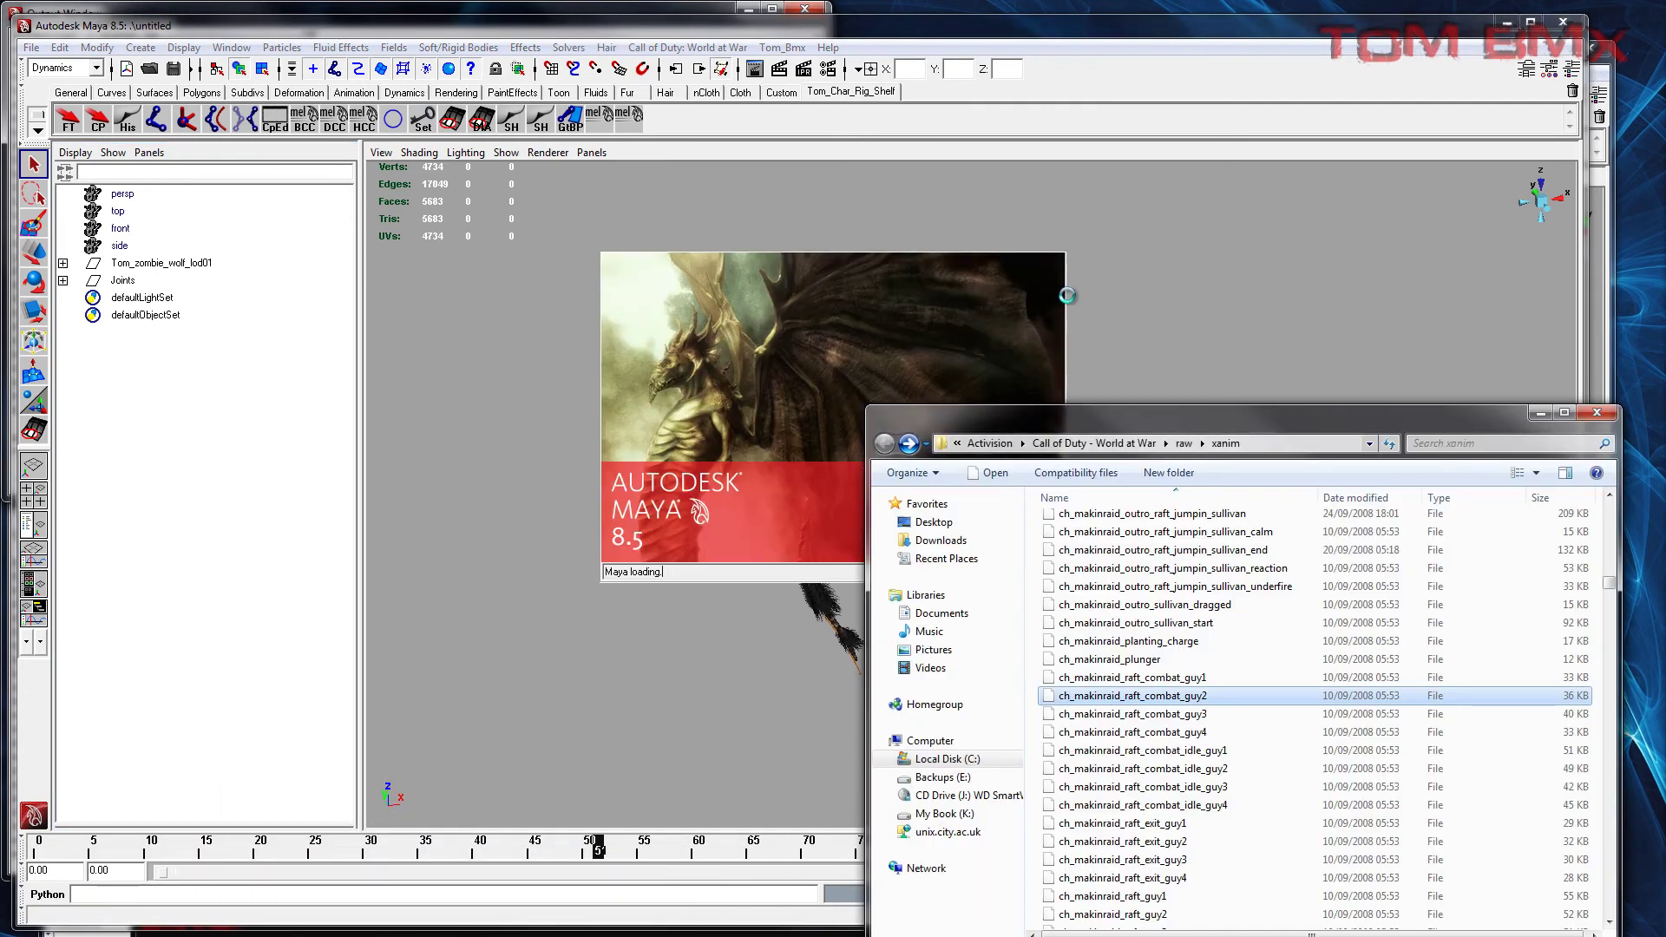
drag(1002, 387, 1090, 440)
click(1288, 361)
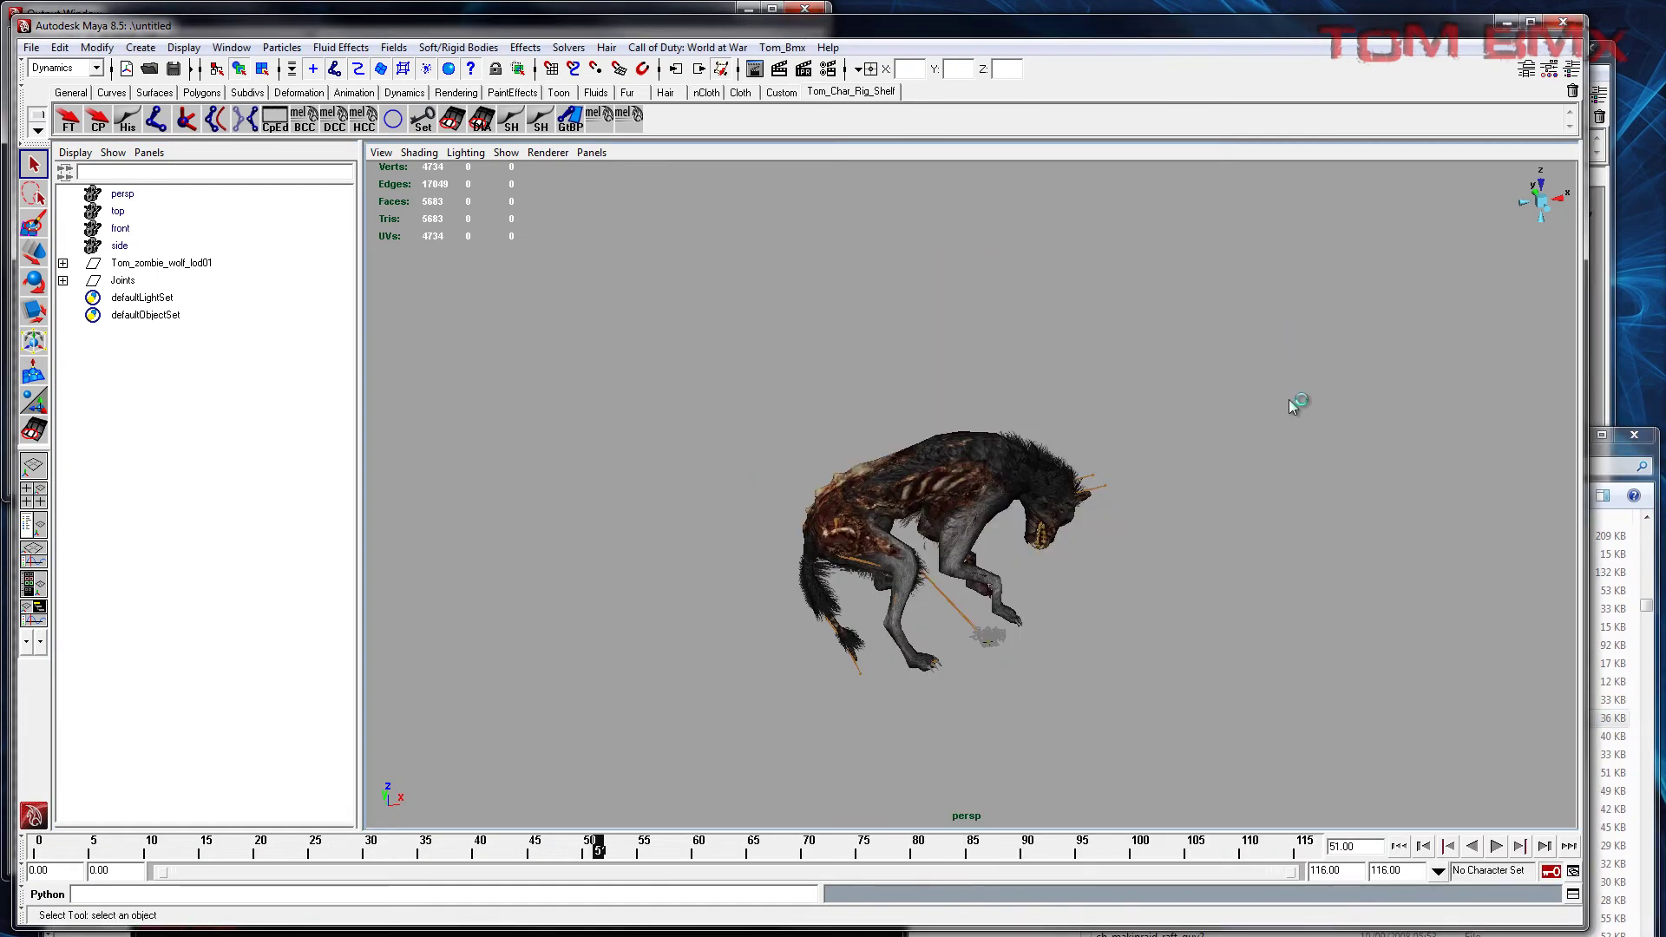
click(1147, 936)
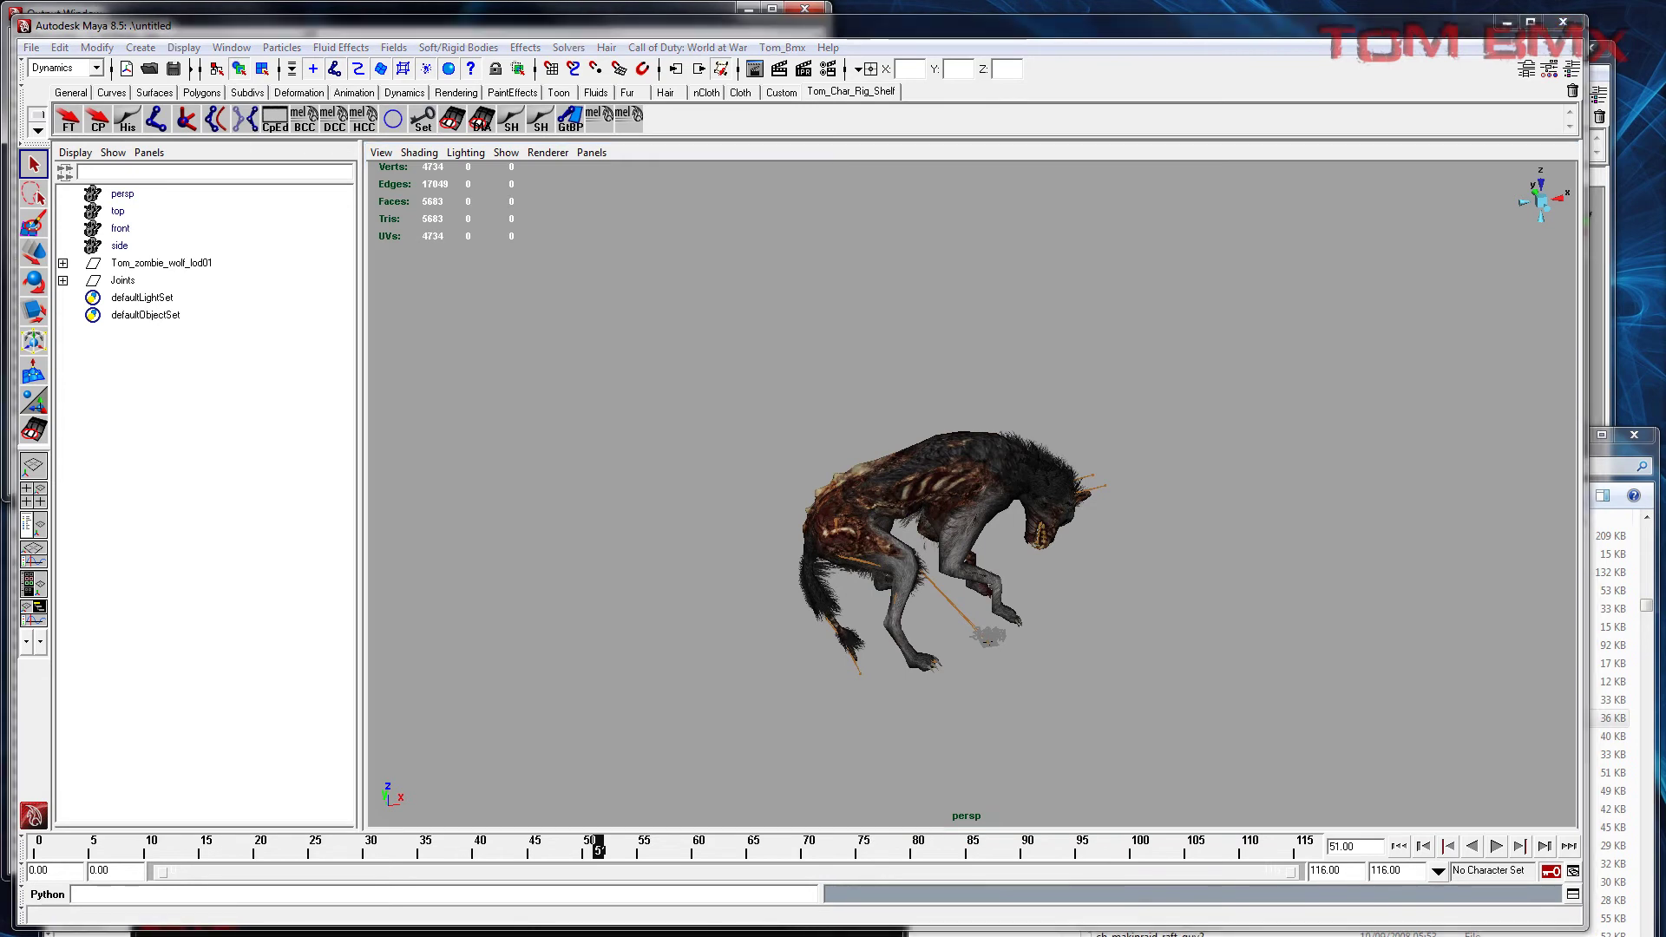
drag(1164, 345, 1263, 429)
click(1319, 286)
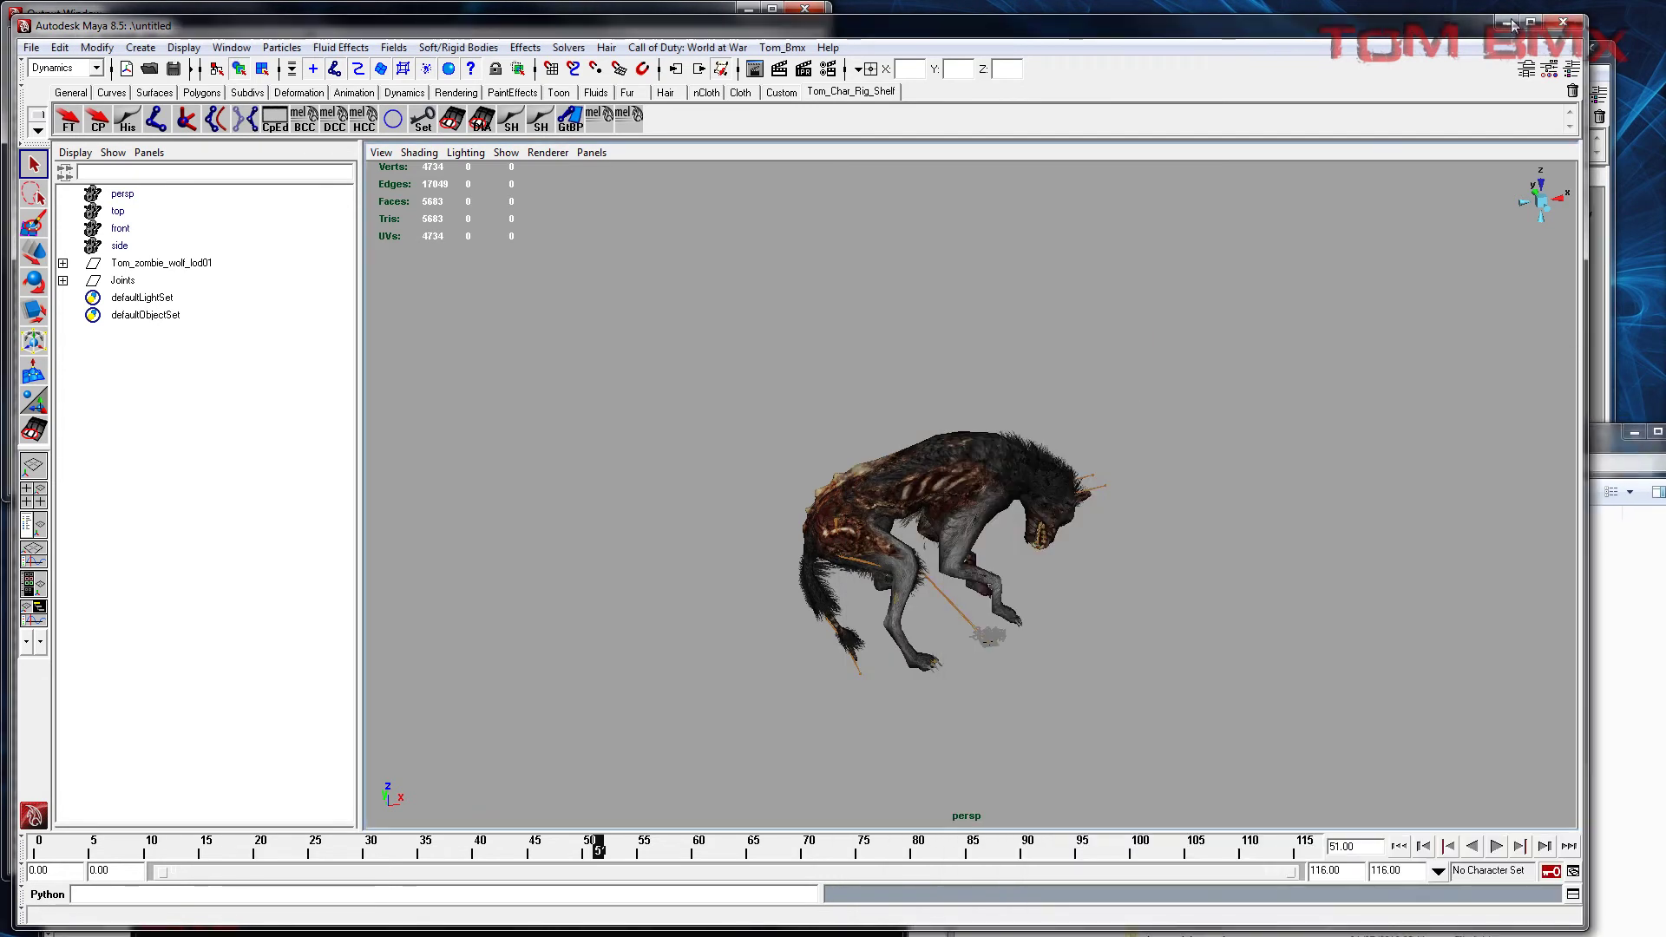
click(1563, 21)
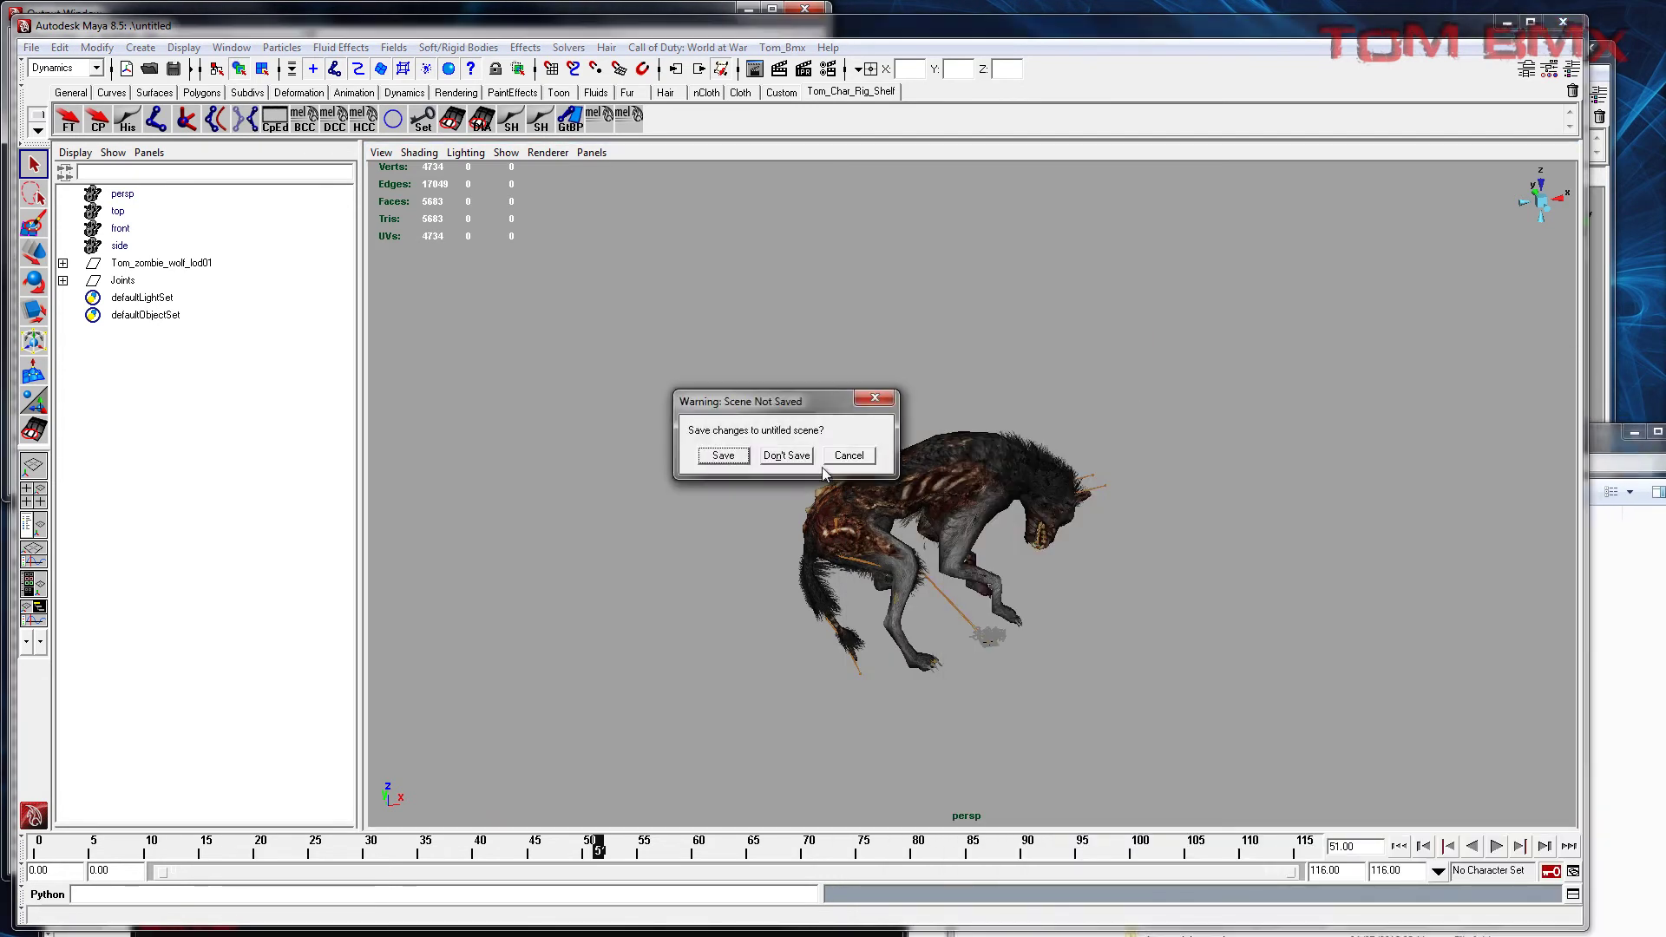
key(Escape)
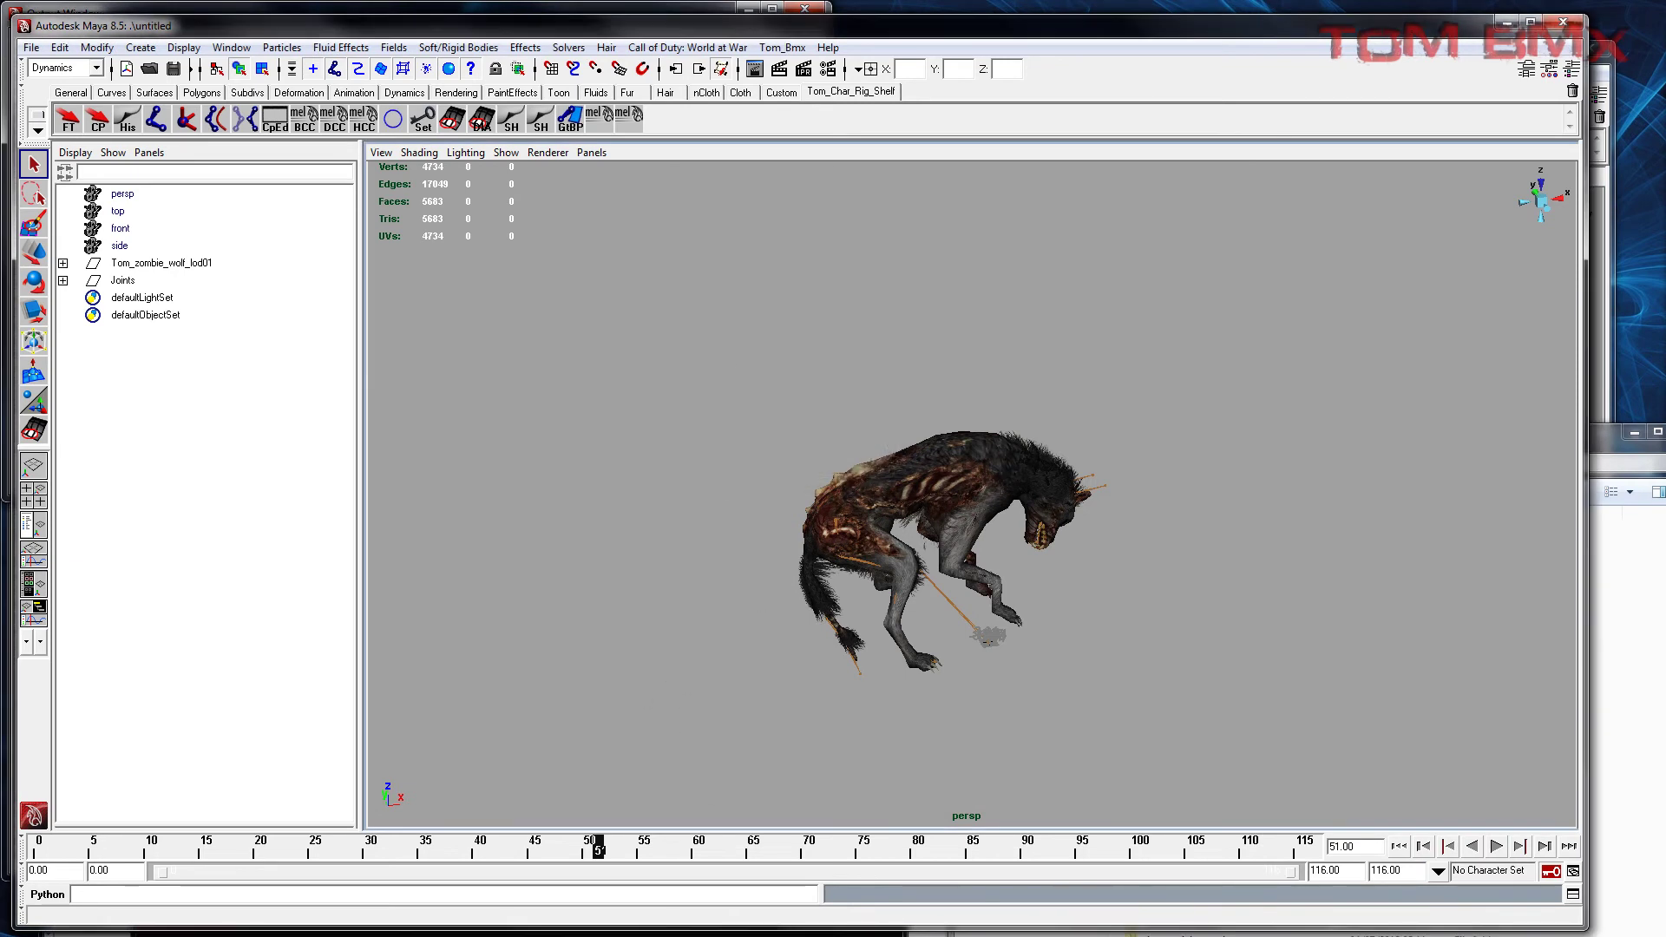
Step: Minimize Xmodel Utils and bring the exported t5_weapon_thundergun_viewmodel mesh and joints into the empty Maya scene
key(alt+Tab)
drag(968, 522, 846, 438)
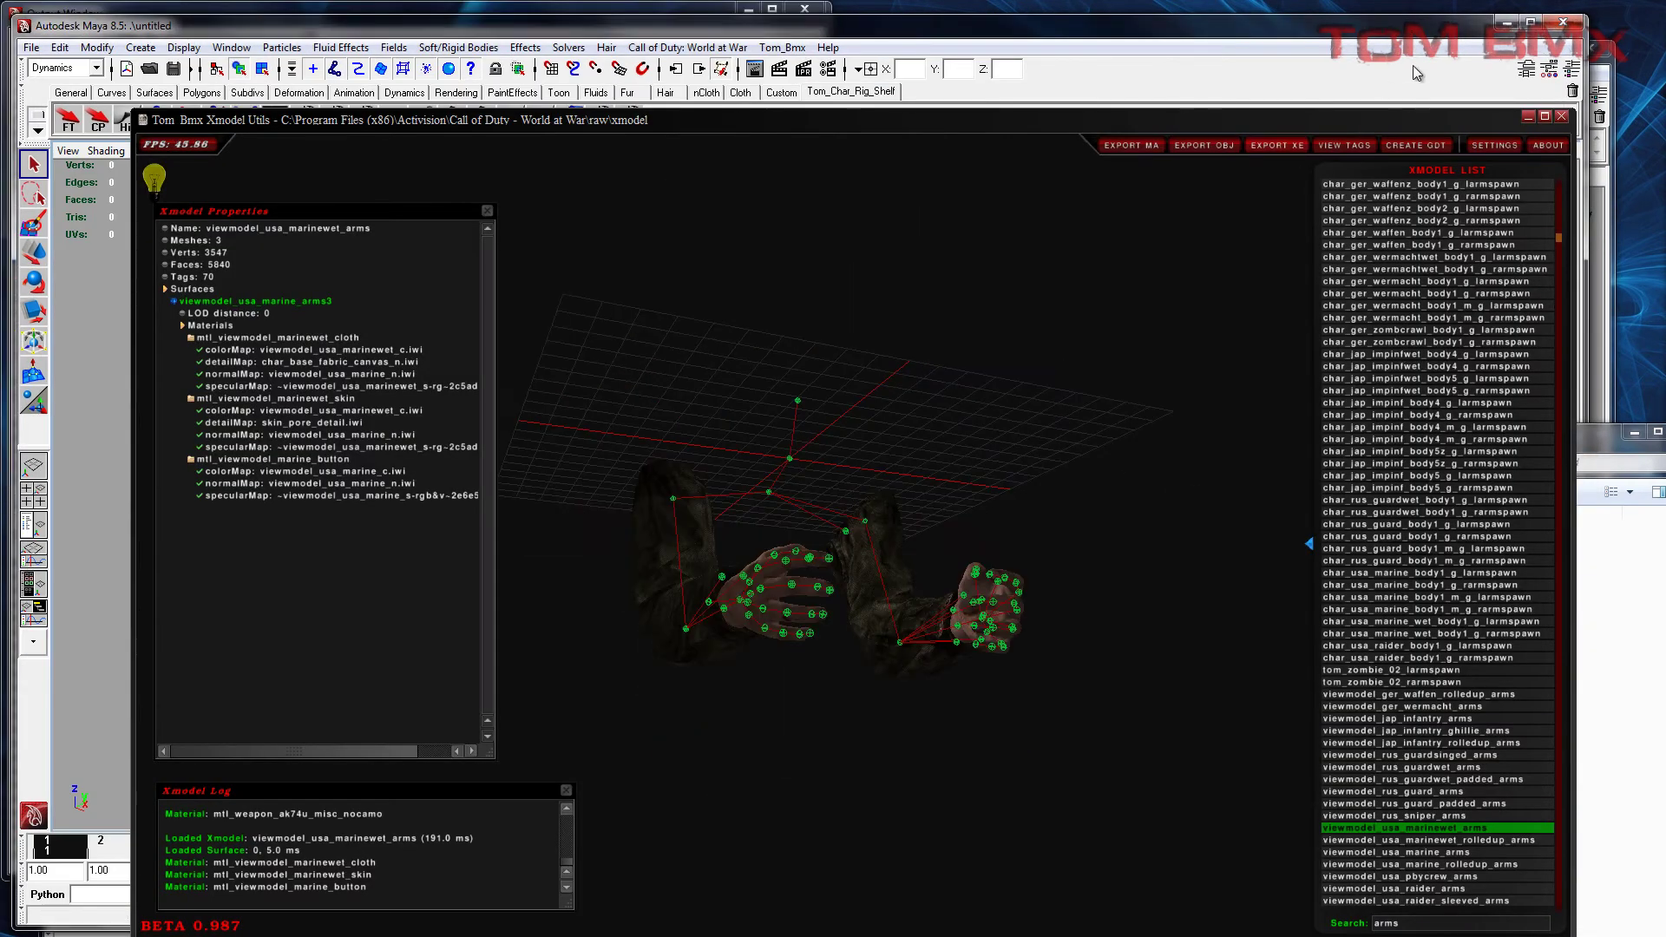
click(1529, 117)
click(608, 532)
key(alt+Tab)
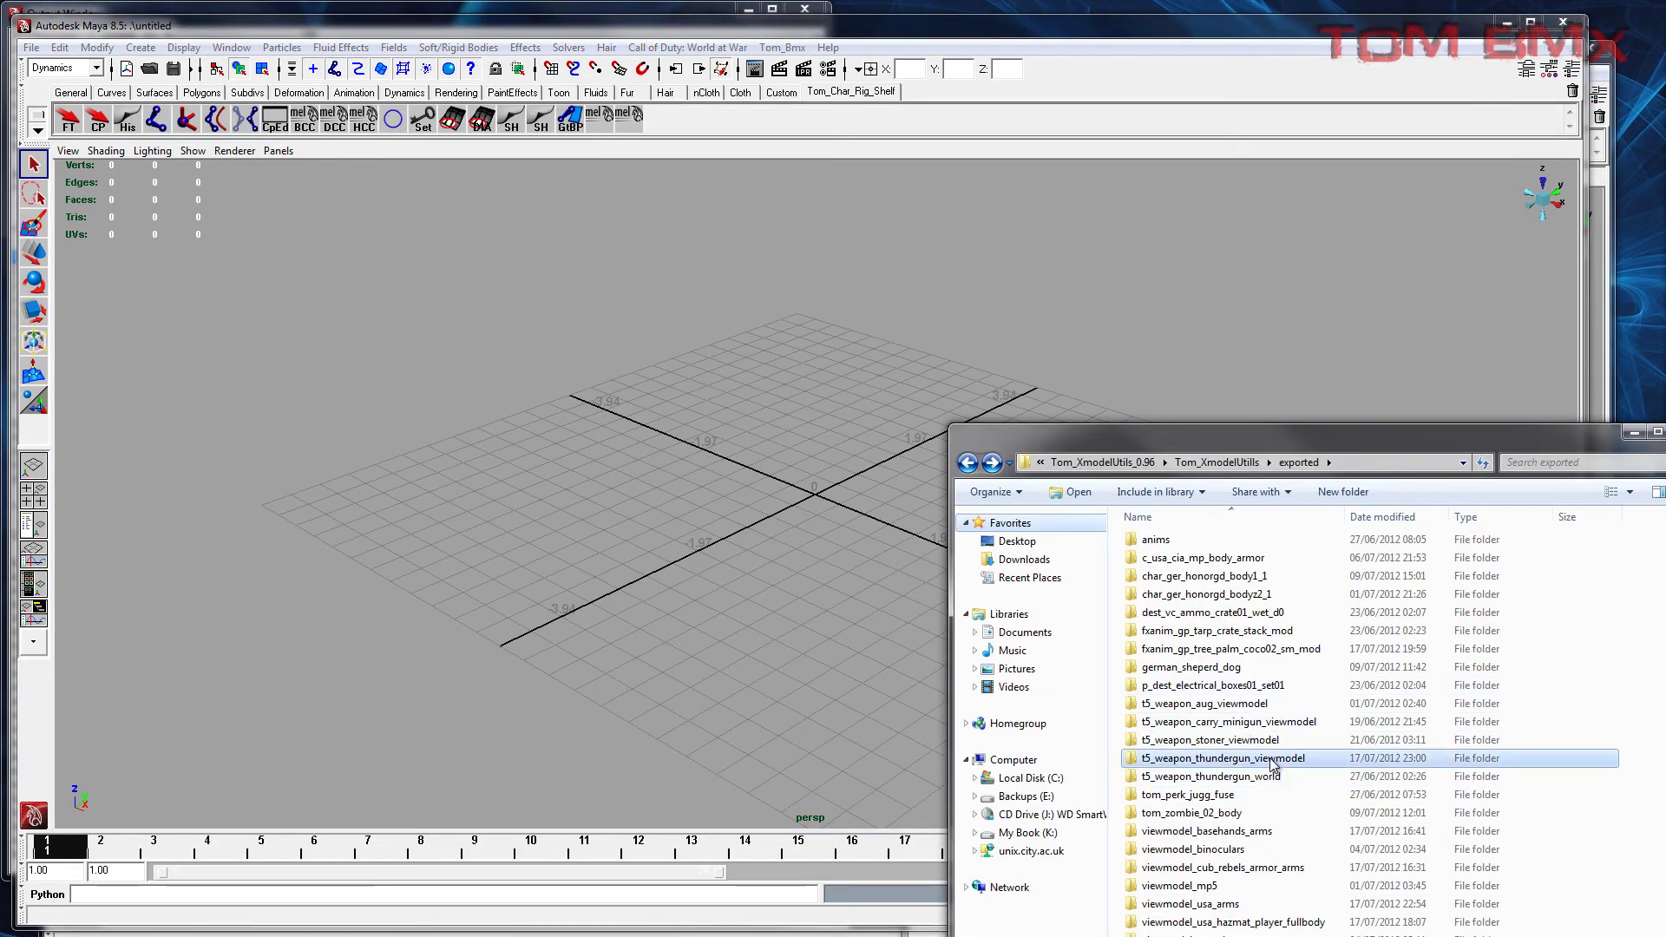
key(alt+Tab)
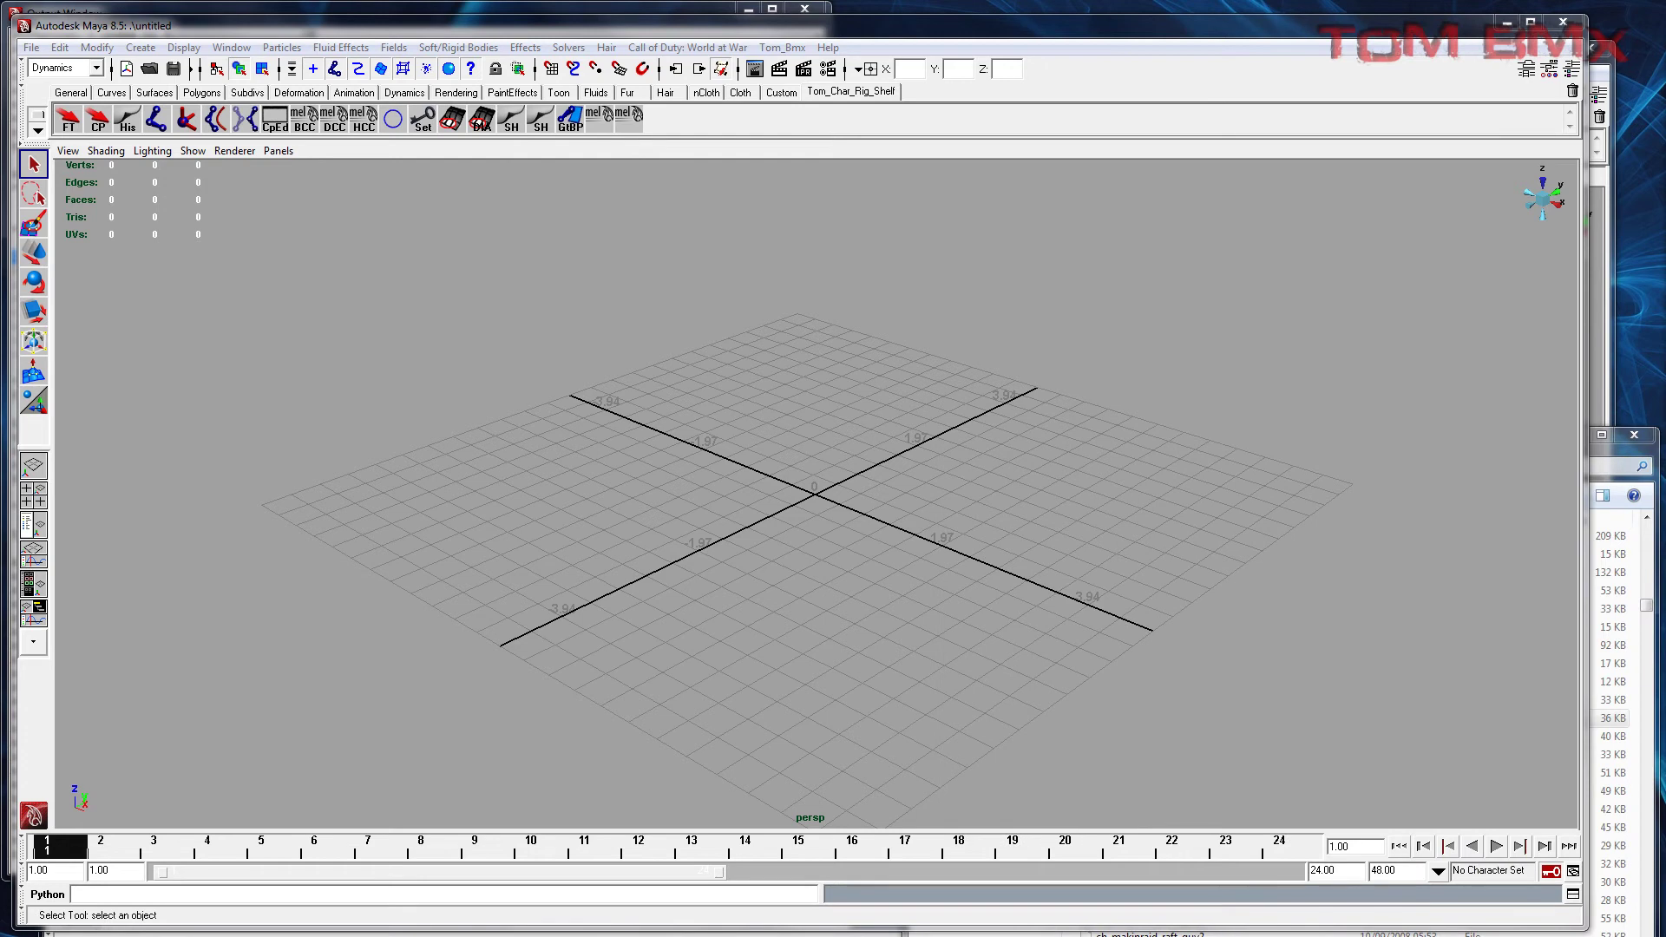
drag(512, 409, 506, 402)
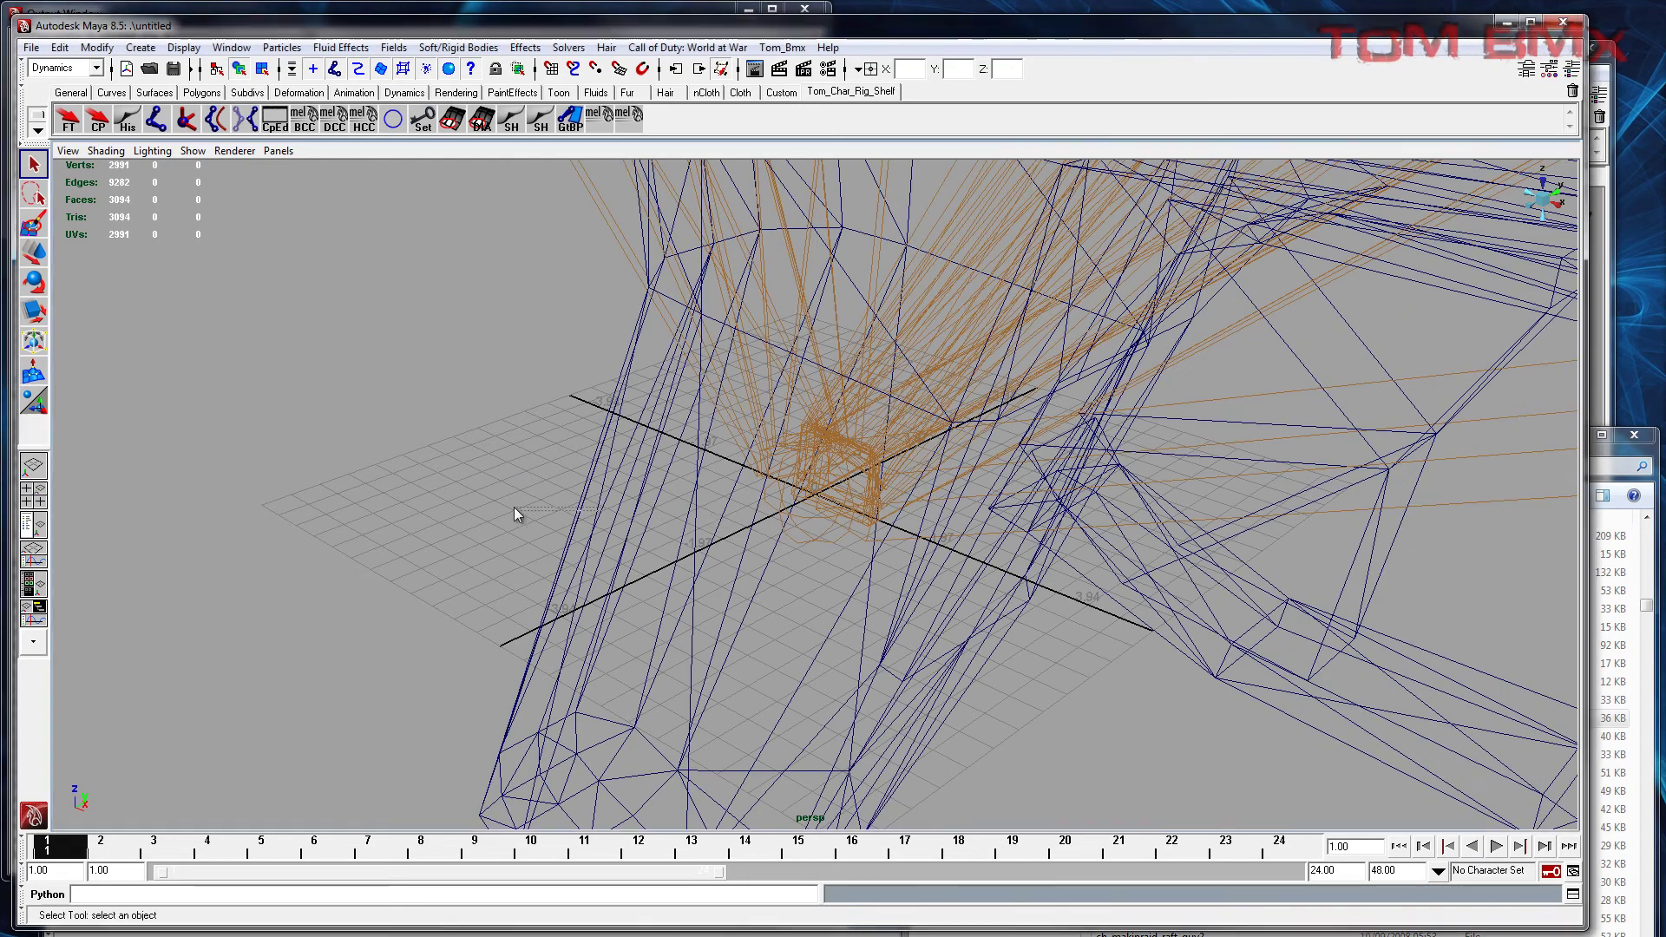
scroll(825, 491, down, 10)
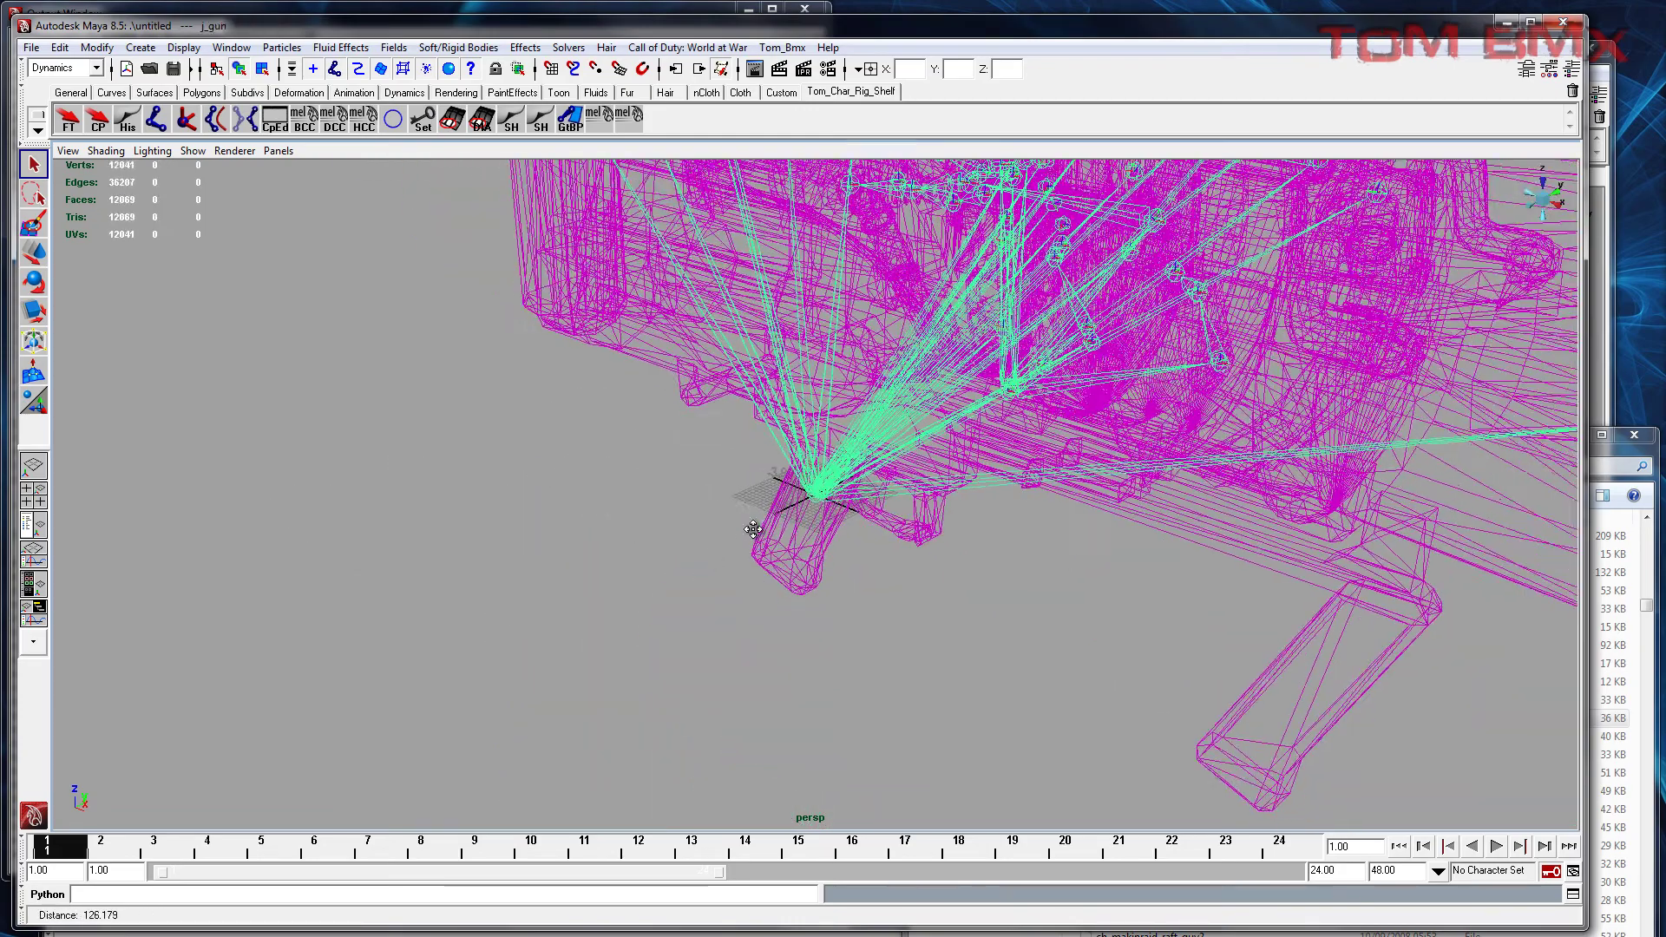
Step: Display the thundergun shaded with its textures in the perspective view
mouse_move(861, 493)
alt+mouse_down()
mouse_move(755, 486)
mouse_move(743, 464)
mouse_move(820, 533)
mouse_move(840, 521)
alt+mouse_up()
click(106, 151)
click(178, 367)
scroll(665, 644, up, 3)
click(665, 644)
Step: Import viewmodel_thundergun_idle.tanim as a COD xAnim onto the thundergun and play the animation
click(30, 48)
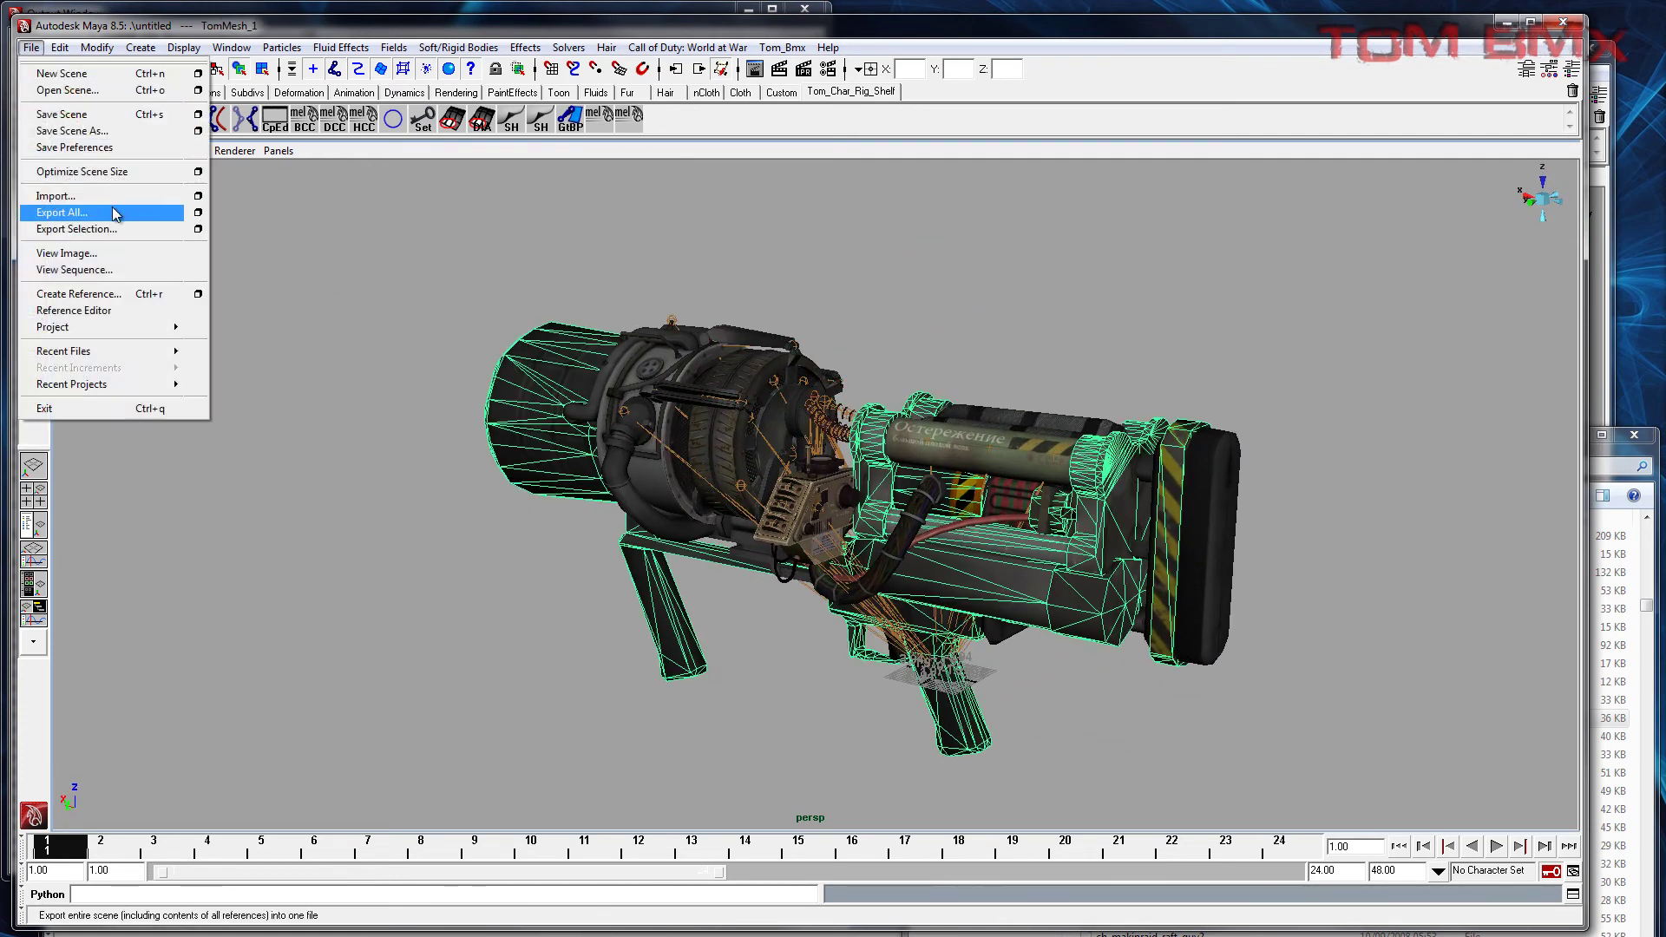
click(59, 196)
click(1029, 510)
scroll(1029, 511, down, 10)
scroll(585, 562, up, 3)
click(605, 458)
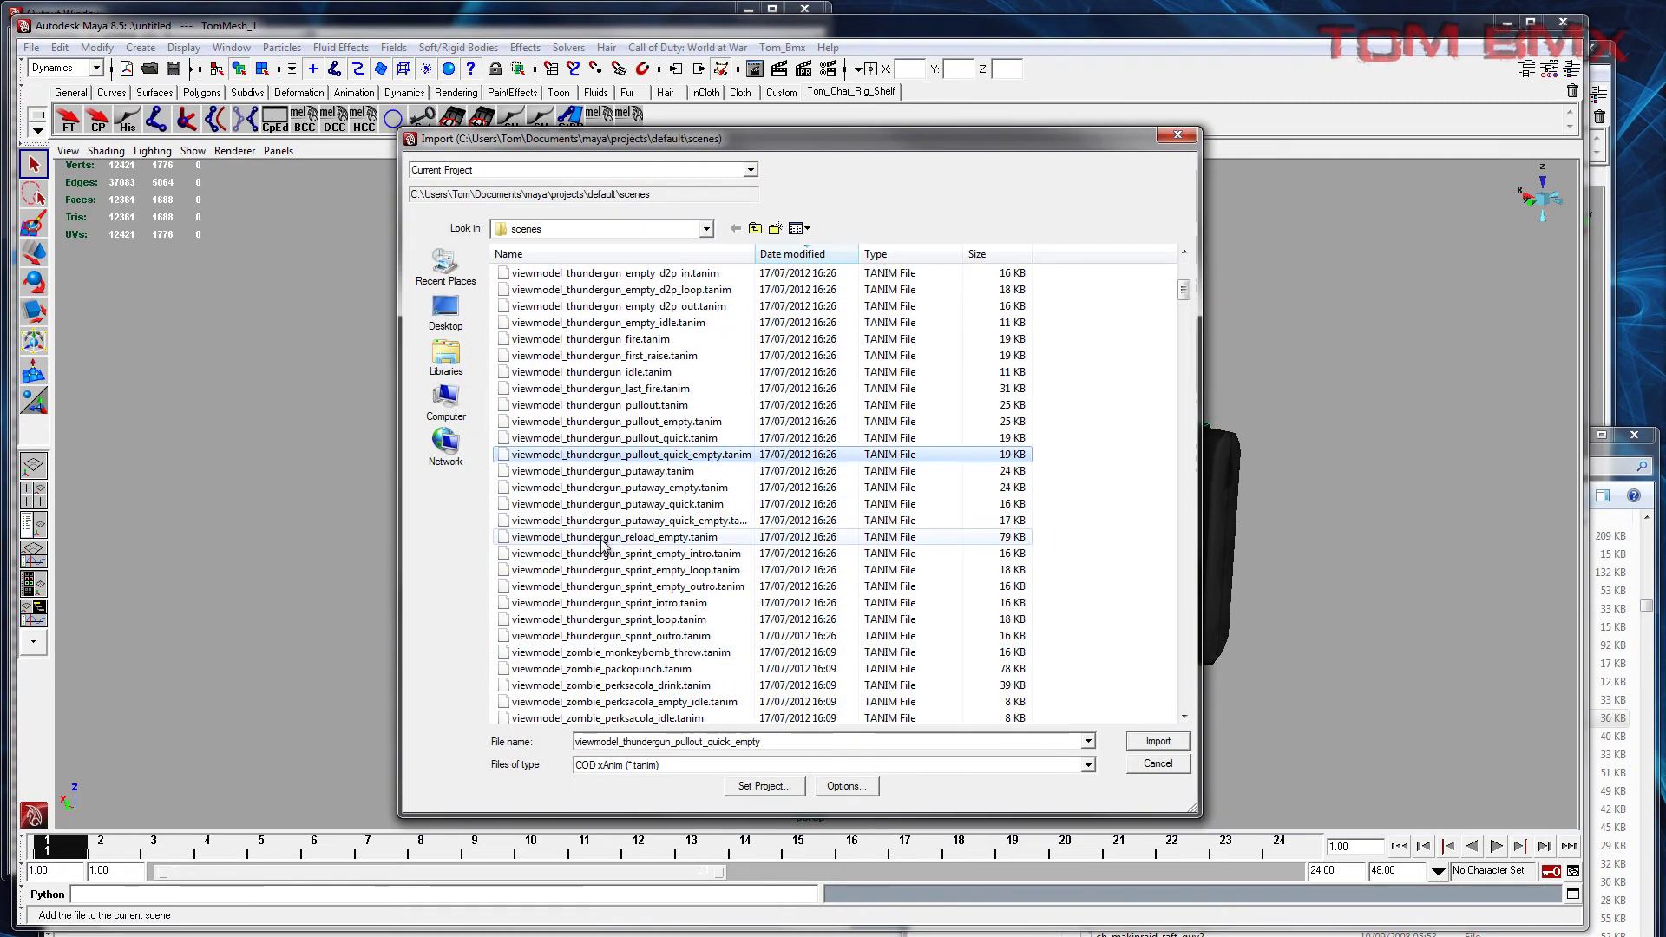
scroll(602, 545, up, 3)
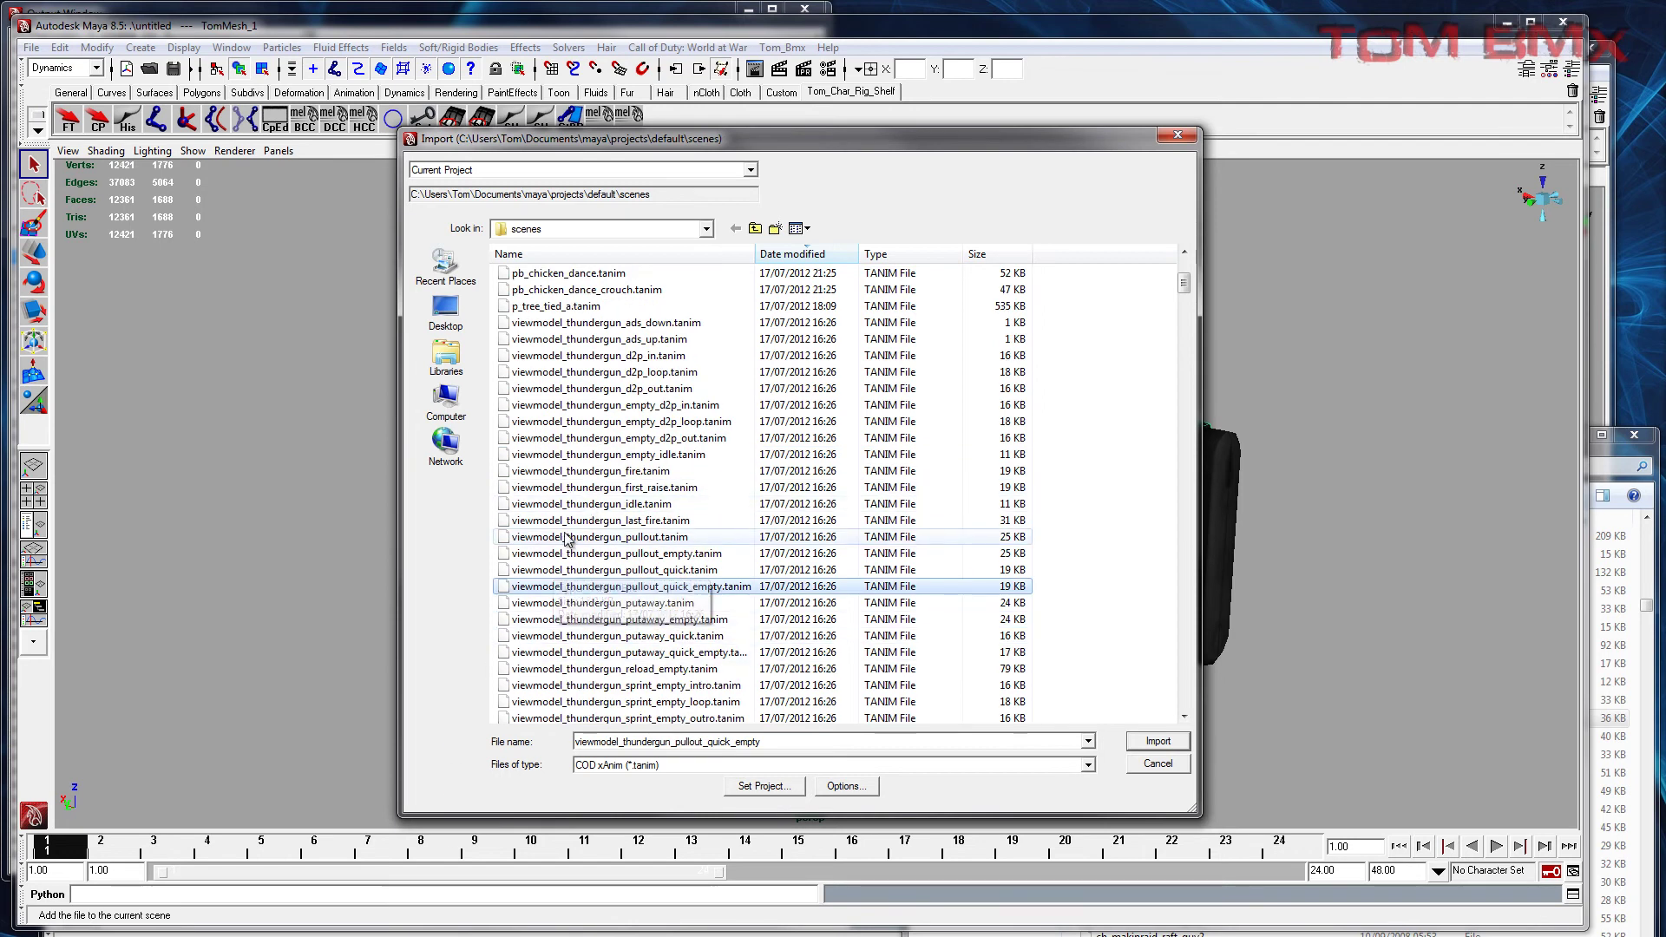
double_click(591, 503)
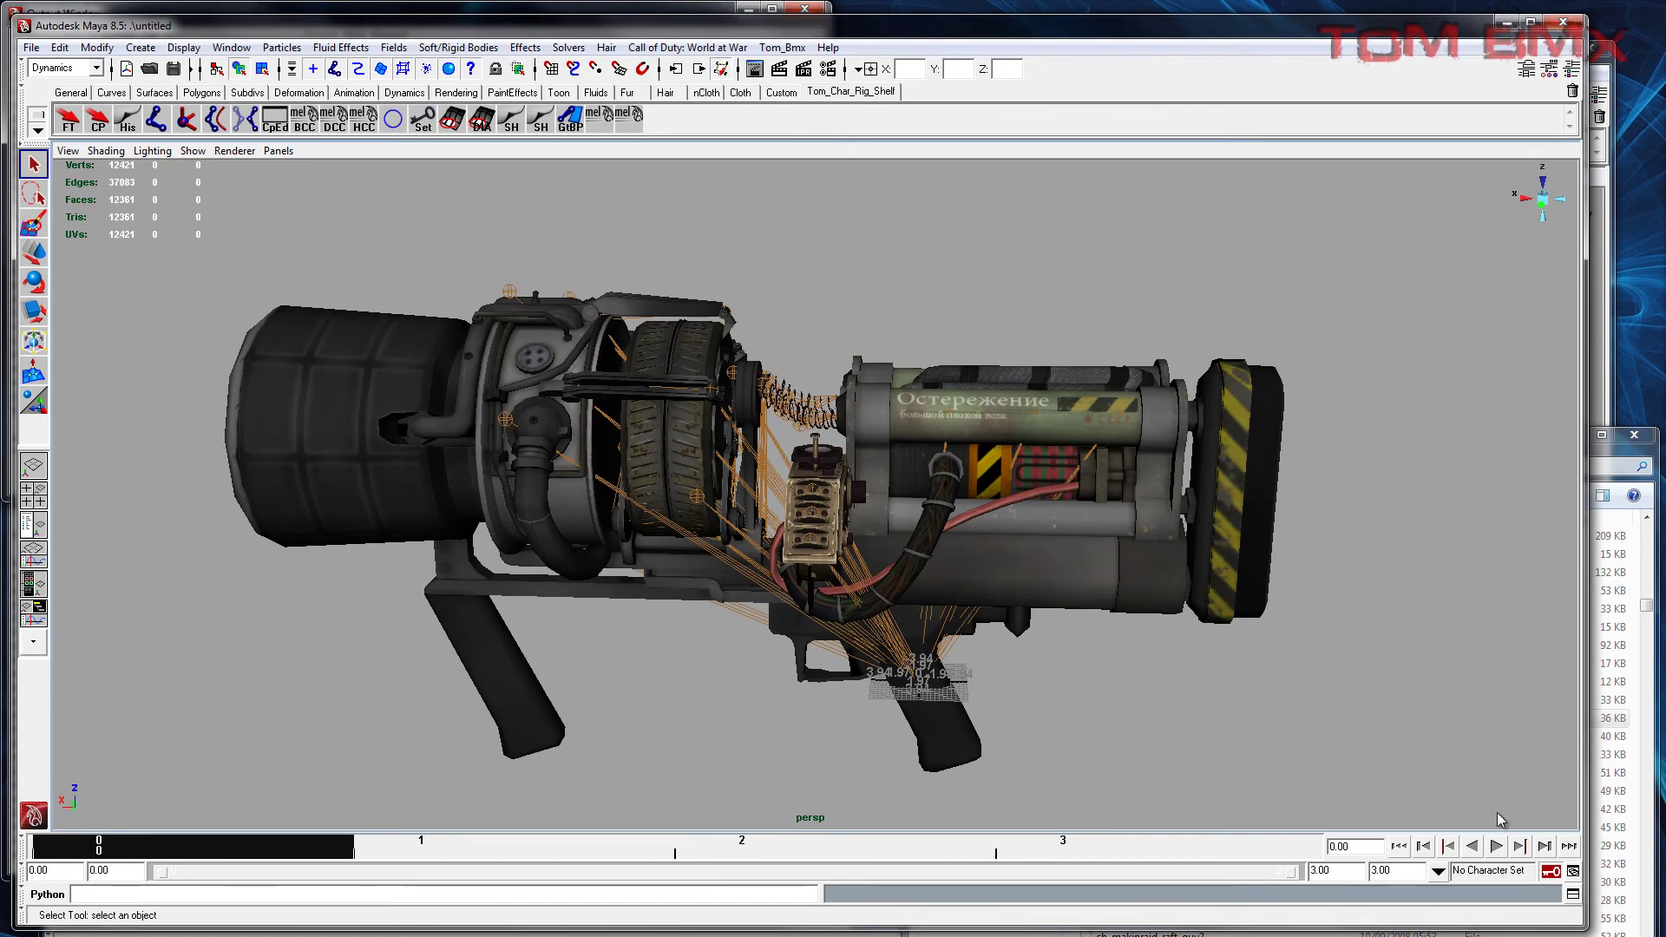
click(1498, 848)
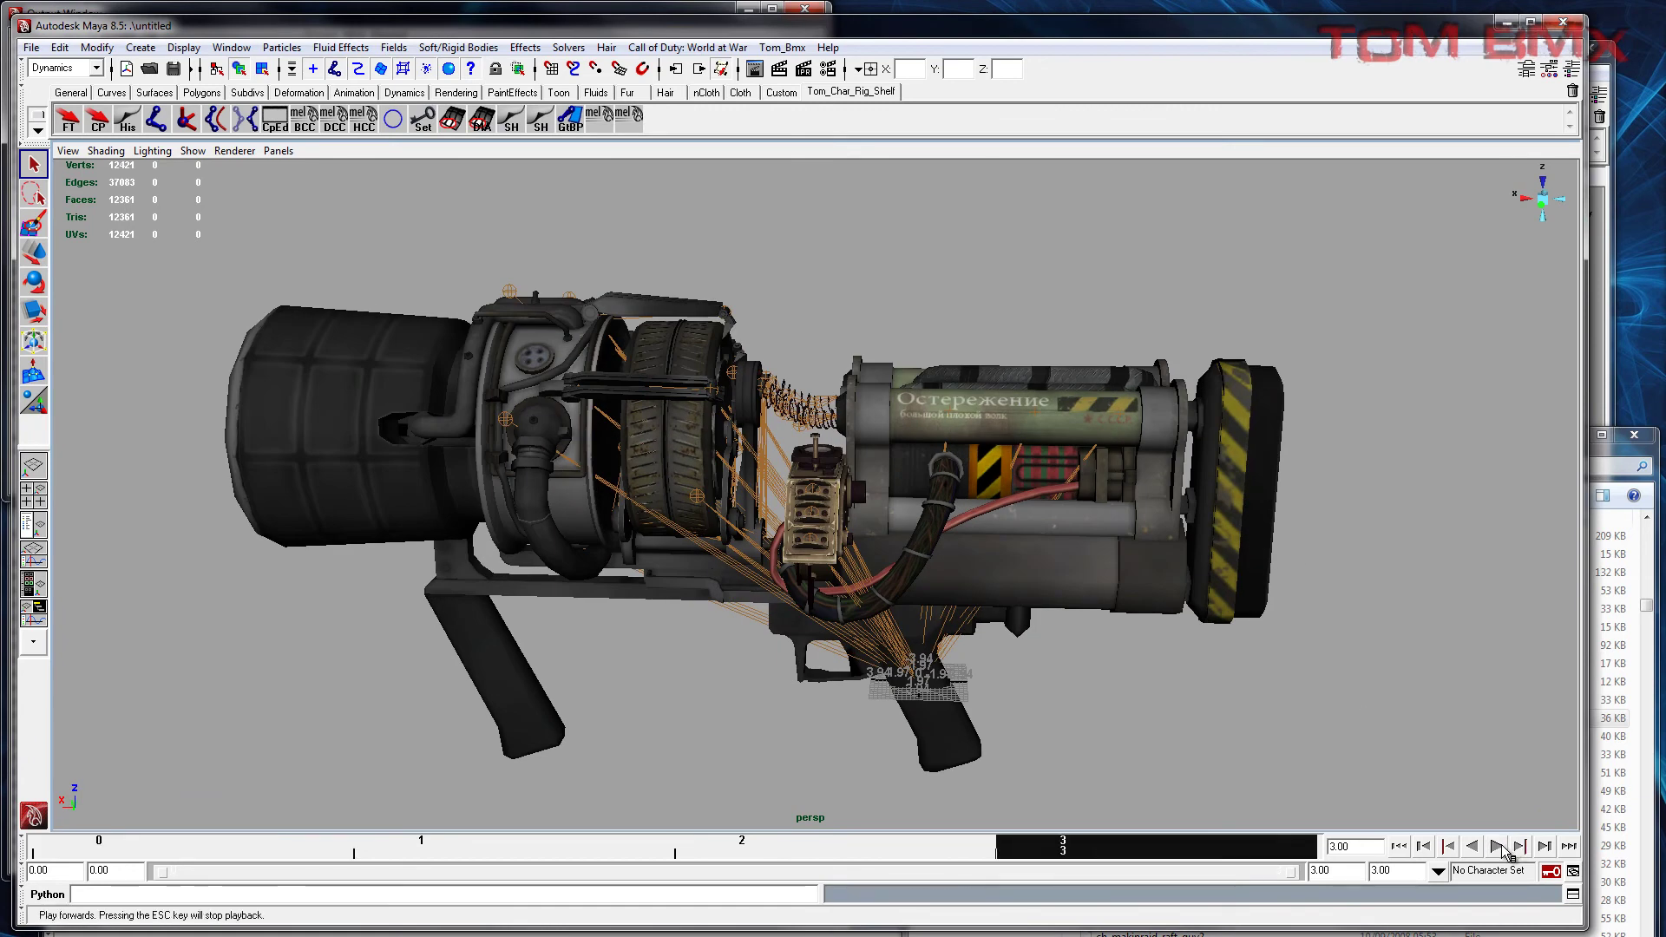
Step: Import the COD xAnim file viewmodel_thundergun_last_fire.tanim onto the thundergun and play the firing animation
click(33, 47)
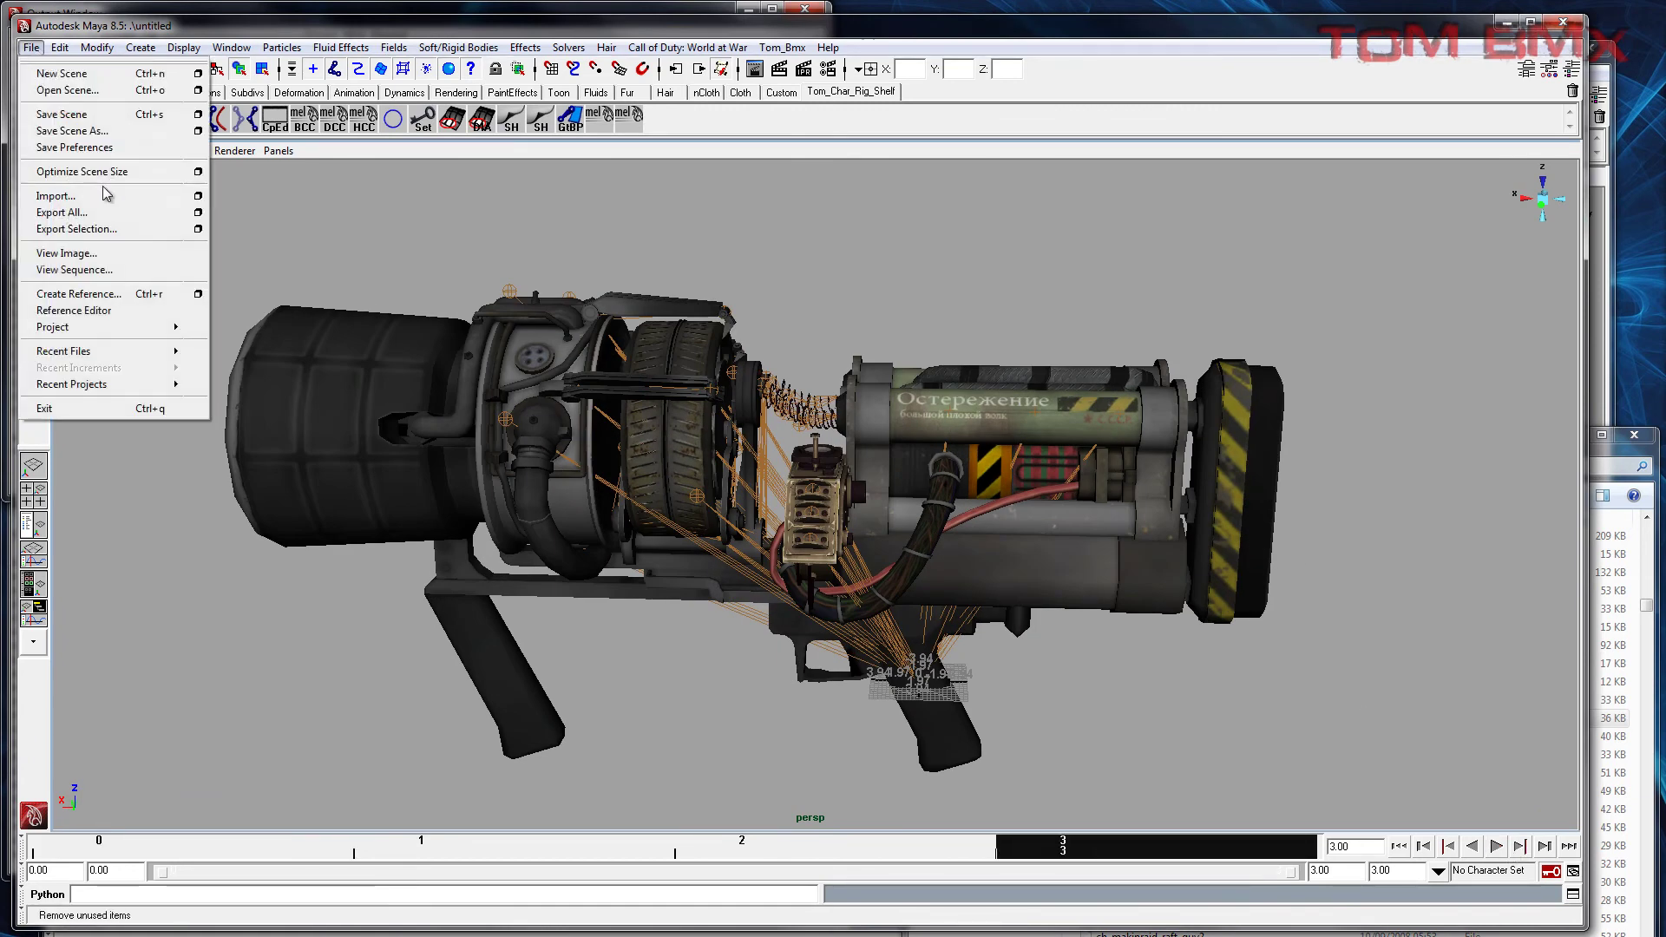
click(52, 198)
click(694, 453)
scroll(694, 454, down, 6)
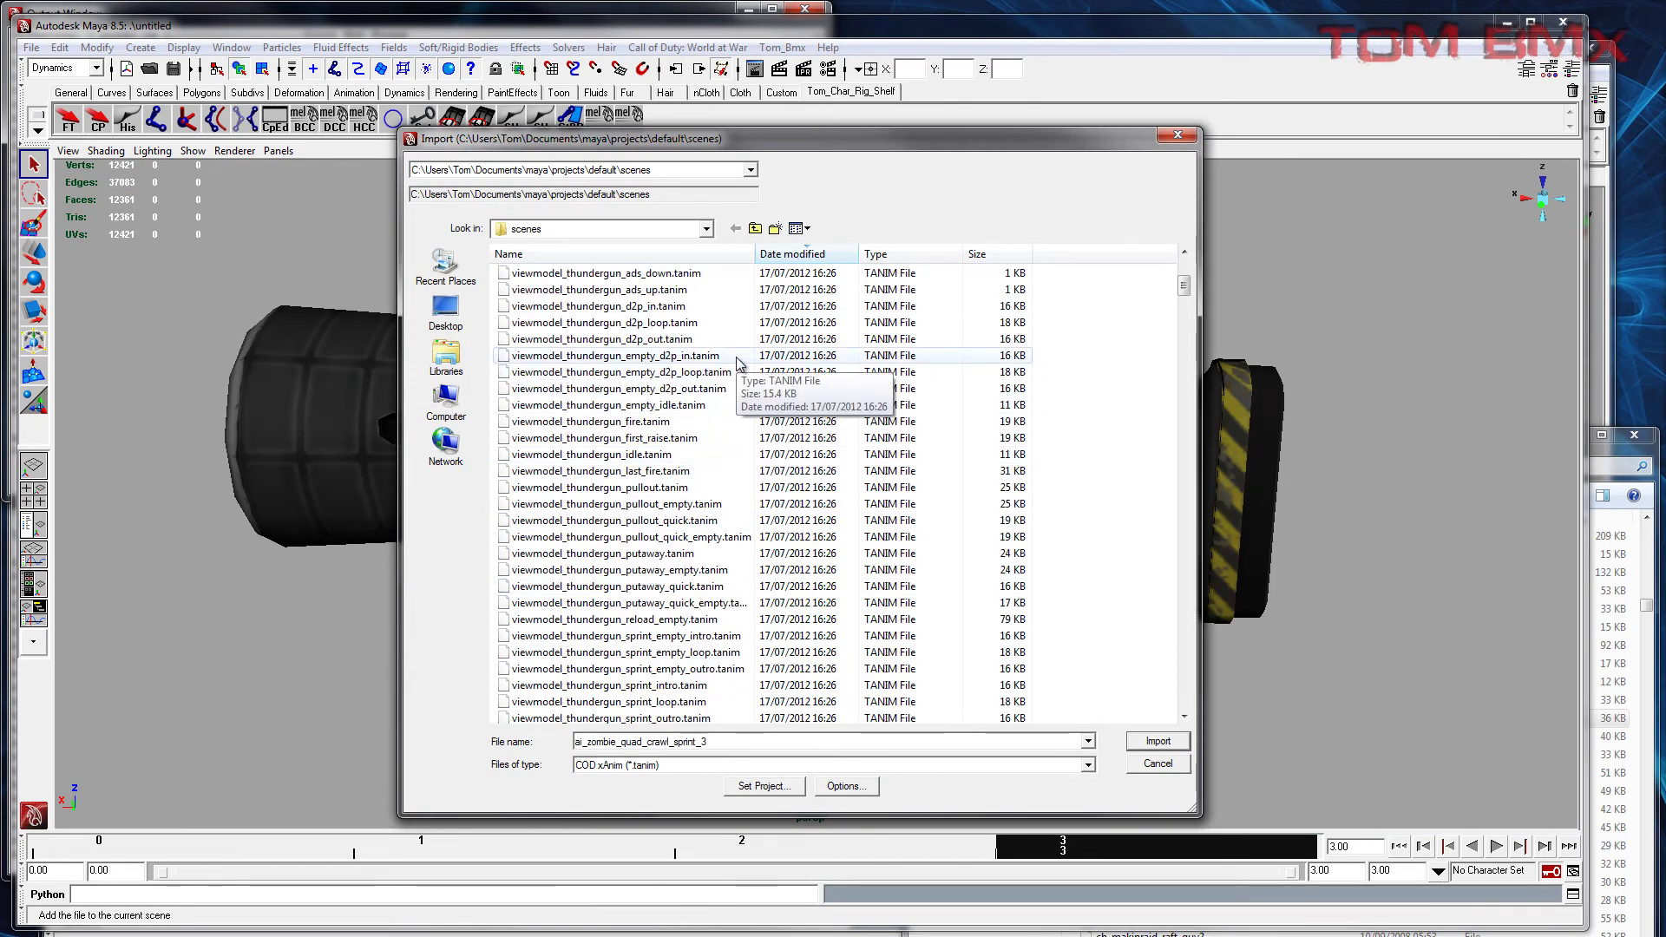
click(736, 373)
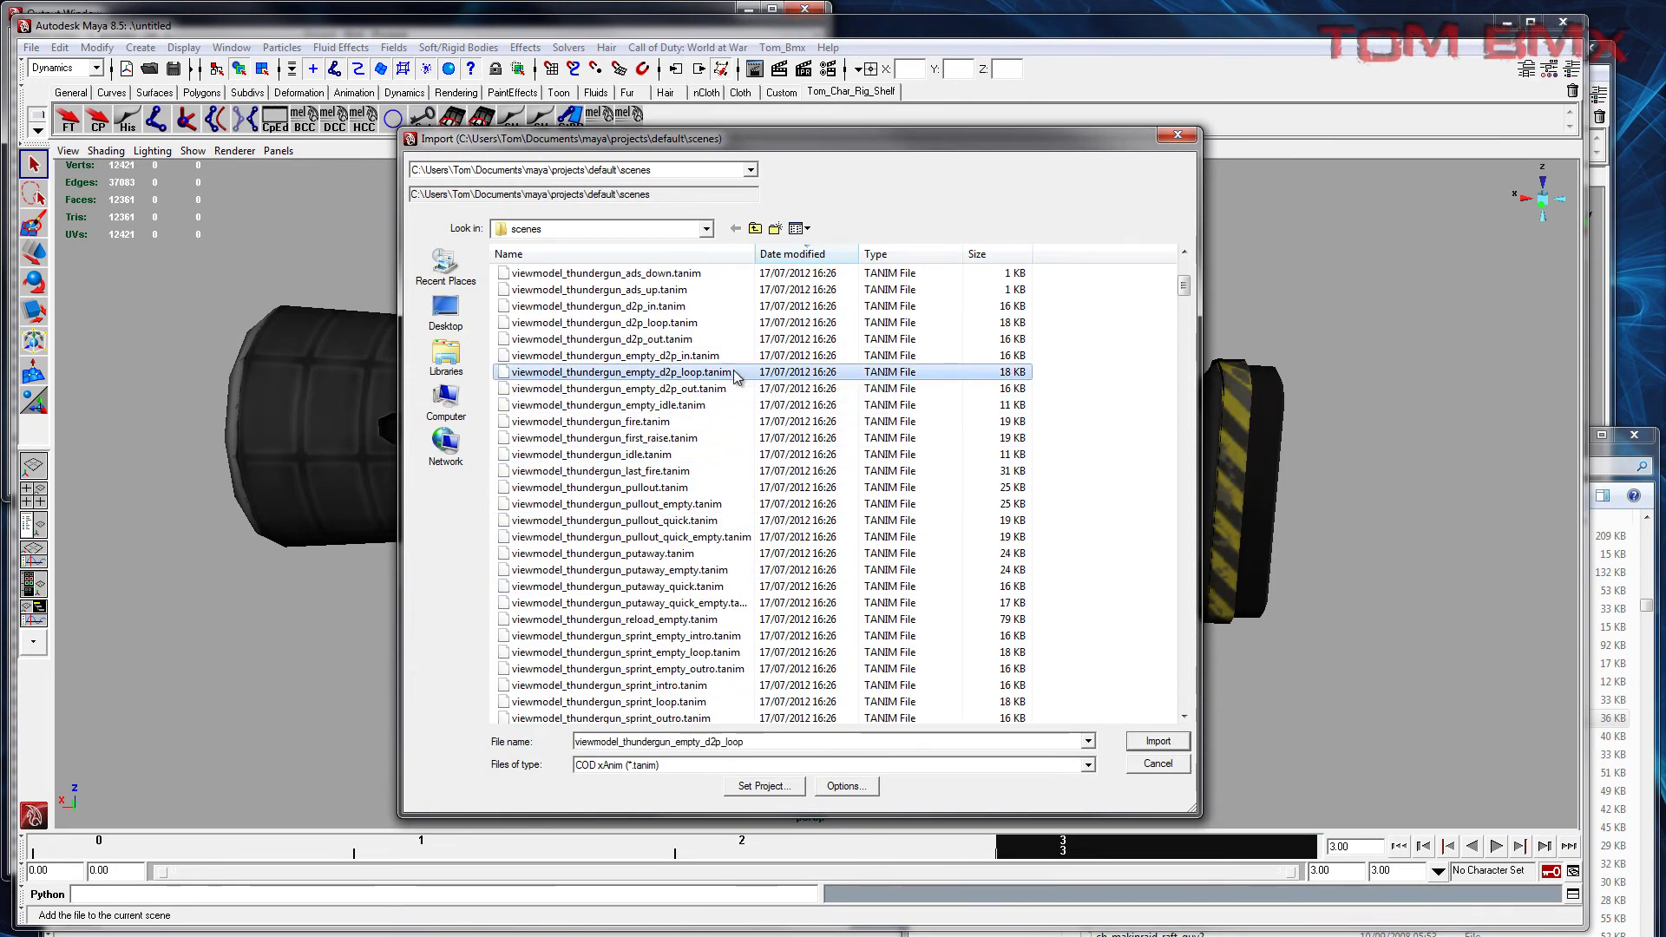
double_click(714, 474)
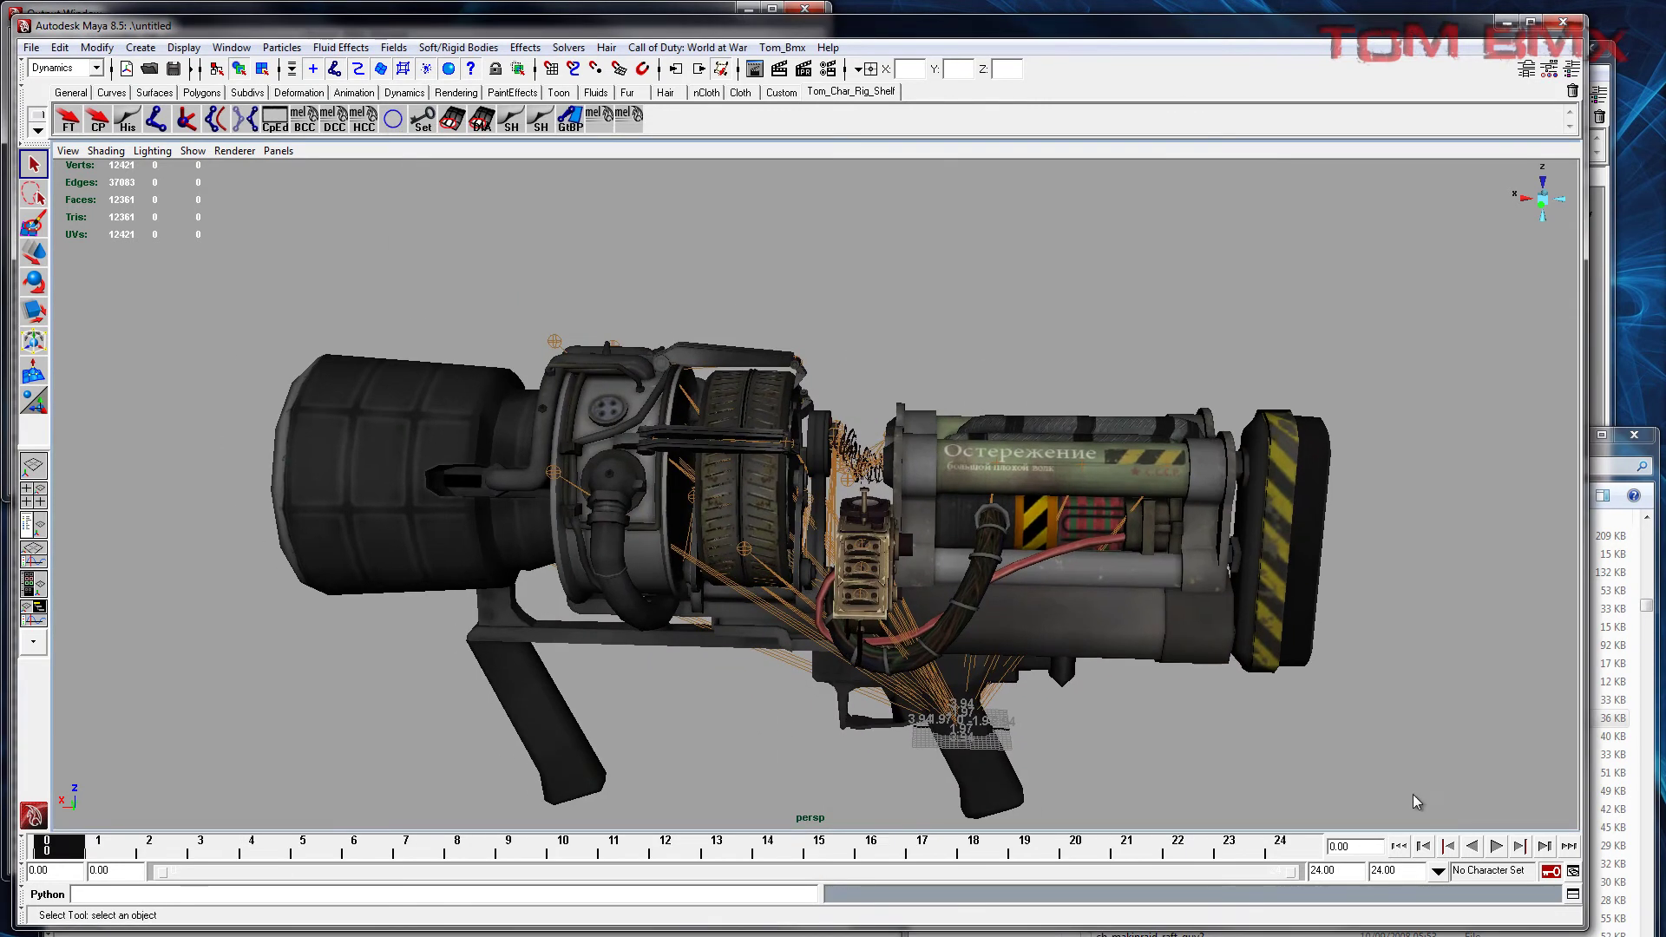
click(1496, 847)
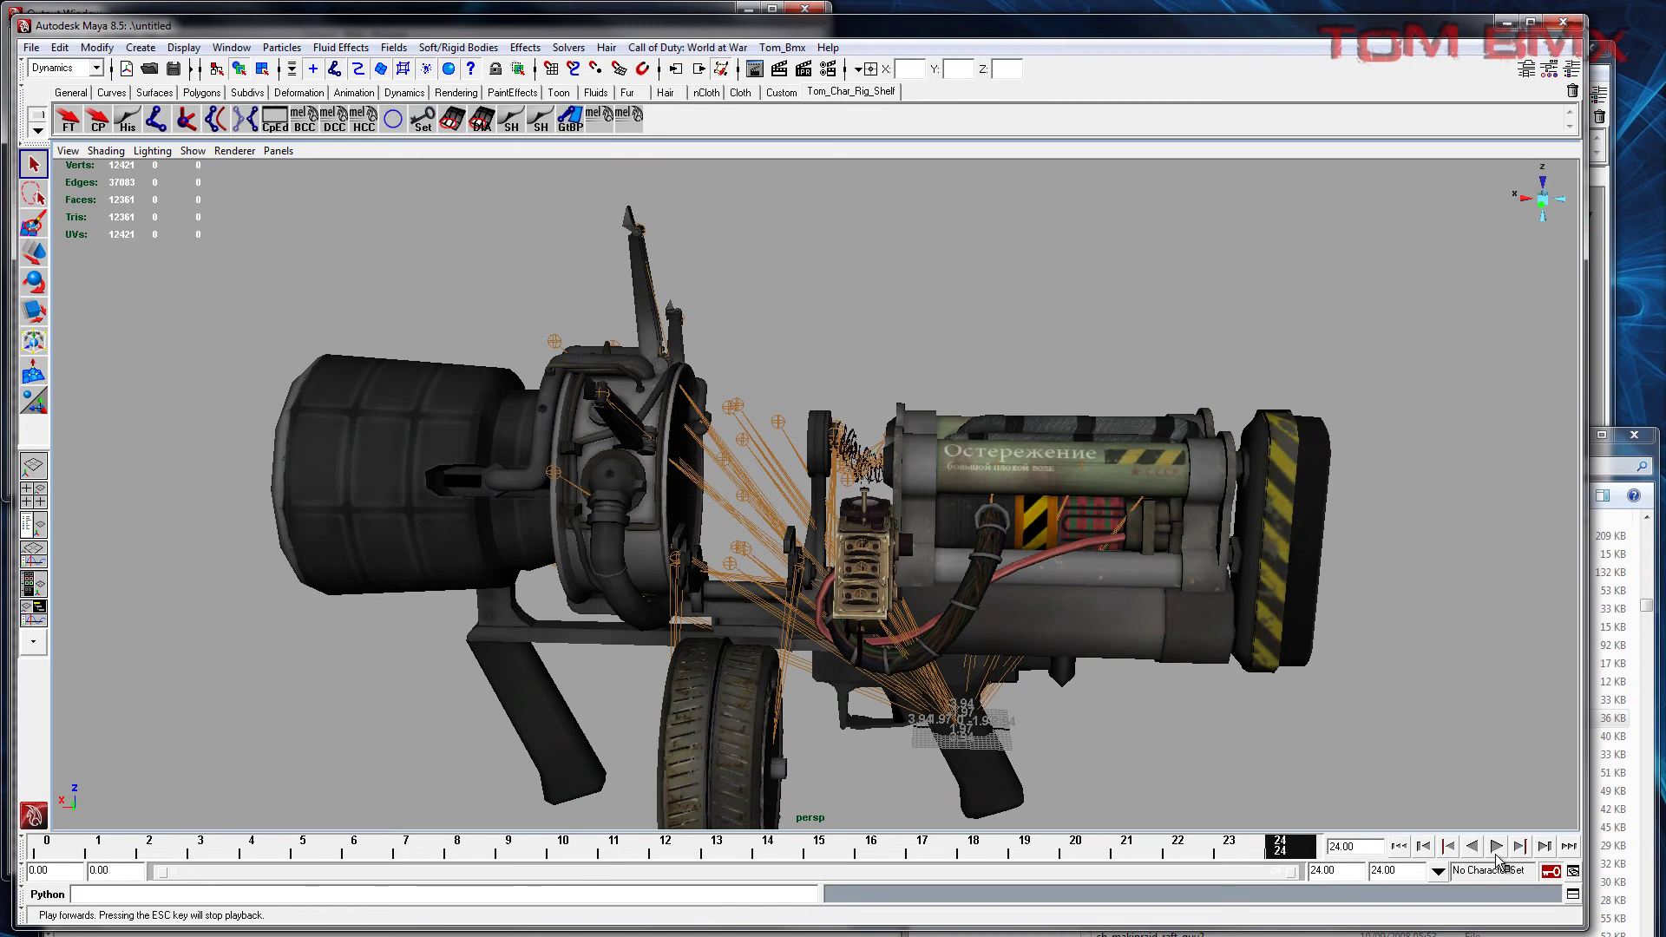
click(1496, 850)
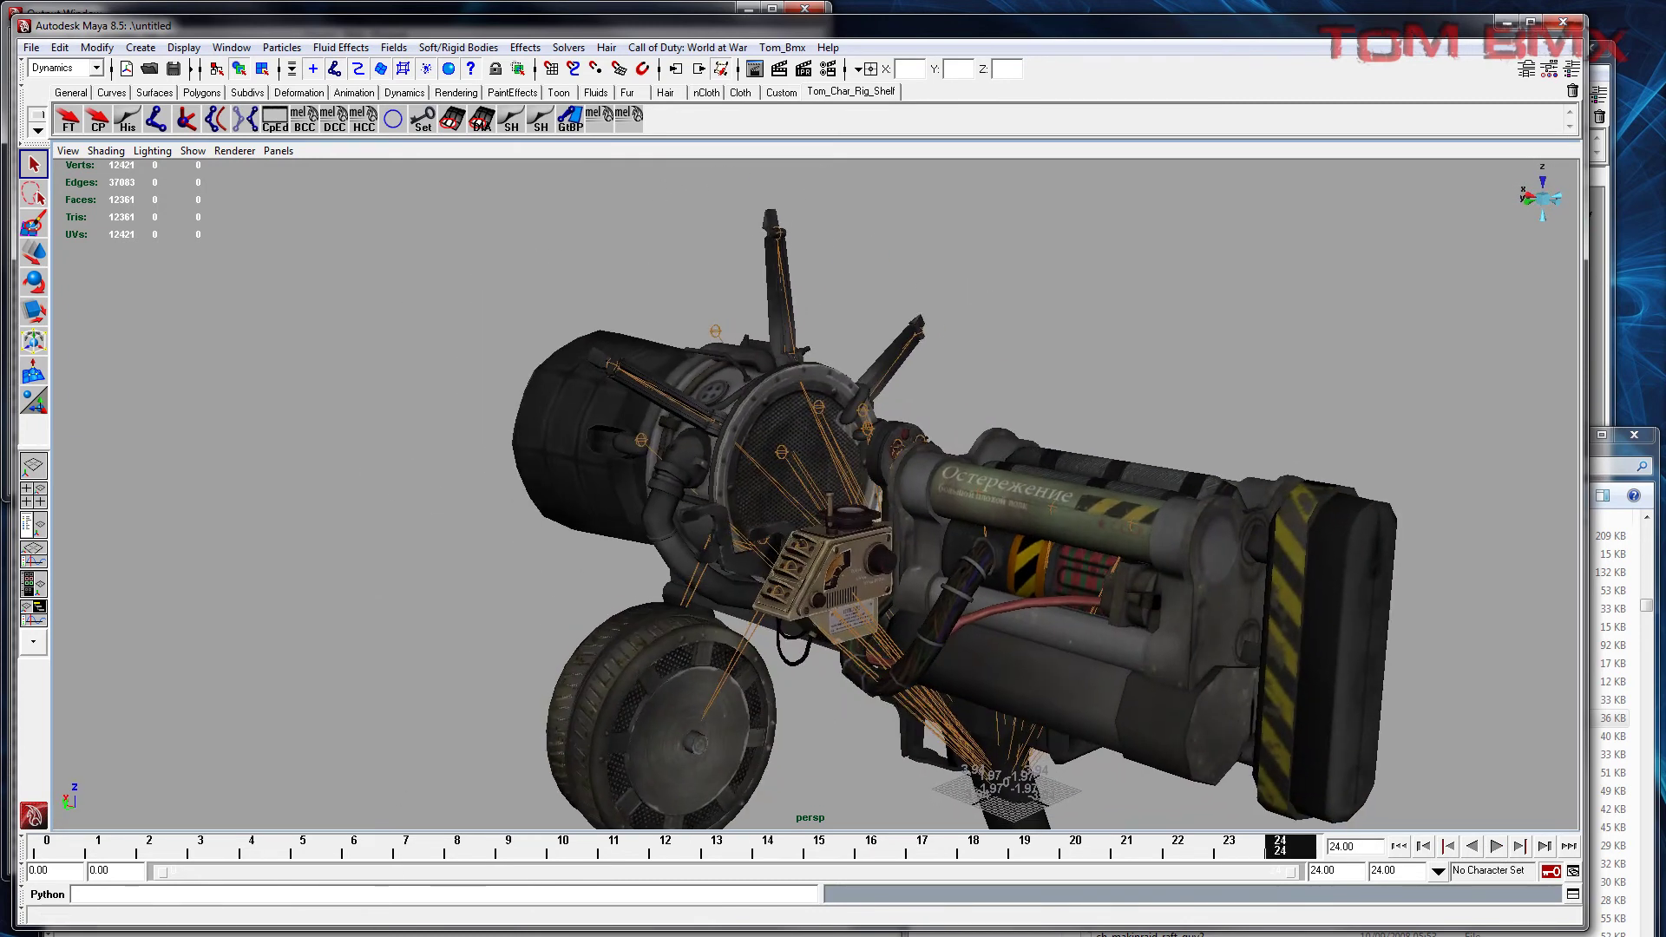
Step: Enlarge the Output Window and examine the import log for missing arm and finger joints
click(297, 873)
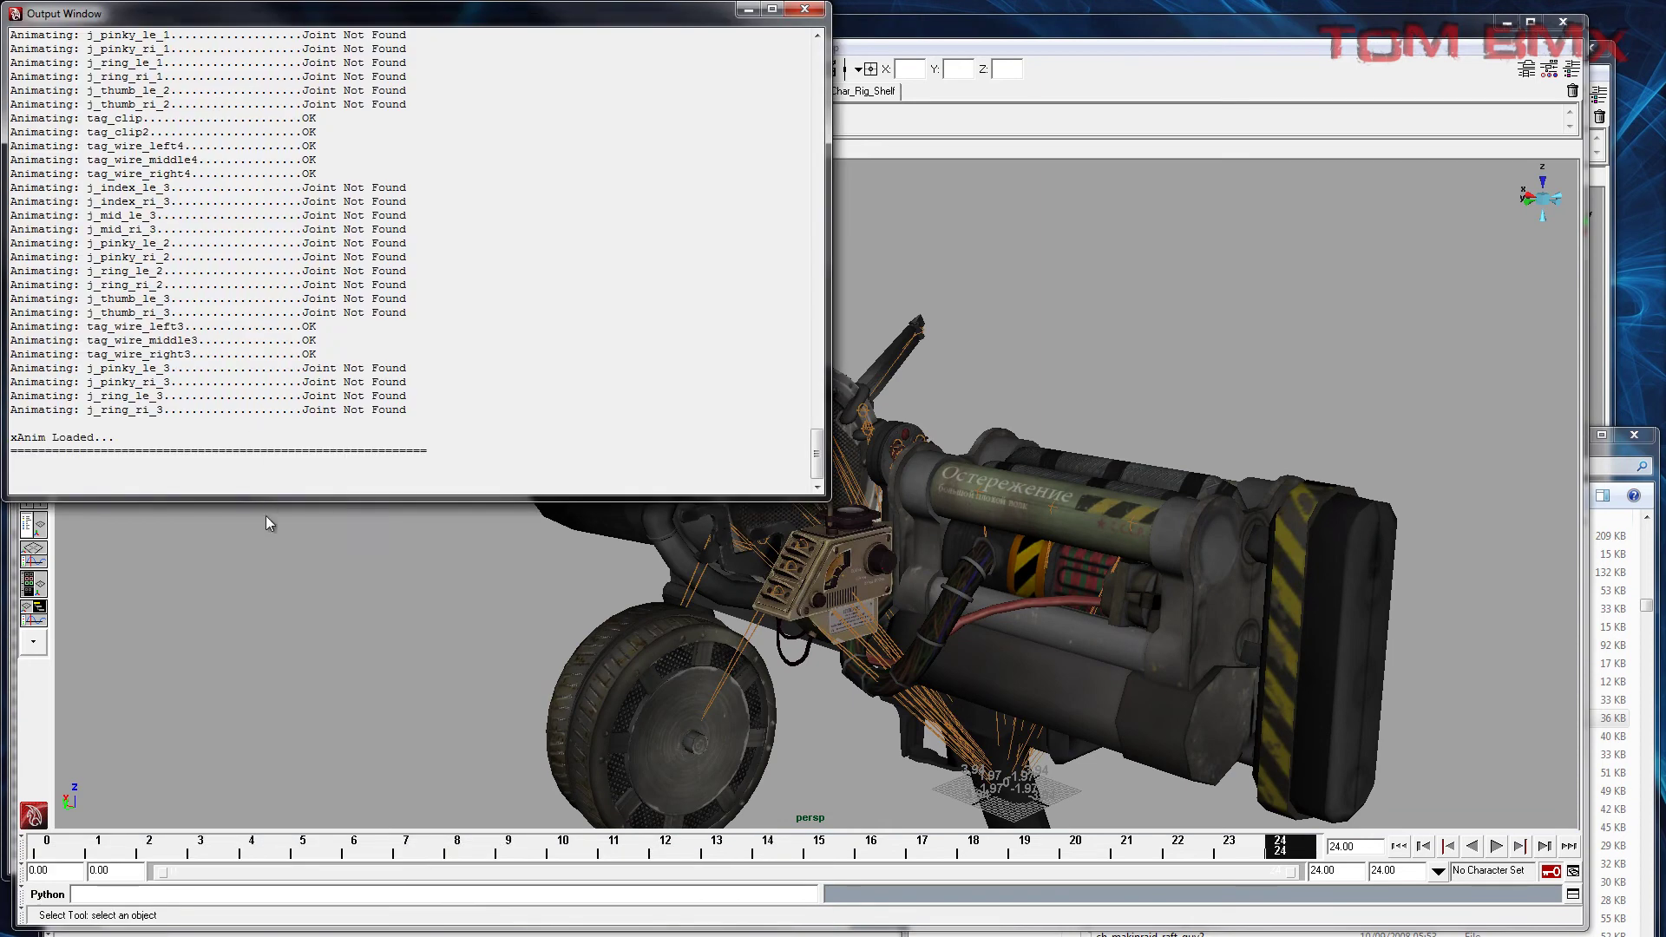
drag(270, 499, 375, 878)
scroll(251, 489, up, 20)
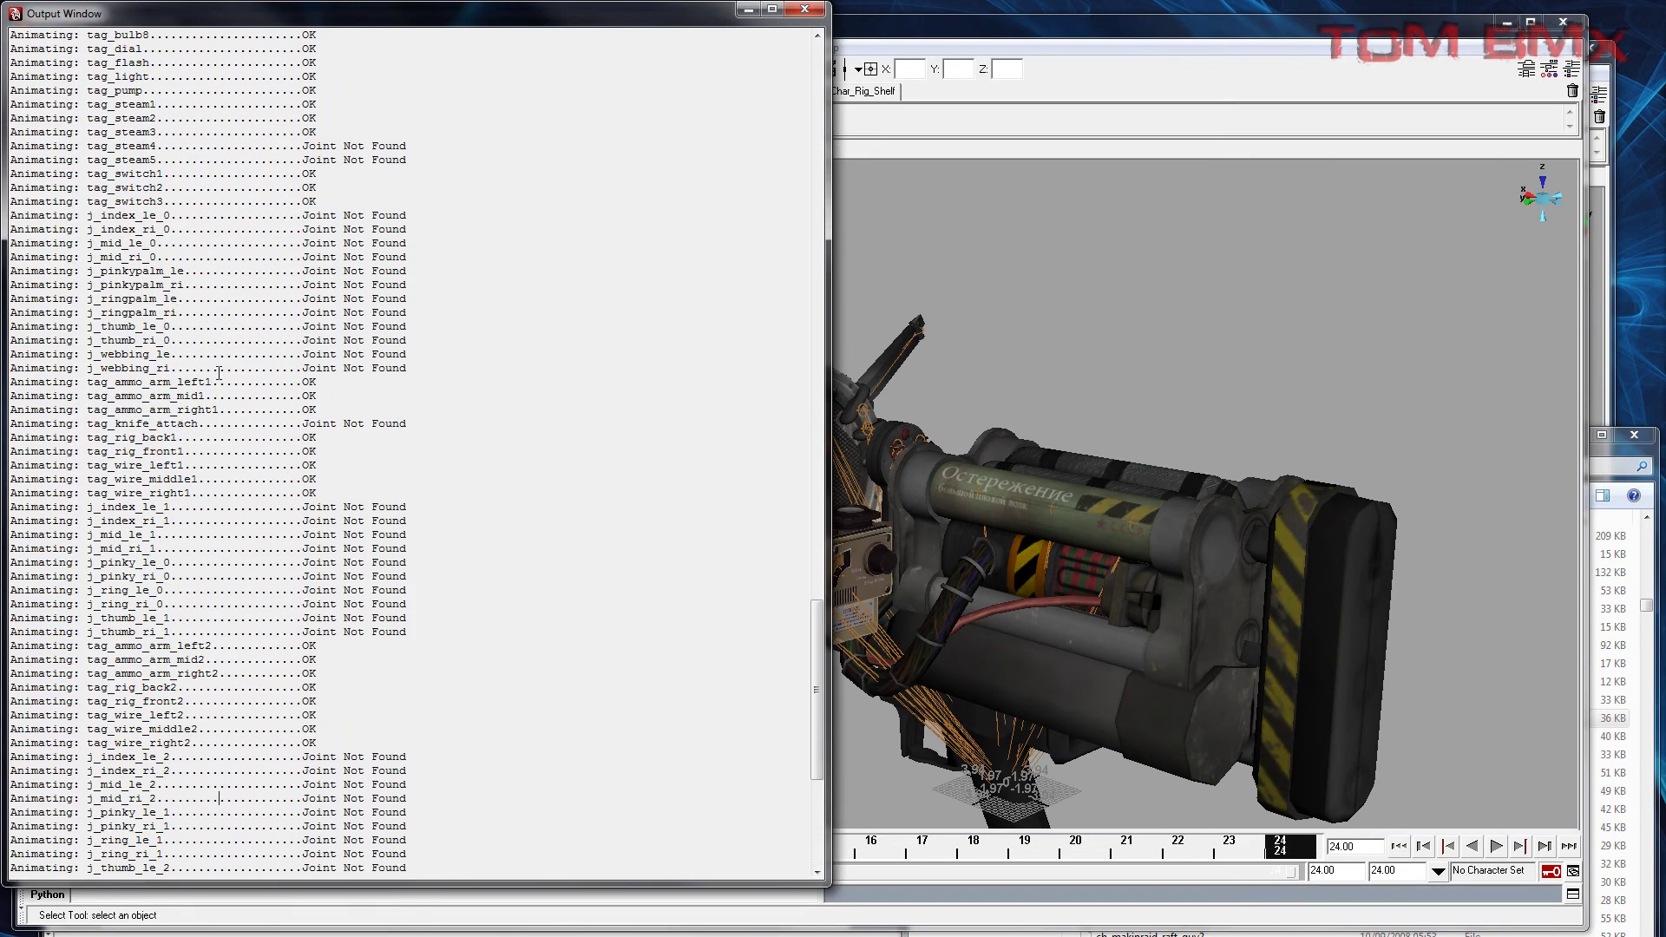
drag(100, 341, 142, 341)
drag(94, 548, 193, 591)
Step: Return to the Maya scene and replay the thundergun's last_fire animation several times
click(1467, 846)
click(1497, 847)
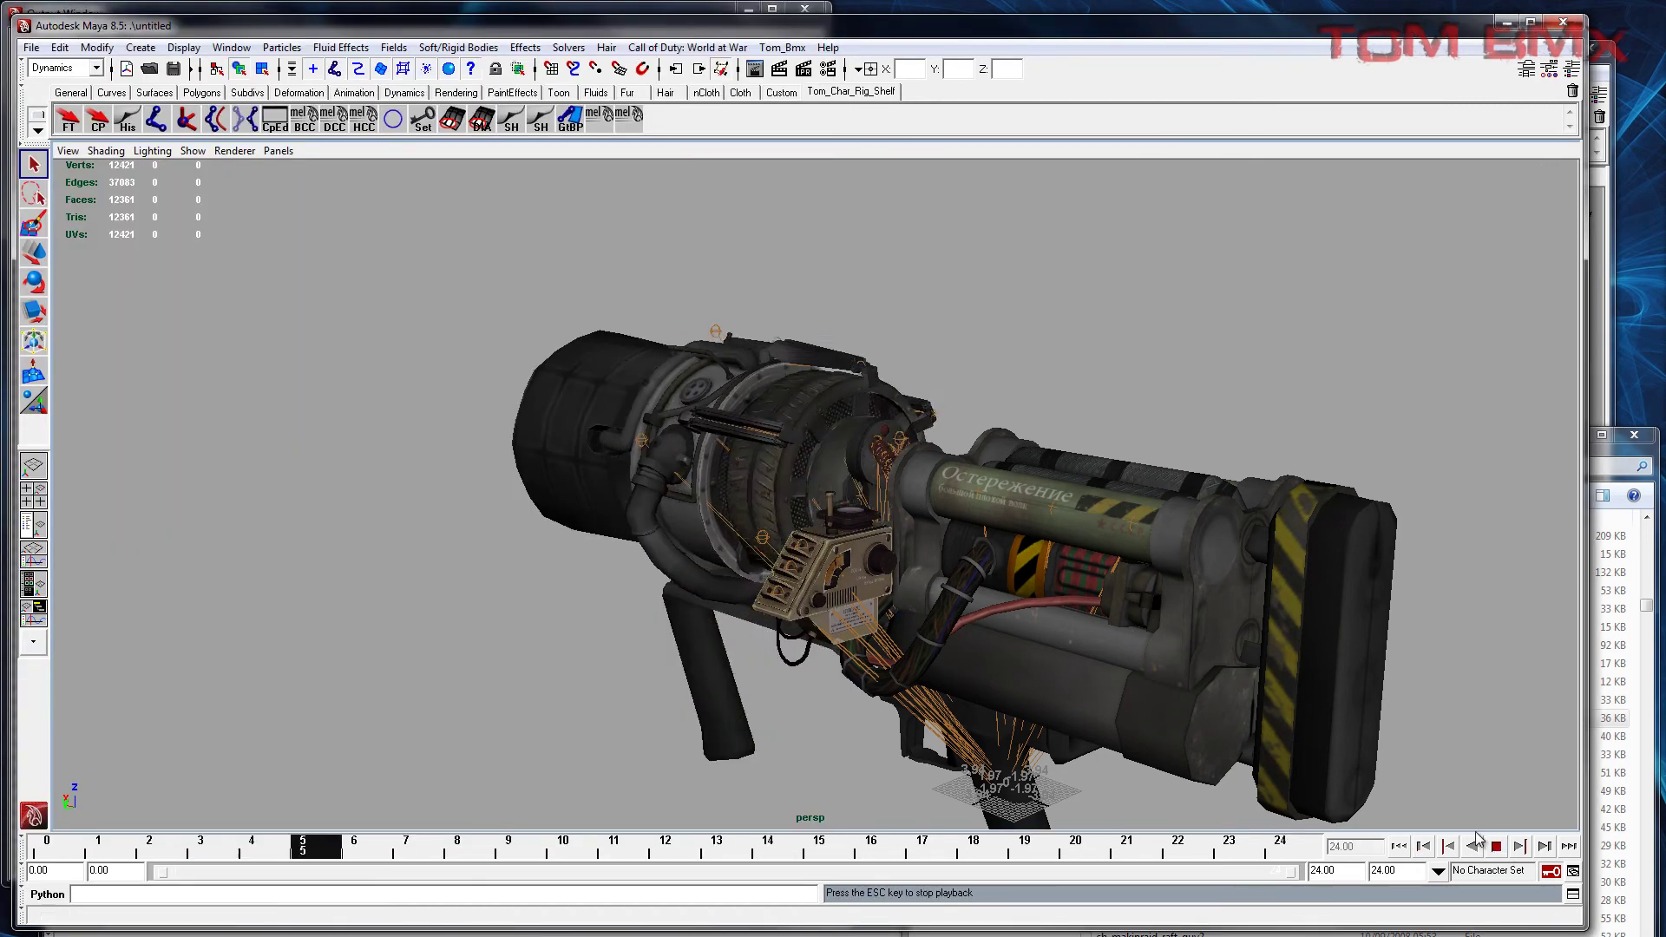
click(1497, 846)
click(1497, 847)
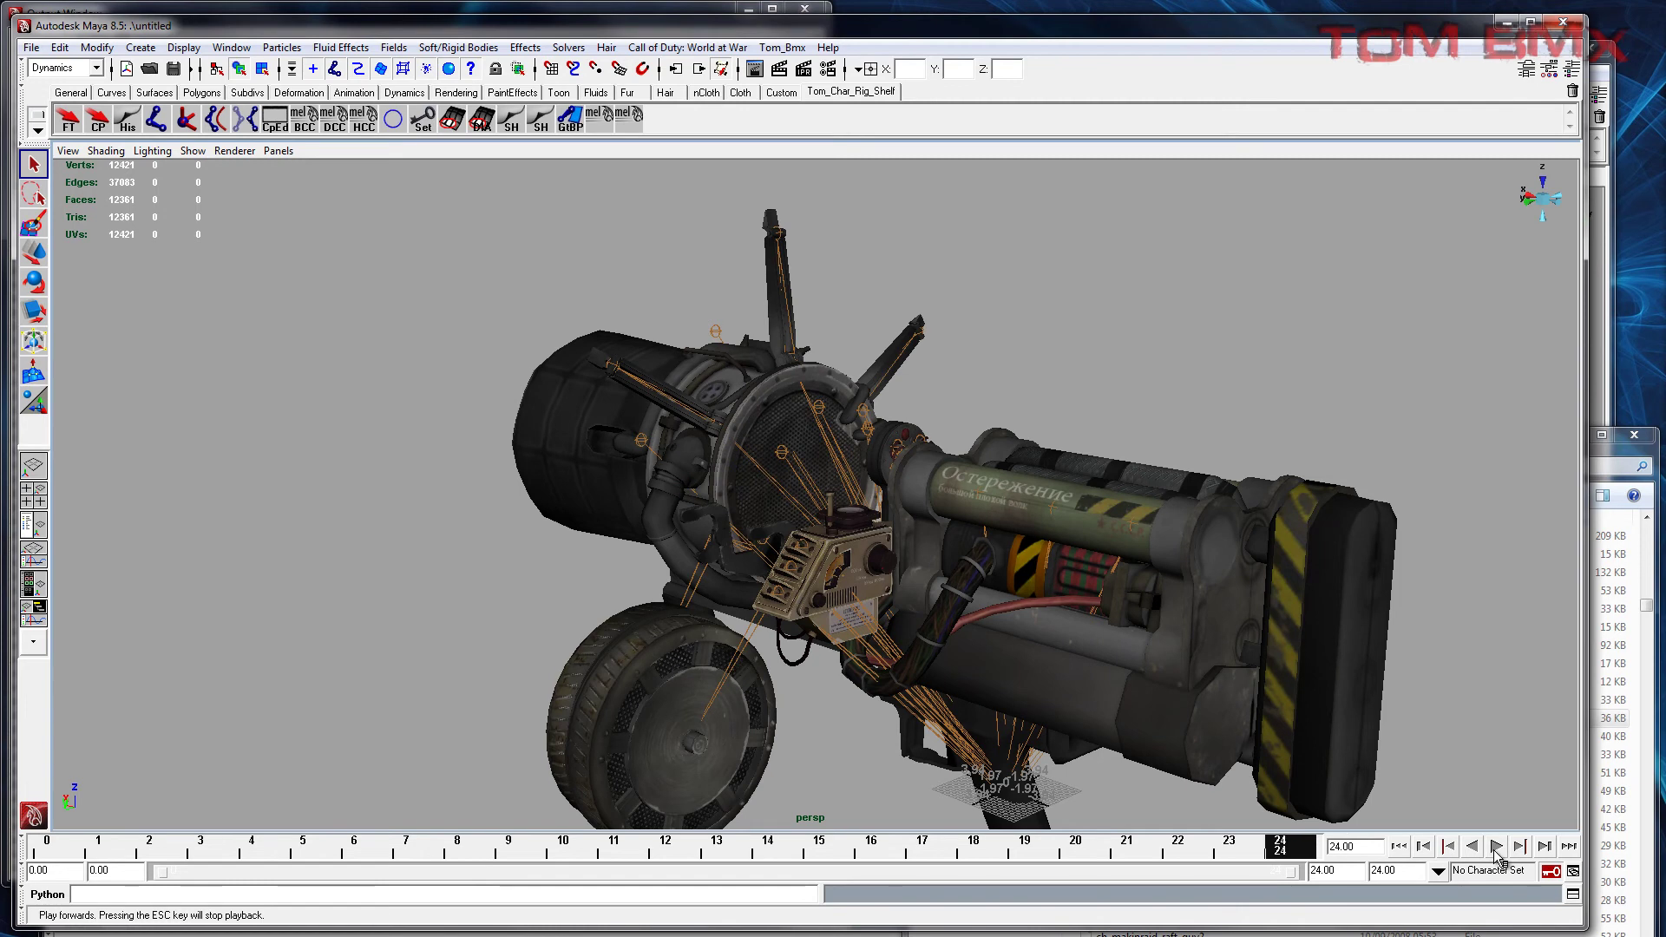
click(1496, 846)
Step: Open the exported viewmodel_usa_pbycrew_arms folder and bring viewmodel_usa_pbycrew_arms3 into the thundergun scene
click(1615, 782)
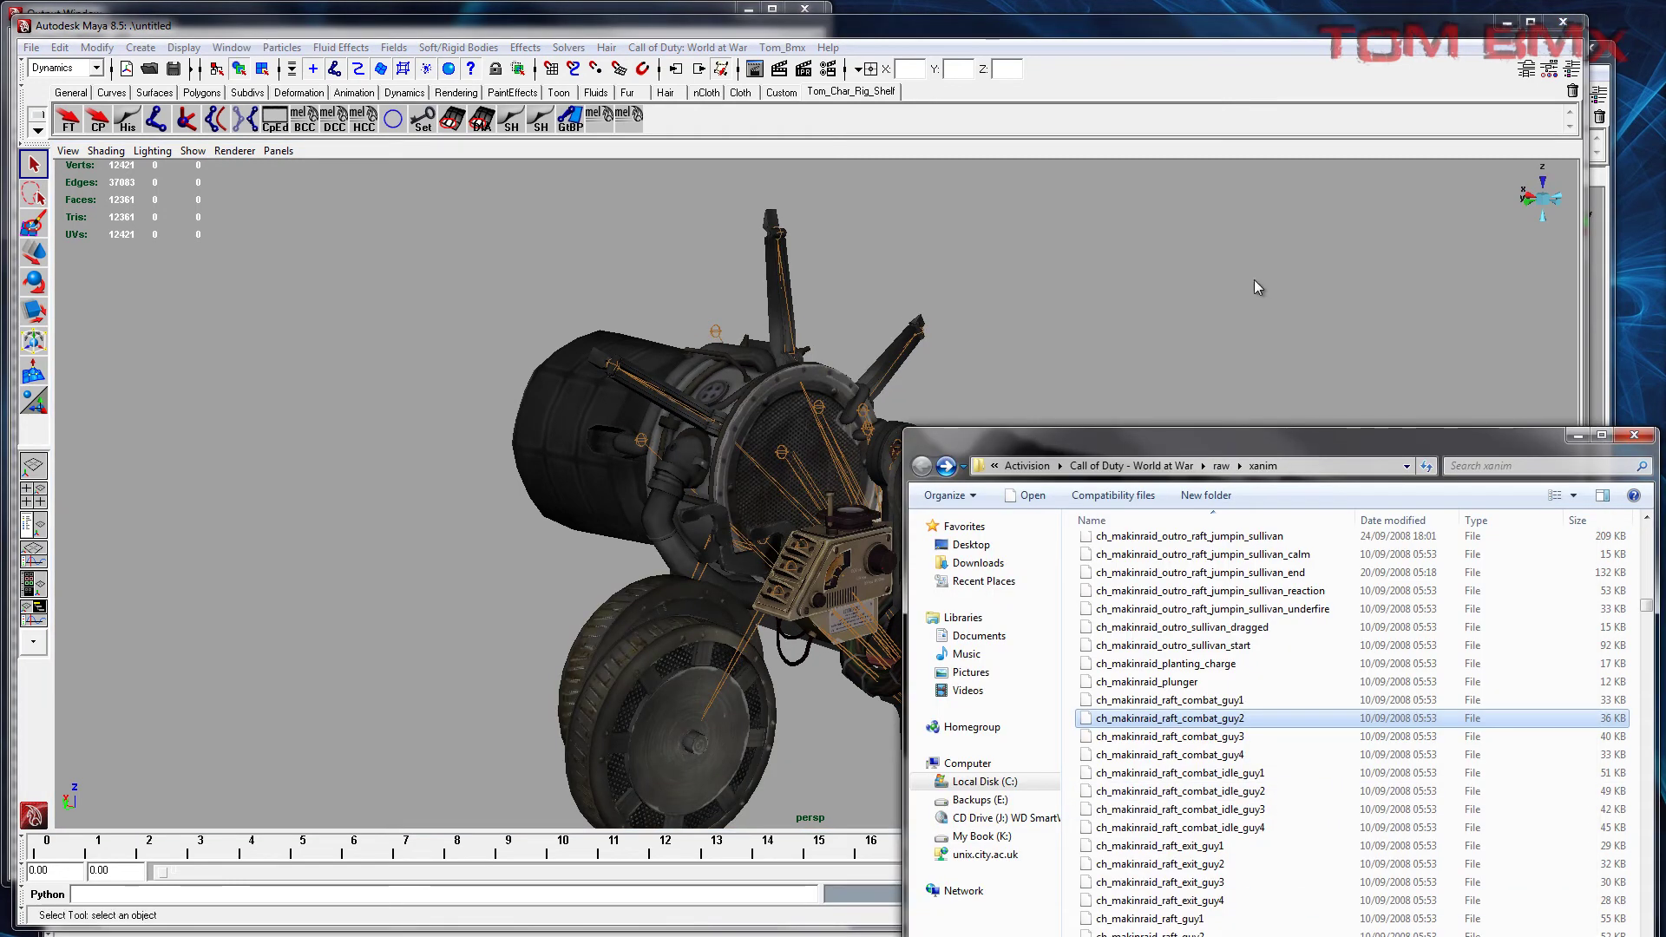
key(alt+Tab)
key(alt+Tab)
click(1177, 462)
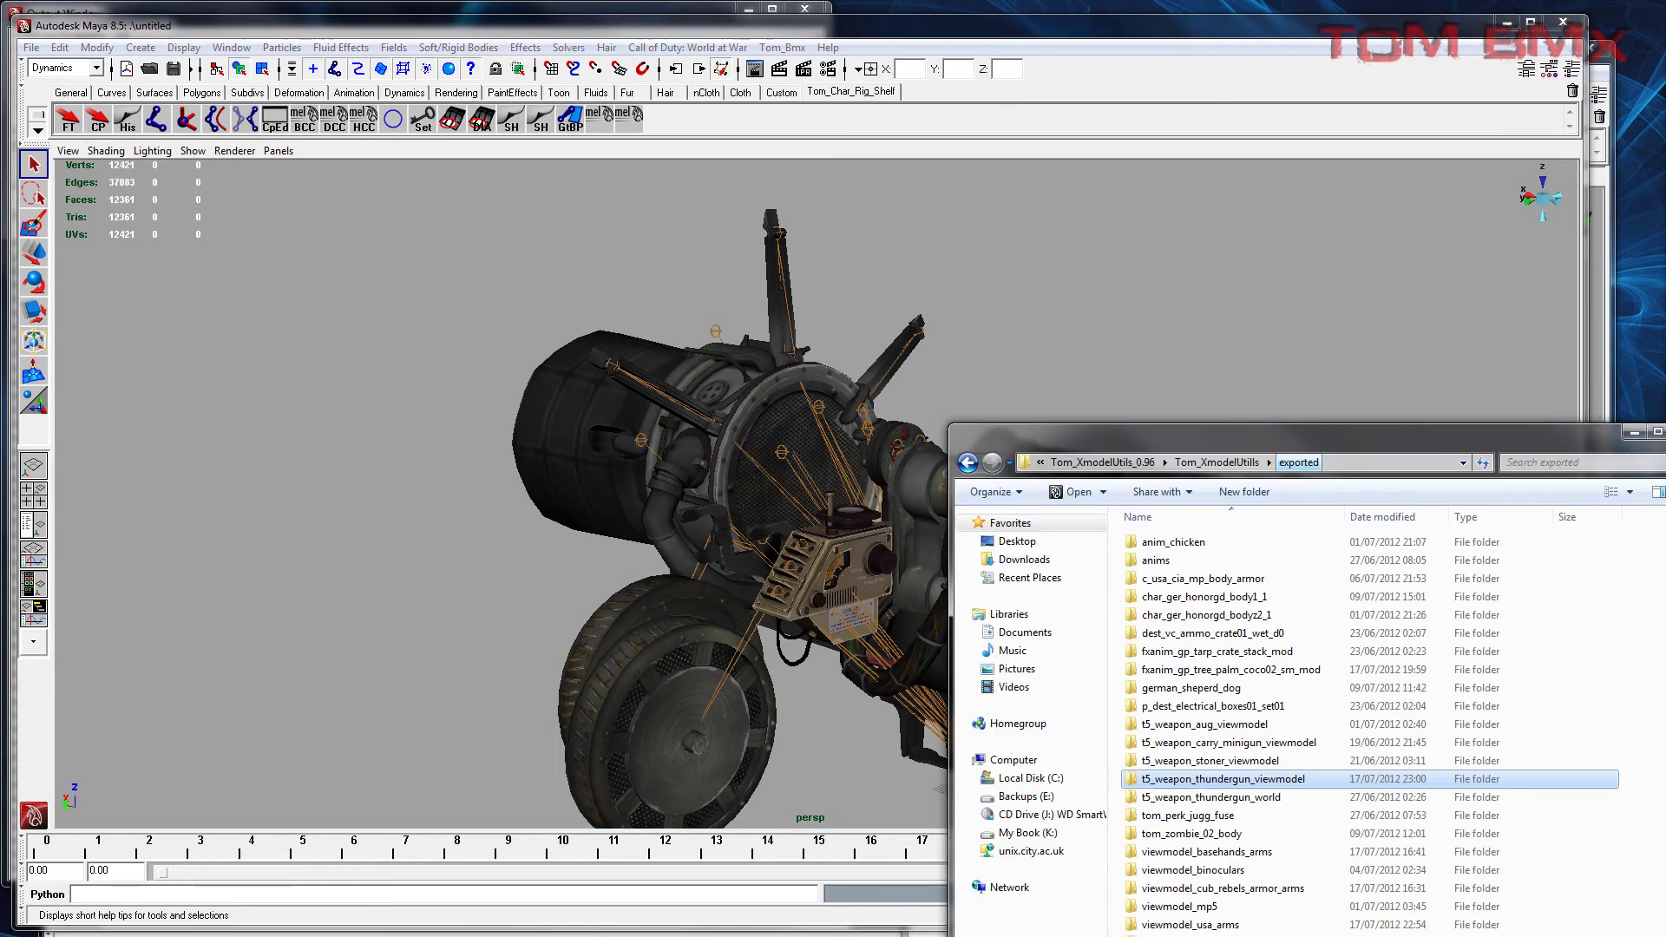
scroll(1301, 752, down, 1)
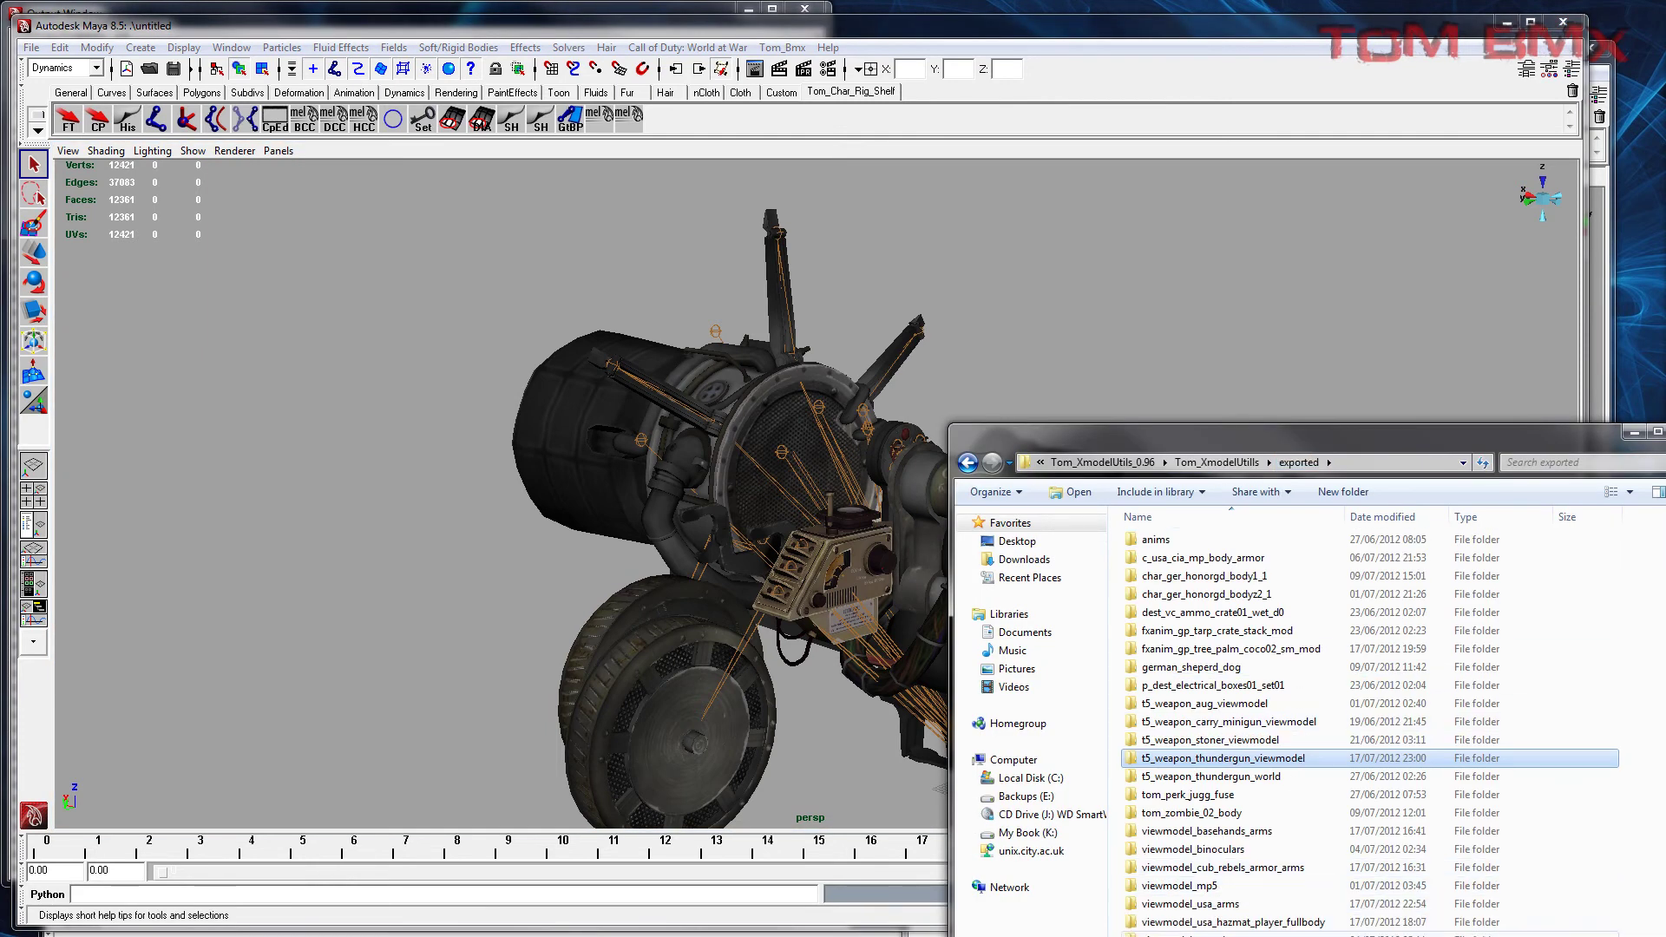
double_click(1215, 933)
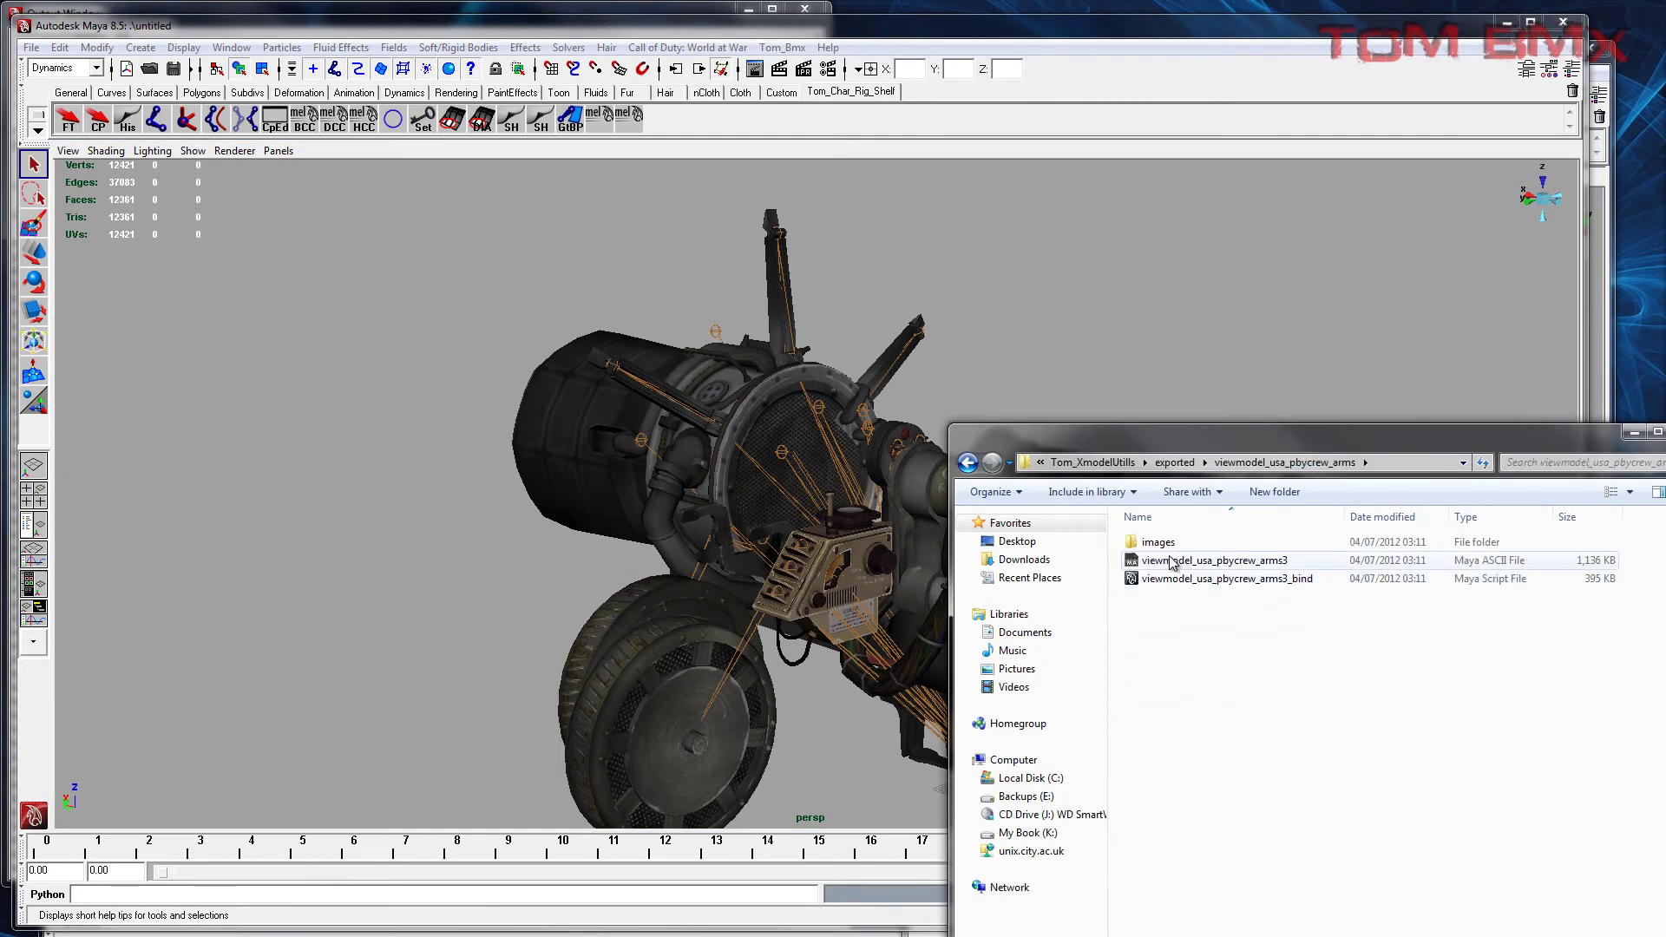
click(1229, 565)
drag(351, 537, 375, 467)
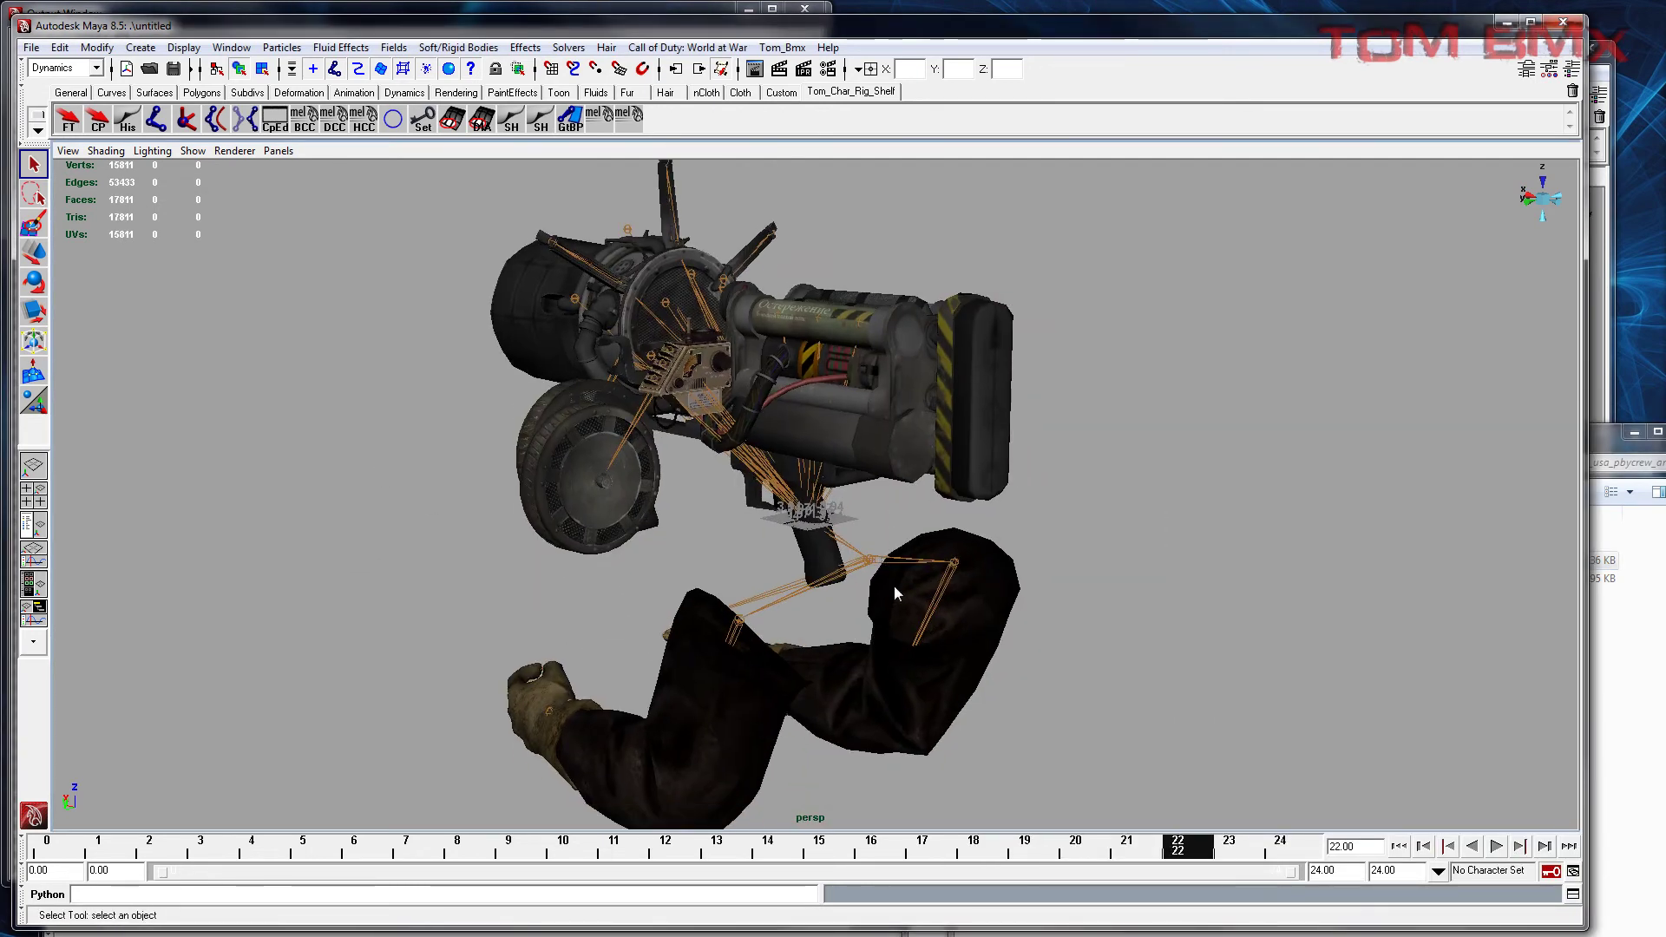
Step: Show the Outliner beside the perspective view and expand the viewmodel_usa_pbycrew_arms3_Joints group down to the children of tag_view
click(883, 568)
alt+drag(1004, 587, 130, 542)
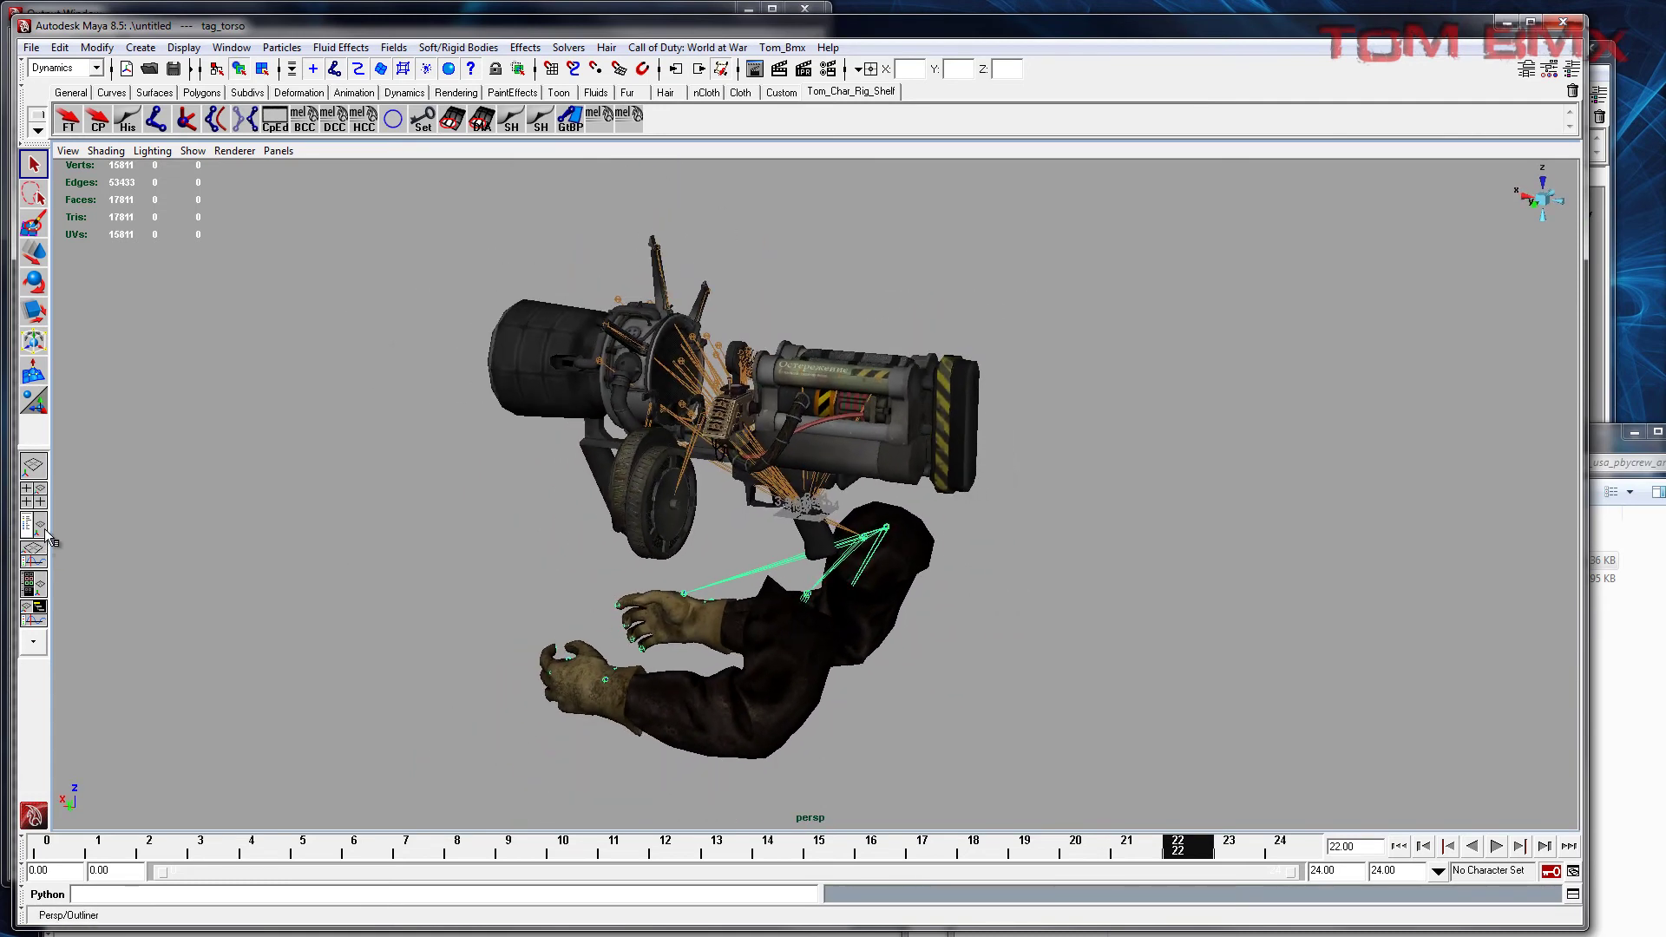
click(47, 540)
click(62, 315)
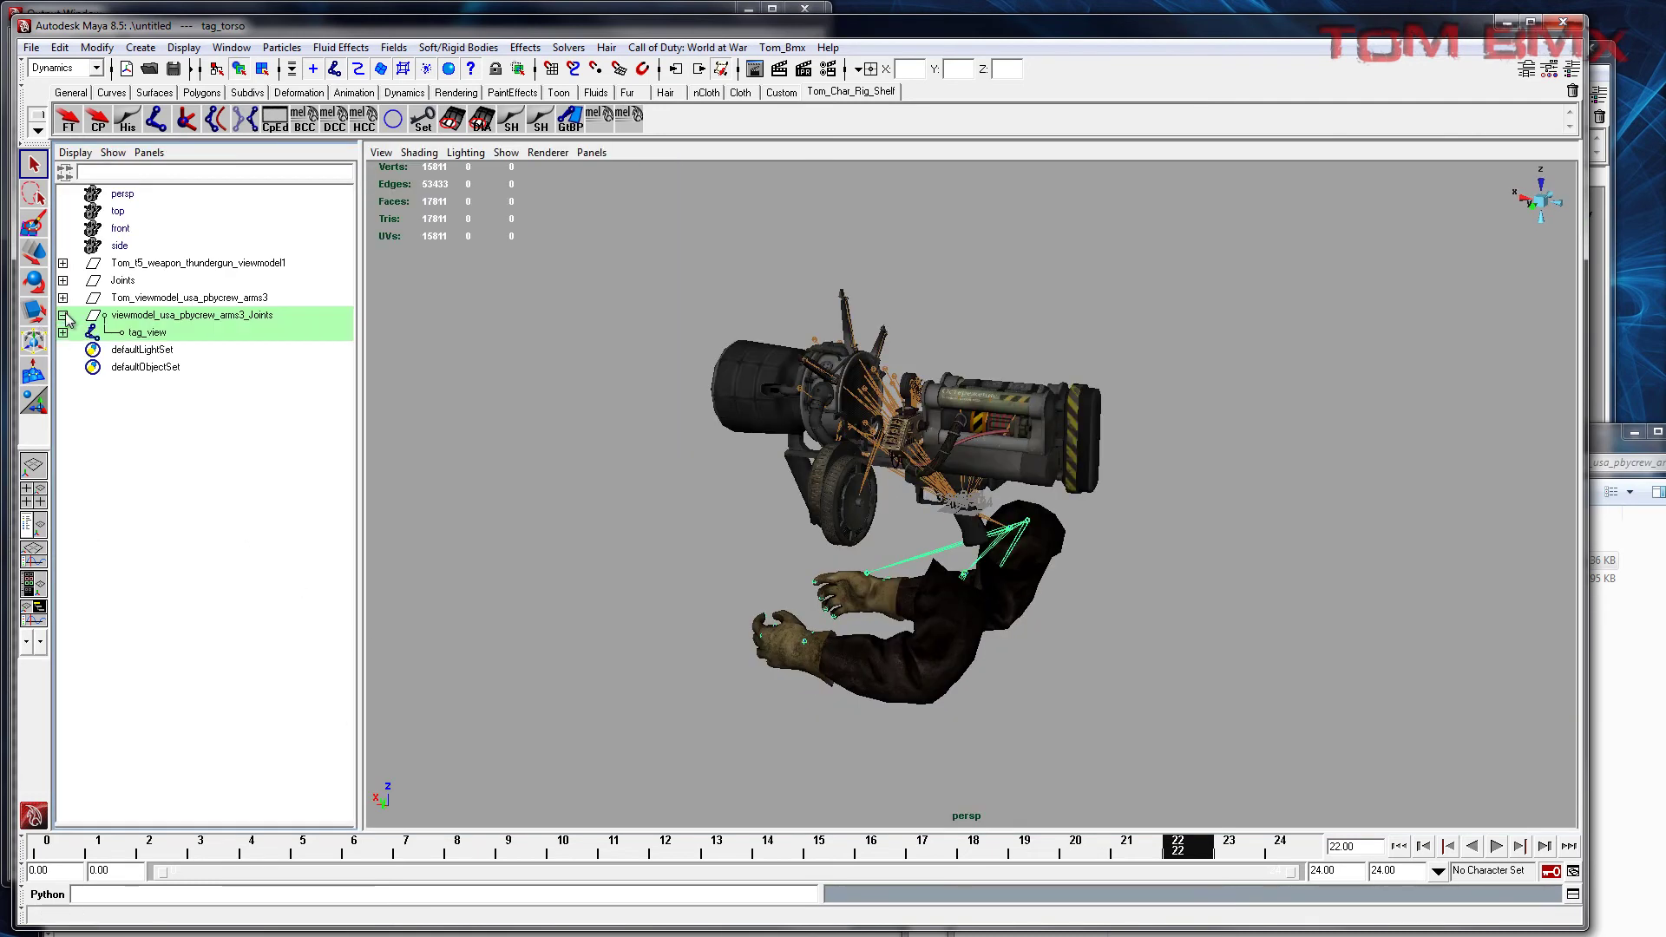
click(62, 333)
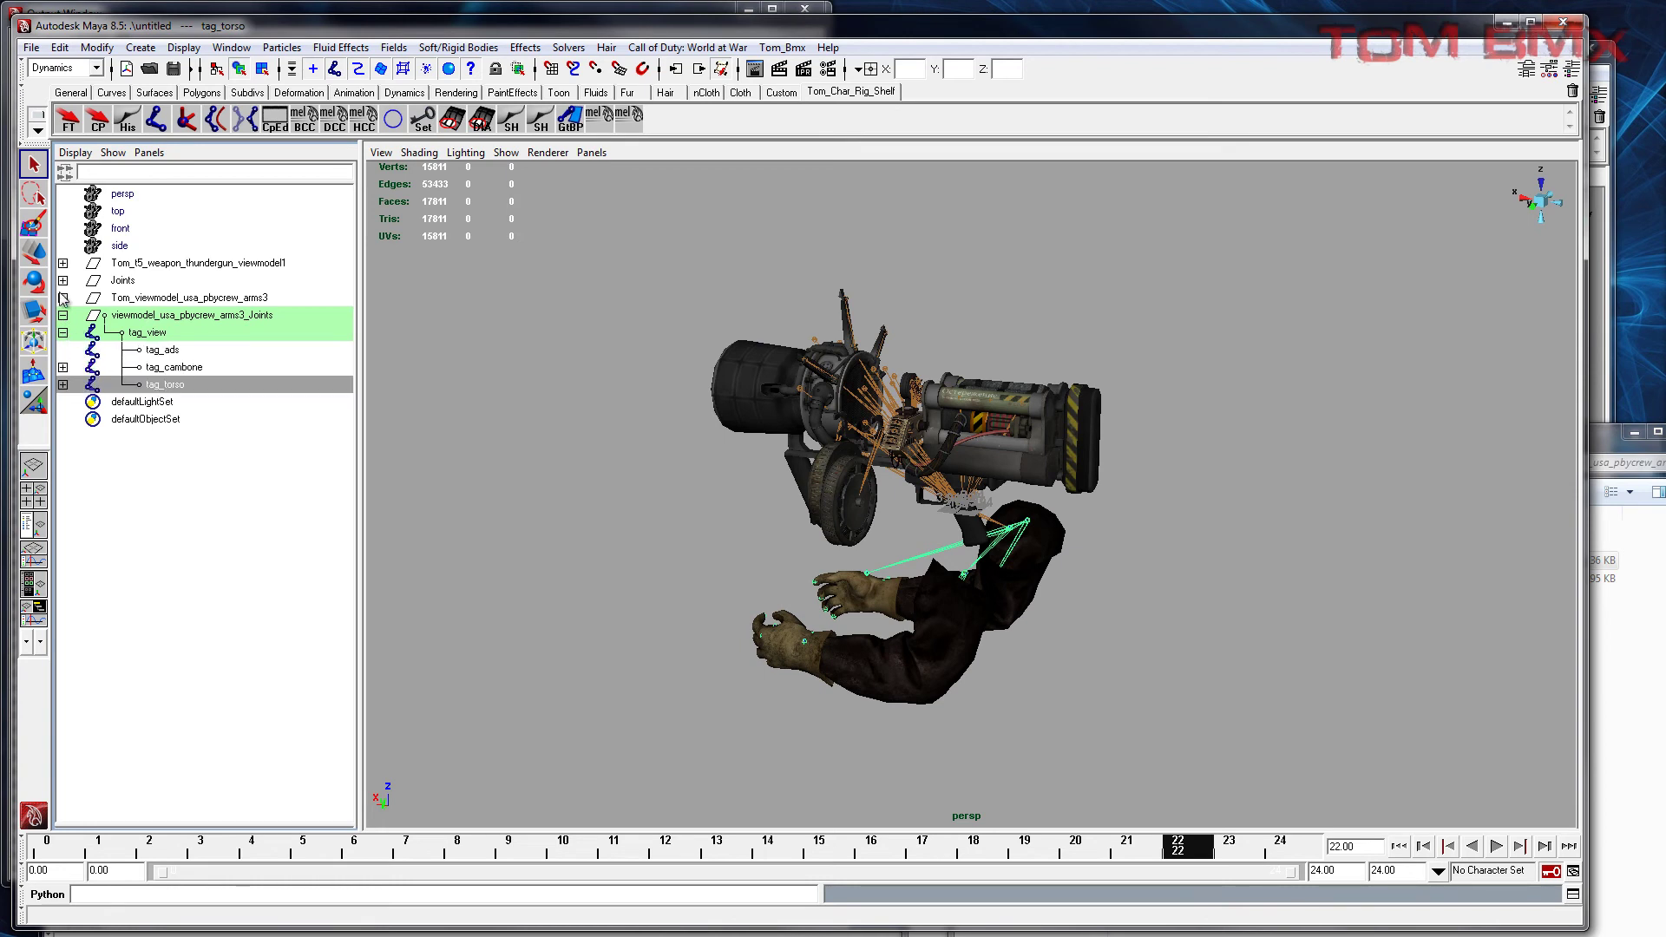
Step: Expand the arms and thundergun mesh groups and rename the arms mesh TomMesh_0 as TomMesh_00
click(63, 297)
click(178, 299)
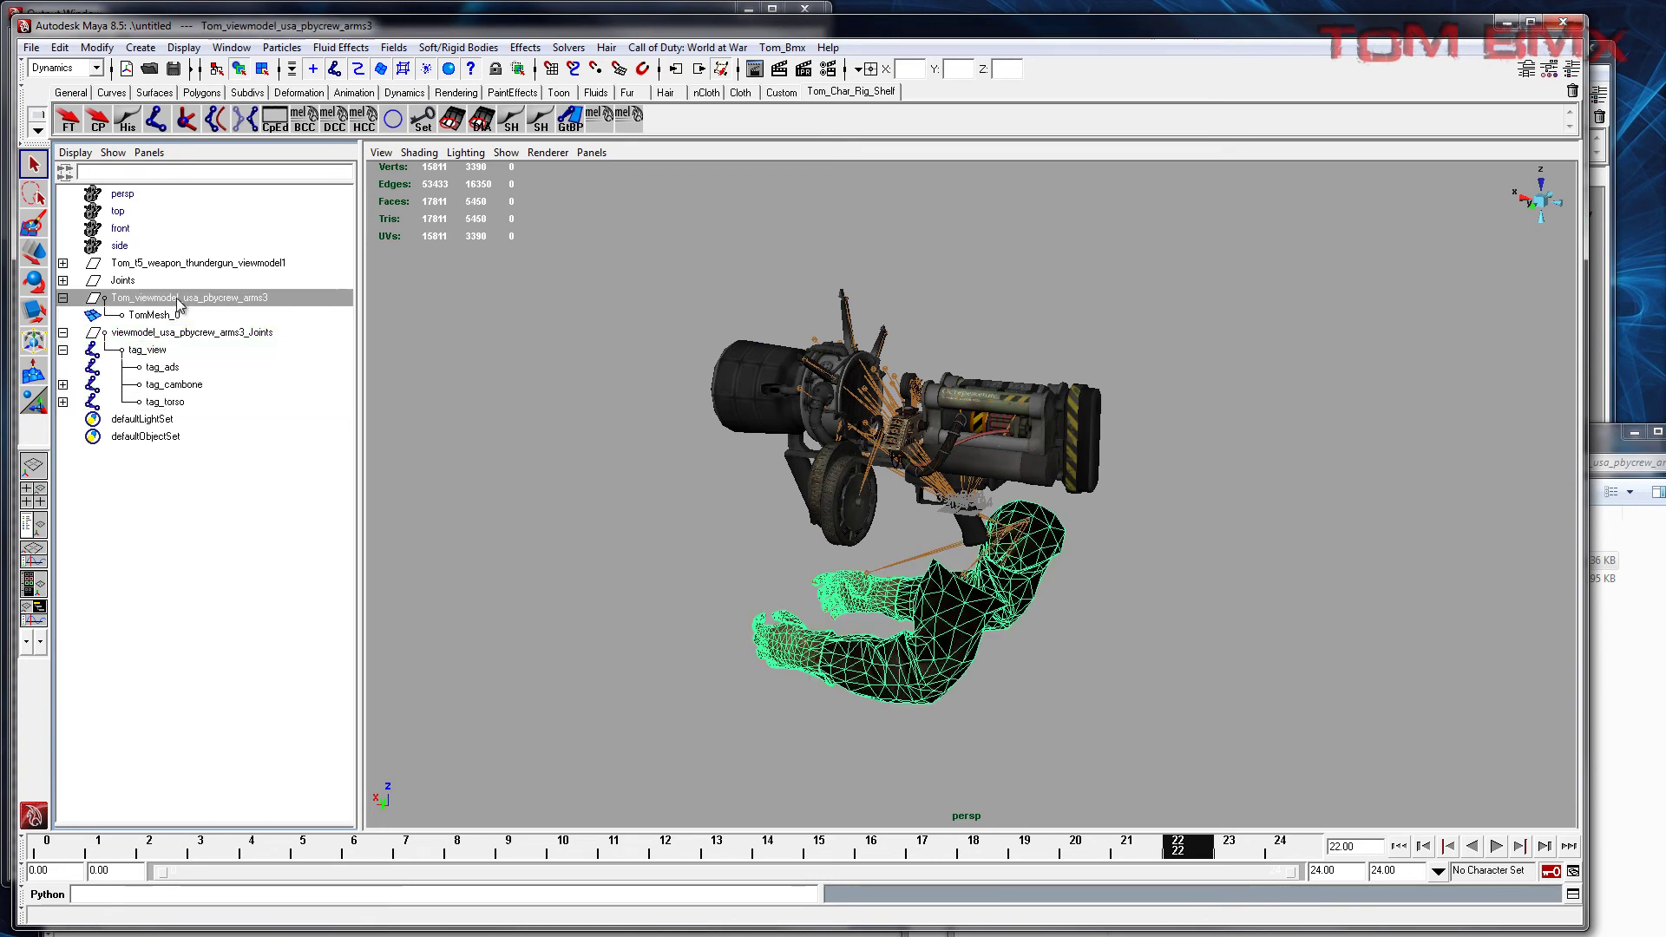
click(62, 263)
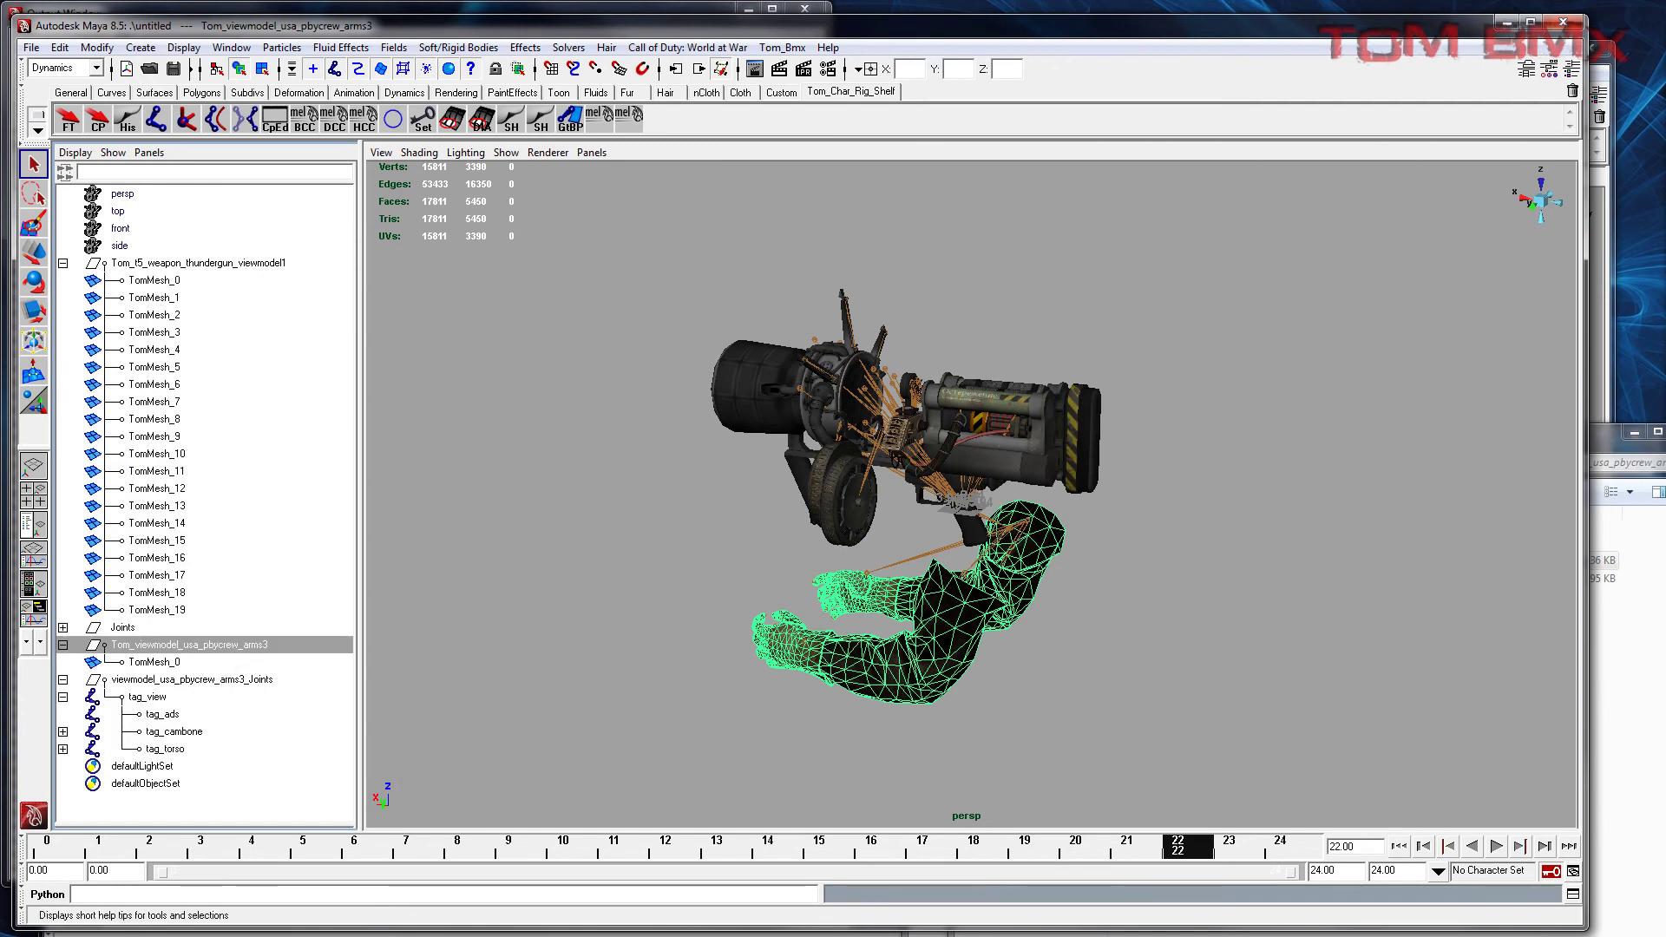
double_click(195, 662)
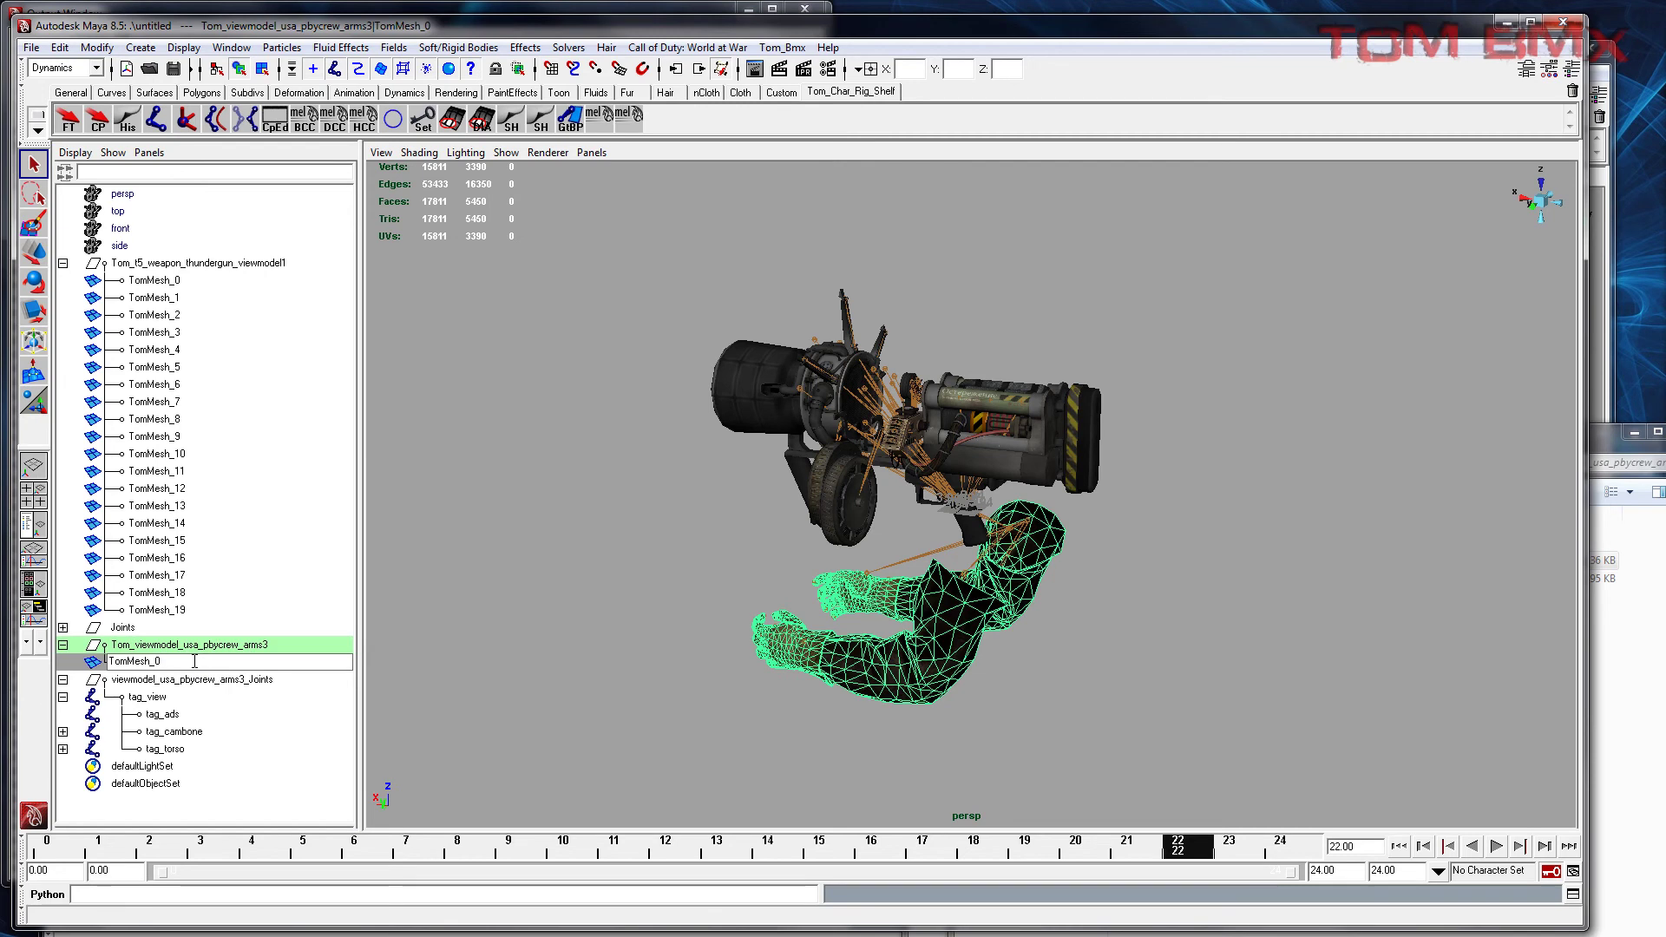
key(Return)
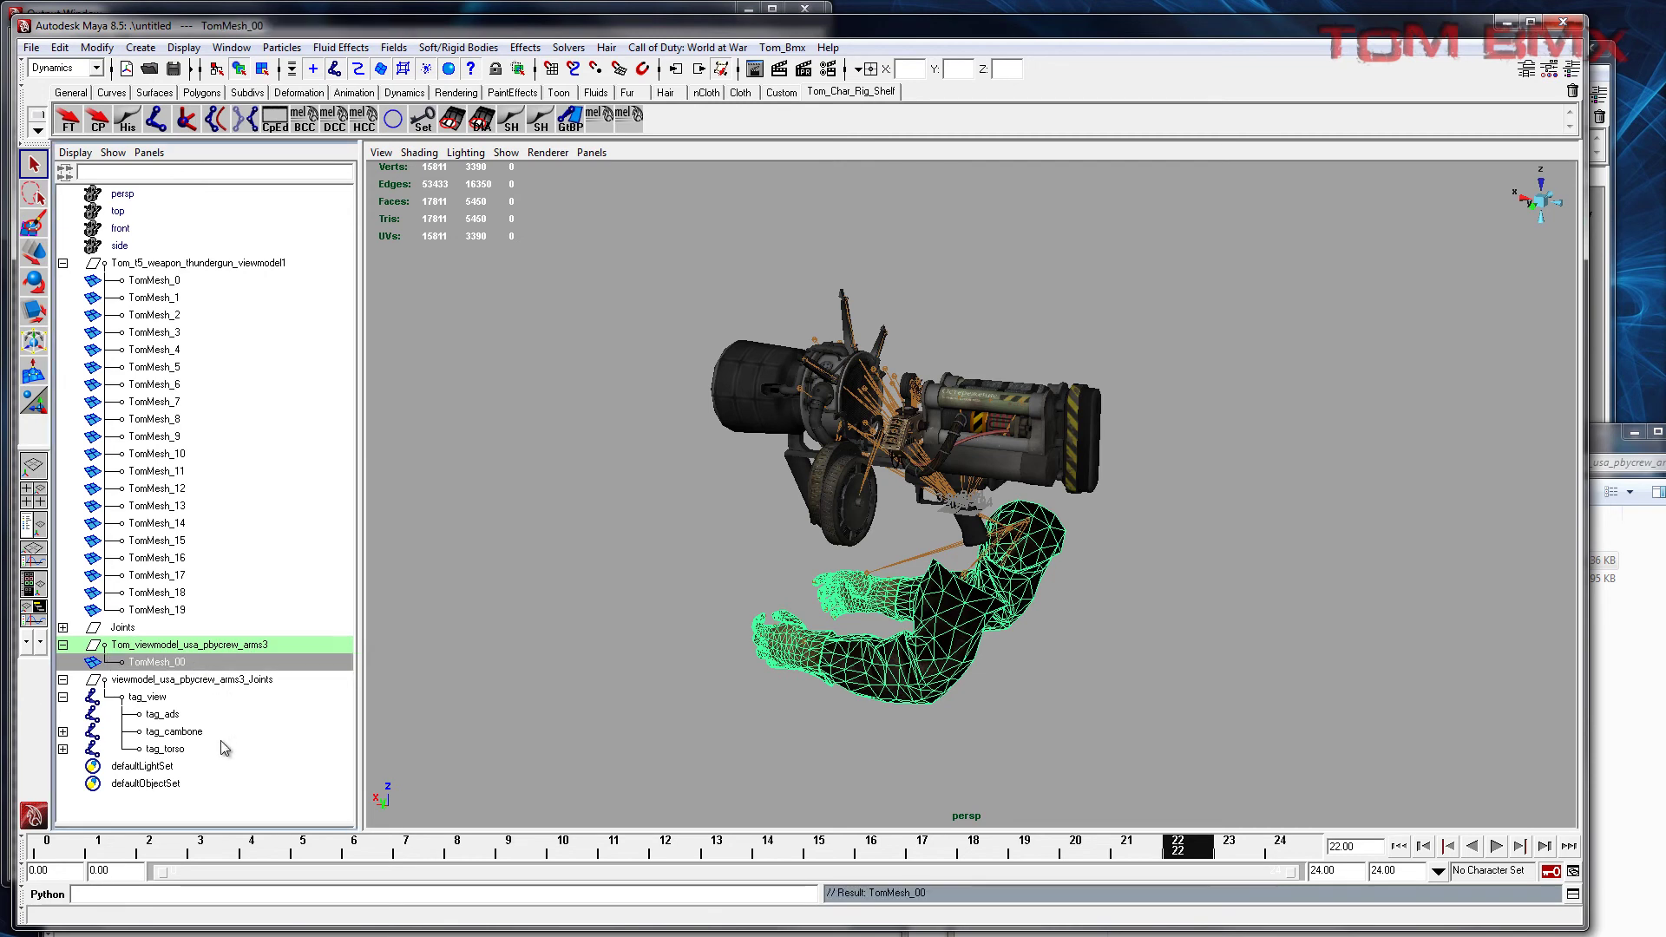
Step: Switch to the exported arms folder and open viewmodel_usa_pbycrew_arms3_bind in the SciTE text editor
key(alt+Tab)
right_click(565, 936)
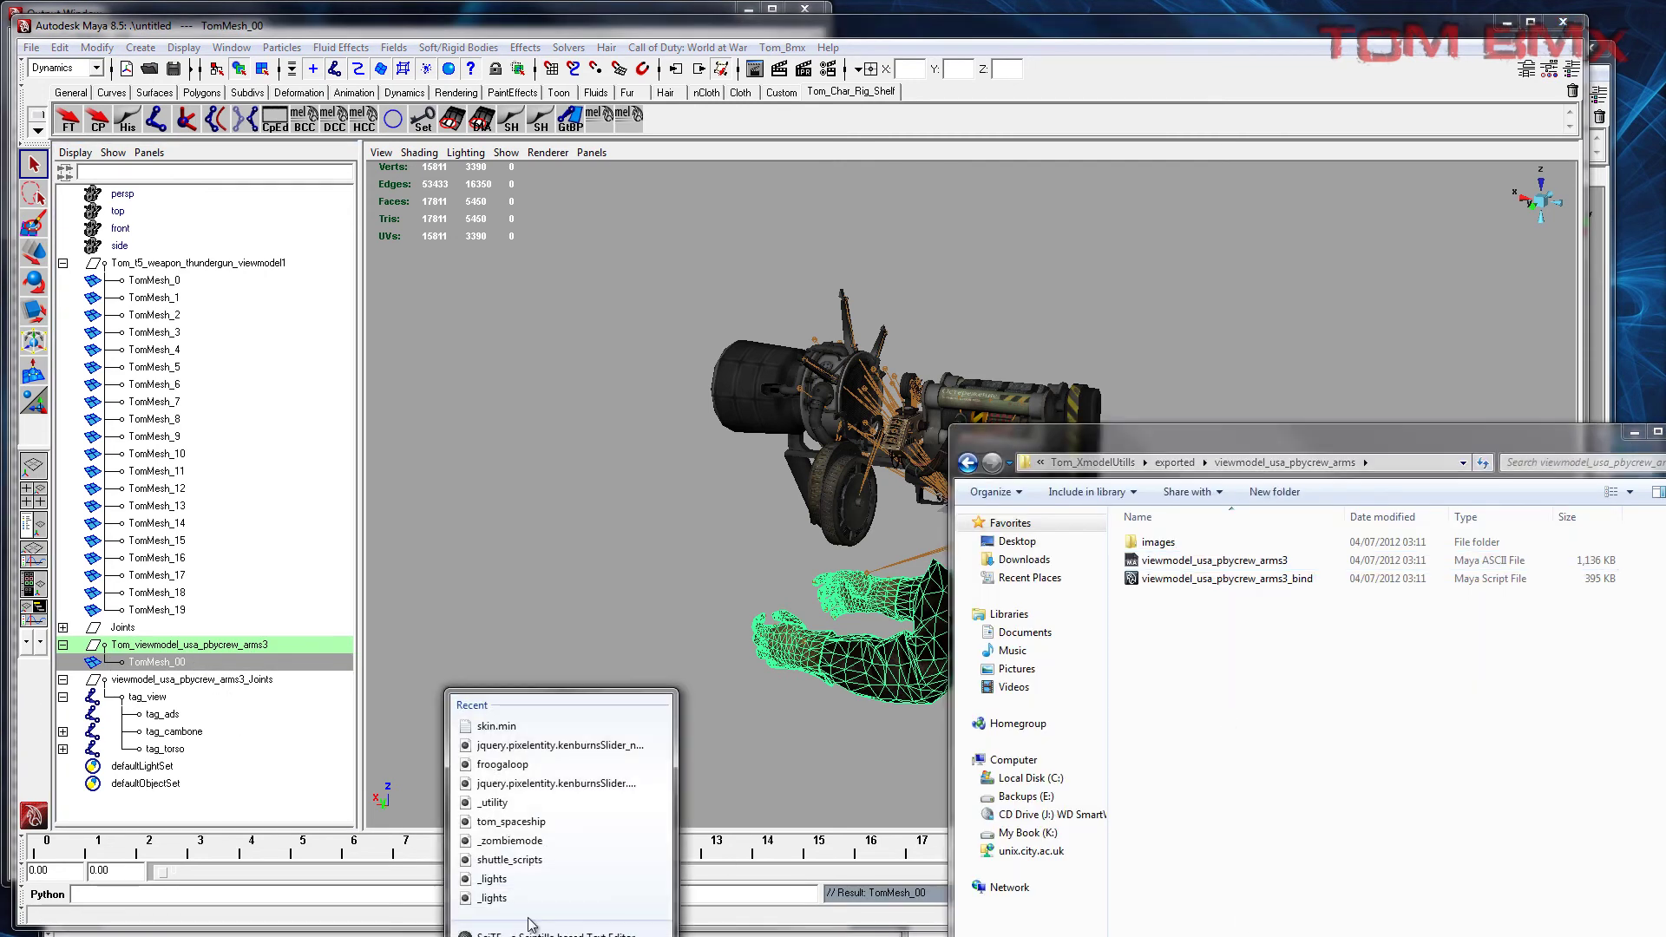
click(555, 911)
drag(1273, 586, 387, 538)
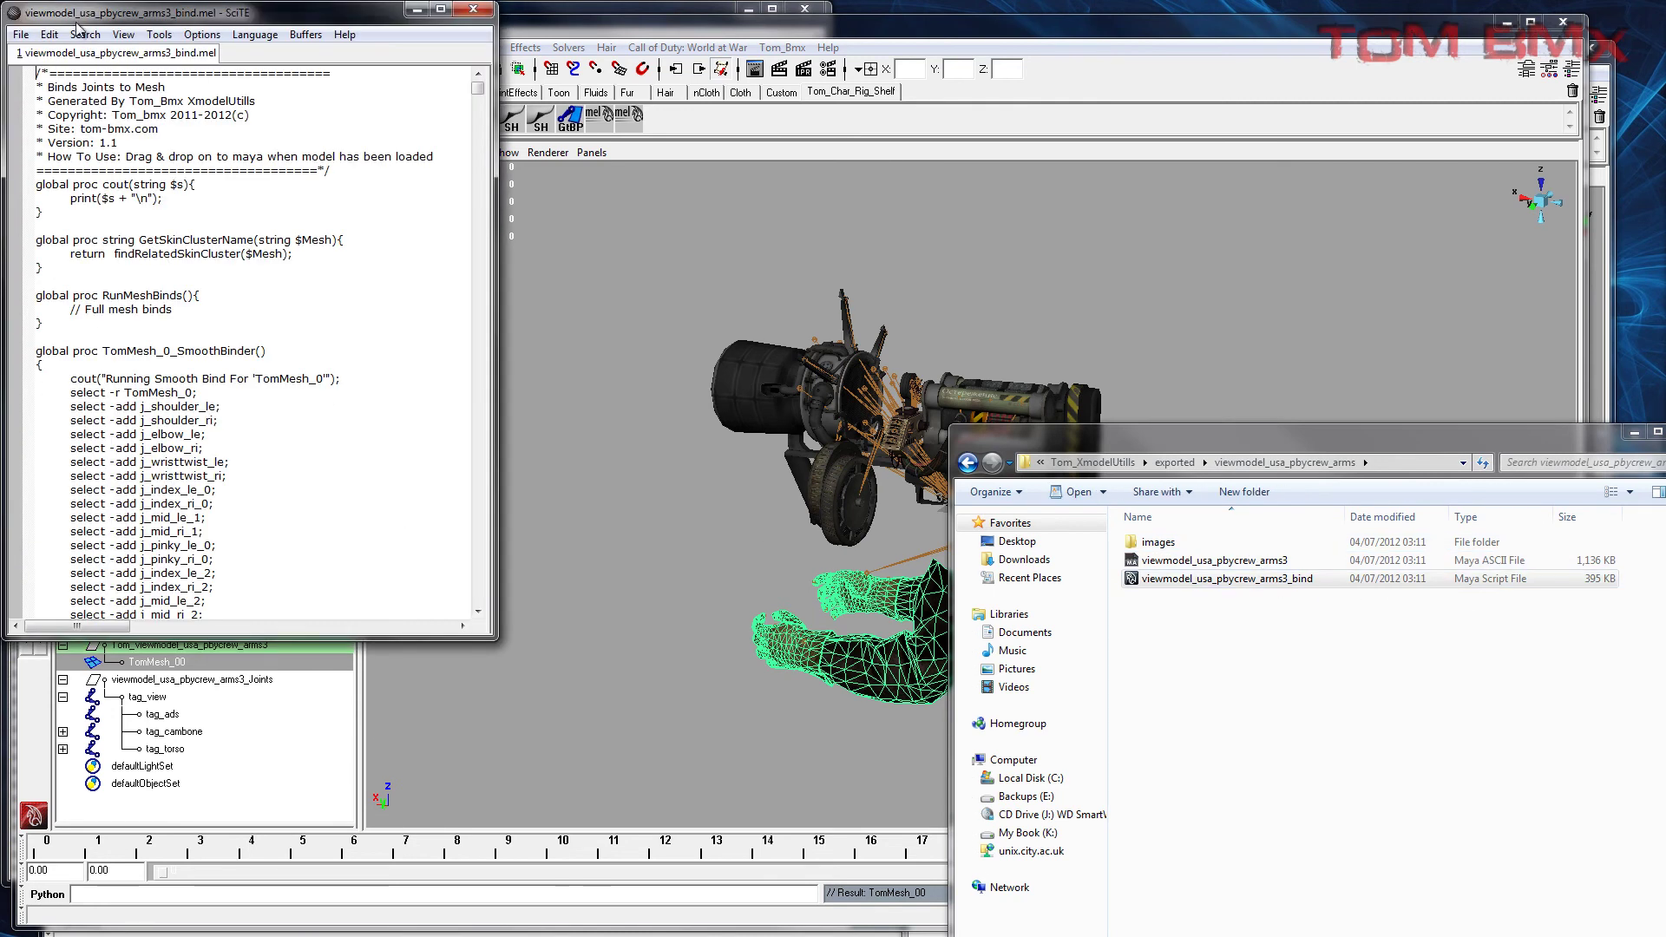
Step: Replace every occurrence of TomMesh_0 with TomMesh_00 in the arms bind script
click(85, 35)
click(132, 130)
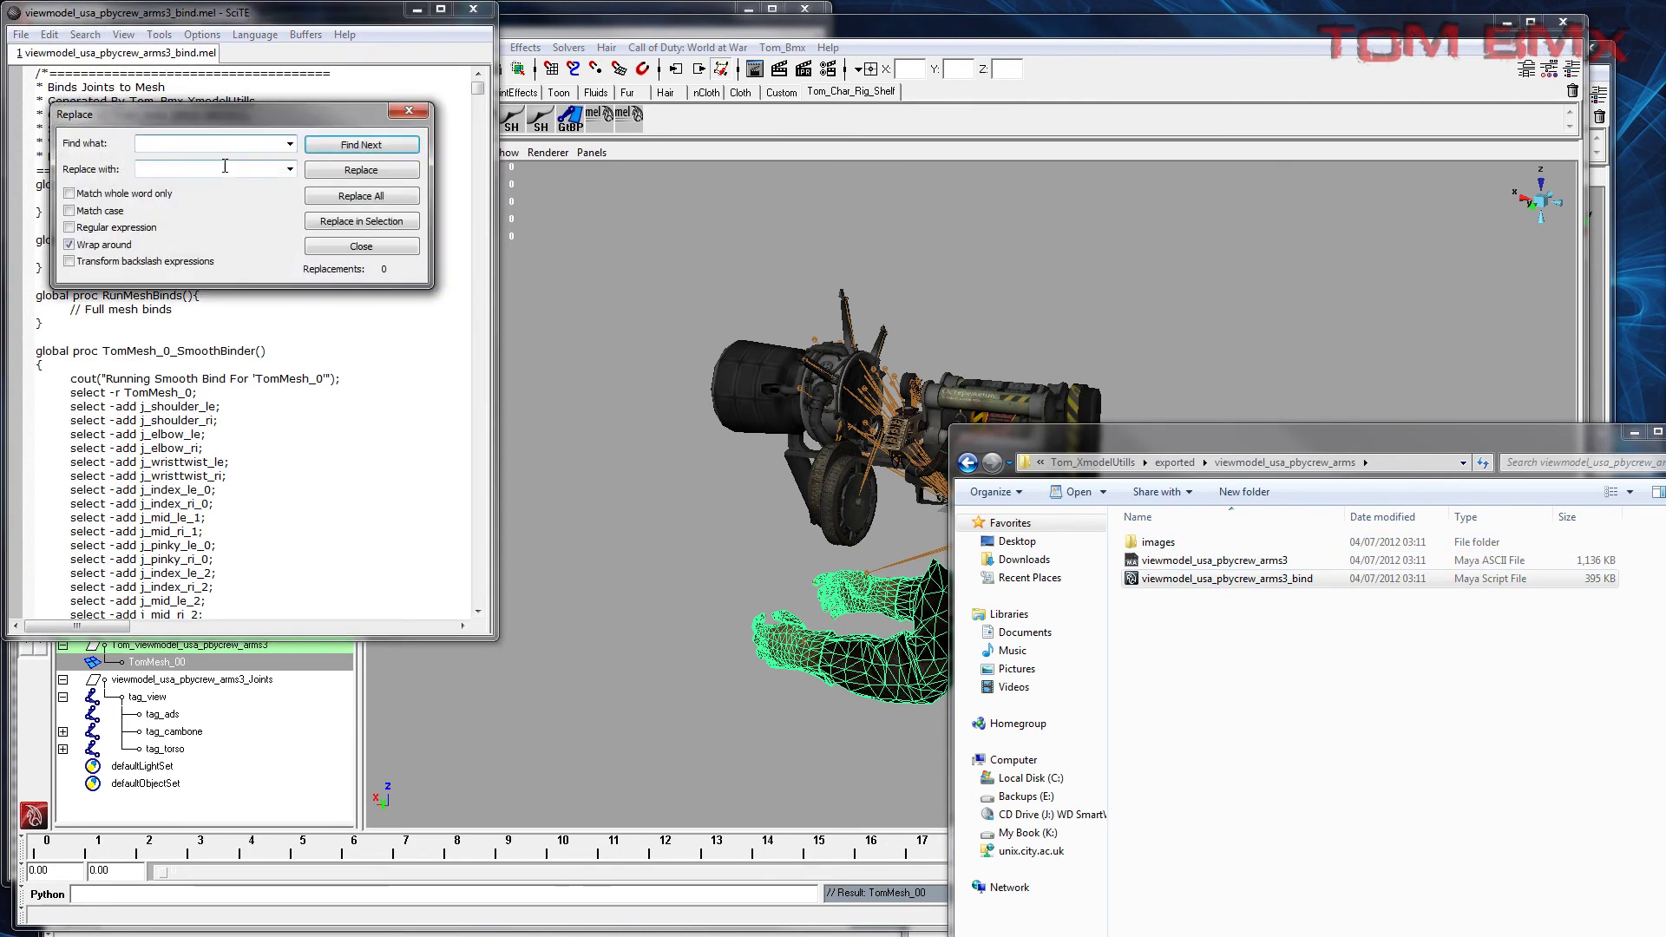
drag(218, 121, 561, 261)
double_click(156, 393)
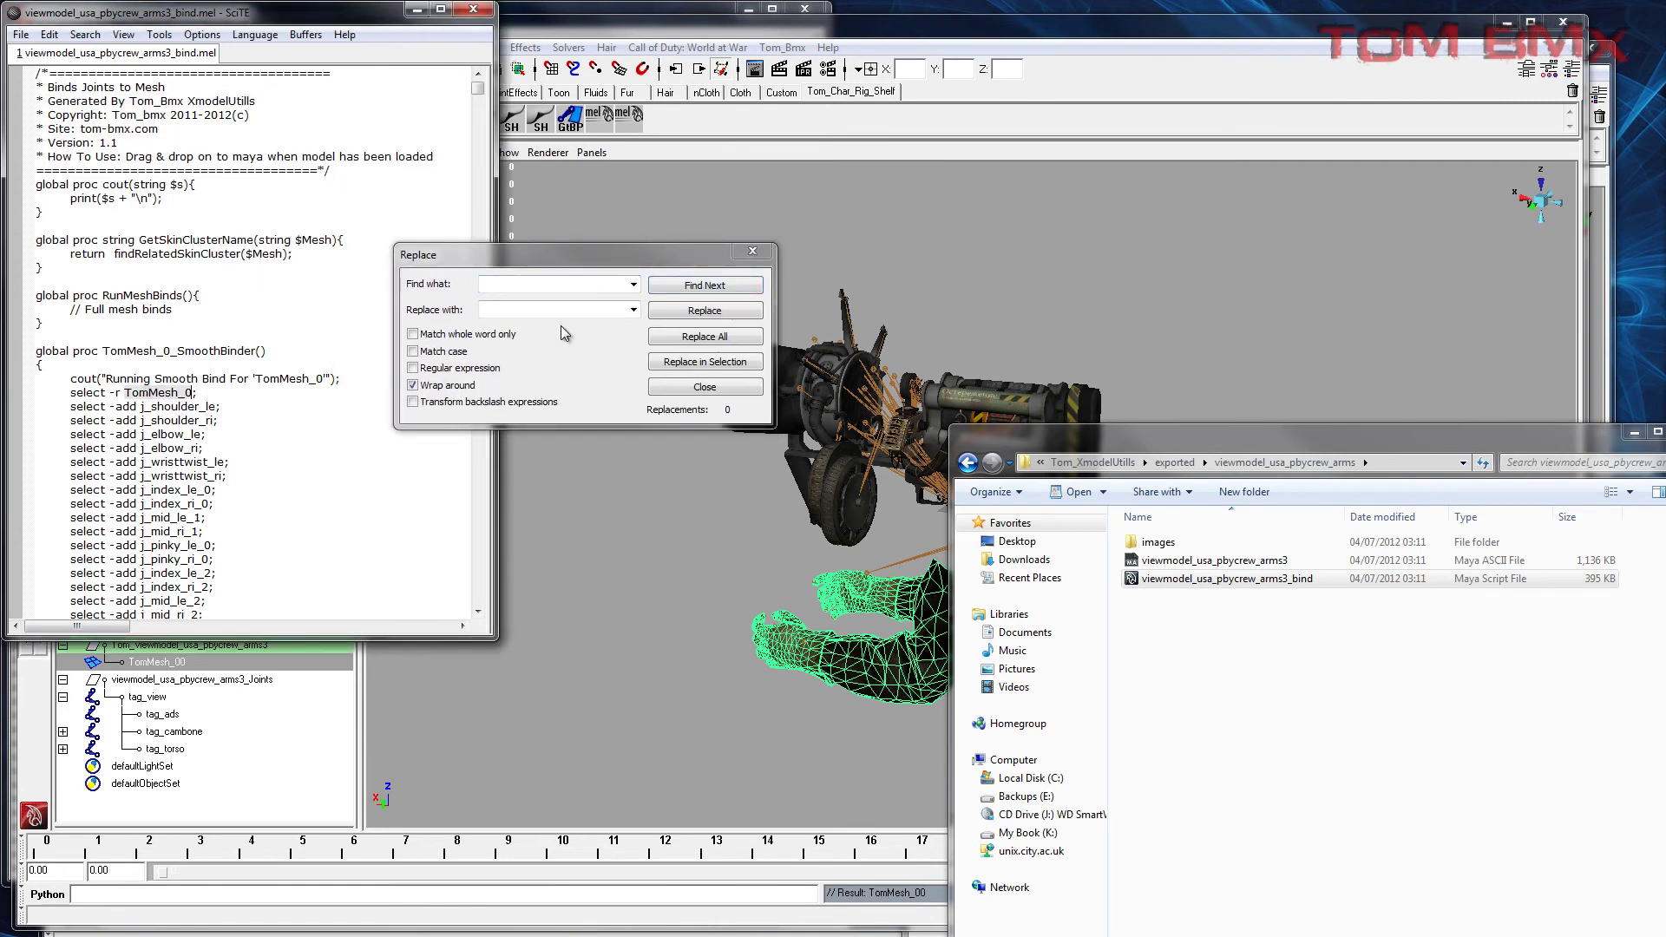
click(538, 286)
key(ctrl+v)
click(530, 310)
key(ctrl+v)
text(0)
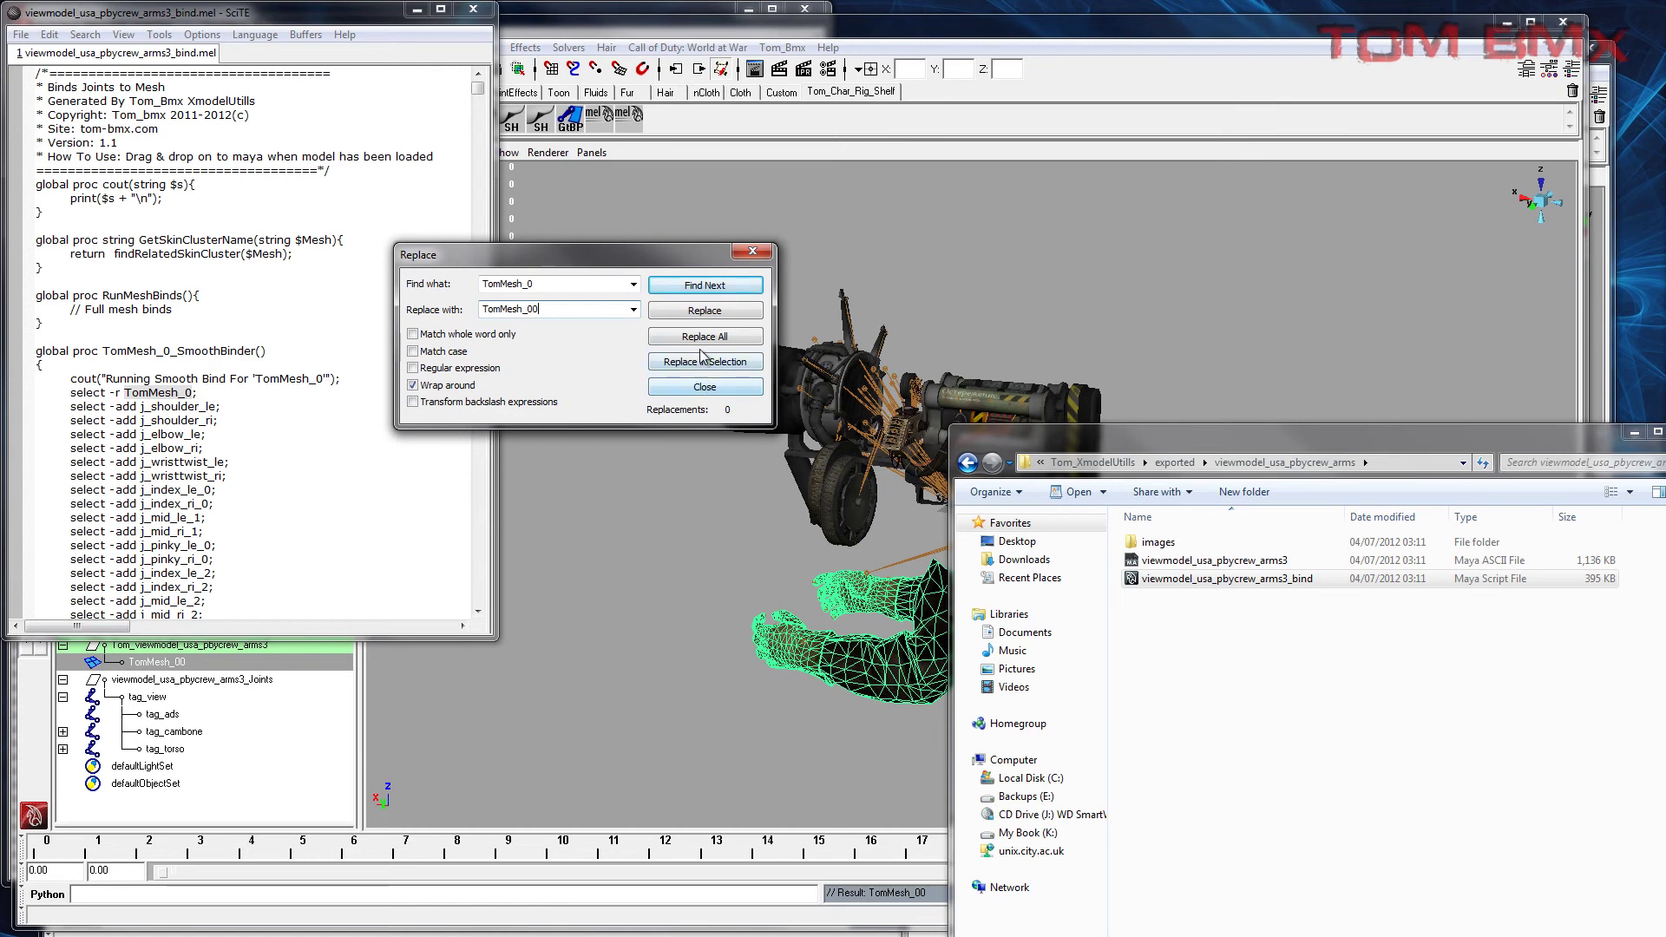
click(703, 337)
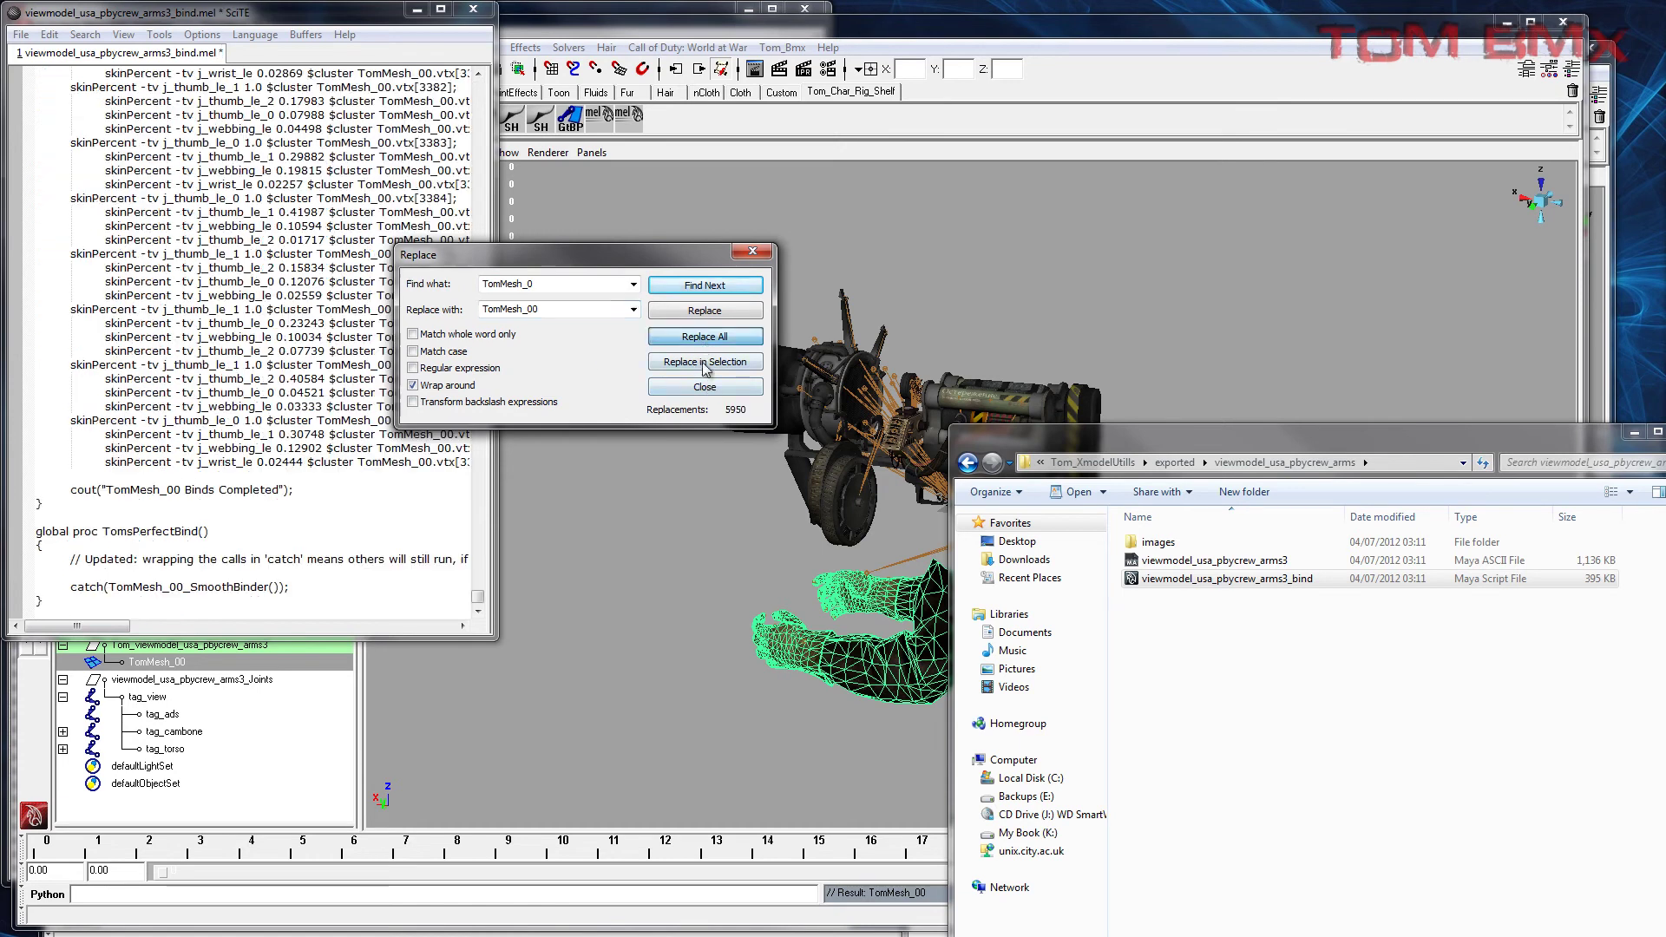
Step: Close the Replace dialog and save the edited viewmodel_usa_pbycrew_arms3_bind.mel script
click(753, 254)
key(ctrl+s)
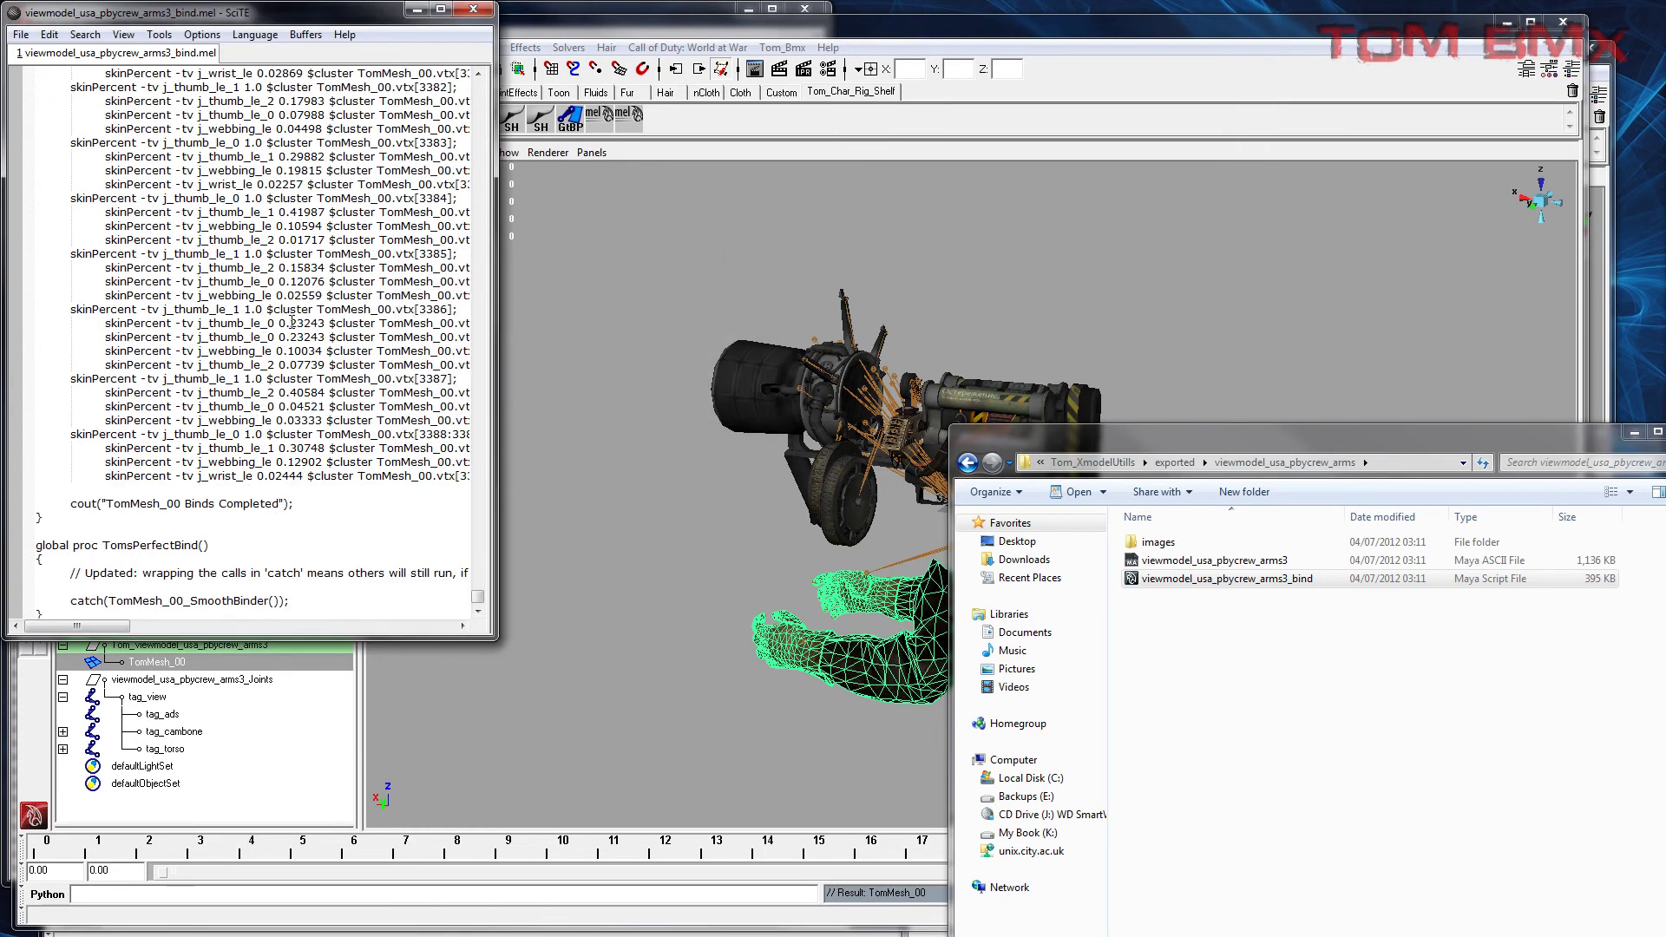
key(ctrl+z)
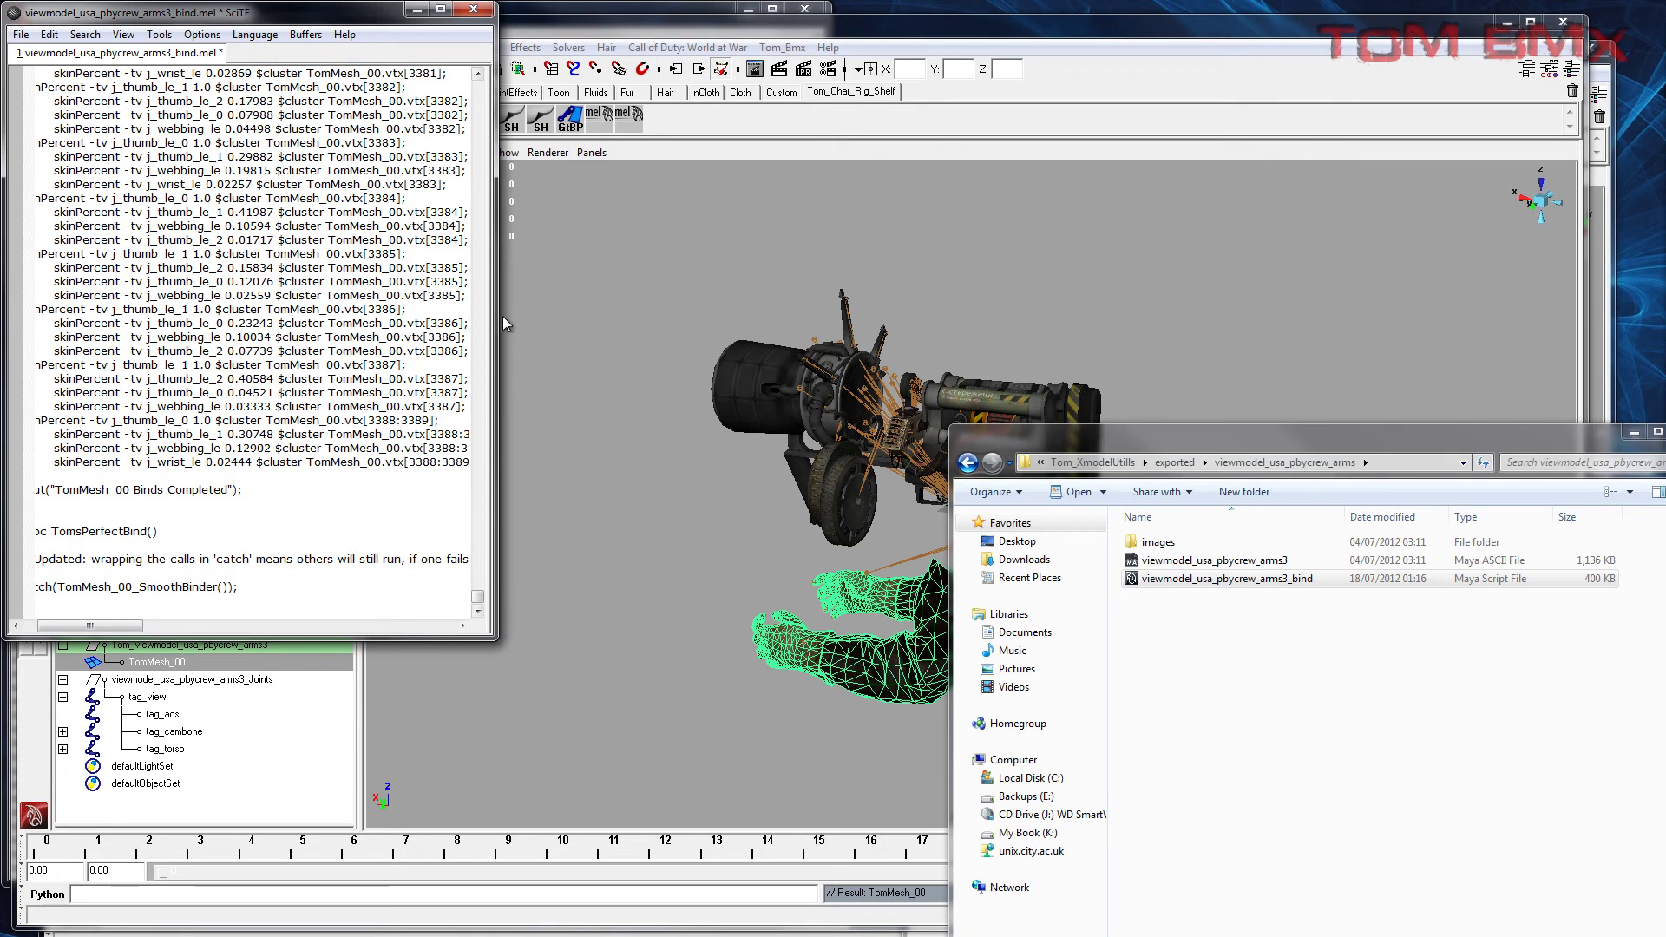
drag(499, 316, 638, 318)
key(ctrl+s)
Step: Minimize the text editor and run the viewmodel_usa_pbycrew_arms3_bind script on the Maya scene to bind the arms mesh
click(556, 9)
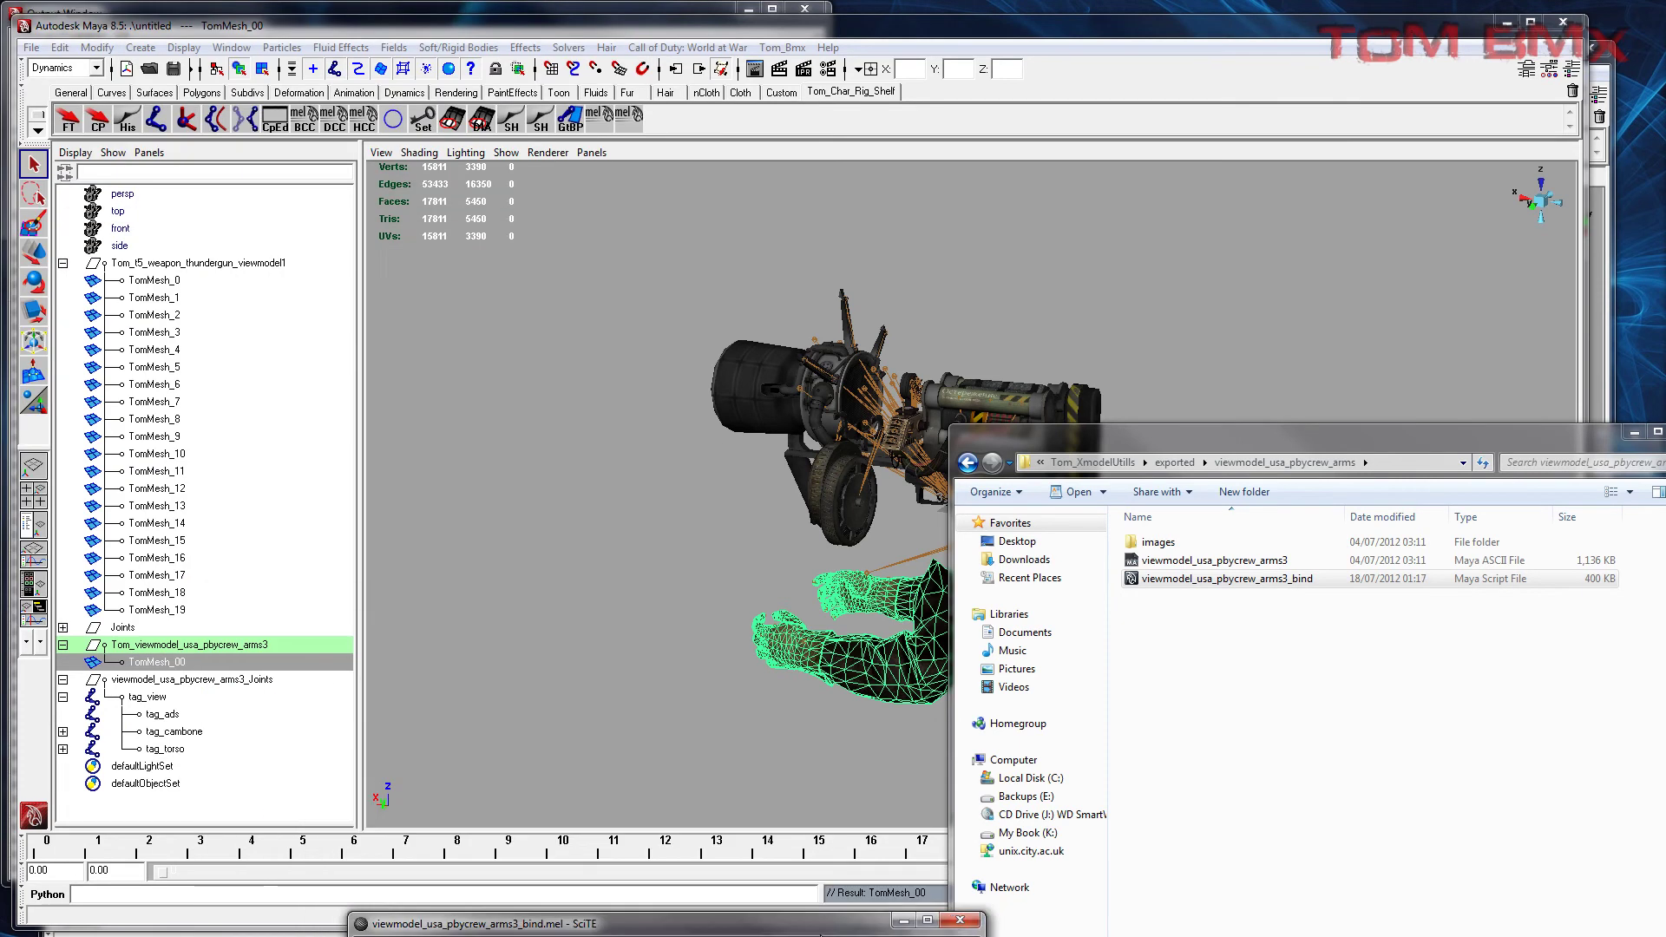
drag(1228, 578, 682, 531)
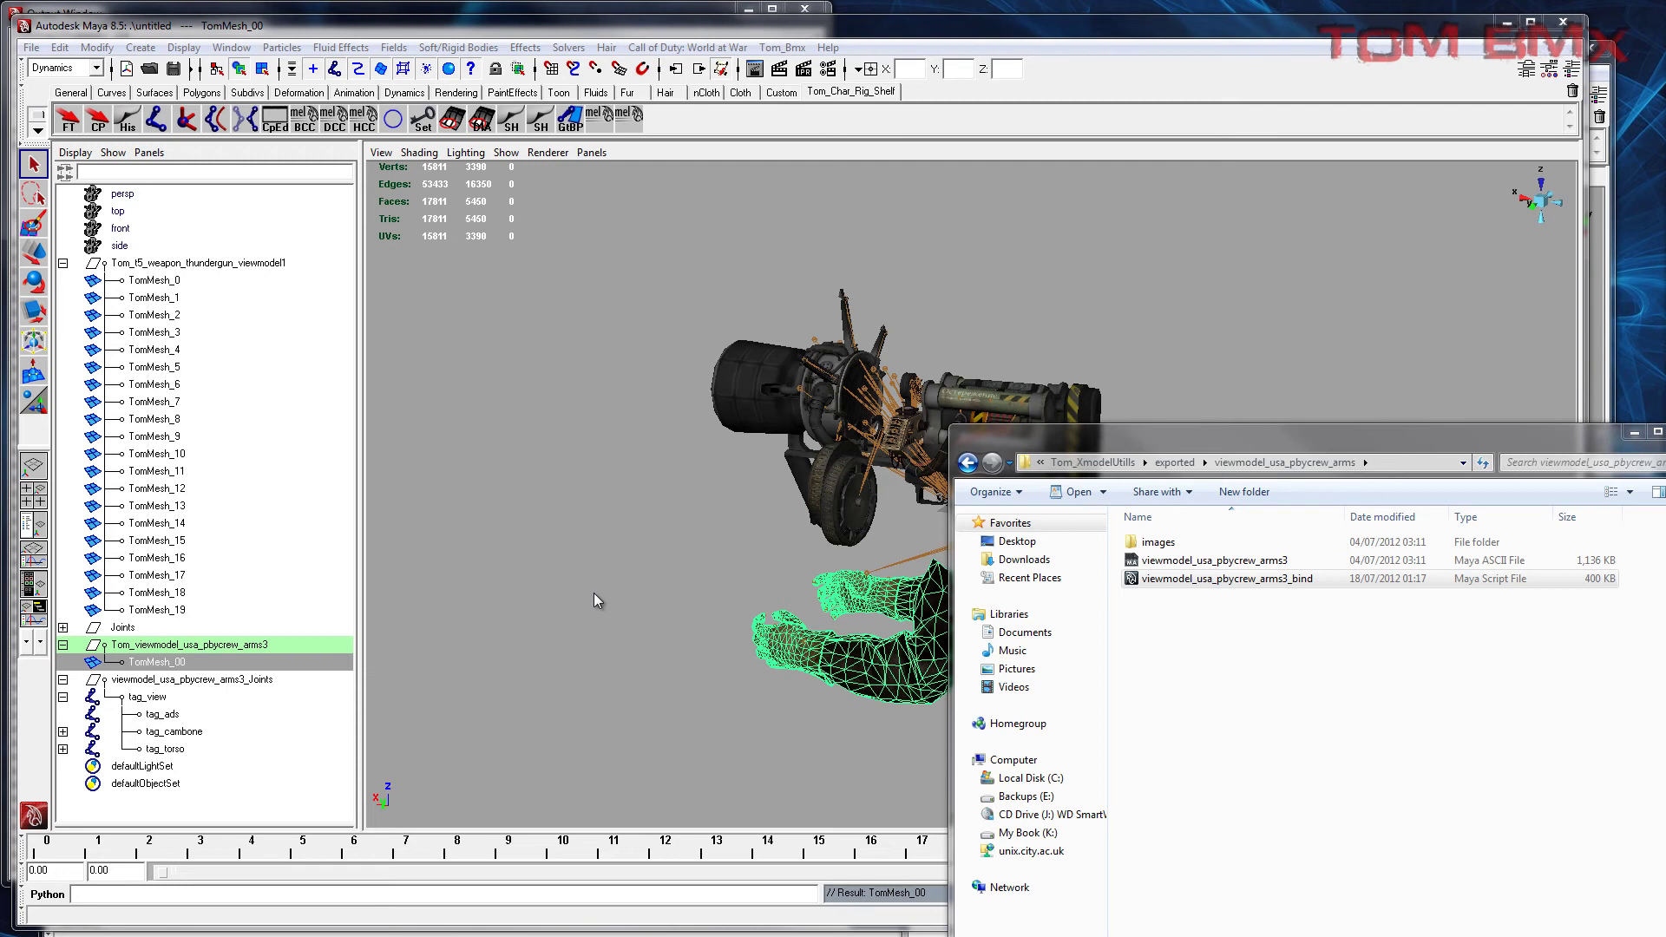
click(644, 612)
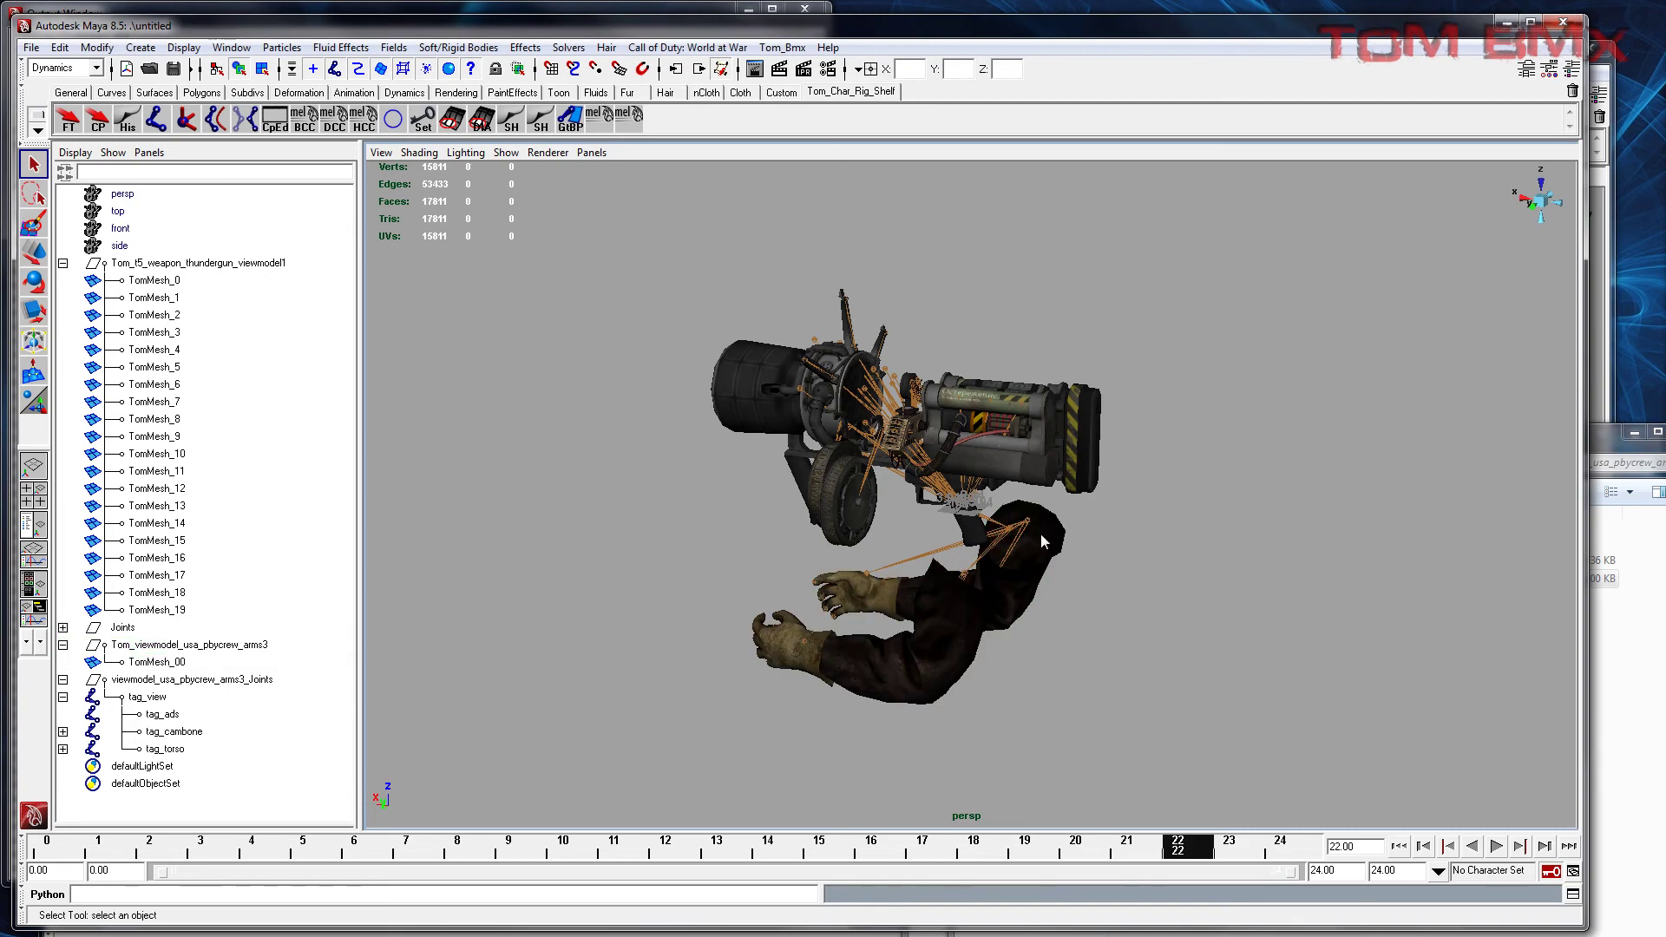
Step: Select the arms' tag_view root joint and move the bound arms backward along one axis, away from the thundergun's front
drag(1004, 531, 906, 605)
alt+drag(1247, 614, 973, 609)
key(ctrl+z)
key(Up)
alt+drag(877, 677, 1007, 688)
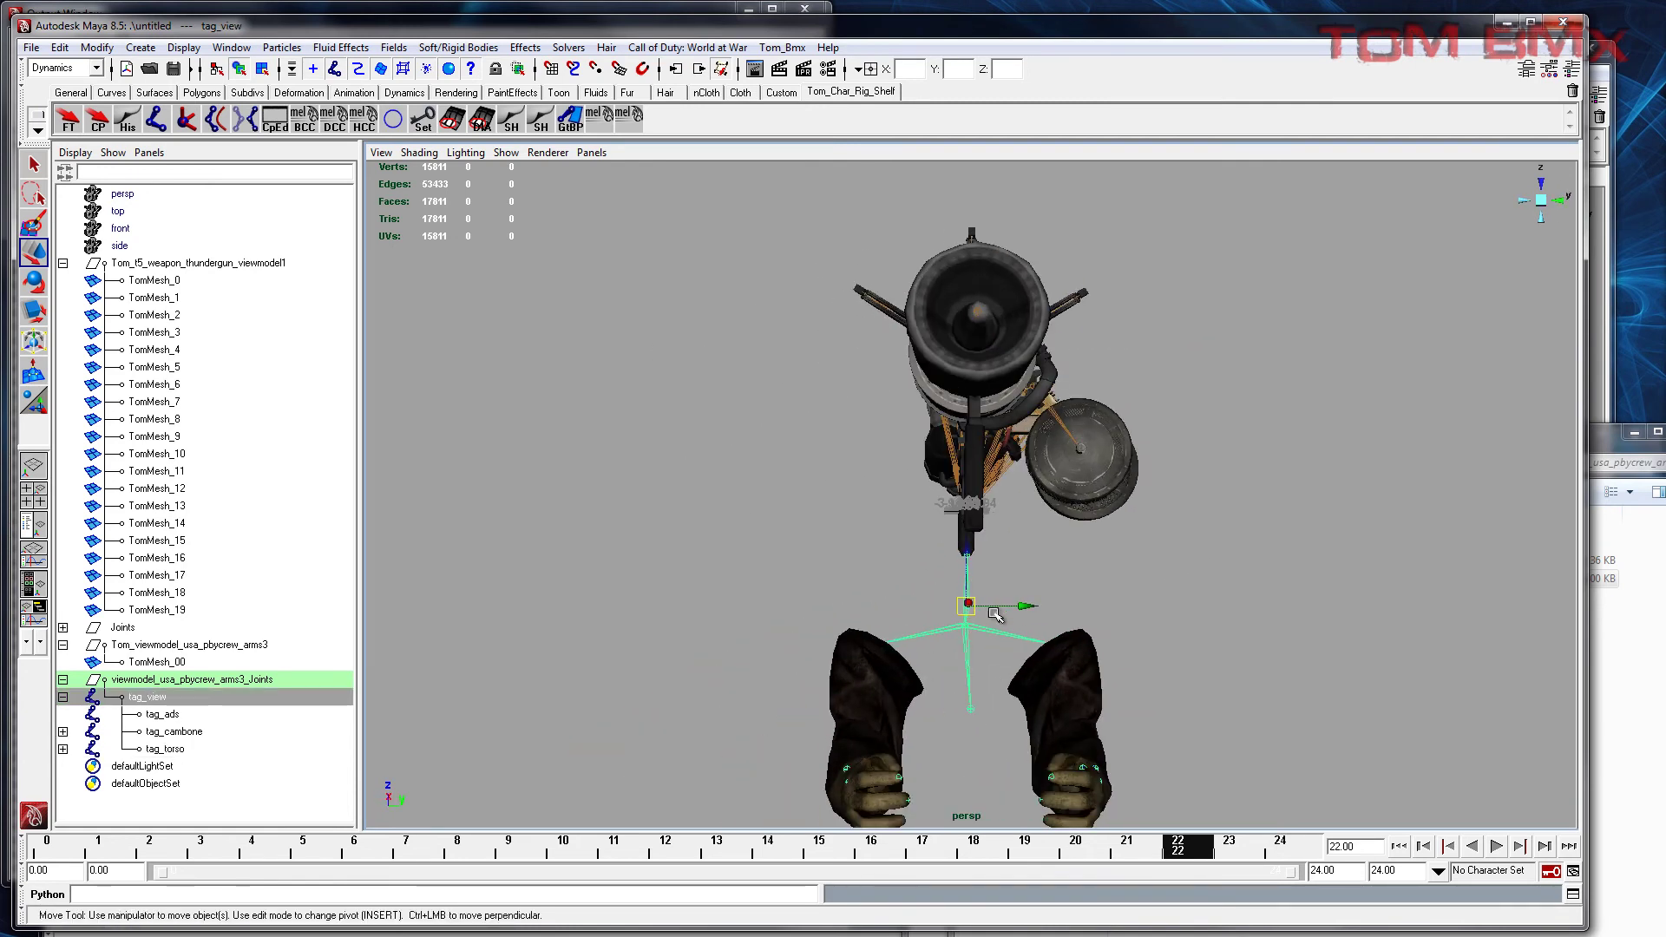
alt+drag(974, 609, 1185, 470)
drag(1039, 414, 1243, 473)
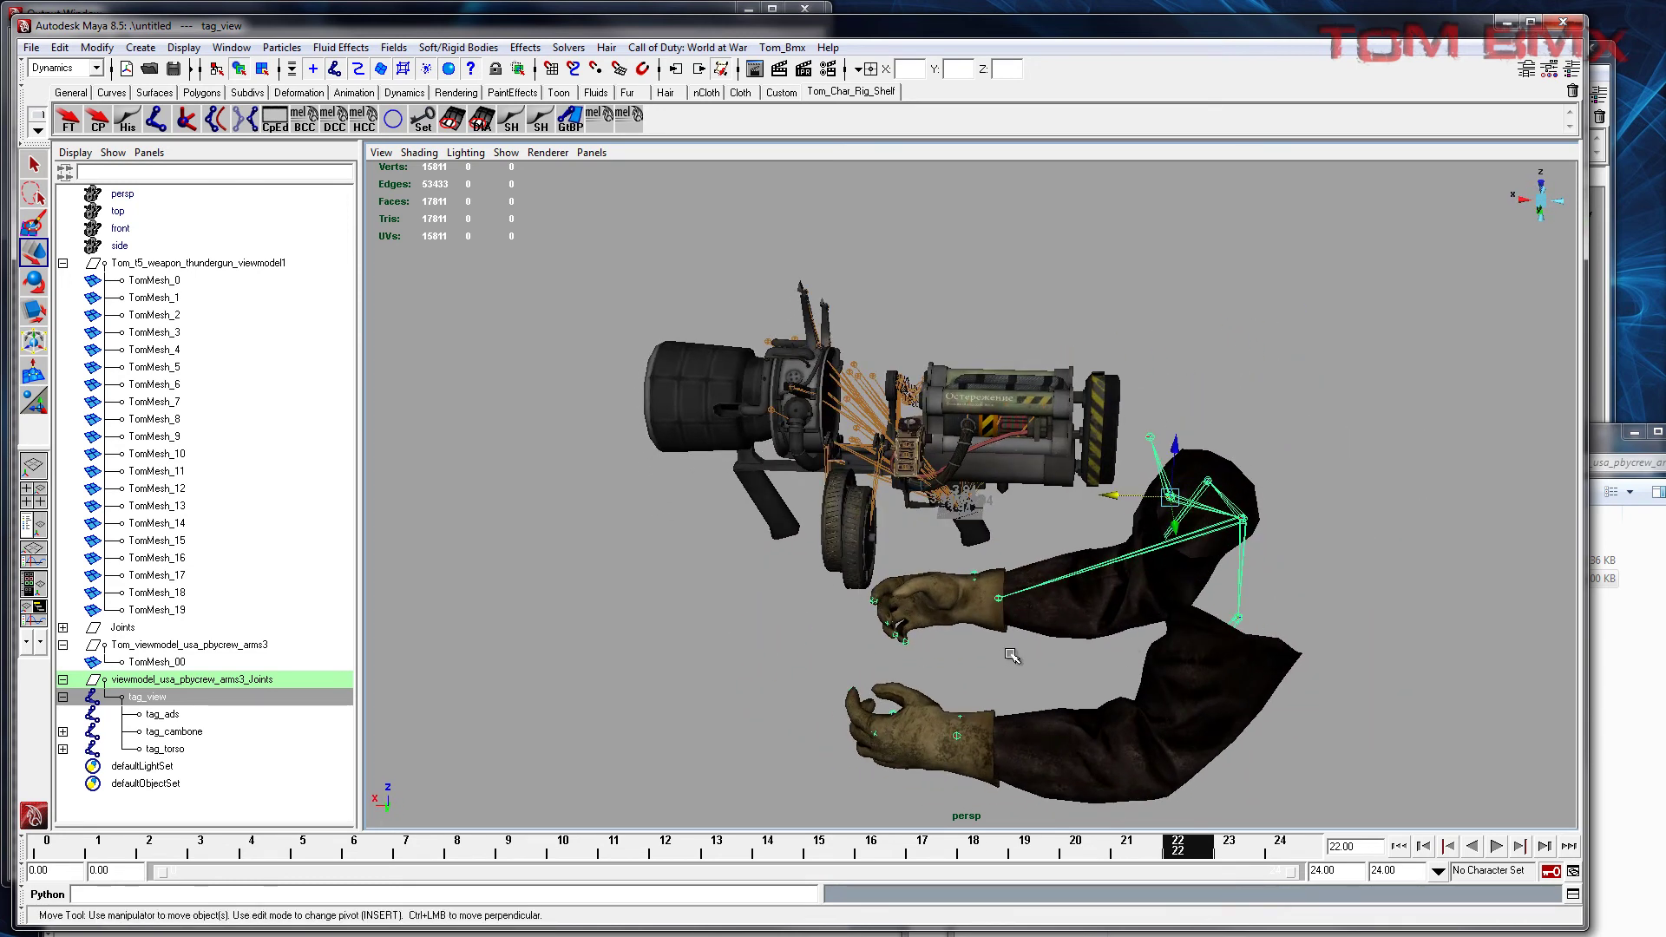
Step: Select the arms' whole tag_view joint hierarchy and reveal it in the Outliner
alt+drag(1013, 657, 1039, 599)
click(1064, 597)
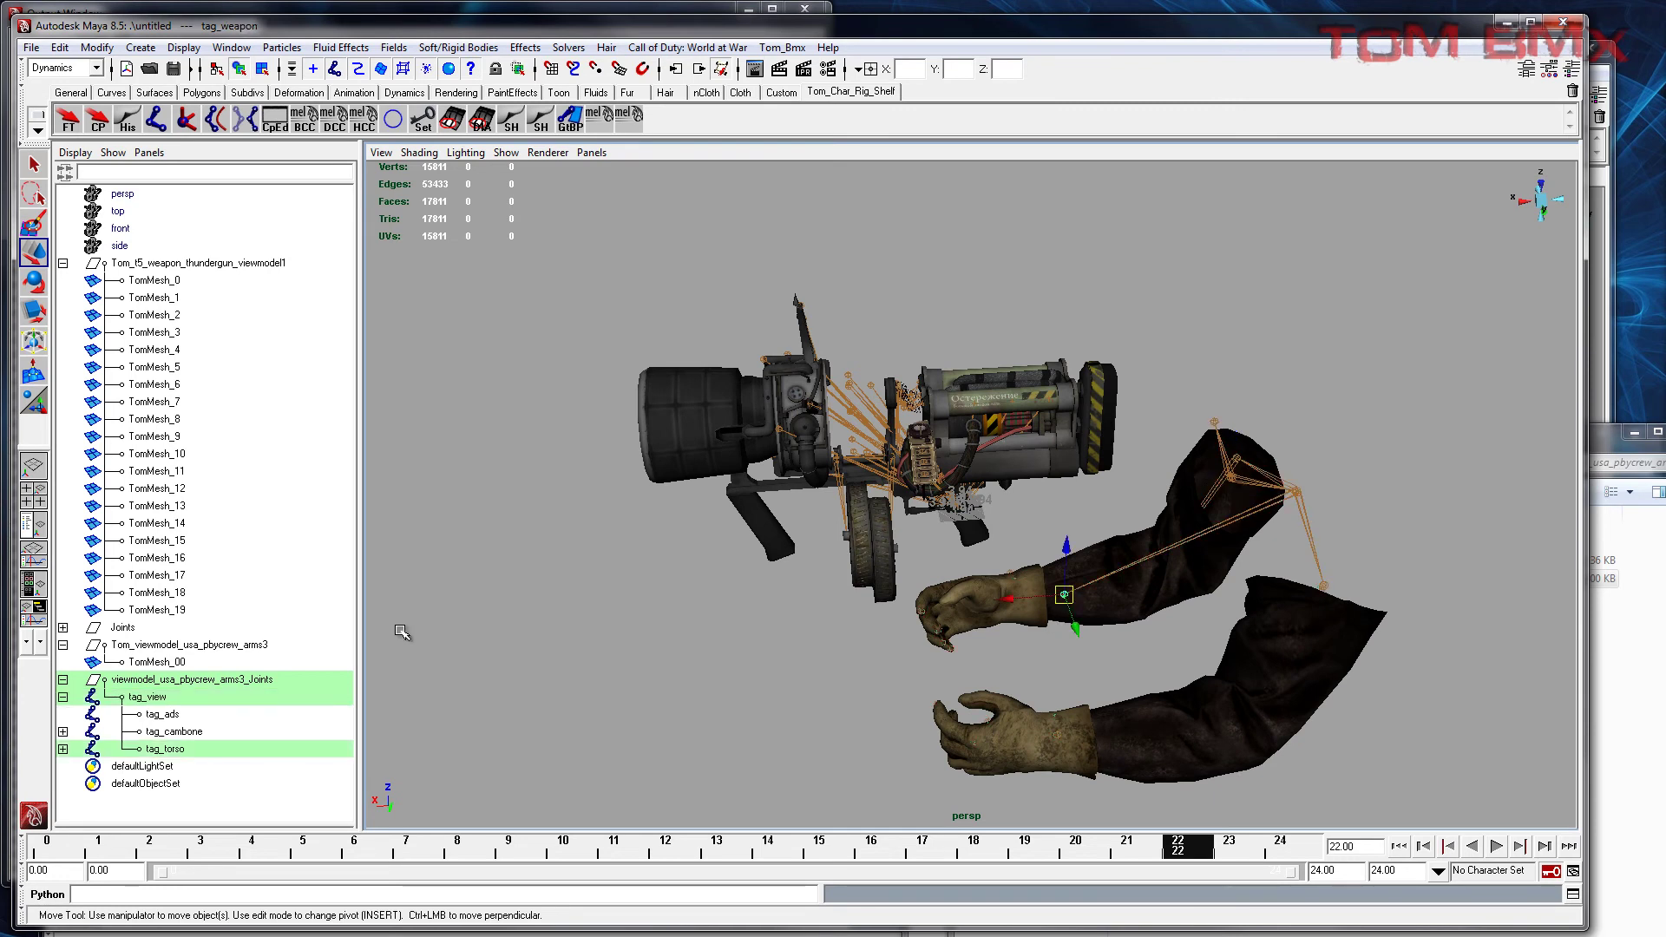
click(144, 703)
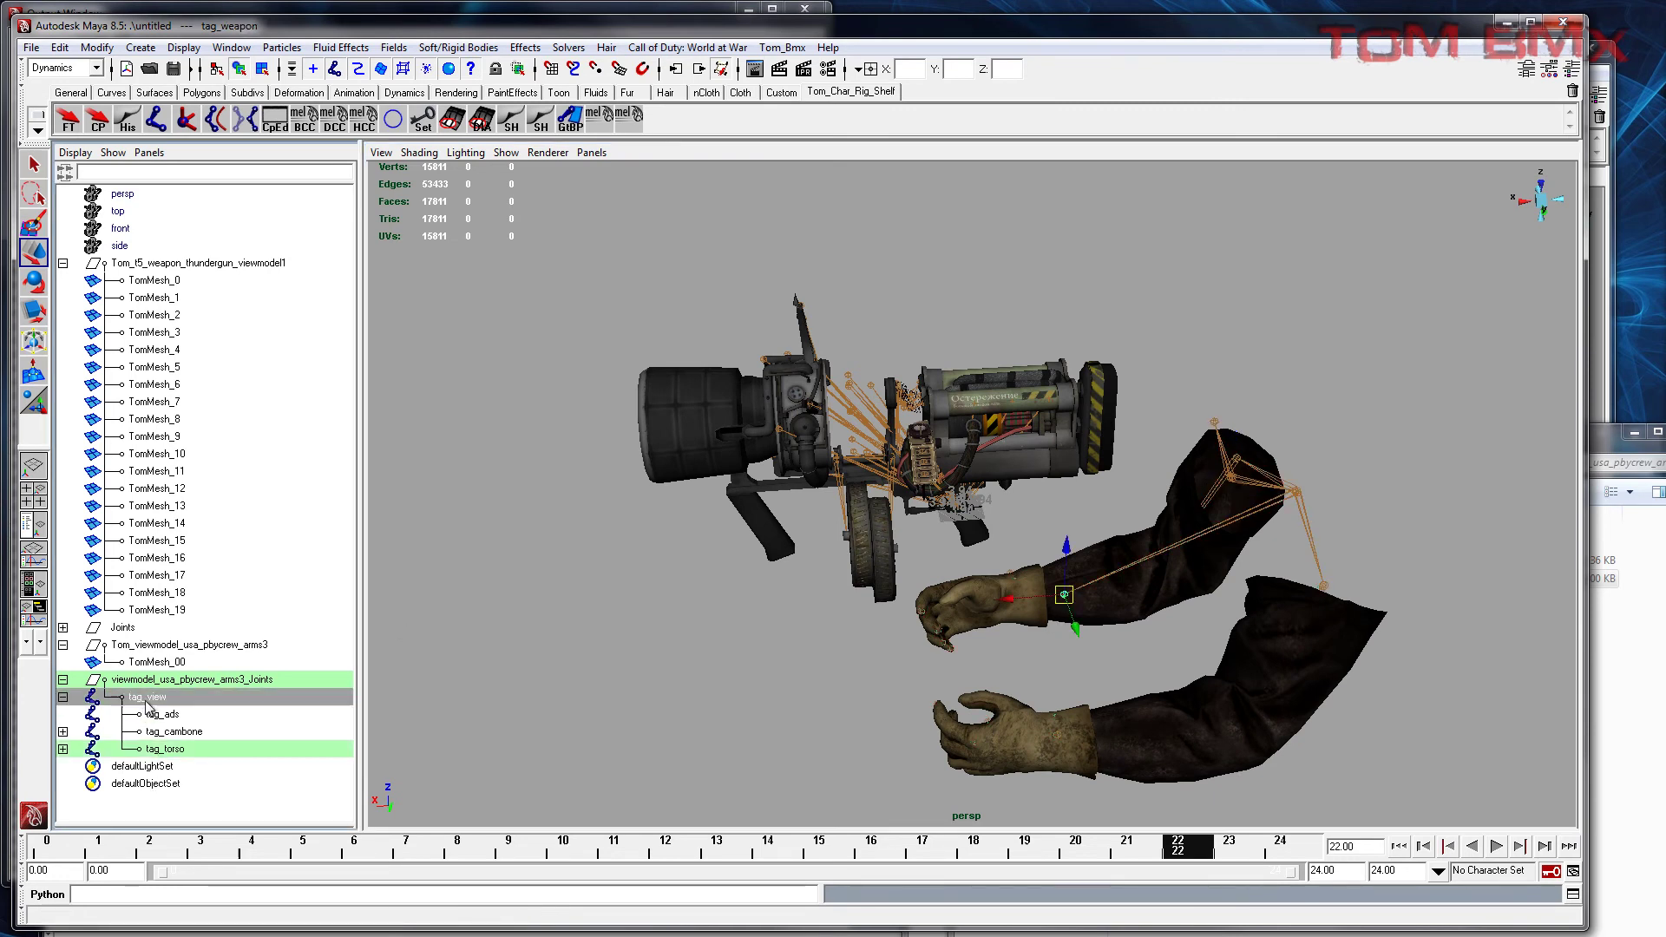
click(631, 116)
click(75, 152)
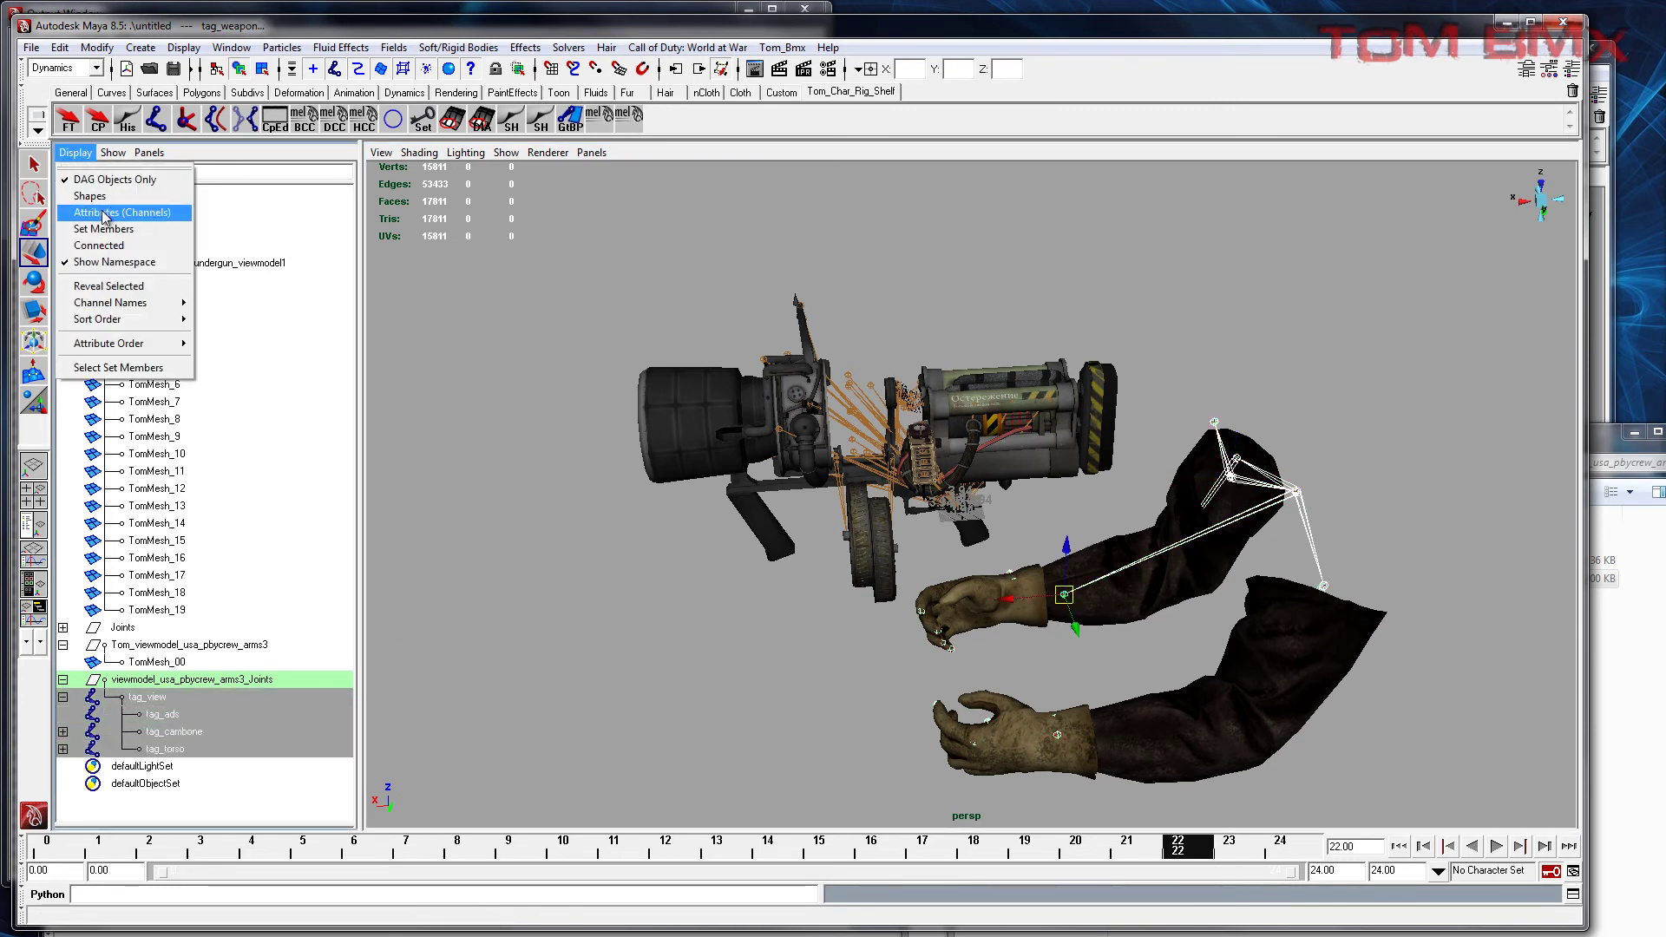
click(113, 287)
Step: Collapse the thundergun mesh group, reveal the full hierarchy of the thundergun's Joints group, and widen the Outliner
click(62, 263)
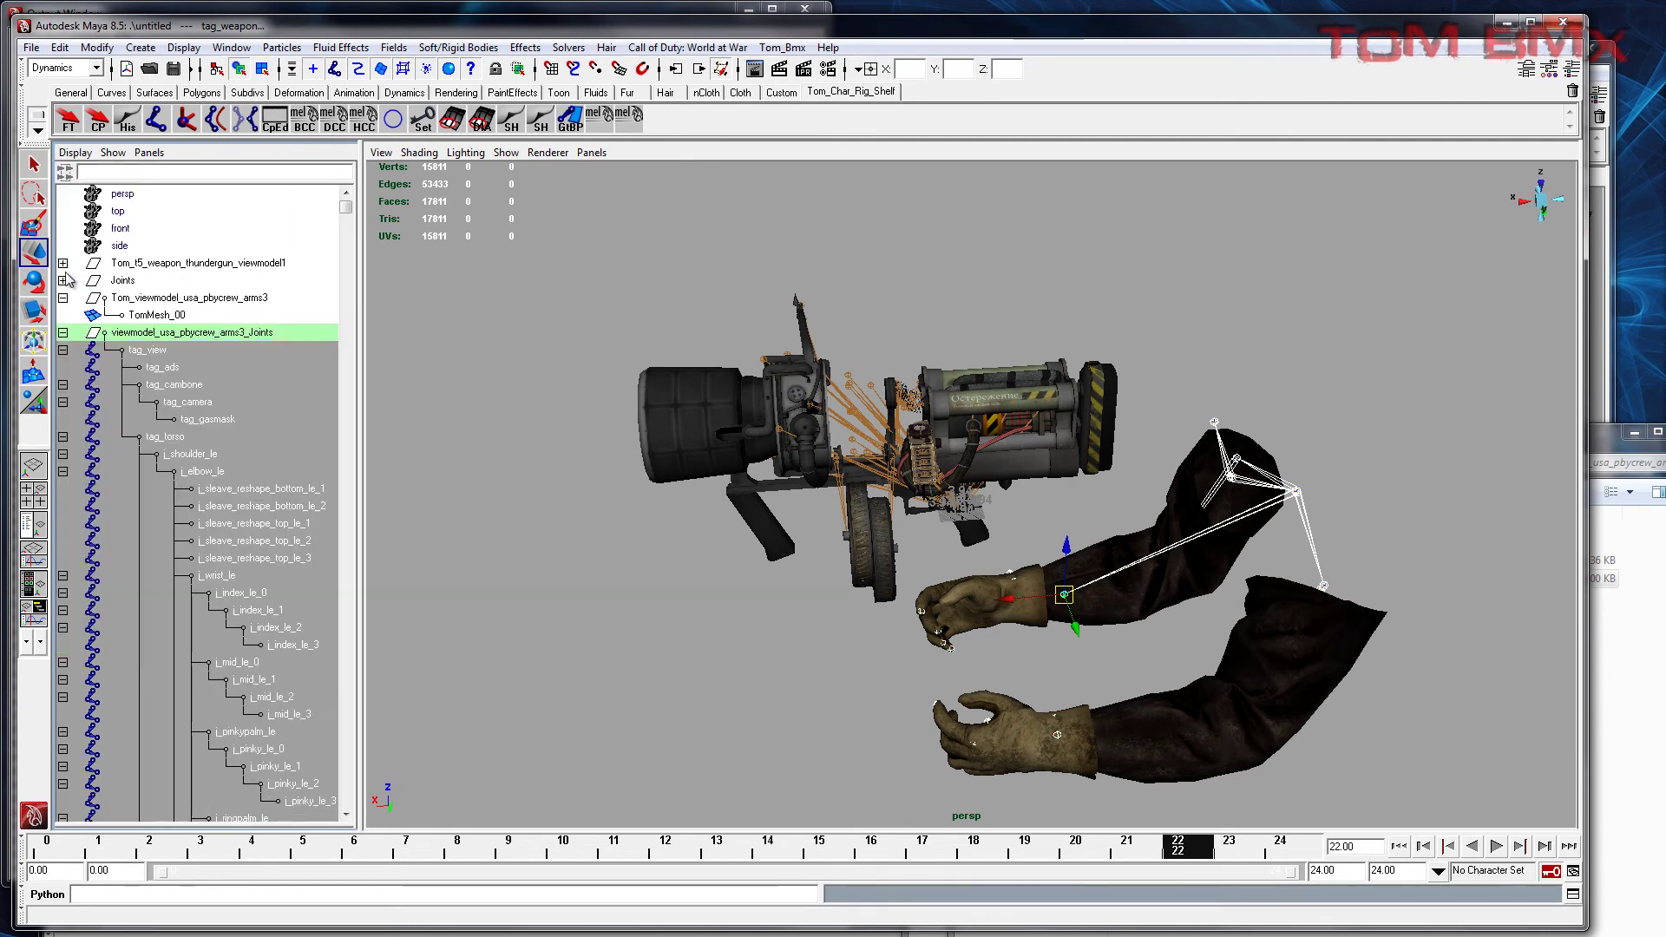
click(108, 280)
click(634, 117)
click(76, 152)
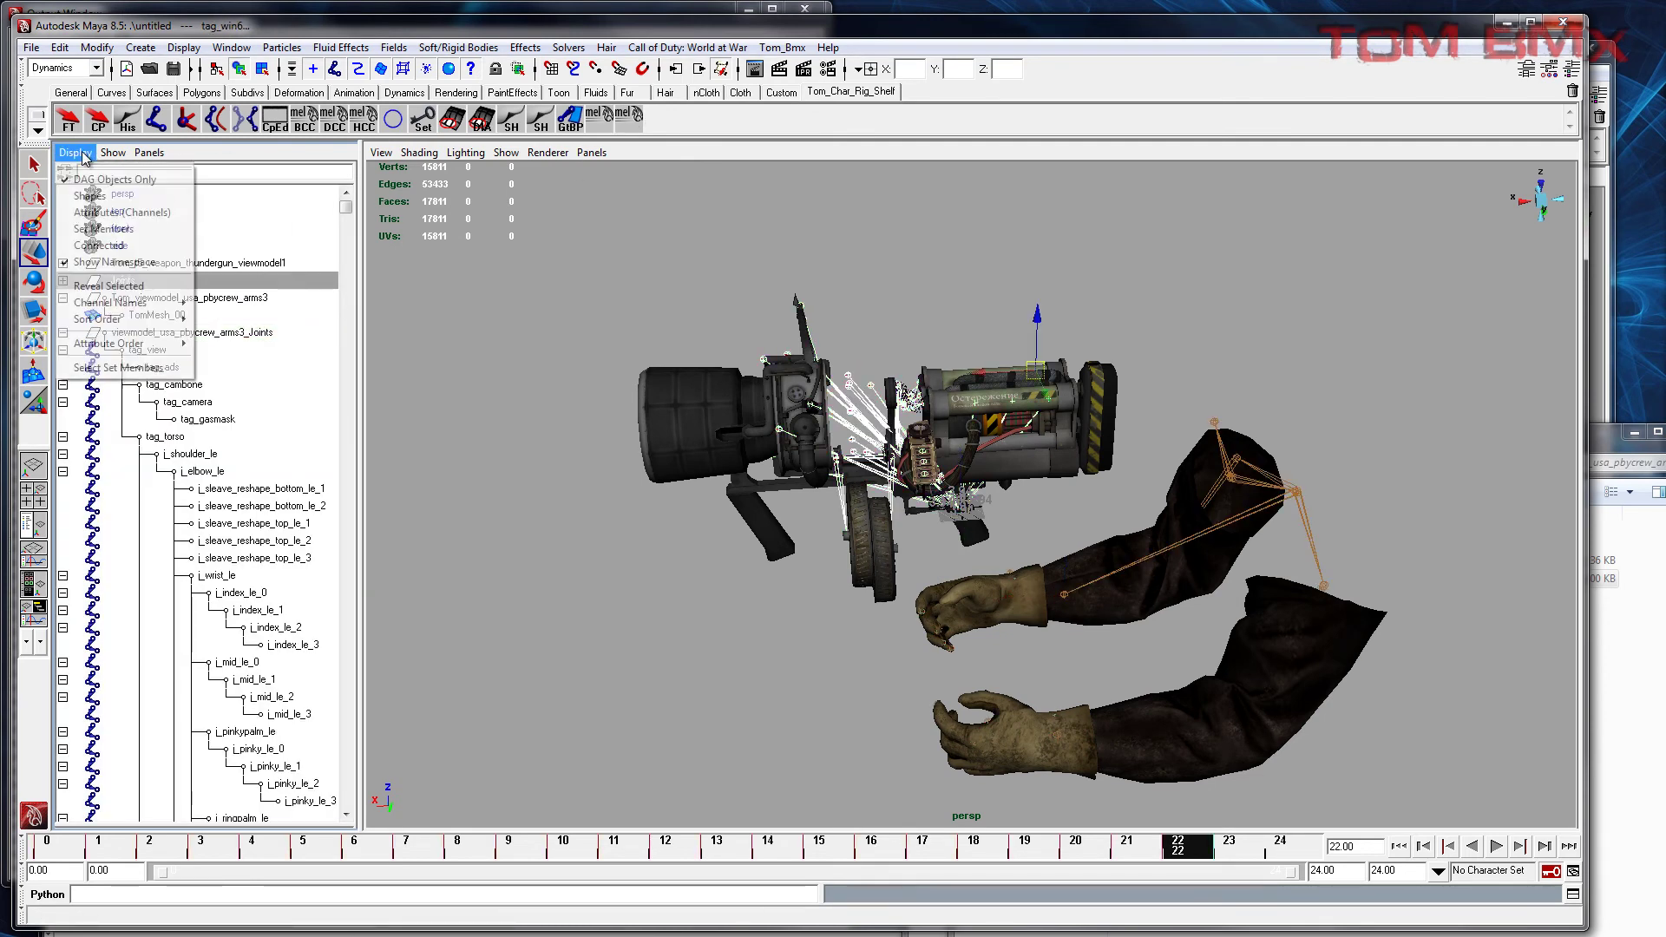
click(109, 286)
drag(361, 309, 636, 261)
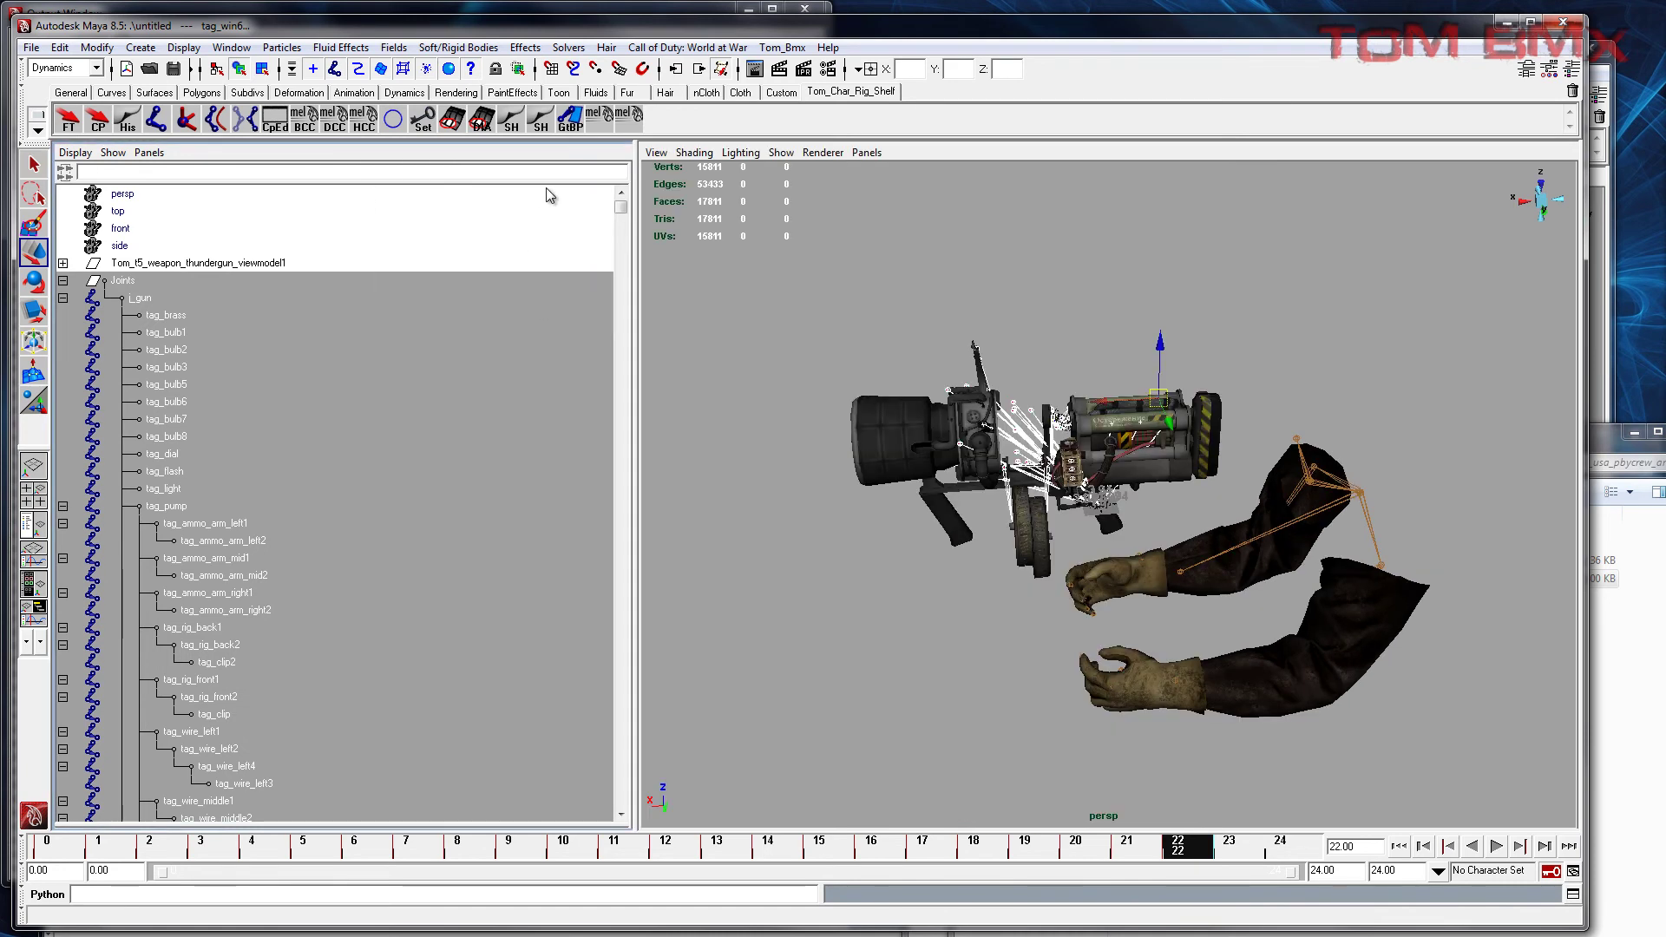
Step: Examine the thundergun's j_gun root joint and the arms' tag_weapon joint in the Outliner and the perspective view
click(139, 298)
scroll(455, 486, down, 10)
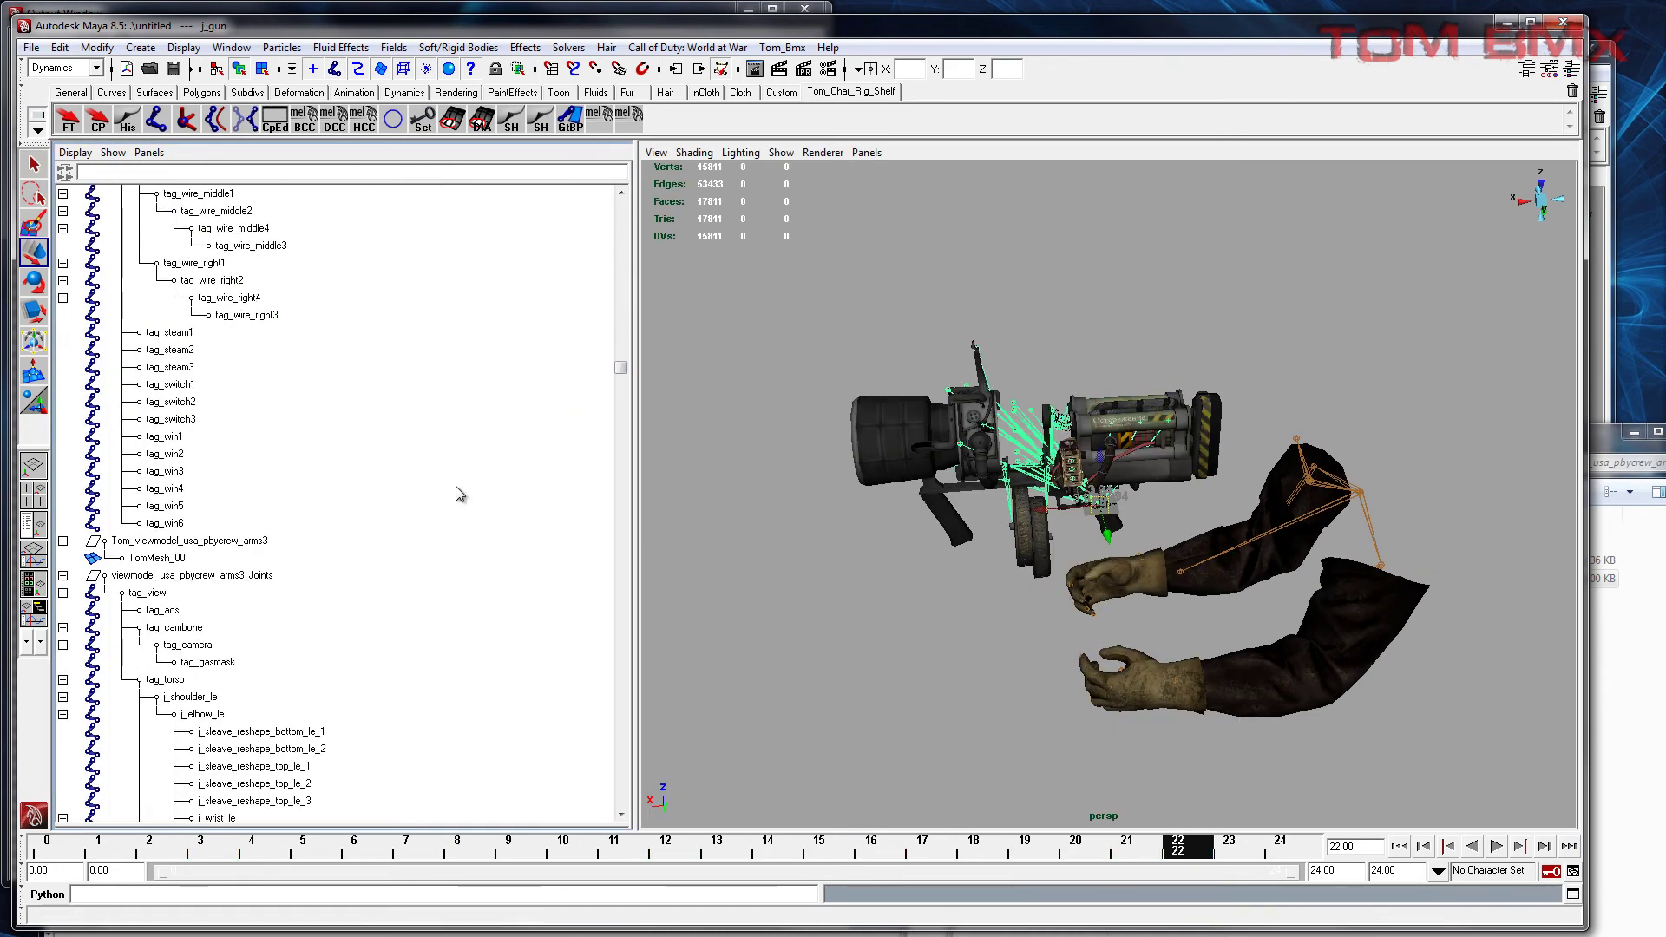
scroll(361, 585, down, 15)
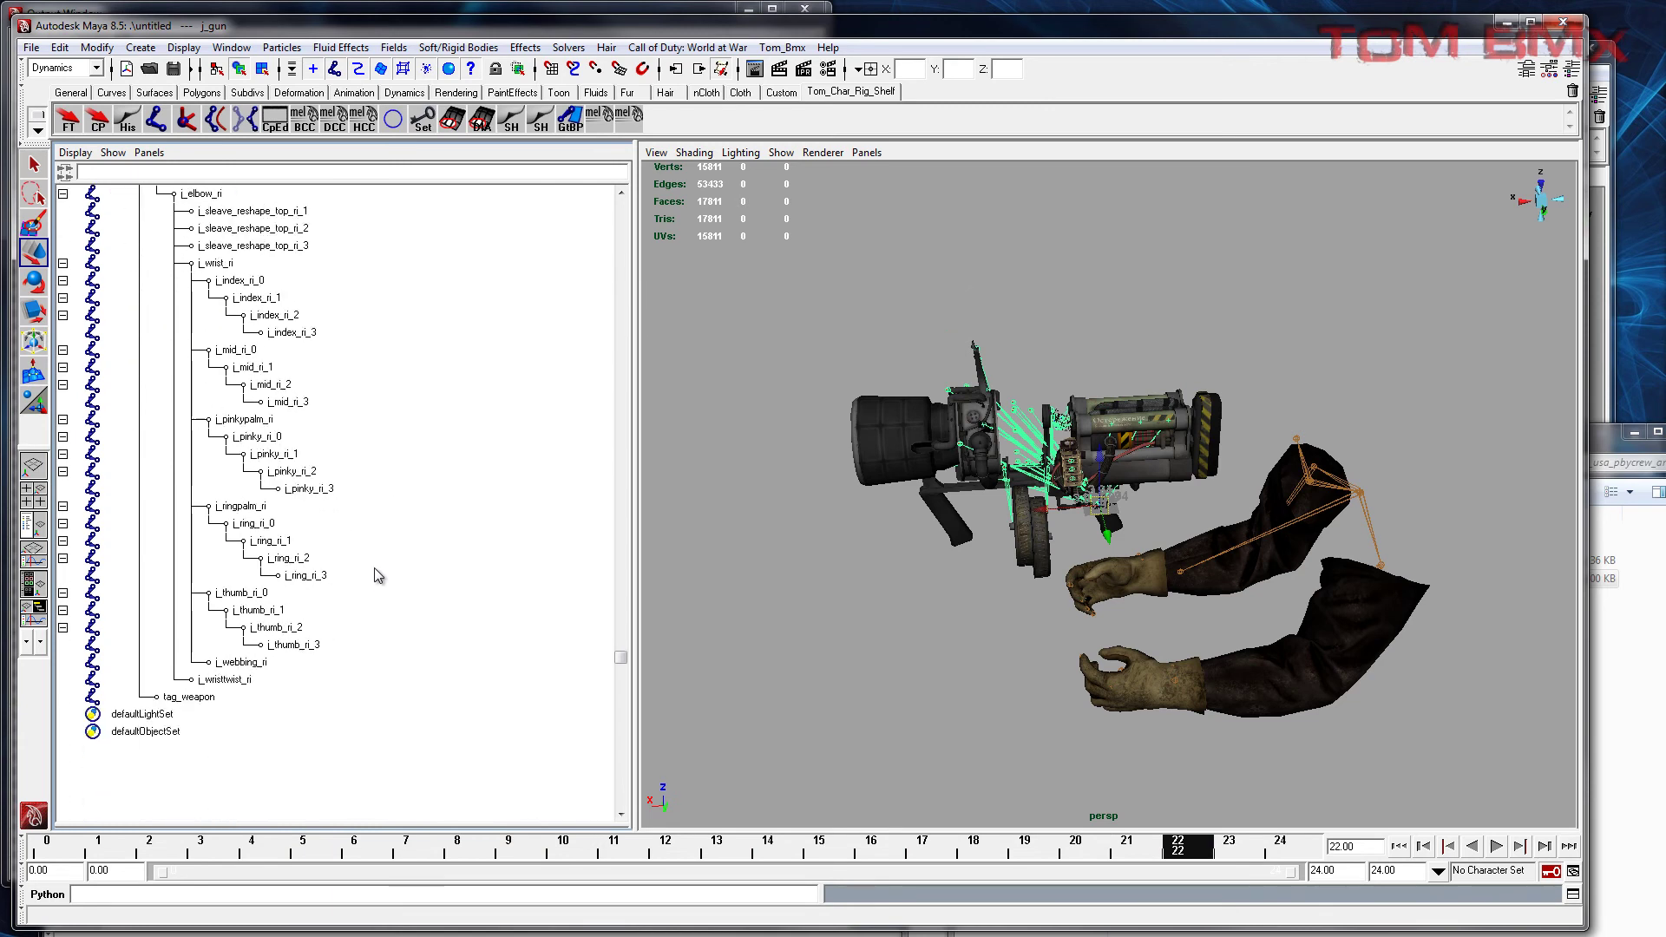
click(218, 697)
alt+middle_drag(1022, 598, 768, 522)
alt+middle_drag(966, 555, 1037, 592)
scroll(1253, 618, up, 4)
alt+drag(1037, 592, 1139, 586)
scroll(1012, 609, up, 4)
click(1081, 564)
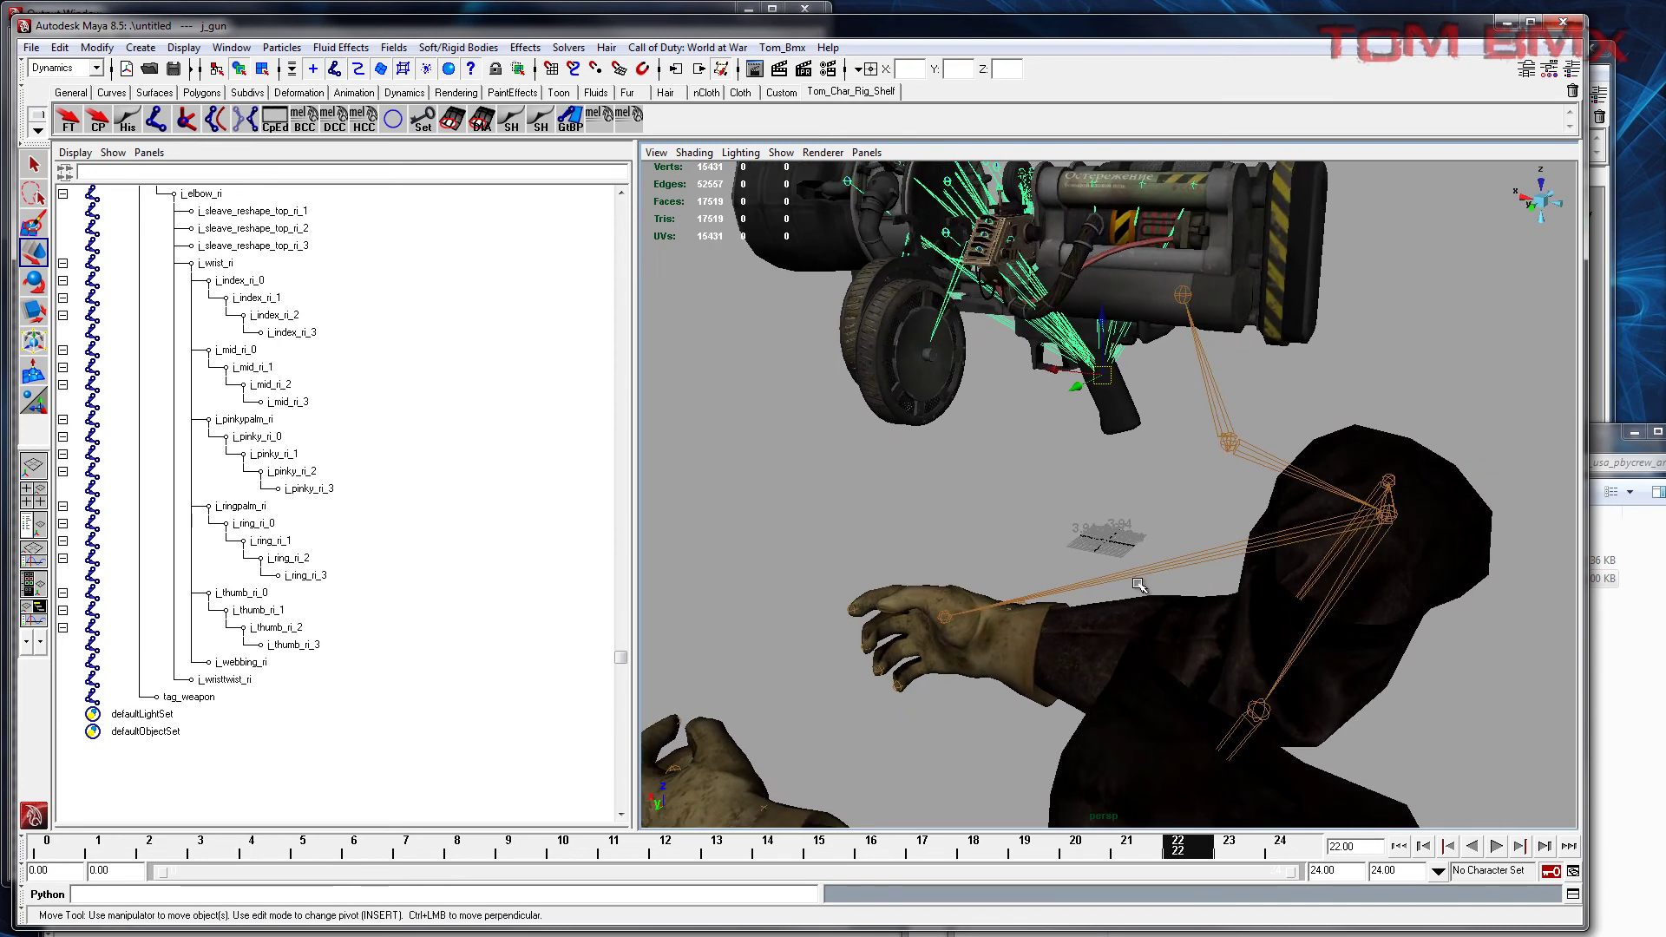
alt+drag(987, 629, 763, 260)
click(995, 584)
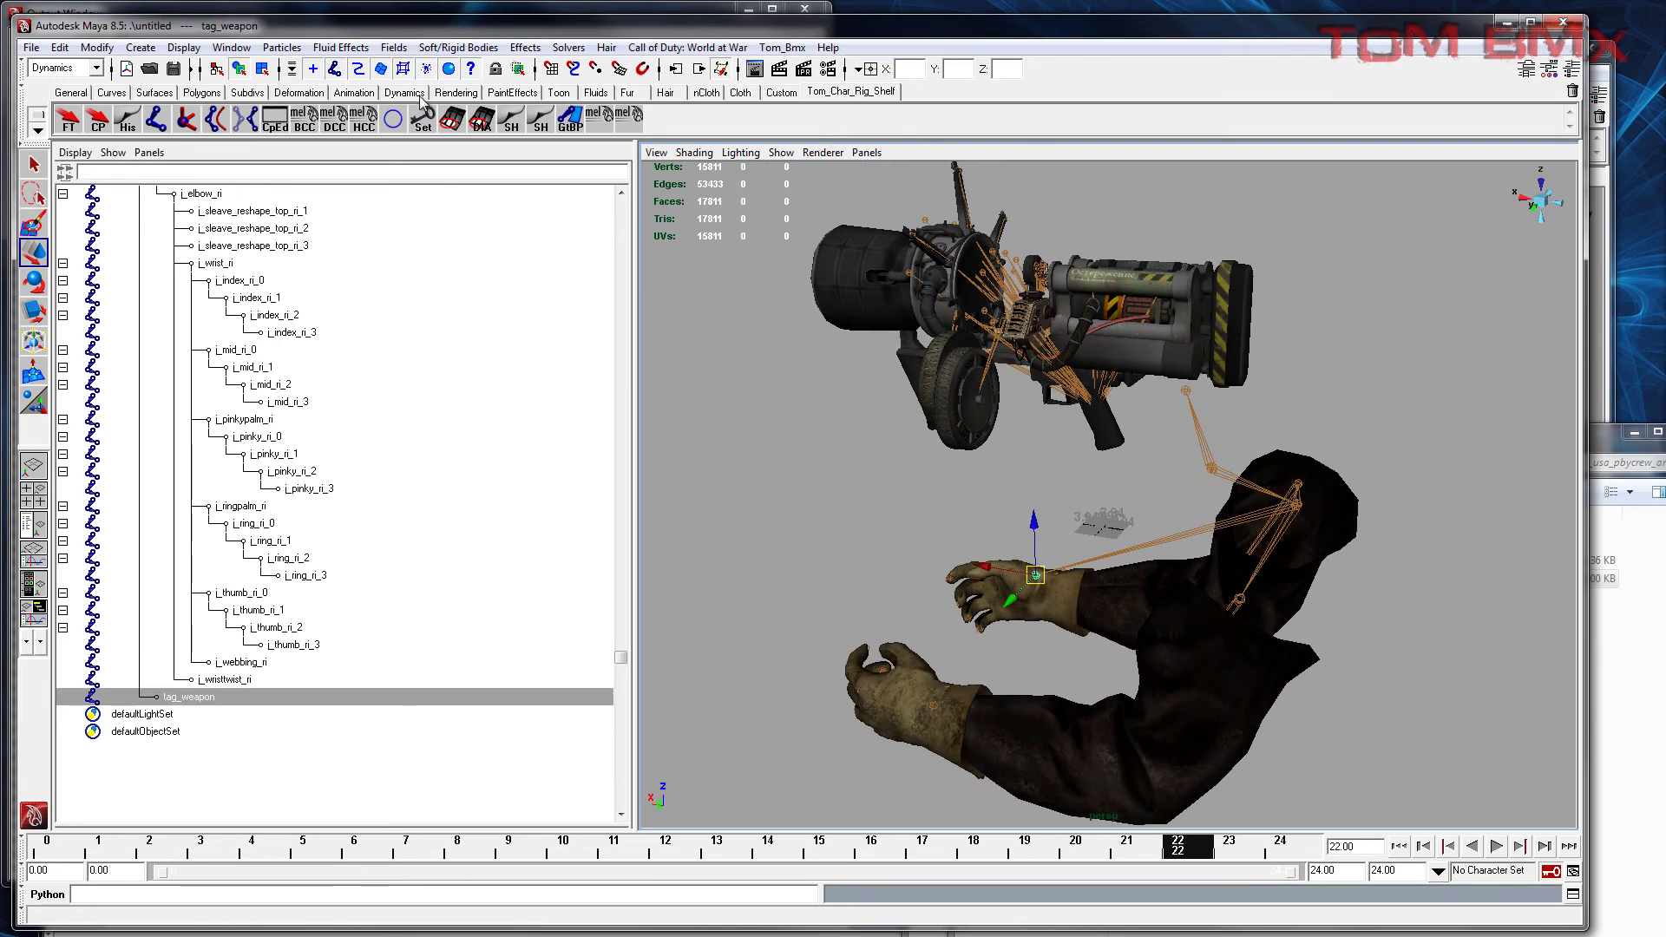
Step: Add a child joint to the arms' tag_weapon joint with the Joint Tool, placing it in front of the hands
click(362, 93)
click(258, 125)
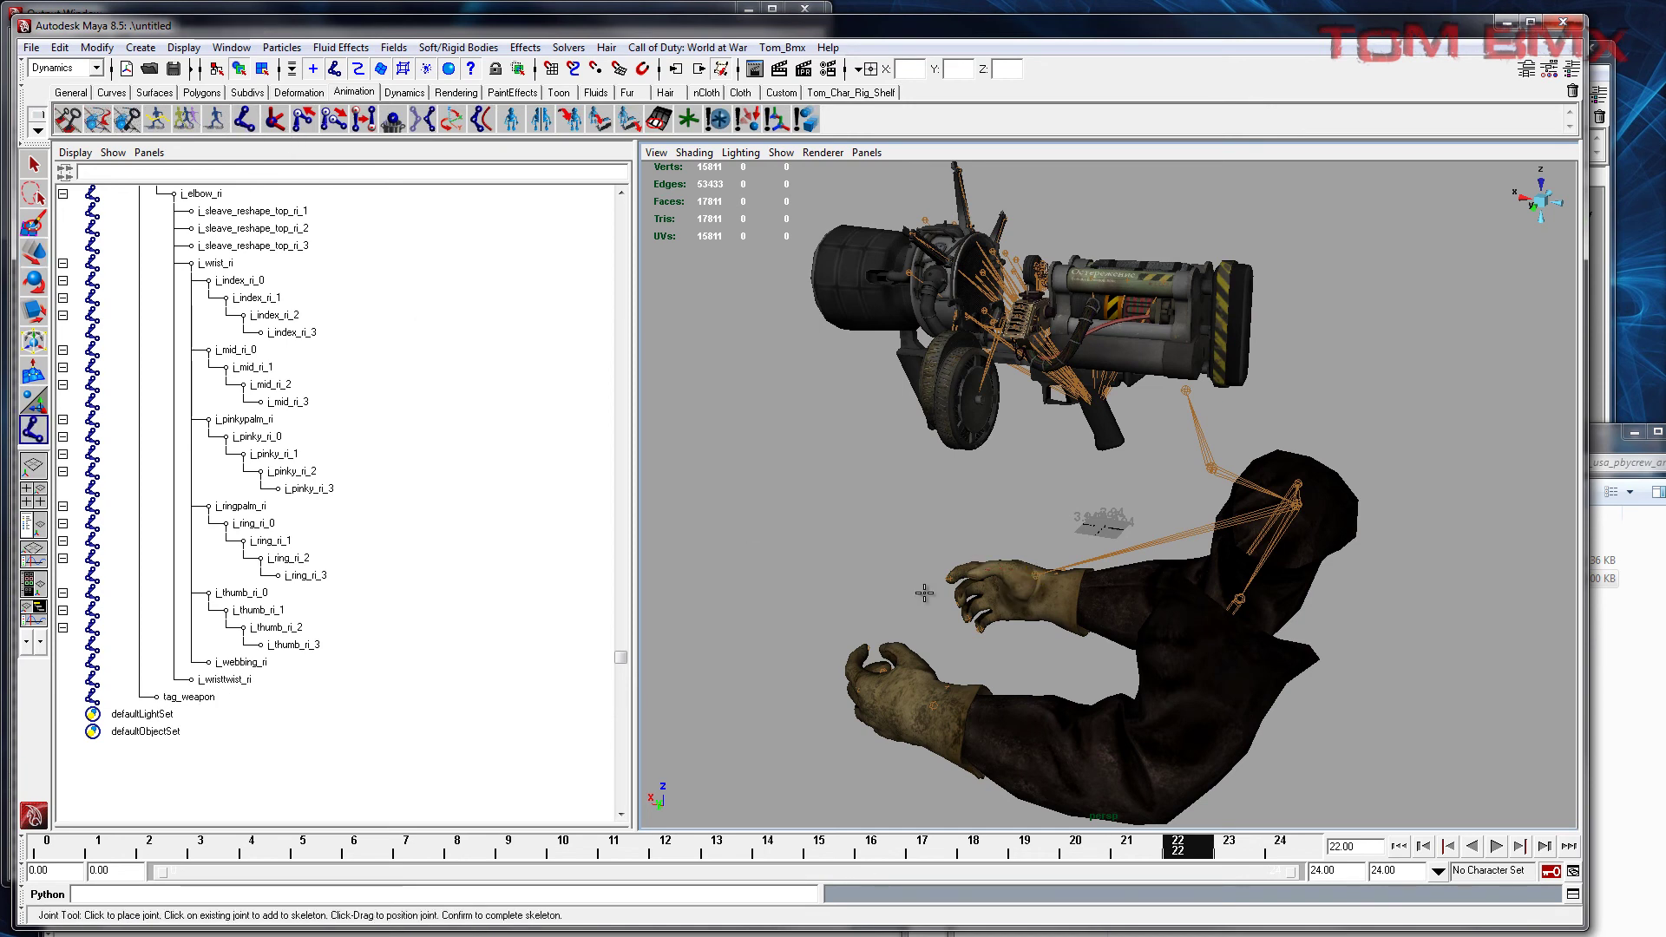
alt+drag(1027, 588, 1041, 557)
click(1035, 505)
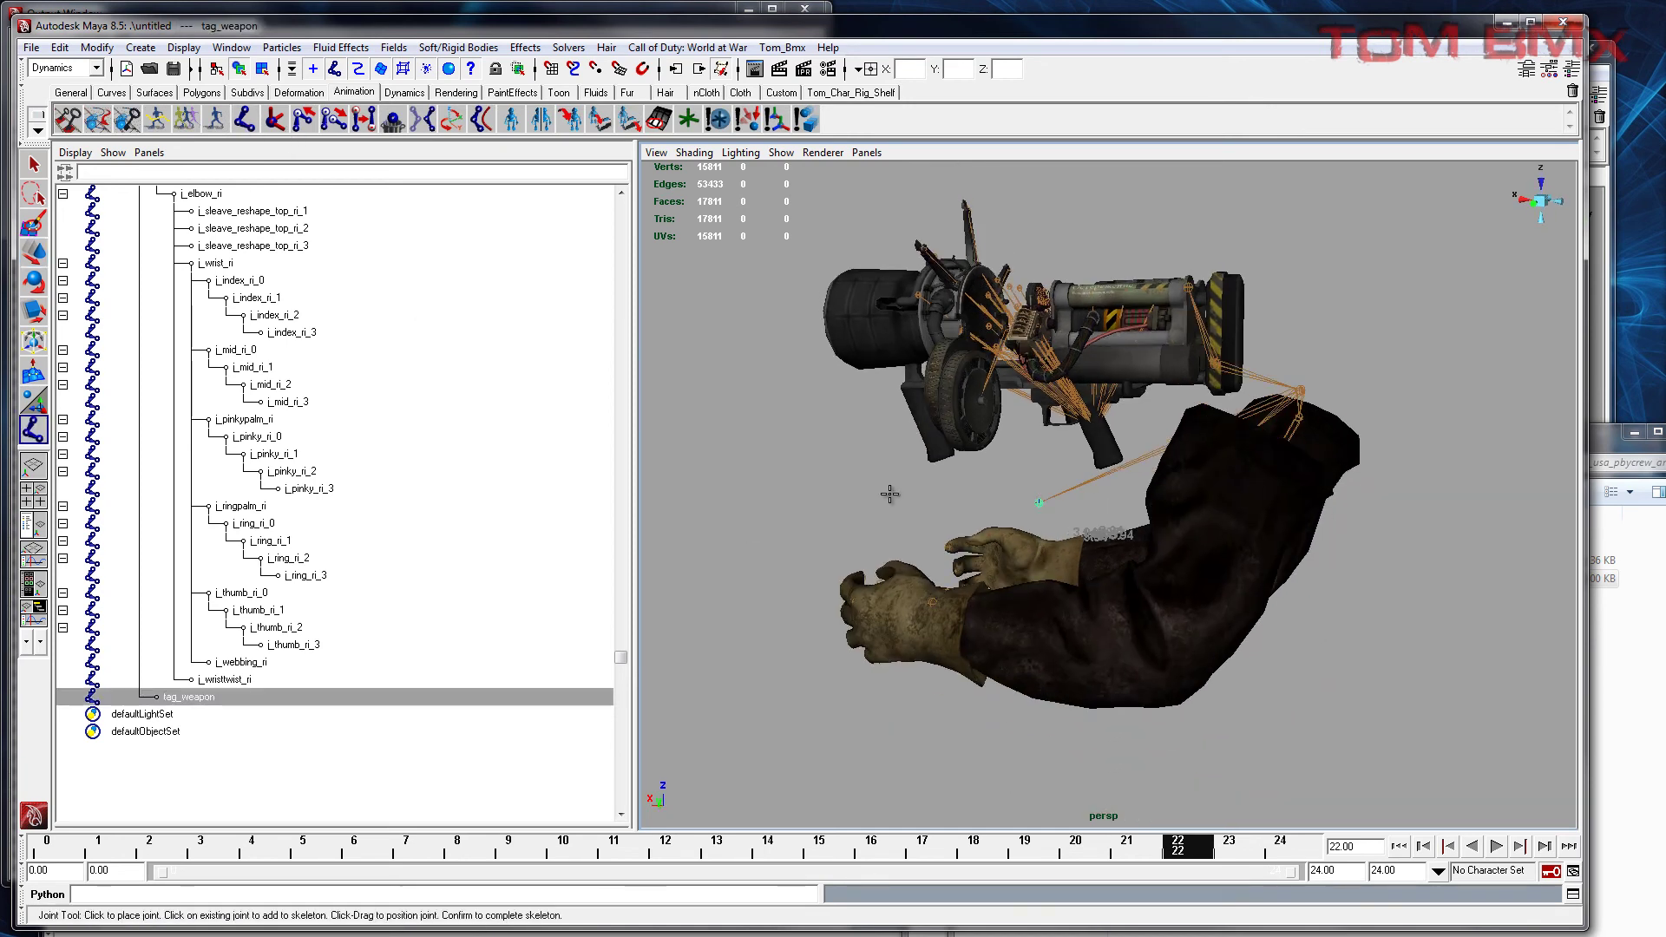
click(864, 470)
alt+drag(868, 486, 937, 625)
alt+right_drag(937, 625, 1132, 533)
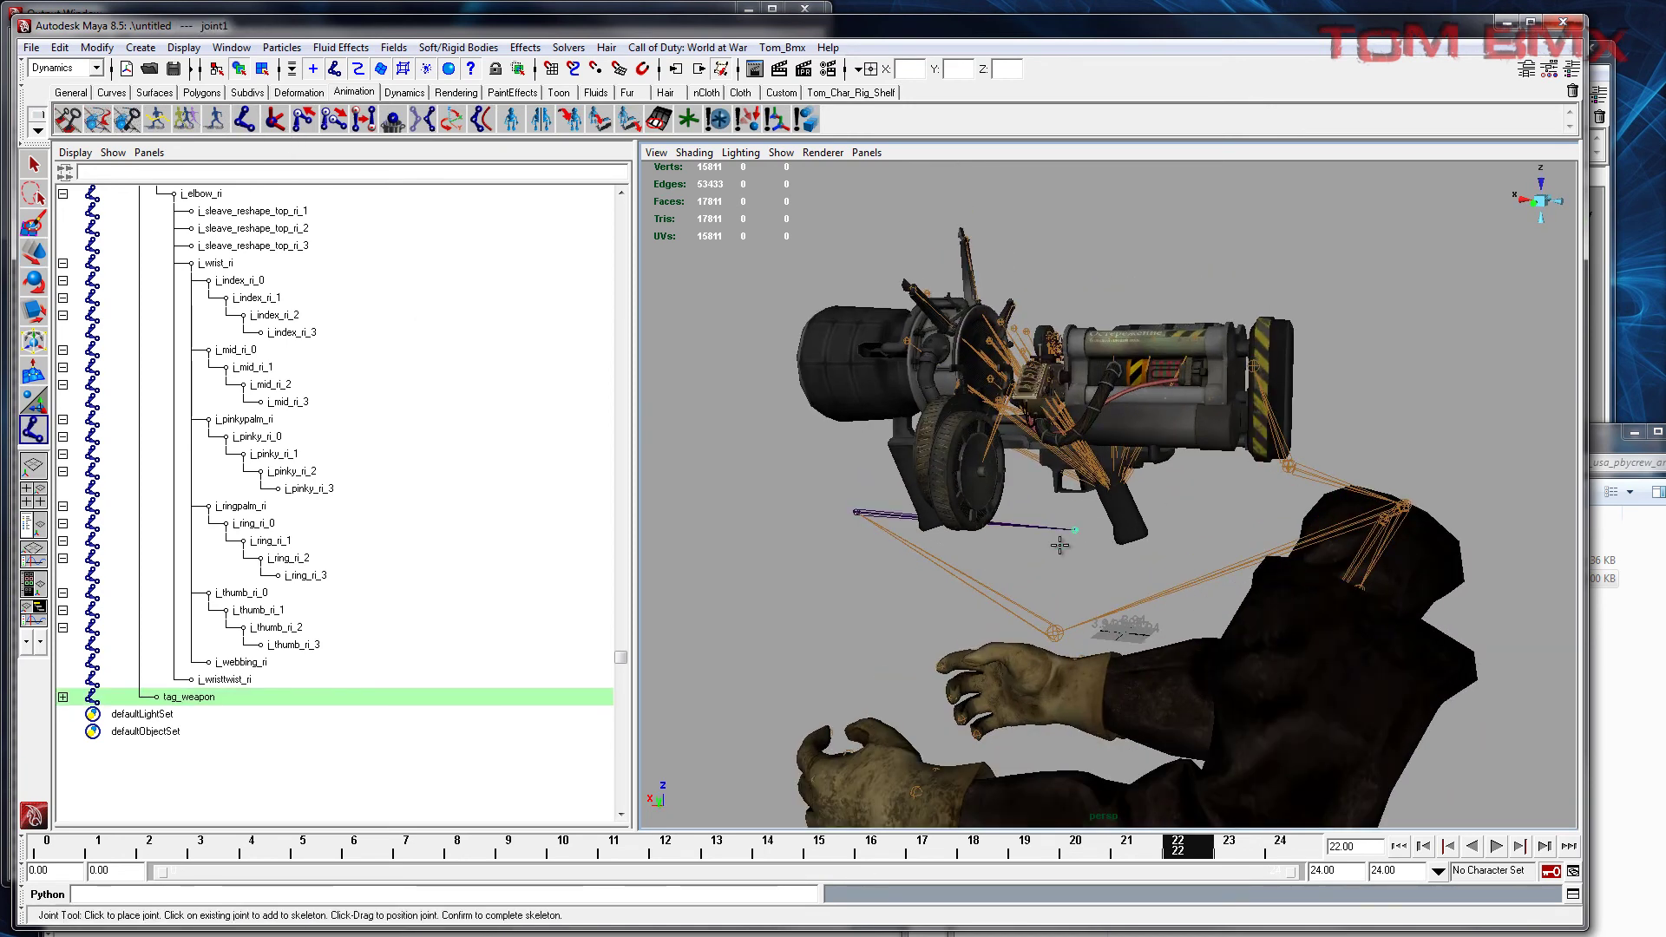
click(1053, 569)
Step: Try to connect the thundergun's j_gun joint directly to the arms' tag_weapon joint
key(4)
click(1119, 493)
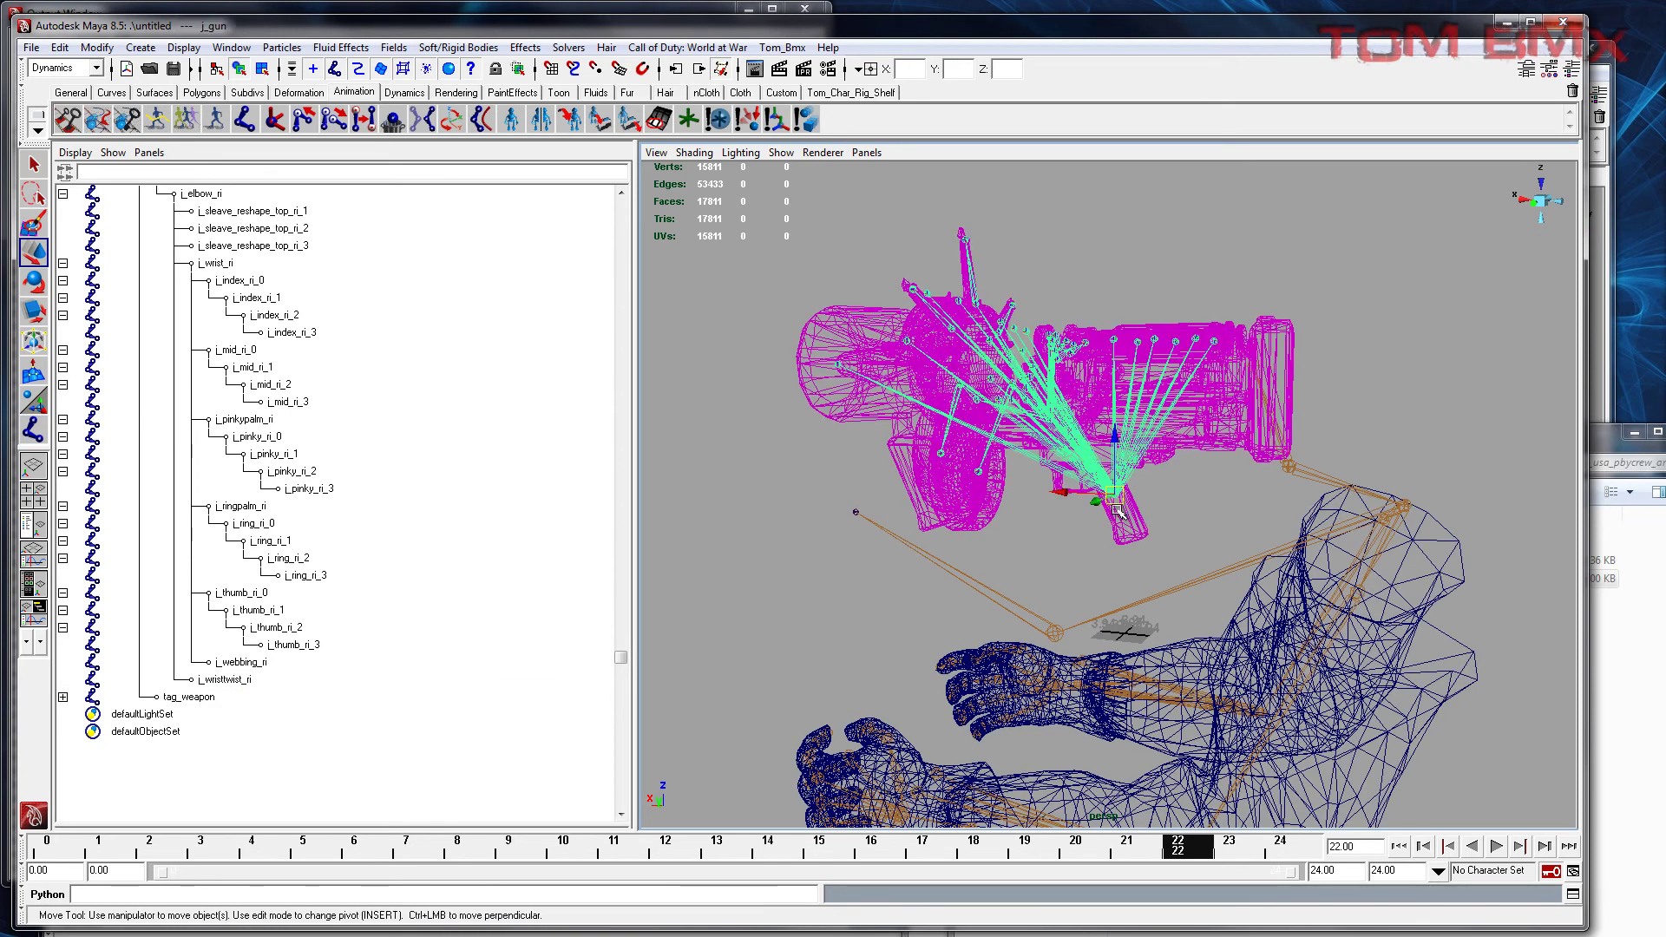
click(855, 512)
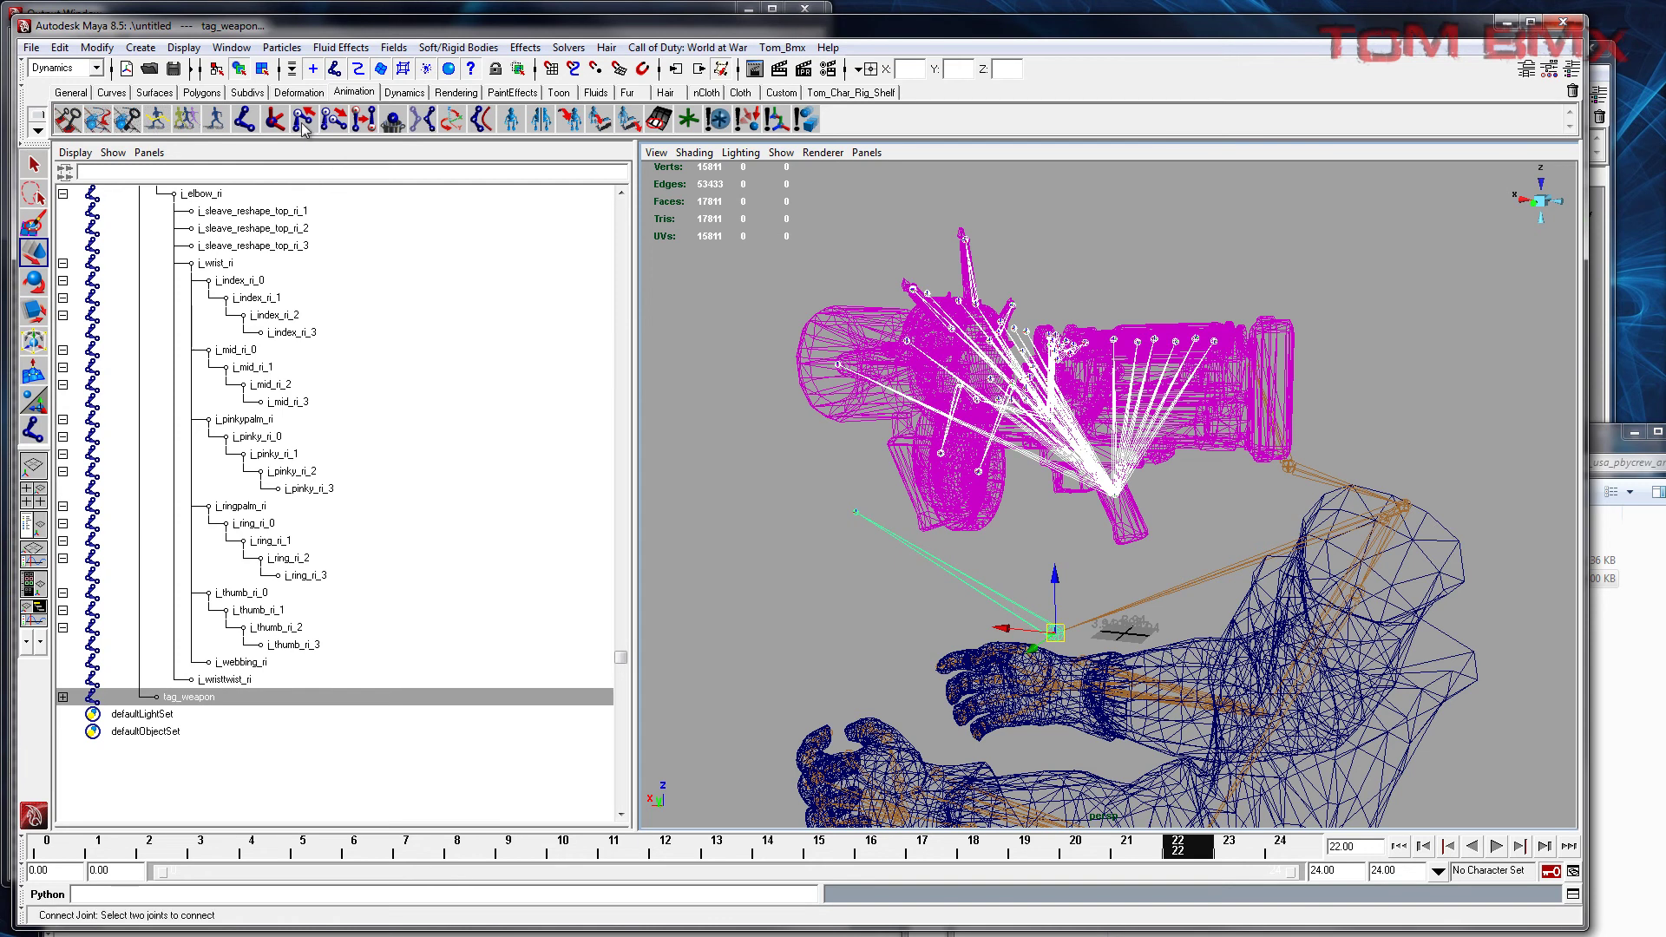
click(301, 130)
click(948, 638)
click(1076, 610)
middle_drag(1063, 646, 1046, 675)
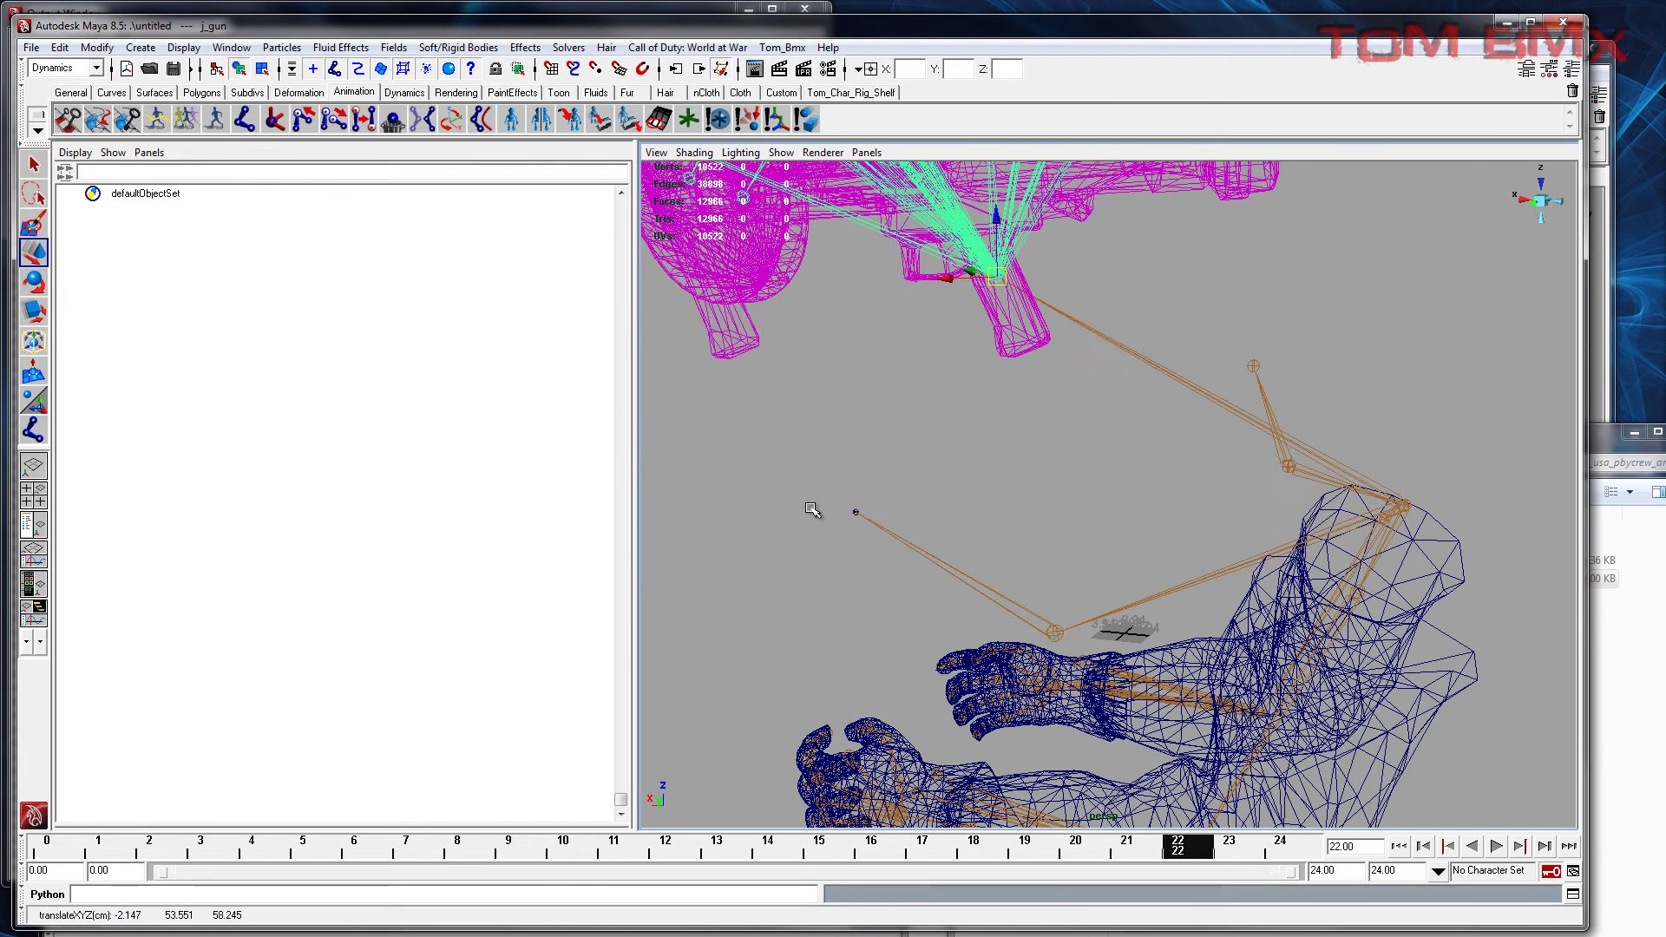
alt+drag(1027, 465, 1054, 473)
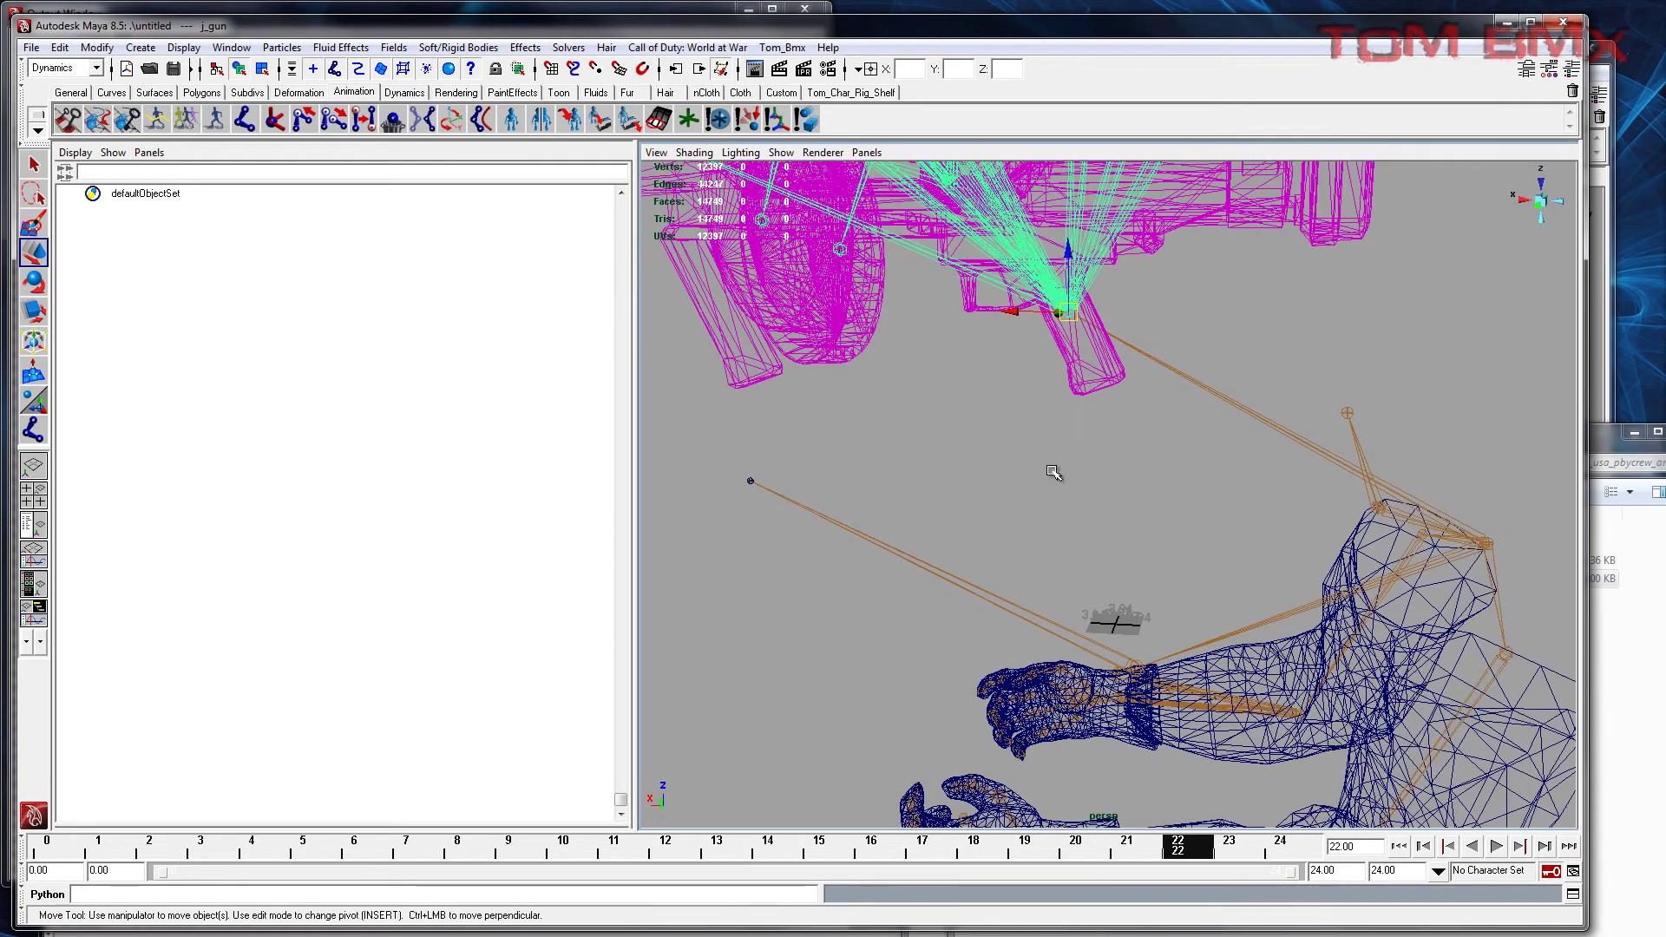
key(ctrl+z)
click(1033, 745)
click(1068, 701)
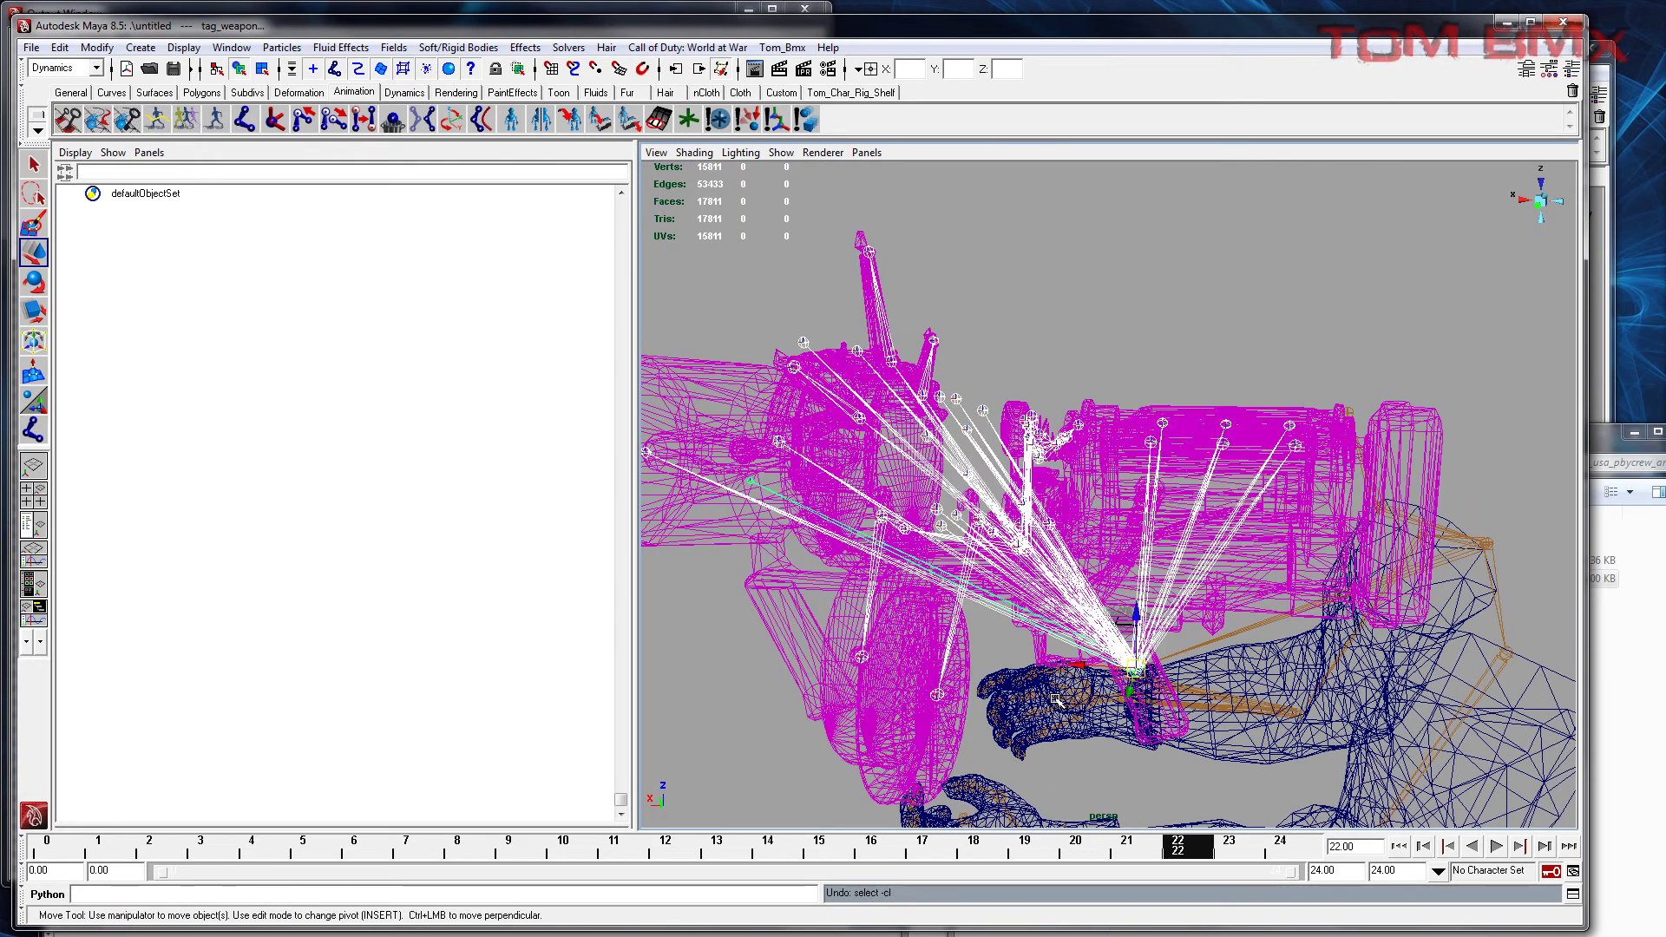
Step: Connect the thundergun's j_gun joint to the new child joint of the arms' tag_weapon using Connect Joint
click(1093, 493)
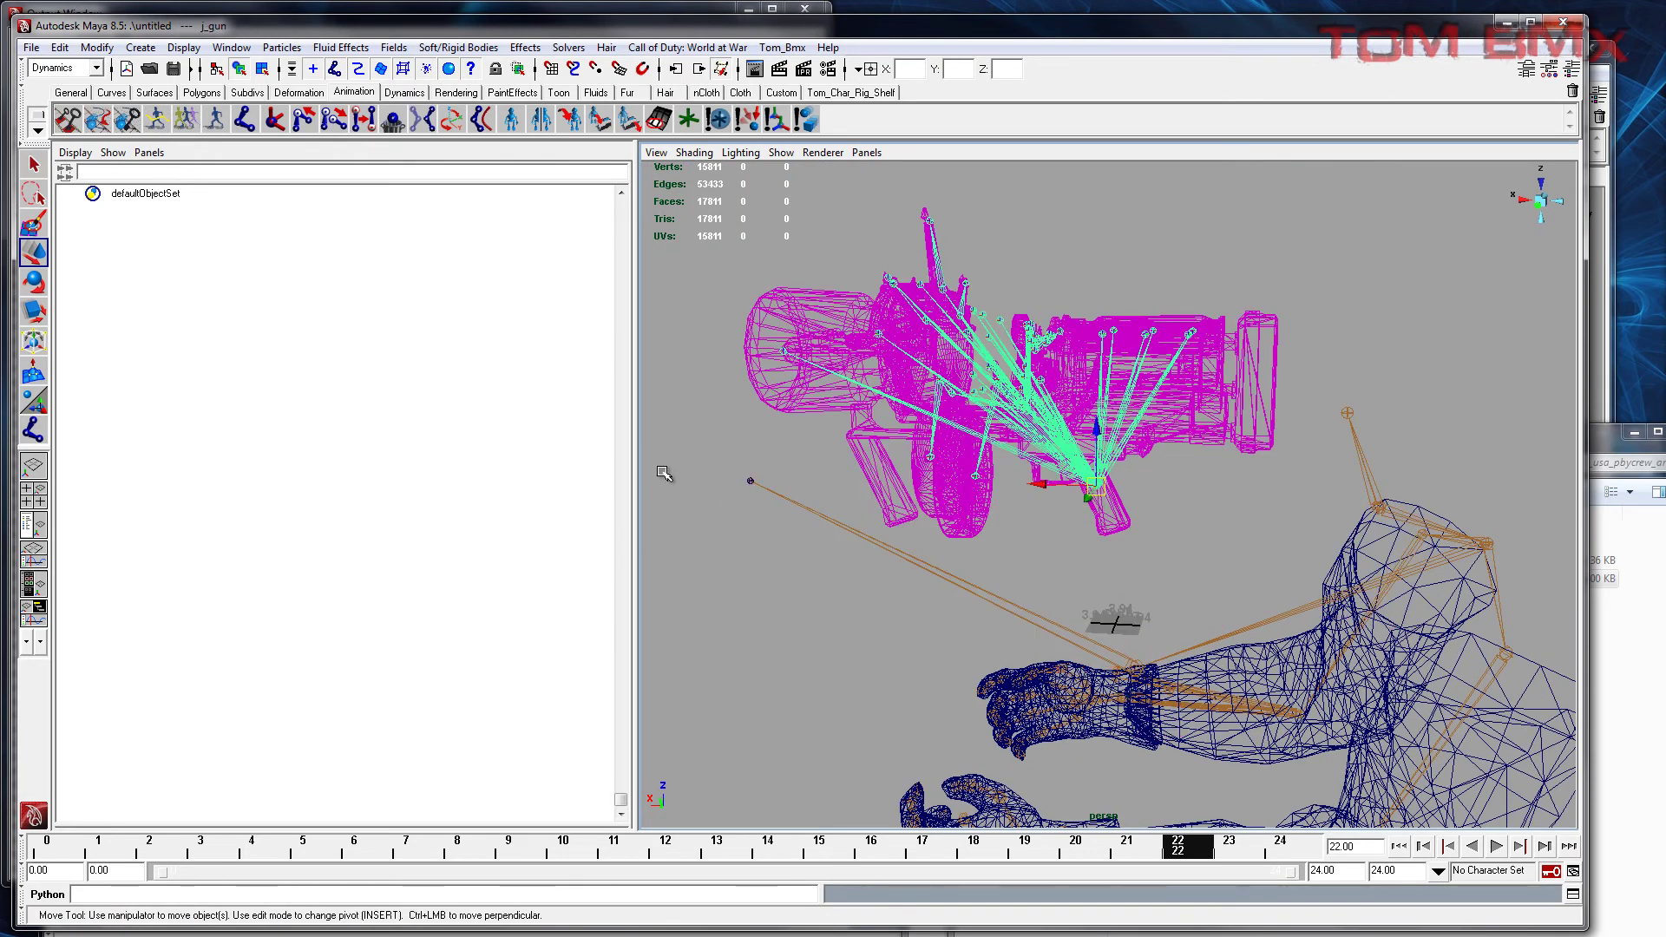
click(749, 479)
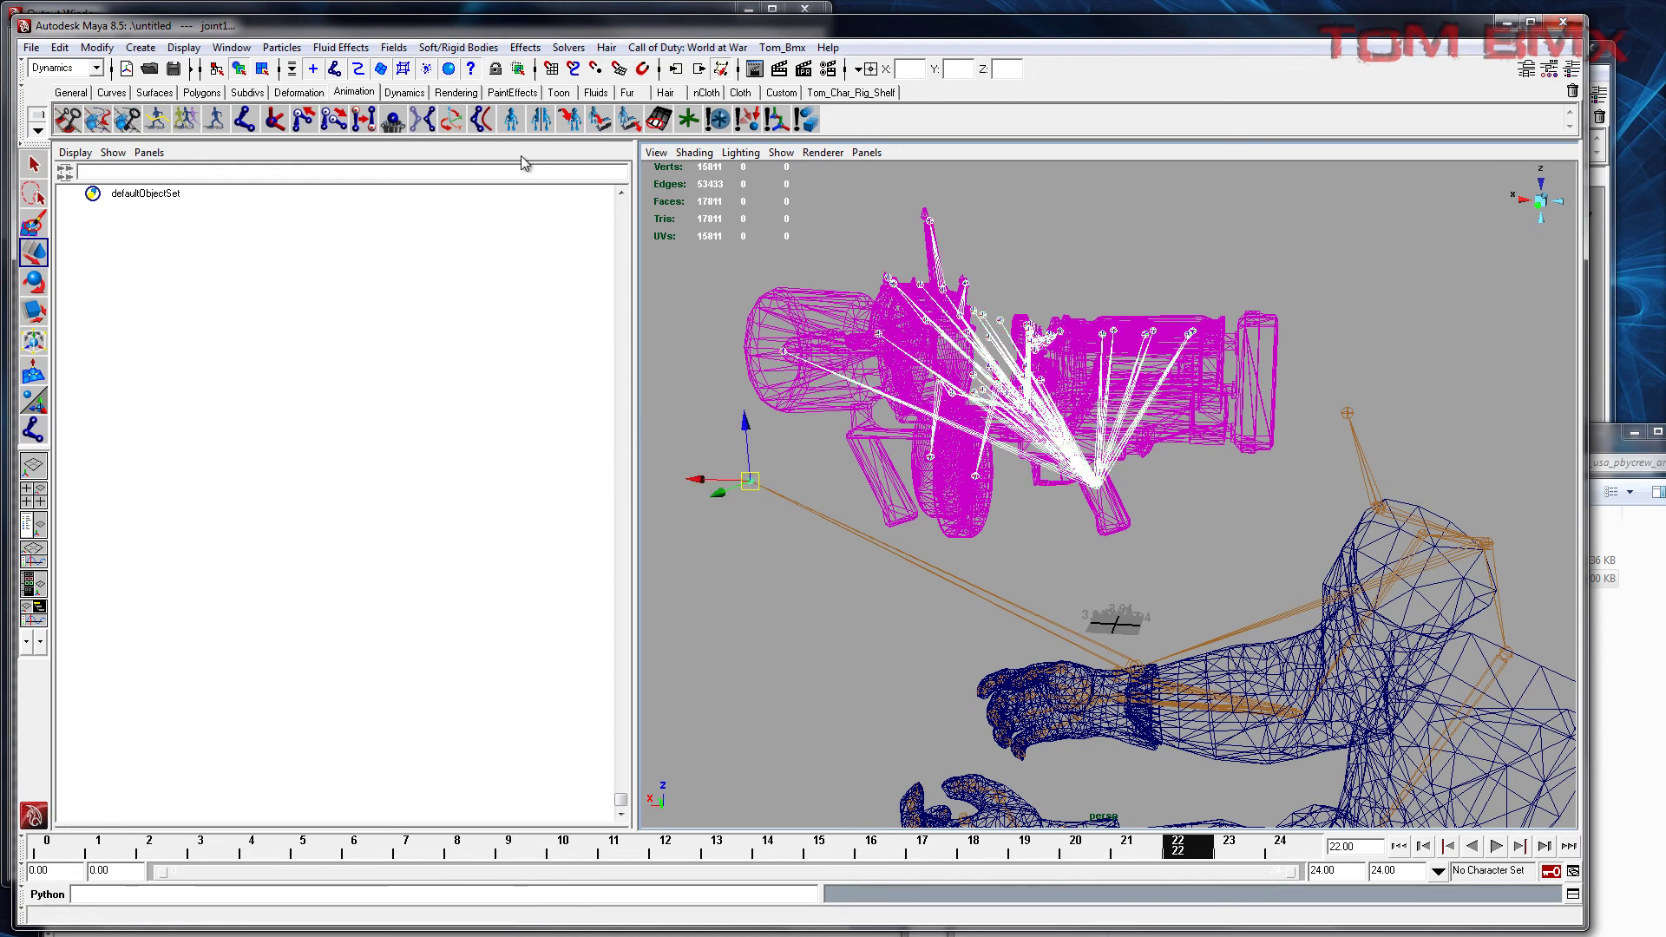
click(303, 121)
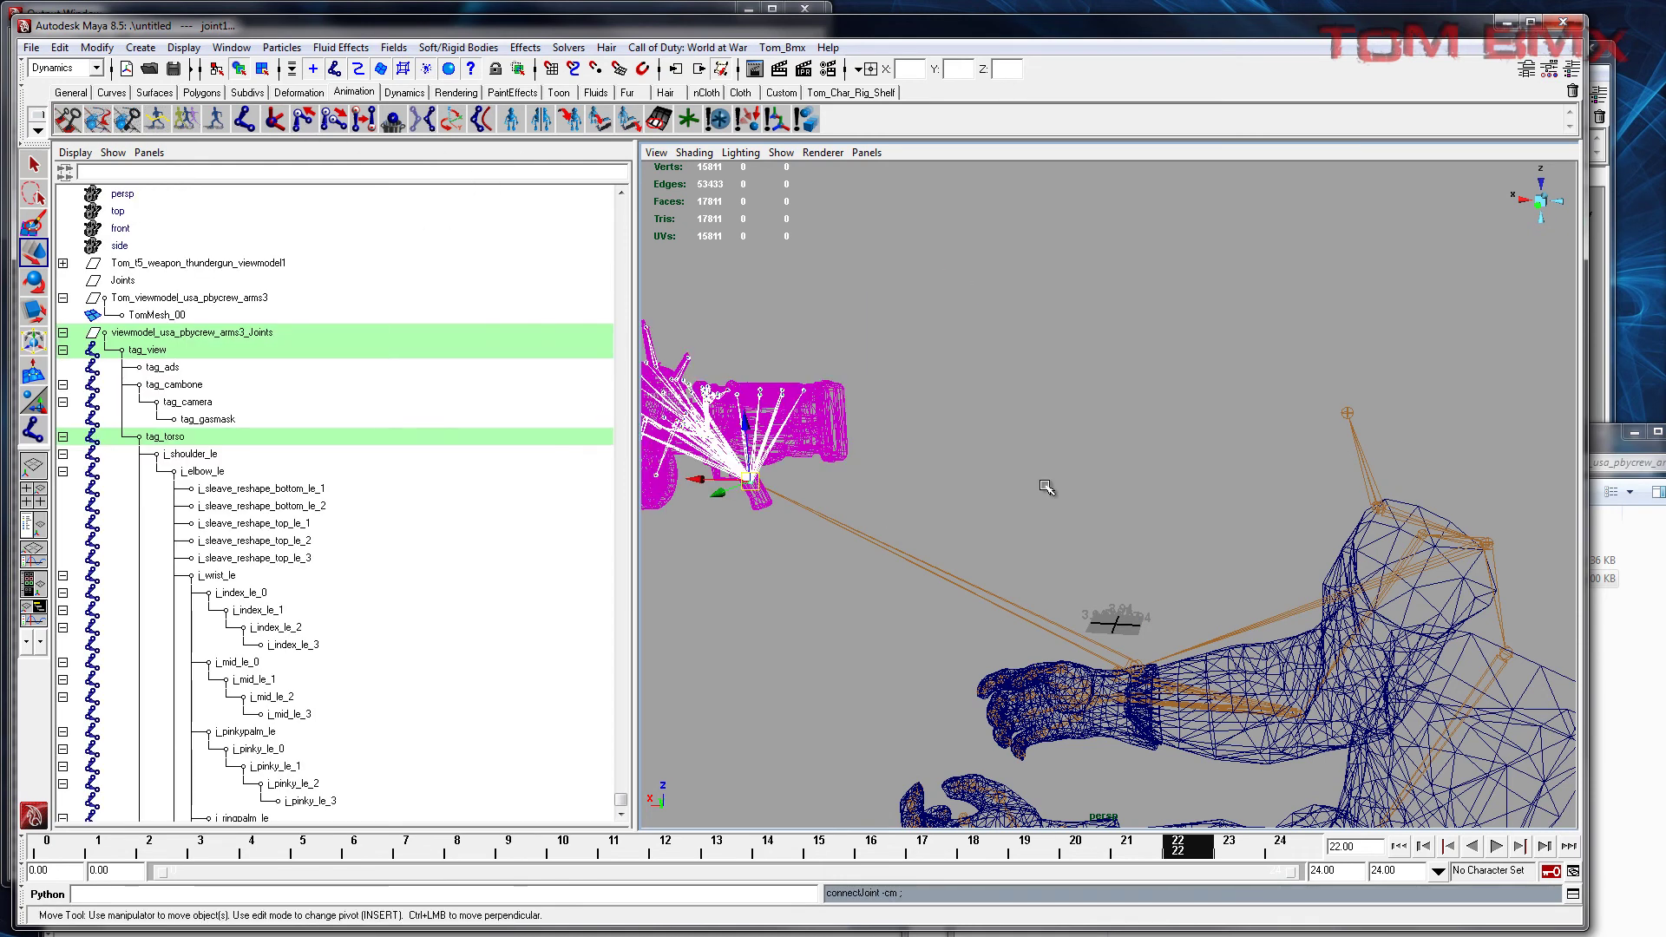
alt+middle_drag(681, 514, 822, 517)
click(906, 557)
alt+drag(908, 558, 1003, 524)
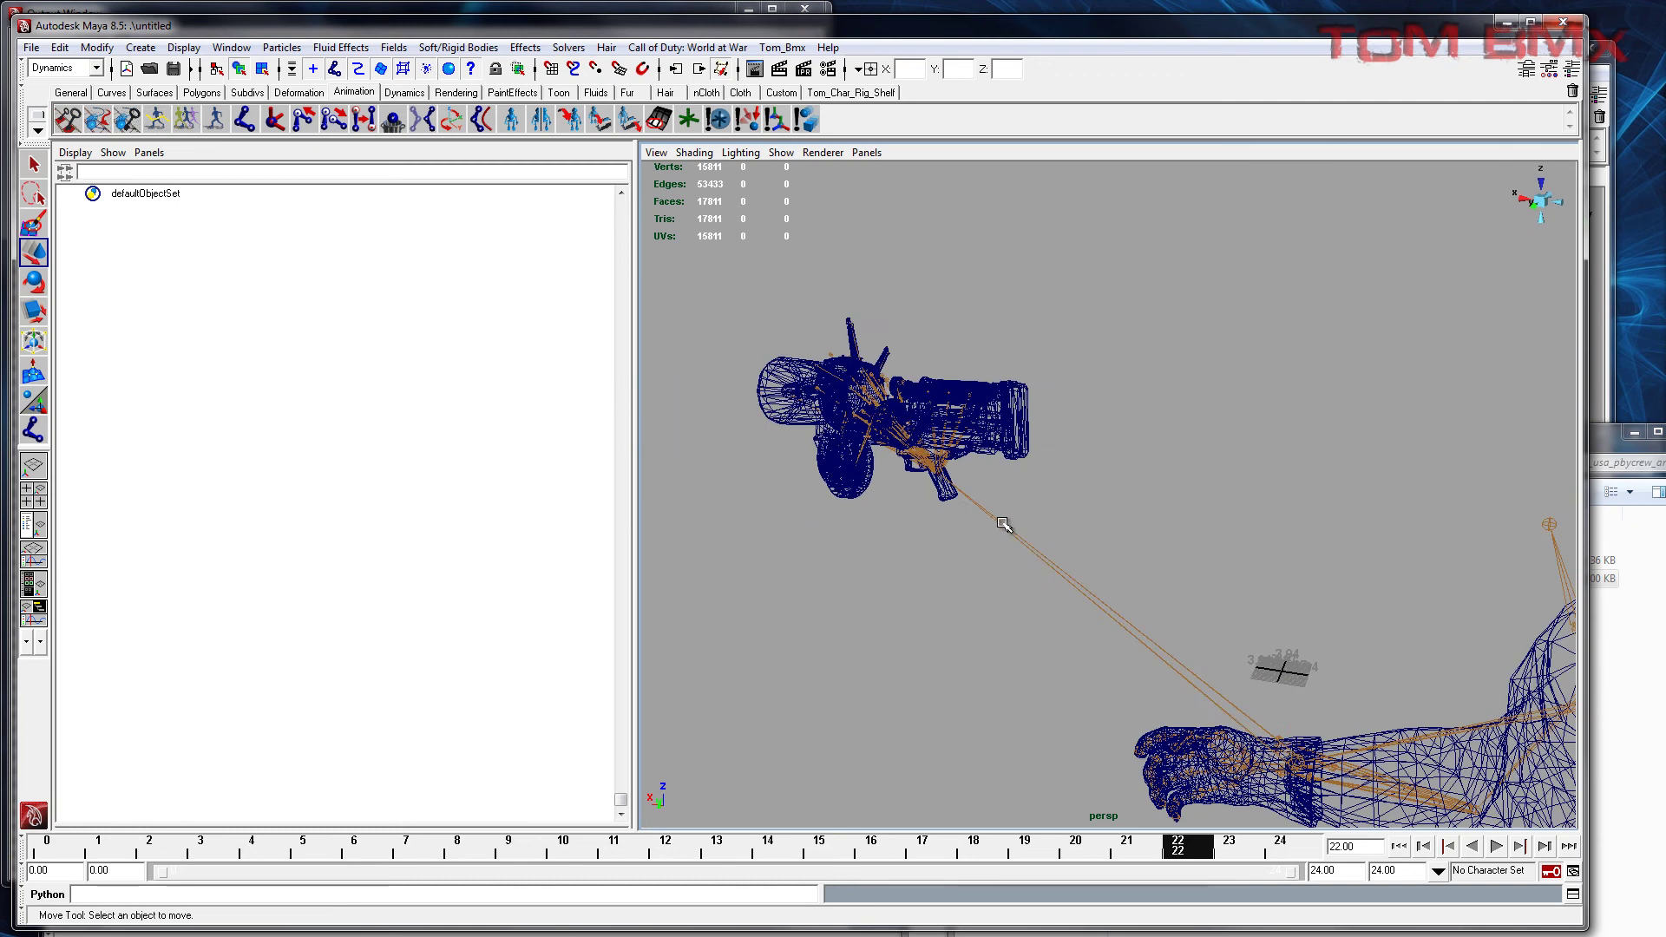
Step: Try rotating the tag_weapon joint with the connected thundergun, and undo the rotation
click(1002, 531)
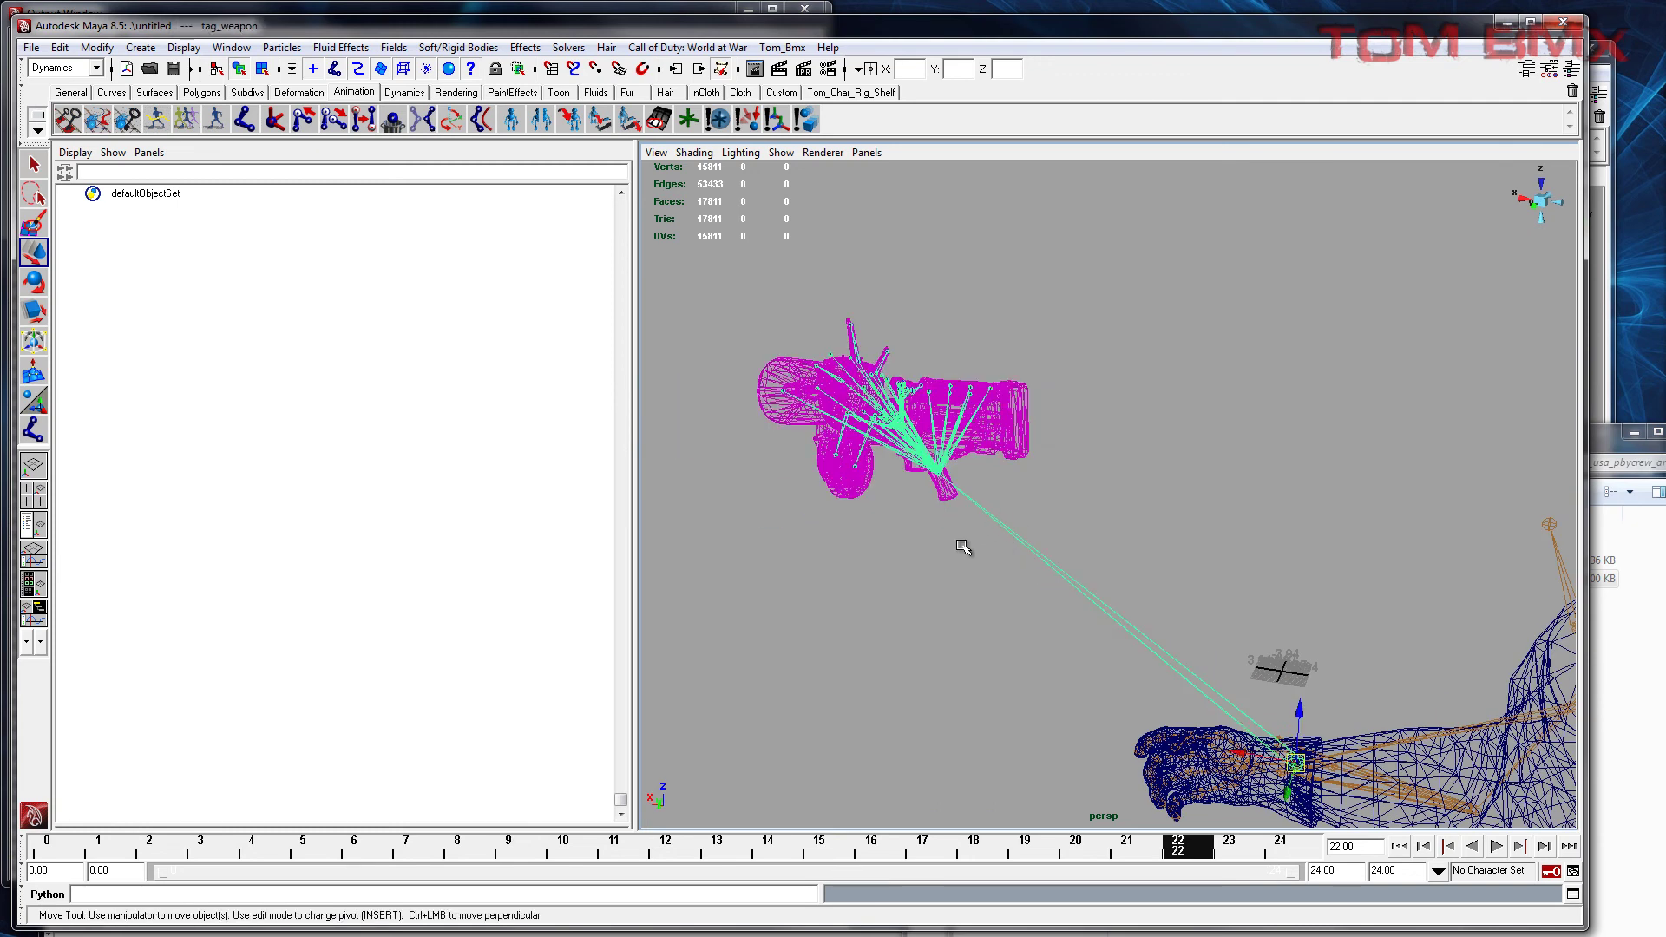
alt+drag(955, 548, 990, 560)
key(e)
mouse_move(1267, 776)
mouse_down()
mouse_move(1249, 772)
mouse_move(1265, 775)
mouse_up()
key(ctrl+z)
Step: Move the thundergun's j_gun joint onto the arms' tag_weapon joint at the hand
click(949, 590)
click(928, 485)
key(w)
drag(924, 494, 769, 809)
drag(921, 481, 954, 494)
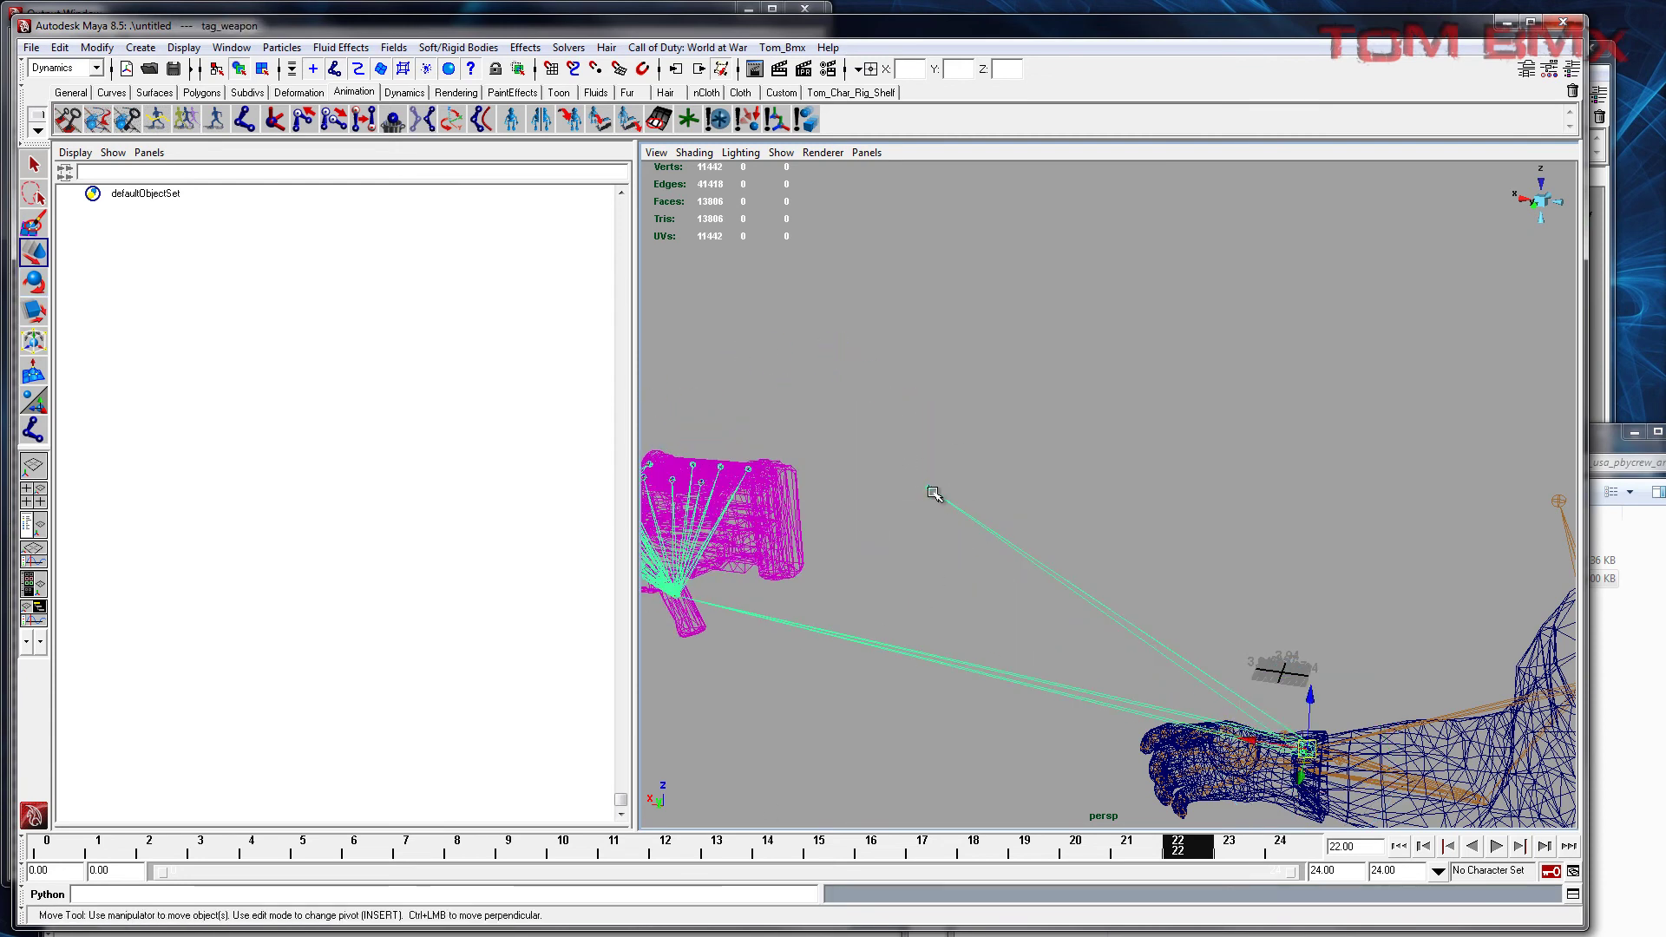
click(925, 491)
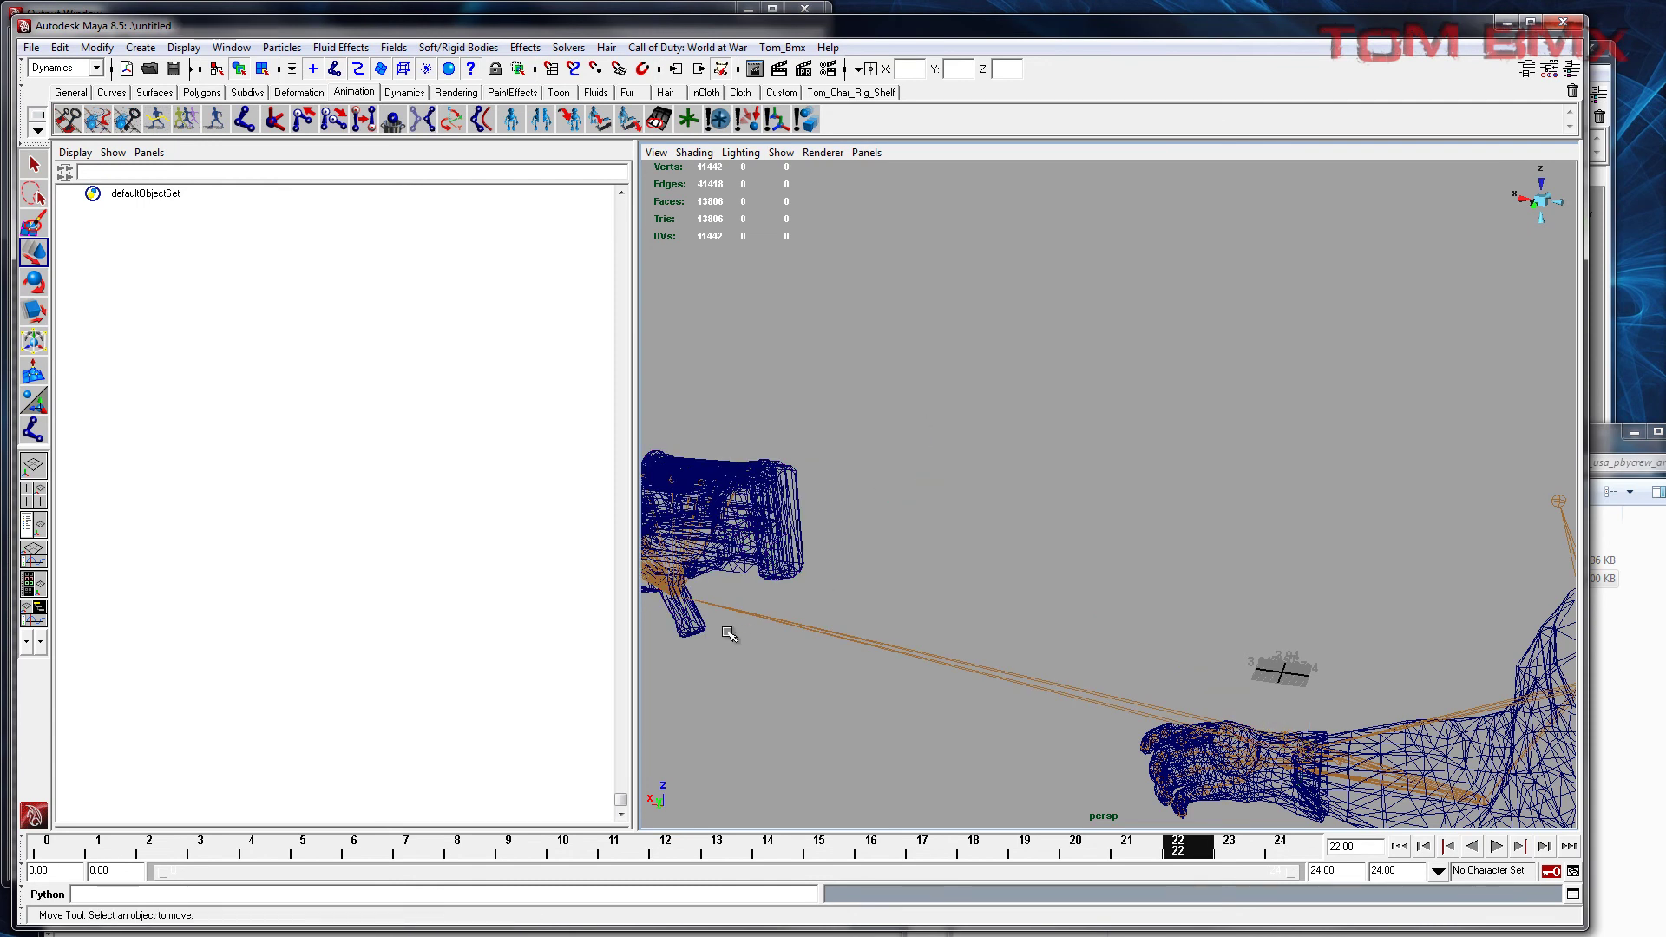
click(684, 589)
drag(676, 593, 1304, 755)
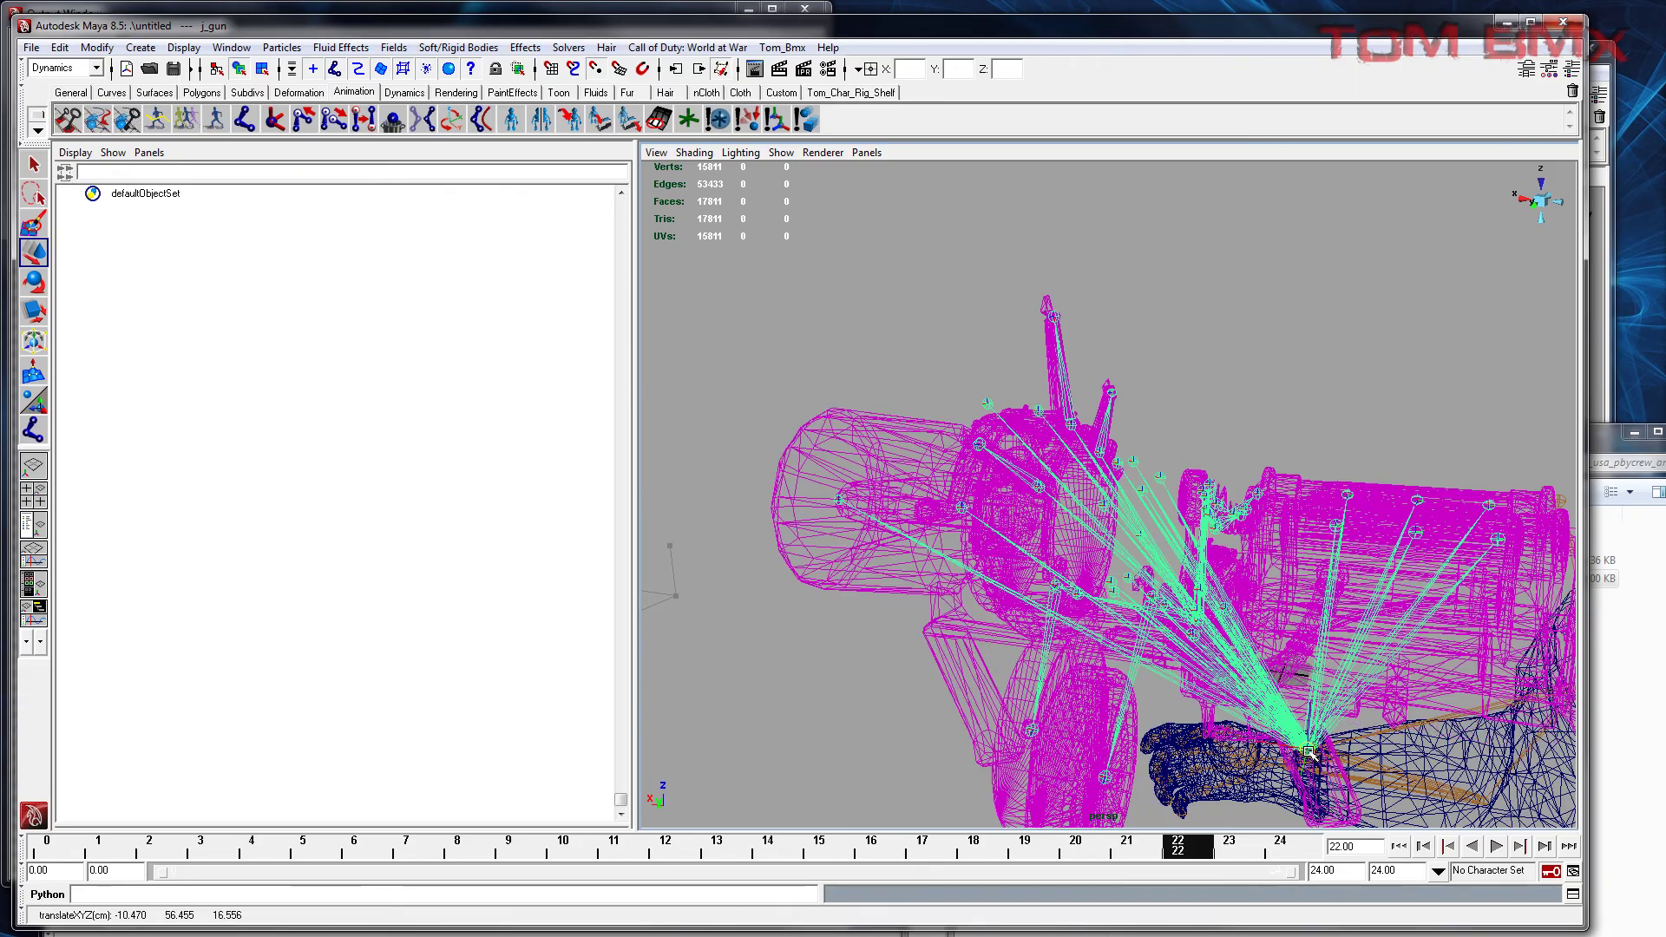
Step: Display the arms and thundergun textured in the perspective view and set the timeline to frame 0
alt+drag(1437, 777, 1034, 690)
alt+middle_drag(1326, 597, 1250, 577)
drag(1270, 517, 1085, 565)
mouse_move(1133, 491)
mouse_down()
mouse_move(1043, 634)
mouse_move(998, 656)
mouse_up()
click(1142, 231)
scroll(1283, 576, down, 3)
mouse_move(1319, 587)
alt+mouse_down()
mouse_move(959, 643)
mouse_move(1042, 642)
alt+mouse_up()
key(6)
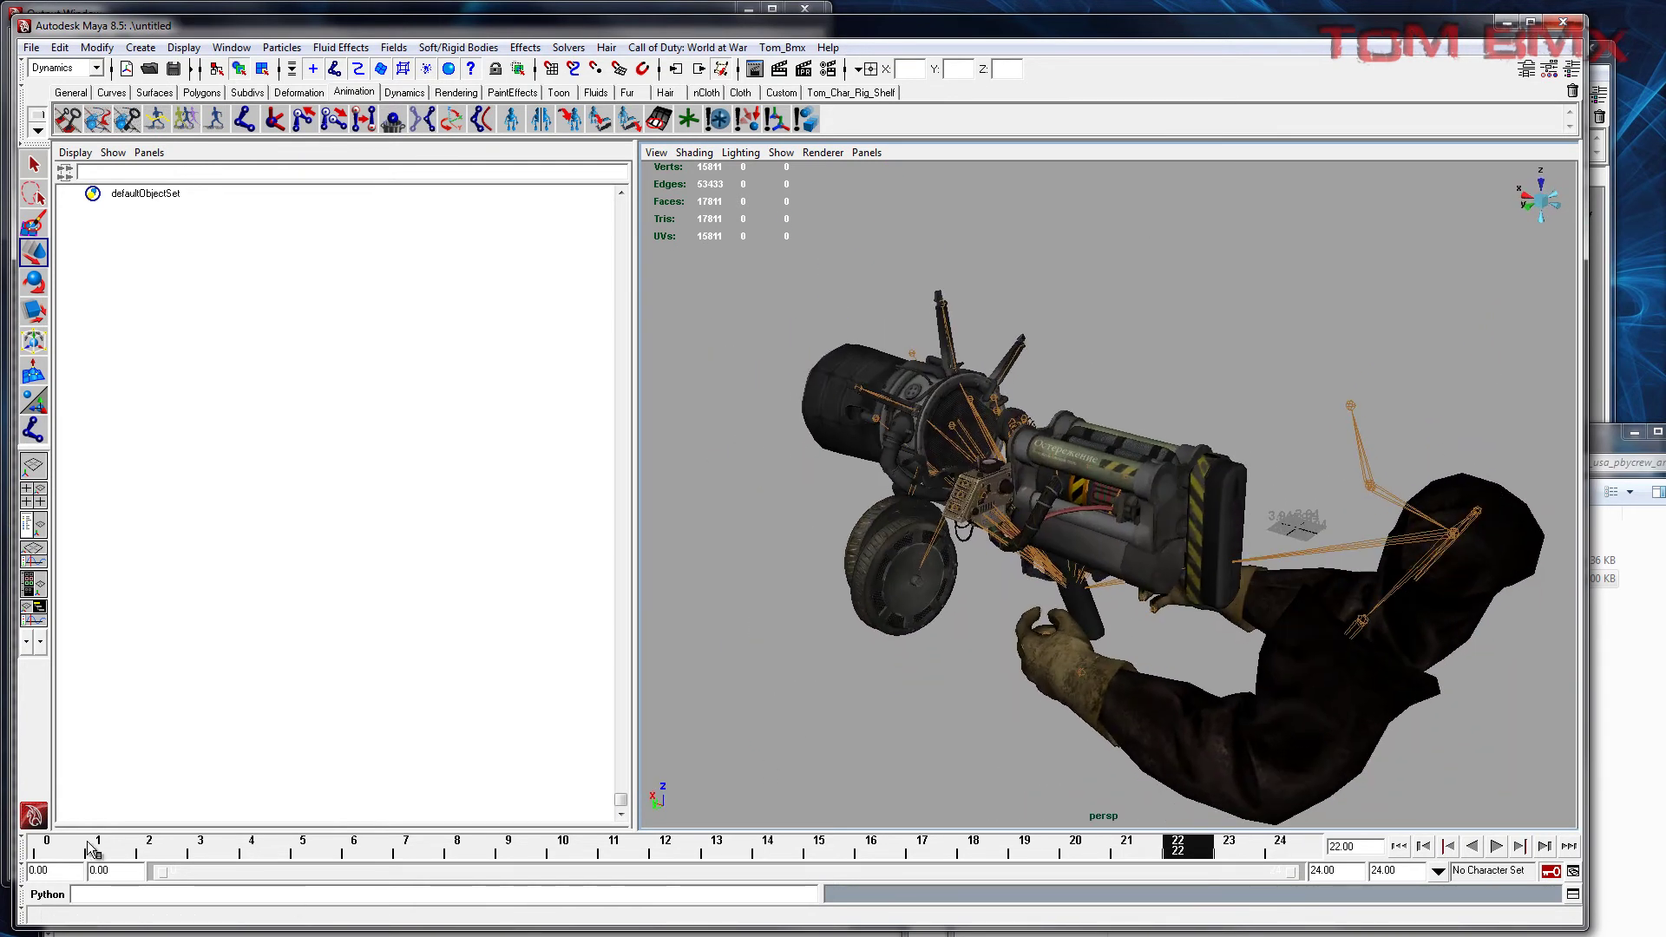
click(52, 855)
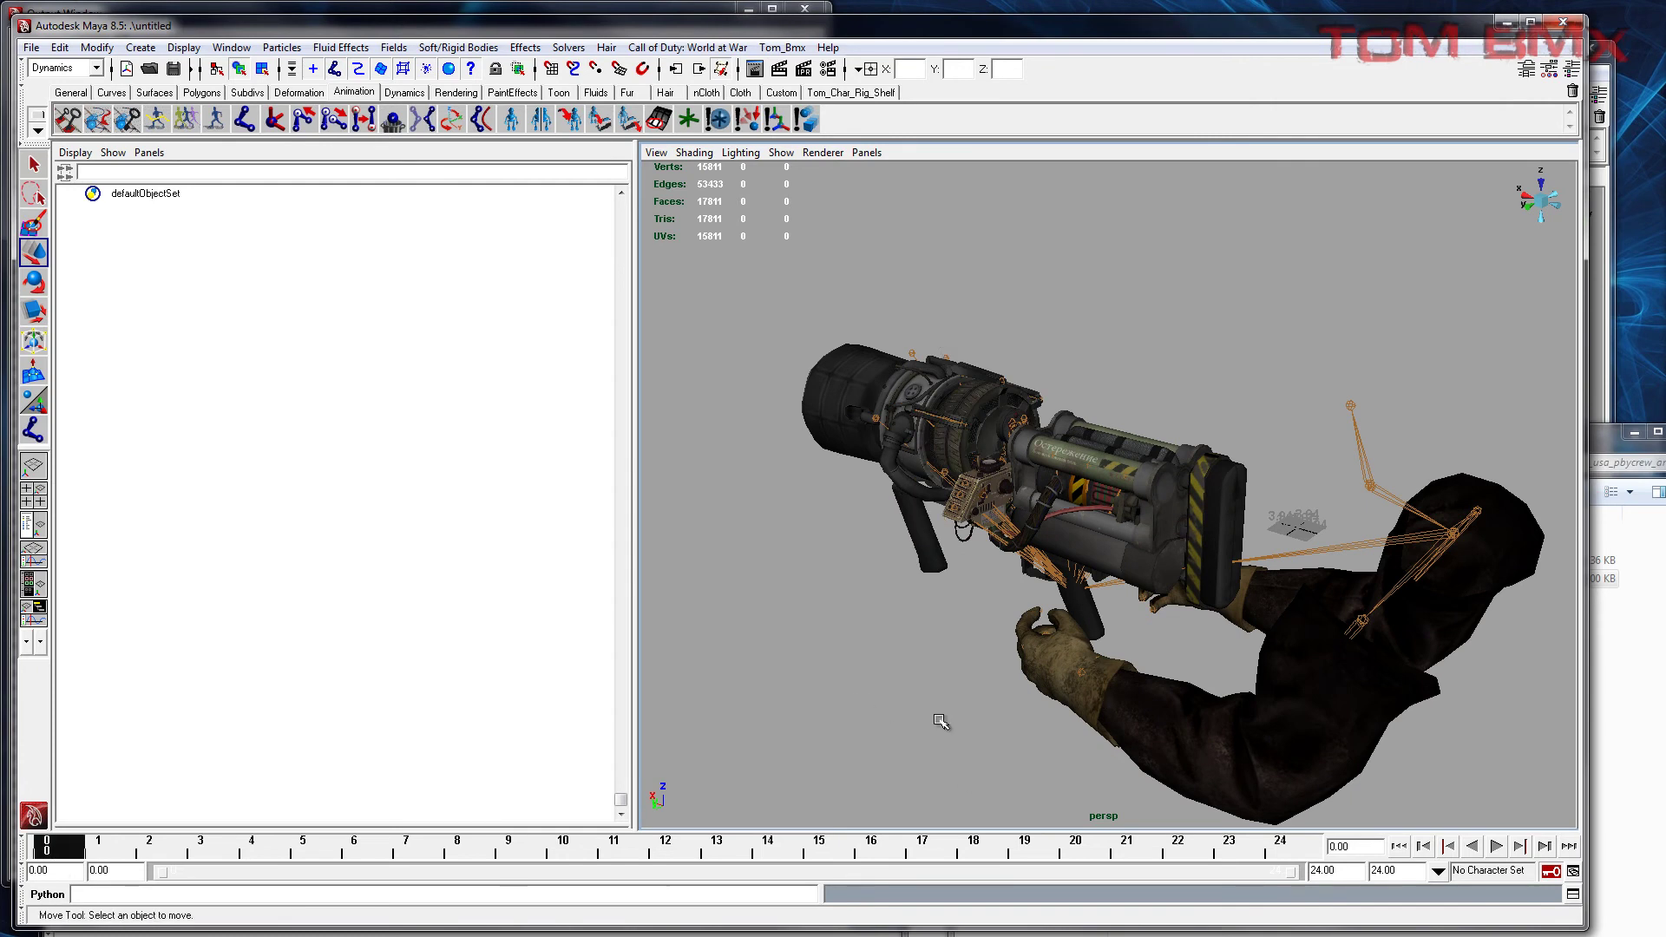
alt+drag(940, 720, 976, 675)
Step: Import the COD xAnim file viewmodel_thundergun_last_fire.tanim onto the connected arms and thundergun
click(31, 48)
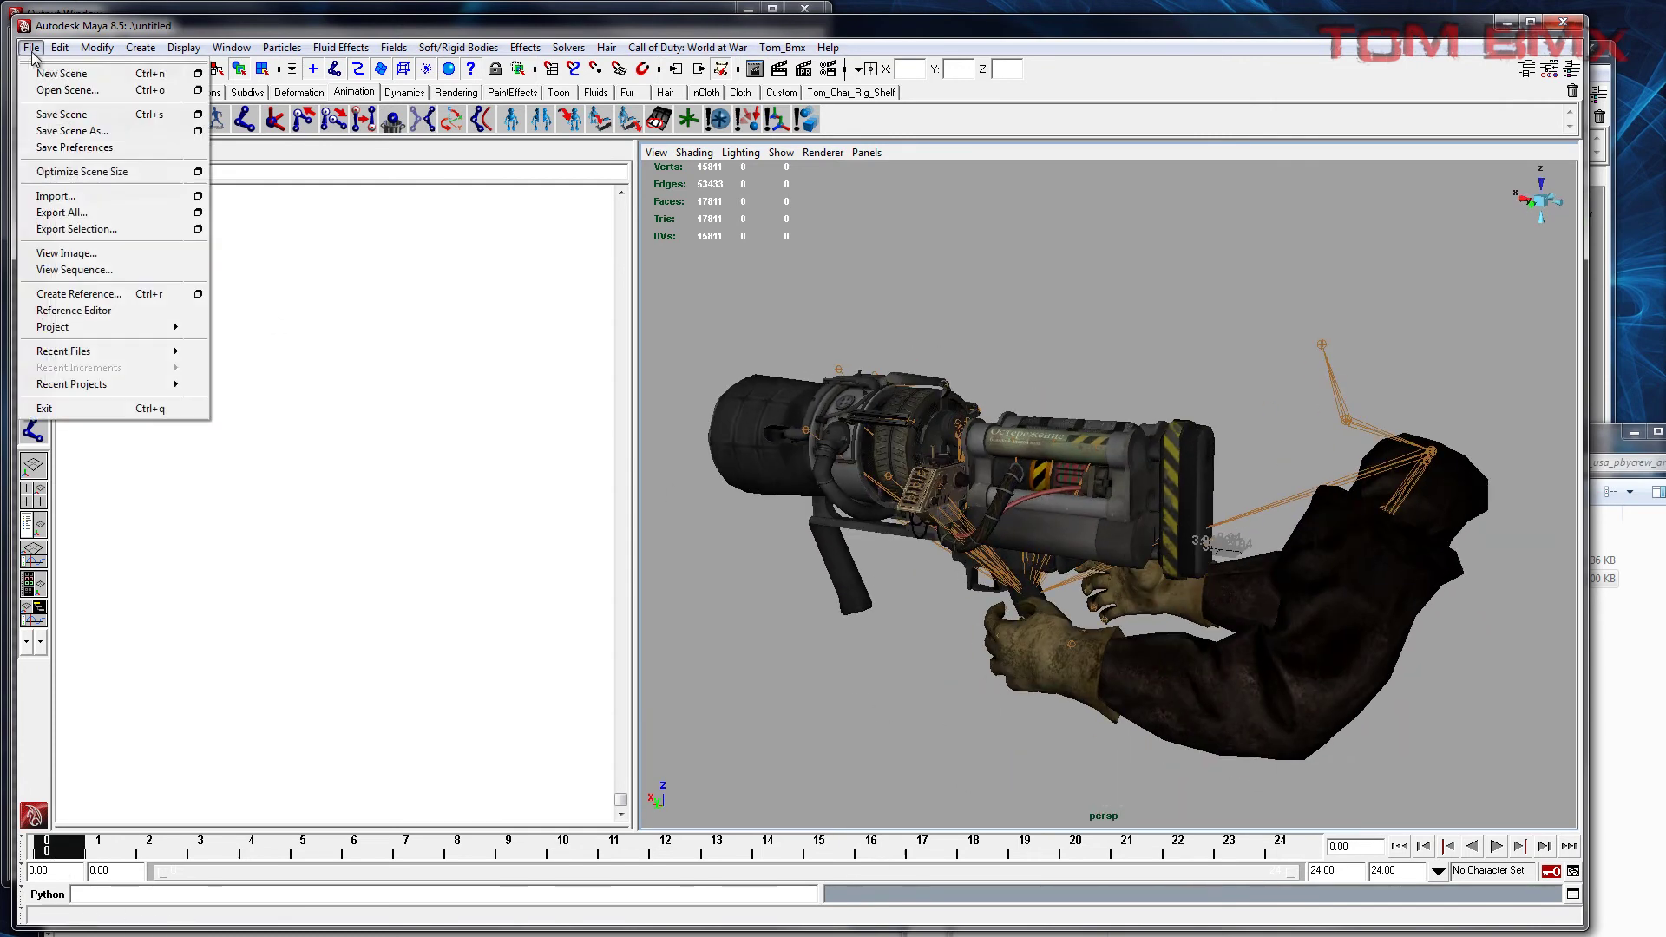
click(85, 198)
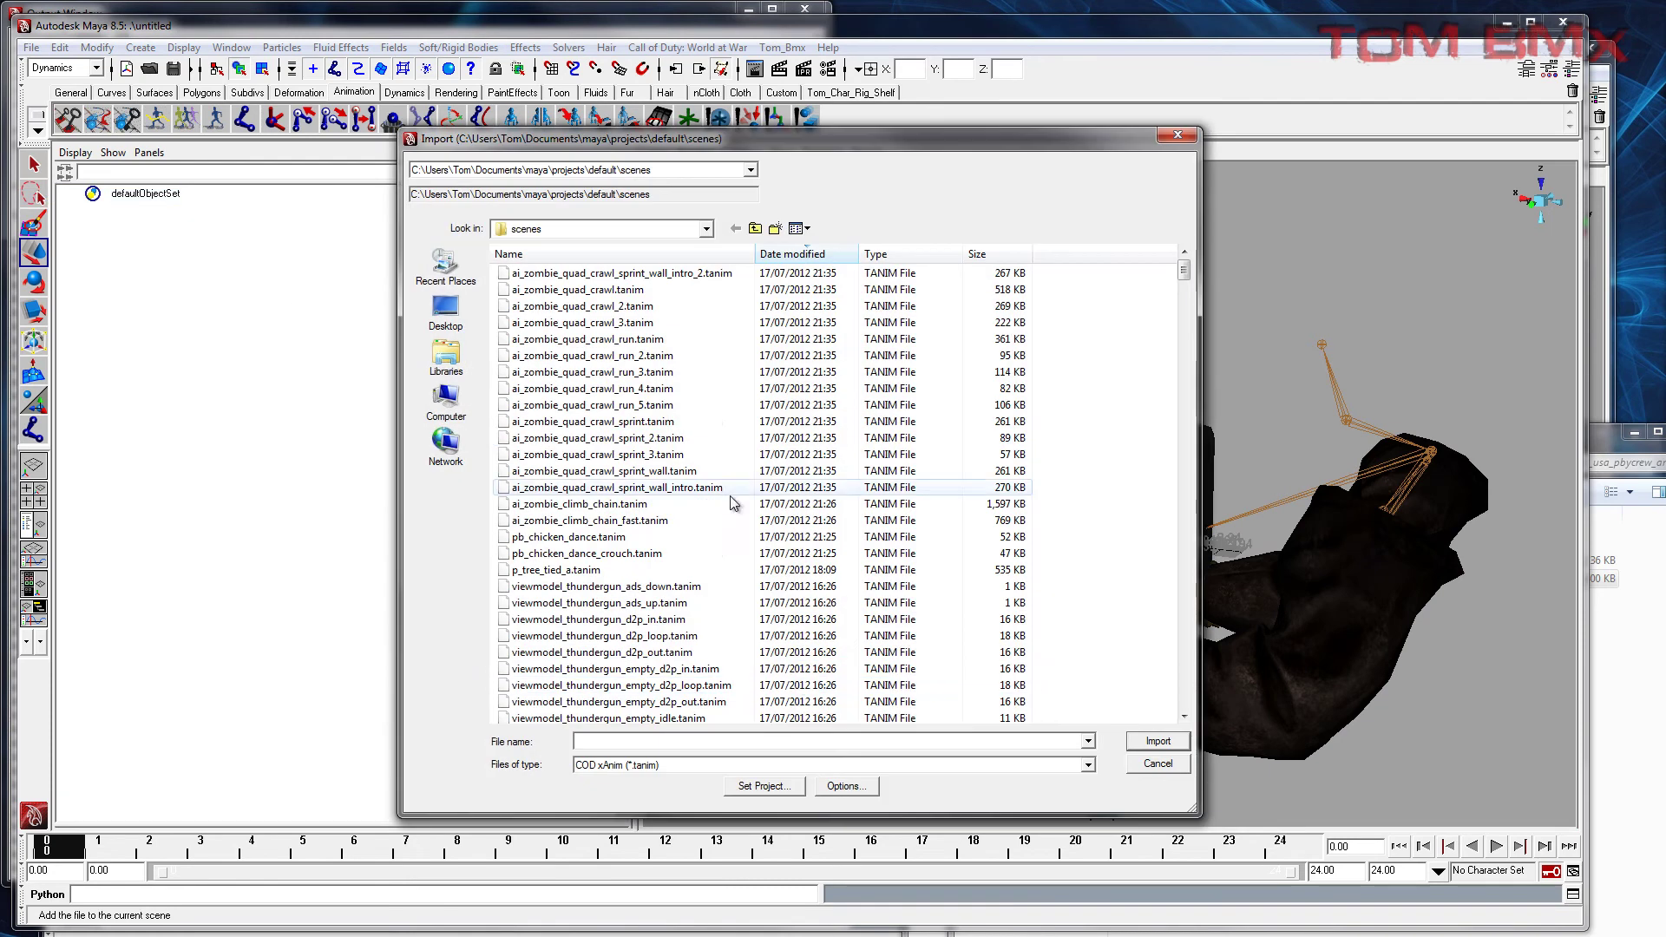
click(775, 490)
scroll(768, 529, down, 5)
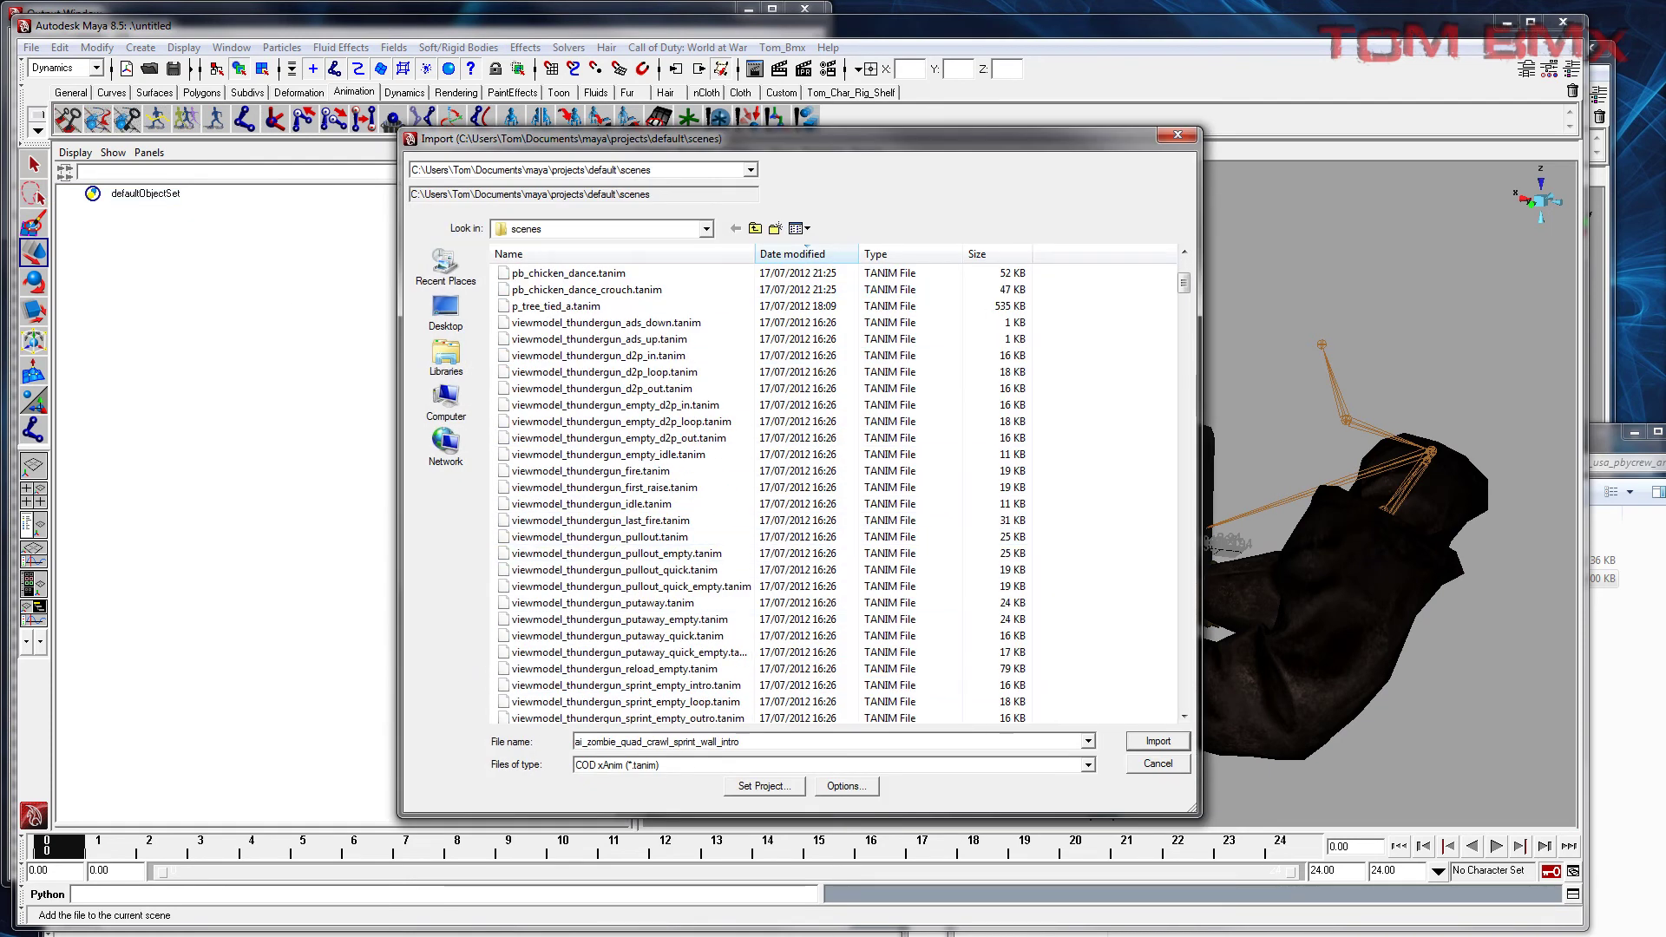
double_click(601, 520)
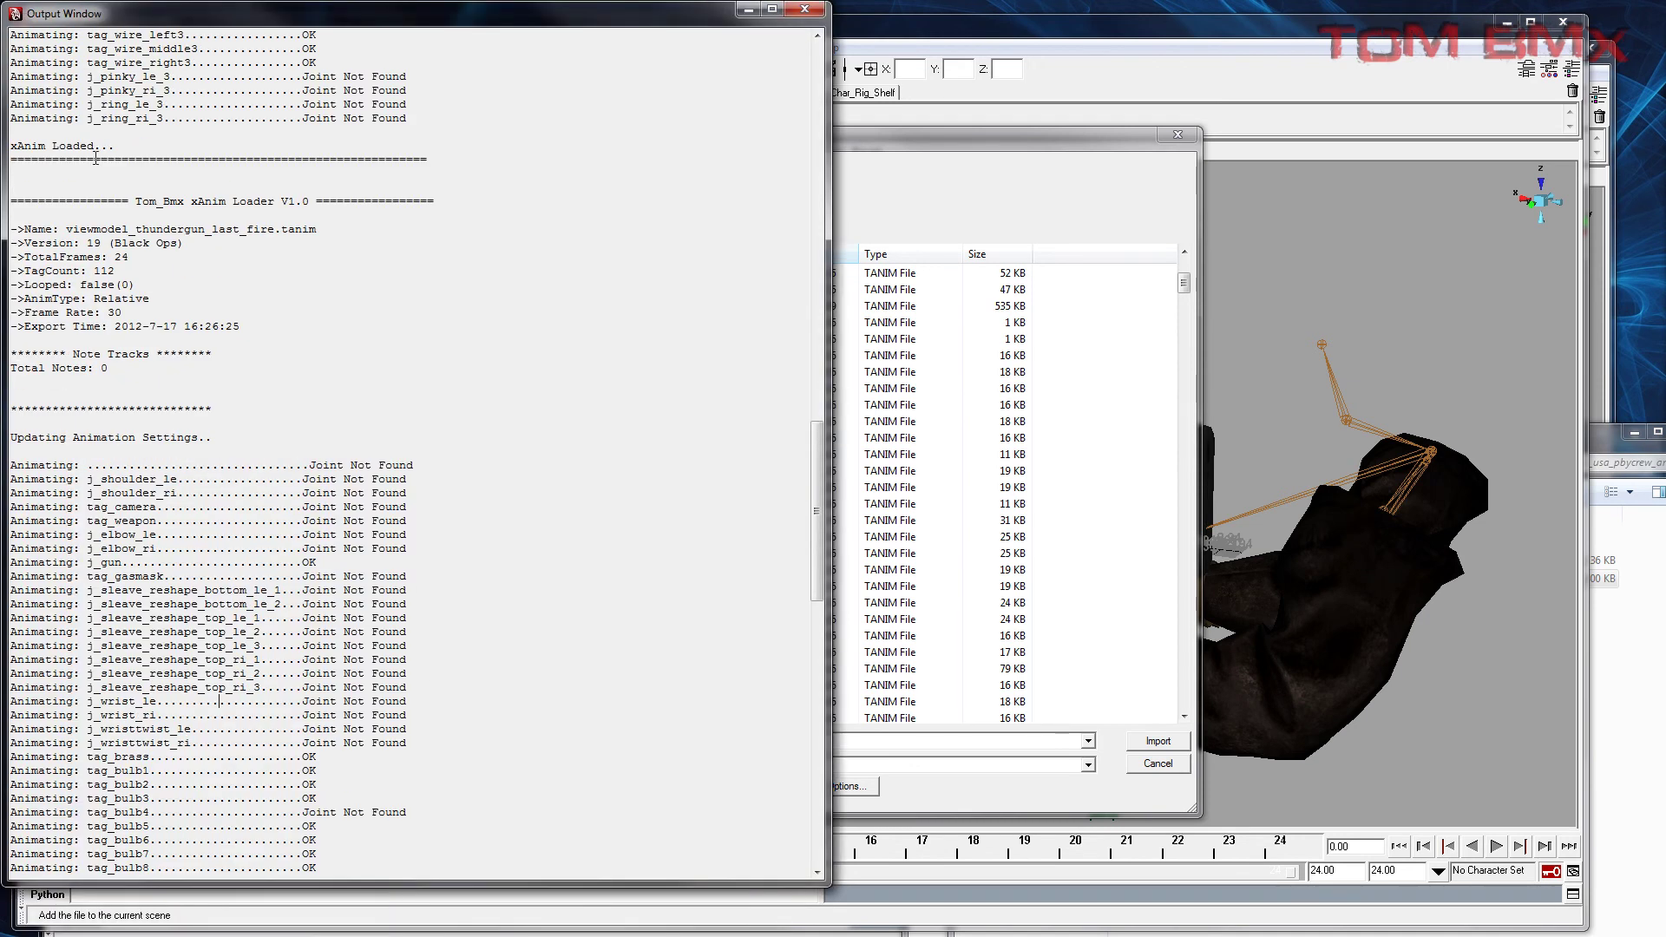
click(918, 155)
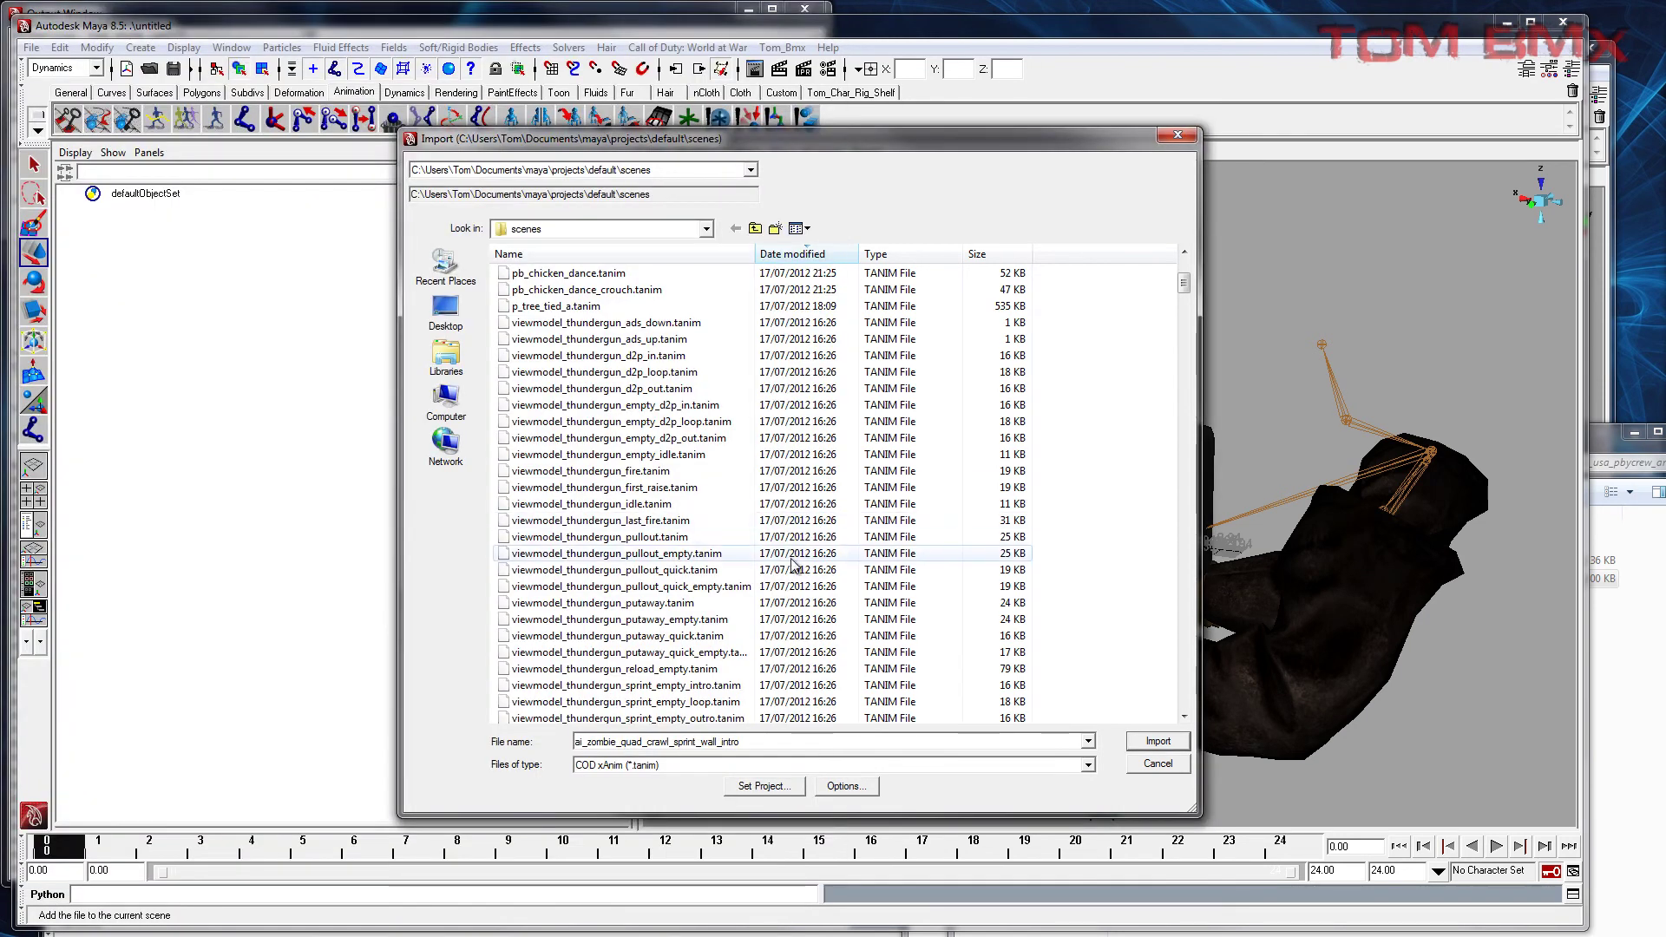
double_click(687, 521)
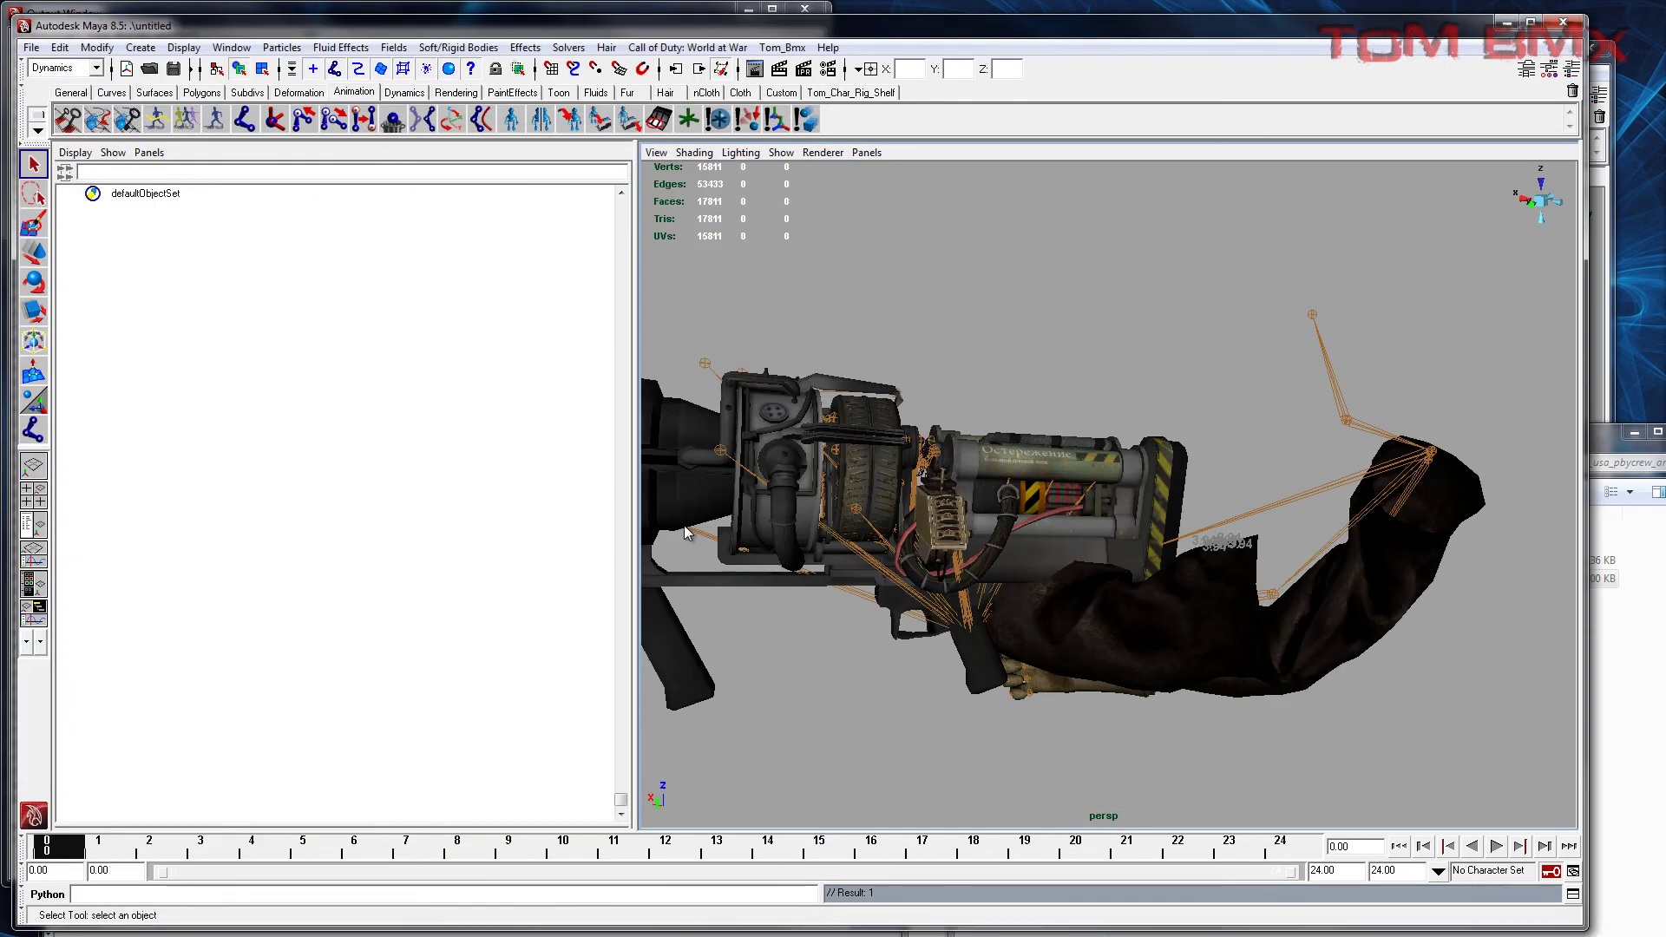
Step: Enlarge the perspective view to a single pane and play the imported firing animation from both sides
alt+drag(1296, 483, 760, 424)
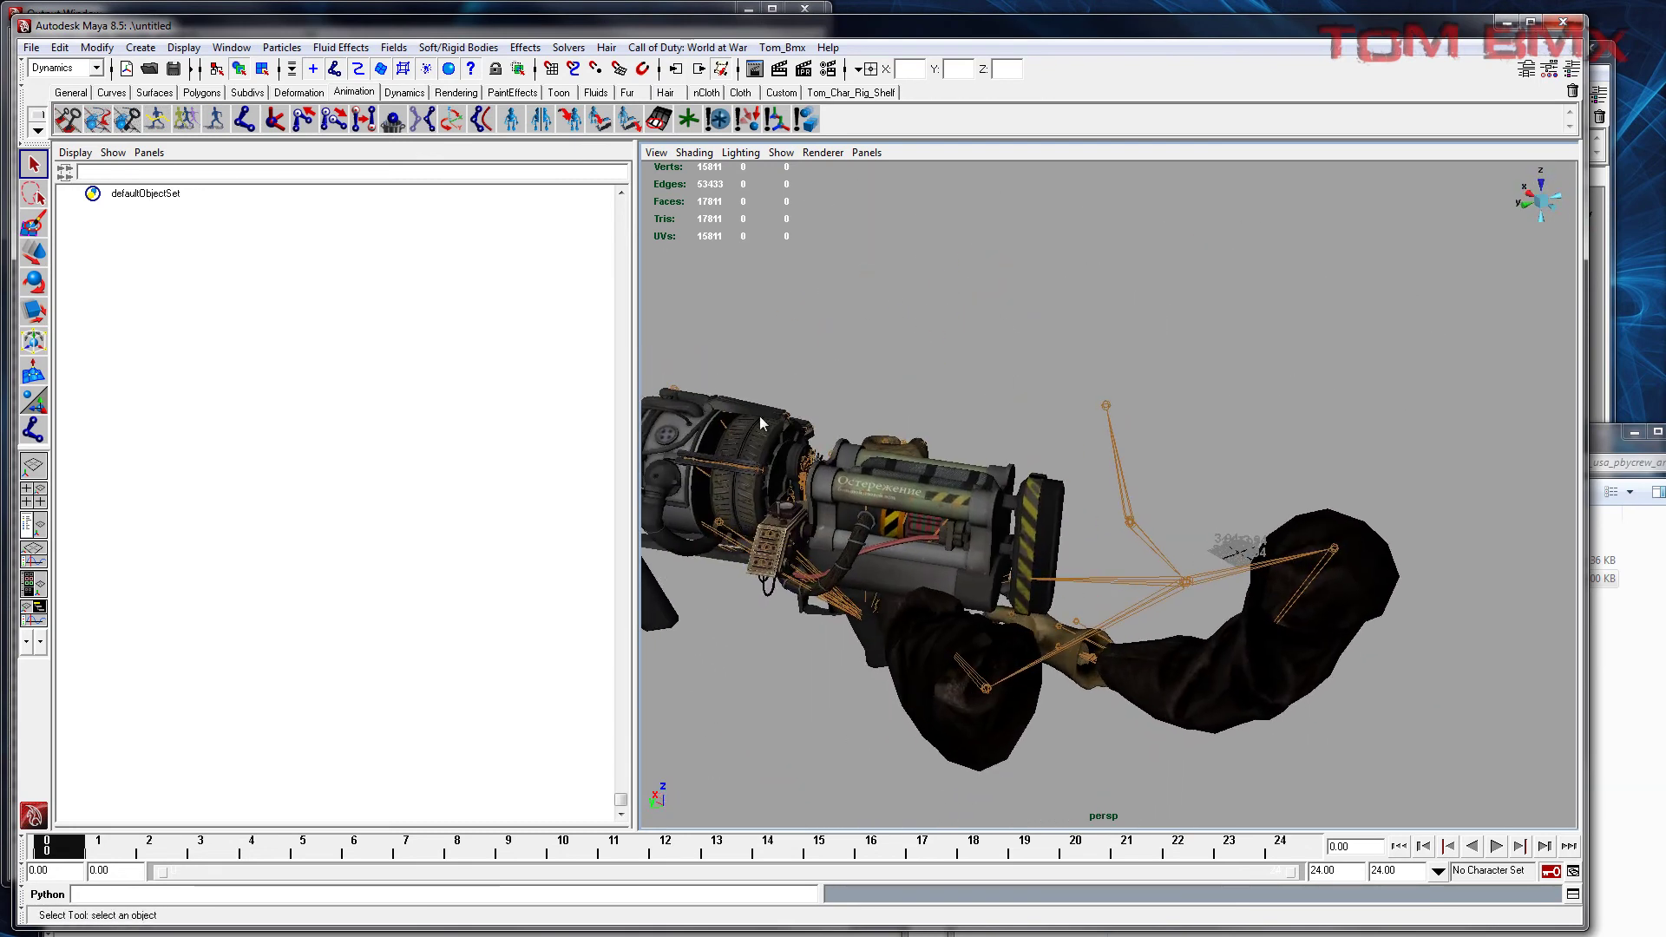
click(31, 462)
key(a)
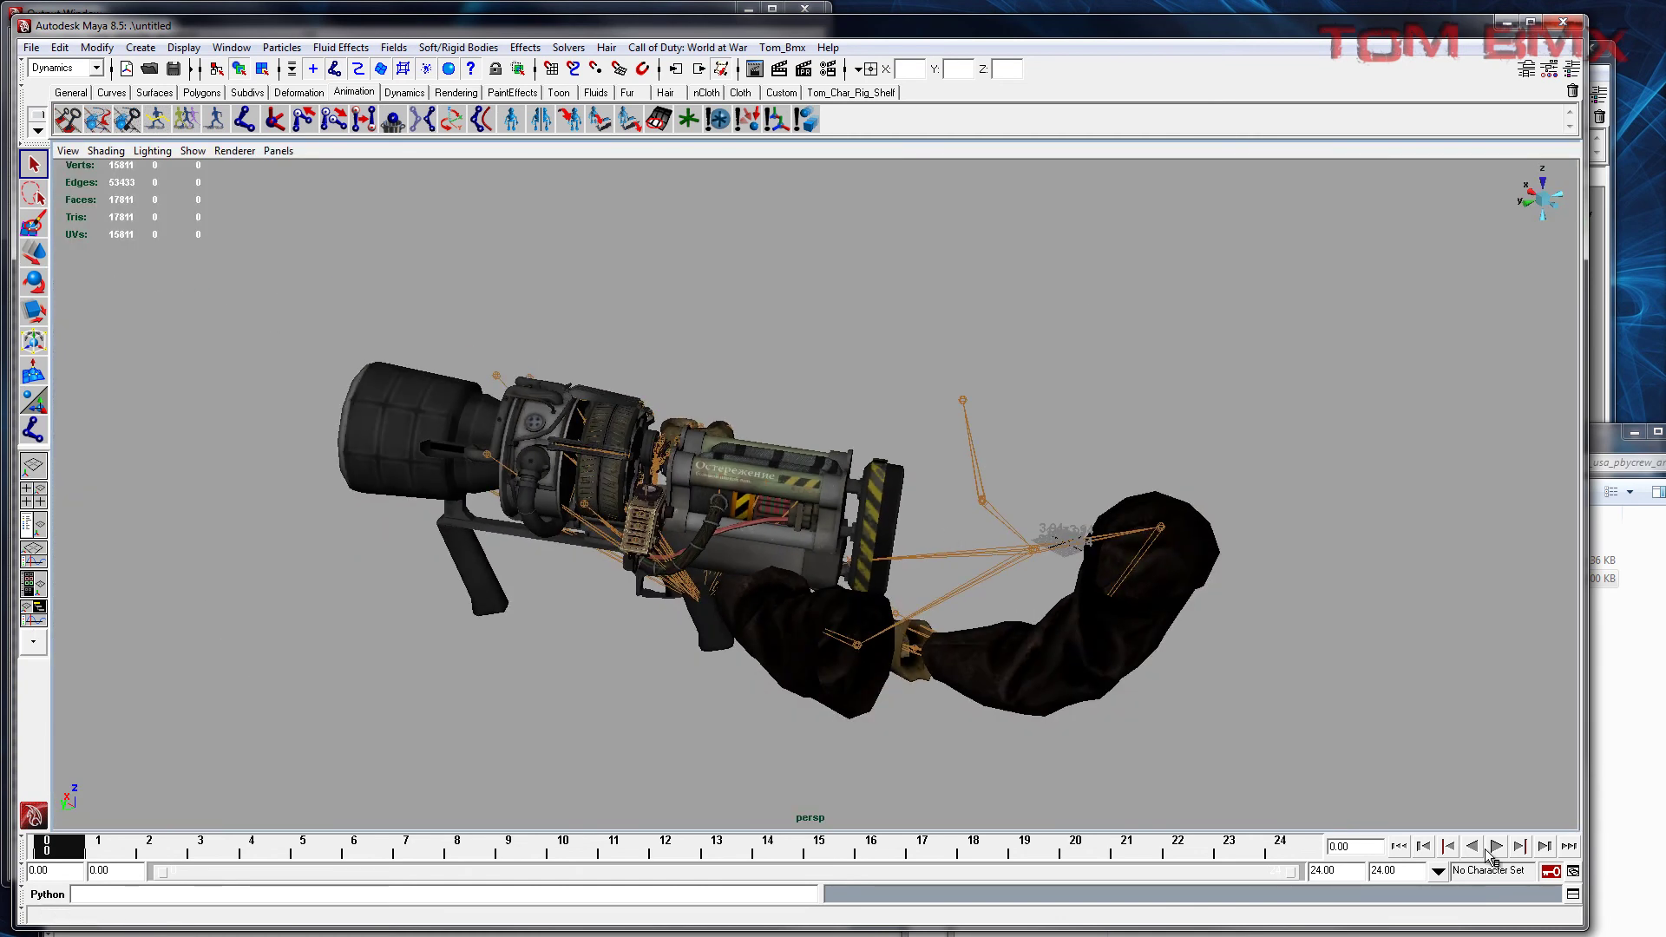
click(1494, 854)
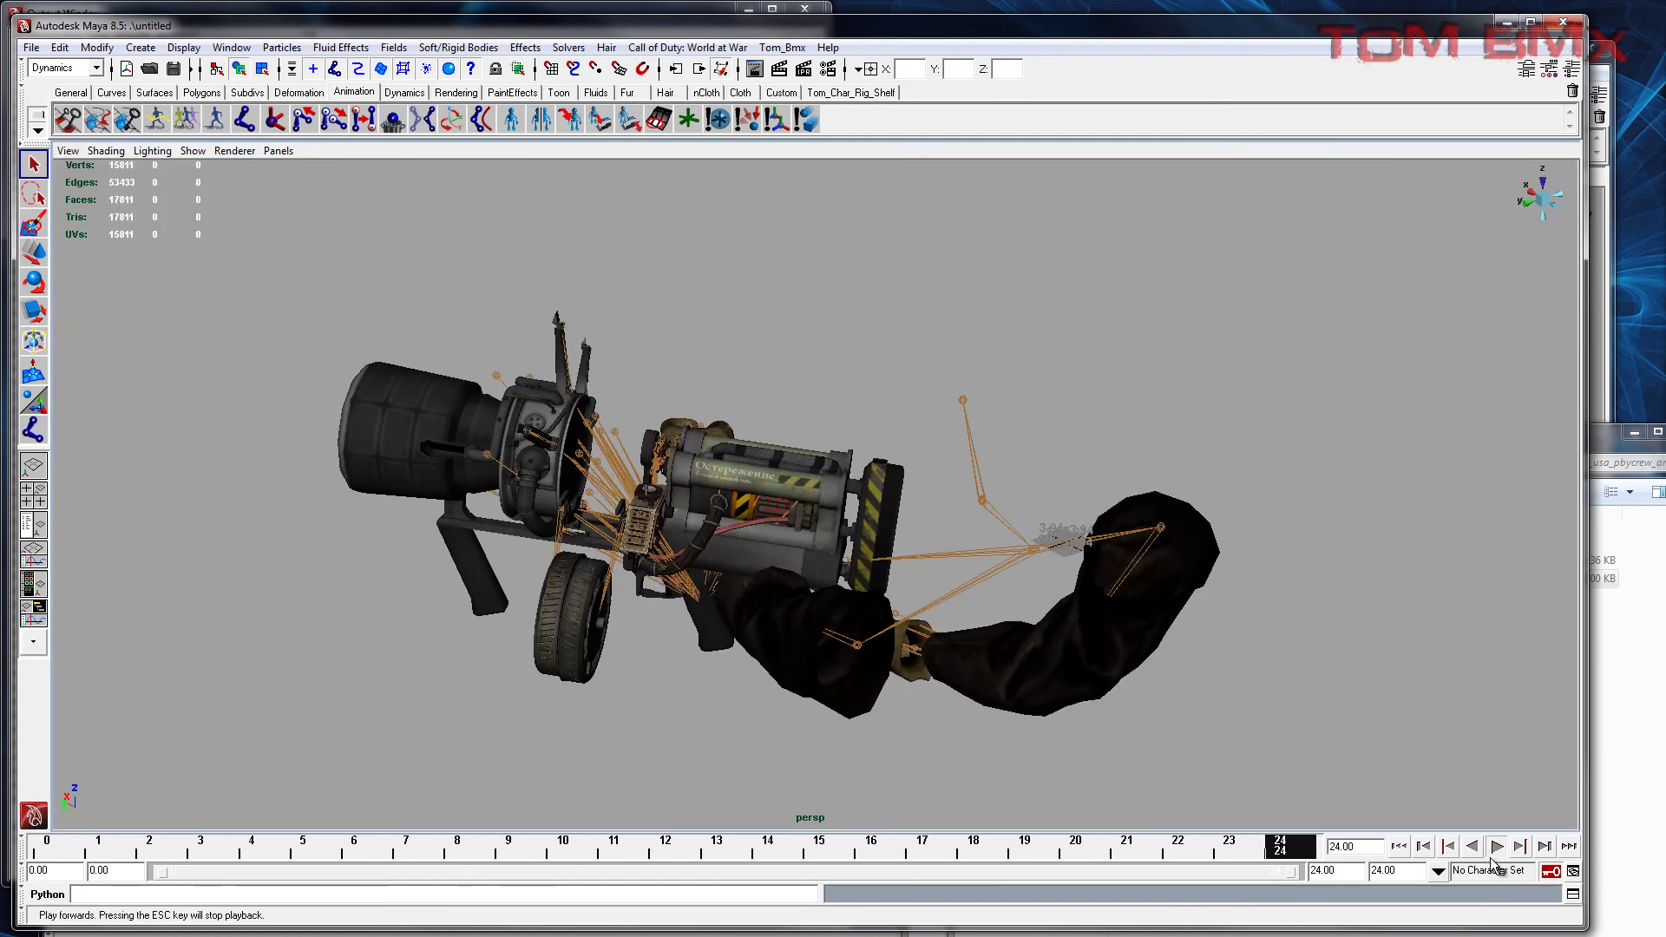
click(1496, 854)
alt+drag(785, 608, 1232, 644)
click(1498, 848)
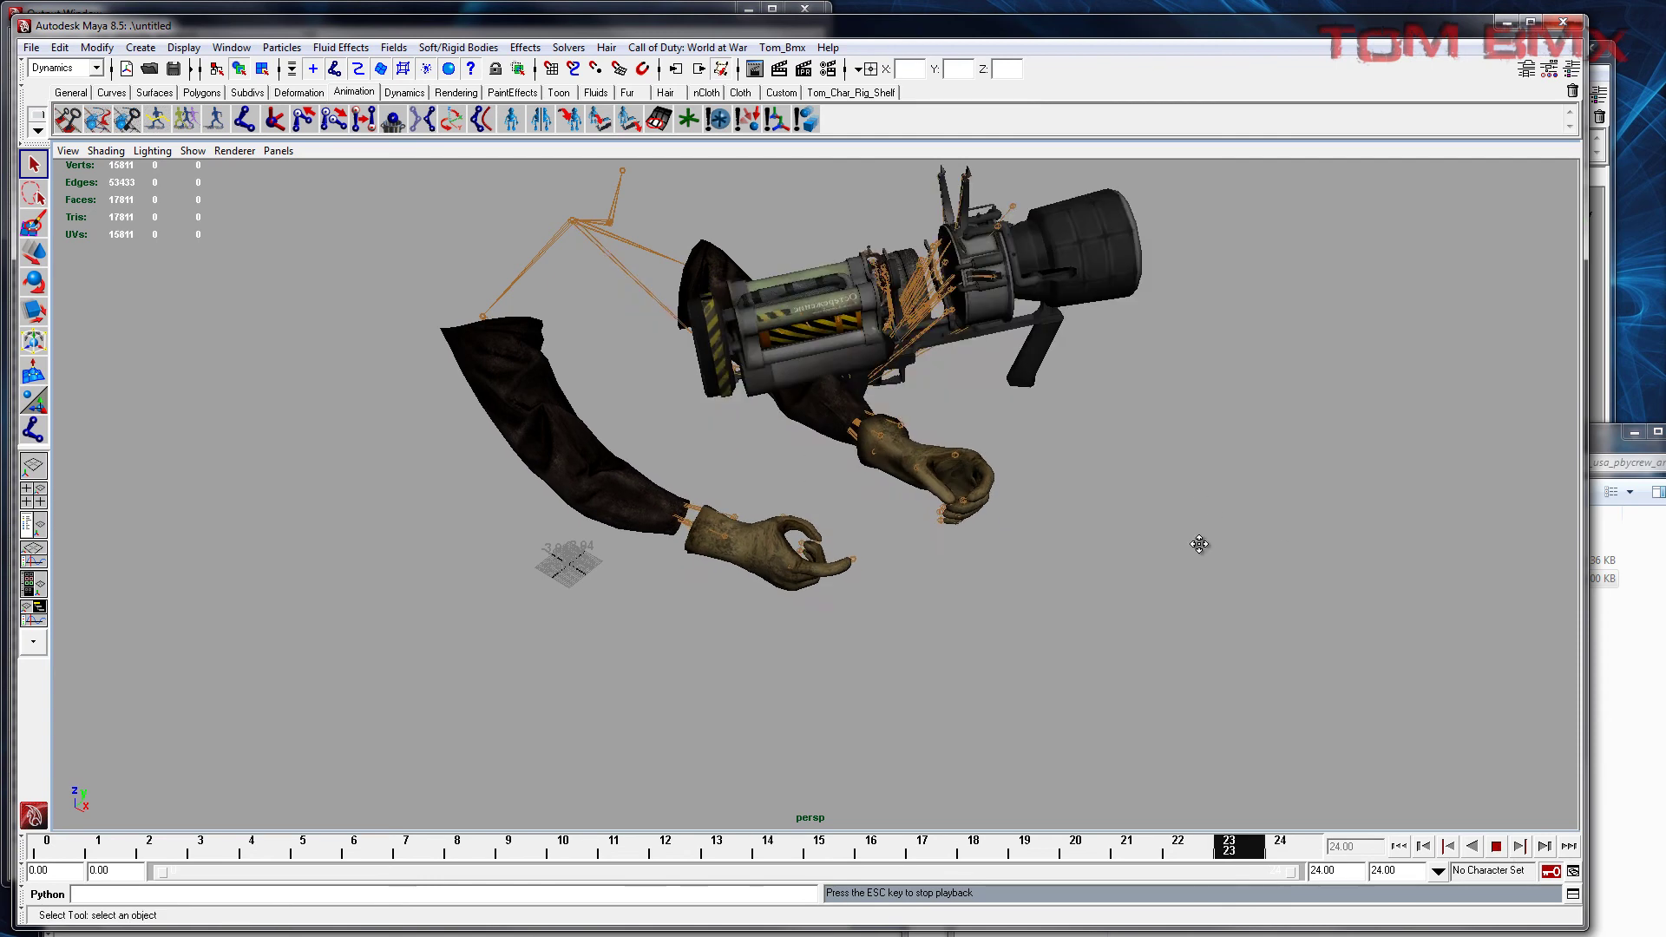
alt+middle_drag(1205, 495, 1144, 634)
key(alt+v)
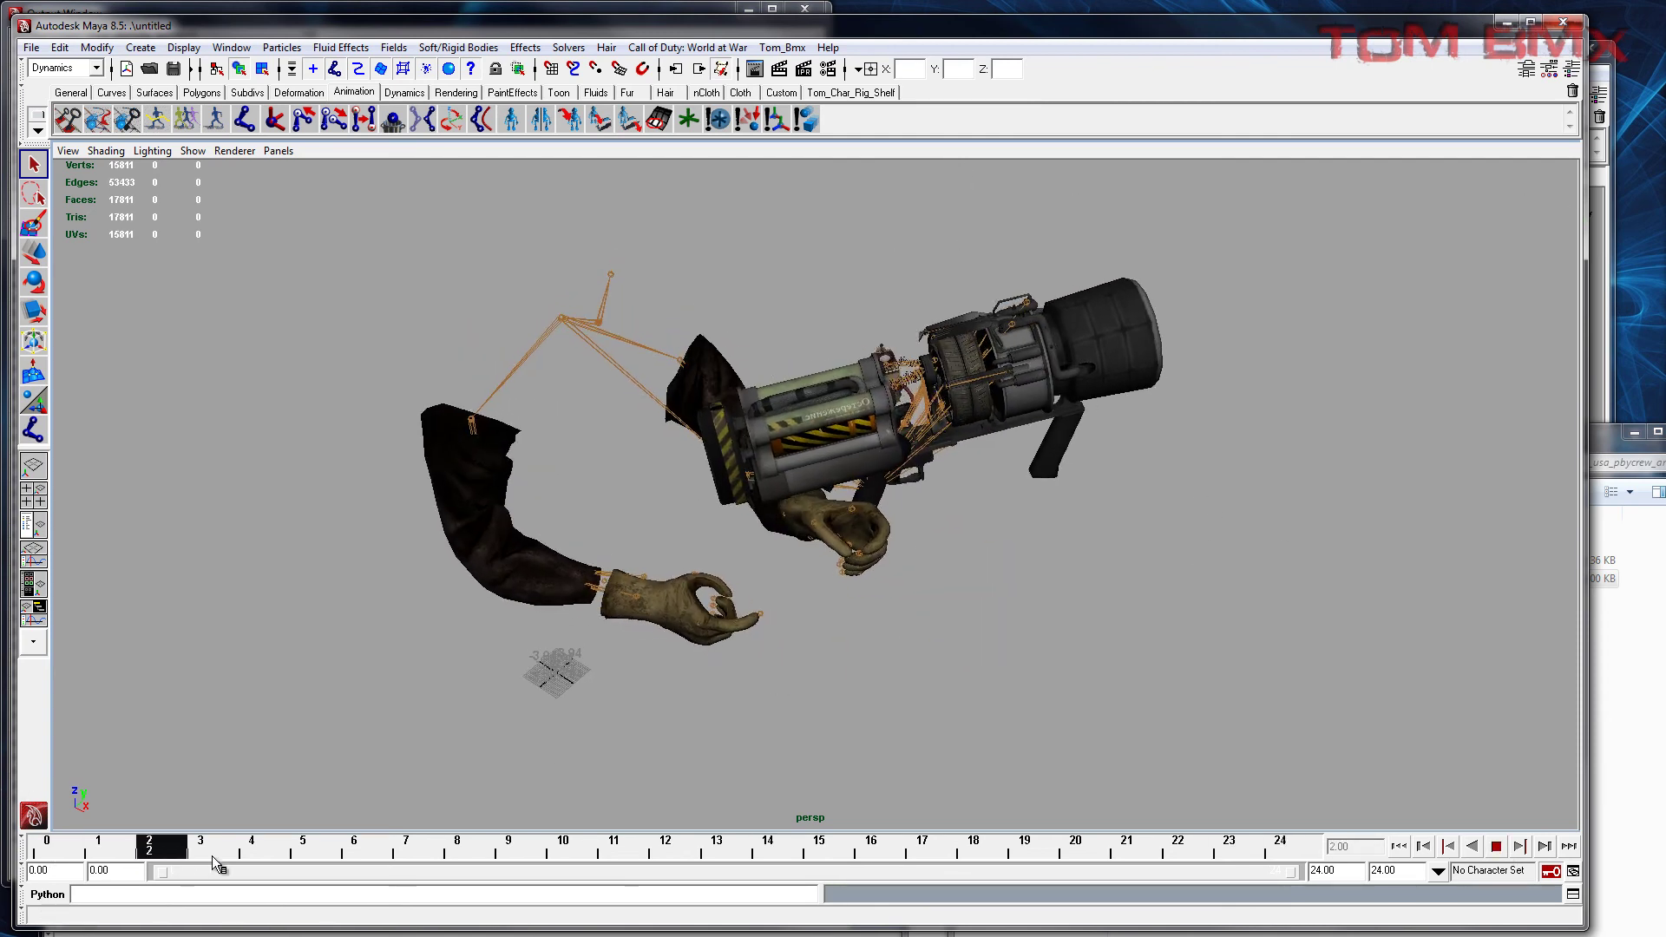
Step: Scrub the animation to frame 8 and examine the right arm's wrist and forearm joints in wireframe
mouse_move(560, 851)
mouse_down()
mouse_move(1183, 849)
mouse_move(253, 850)
mouse_move(486, 820)
mouse_up()
alt+middle_drag(559, 703, 576, 636)
scroll(580, 640, up, 5)
key(4)
key(alt+space)
alt+drag(591, 681, 625, 657)
scroll(660, 686, up, 5)
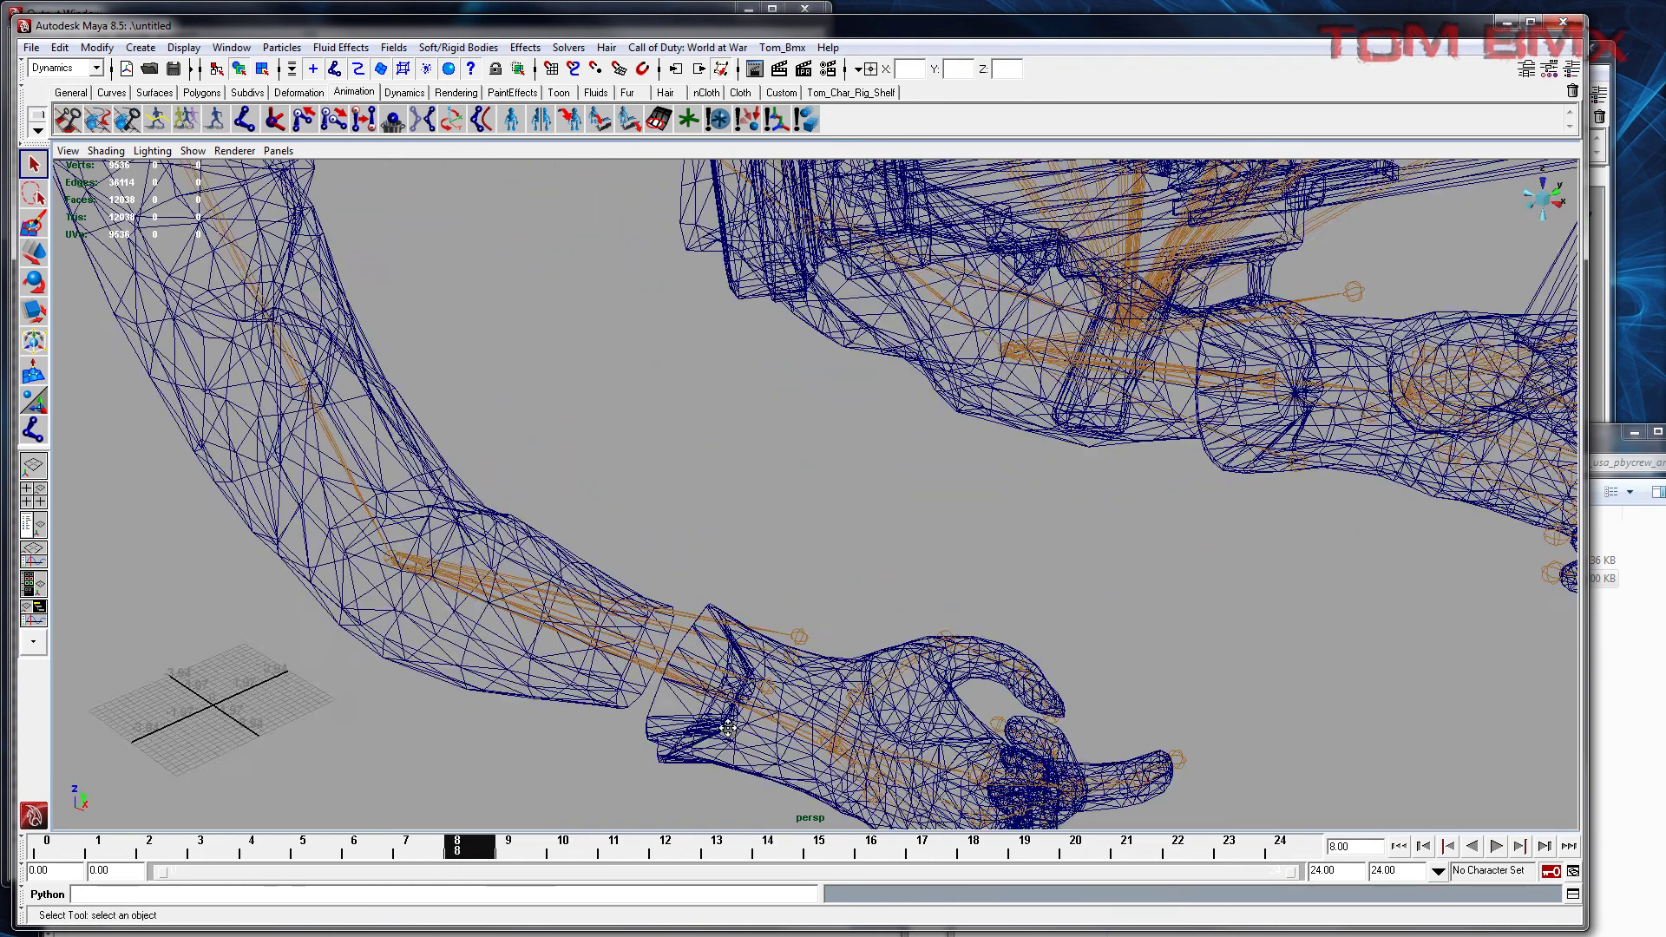
click(773, 713)
alt+drag(773, 712, 850, 670)
alt+right_drag(850, 670, 803, 453)
click(803, 453)
alt+middle_drag(803, 453, 779, 536)
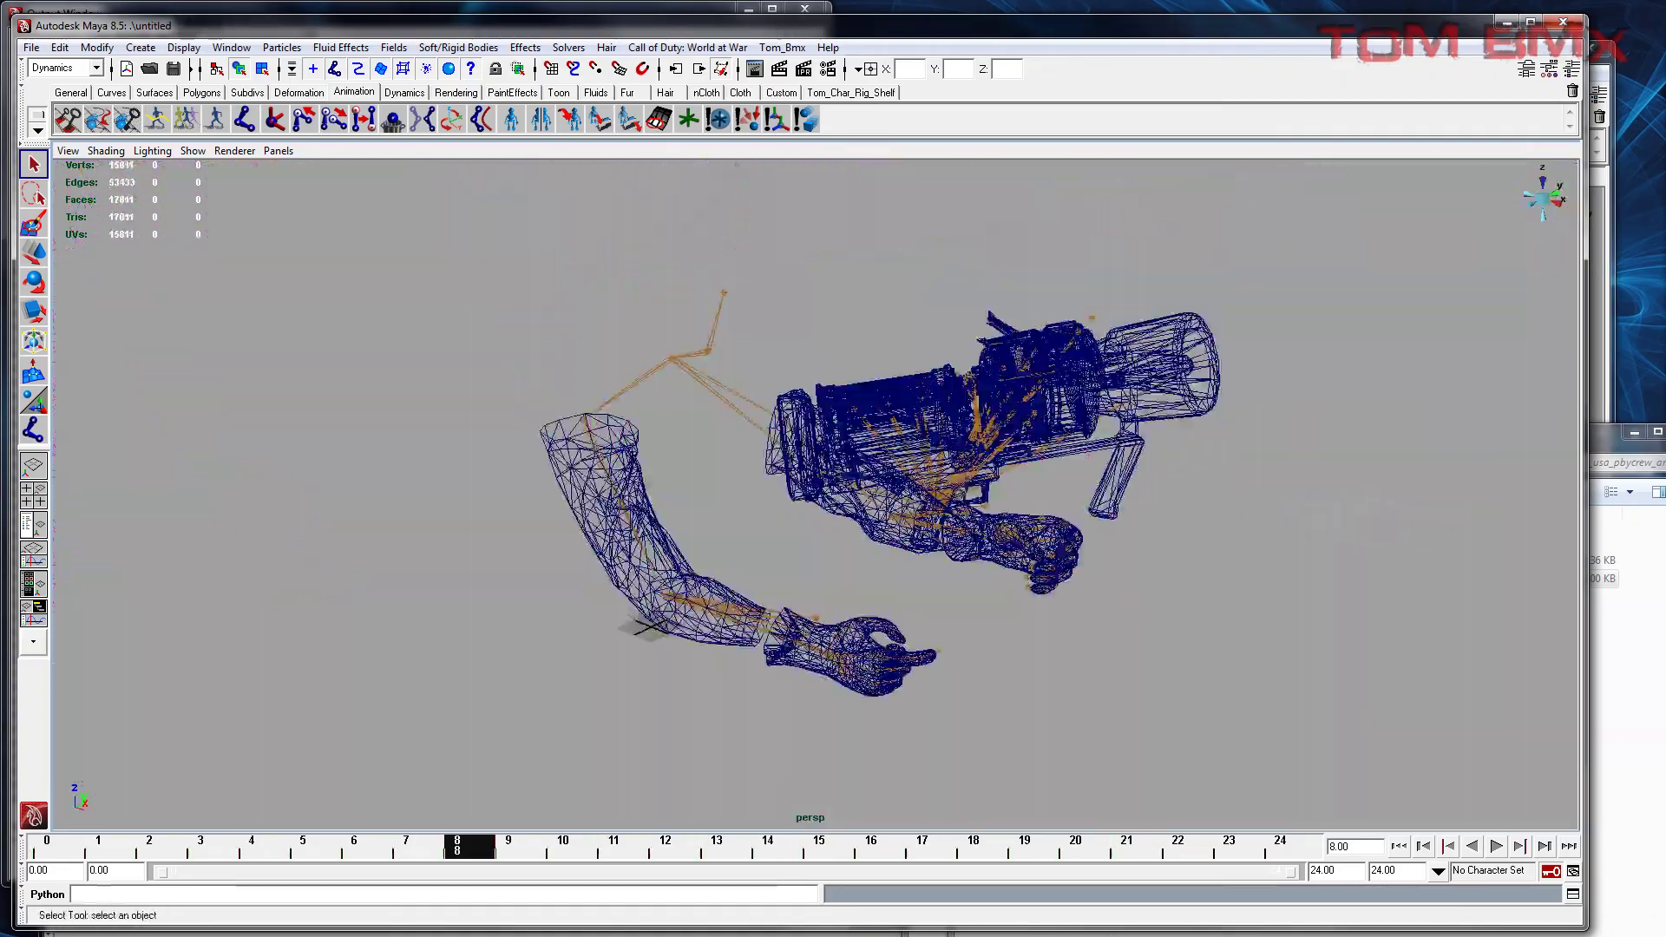
Step: Import a second copy of the viewmodel_usa_pbycrew_arms3 Maya ASCII file from the exported model folder
key(alt+Tab)
click(1240, 564)
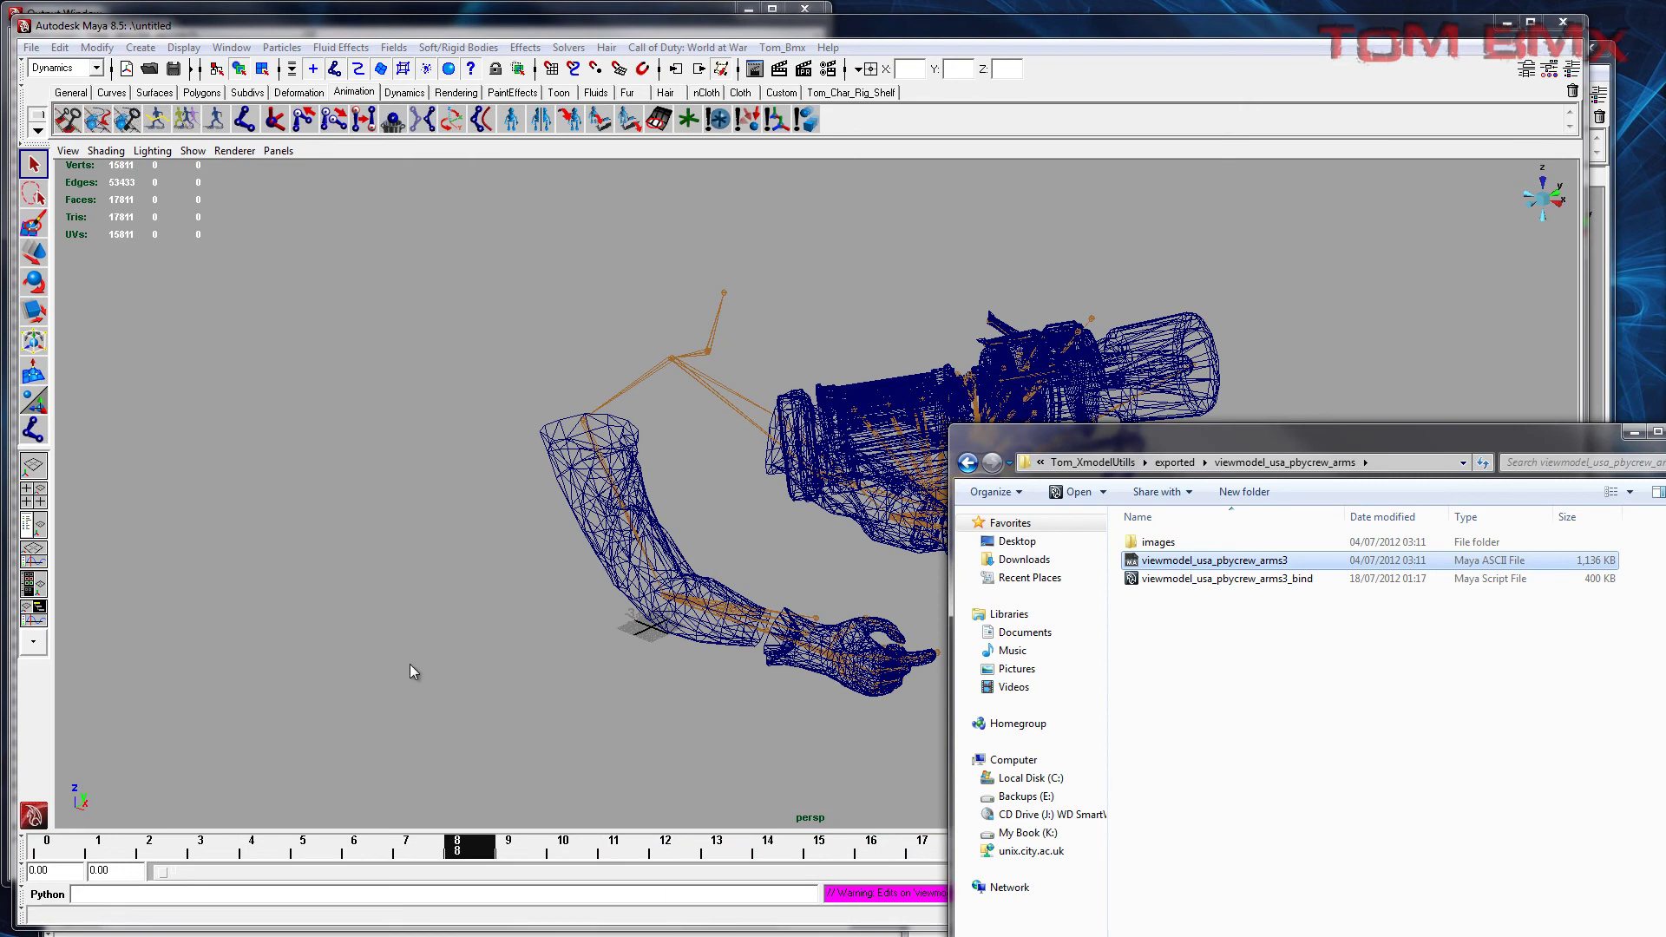
click(453, 685)
click(584, 663)
alt+middle_drag(584, 663, 536, 636)
click(536, 637)
click(595, 675)
Step: Select the second arms' mesh and joints and move them clear of the animated arms for comparison
alt+middle_drag(657, 556, 350, 301)
alt+drag(350, 301, 610, 623)
click(422, 217)
key(ctrl+z)
key(ctrl+z)
click(640, 582)
click(611, 625)
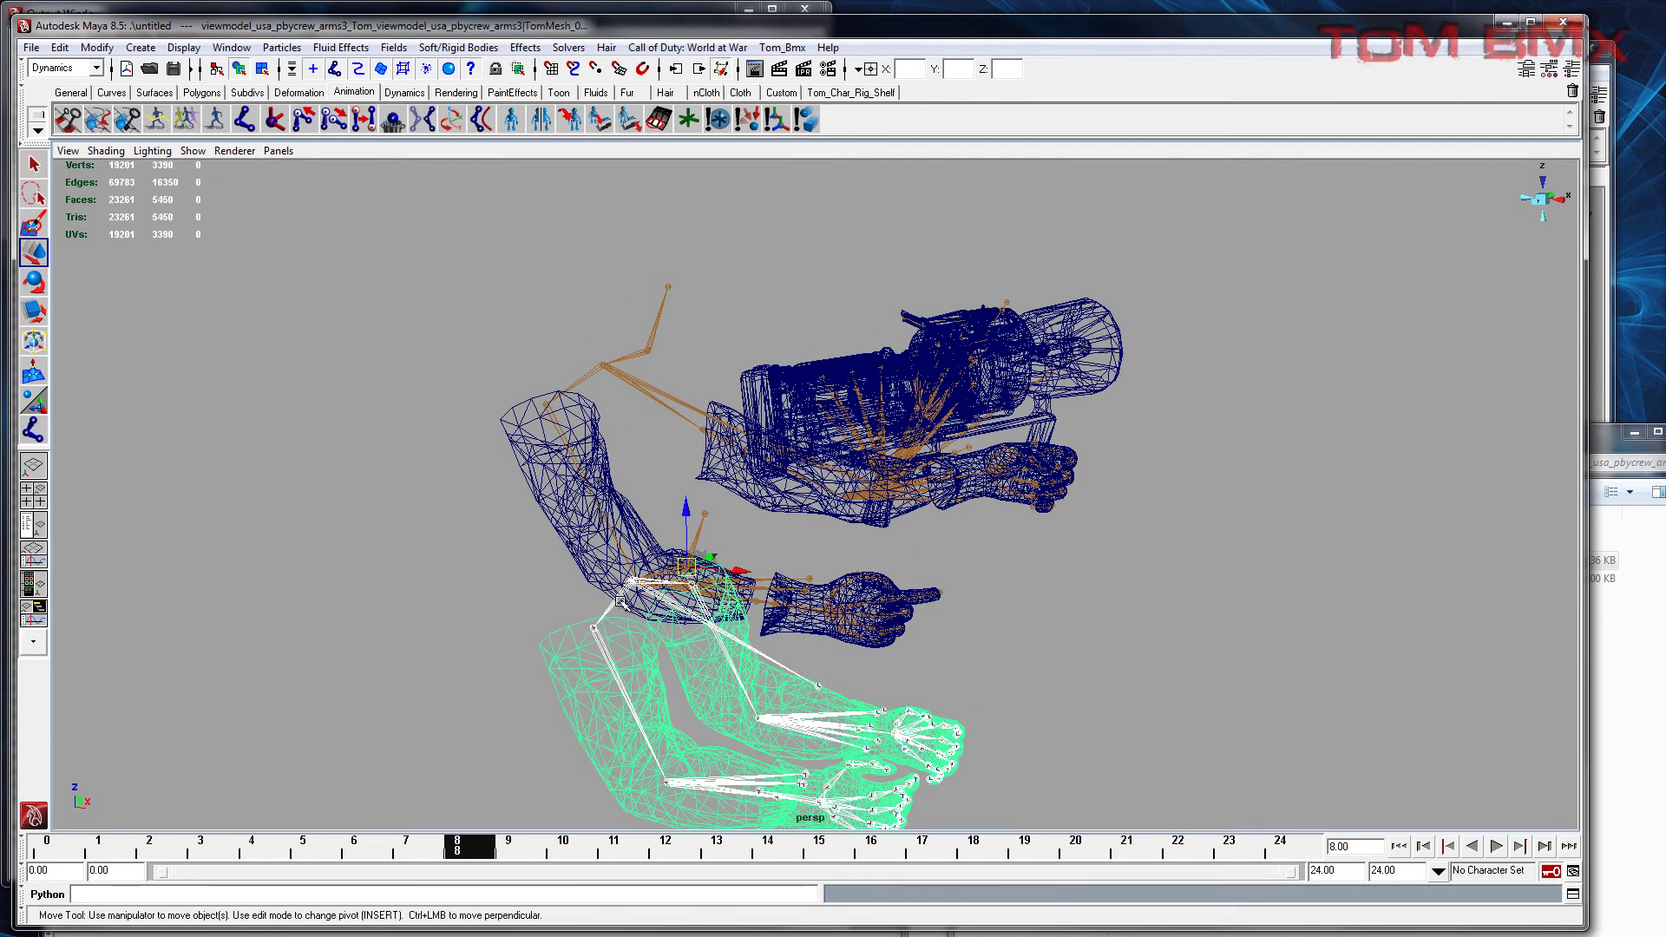
drag(682, 565, 700, 633)
alt+right_drag(700, 632, 824, 694)
click(829, 699)
alt+drag(829, 699, 818, 622)
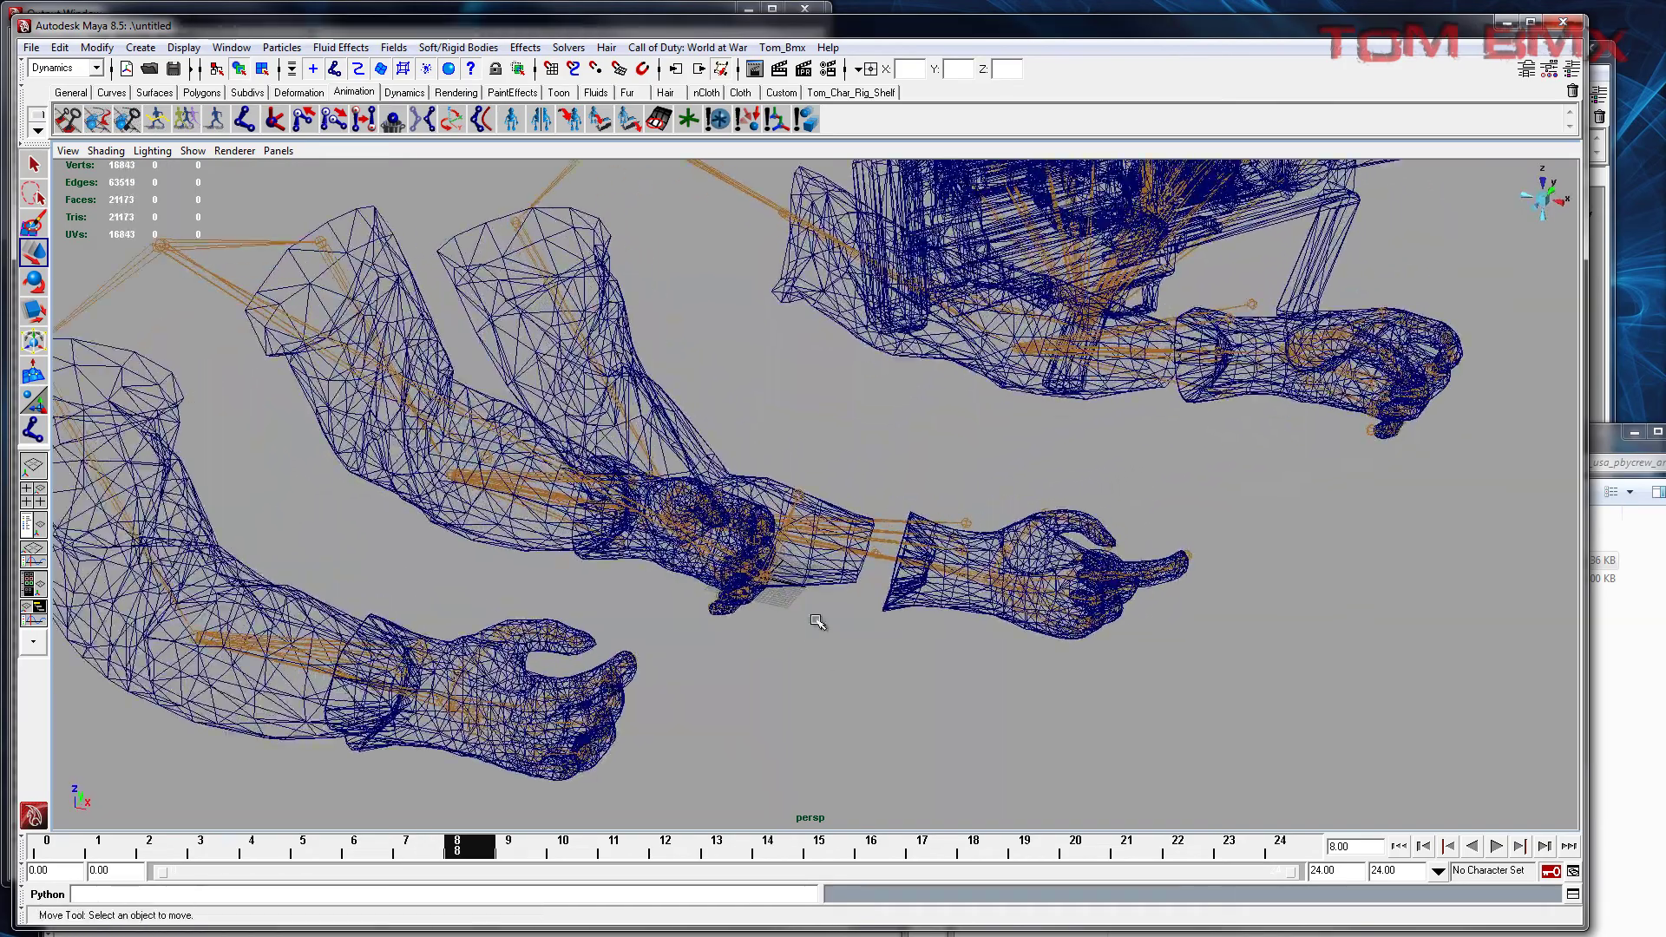
Step: Select the animated arms' j_elbow_ri joint and examine its forearm and wrist against the second copy
alt+drag(631, 619, 968, 583)
click(1007, 593)
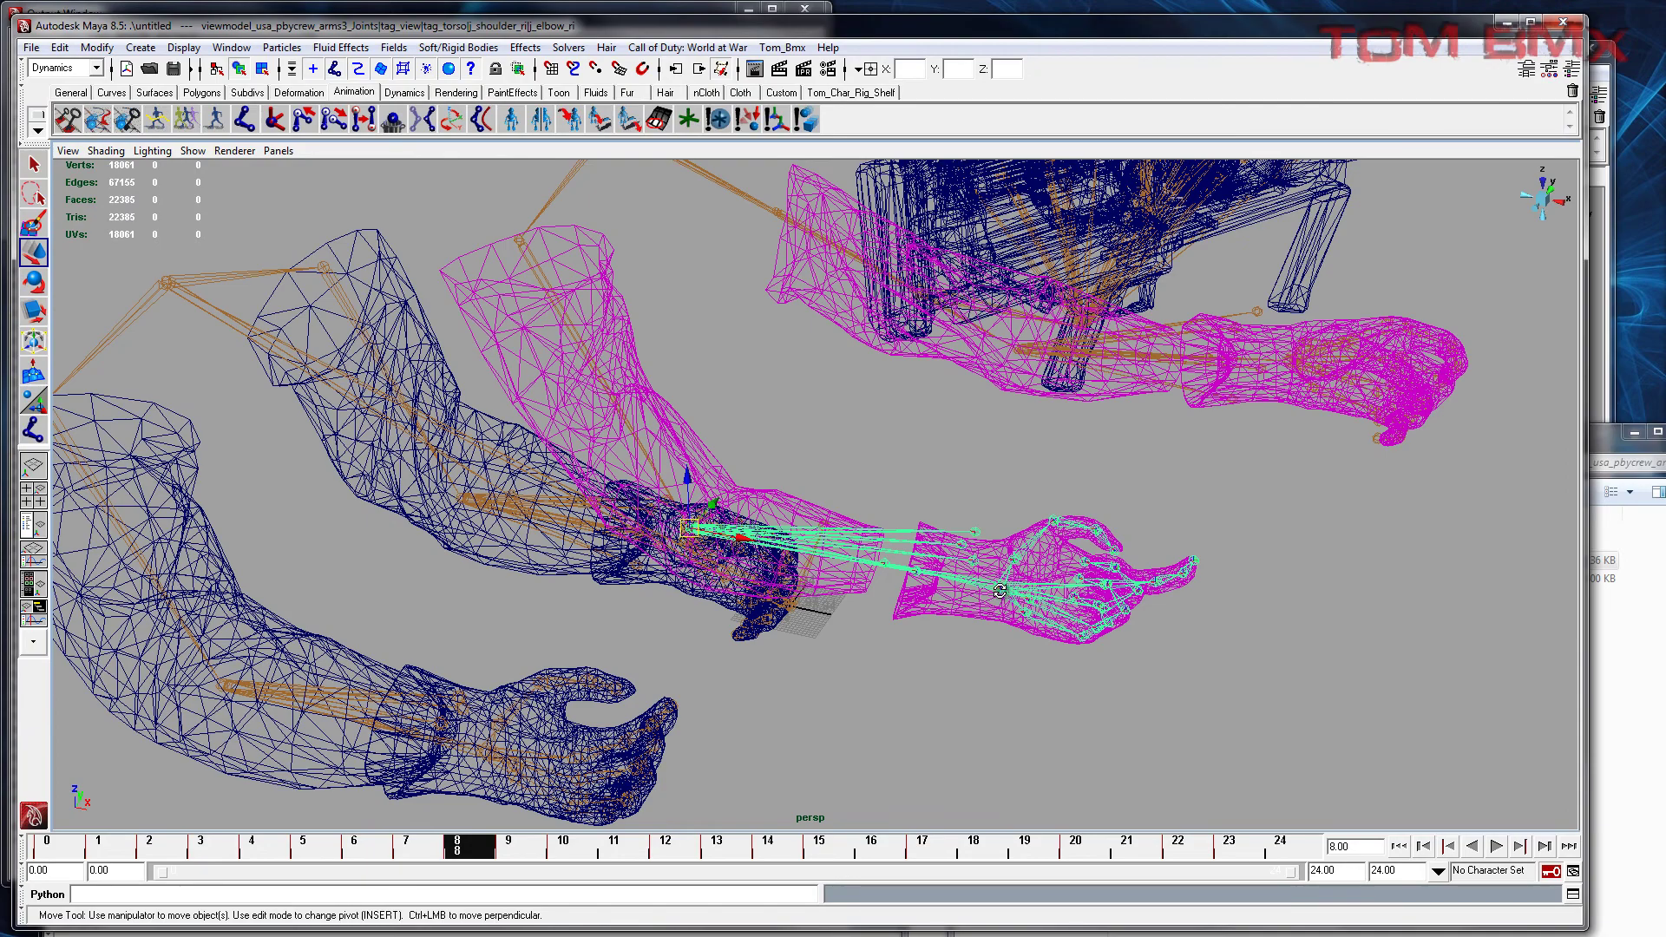
alt+right_drag(824, 627, 1025, 623)
drag(1146, 750, 1059, 753)
click(948, 660)
click(965, 662)
alt+middle_drag(287, 681, 517, 531)
alt+drag(517, 531, 584, 549)
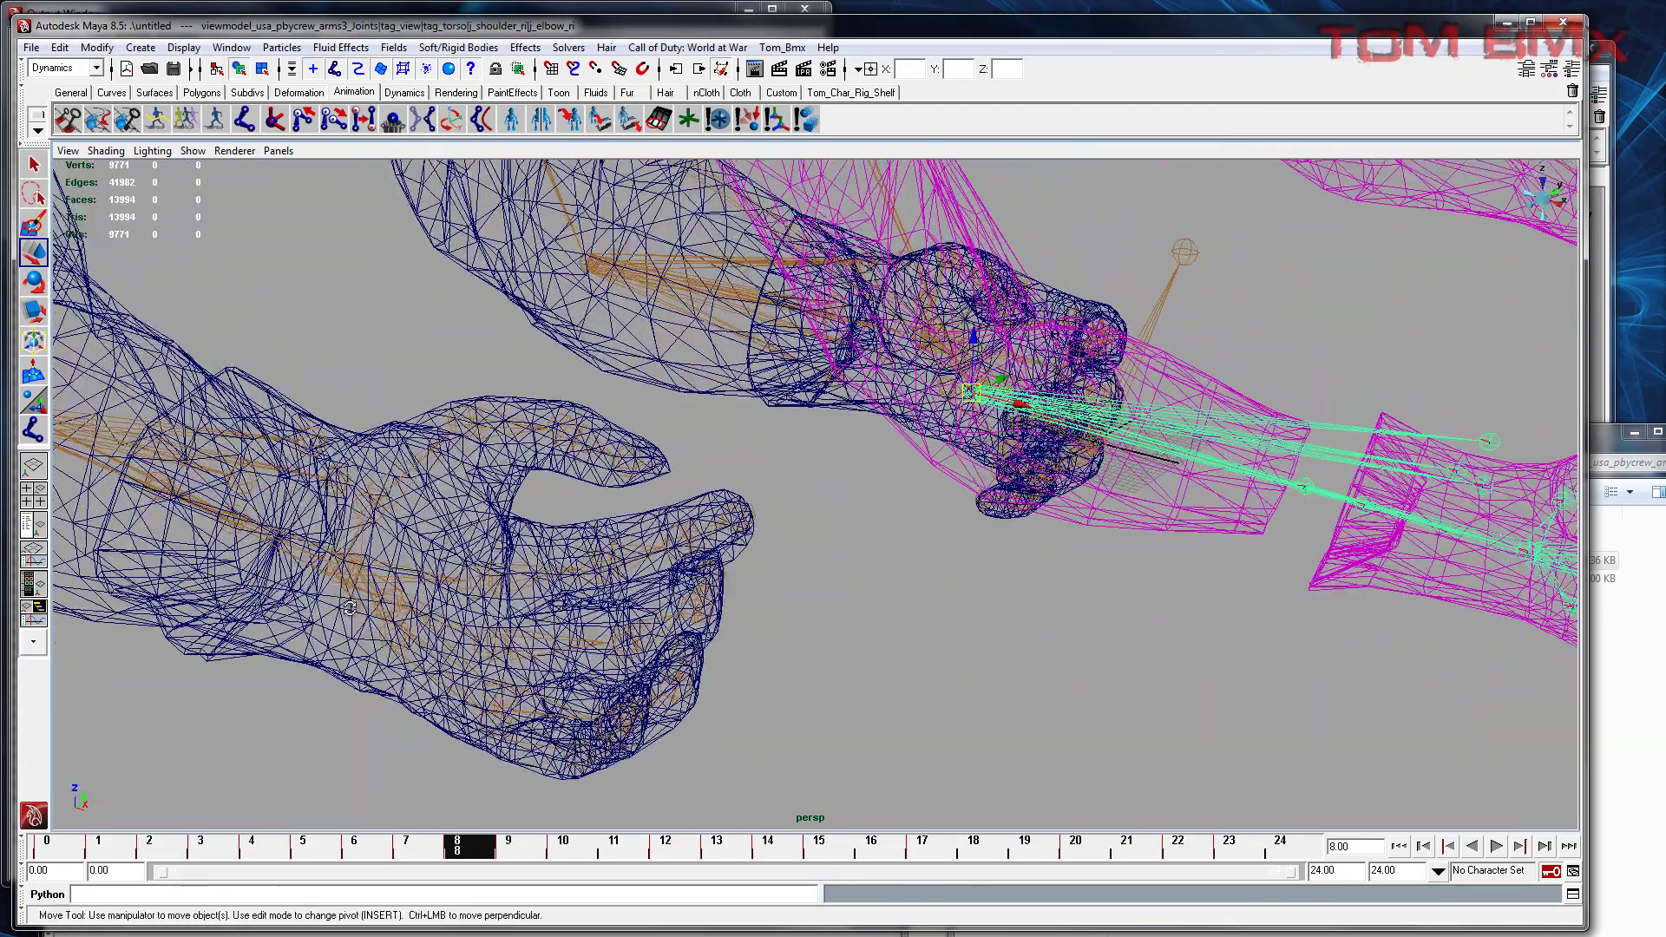
Step: Select the two arm meshes and the j_elbow_ri joint in turn and examine the forearm-to-wrist gap on the animated right arm
click(280, 551)
alt+drag(287, 552, 590, 558)
click(737, 632)
alt+middle_drag(748, 628, 503, 579)
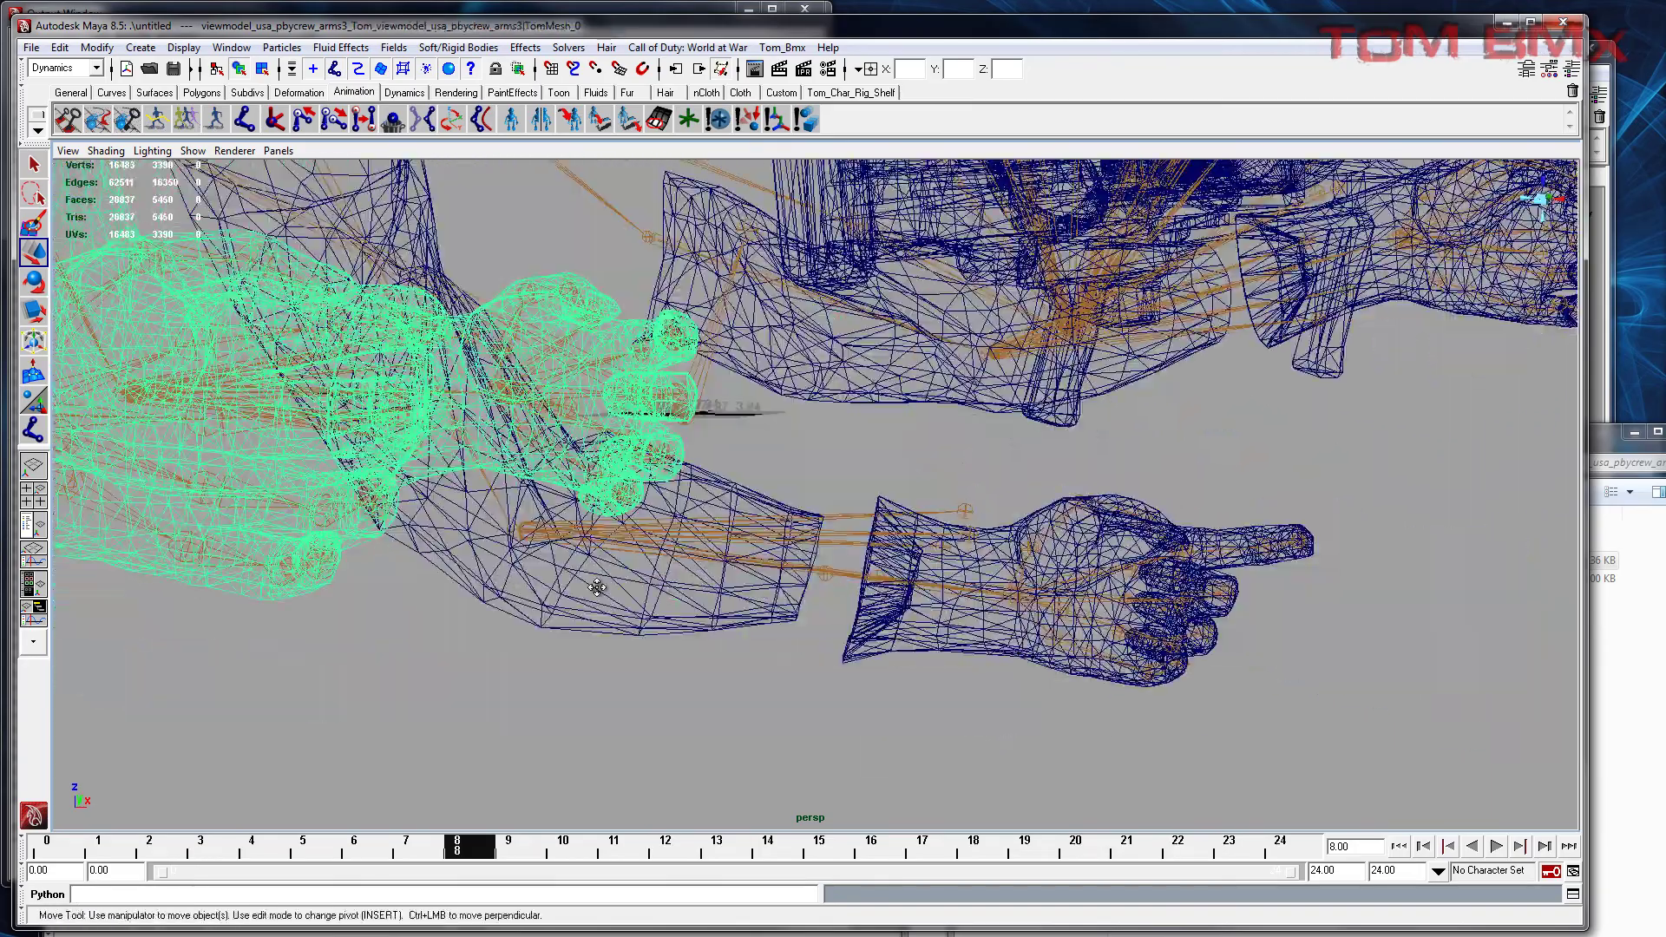
click(865, 620)
scroll(866, 621, up, 3)
click(868, 622)
scroll(539, 700, up, 5)
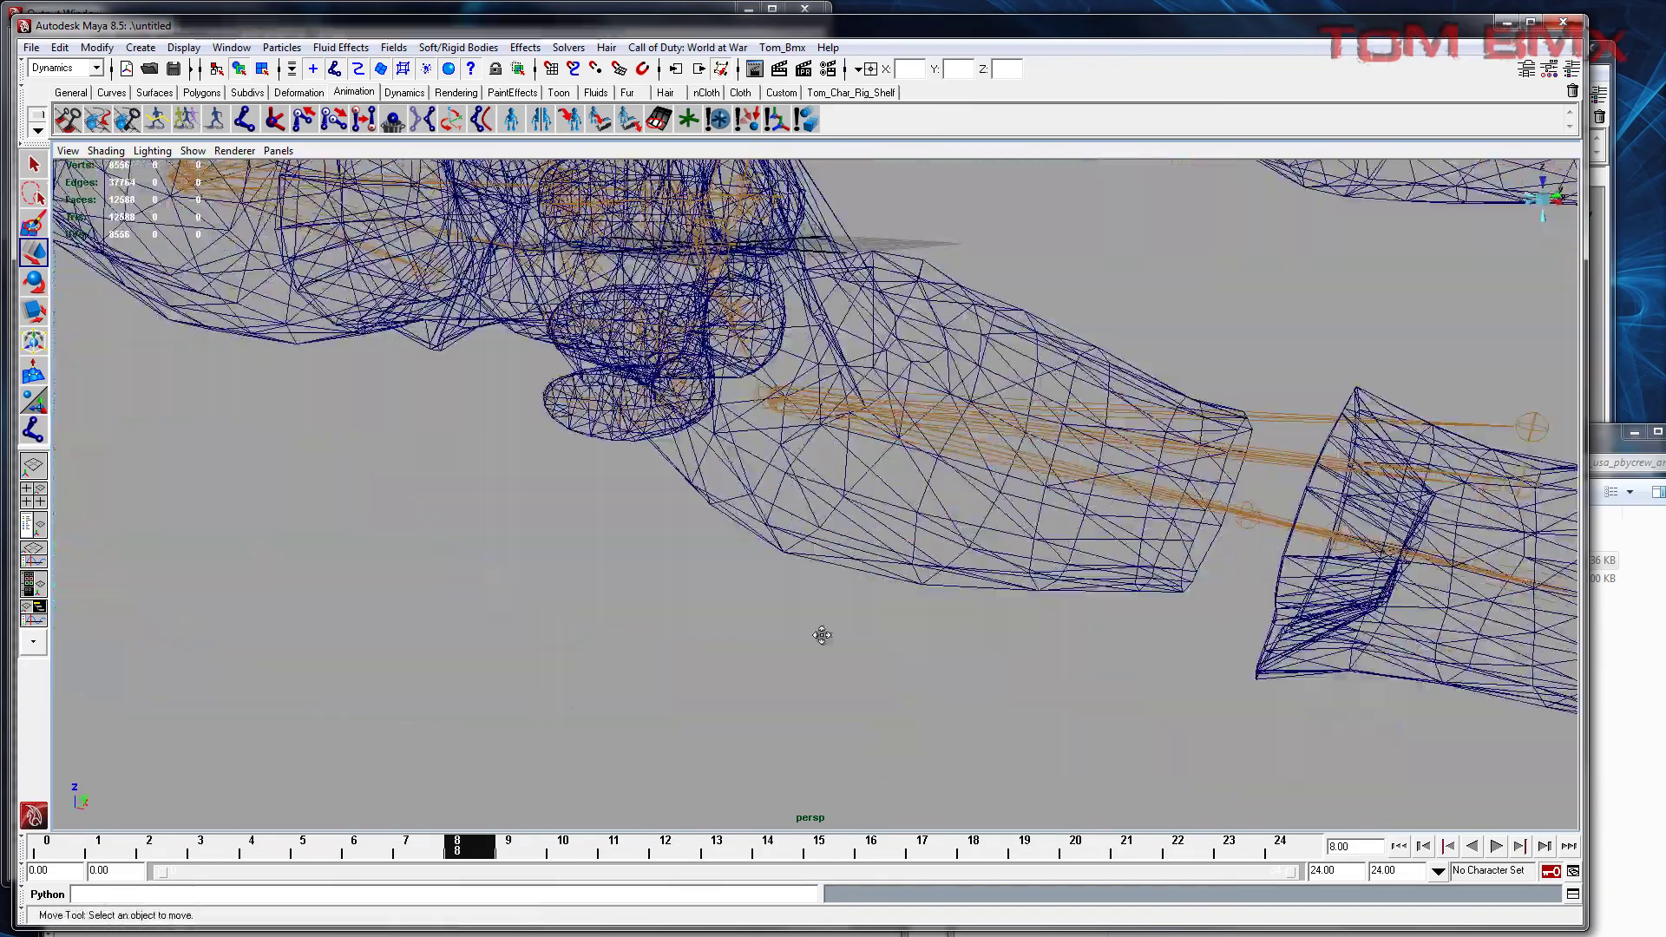
scroll(1056, 486, down, 6)
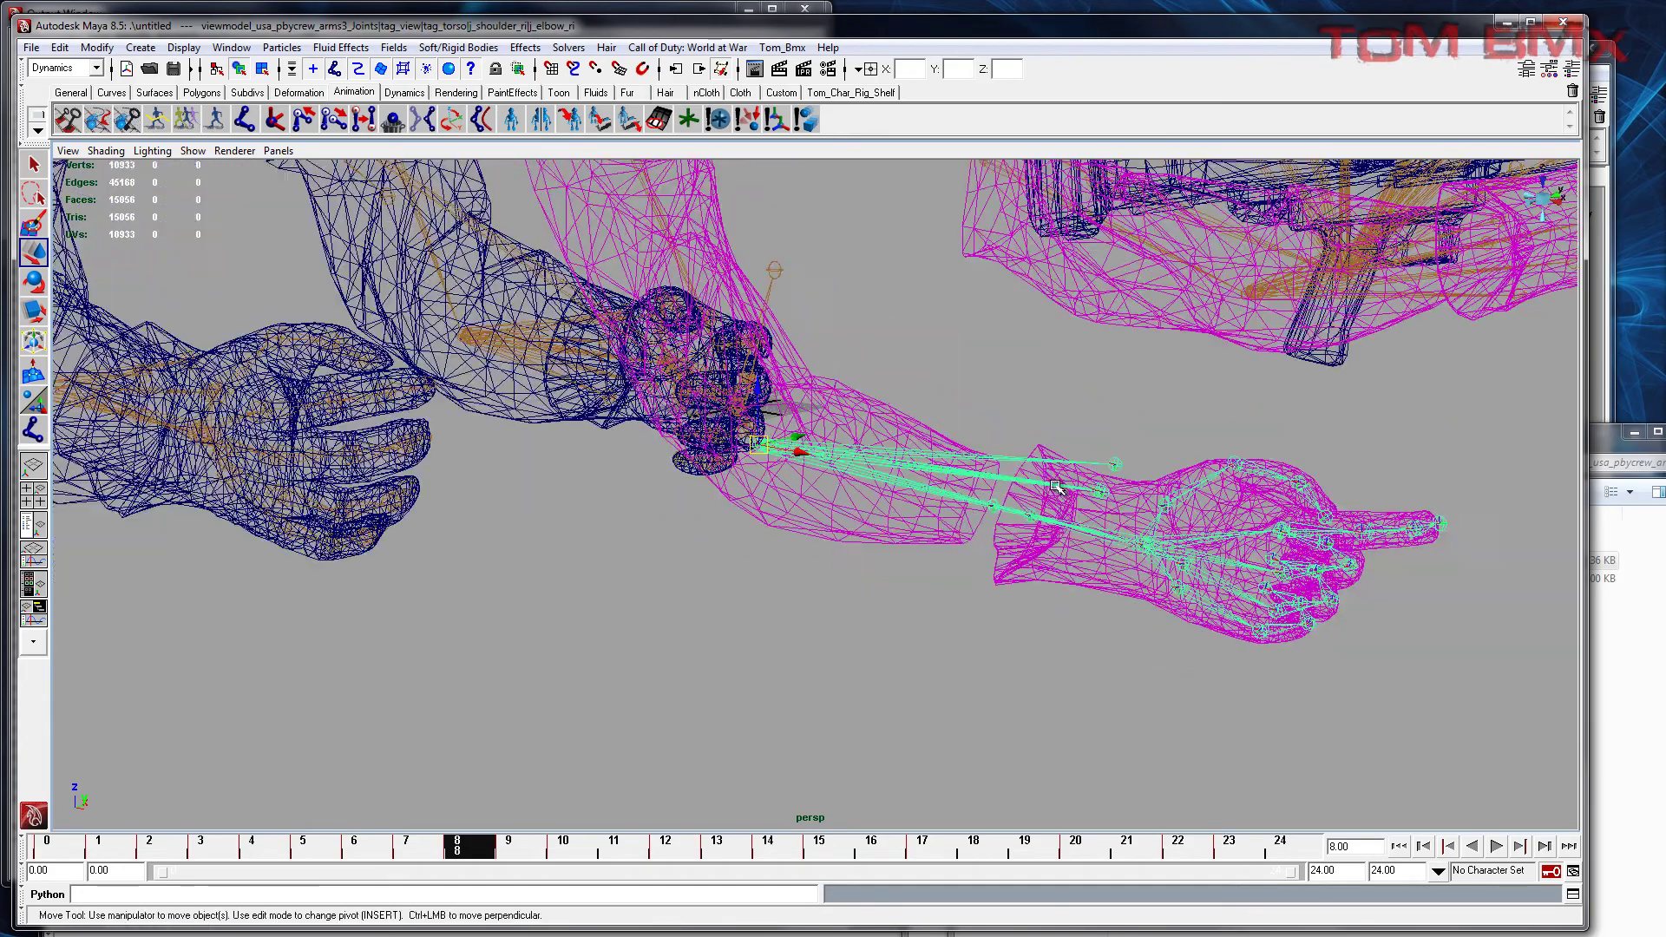
alt+middle_drag(963, 522, 866, 667)
scroll(866, 667, up, 2)
scroll(866, 670, up, 1)
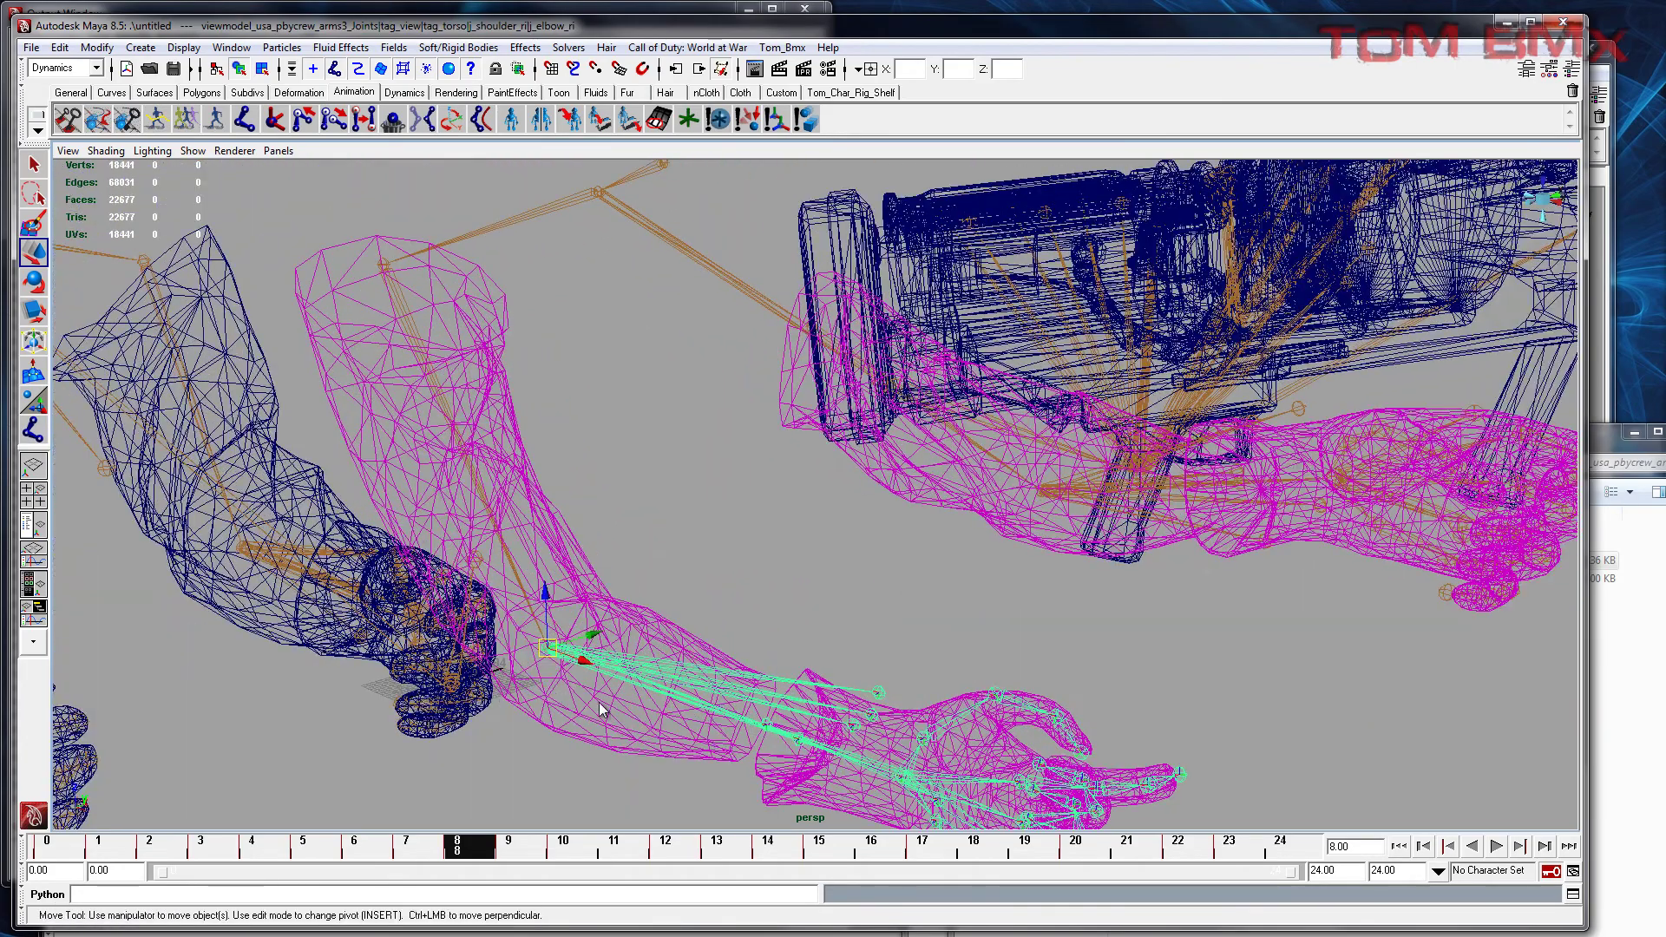
Step: Show the Outliner beside the perspective view and select the j_sleave_reshape_top_ri_1 joint under j_elbow_ri
click(33, 524)
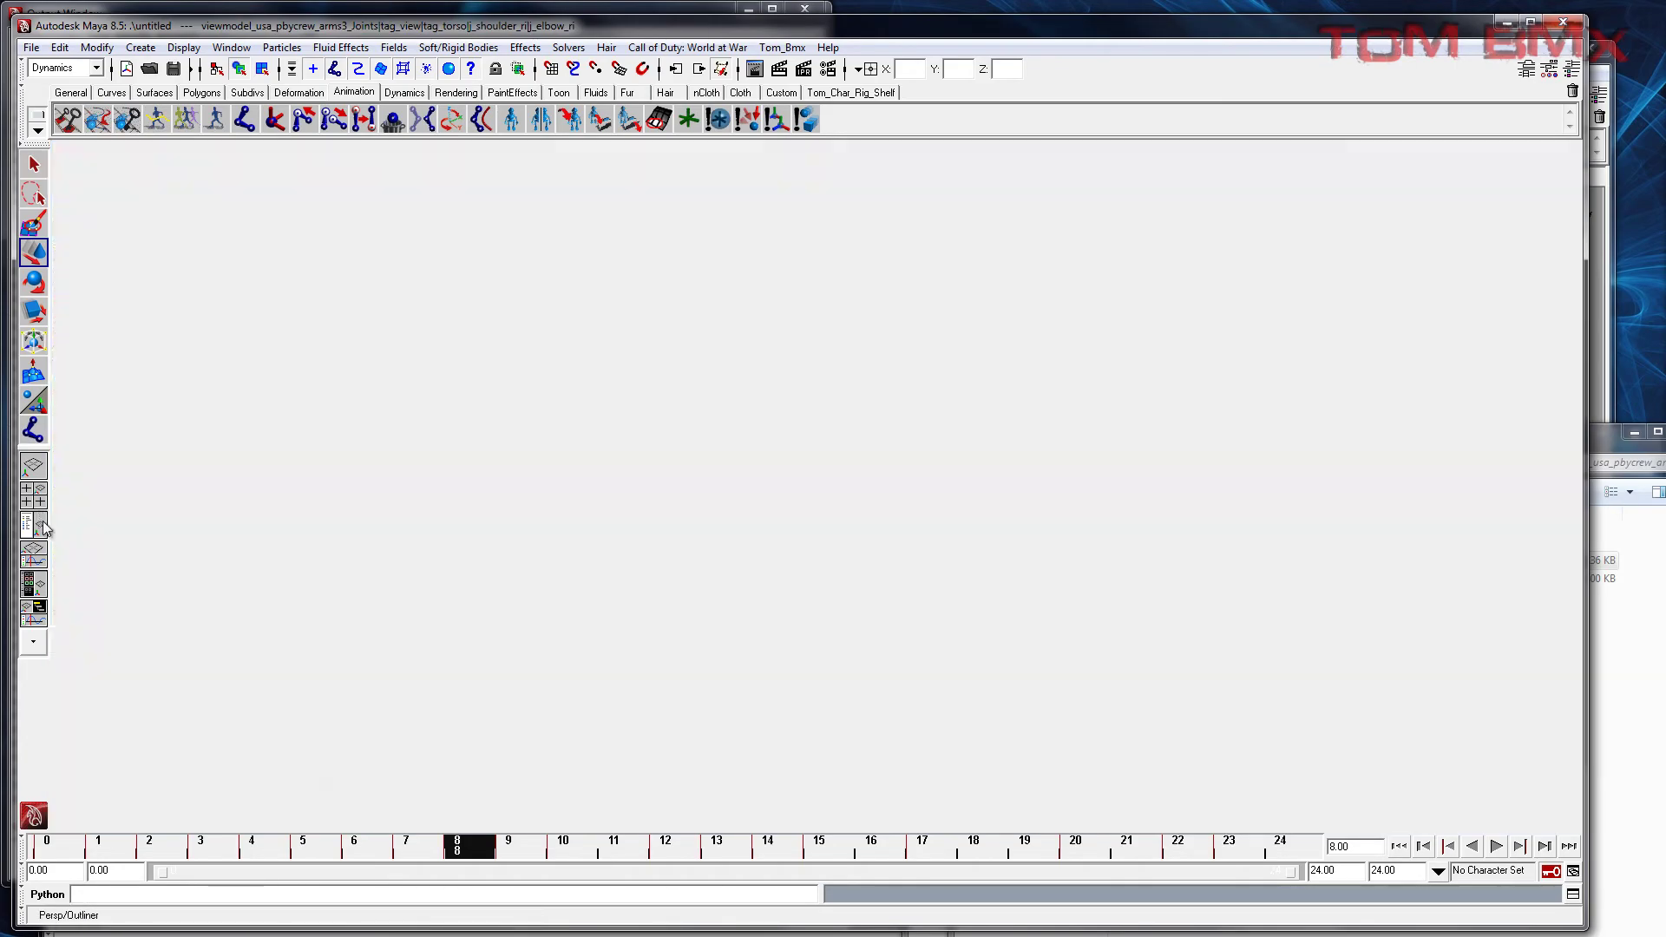
scroll(285, 356, up, 8)
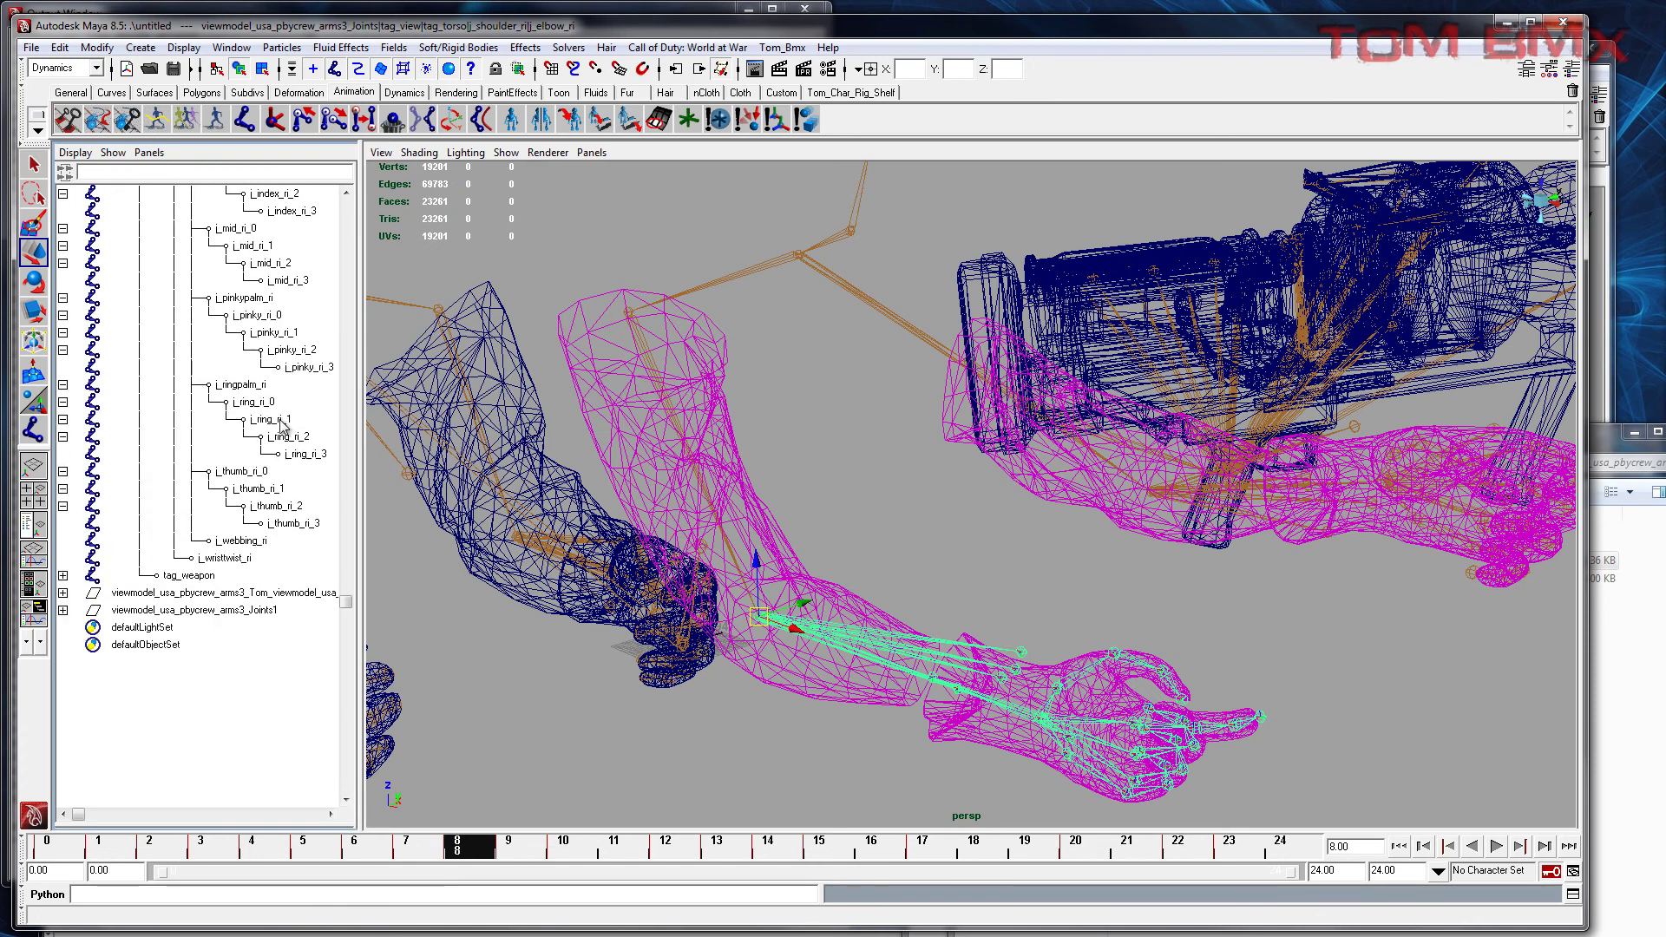
drag(348, 603, 351, 423)
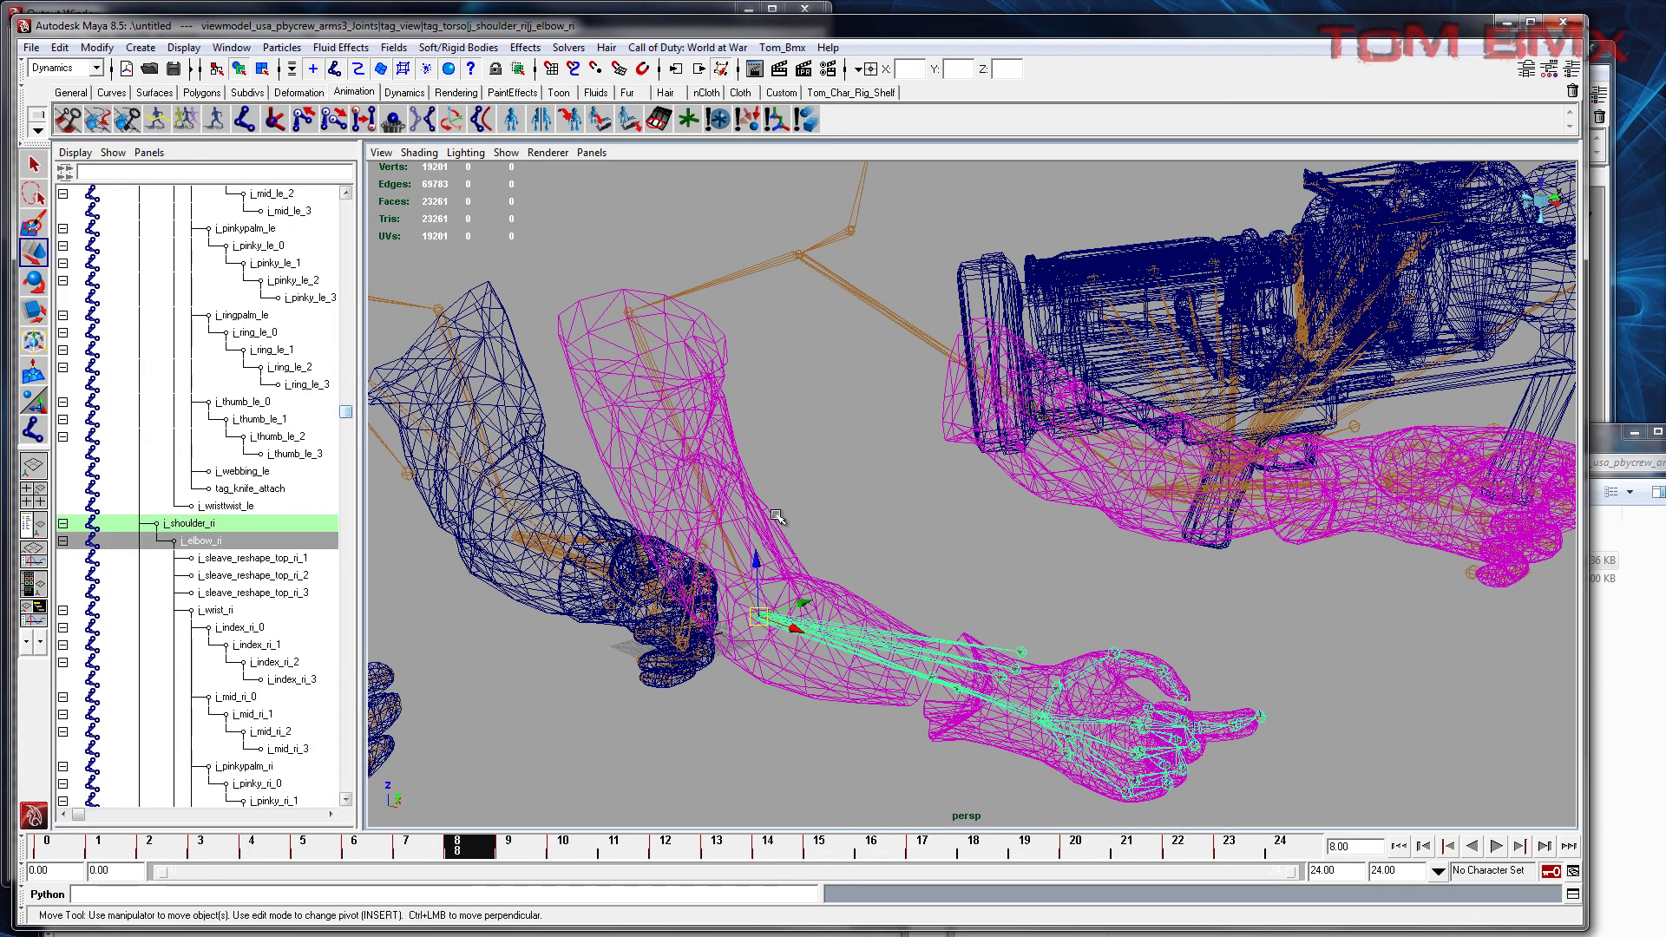
click(252, 559)
scroll(289, 647, down, 2)
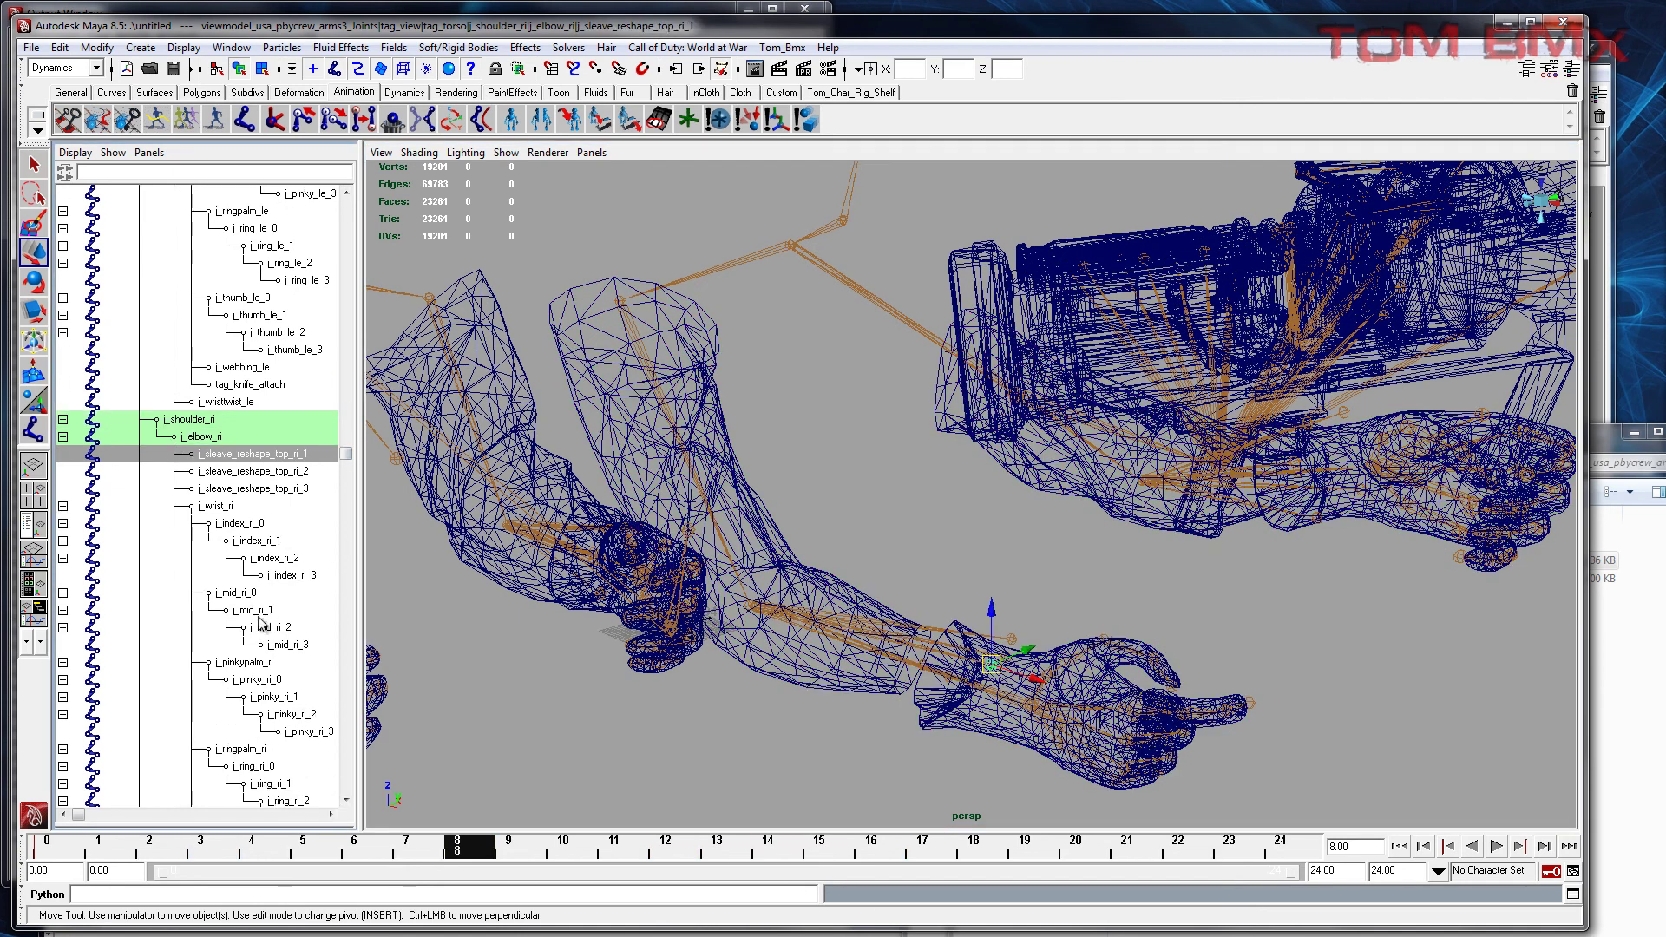
Step: Try to move the animated right arm's j_wrist_ri joint and undo the attempt
click(262, 510)
alt+middle_drag(913, 702, 915, 662)
drag(1034, 668, 1007, 812)
key(ctrl+z)
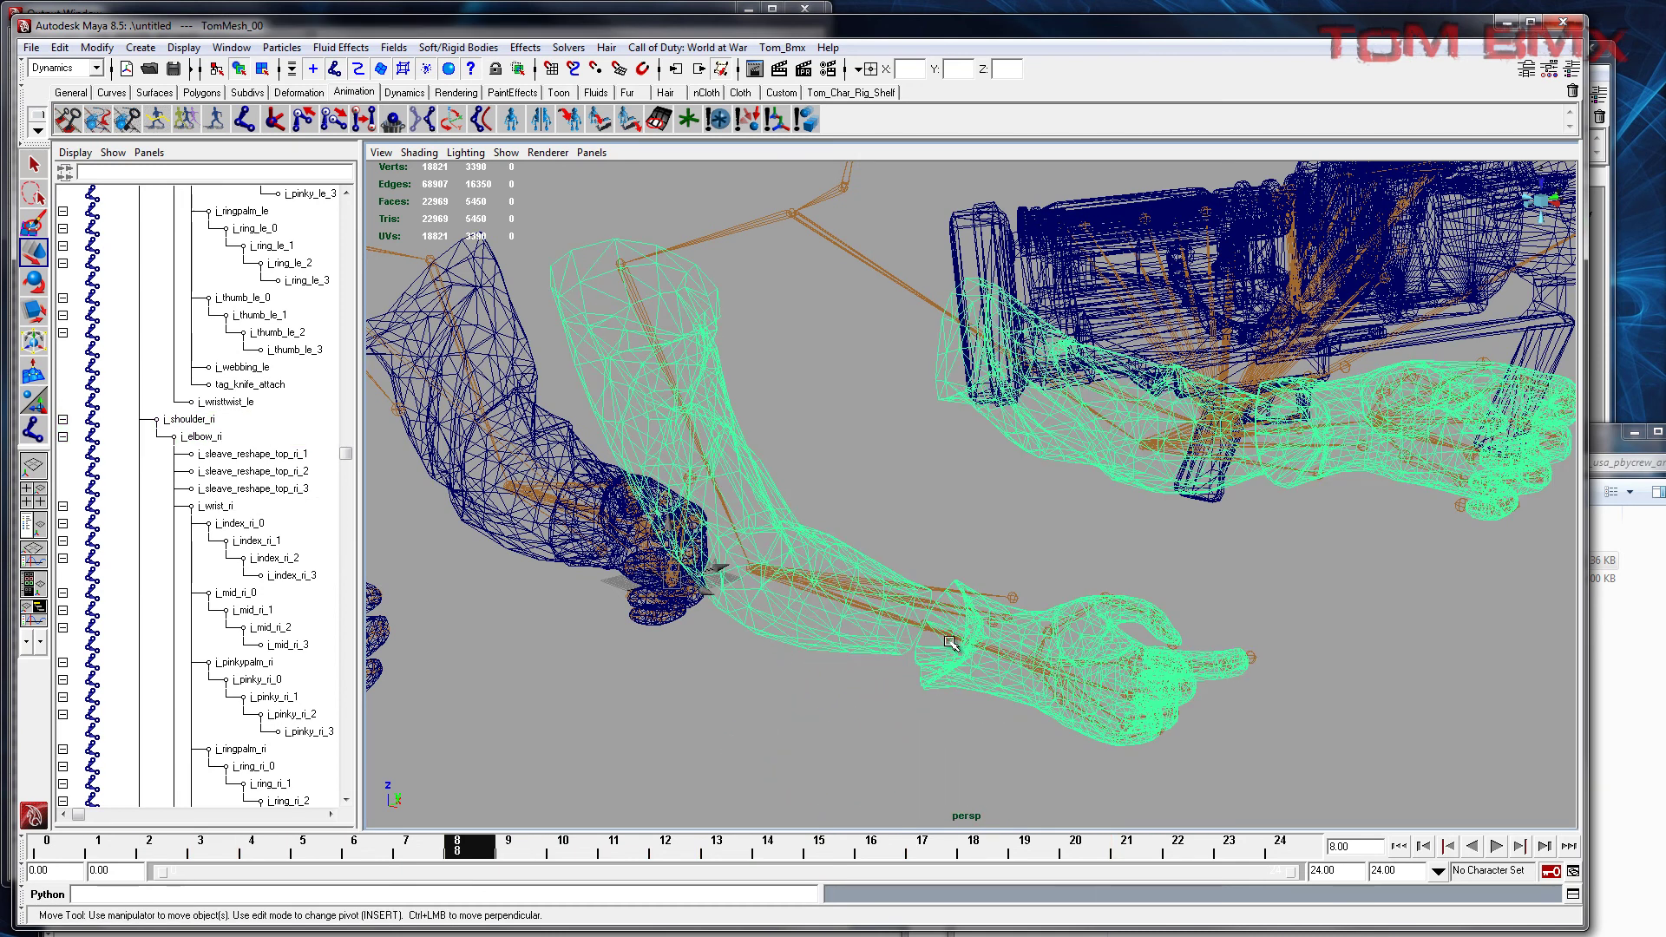
Step: Move the right arm's j_wristtwist_ri and j_wrist_ri joints back toward the elbow to close the sleeve gap
click(859, 605)
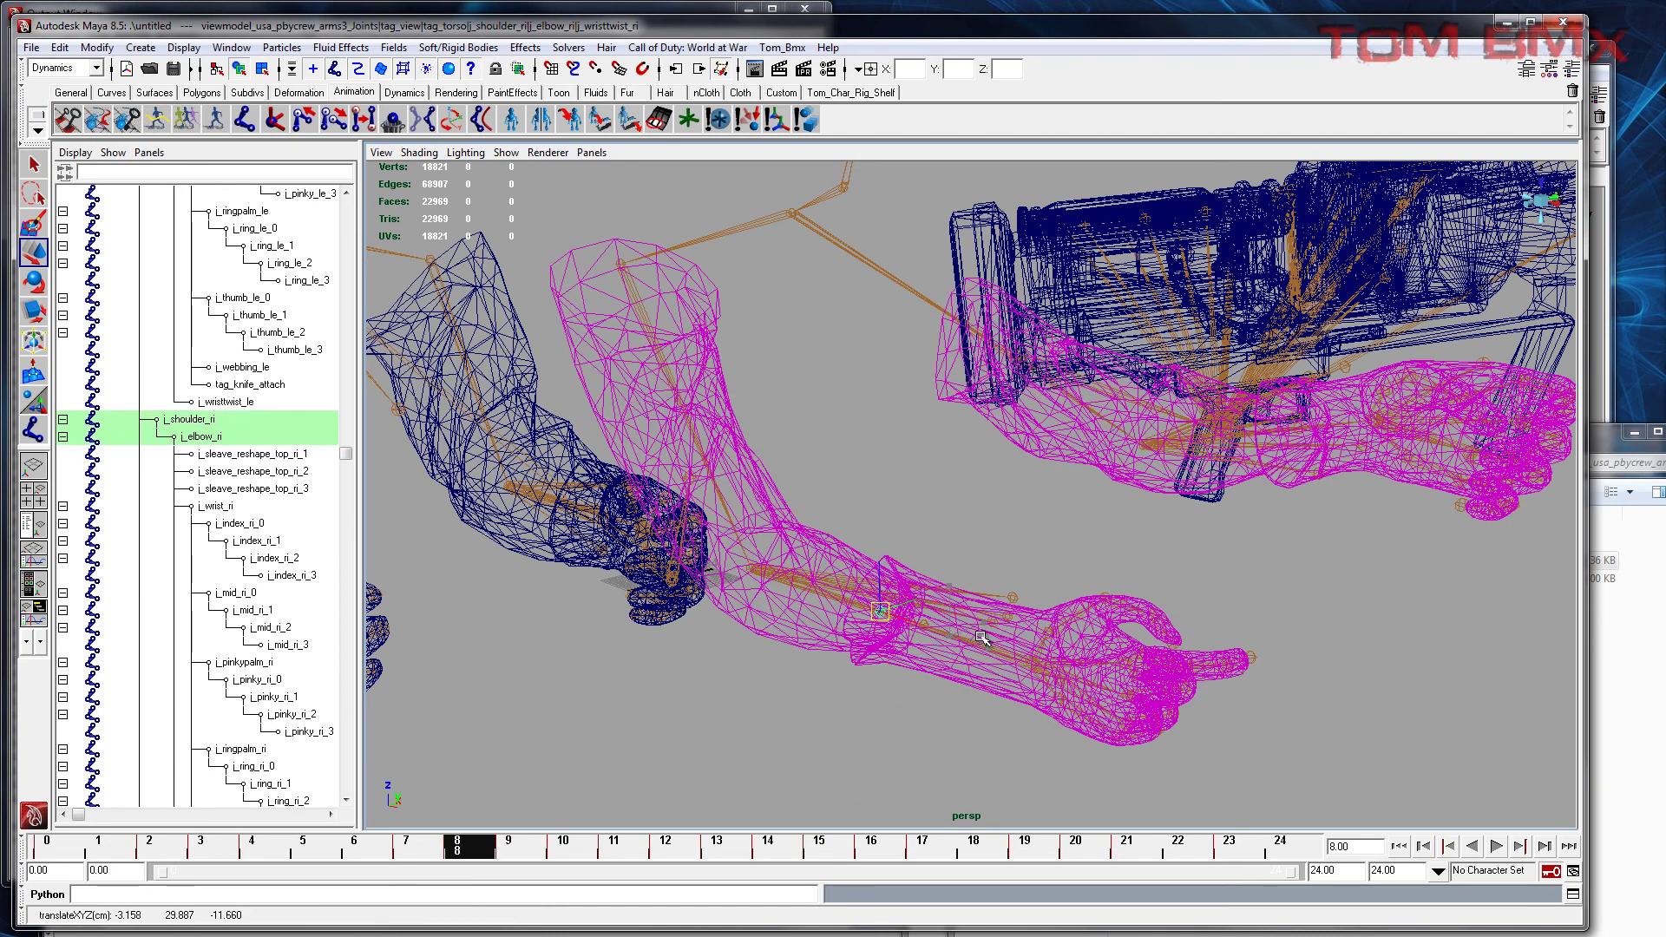
key(Up)
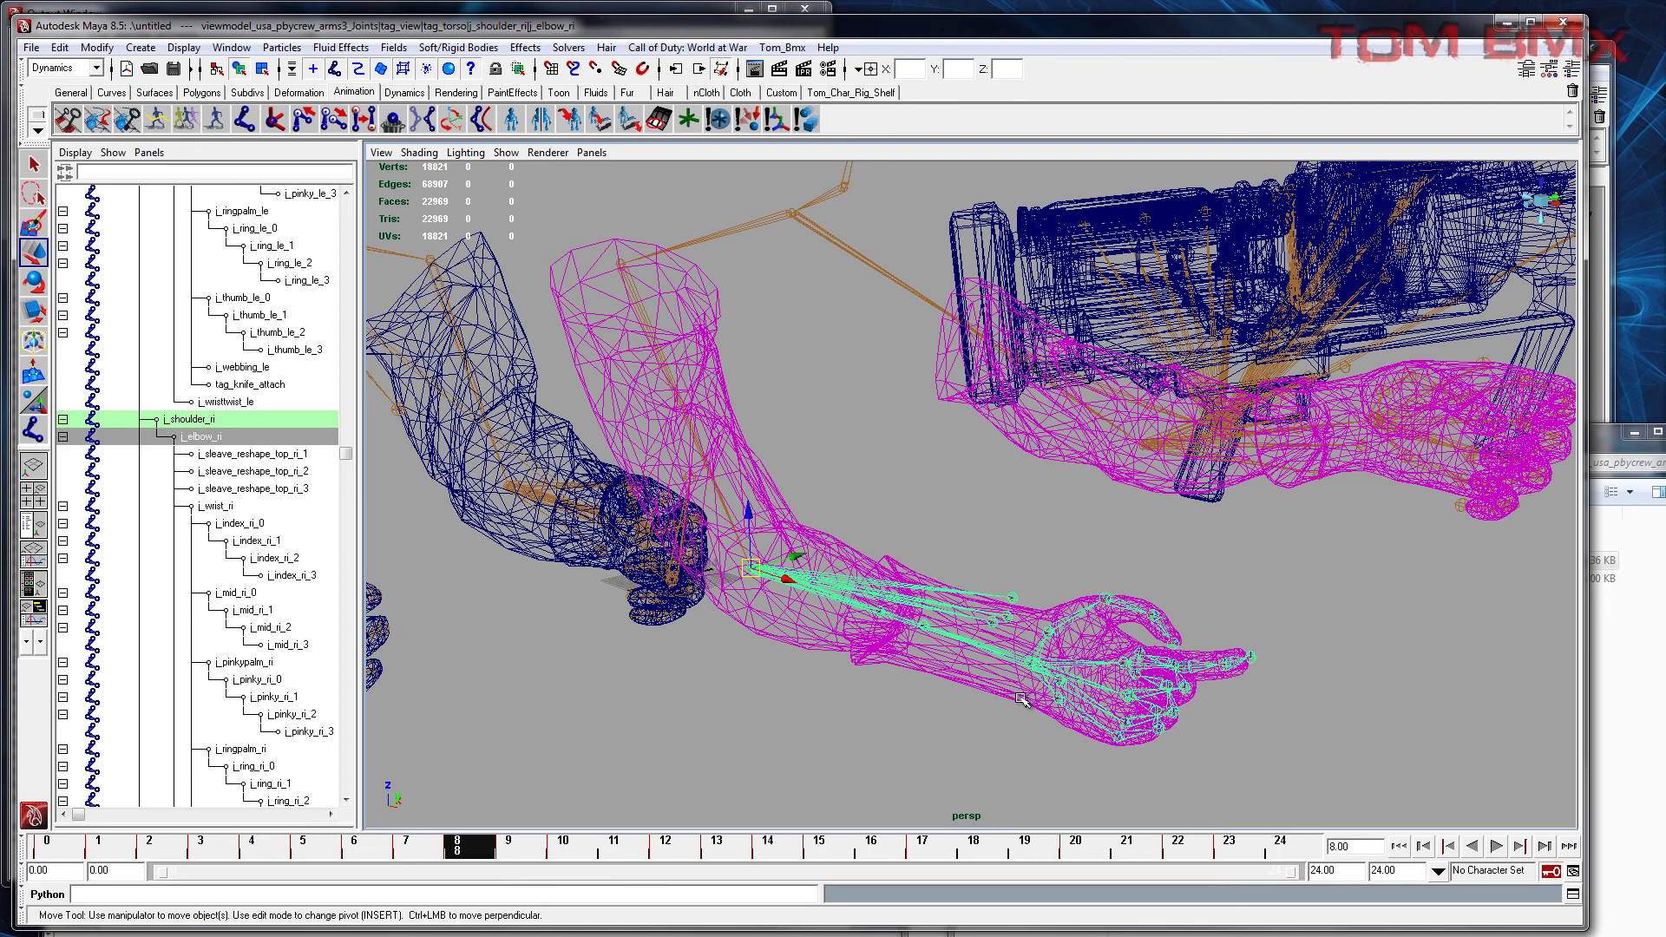
click(1028, 664)
drag(1005, 655, 922, 623)
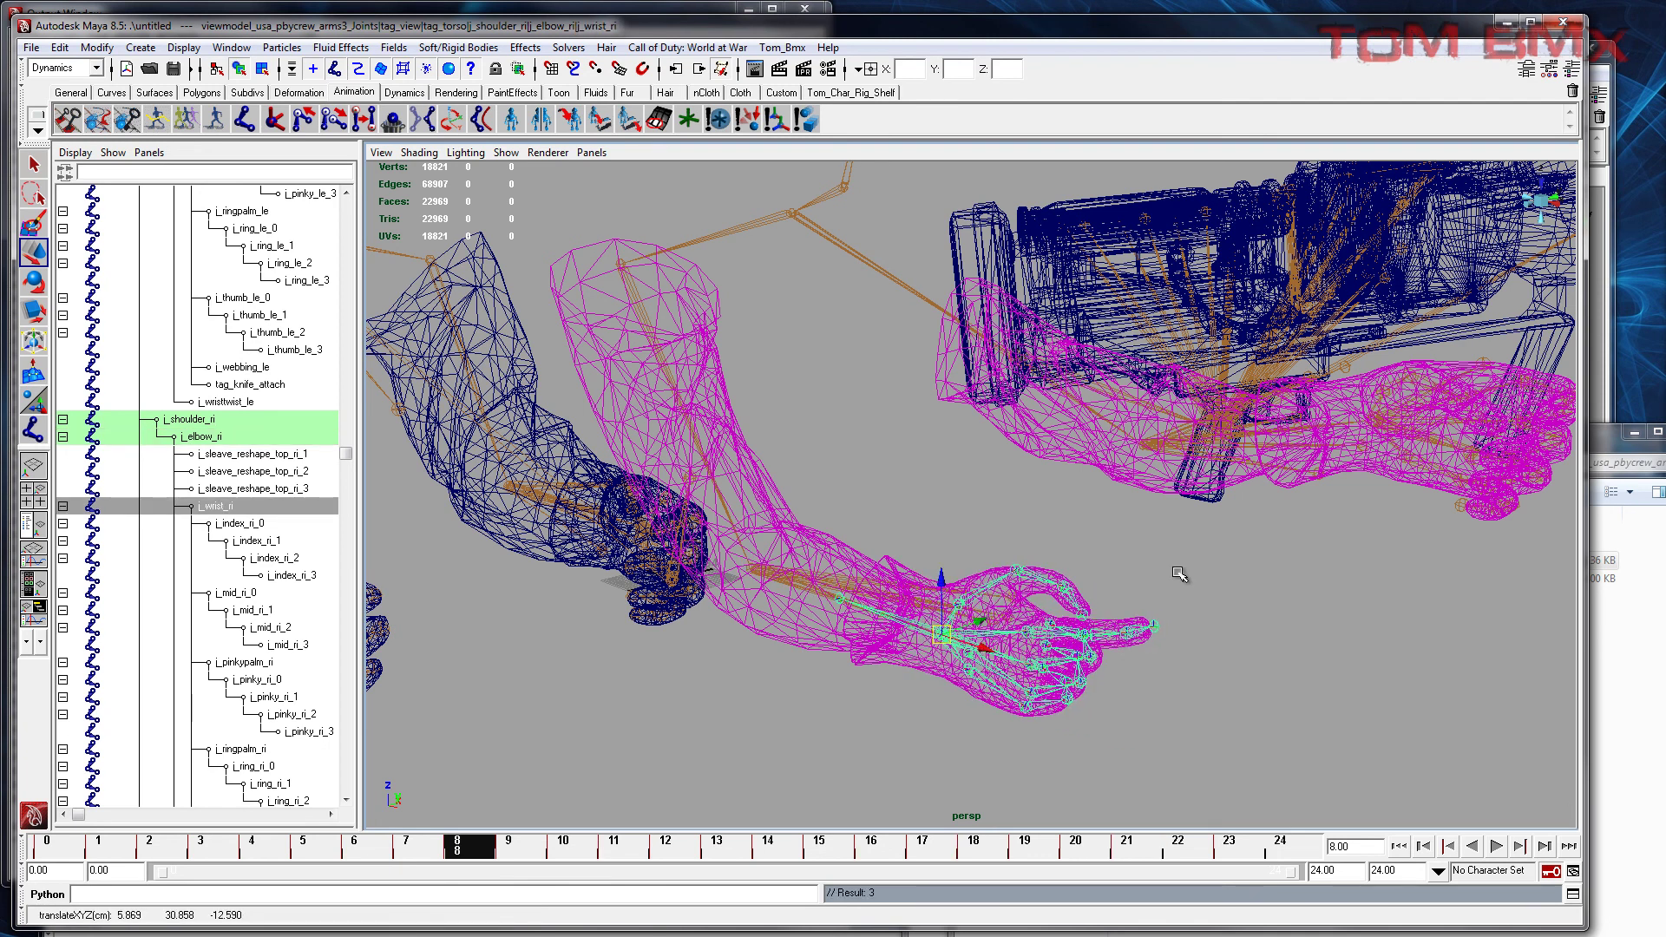
click(1258, 547)
scroll(1258, 547, down, 4)
Step: Start another Maya 8.5 session and import the viewmodel_usa_pbycrew_arms3 Maya ASCII file into it from the exported model folder
right_click(347, 936)
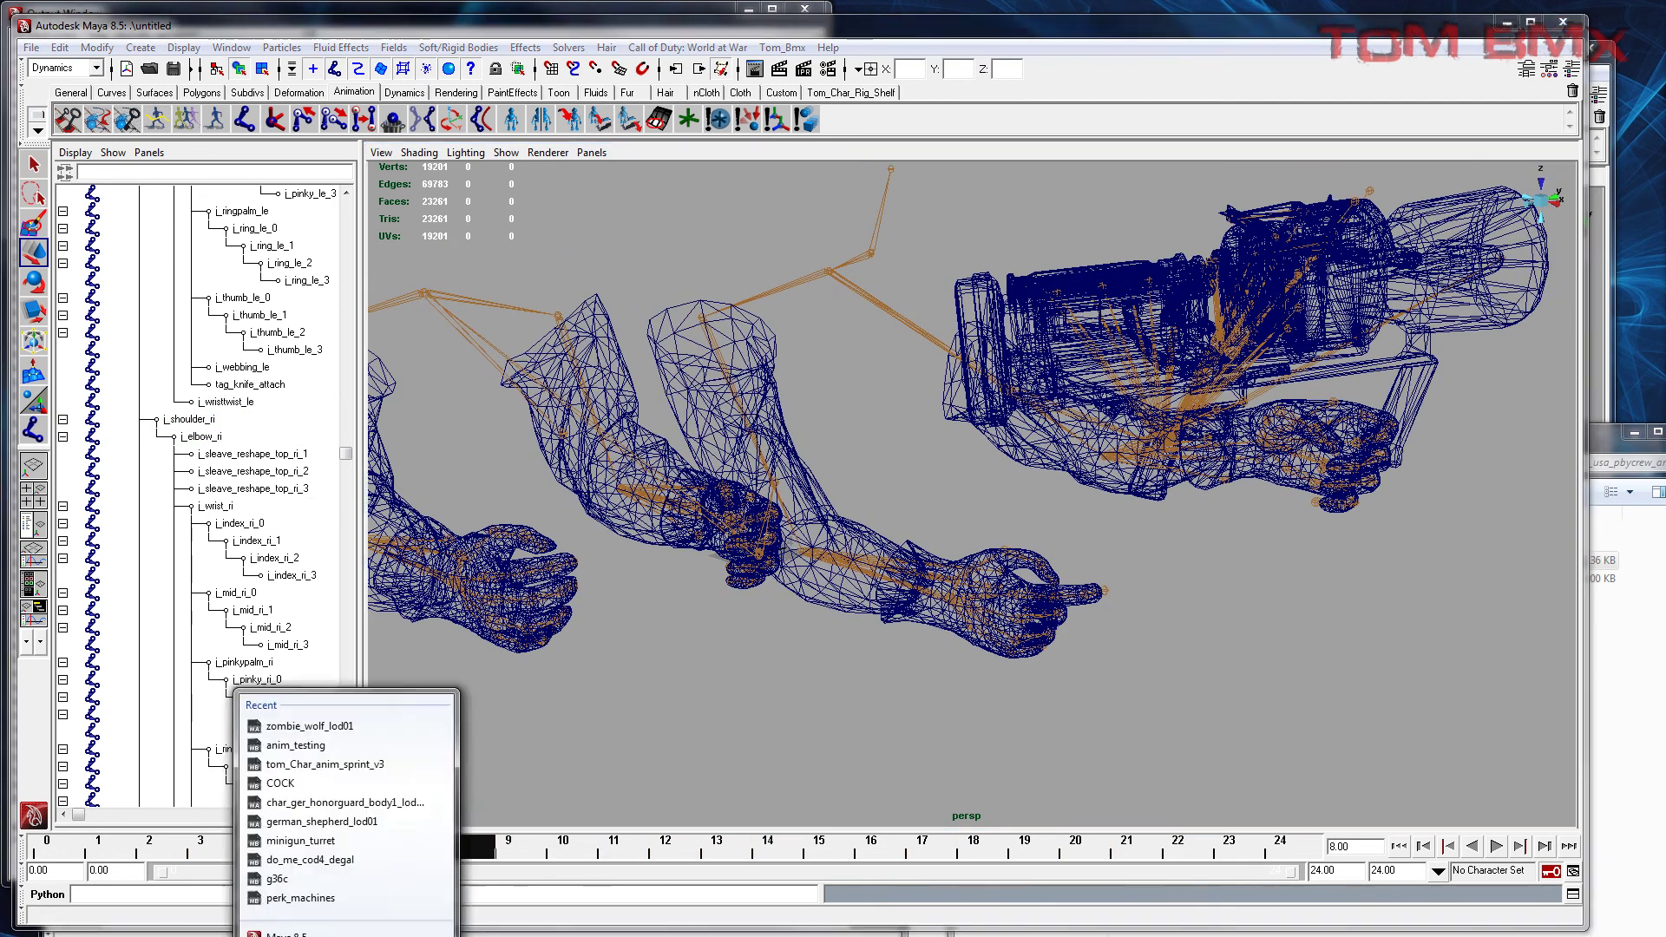
click(347, 934)
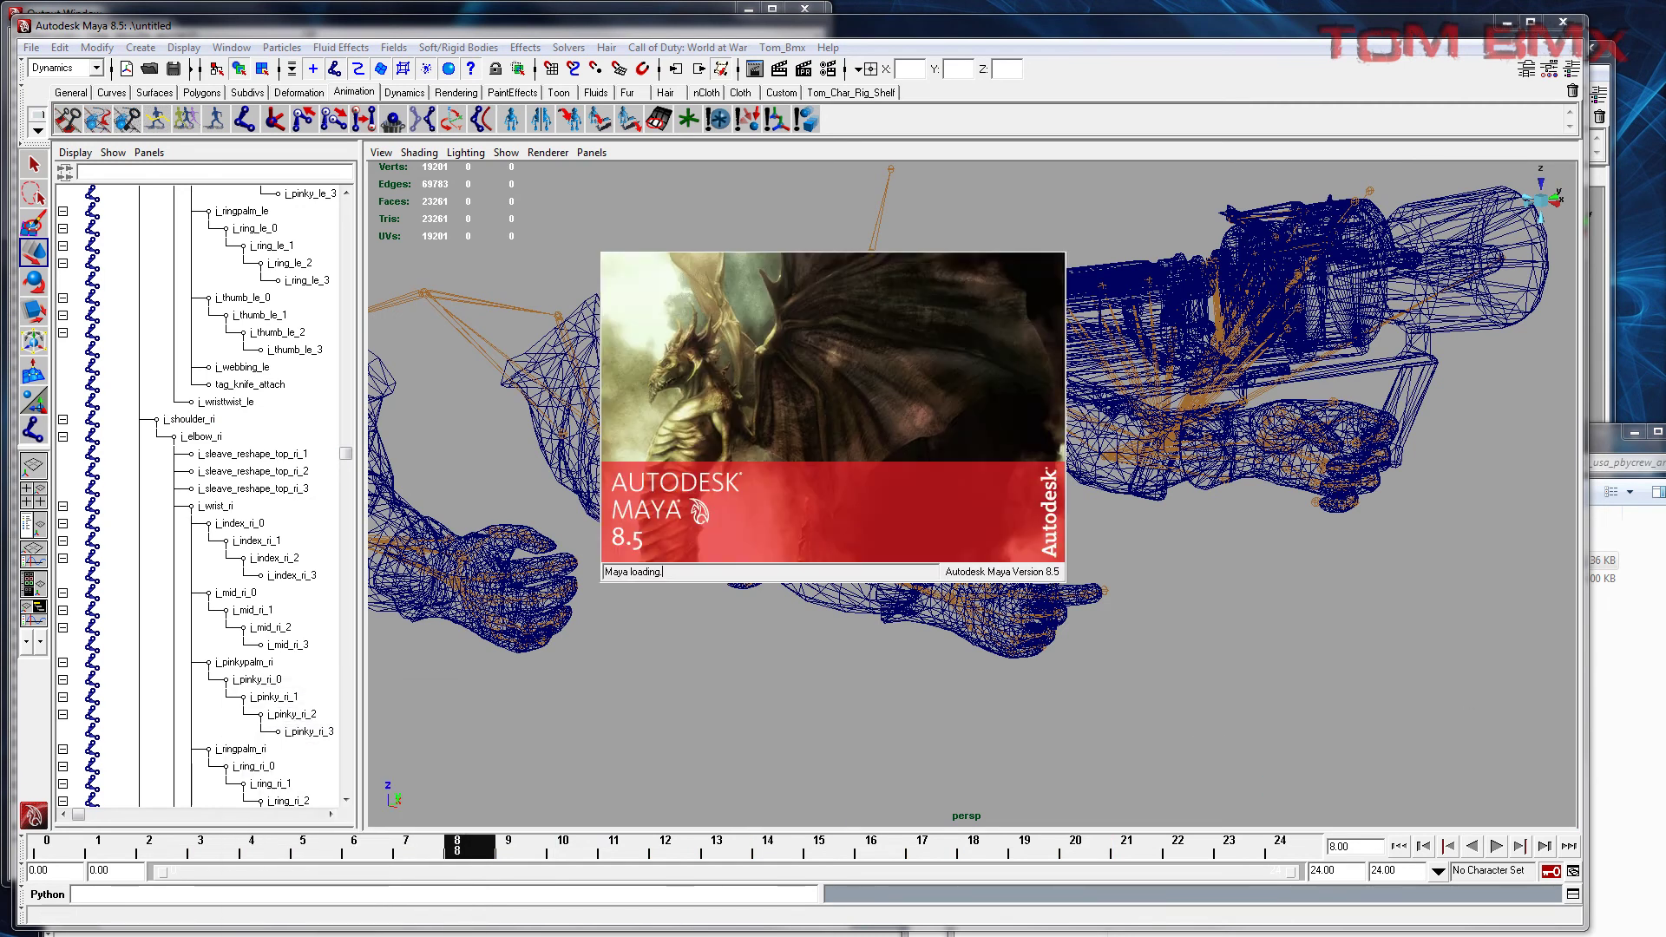
click(1413, 921)
click(1262, 932)
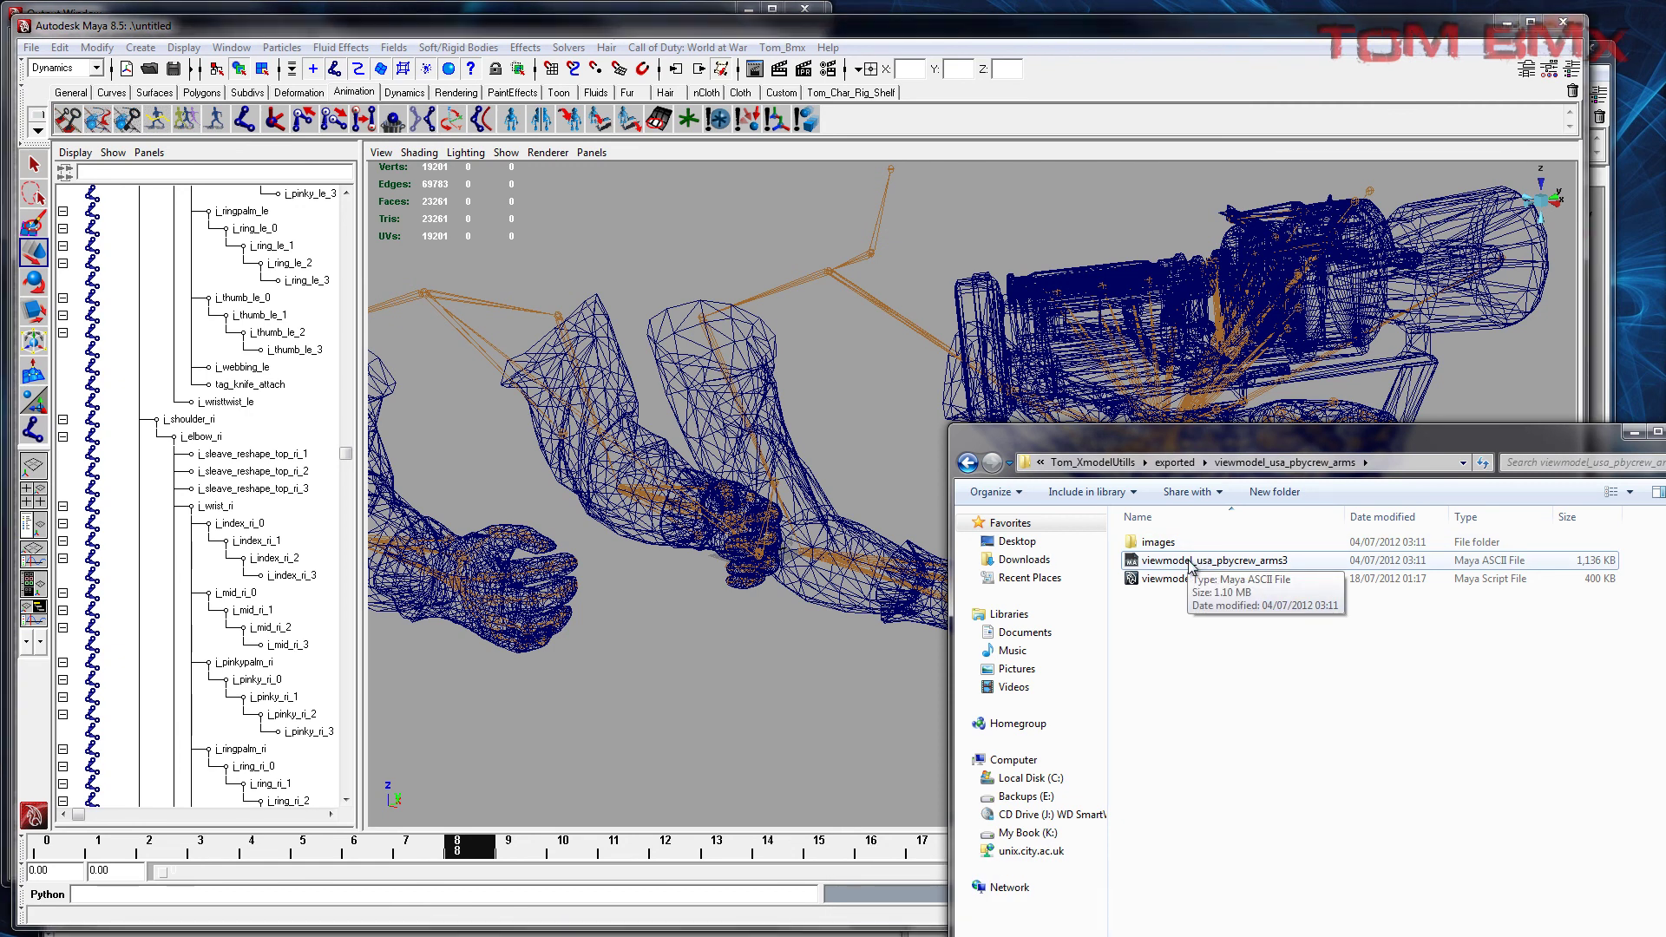
click(491, 936)
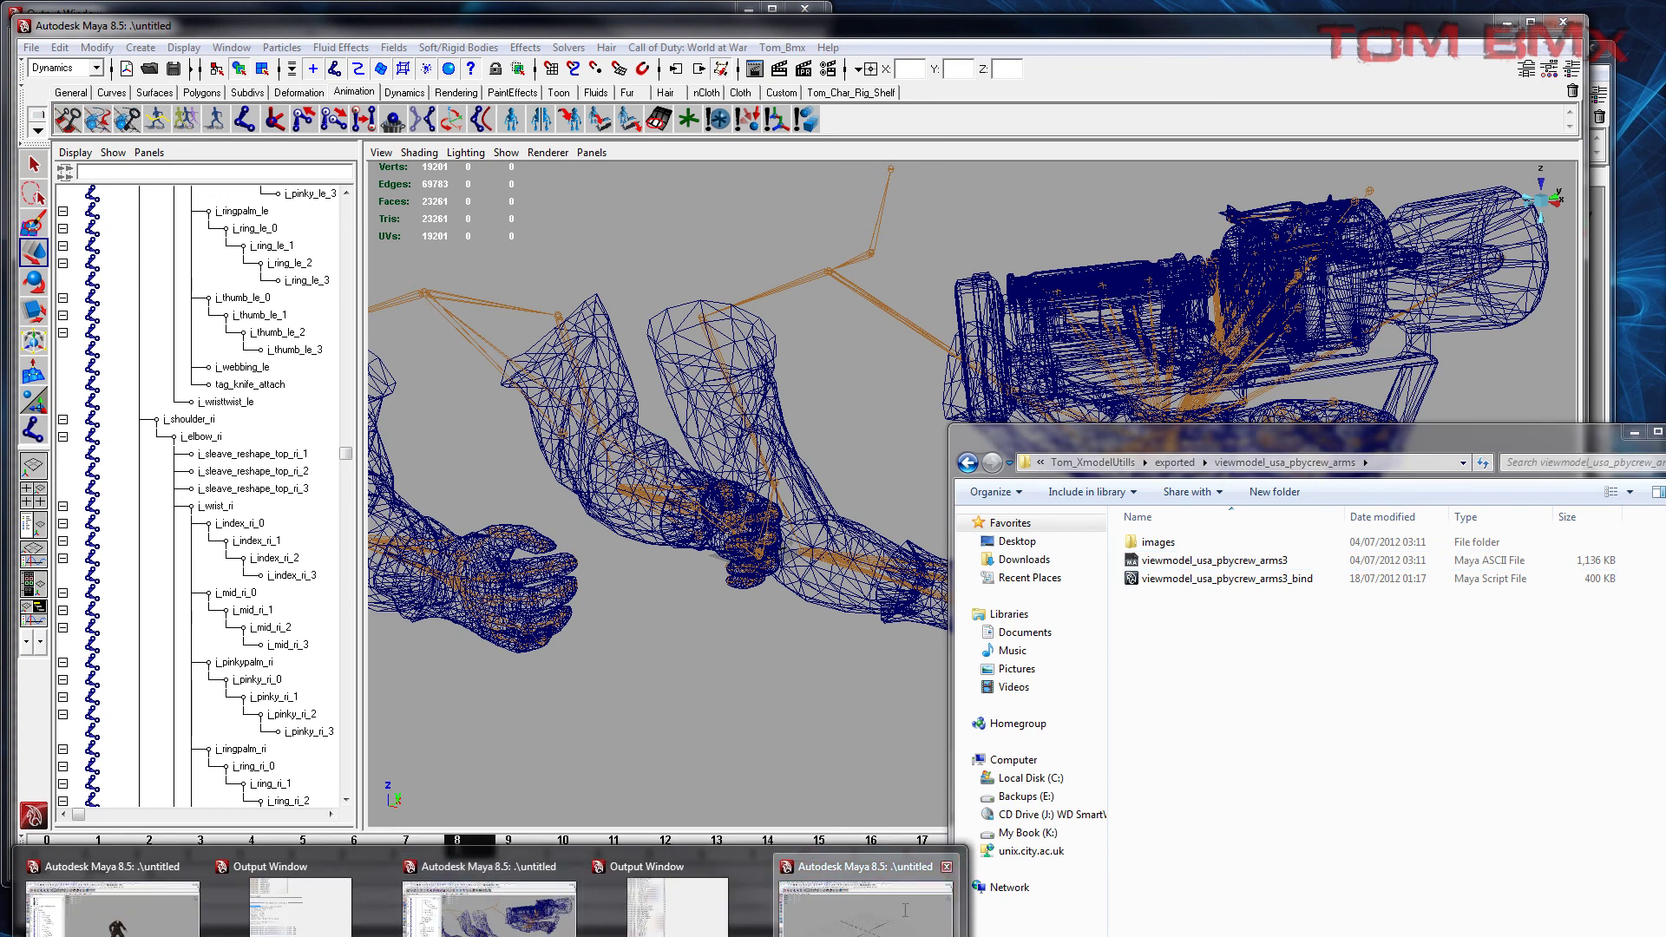
click(907, 917)
click(1145, 936)
Step: Open viewmodel_usa_pbycrew_arms3_bind in SciTE, replace TomMesh_00 with TomMesh_0, and save the script
double_click(1209, 579)
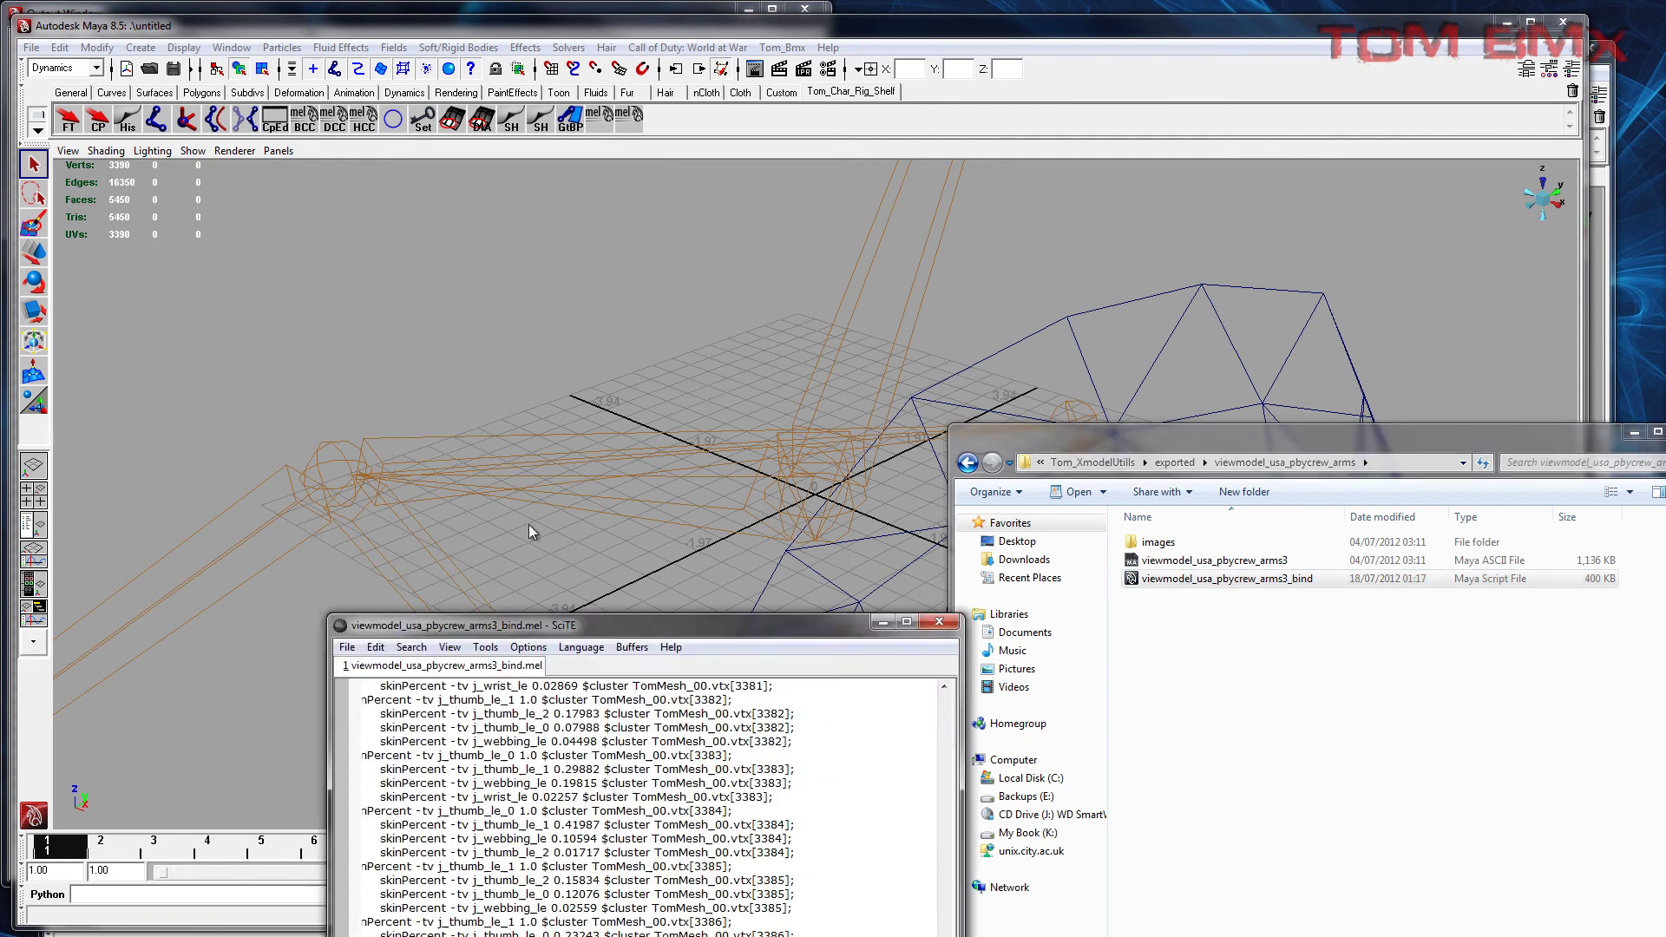
drag(295, 148, 333, 340)
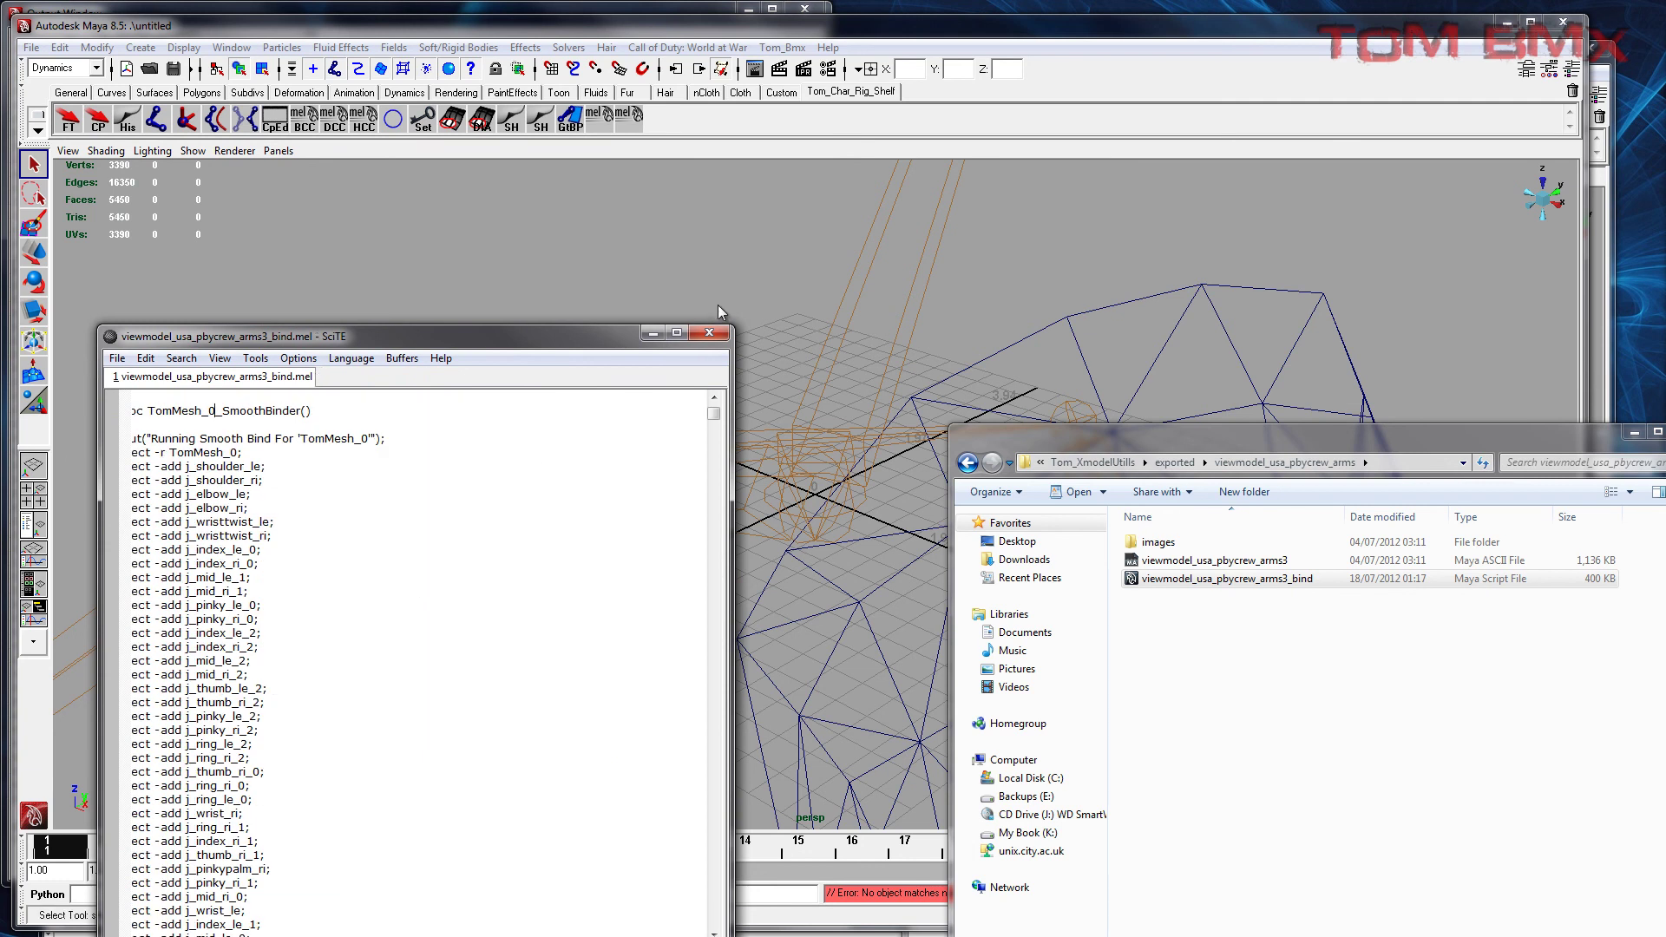
click(709, 333)
Step: Run the viewmodel_usa_pbycrew_arms3_bind script on the new arms and select the j_shoulder_ri and tag_torso joints to check the binding
alt+drag(658, 431, 663, 216)
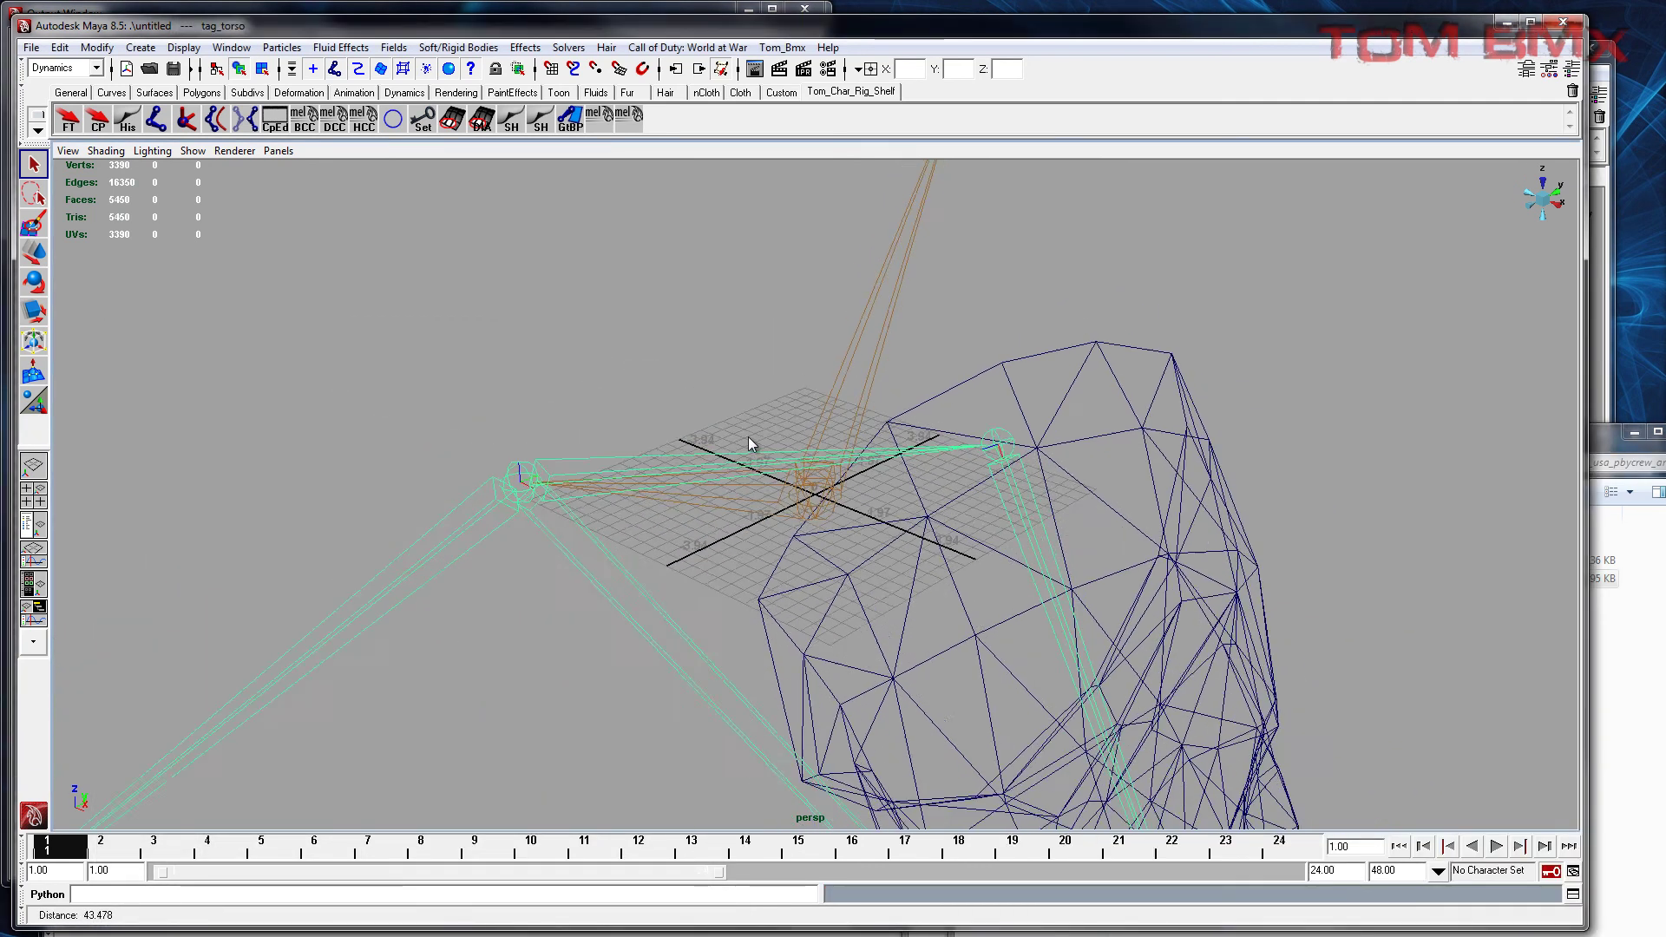
scroll(748, 436, down, 5)
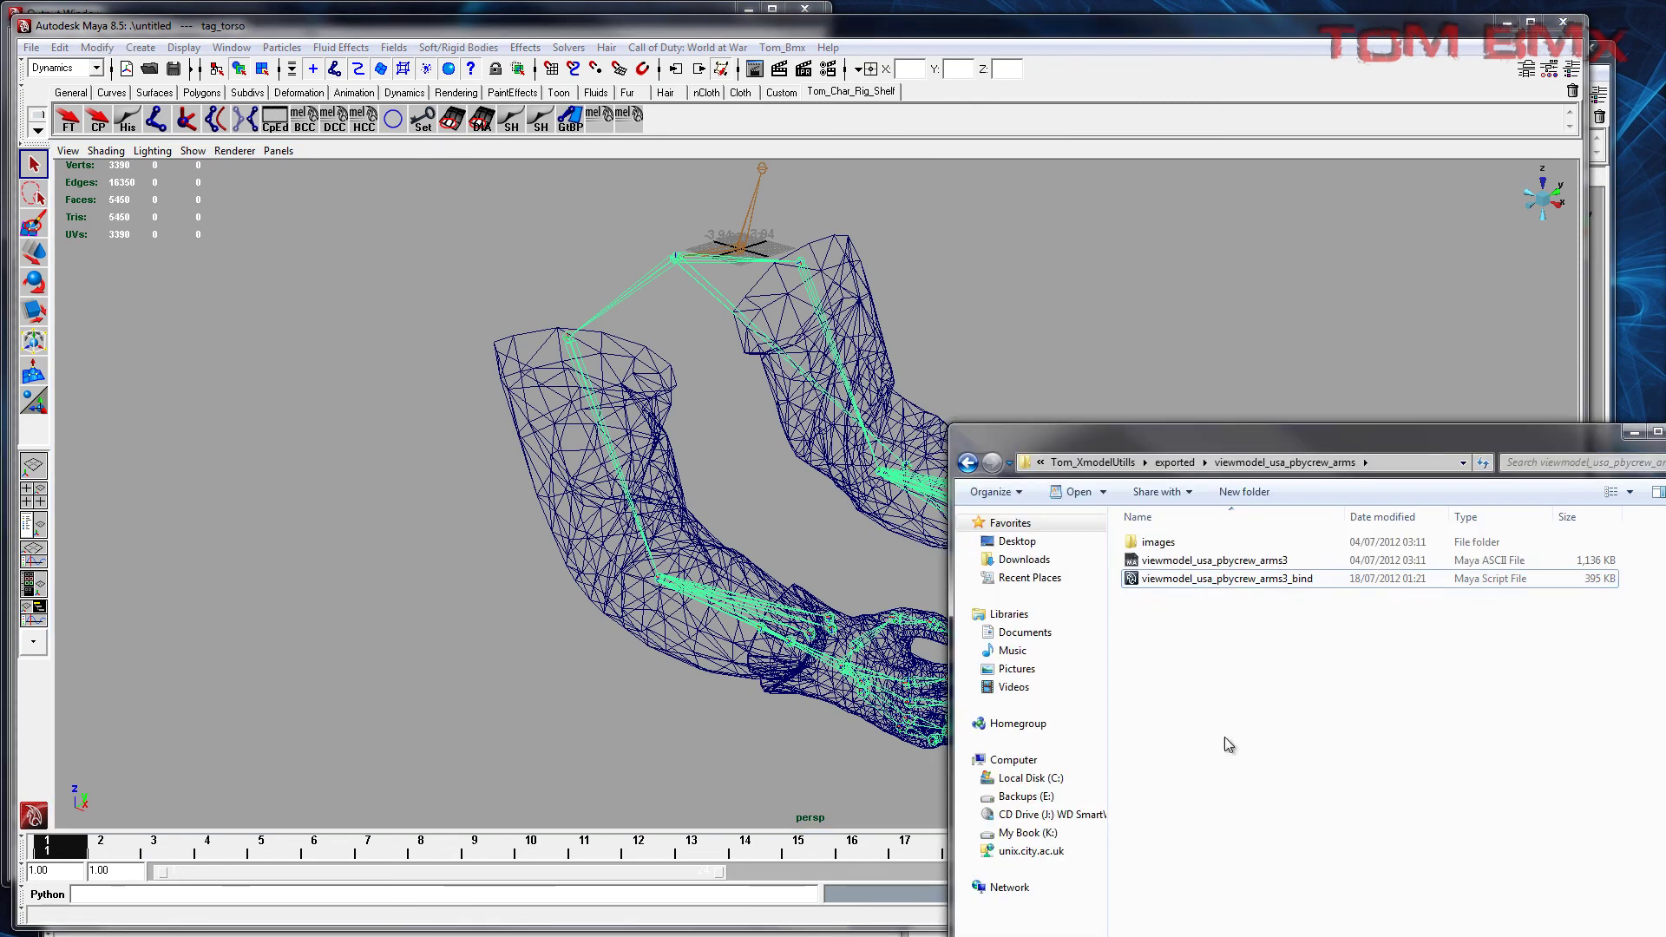
drag(1194, 579, 694, 518)
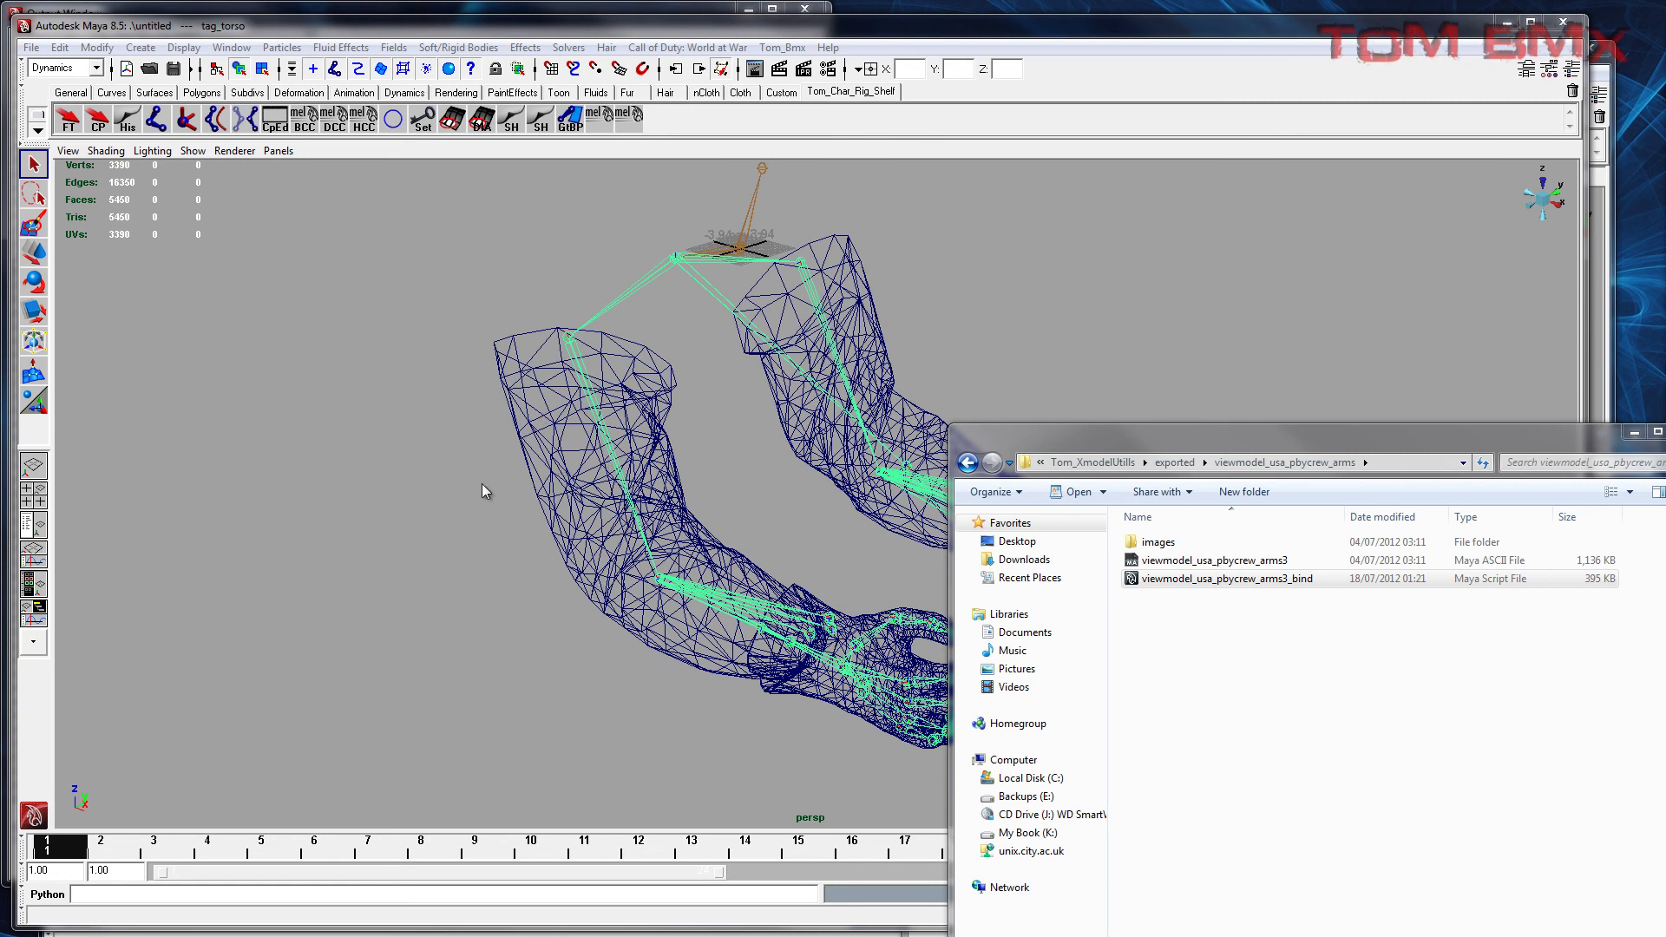
drag(458, 491, 499, 545)
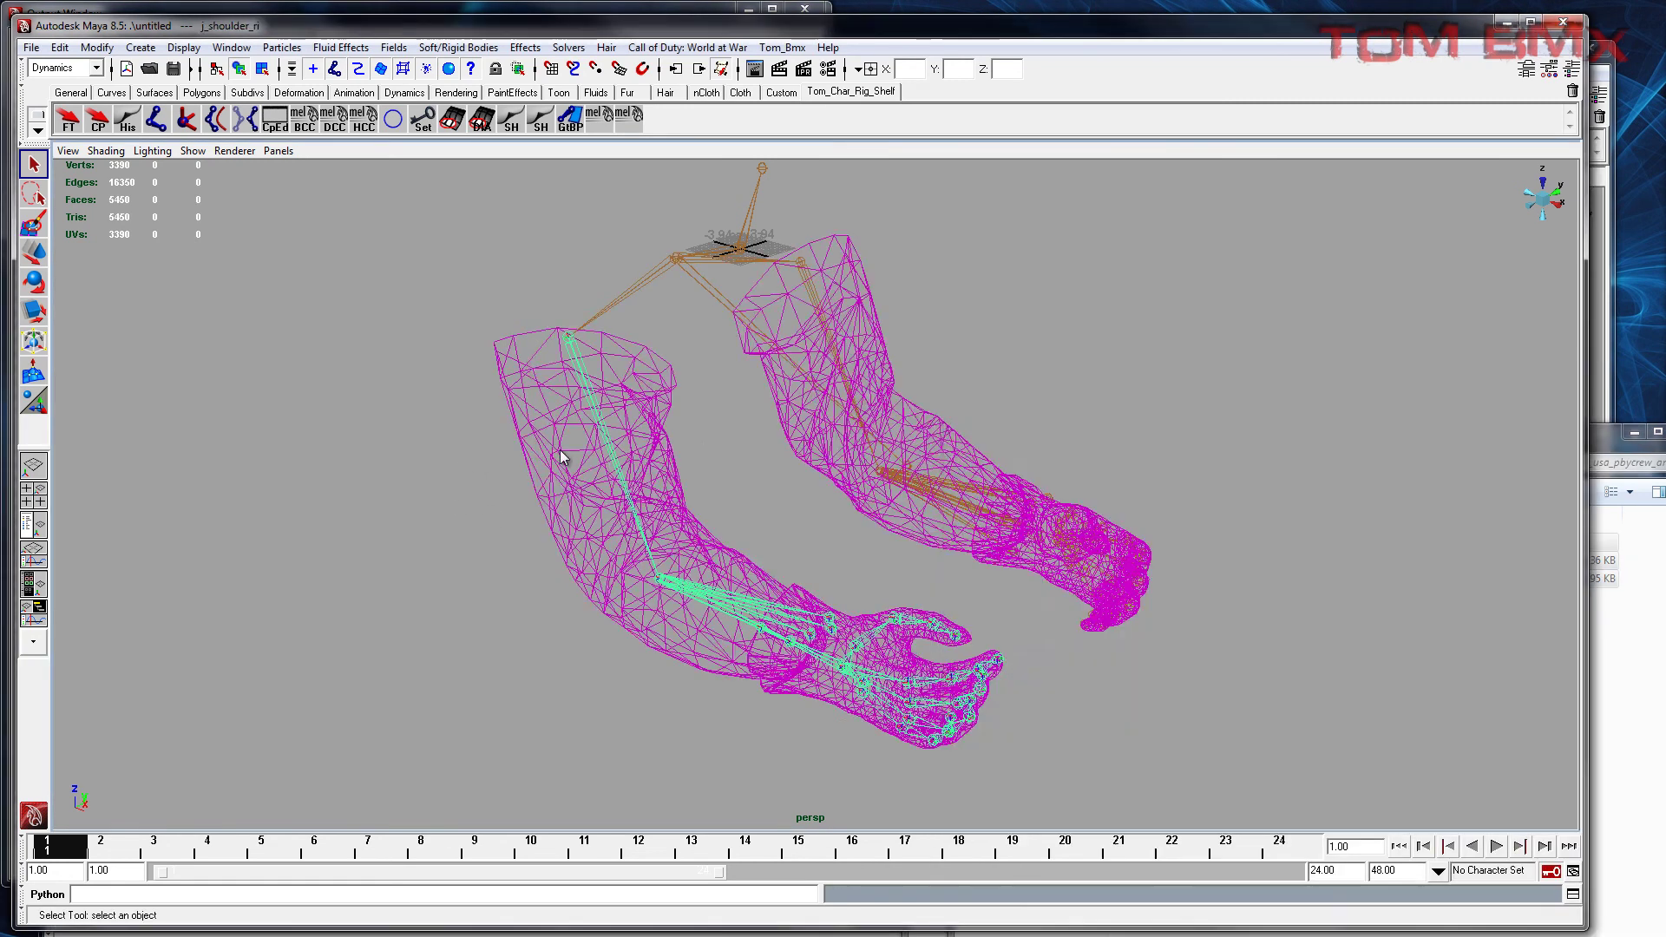
click(647, 273)
click(653, 276)
key(f)
Step: Import the viewmodel_thundergun_last_fire COD xAnim file onto the bound arms
click(30, 47)
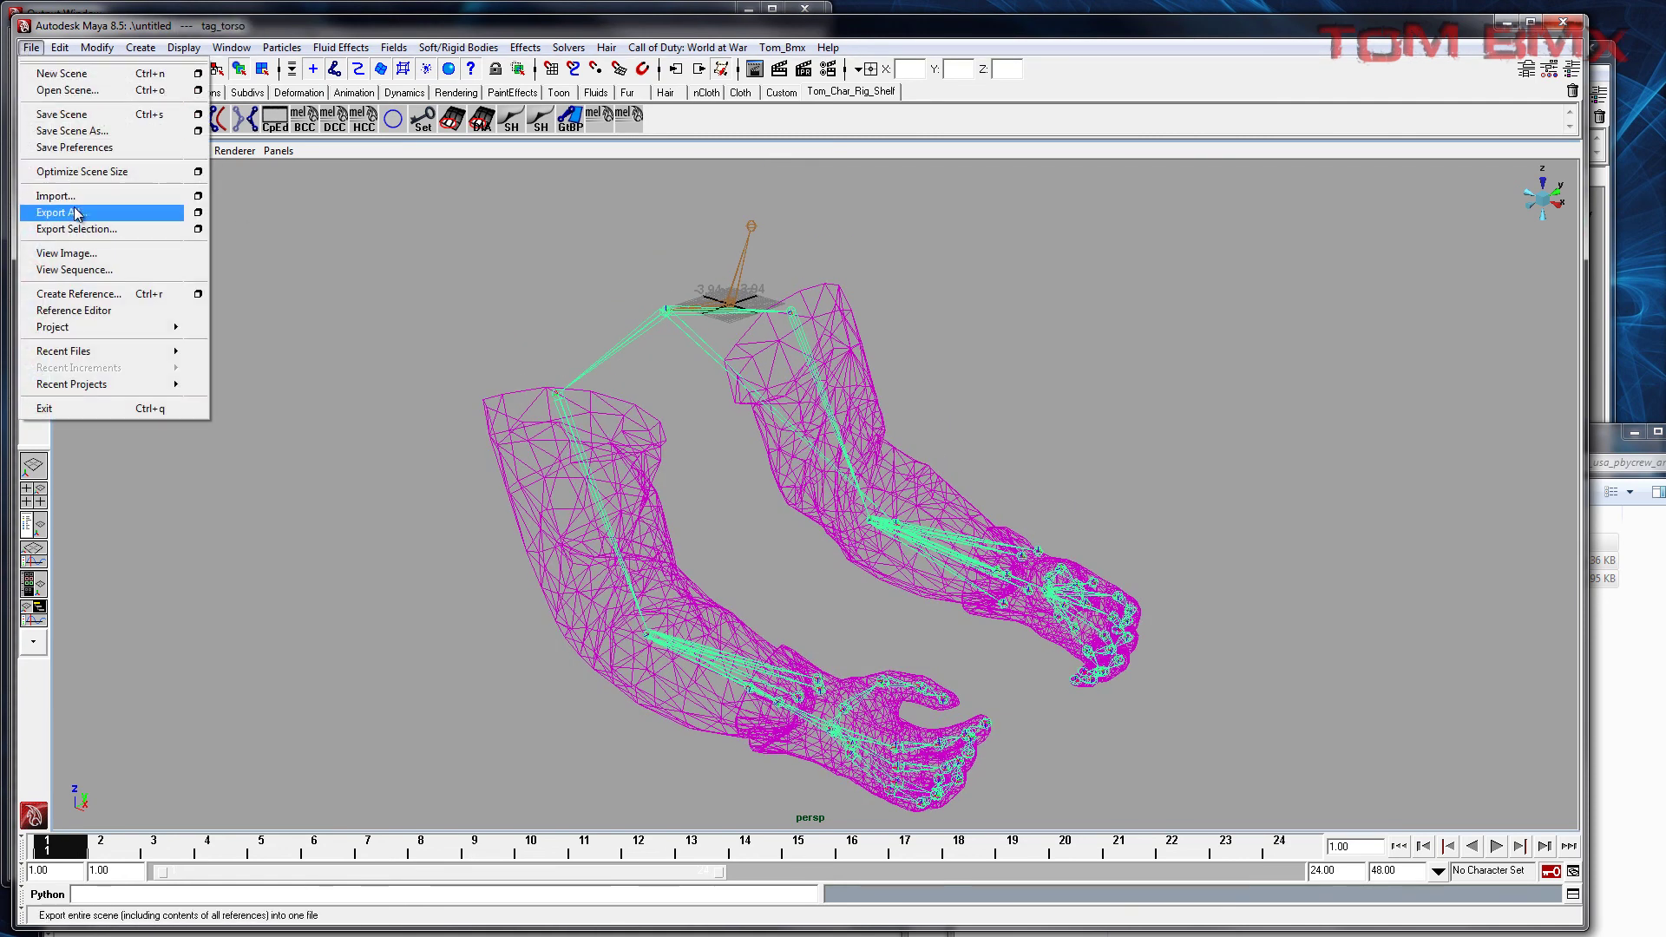
click(35, 197)
scroll(976, 558, down, 6)
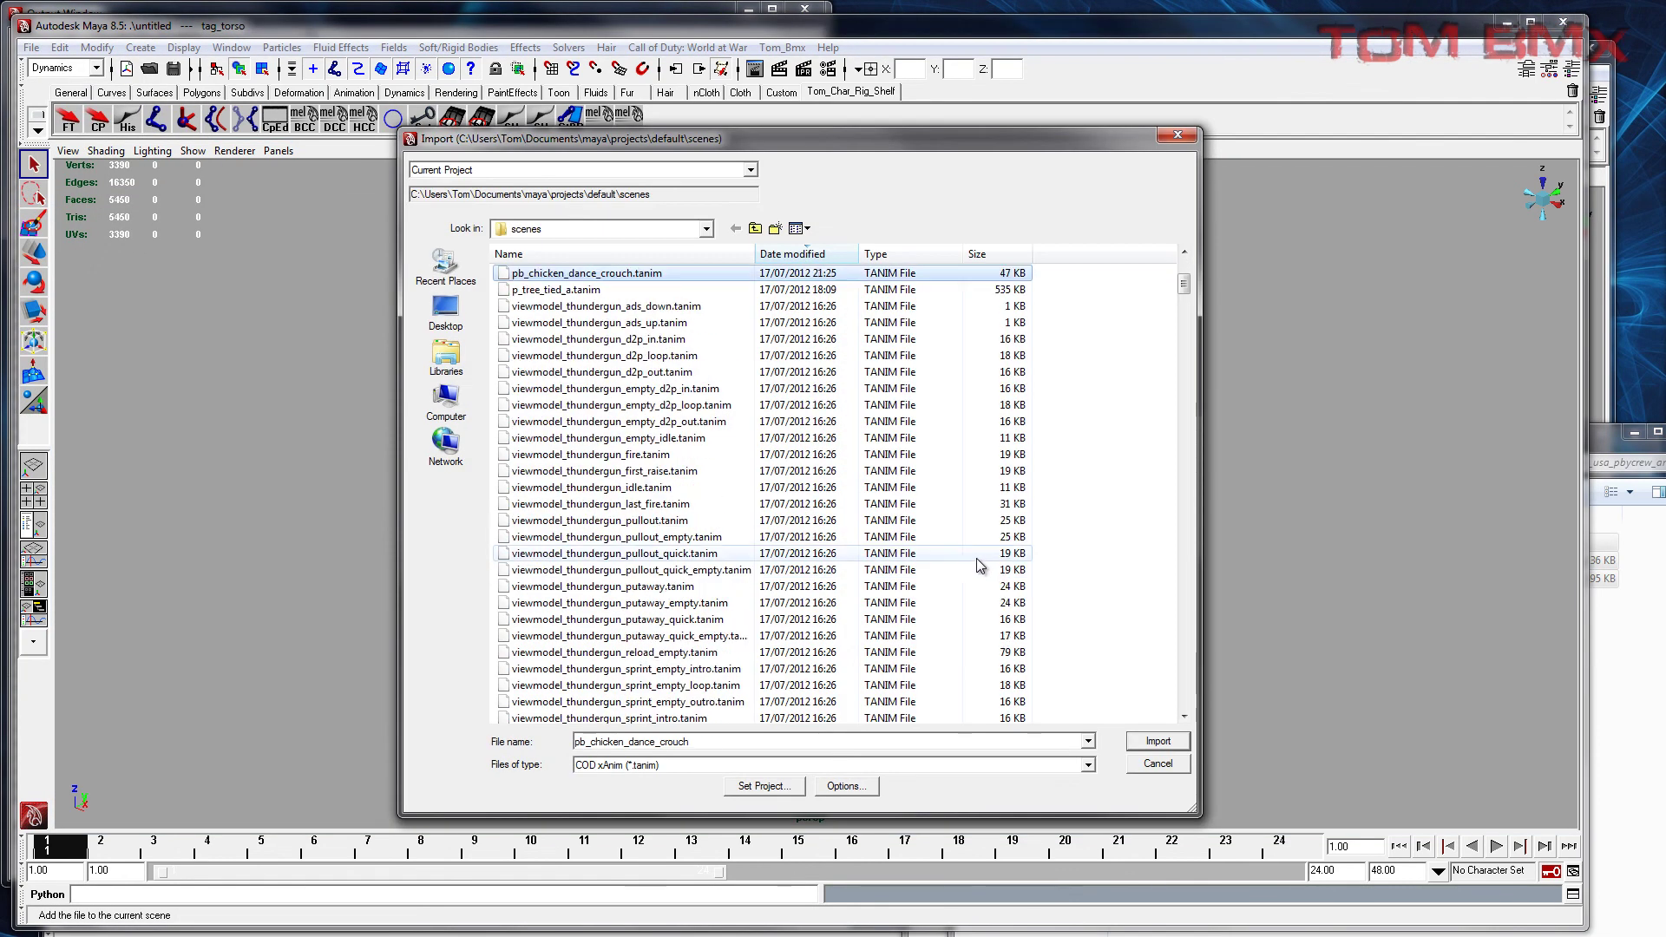
double_click(748, 505)
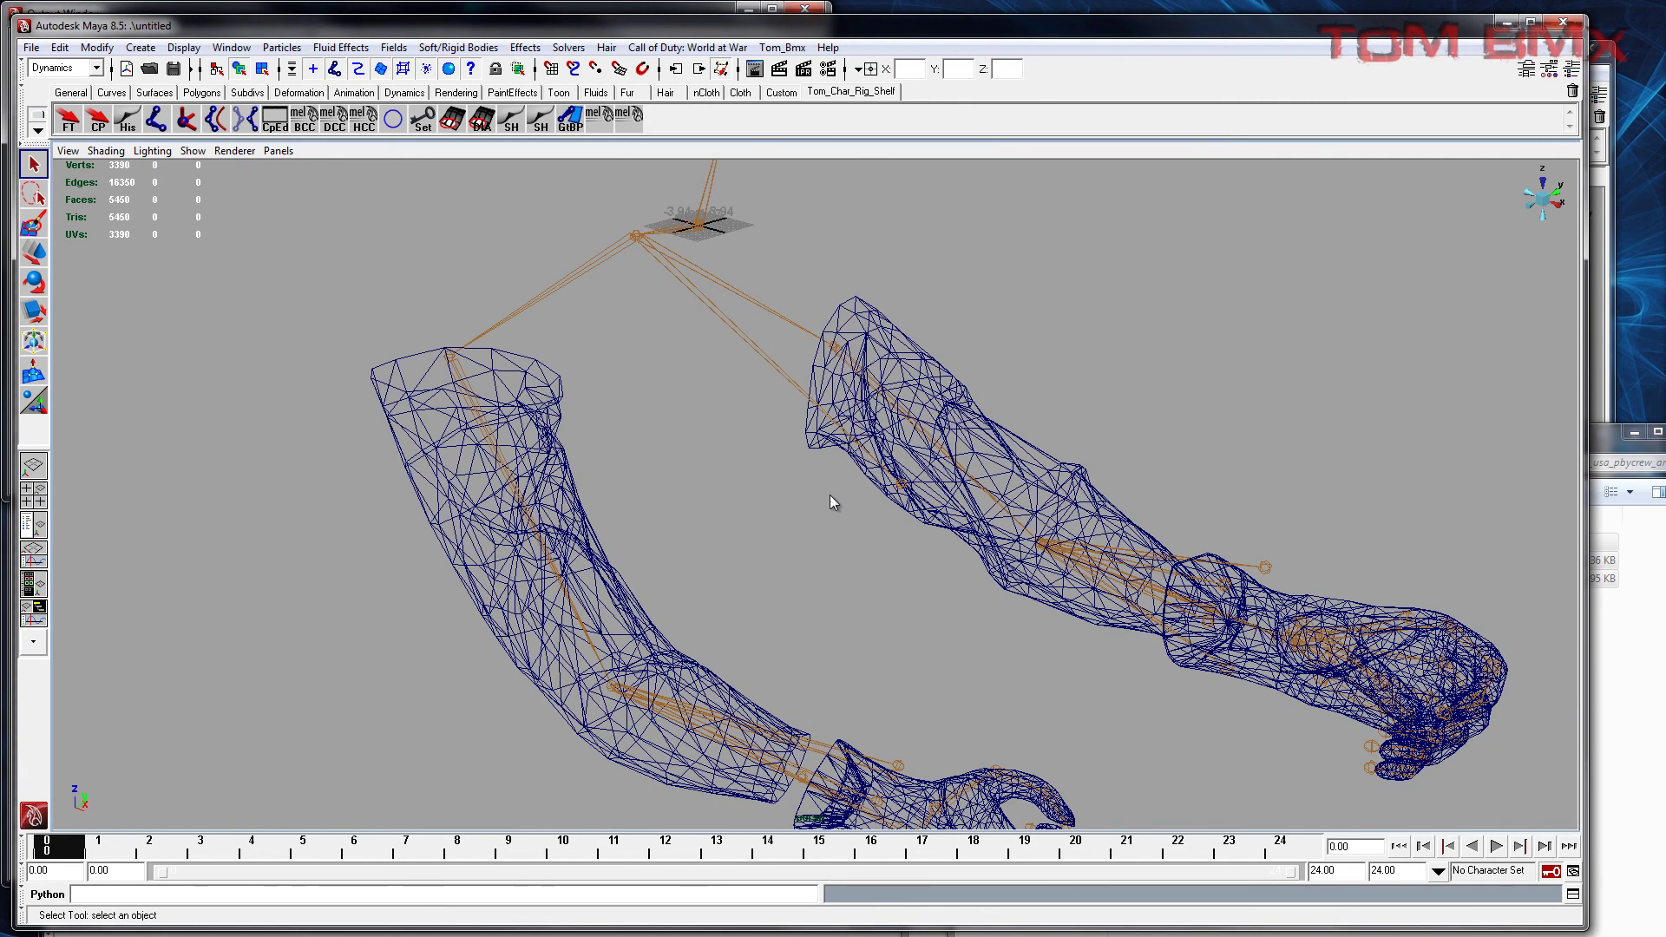
Step: Select the j_elbow_le joint and the arm mesh and examine both arms' wrists and sleeves at frame 0 from several angles
alt+drag(731, 543, 460, 664)
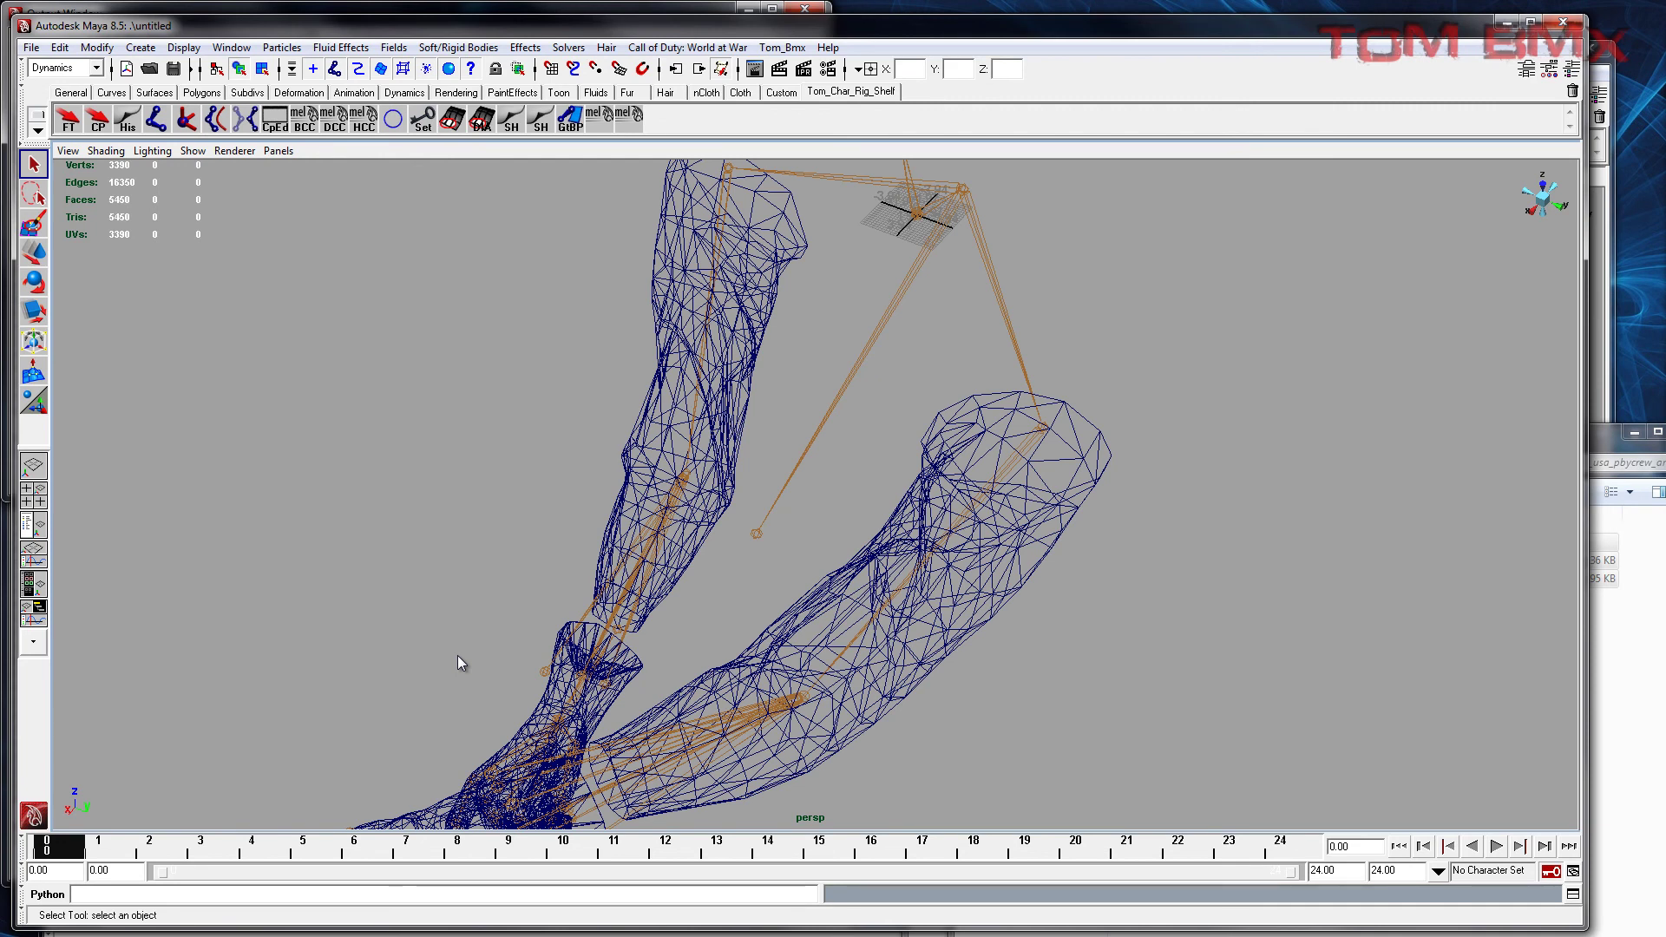
mouse_move(521, 573)
alt+mouse_down()
mouse_move(428, 577)
mouse_move(670, 556)
mouse_move(461, 543)
mouse_move(235, 576)
mouse_move(3, 577)
mouse_move(513, 568)
alt+mouse_up()
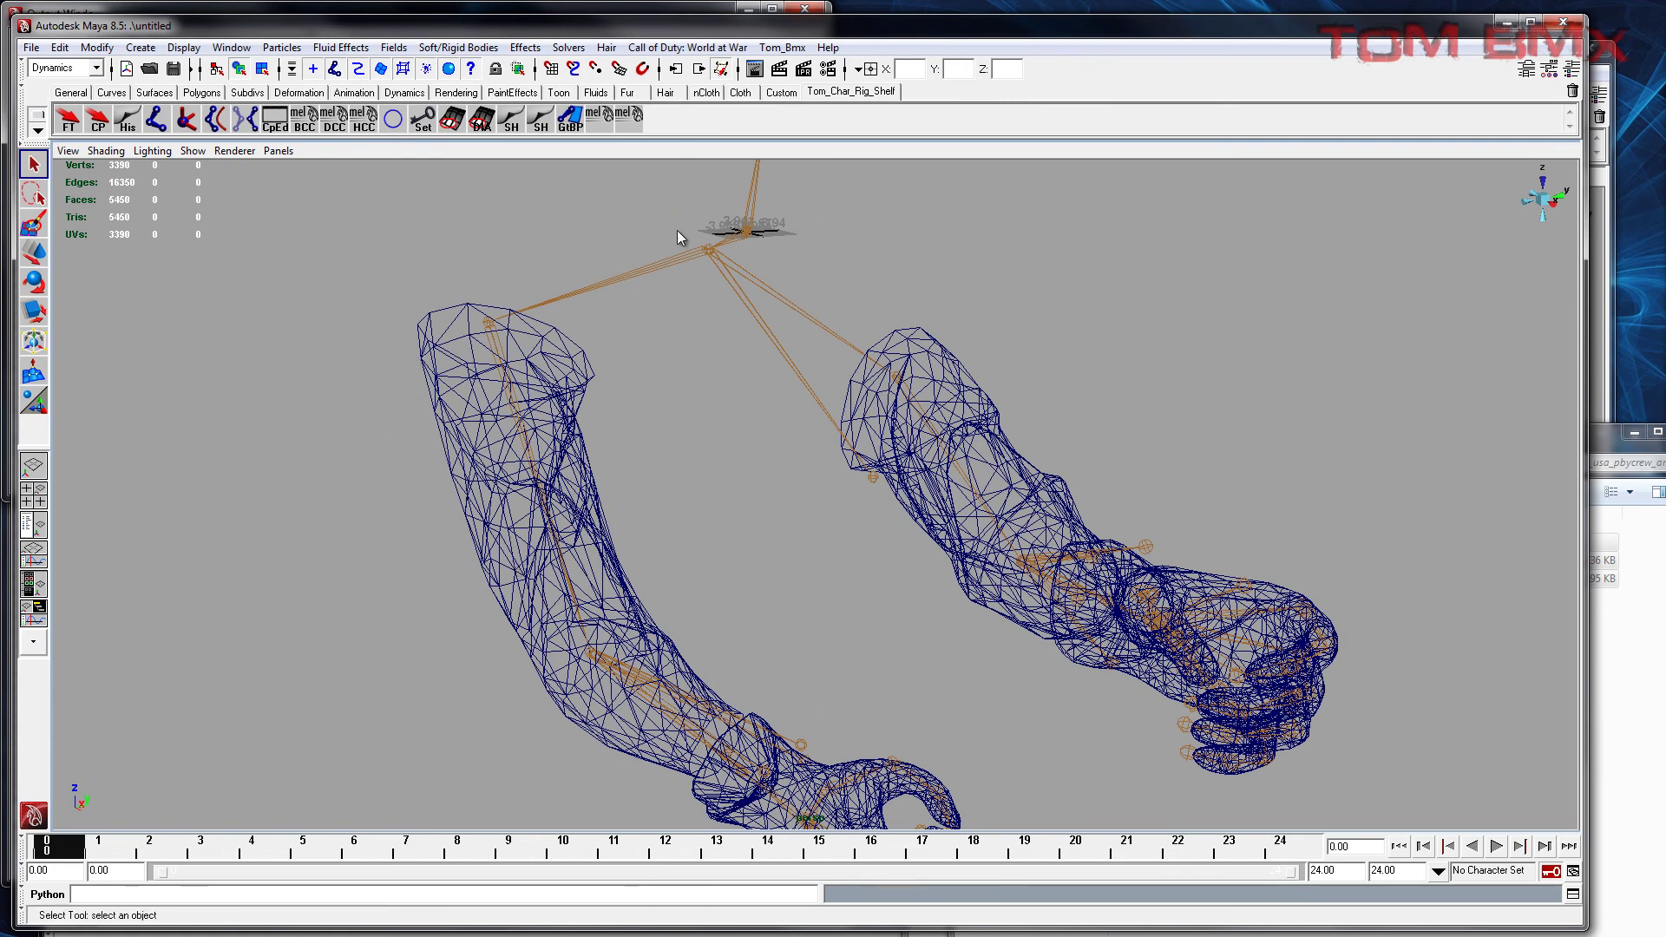
click(707, 248)
alt+drag(941, 599, 999, 554)
click(1021, 452)
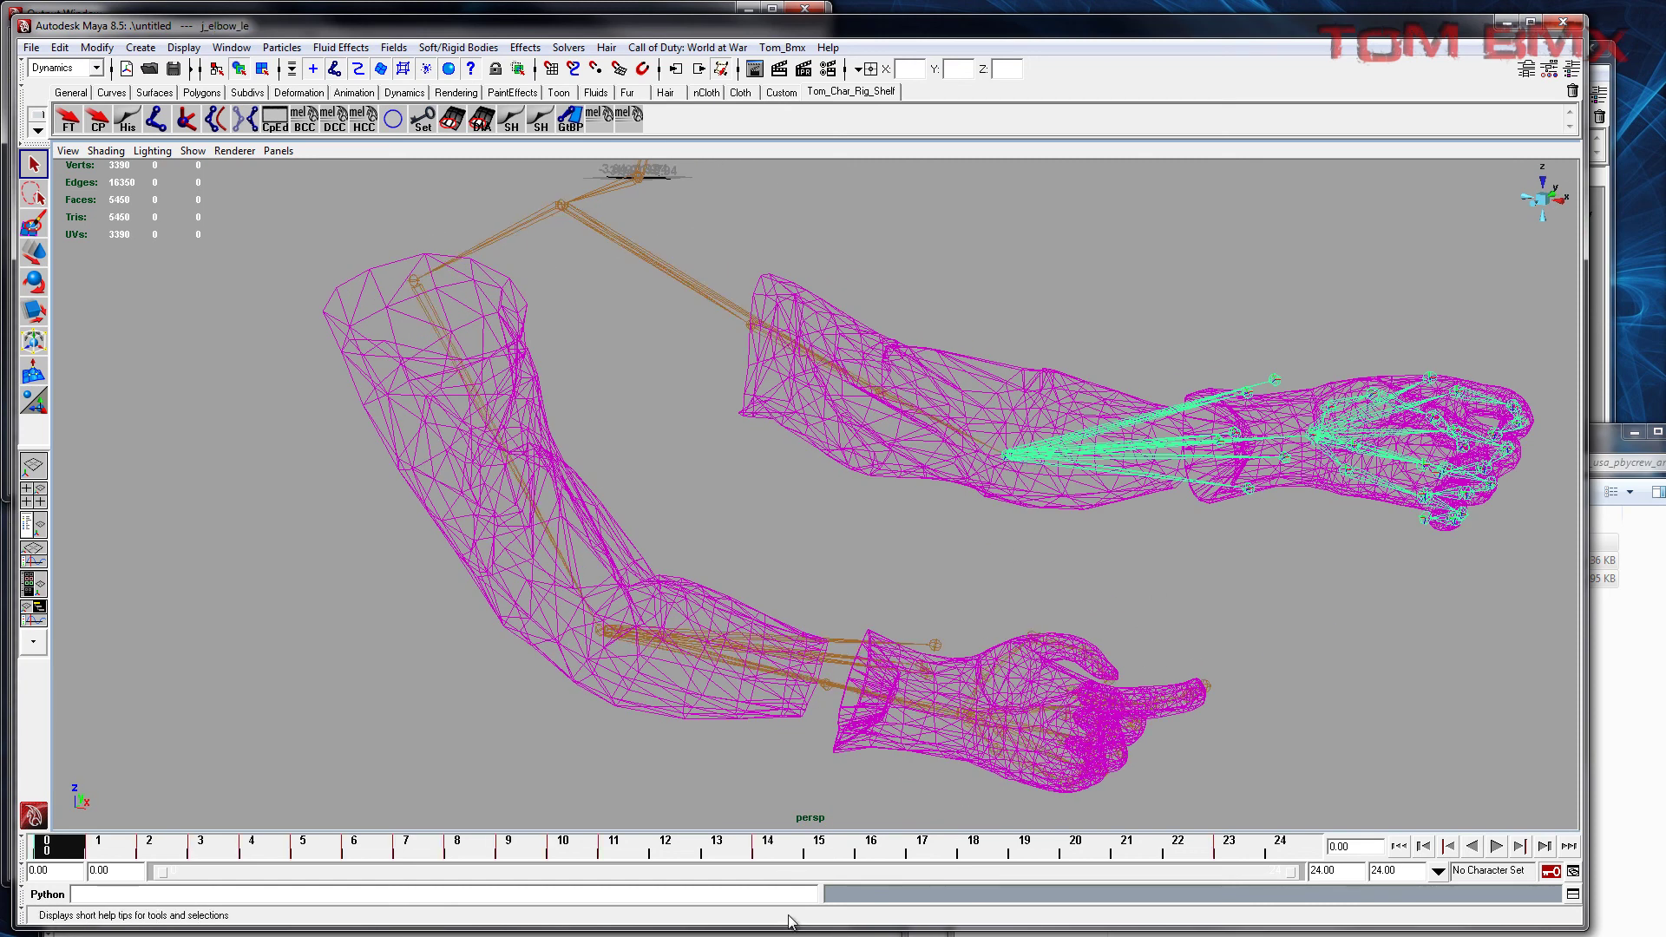
click(650, 658)
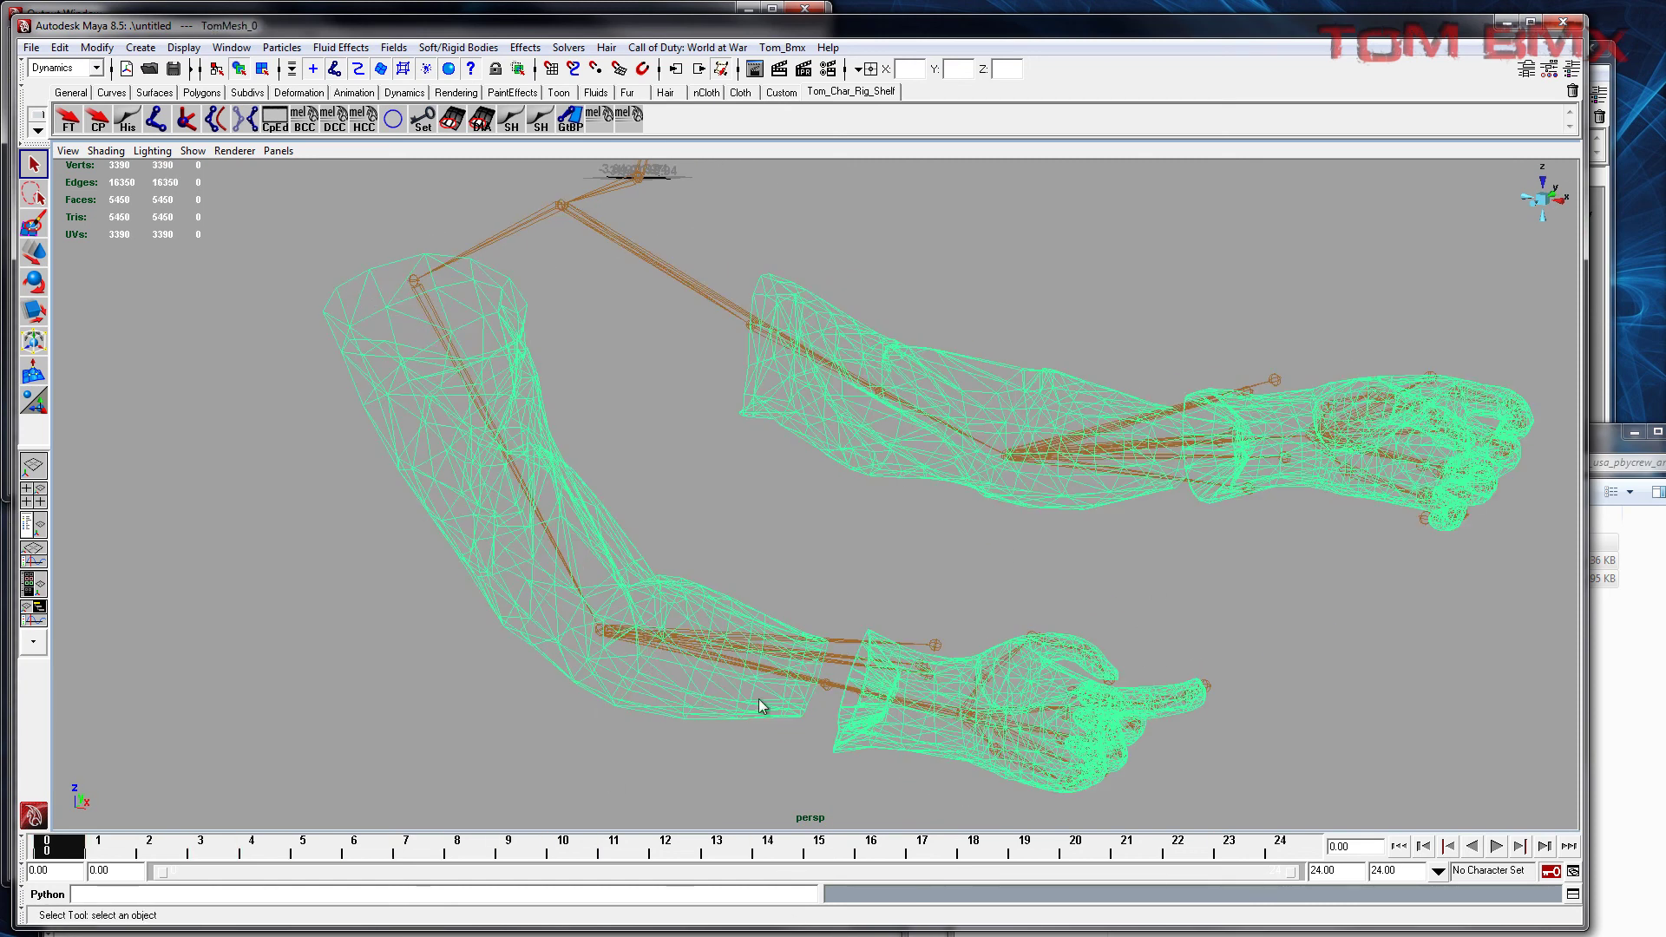